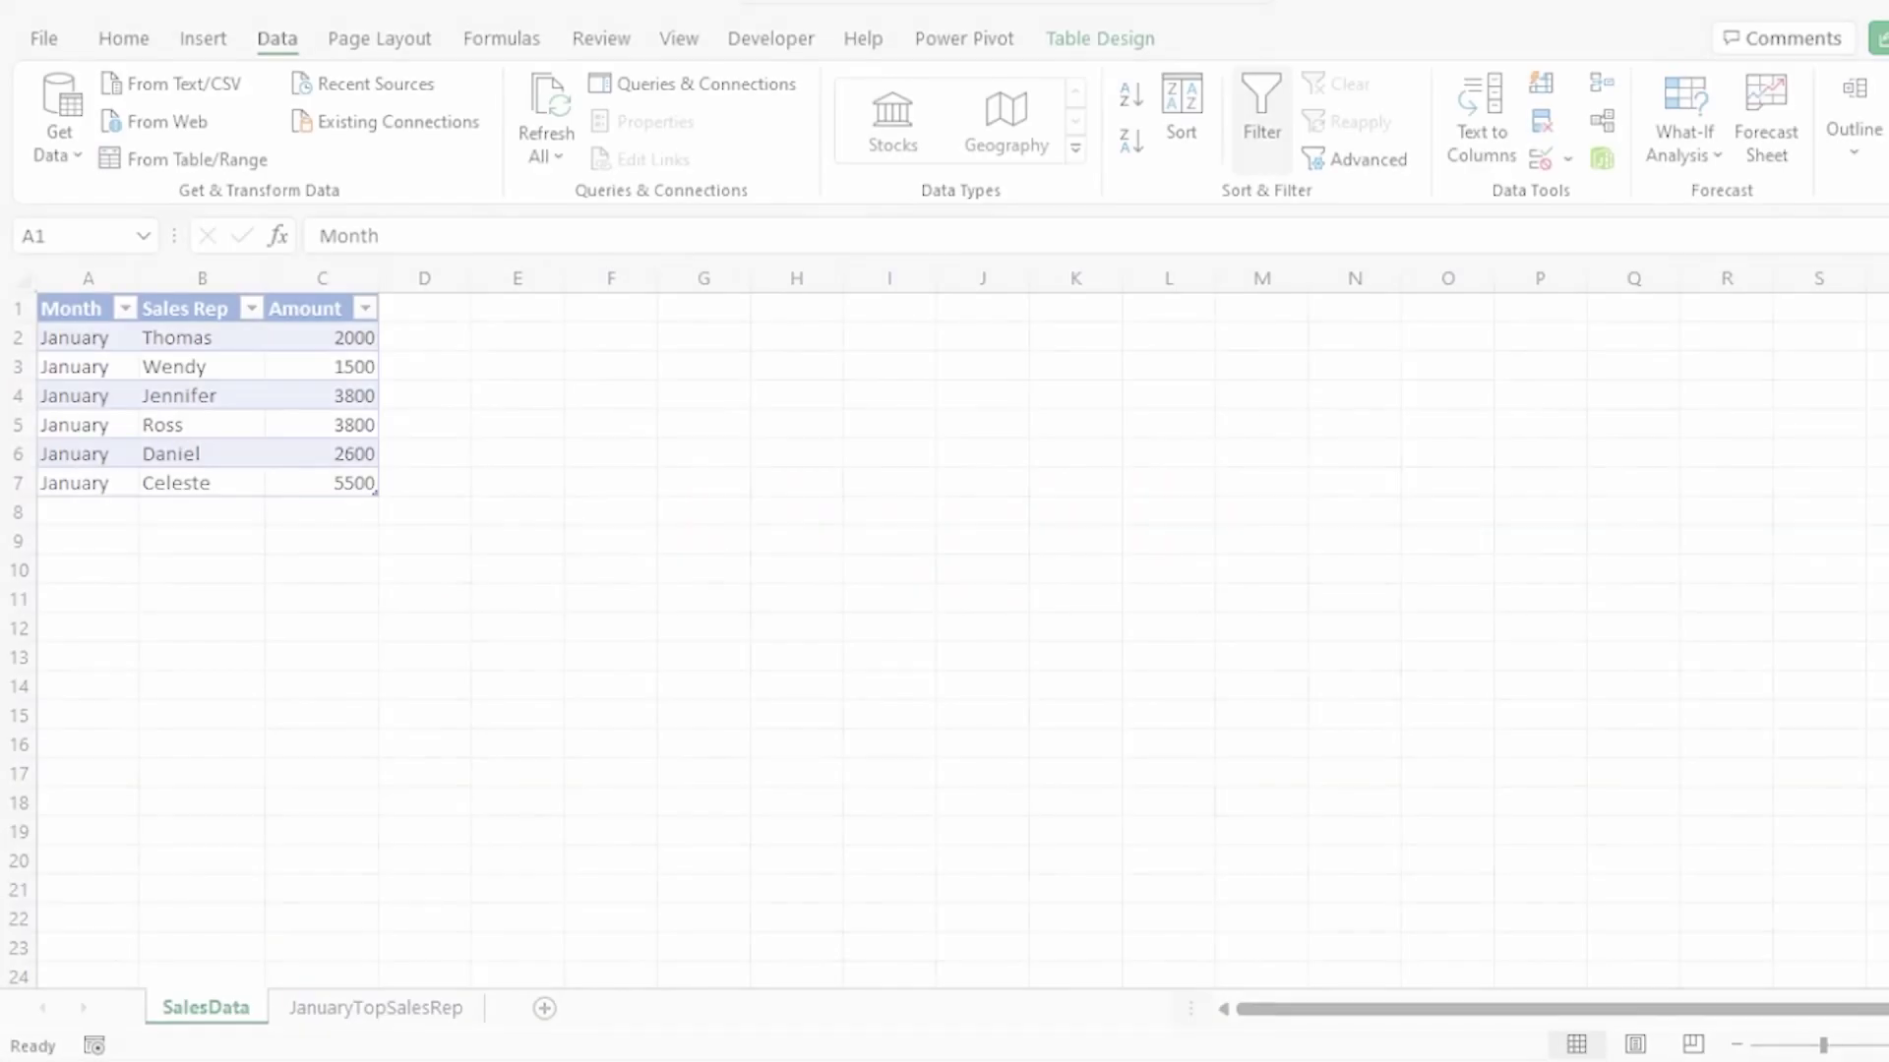
# Step: Review the SalesData table and the percentage, rank and bonus columns on the JanuaryTopSalesRep sheet
pyautogui.doubleClick(66, 312)
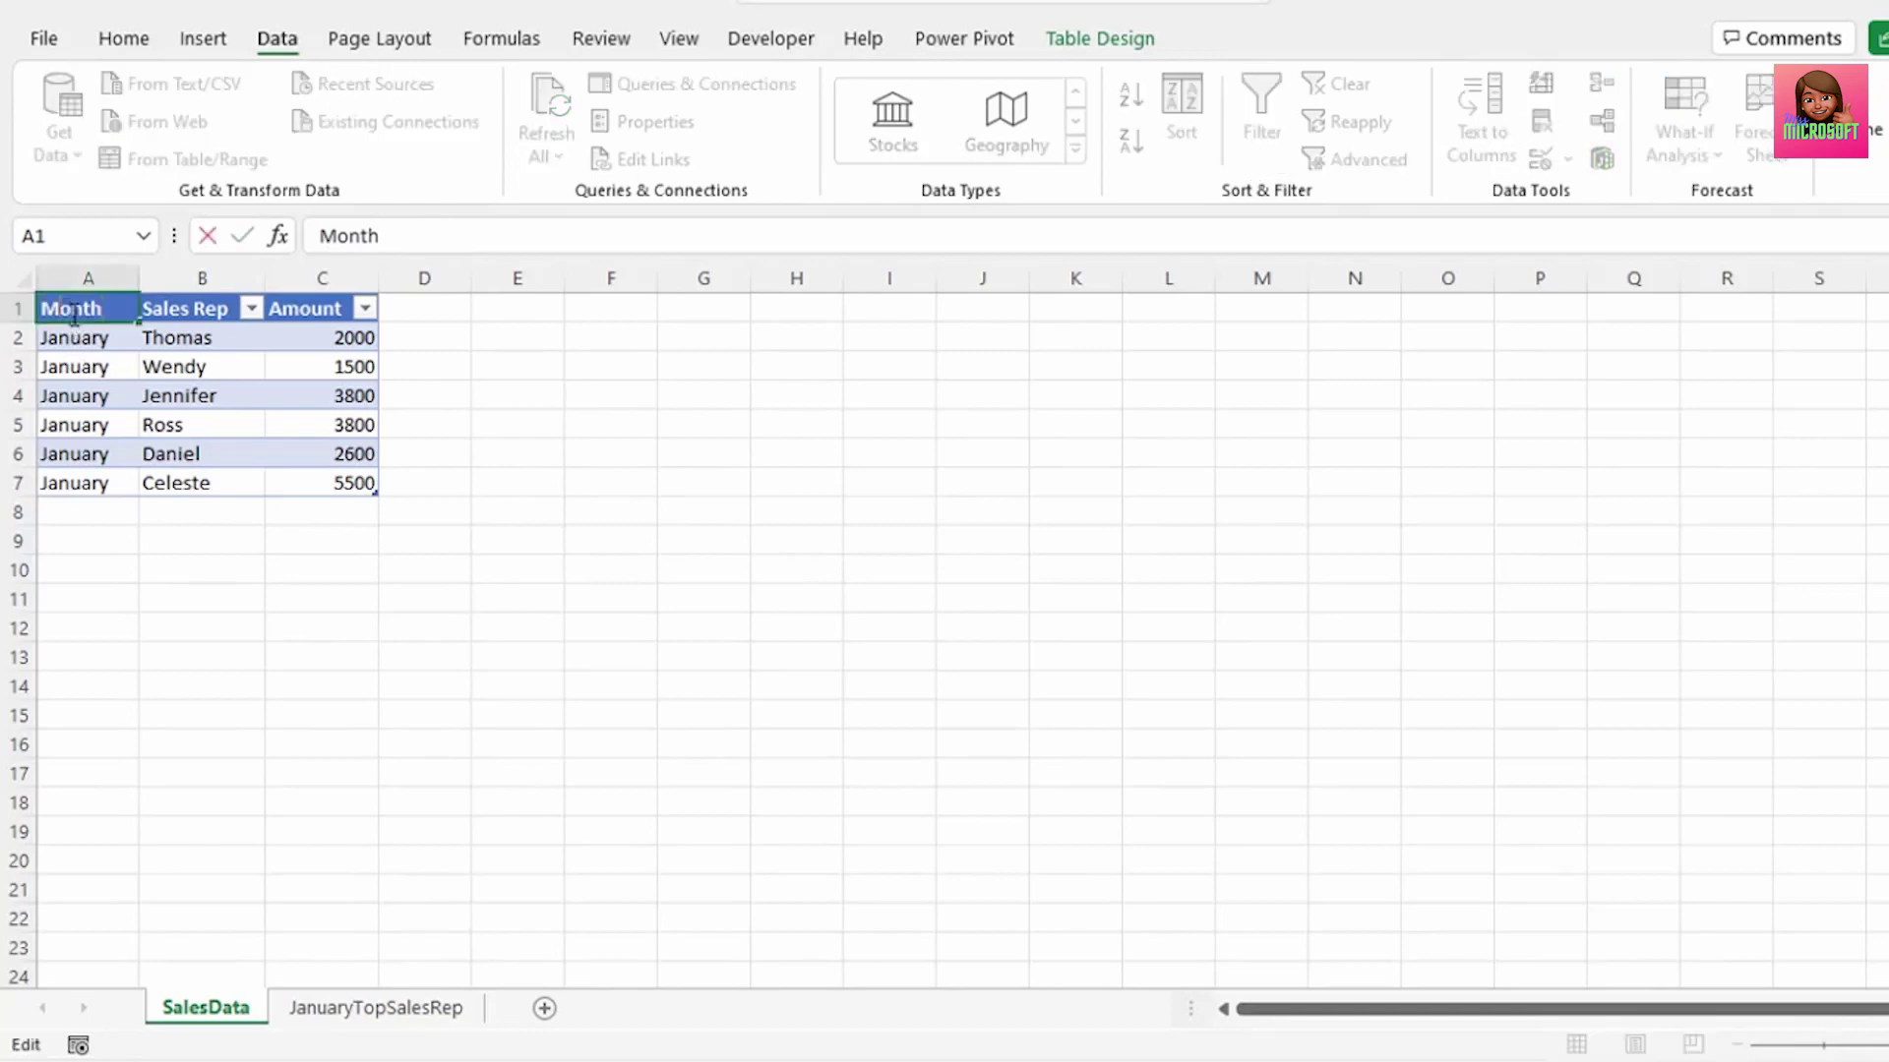
pyautogui.moveTo(35, 335); pyautogui.dragTo(45, 488)
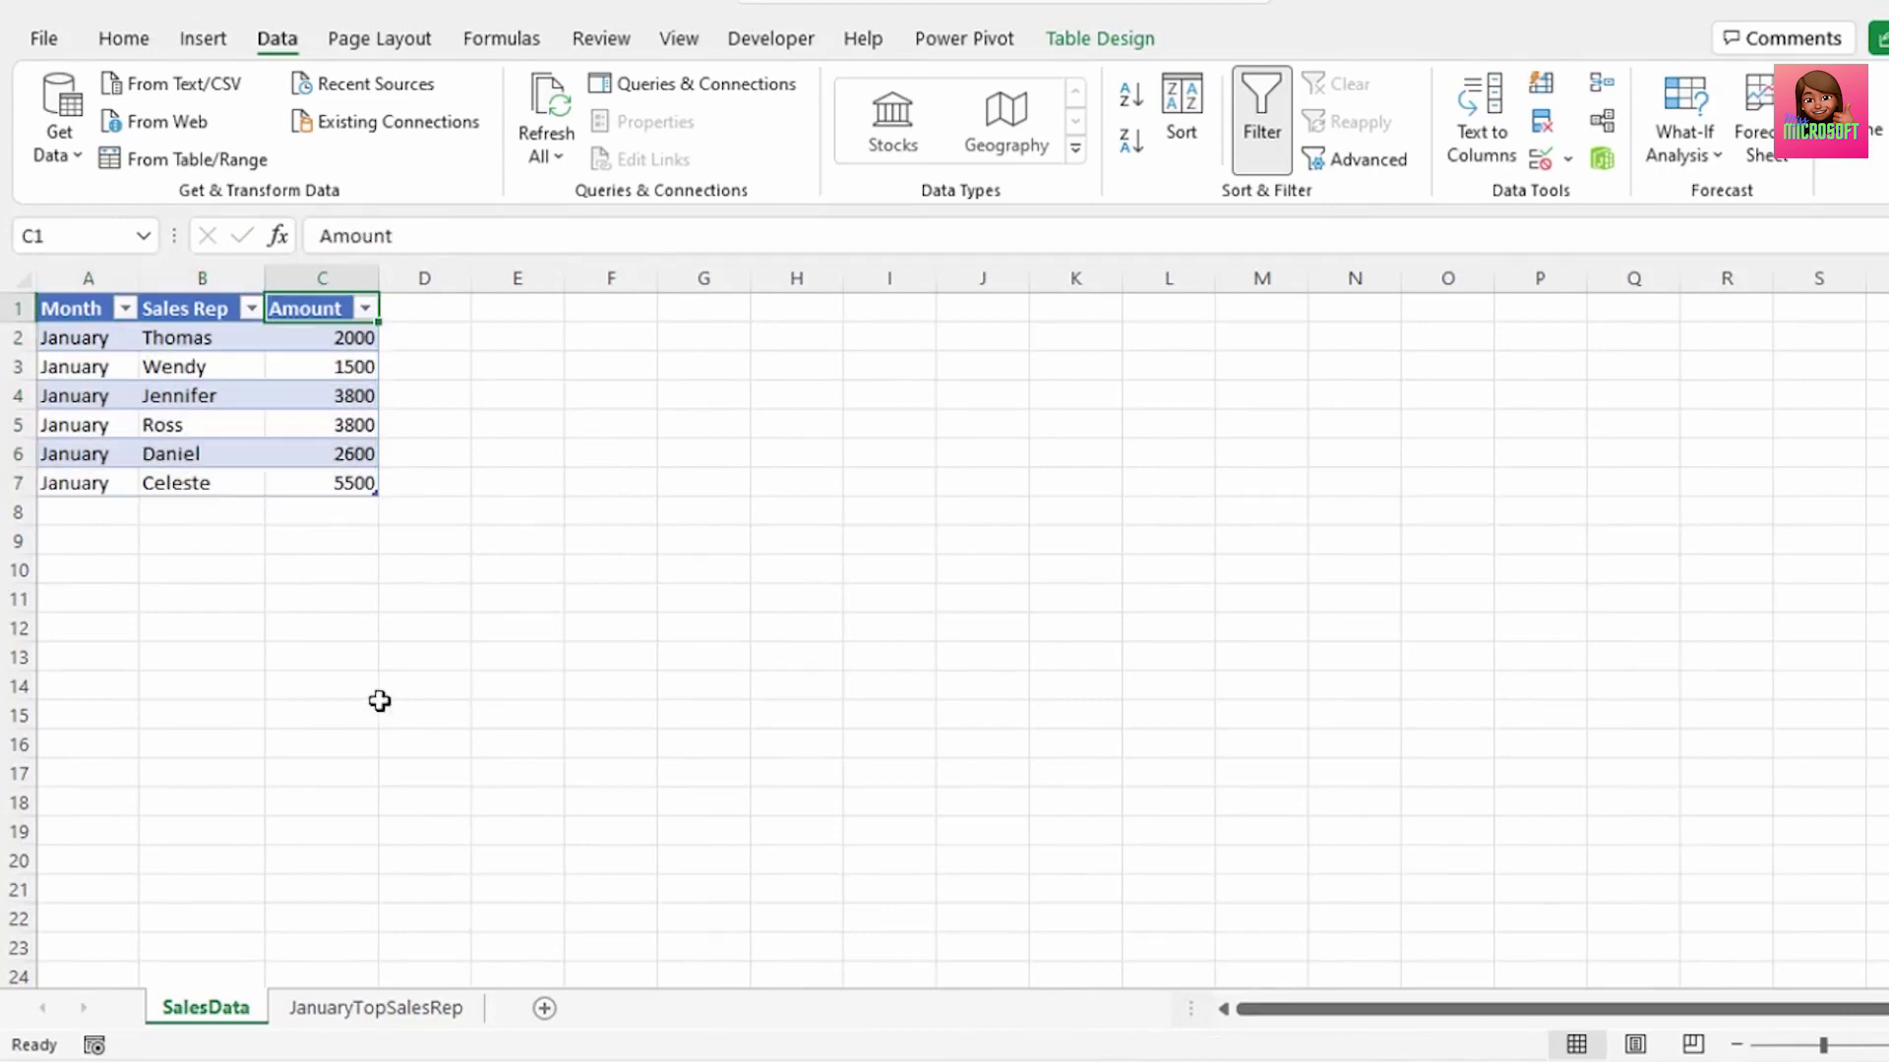
pyautogui.click(353, 1012)
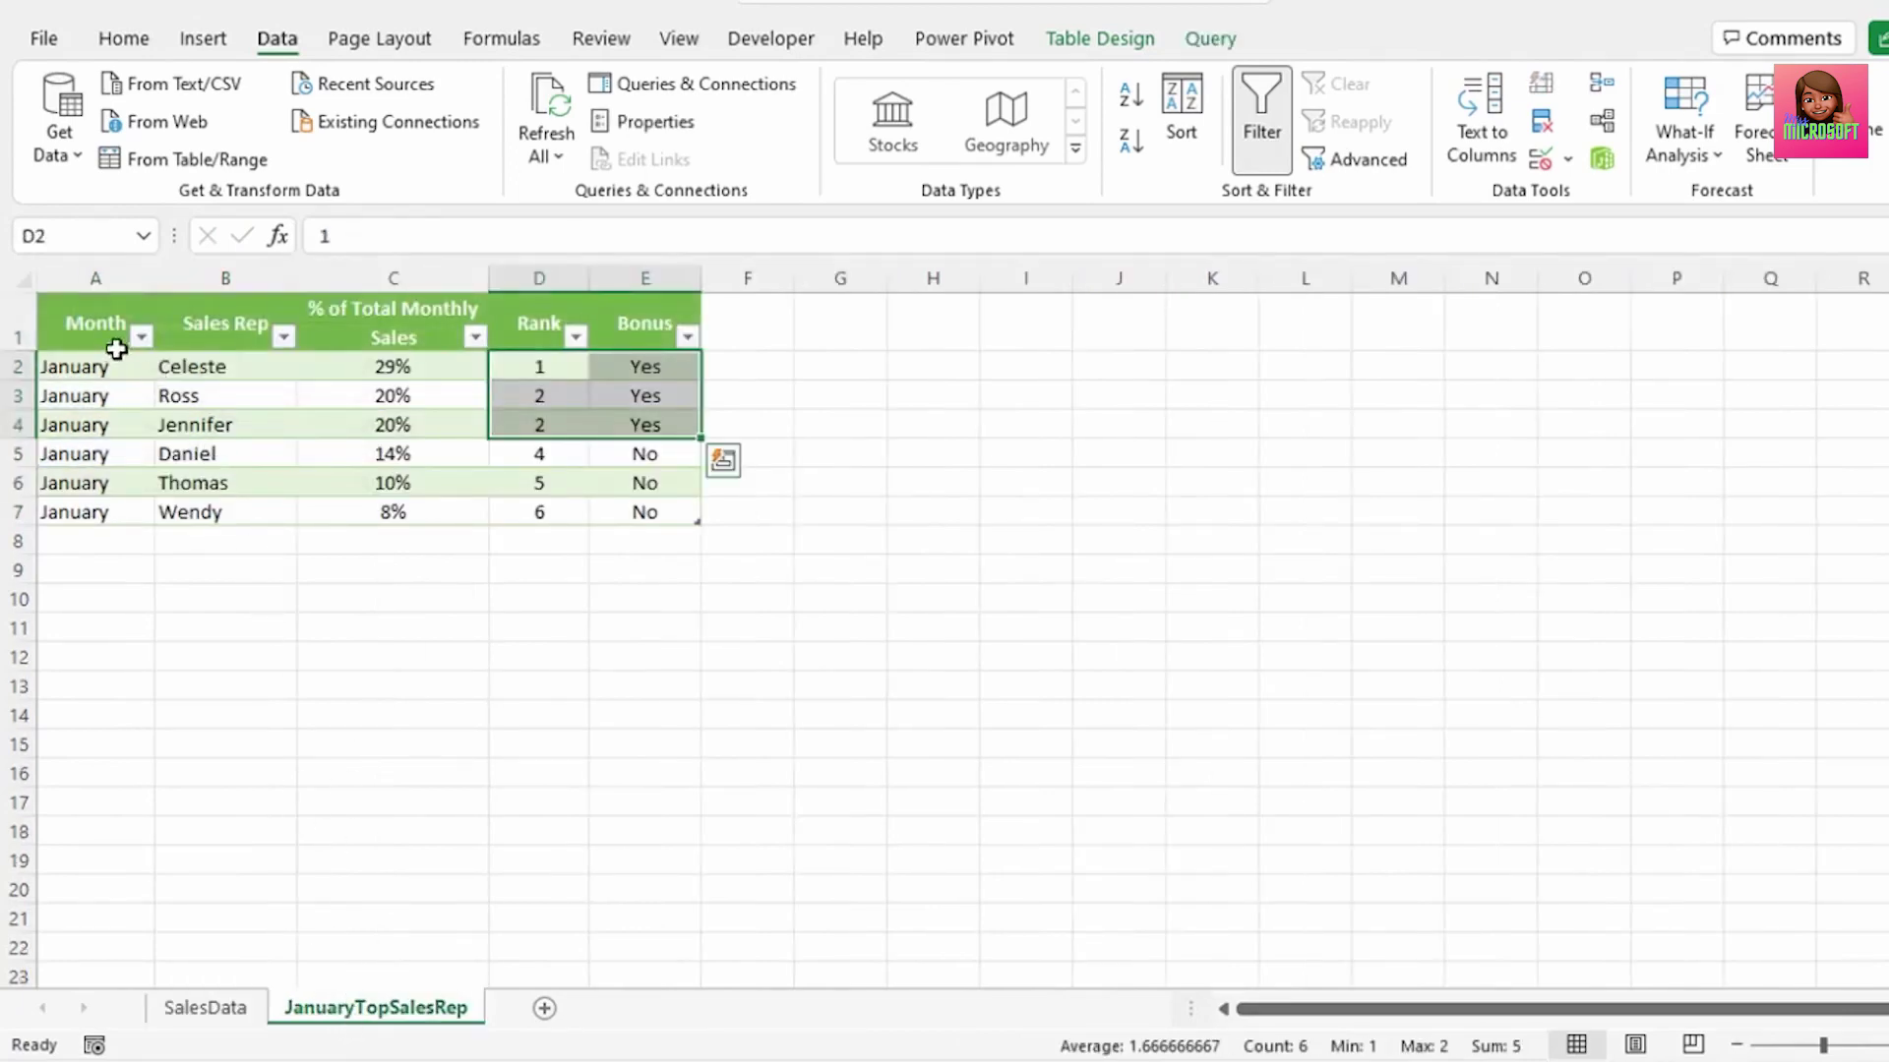
pyautogui.click(101, 317)
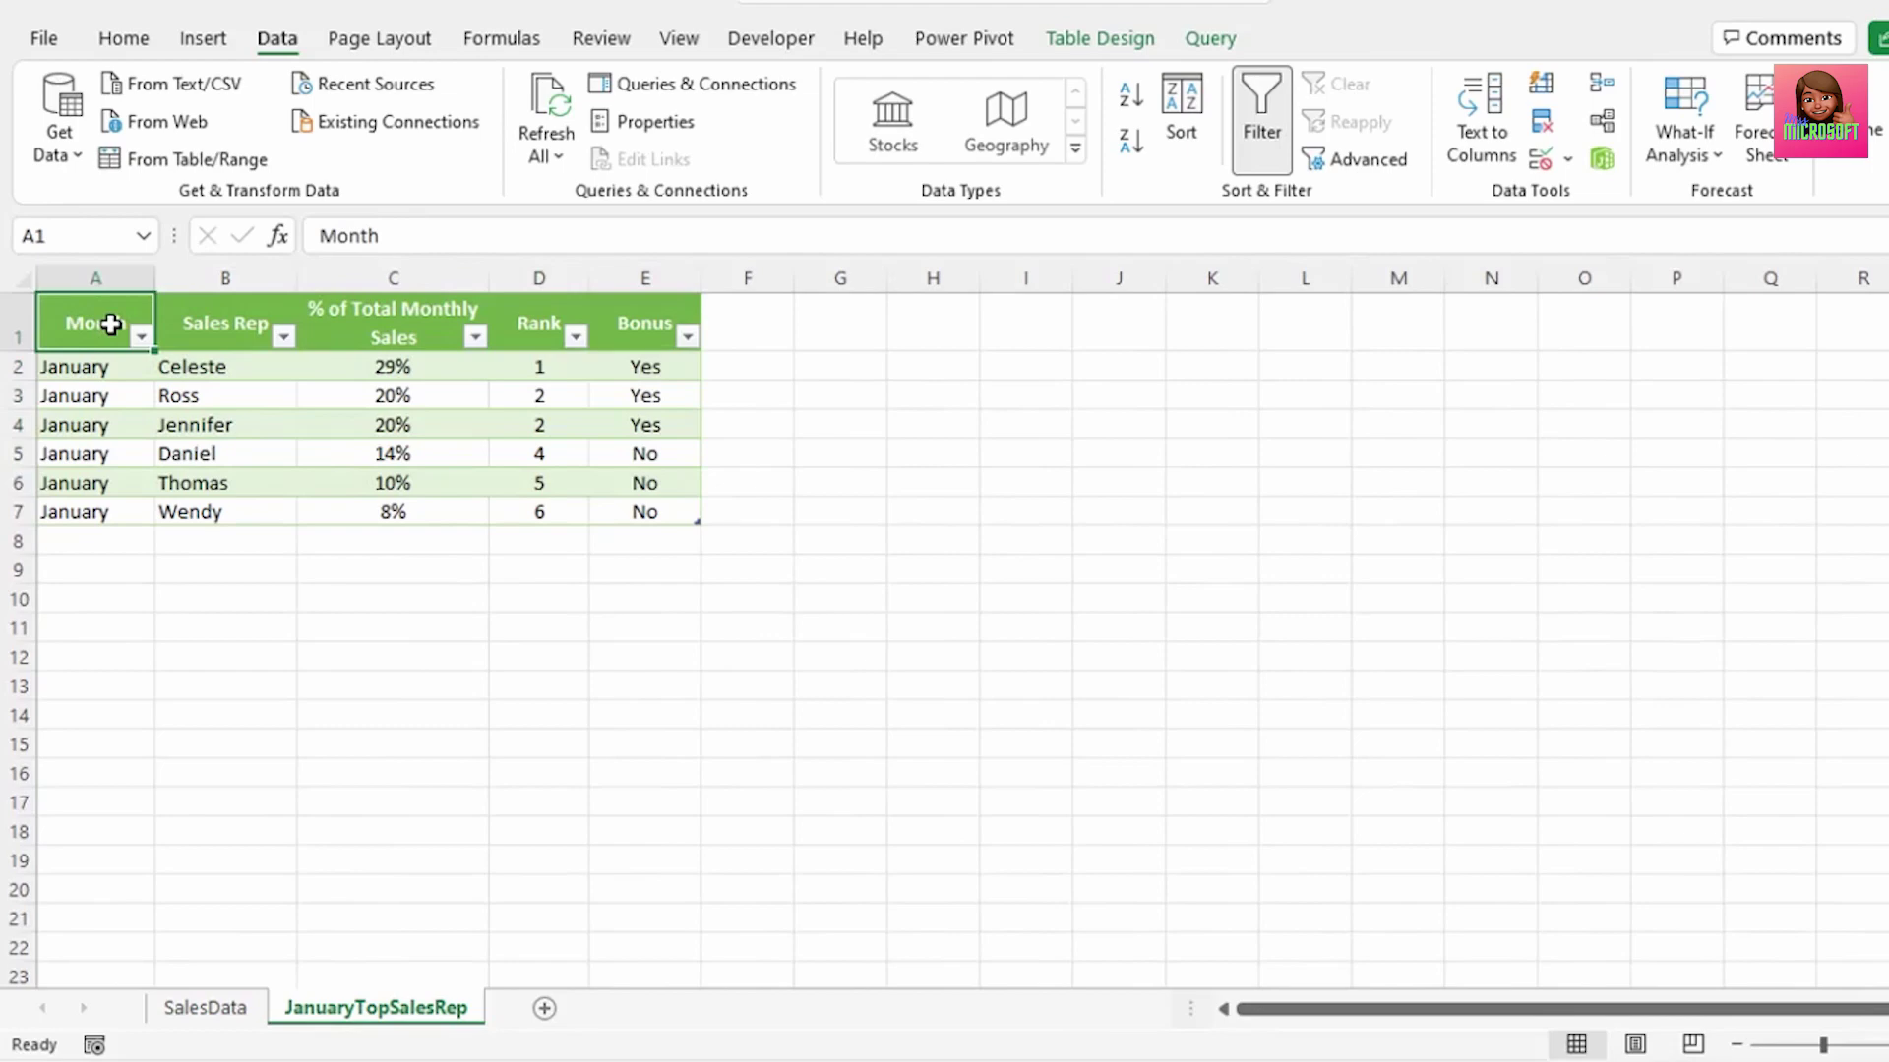
pyautogui.hotkey('shift', 'Right')
pyautogui.hotkey('shift', 'Right')
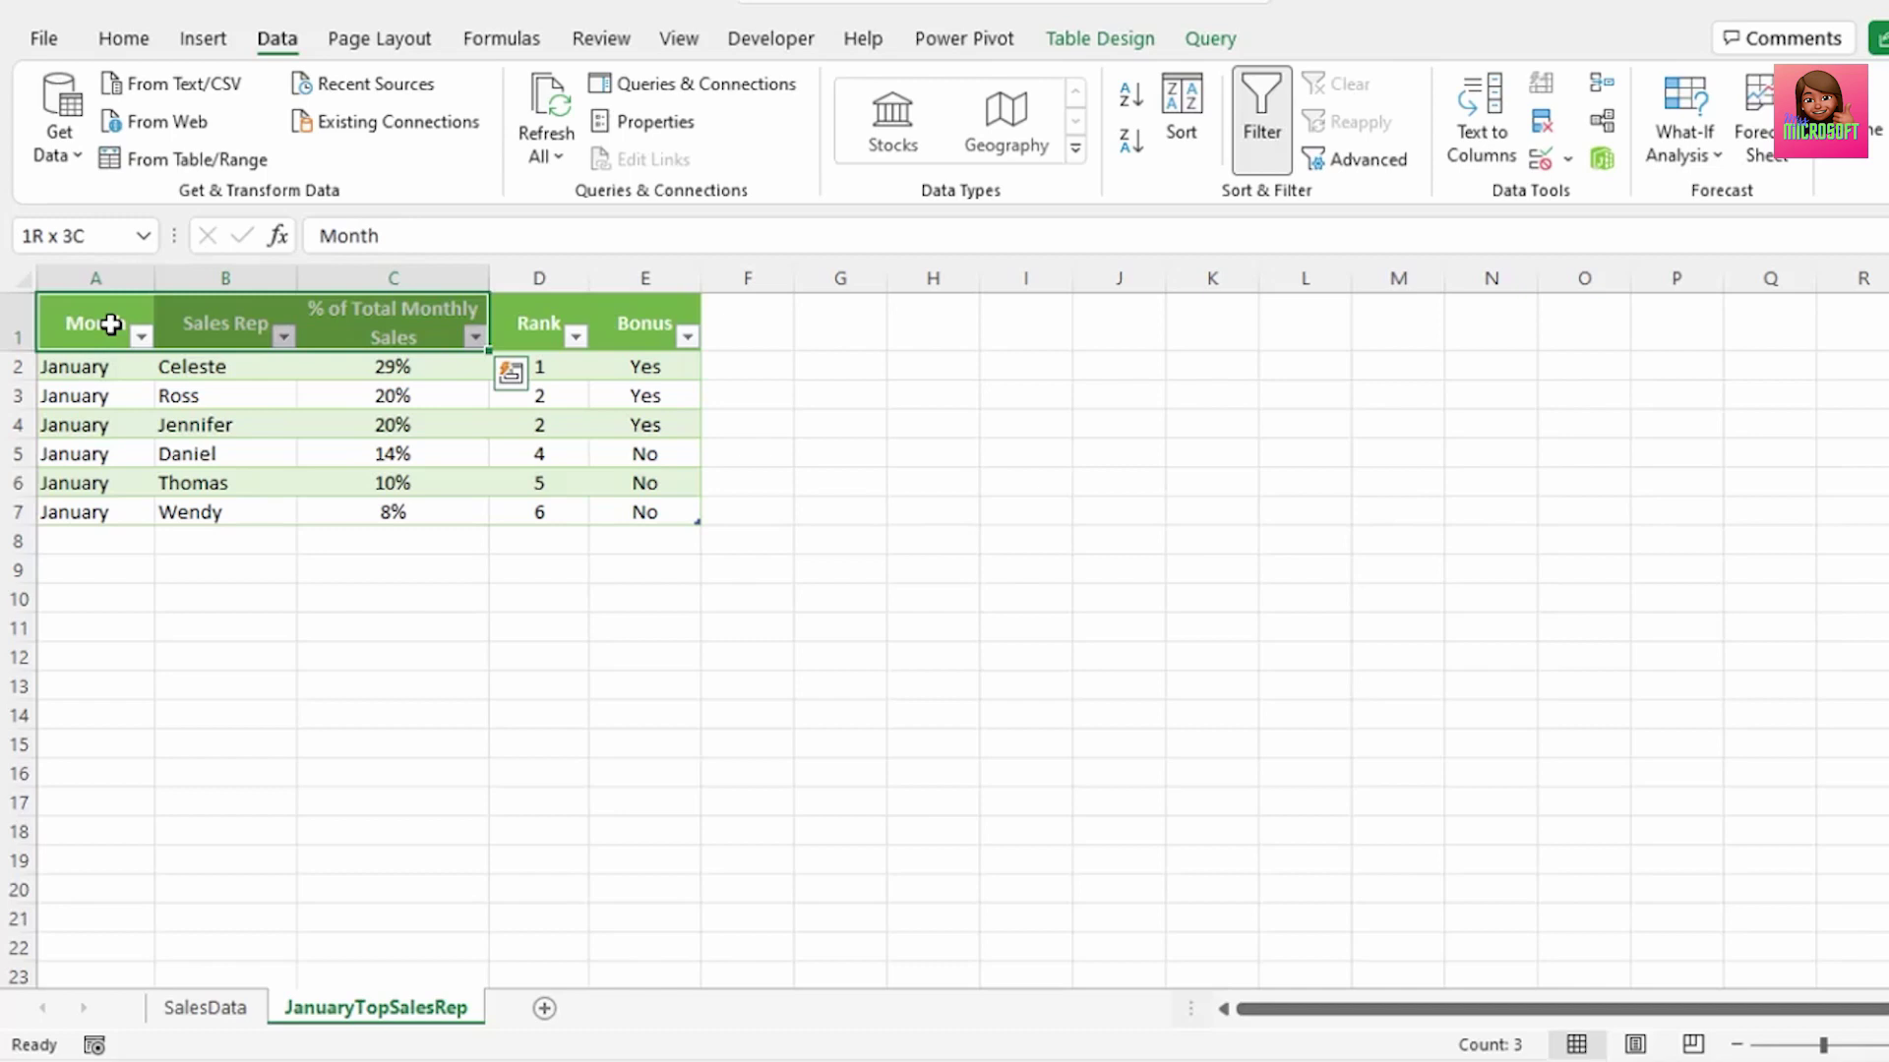
pyautogui.hotkey('shift', 'Right')
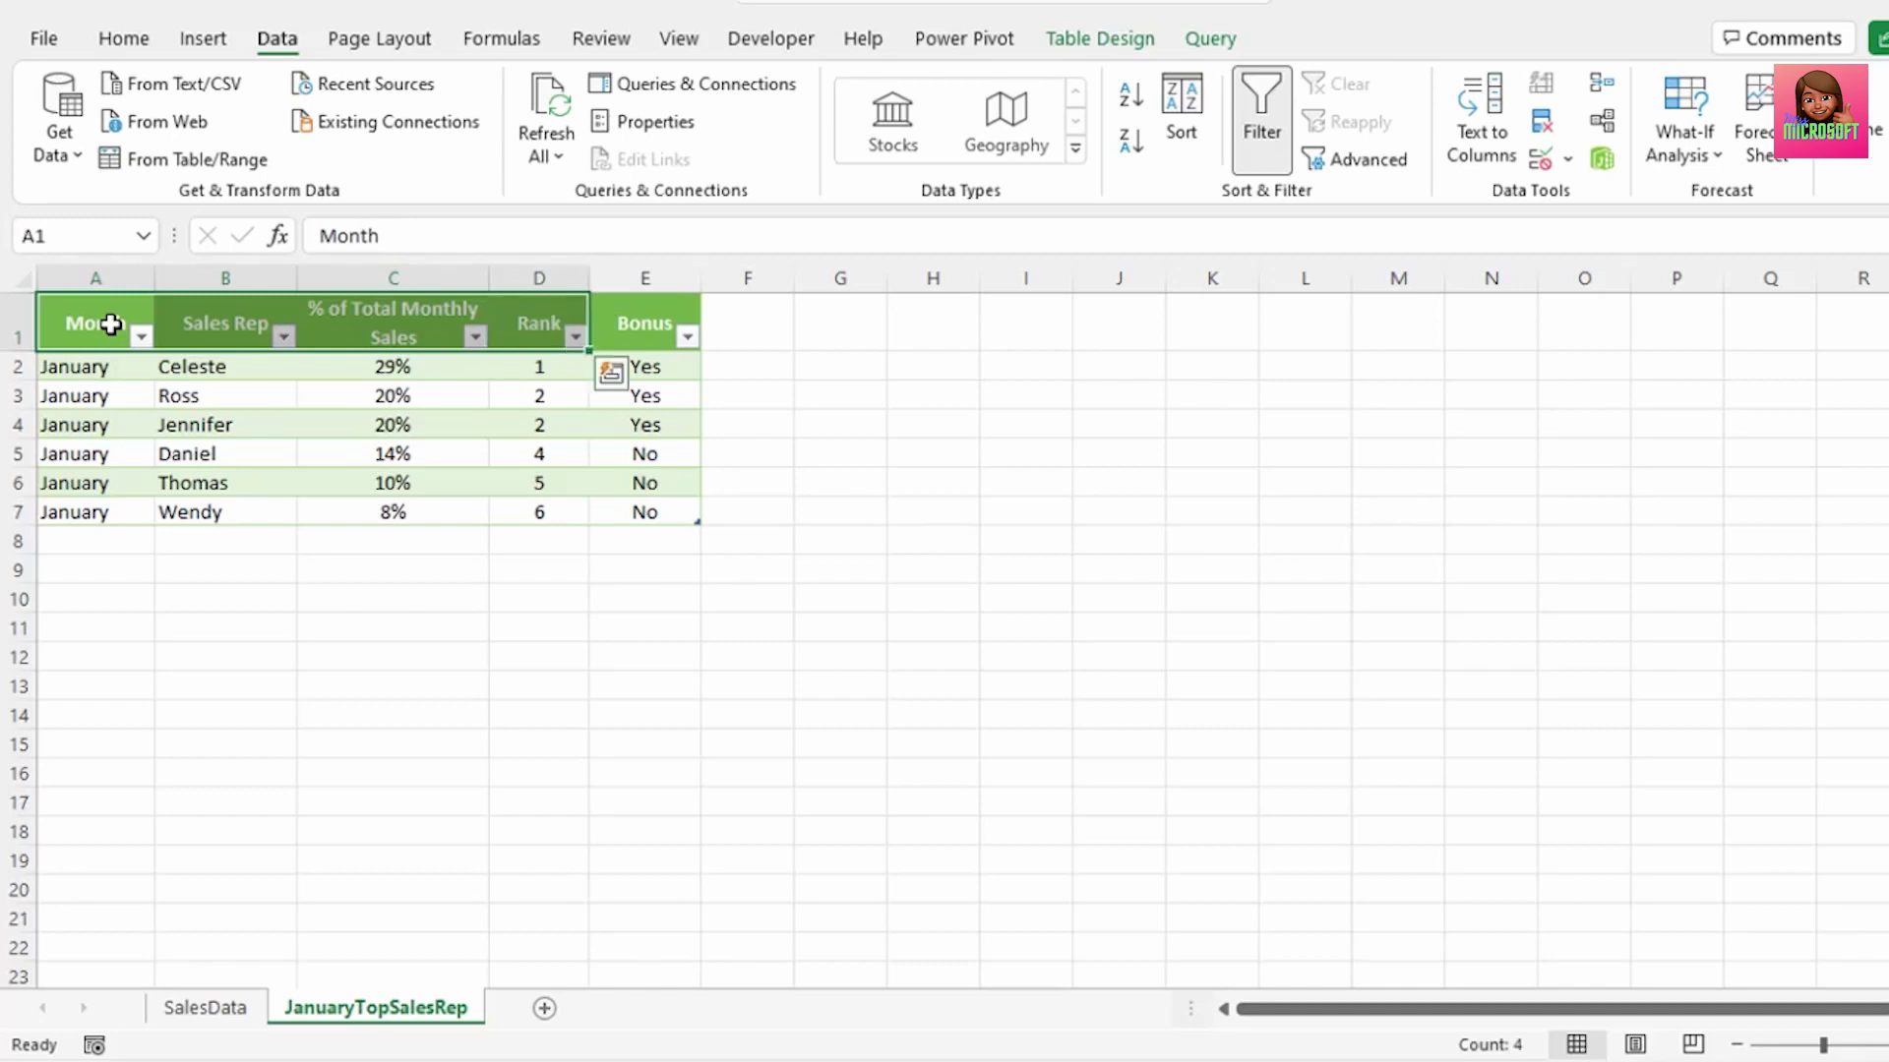
pyautogui.moveTo(531, 364); pyautogui.dragTo(649, 423)
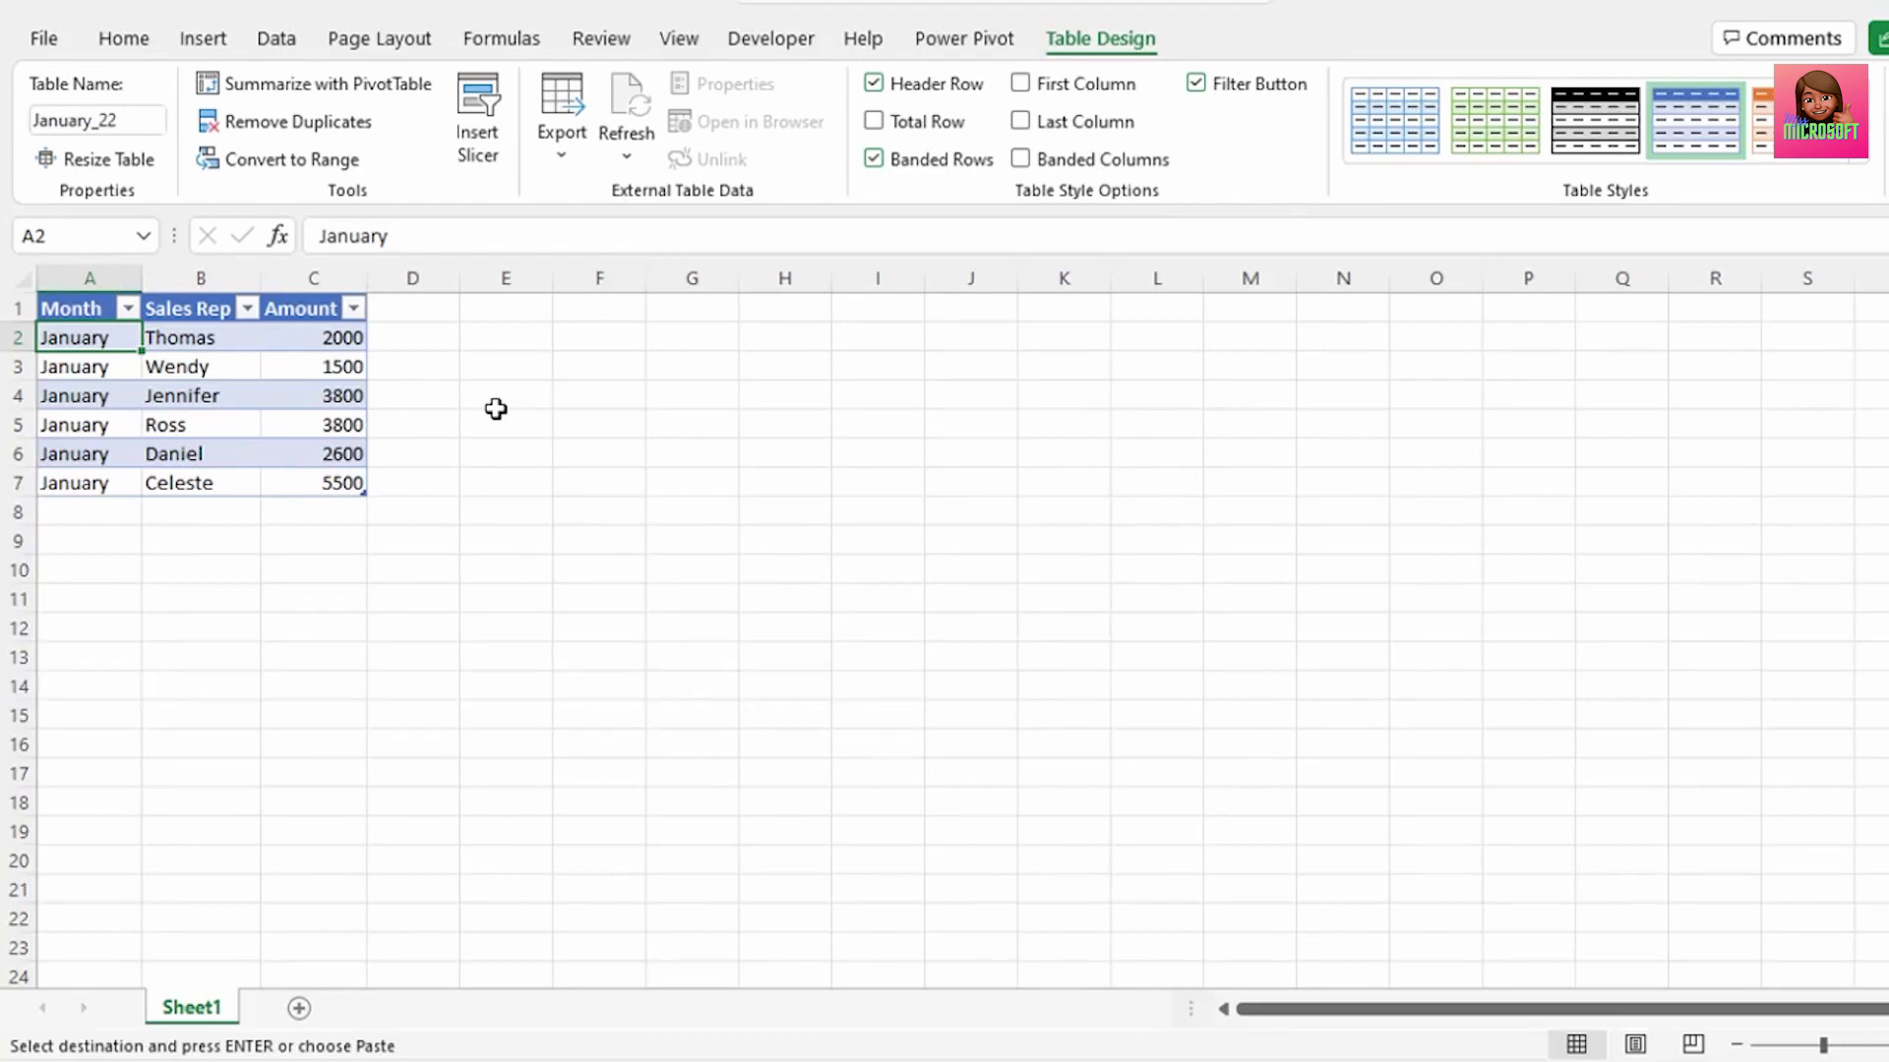
# Step: Check the name of the monthly sales table and load it into the Power Query Editor
pyautogui.moveTo(92, 308); pyautogui.dragTo(344, 477)
pyautogui.hotkey('ctrl', 't')
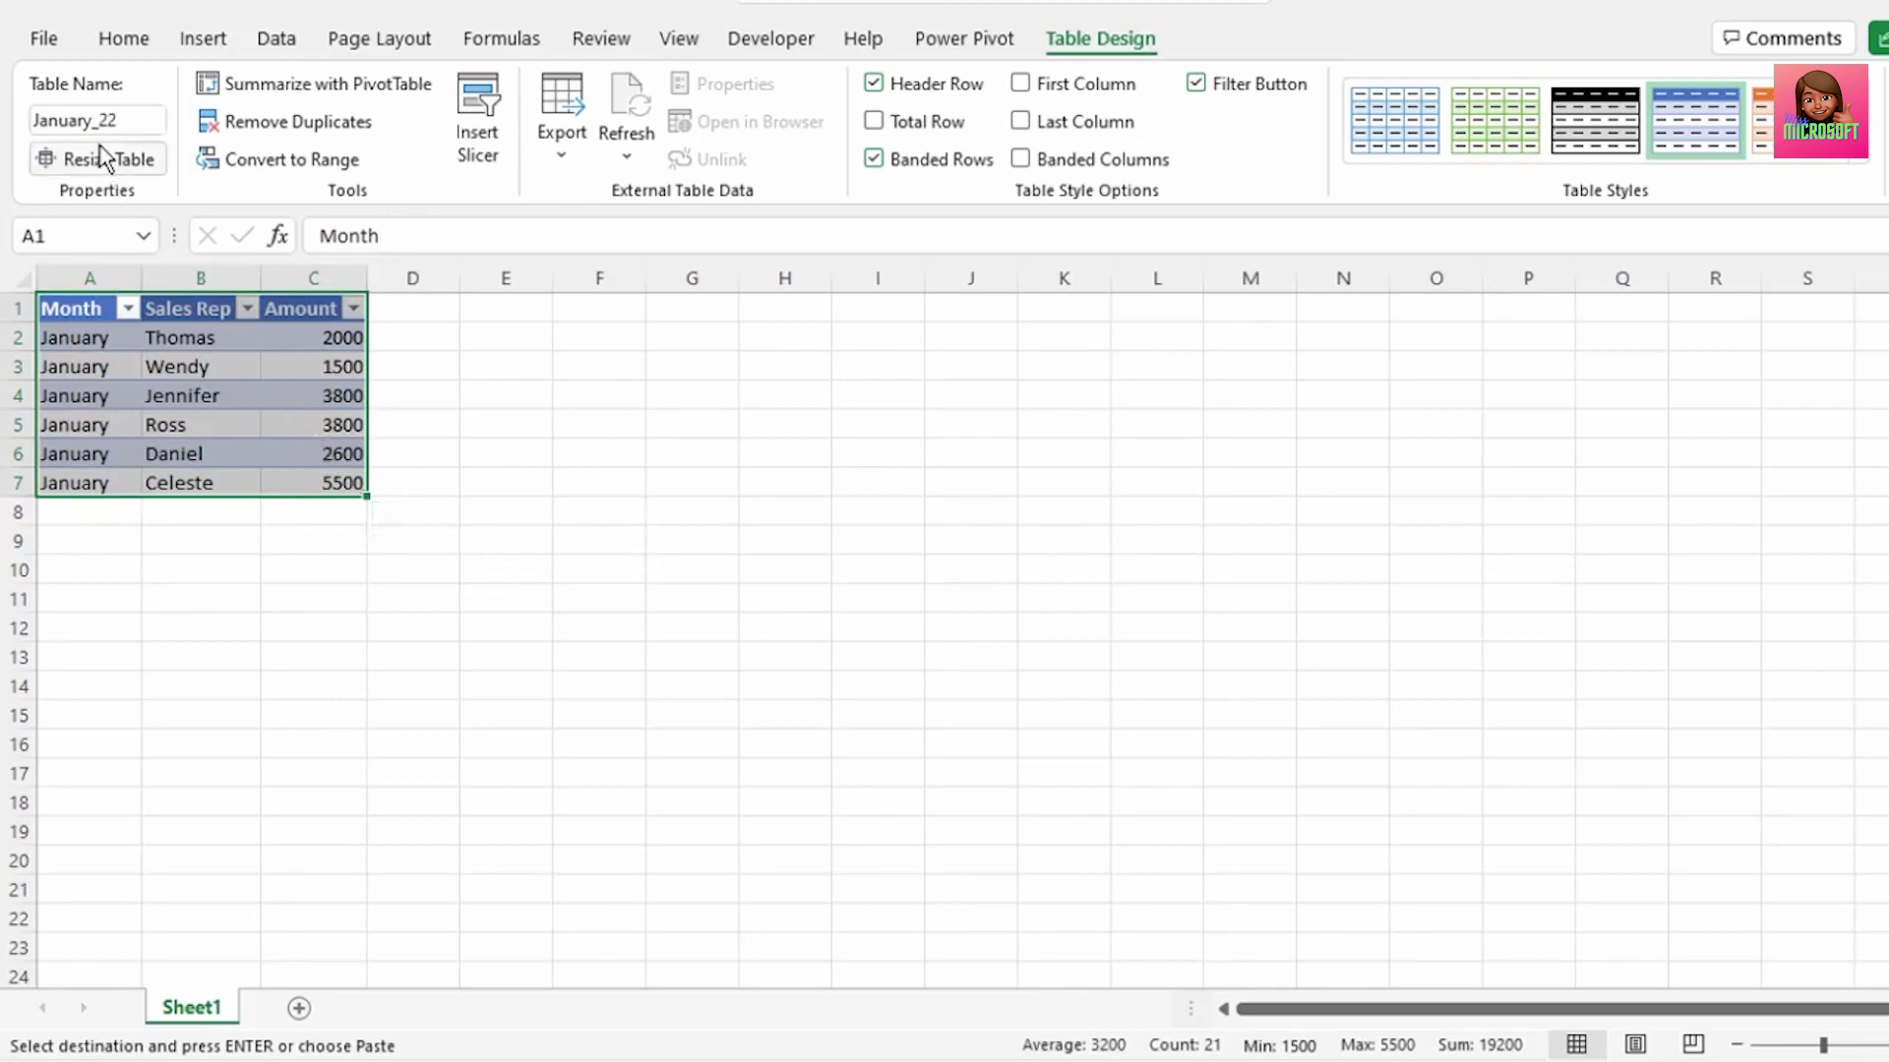
pyautogui.doubleClick(122, 118)
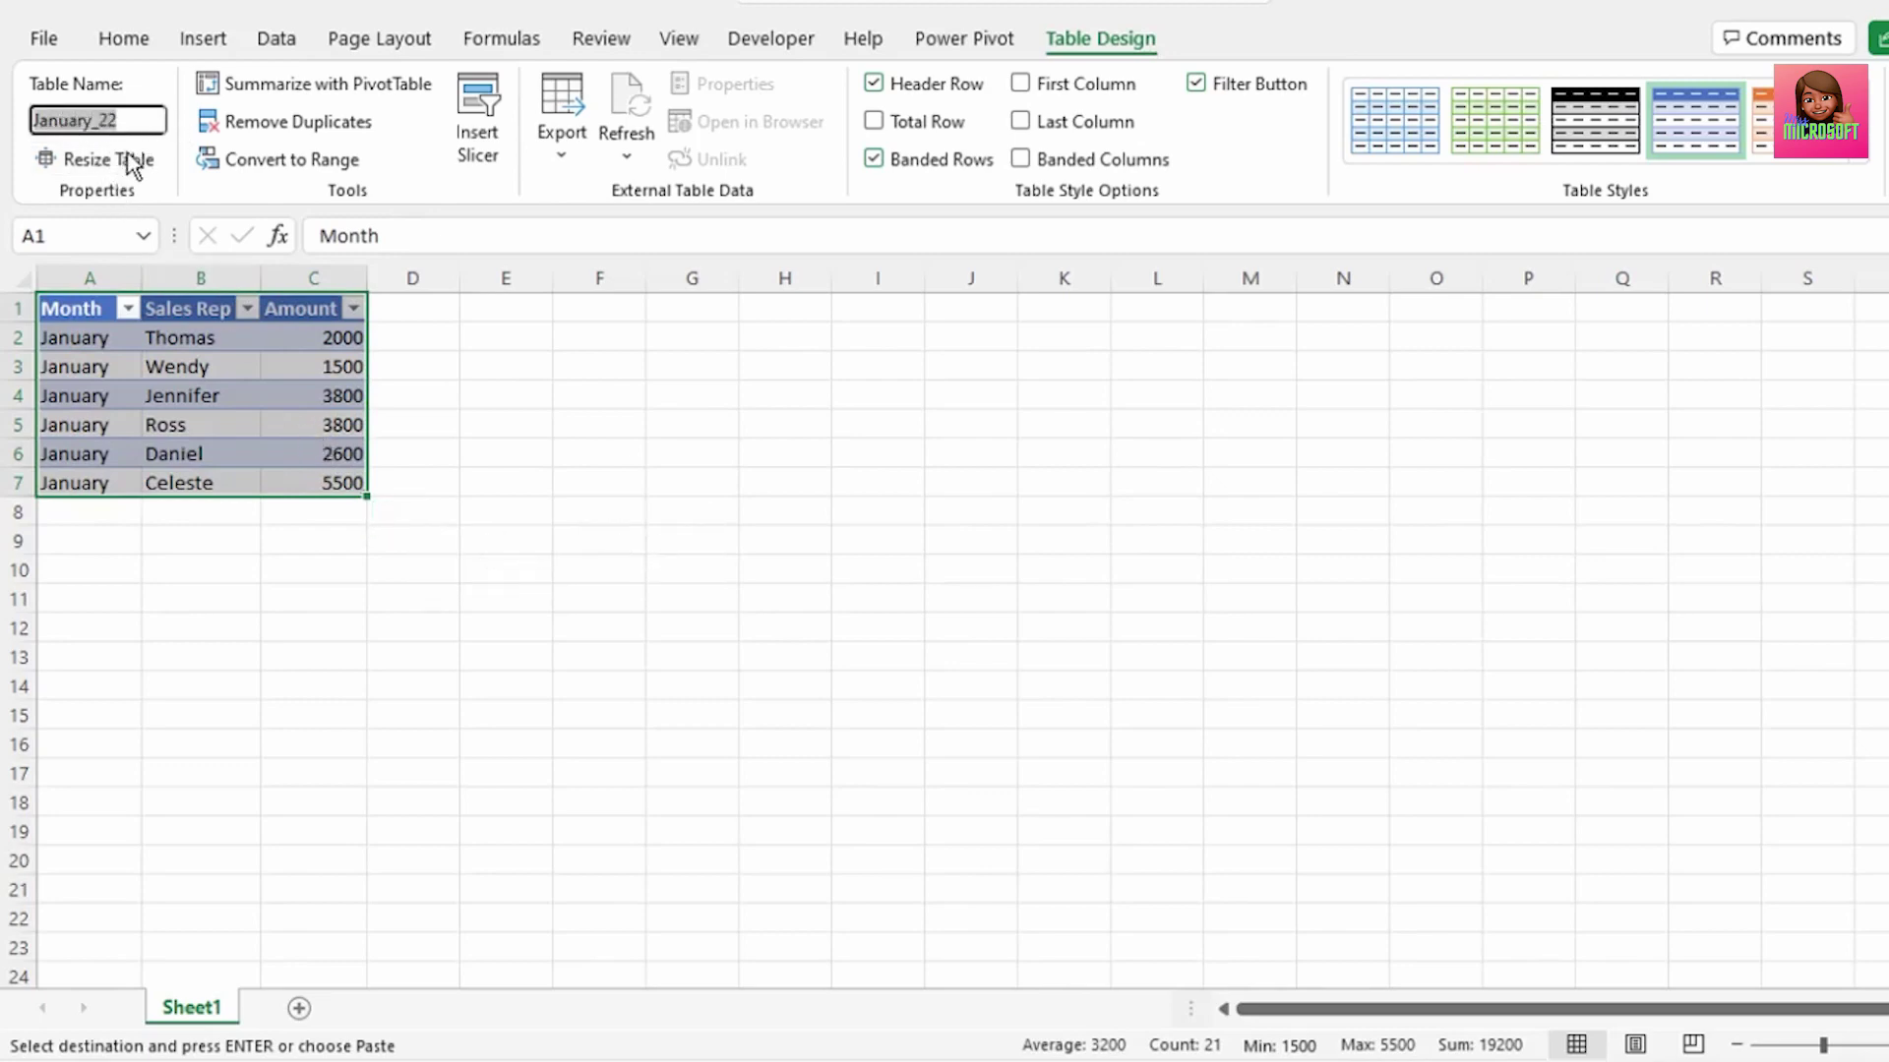
pyautogui.click(196, 396)
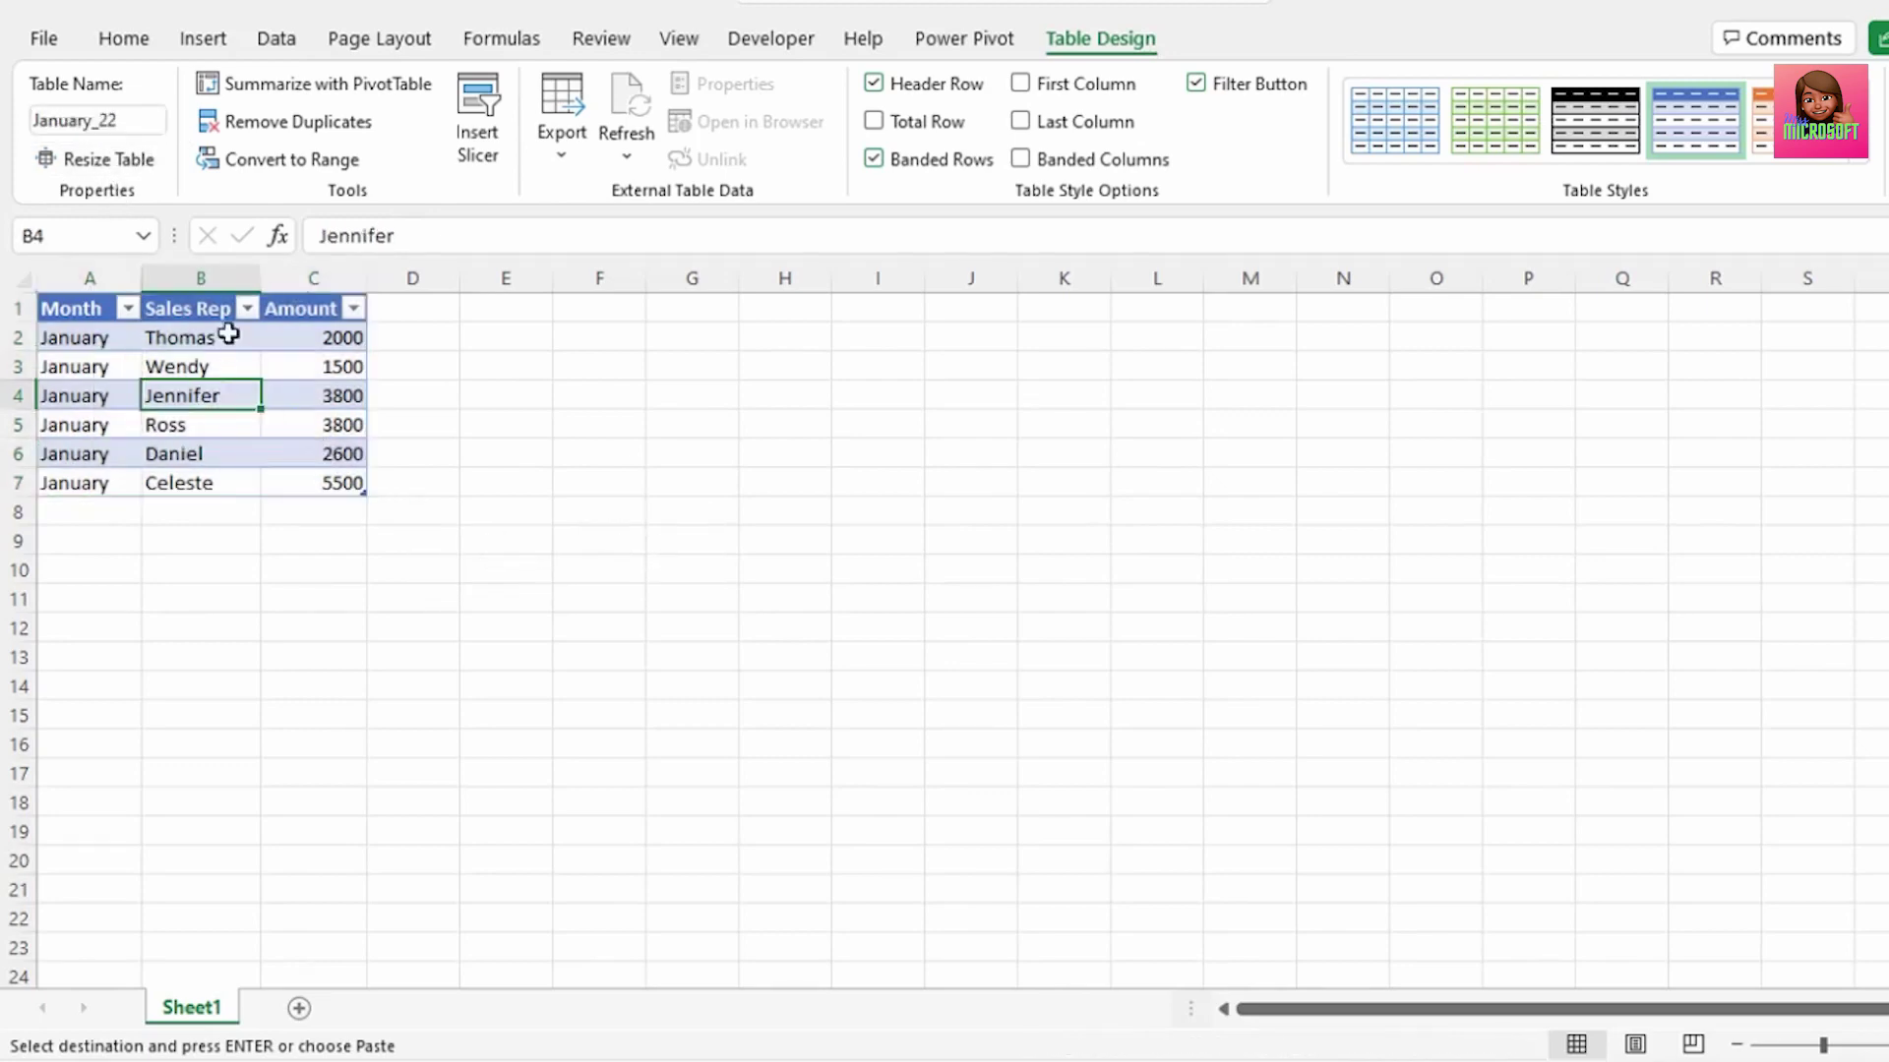
pyautogui.click(275, 48)
pyautogui.click(236, 159)
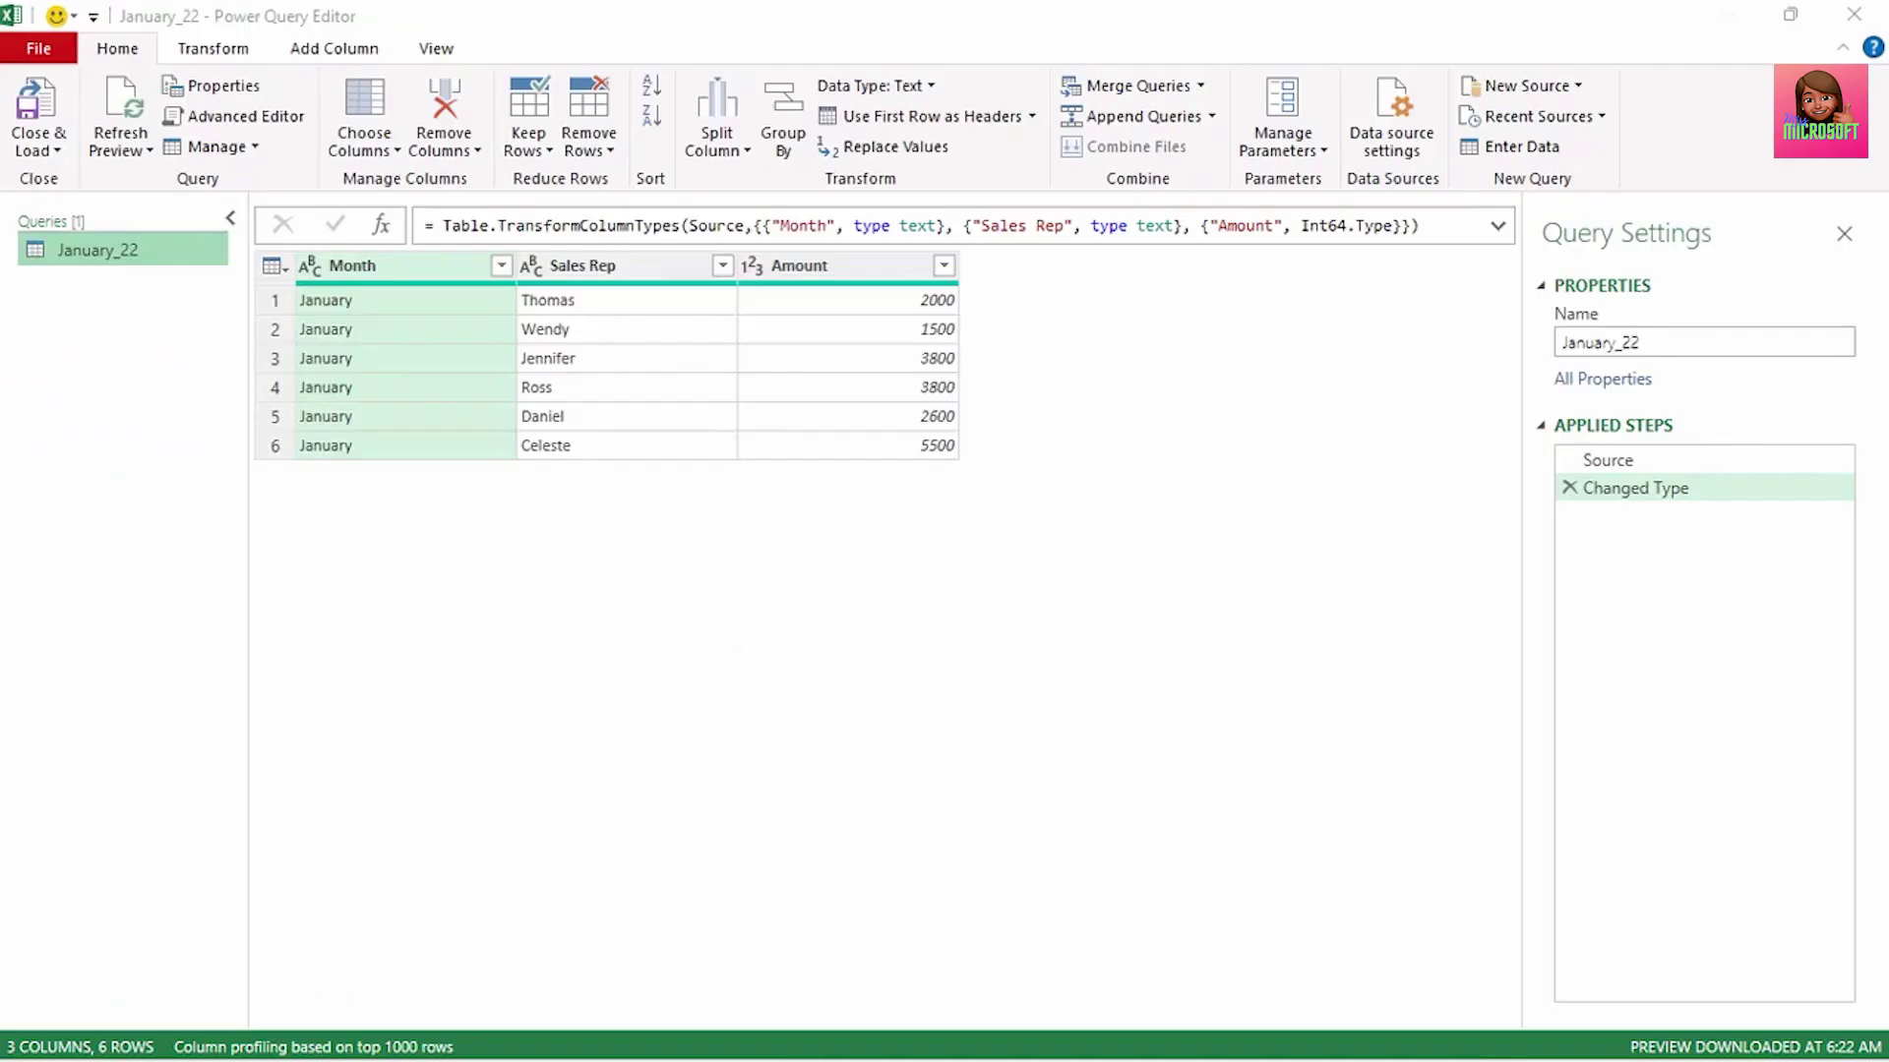
# Step: Calculate the sum of the Amount column, starting from the Changed Type step of the January_22 query
pyautogui.click(1625, 466)
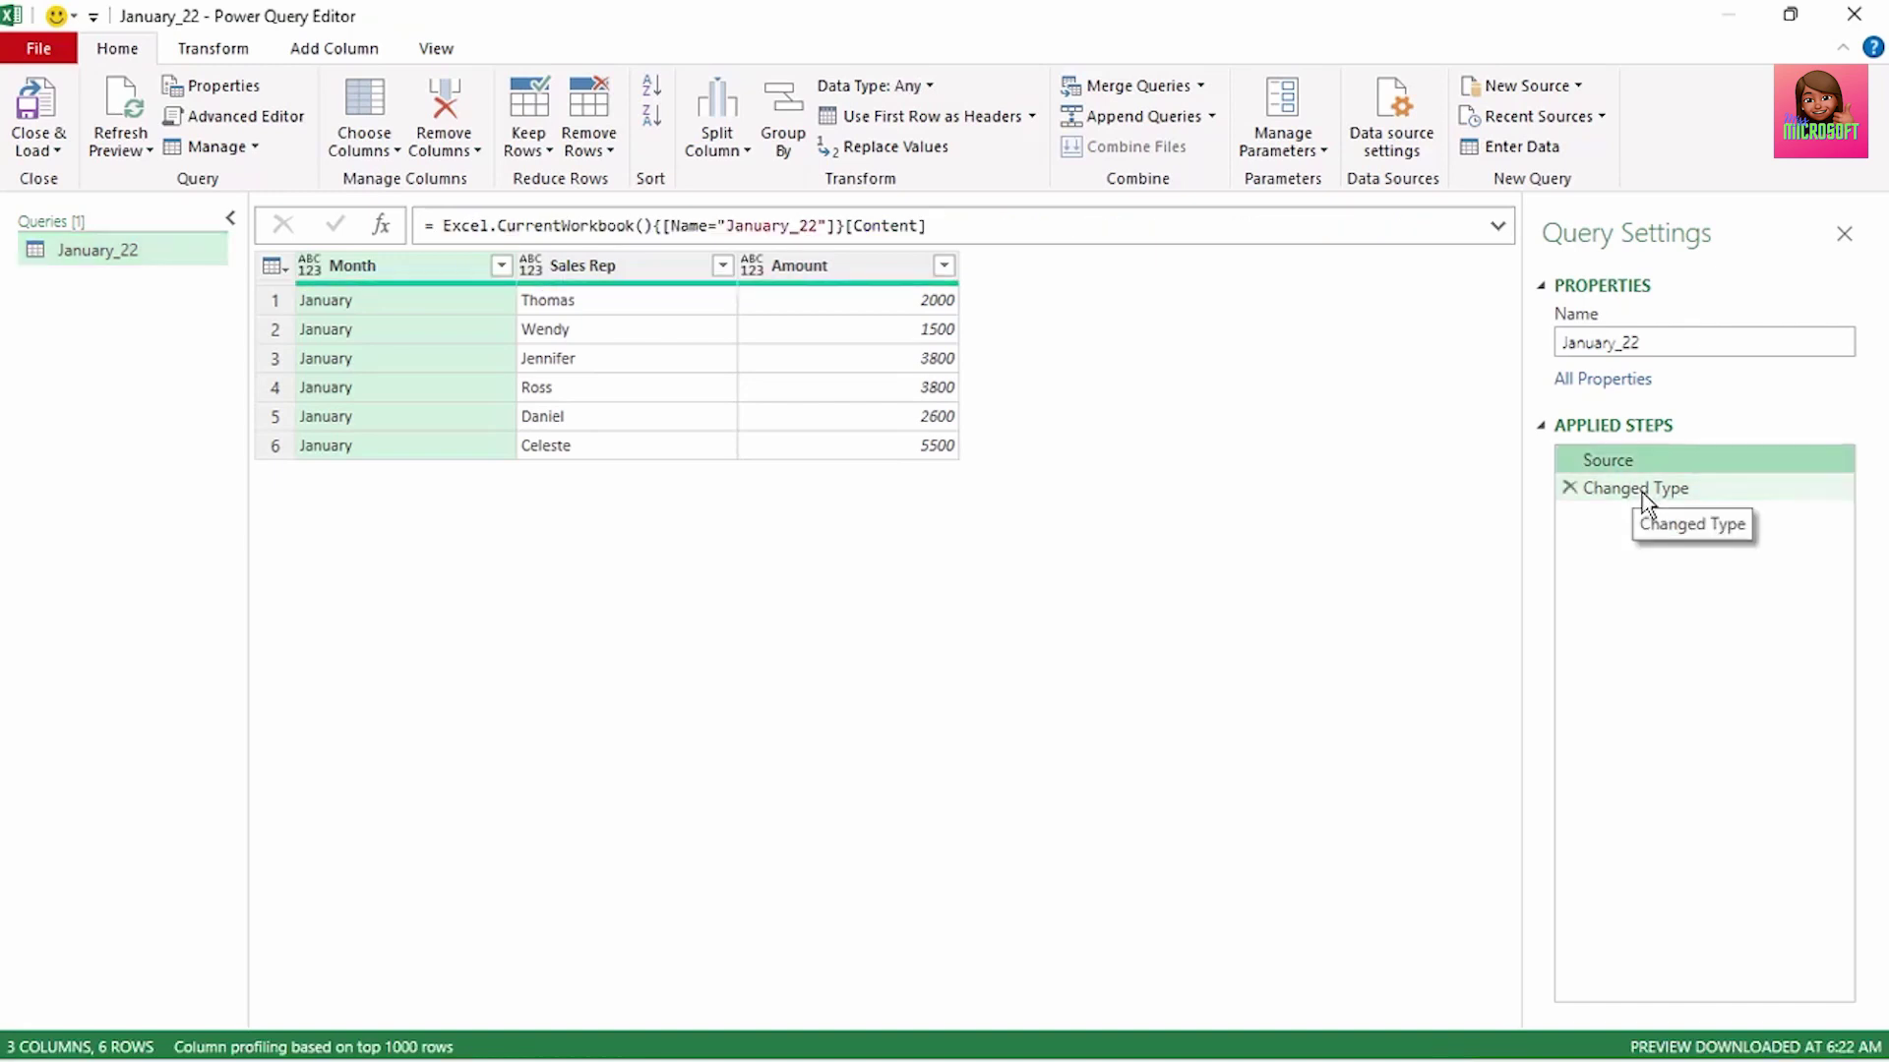
pyautogui.click(1653, 541)
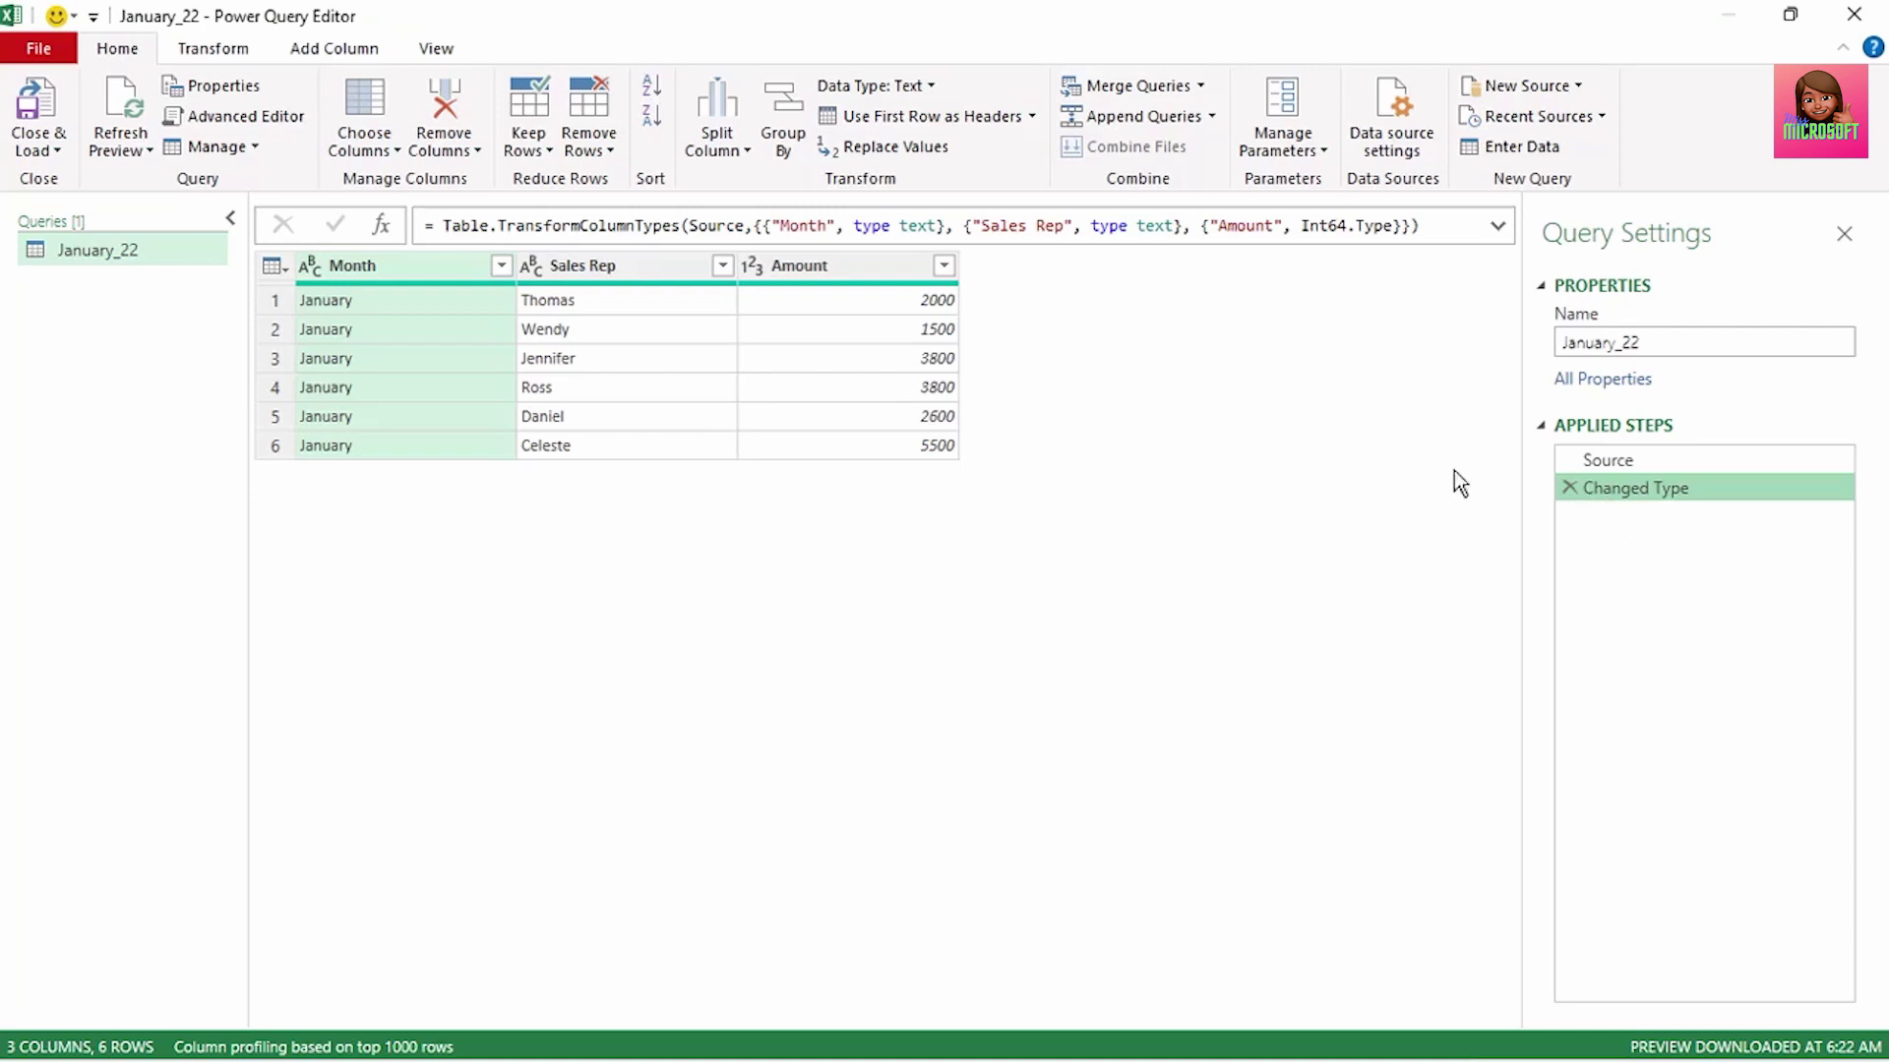
pyautogui.click(863, 280)
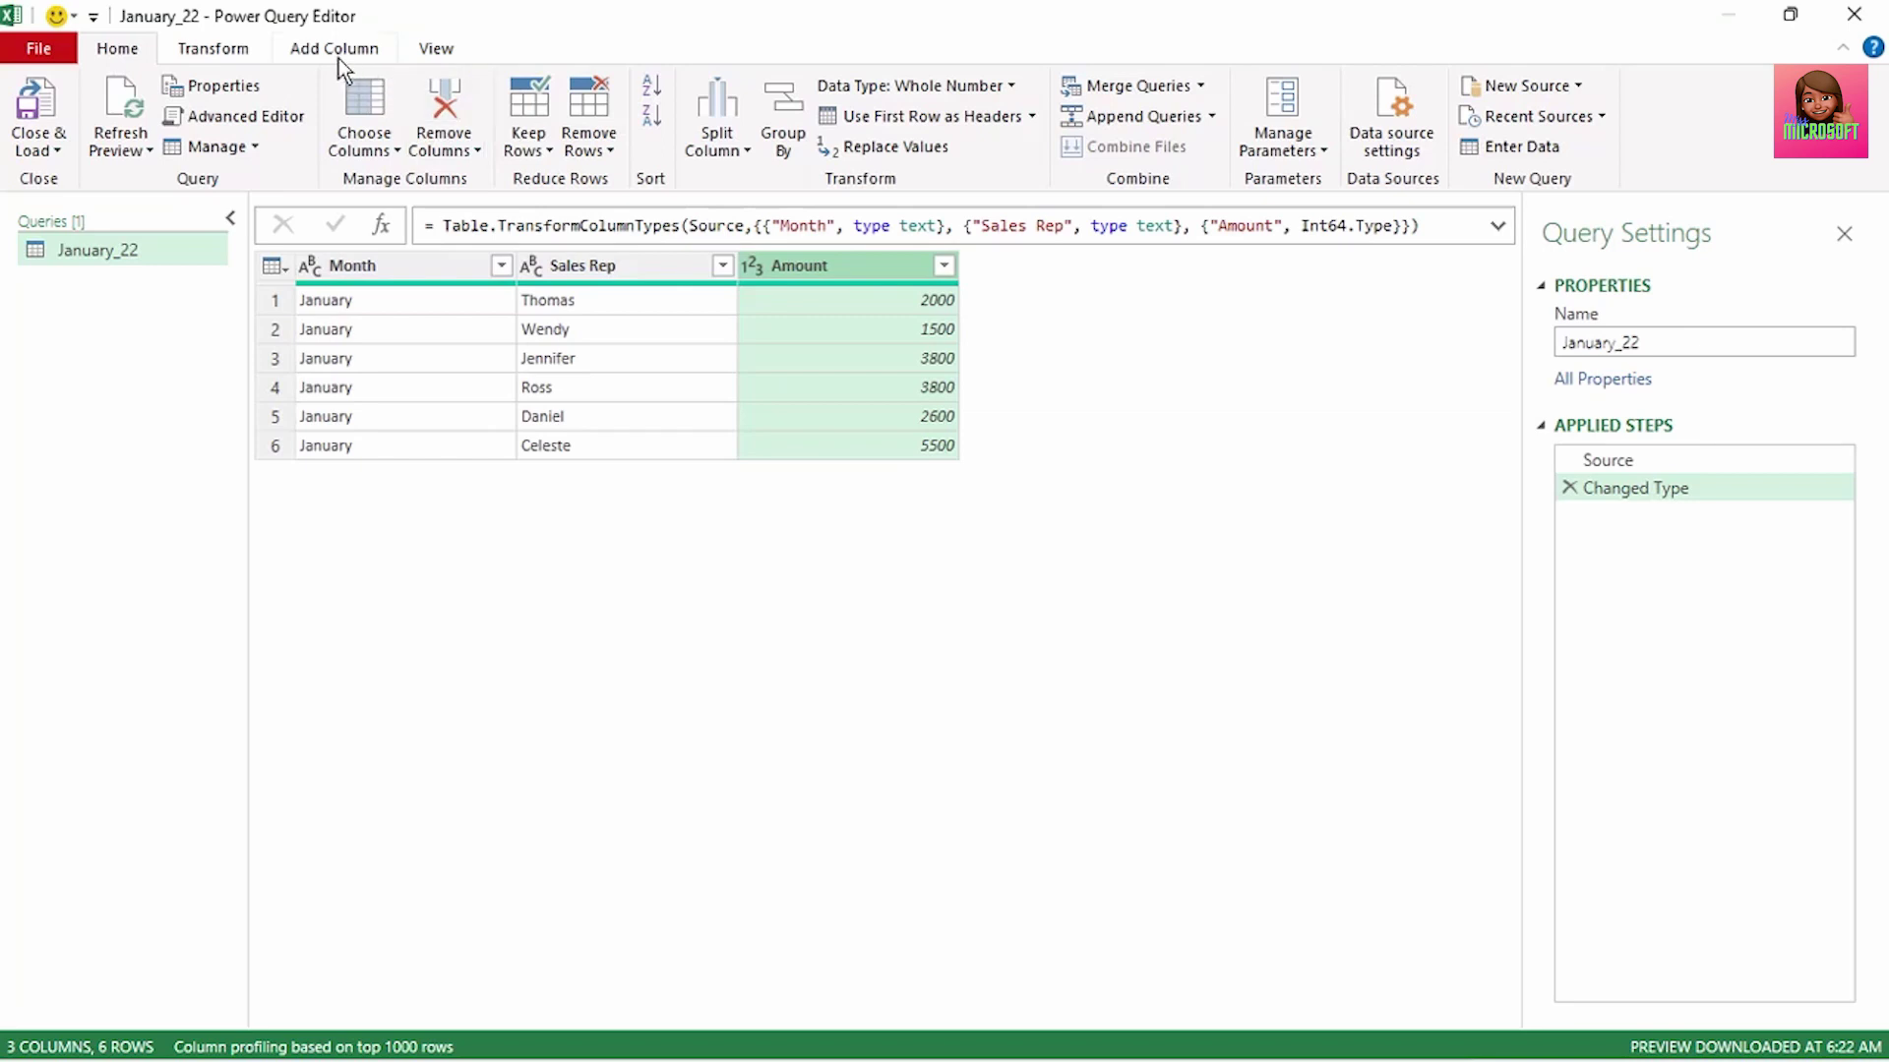
pyautogui.click(212, 48)
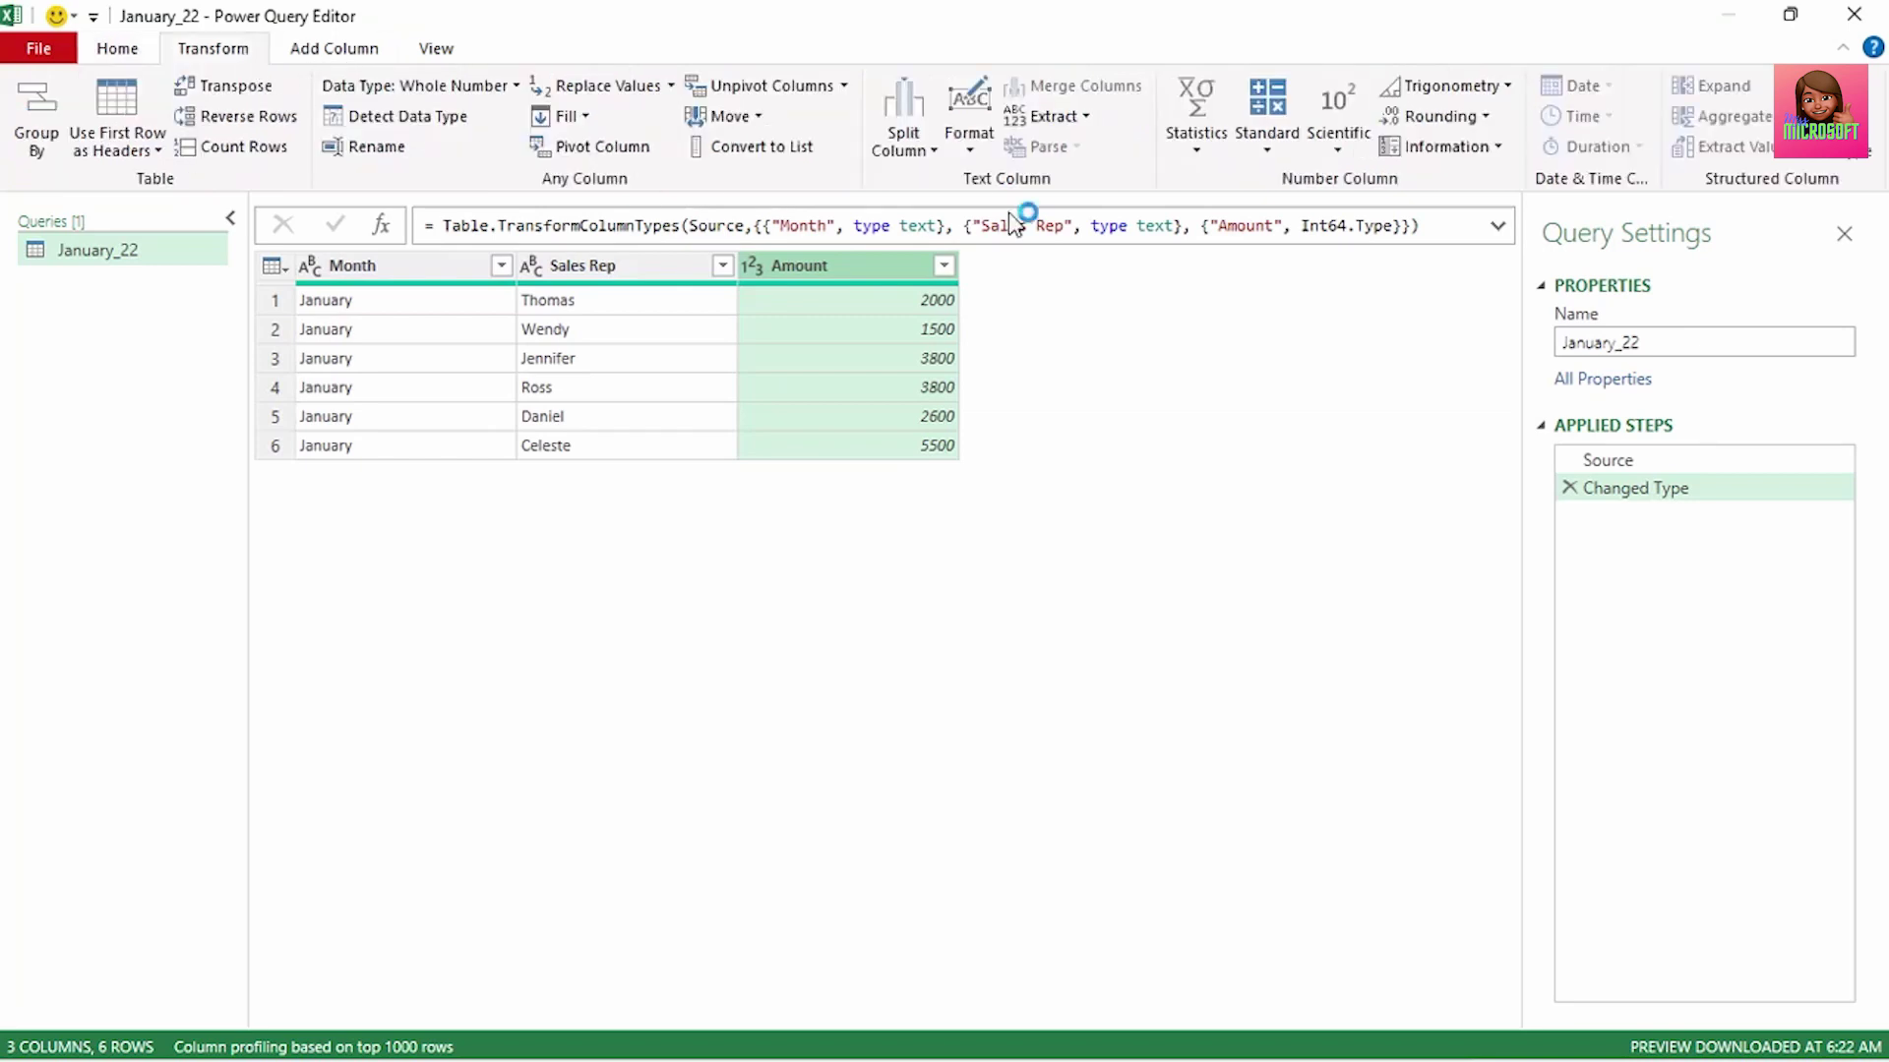
pyautogui.click(1209, 155)
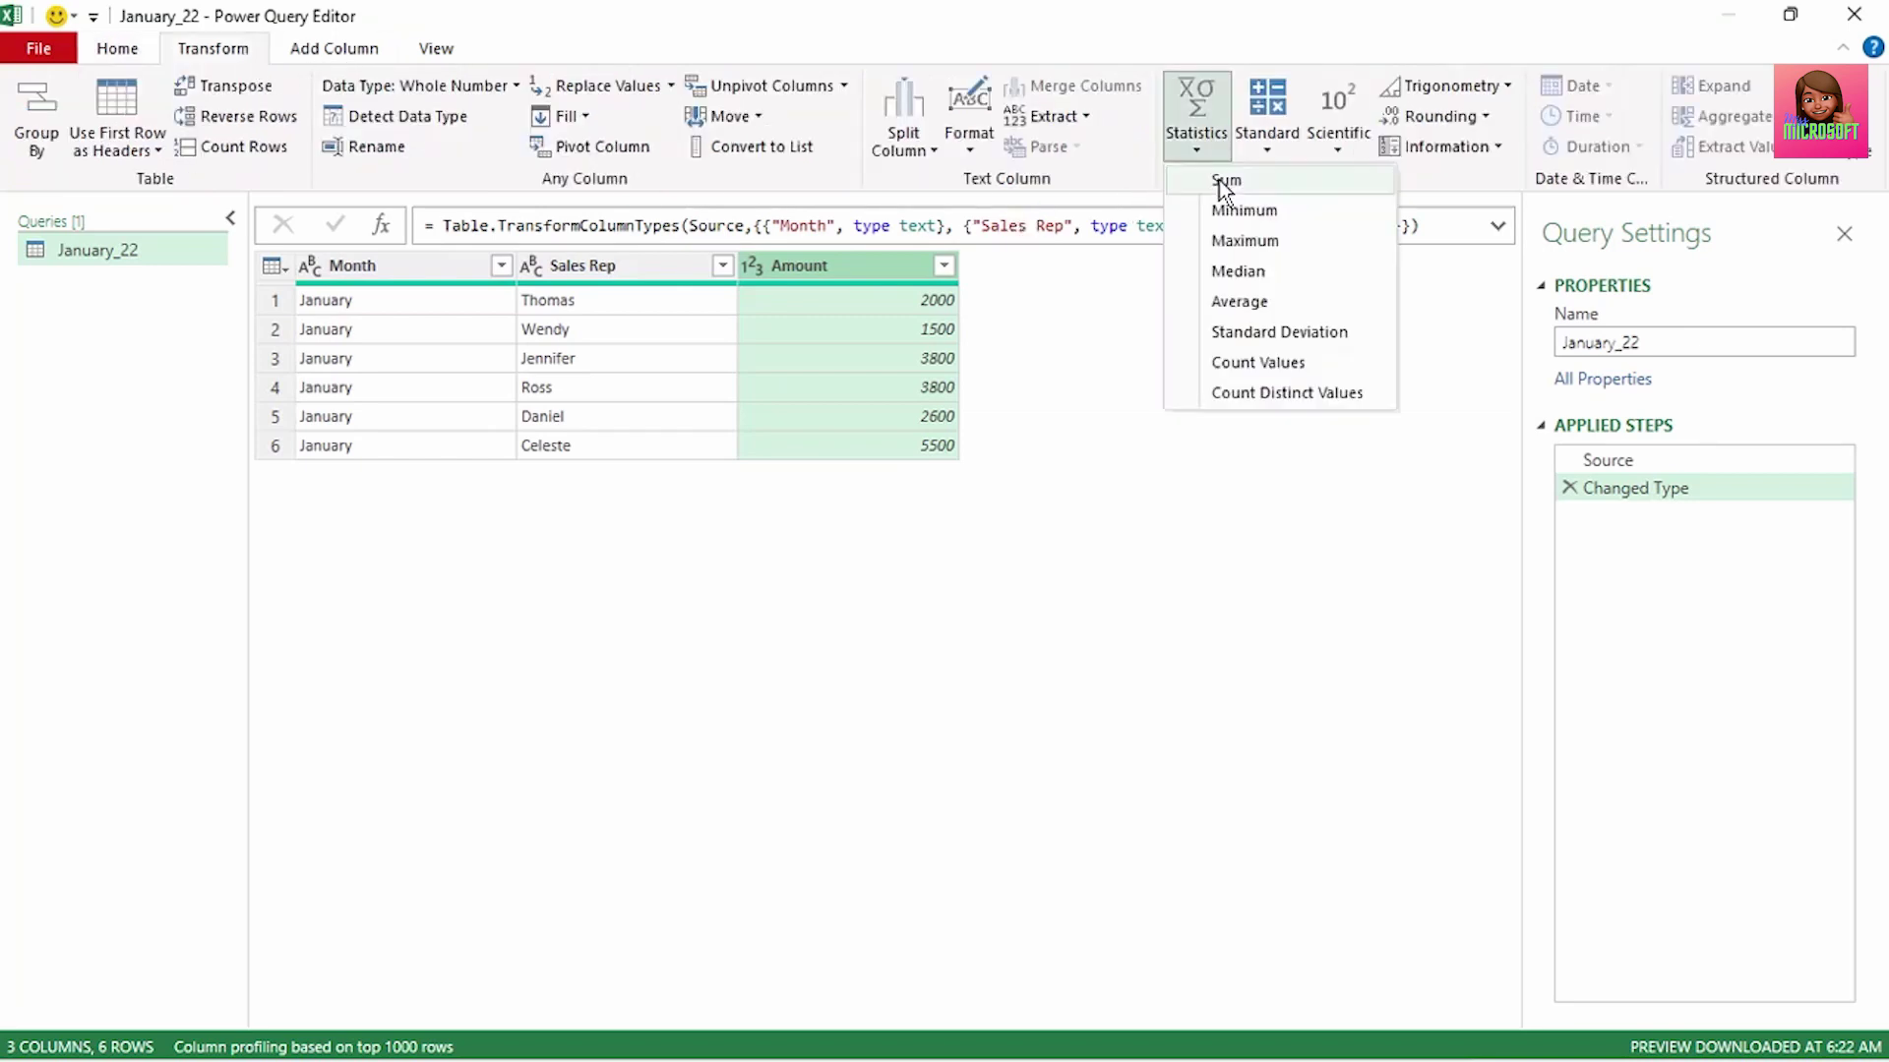
pyautogui.click(1218, 182)
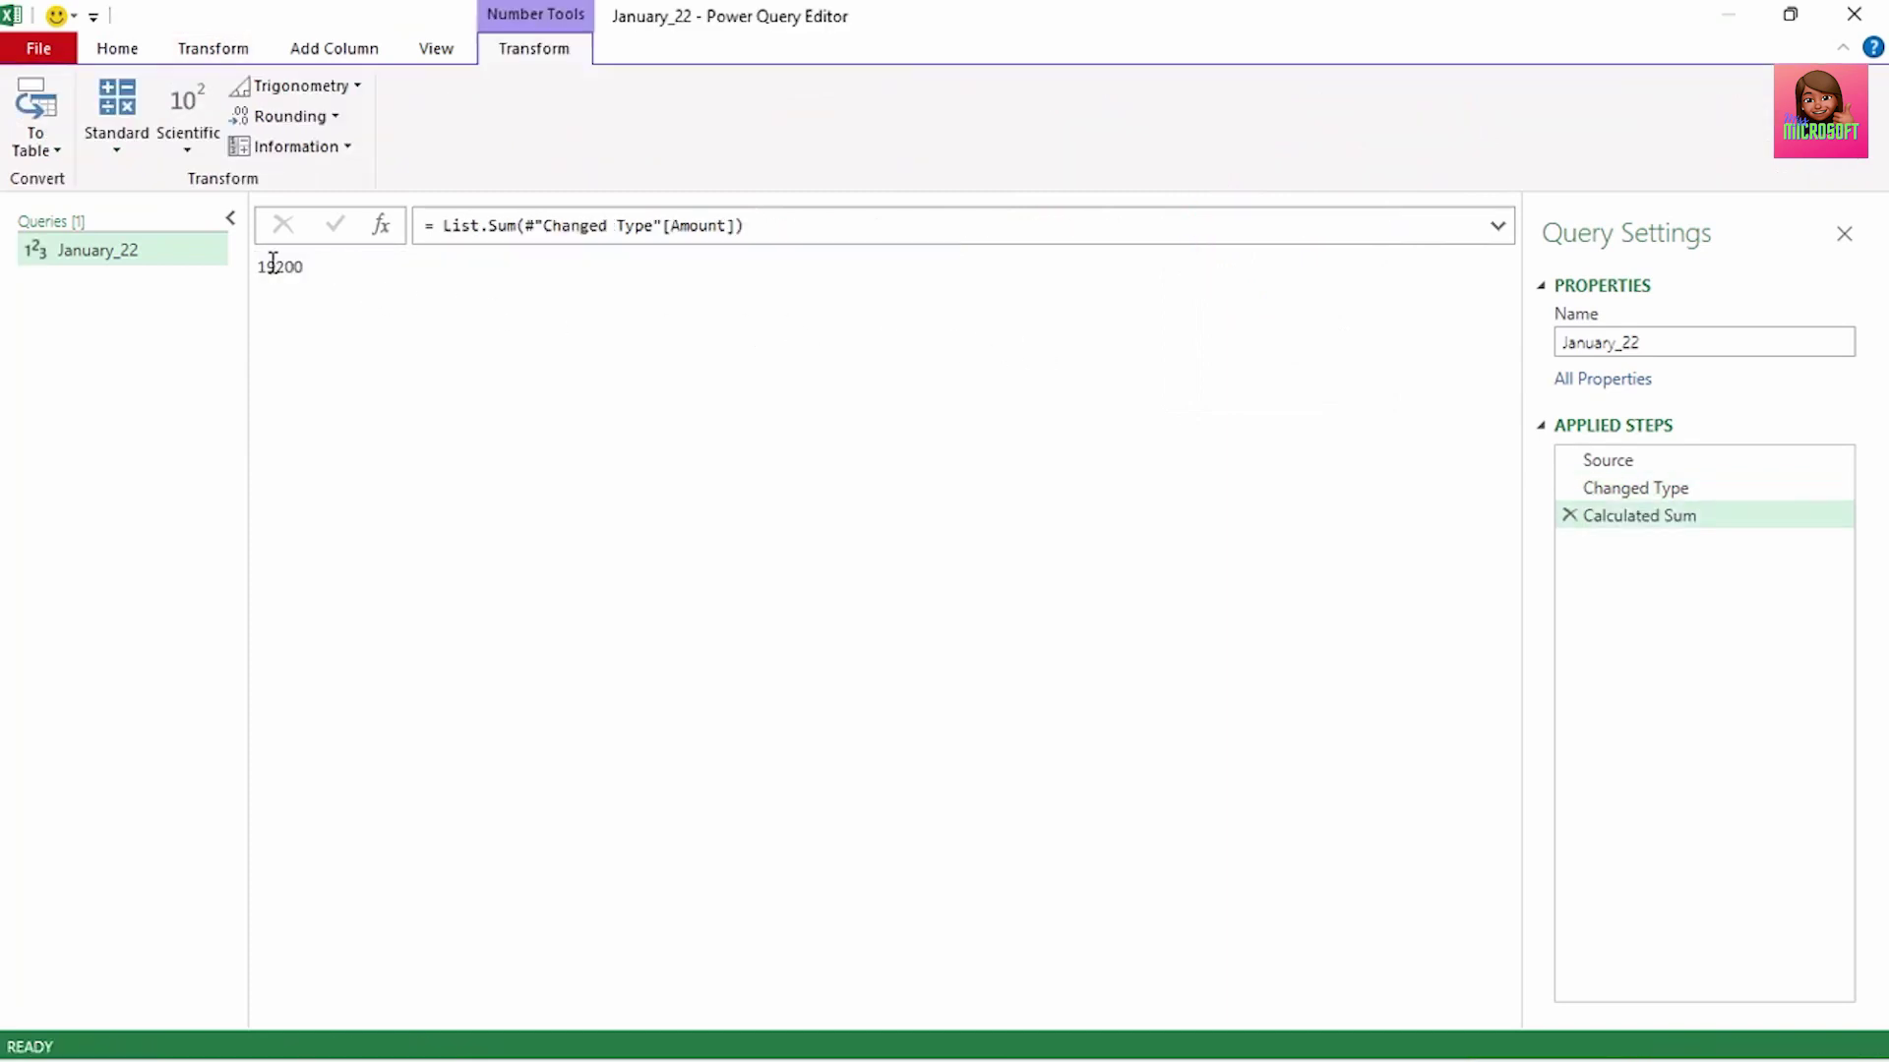
pyautogui.moveTo(258, 266); pyautogui.dragTo(333, 258)
# Step: Rename the Calculated Sum step as Total
pyautogui.rightClick(1724, 519)
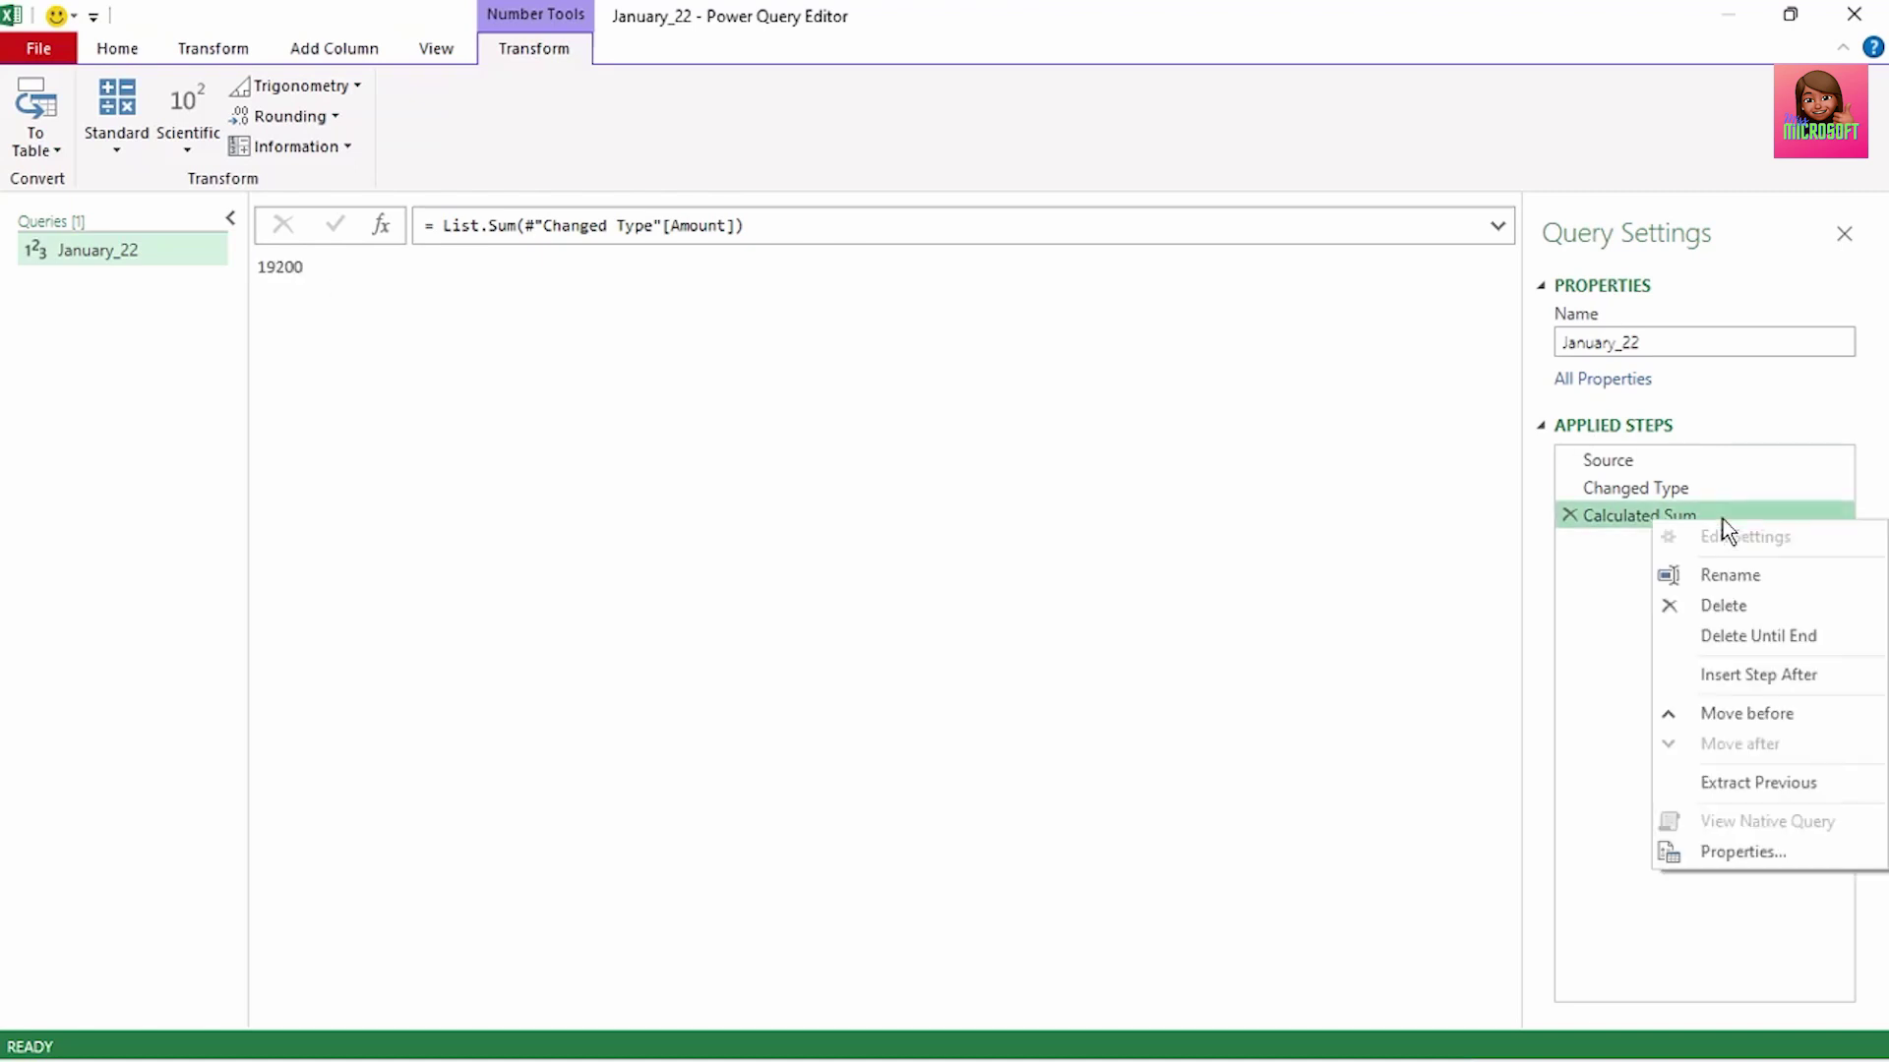
pyautogui.click(1731, 580)
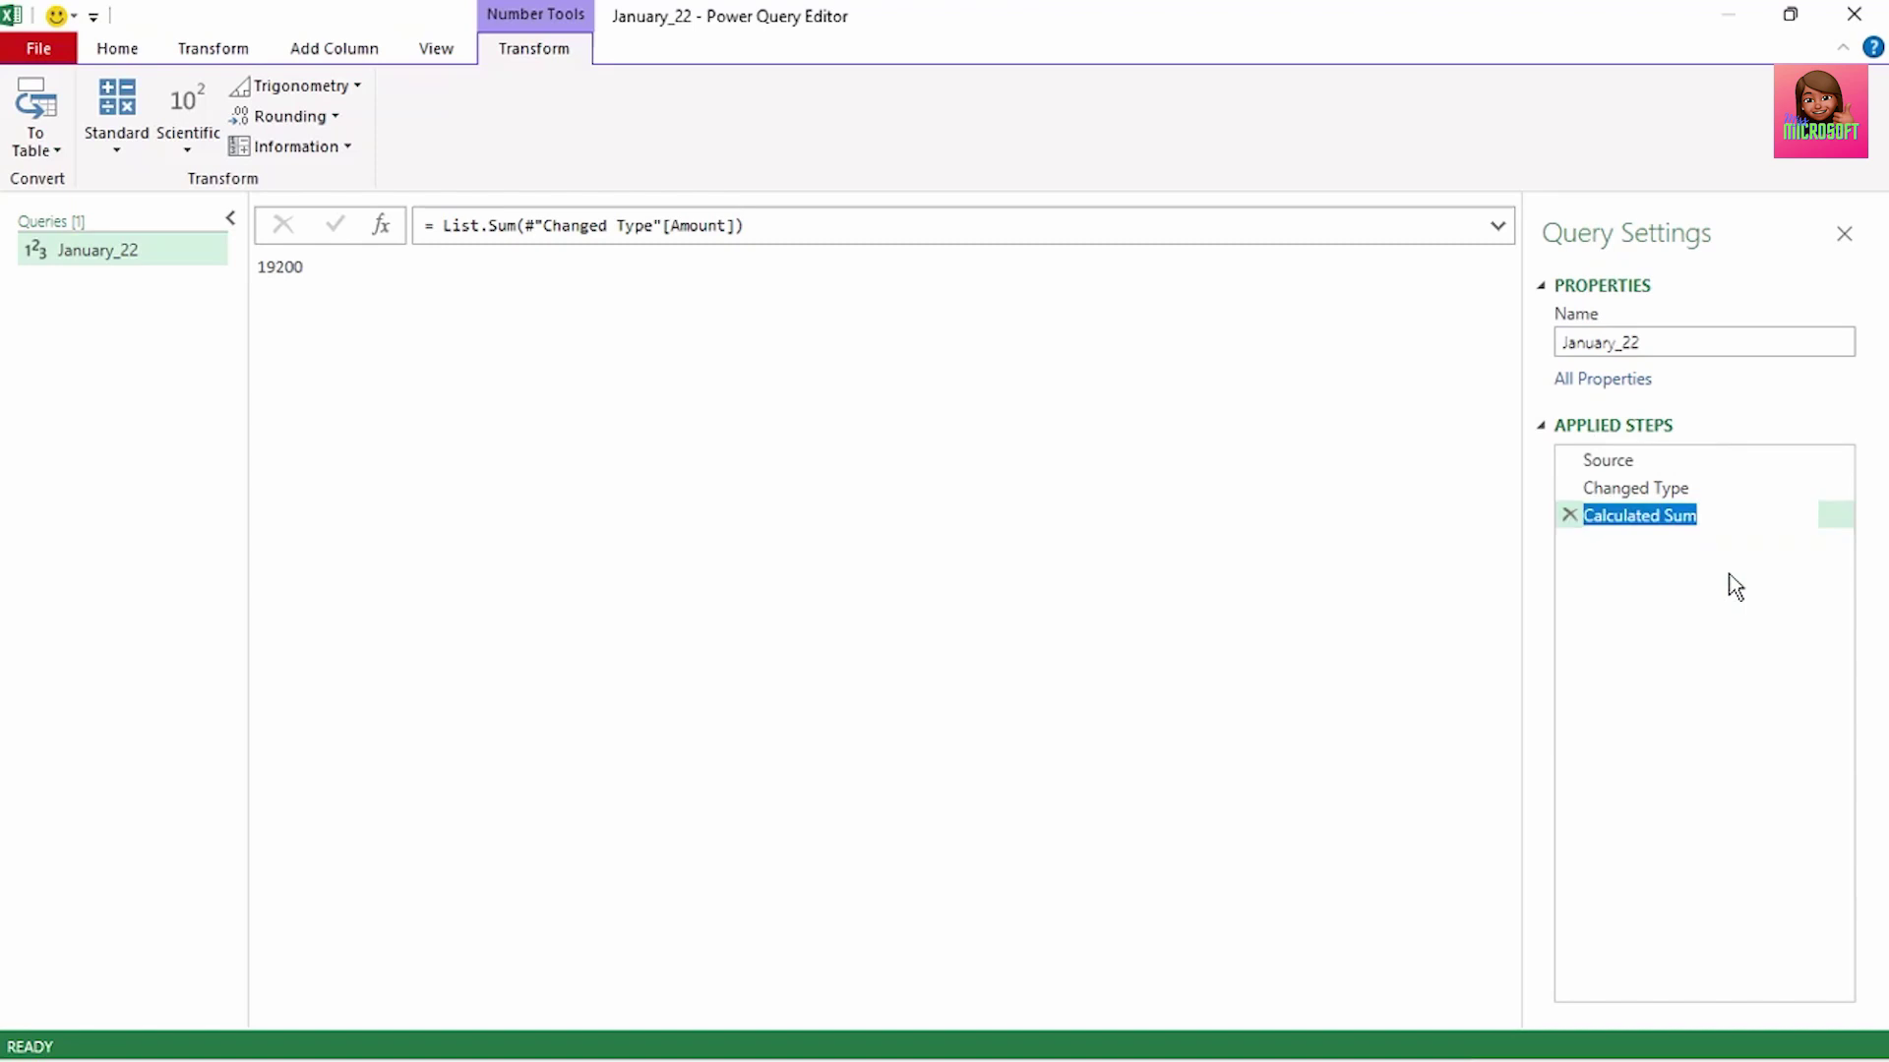
pyautogui.write('Total')
pyautogui.press('Return')
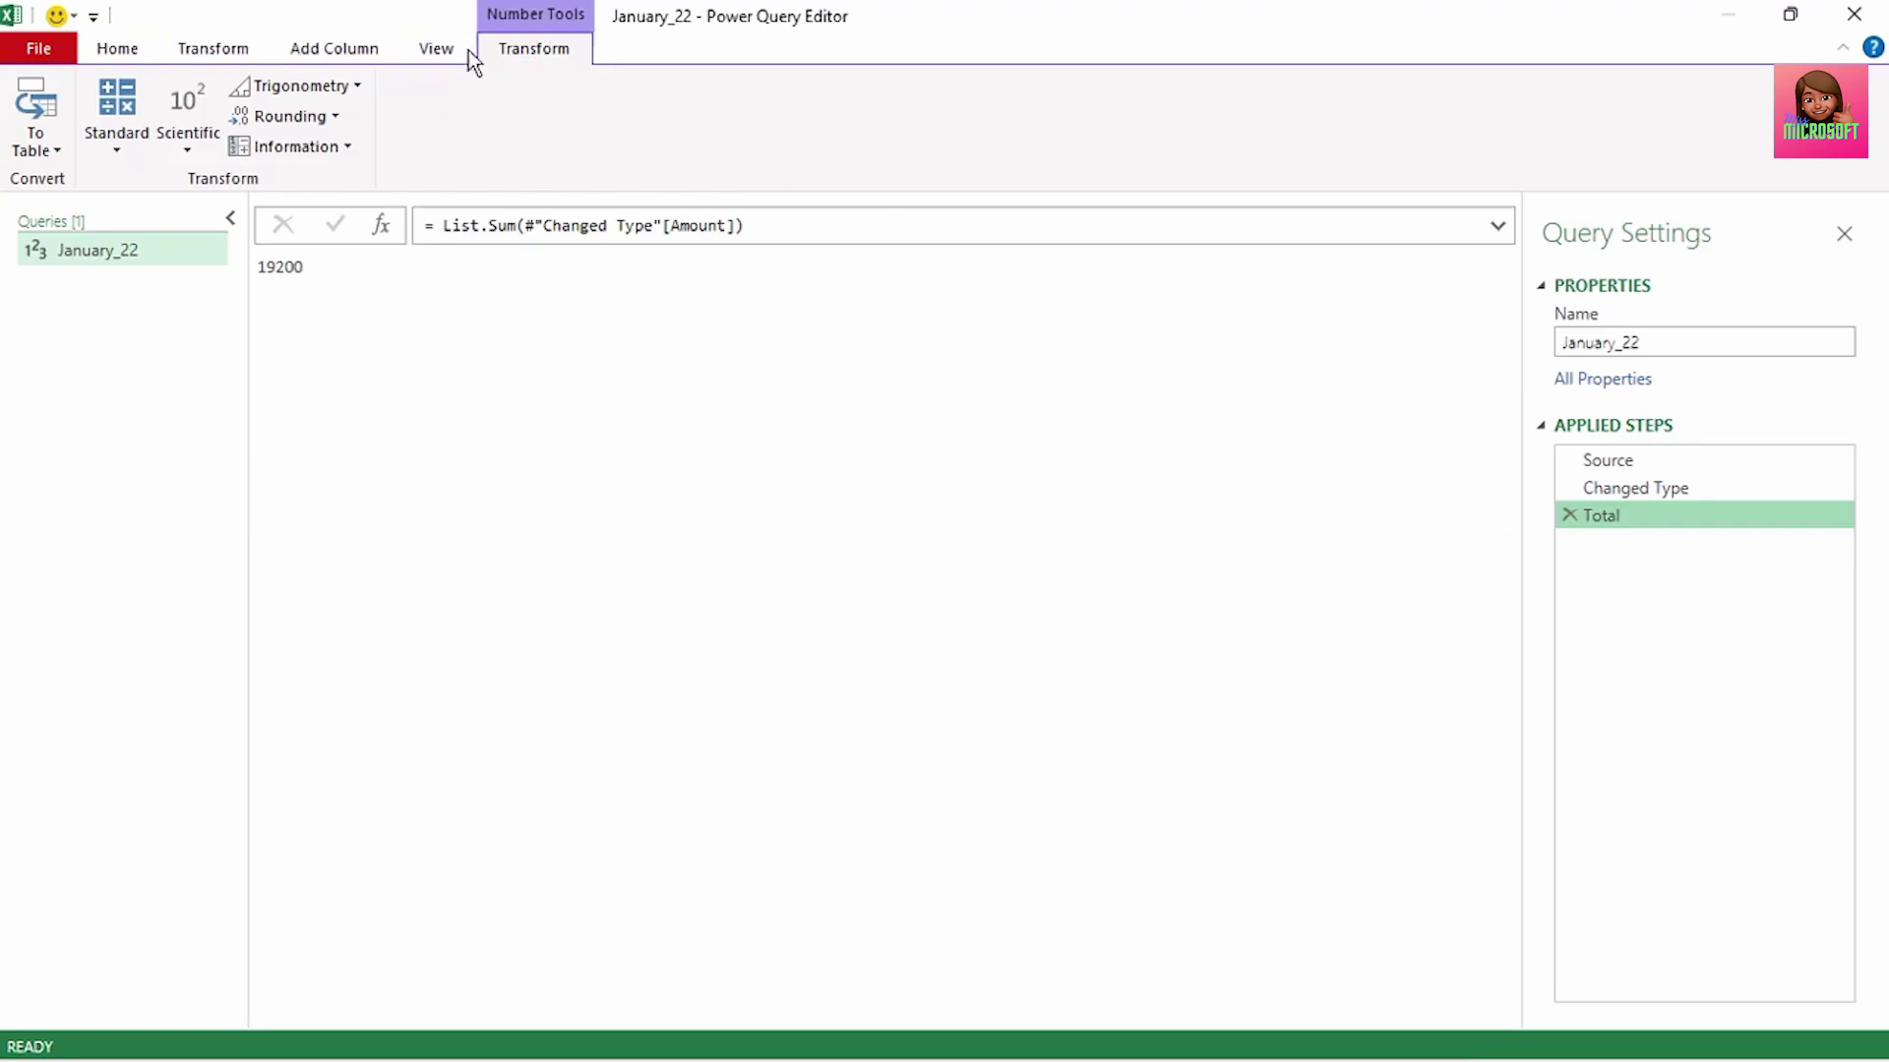
# Step: Open the query code in the Advanced Editor and cut the whole #"Changed Type" definition, keeping it for pasting
pyautogui.click(438, 49)
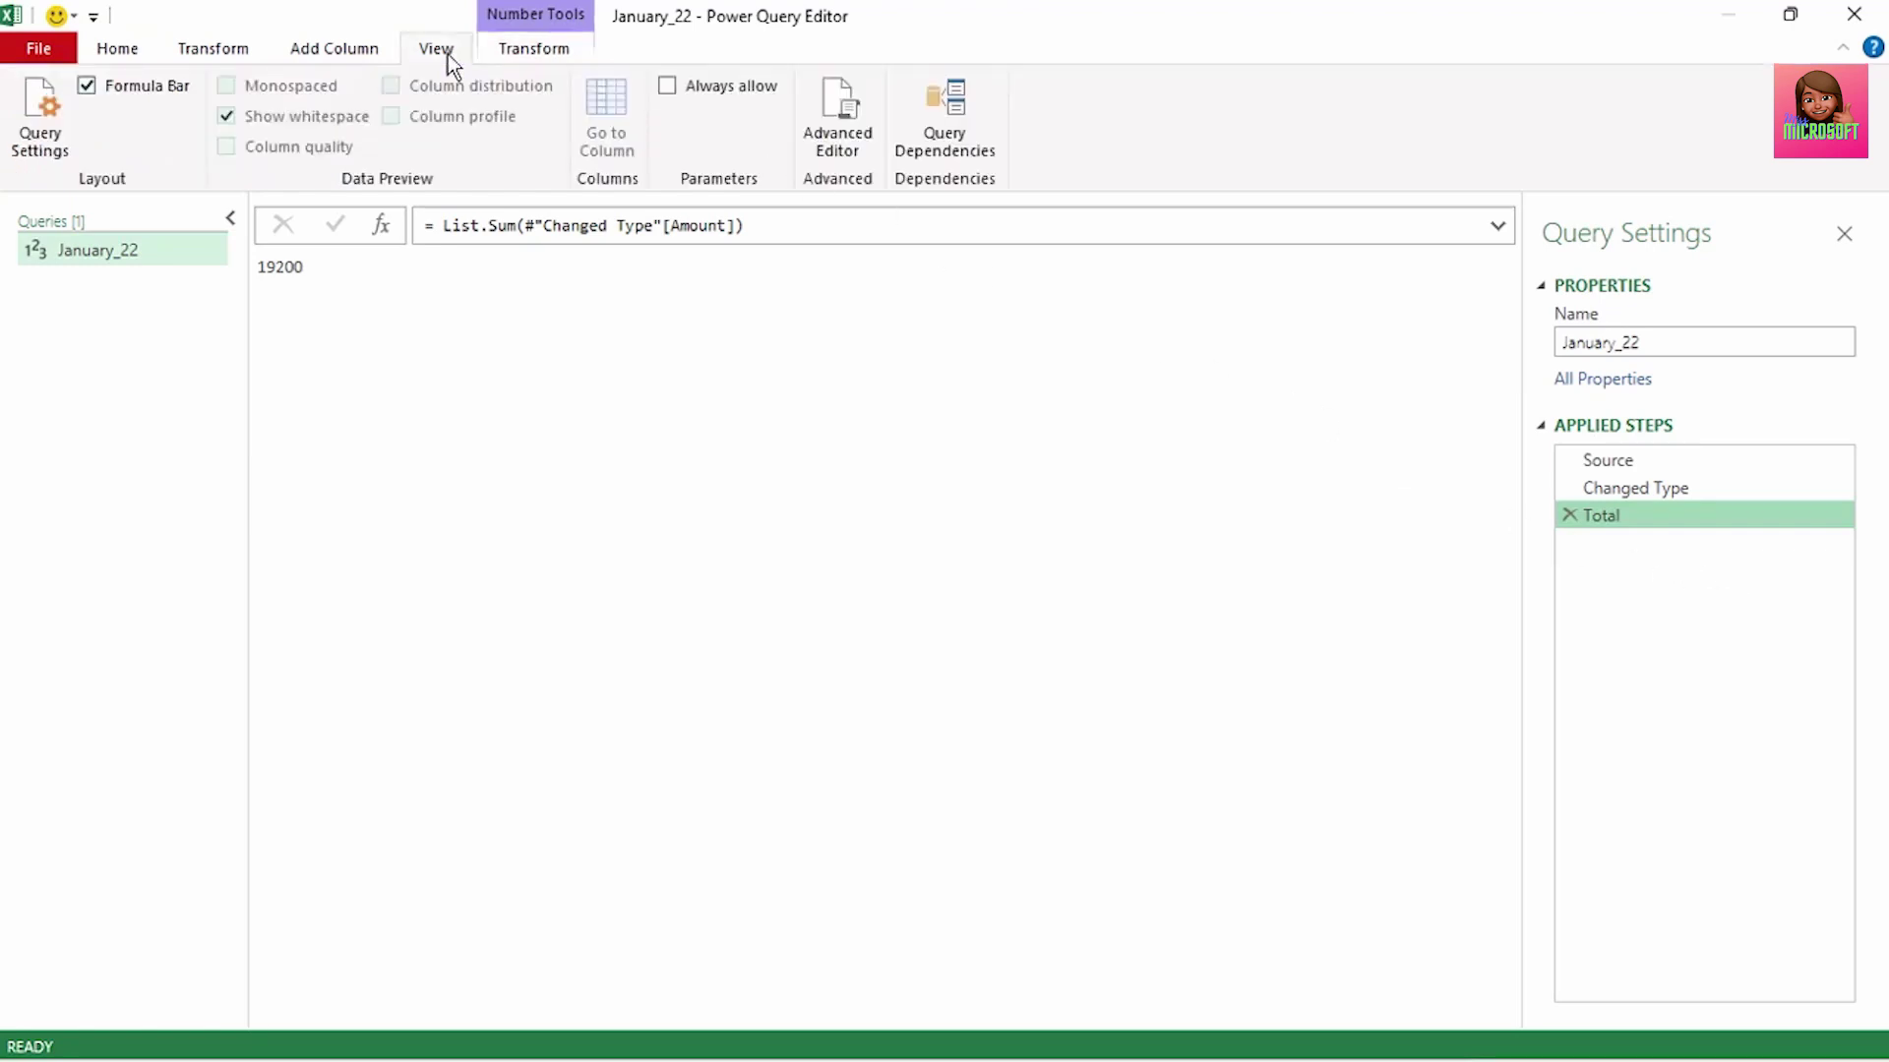
pyautogui.click(837, 138)
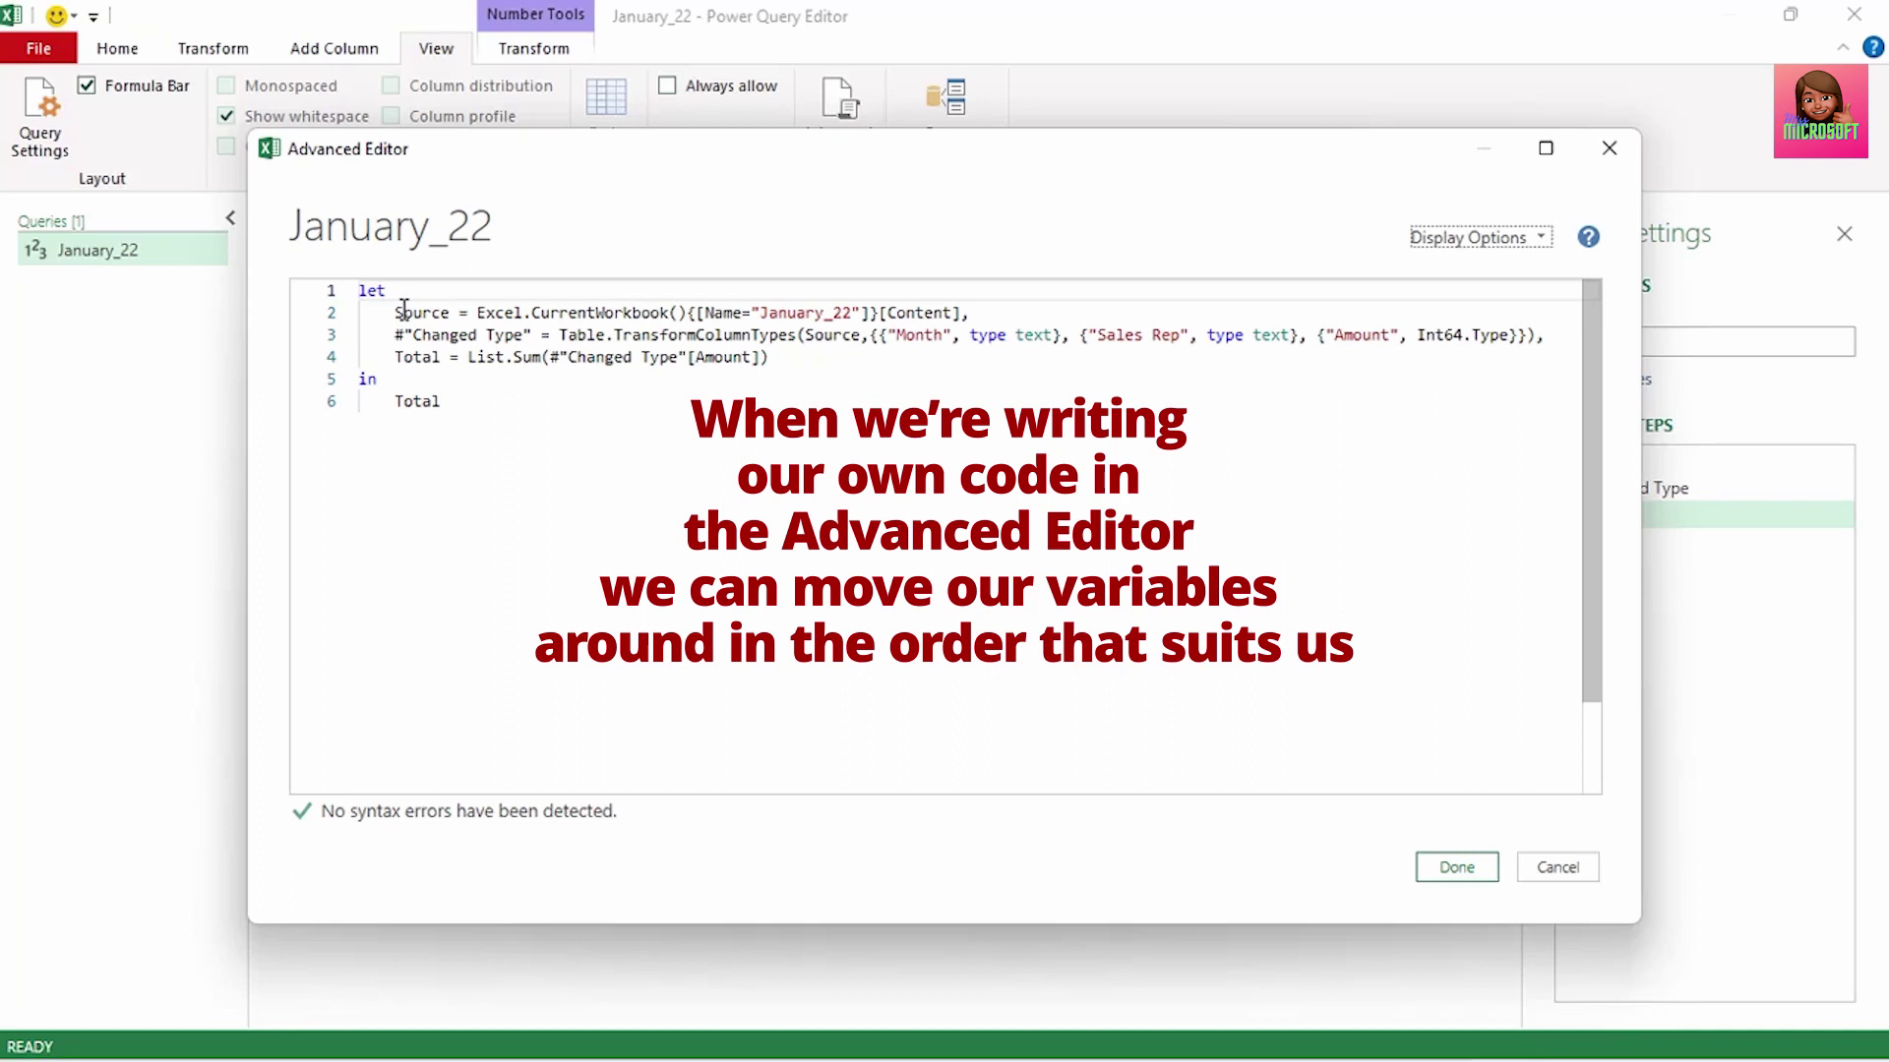
pyautogui.moveTo(395, 334); pyautogui.dragTo(470, 336)
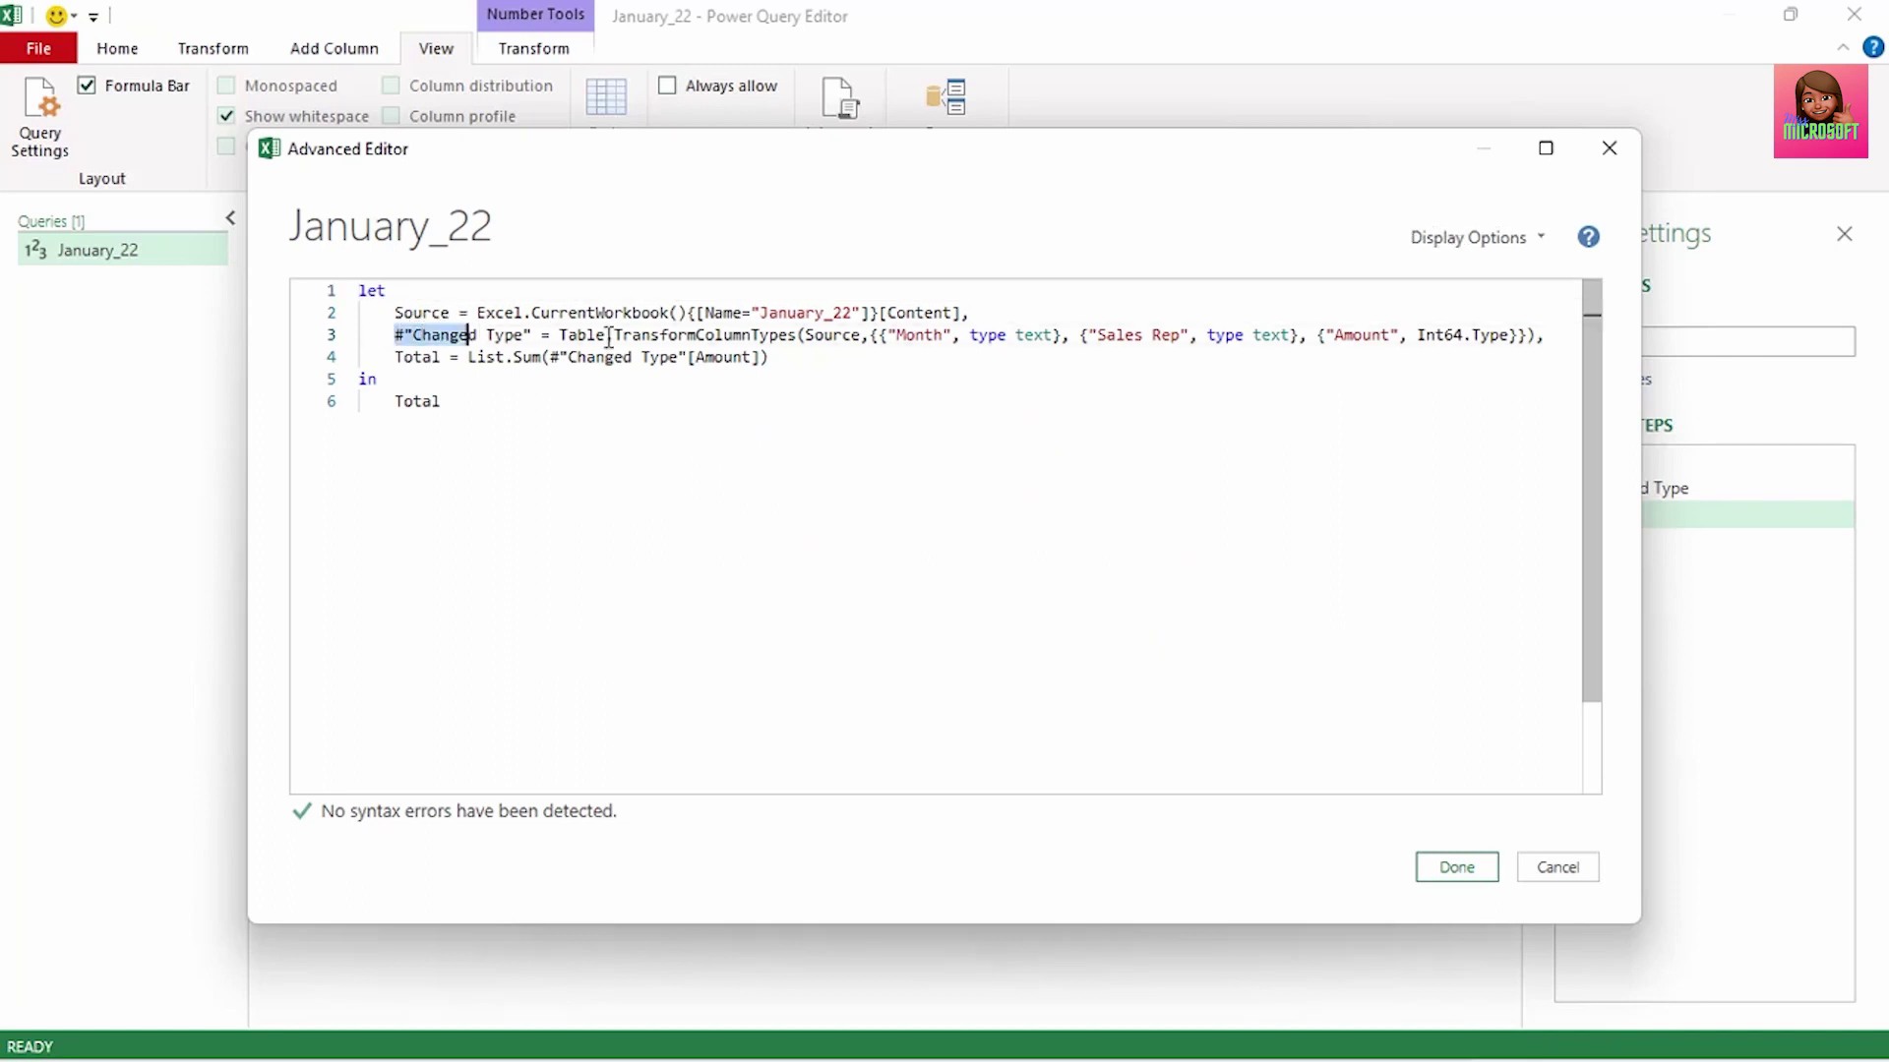
pyautogui.moveTo(608, 338); pyautogui.dragTo(1543, 337)
pyautogui.hotkey('ctrl', 'c')
pyautogui.press('Delete')
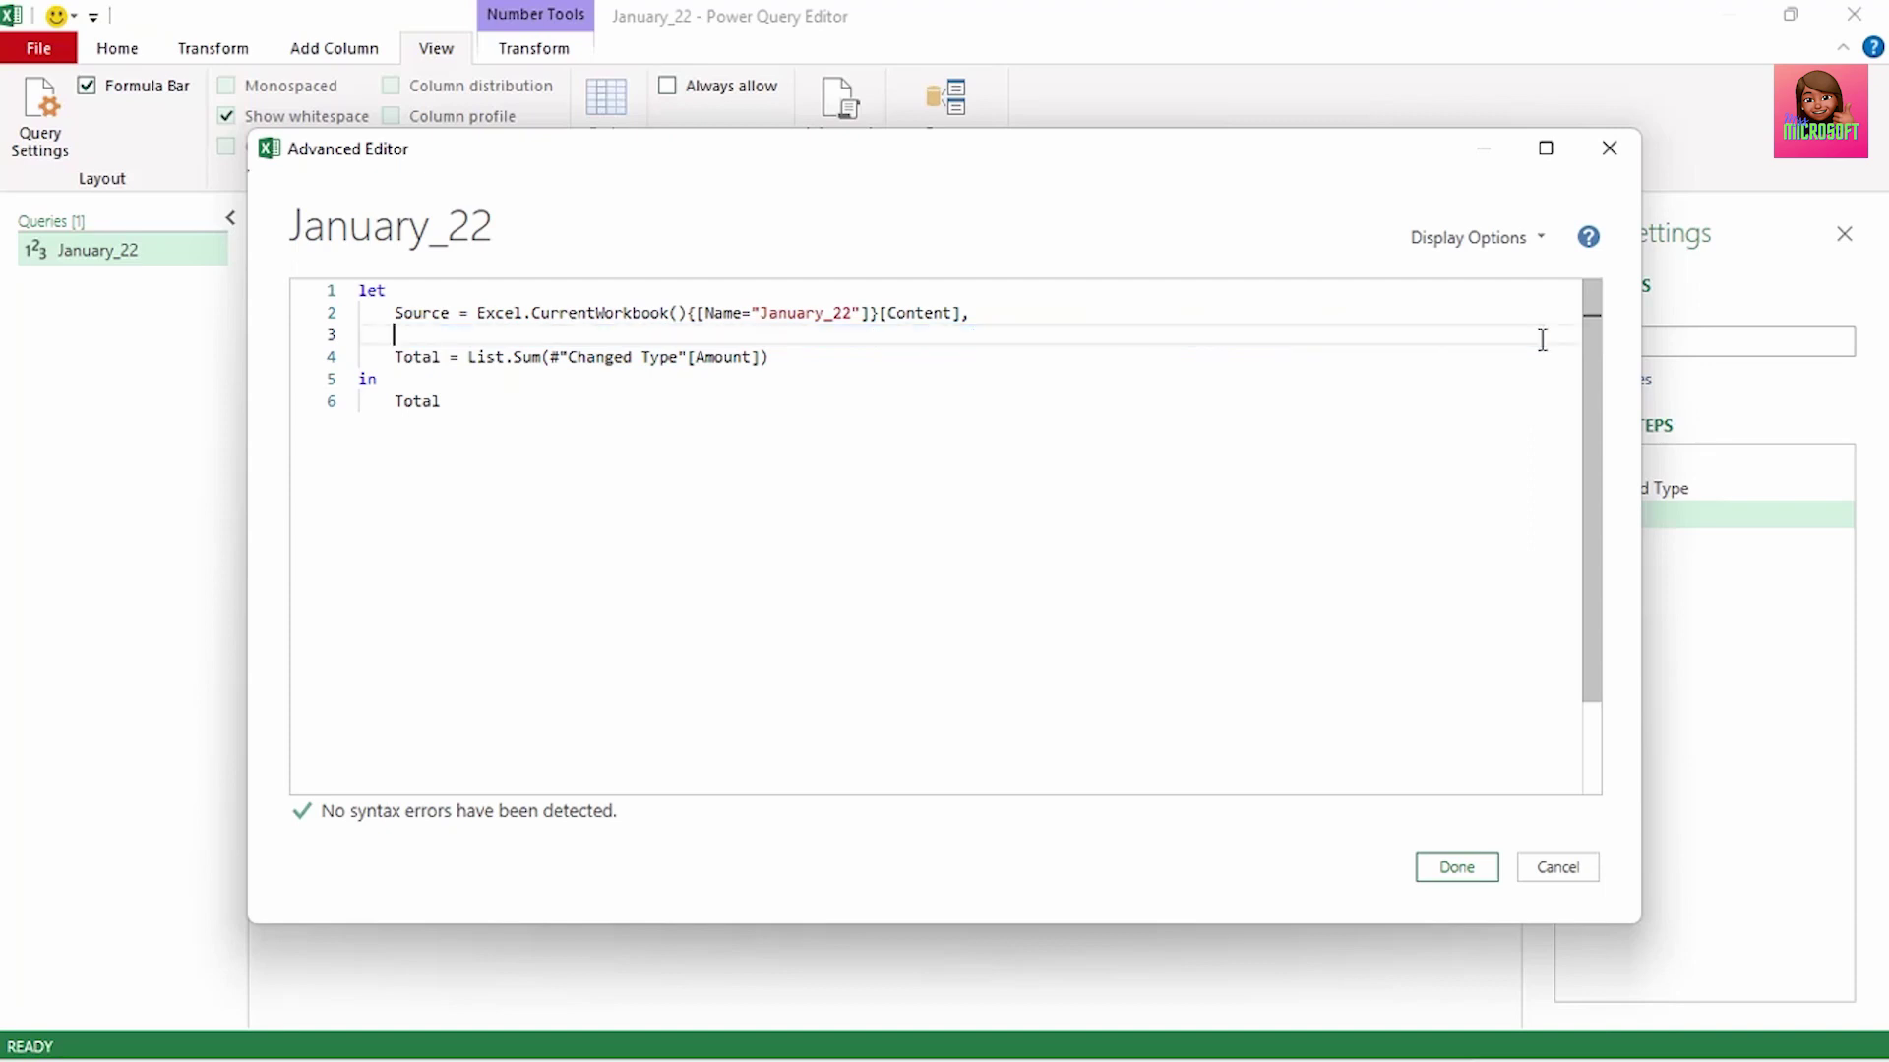
# Step: End the Total line with a comma and insert the copied #"Changed Type" definition below it, without its trailing comma
pyautogui.click(788, 357)
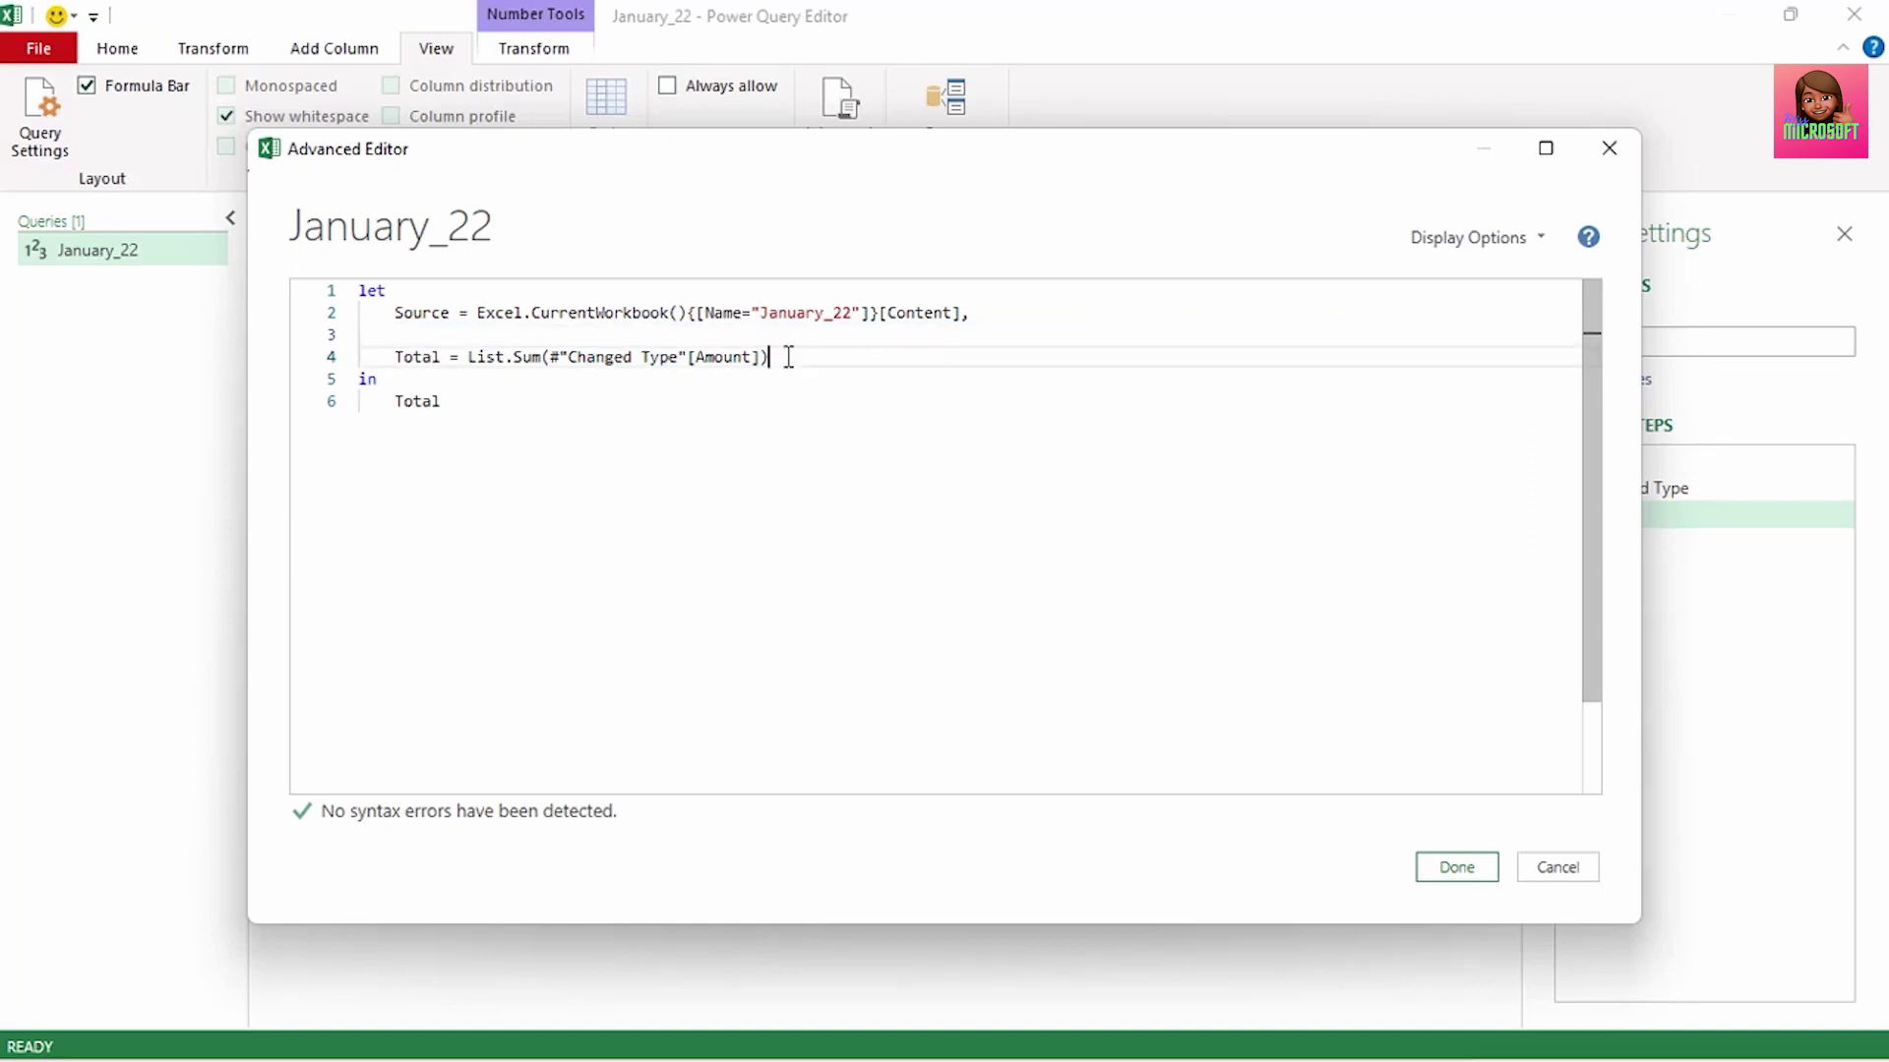
pyautogui.write(',')
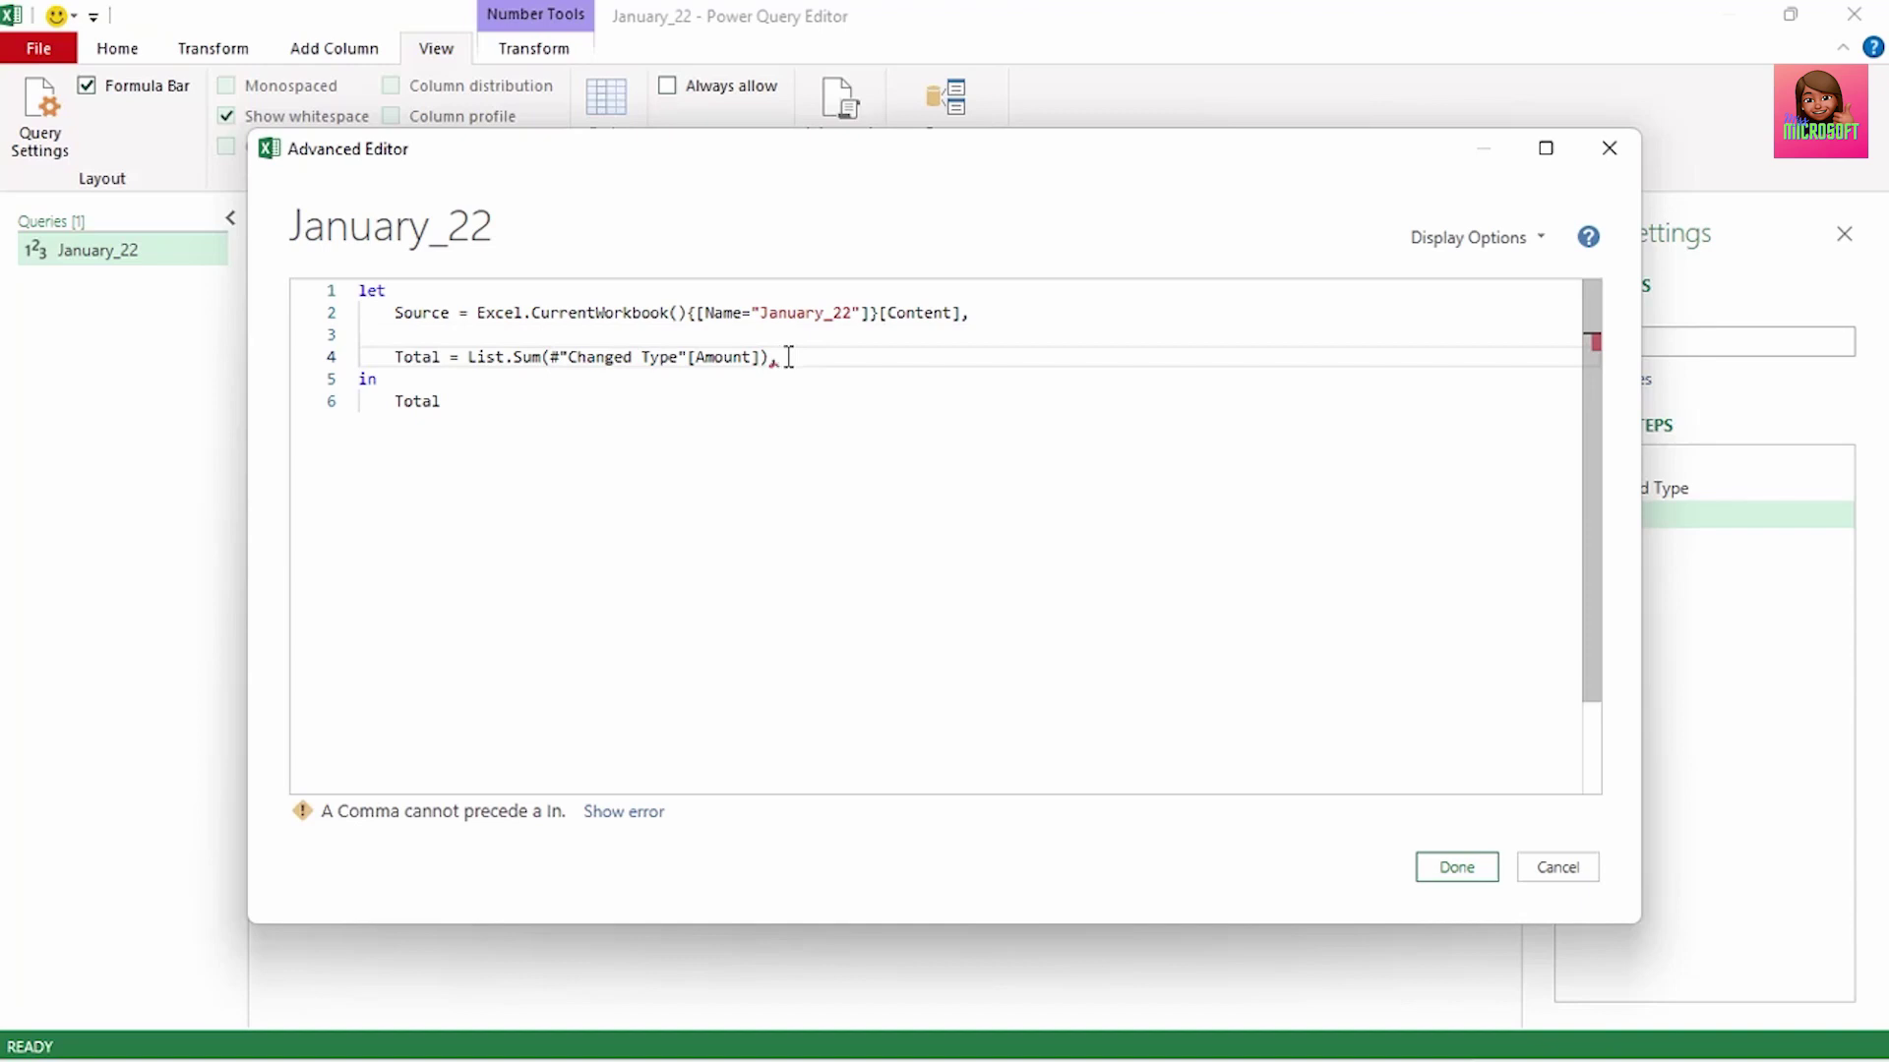
pyautogui.press('Return')
pyautogui.hotkey('ctrl', 'v')
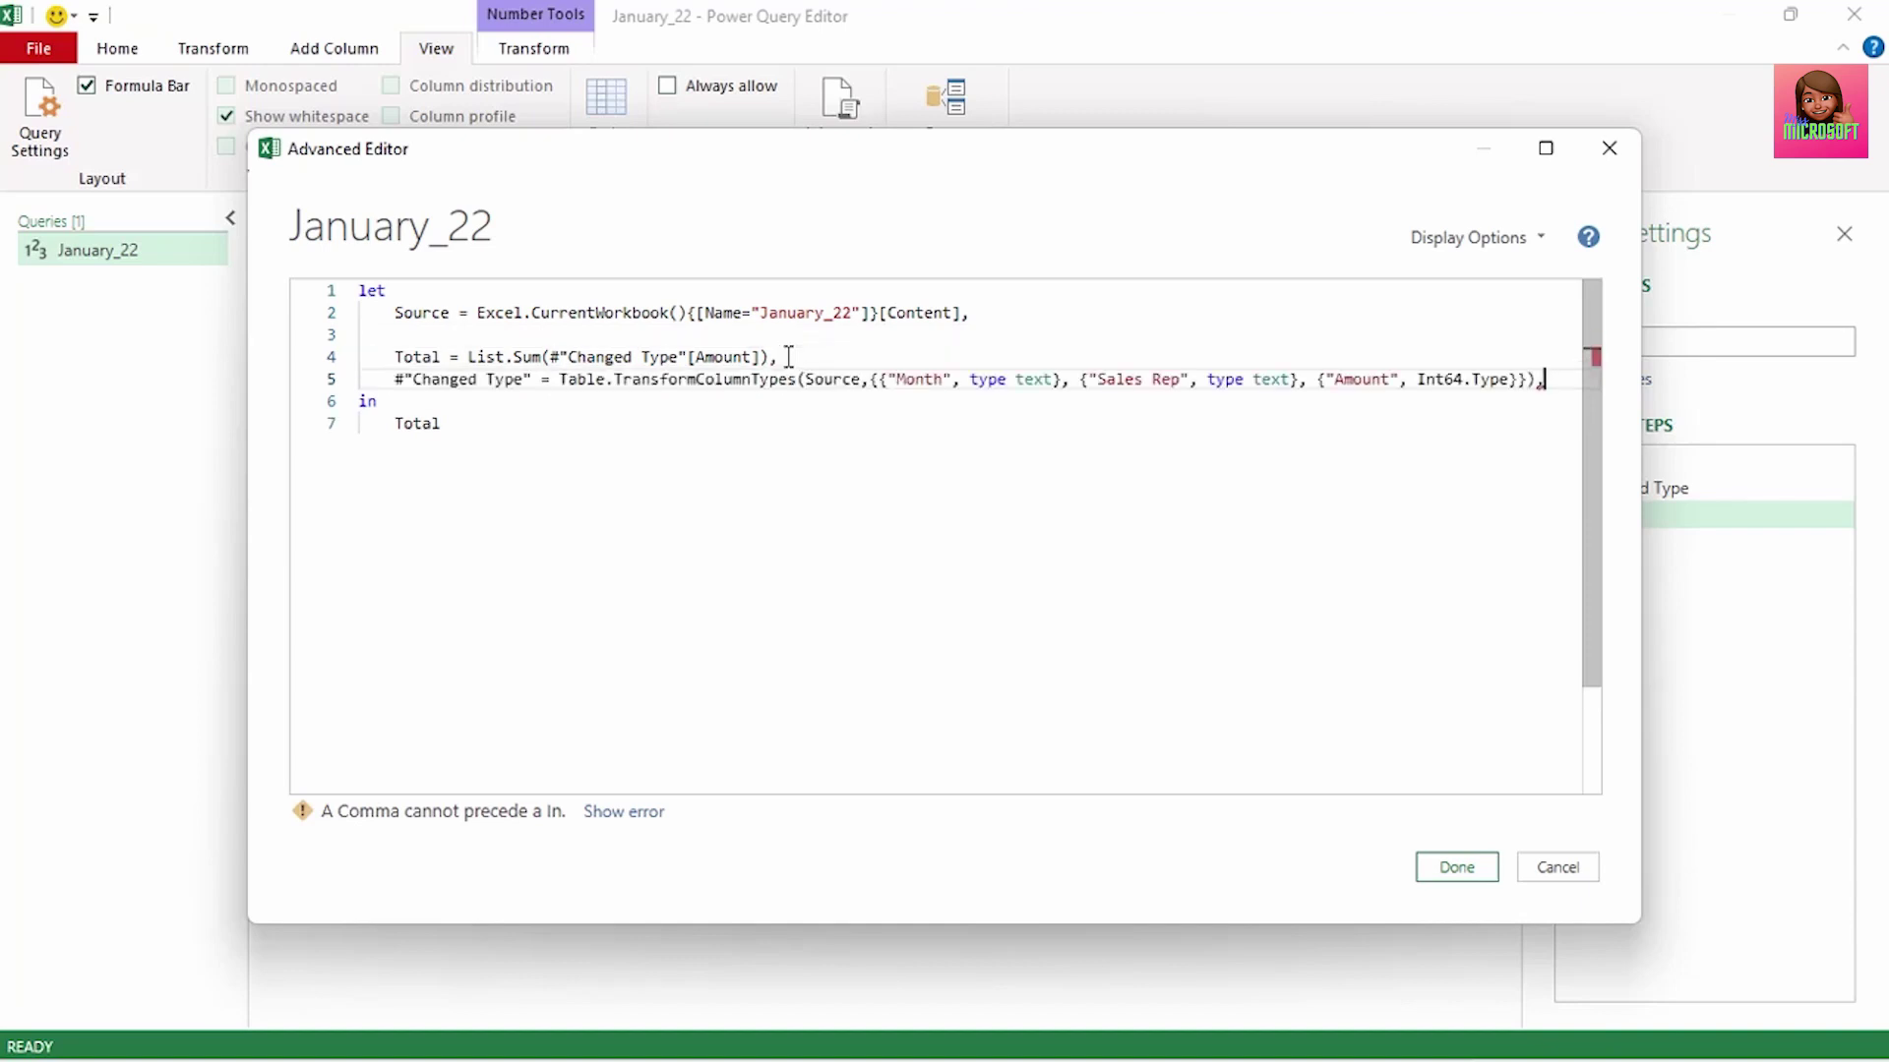
pyautogui.press('BackSpace')
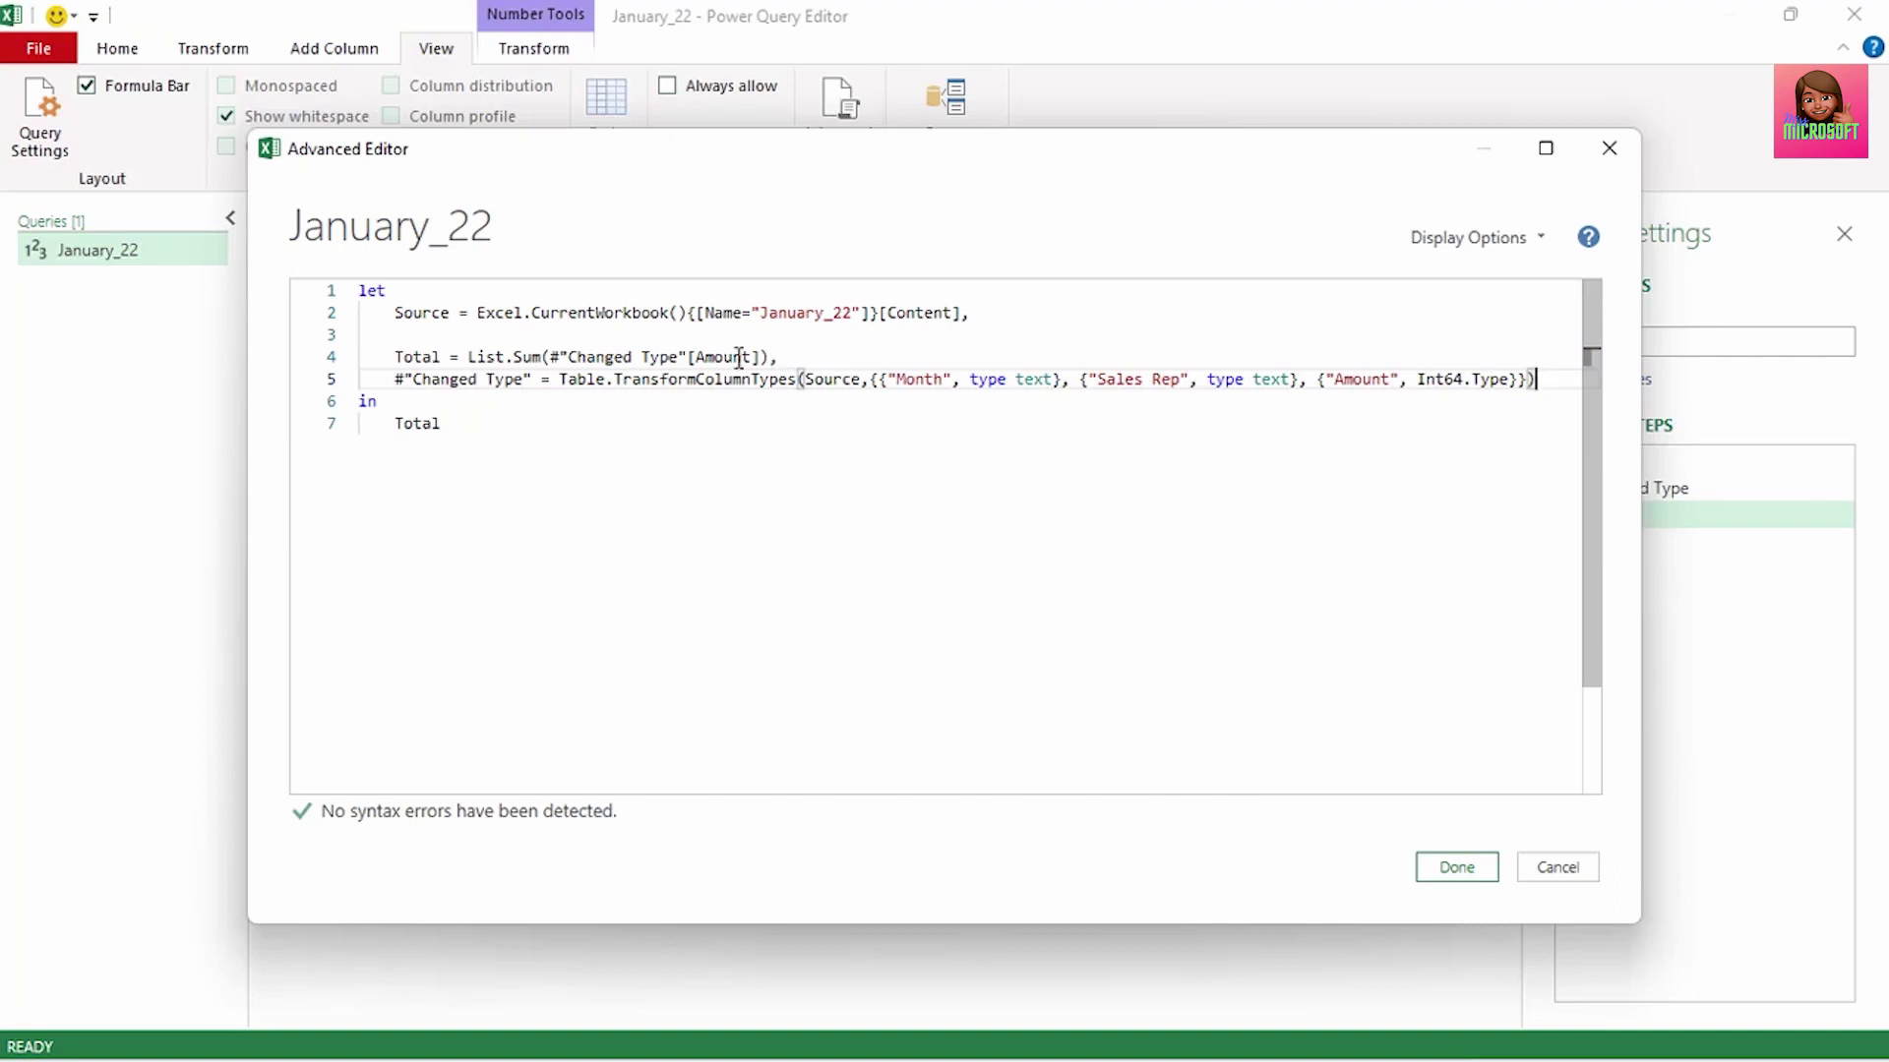
# Step: Remove the blank line between the Source and Total definitions in the query code
pyautogui.click(397, 356)
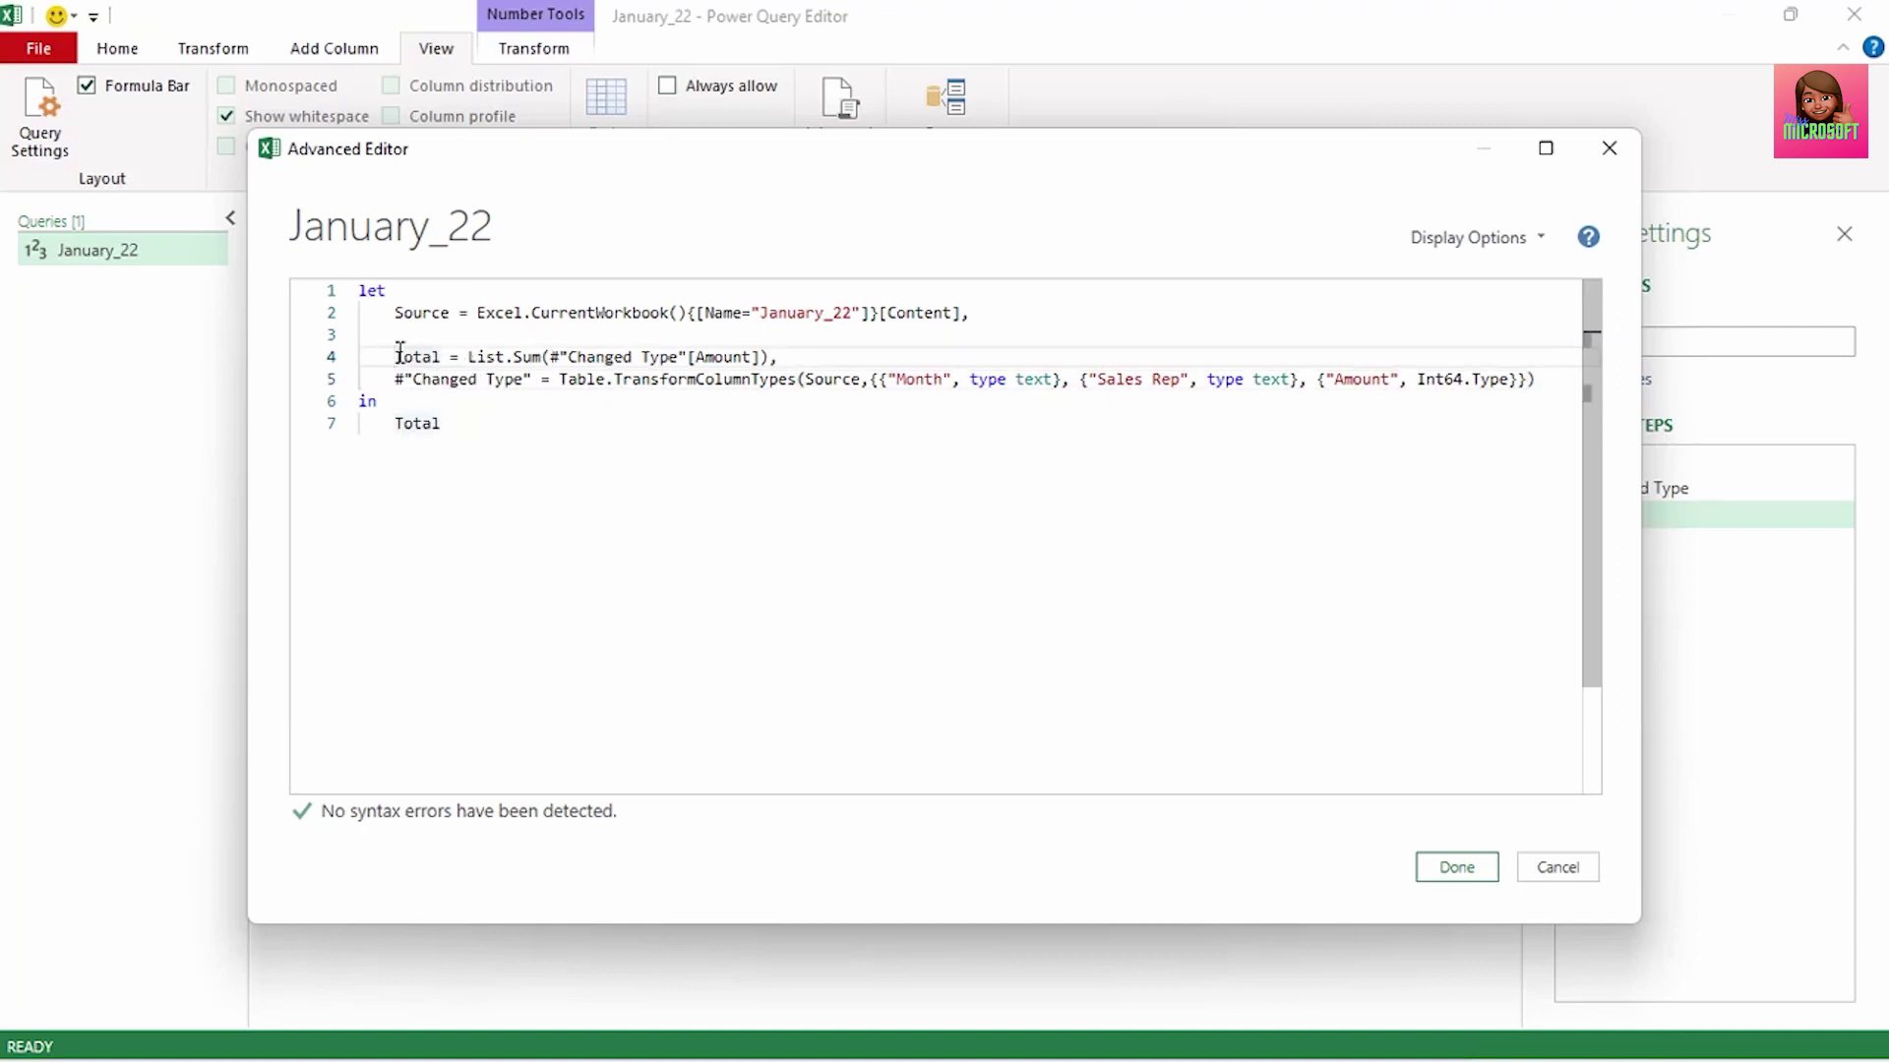
pyautogui.press('BackSpace')
pyautogui.press('BackSpace')
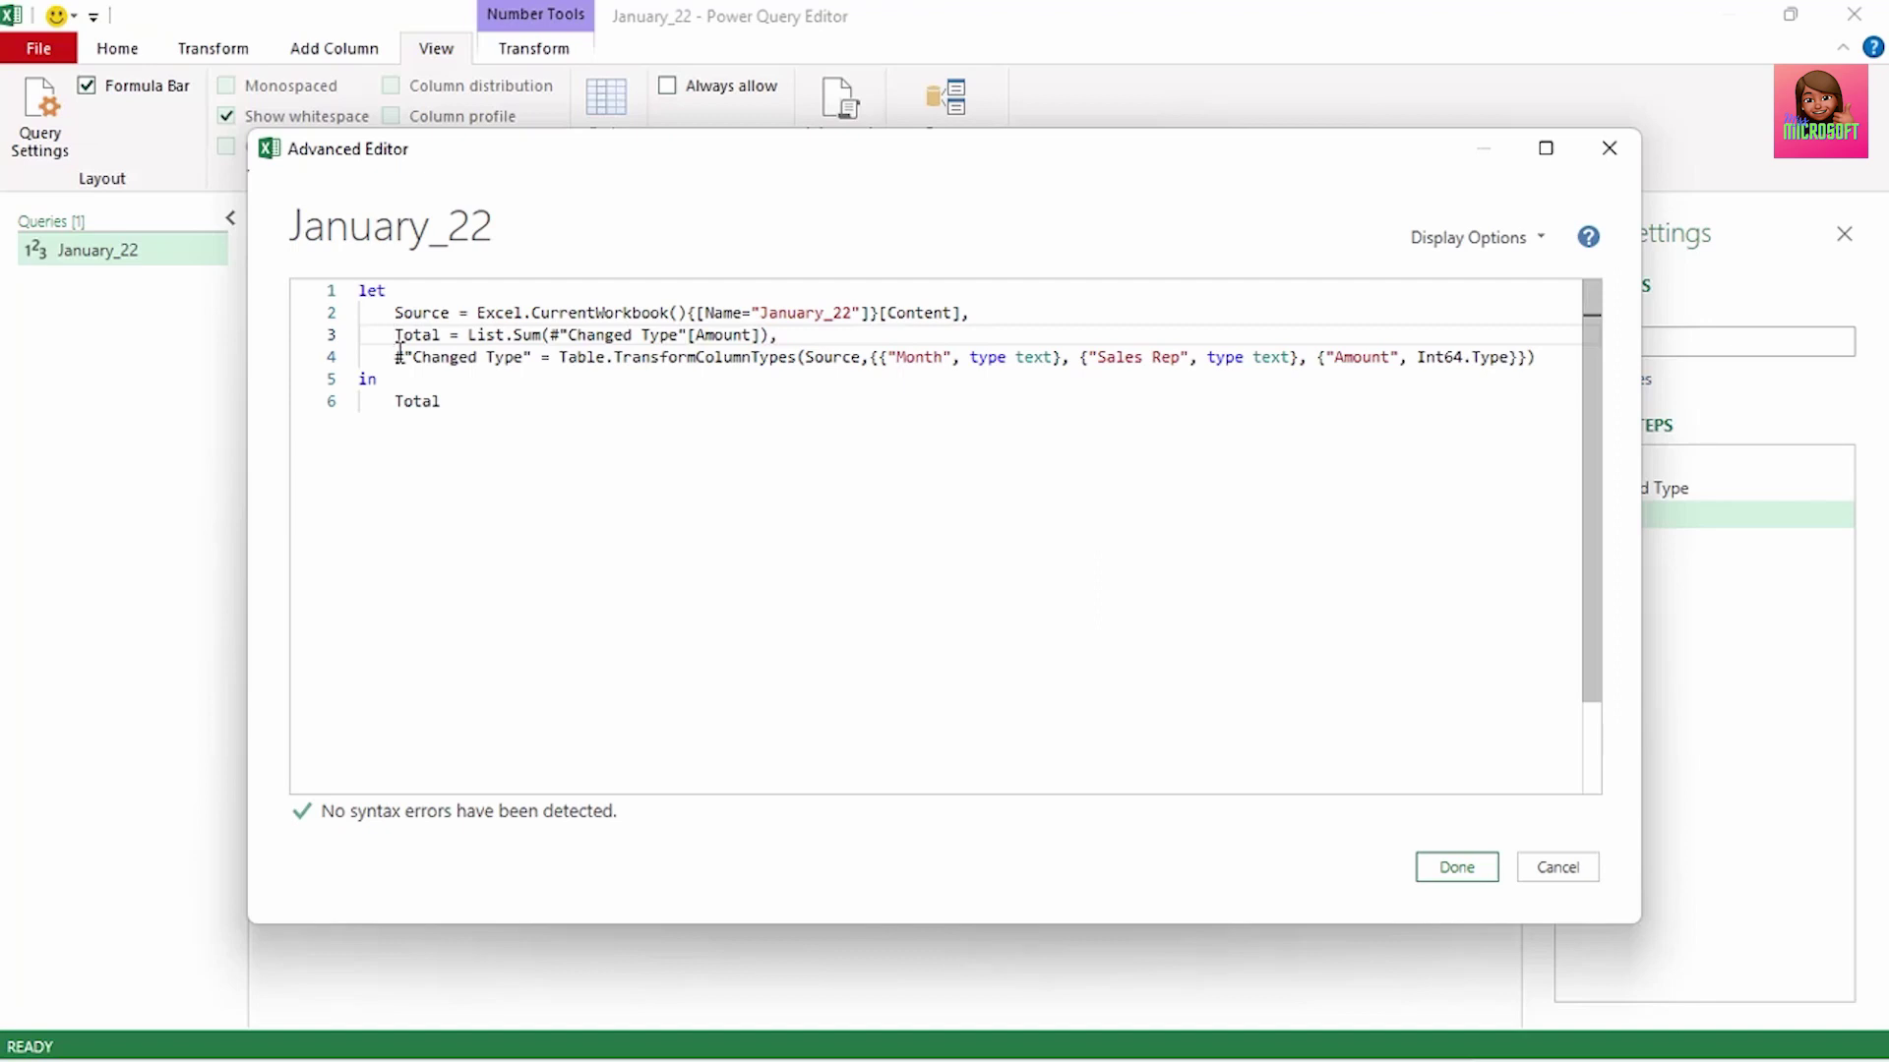
pyautogui.press('Down')
pyautogui.press('End')
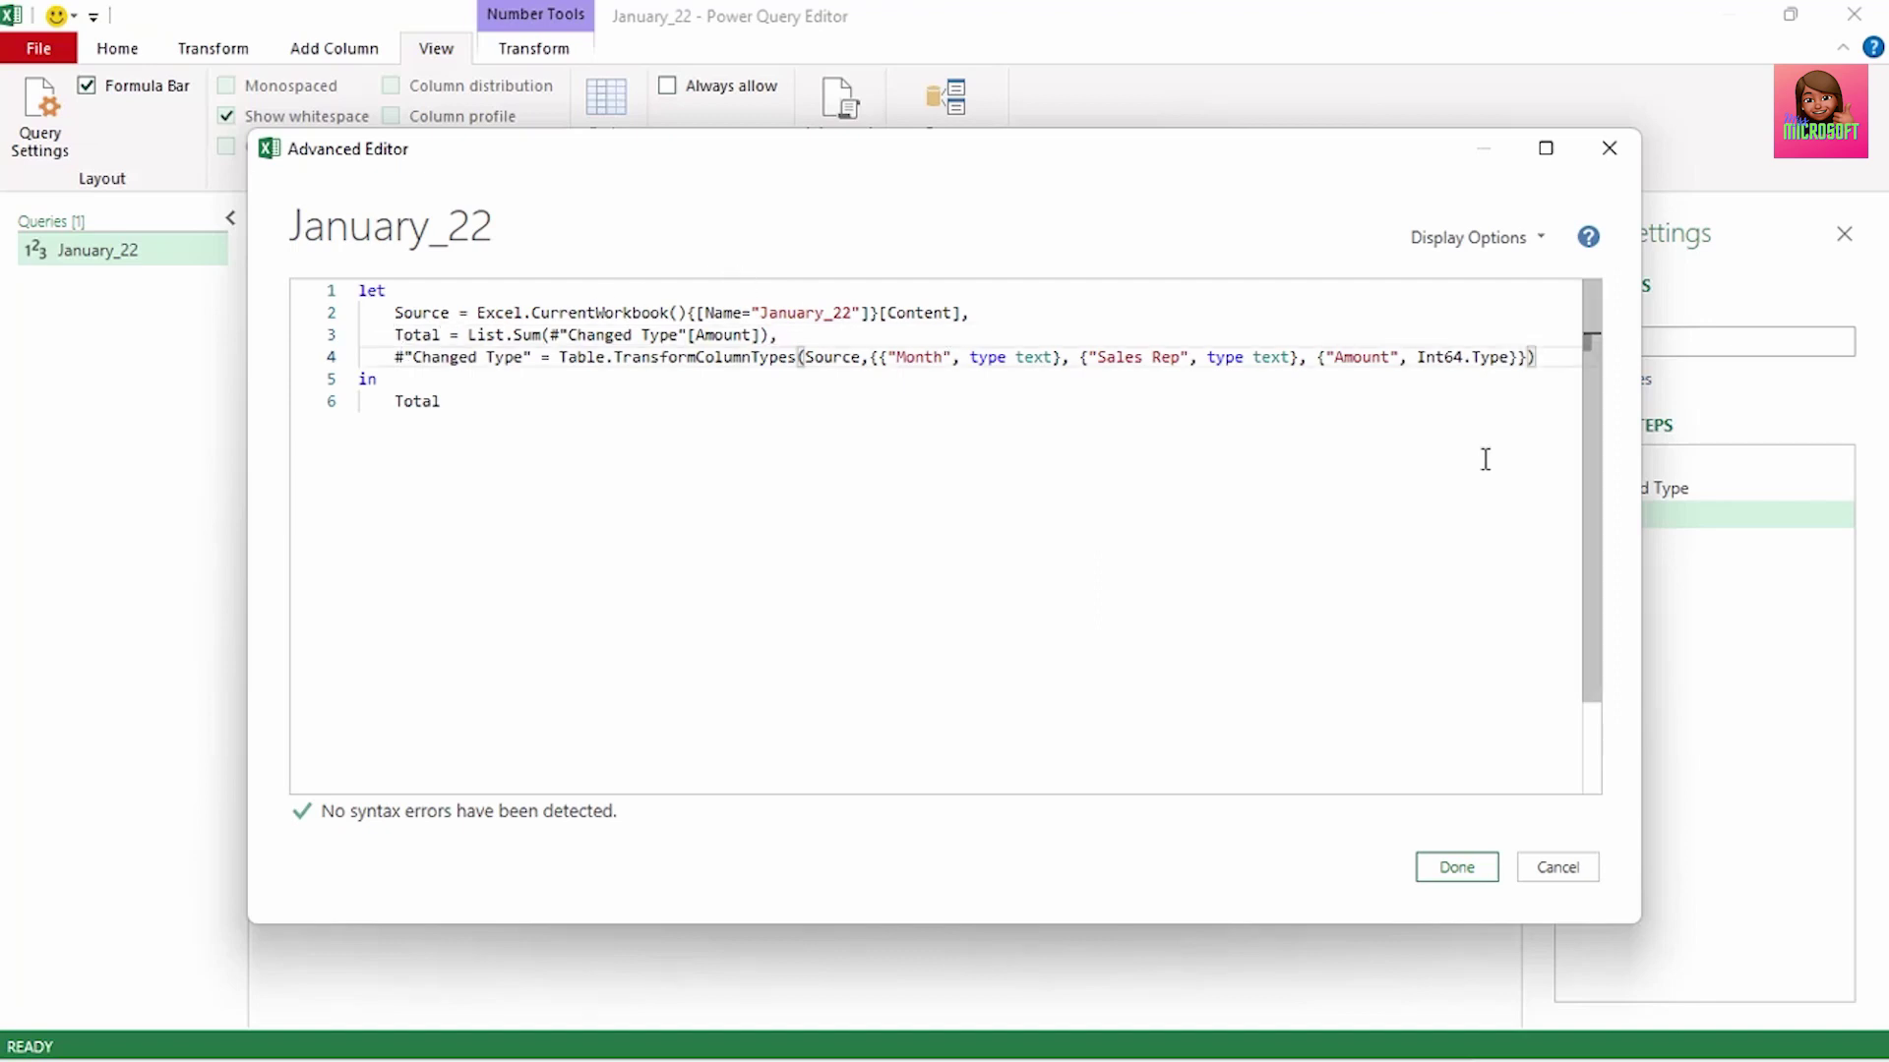
# Step: Replace Total with #"Changed Type" as the output after the in clause and apply the edited code
pyautogui.moveTo(395, 401); pyautogui.dragTo(443, 402)
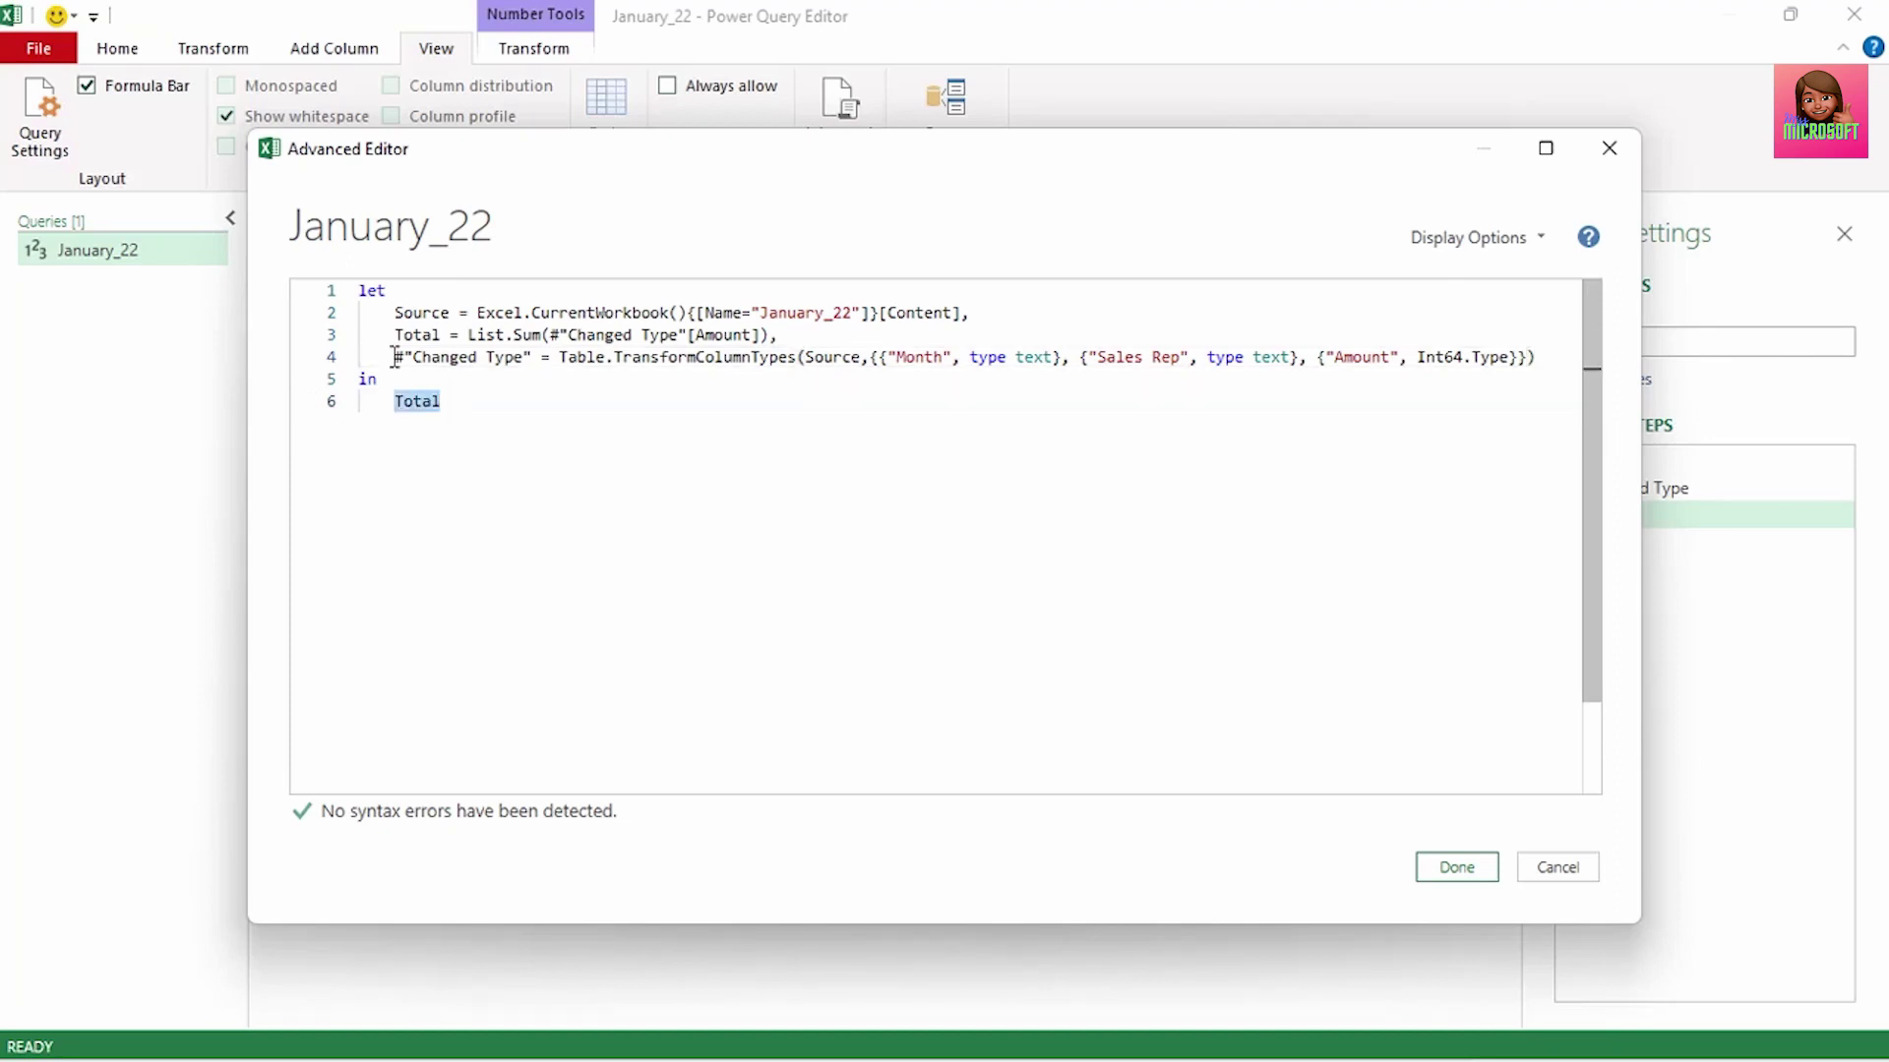
pyautogui.moveTo(394, 357); pyautogui.dragTo(531, 359)
pyautogui.hotkey('ctrl', 'c')
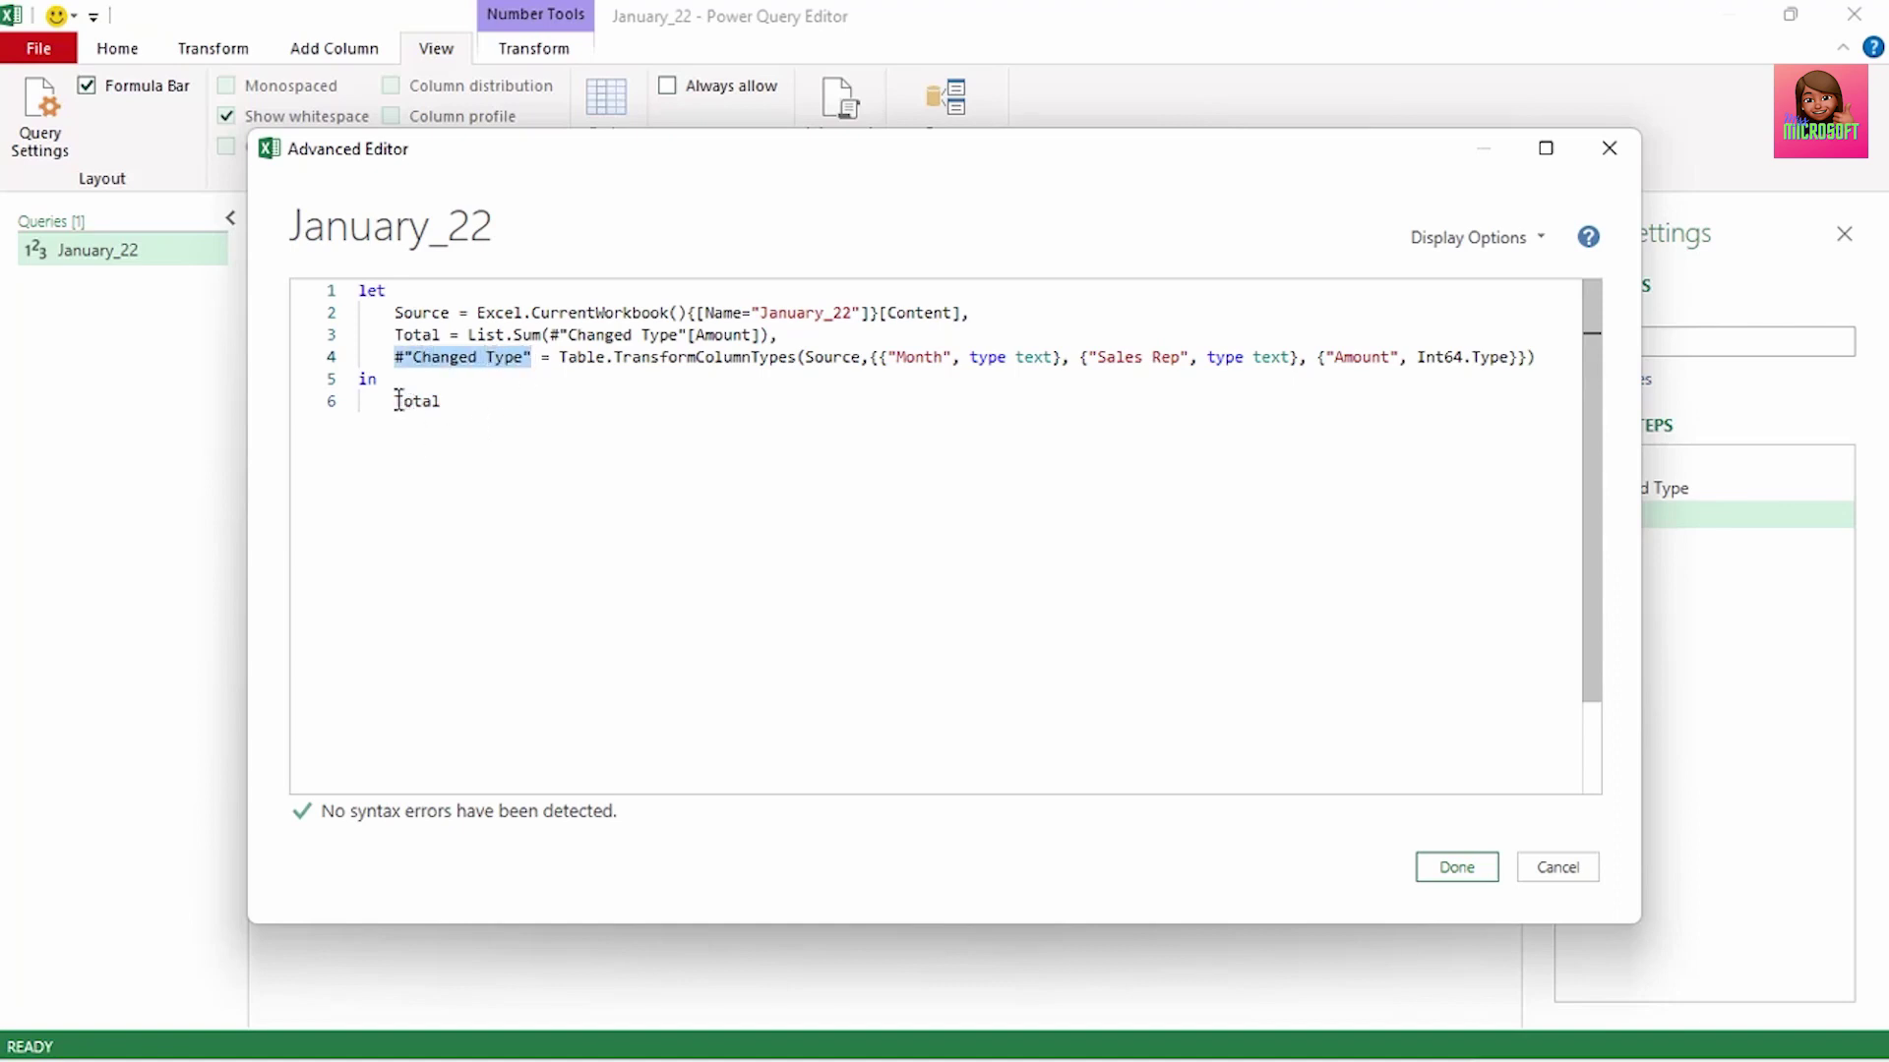
pyautogui.moveTo(394, 402); pyautogui.dragTo(443, 401)
pyautogui.hotkey('ctrl', 'v')
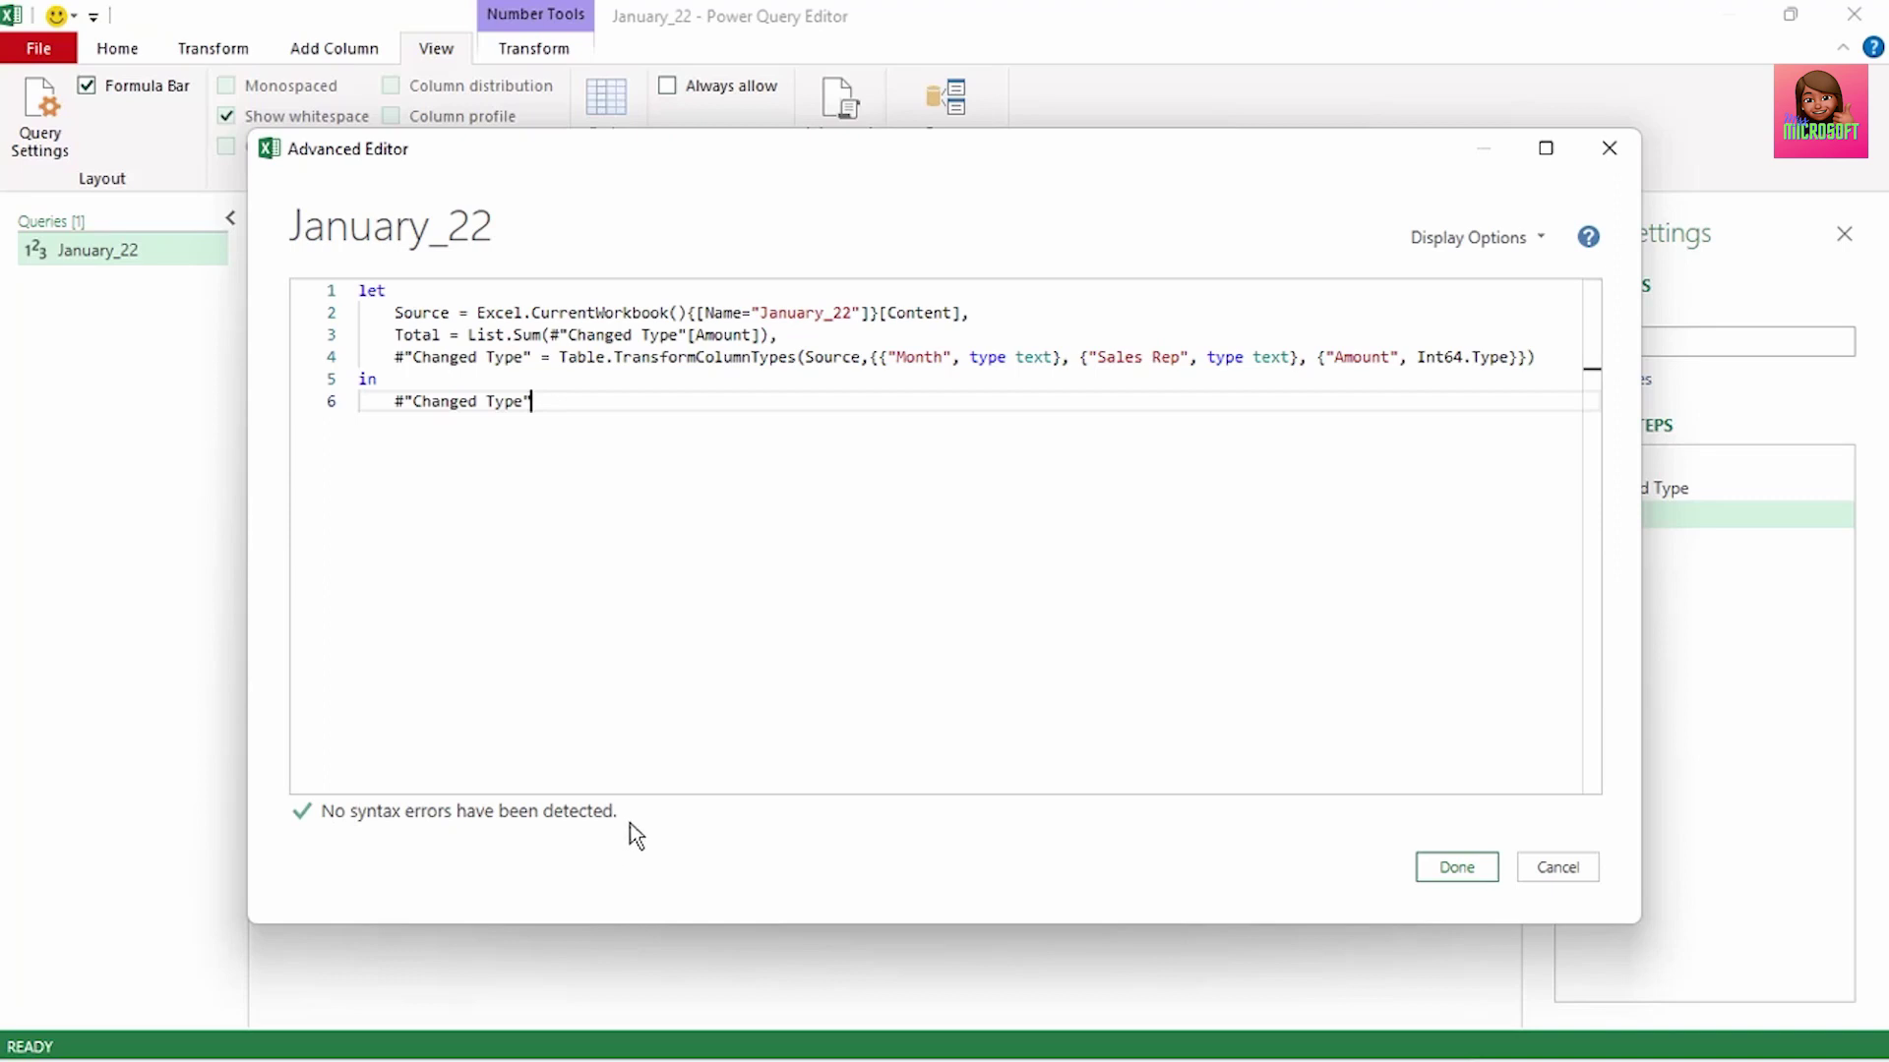
pyautogui.click(1459, 870)
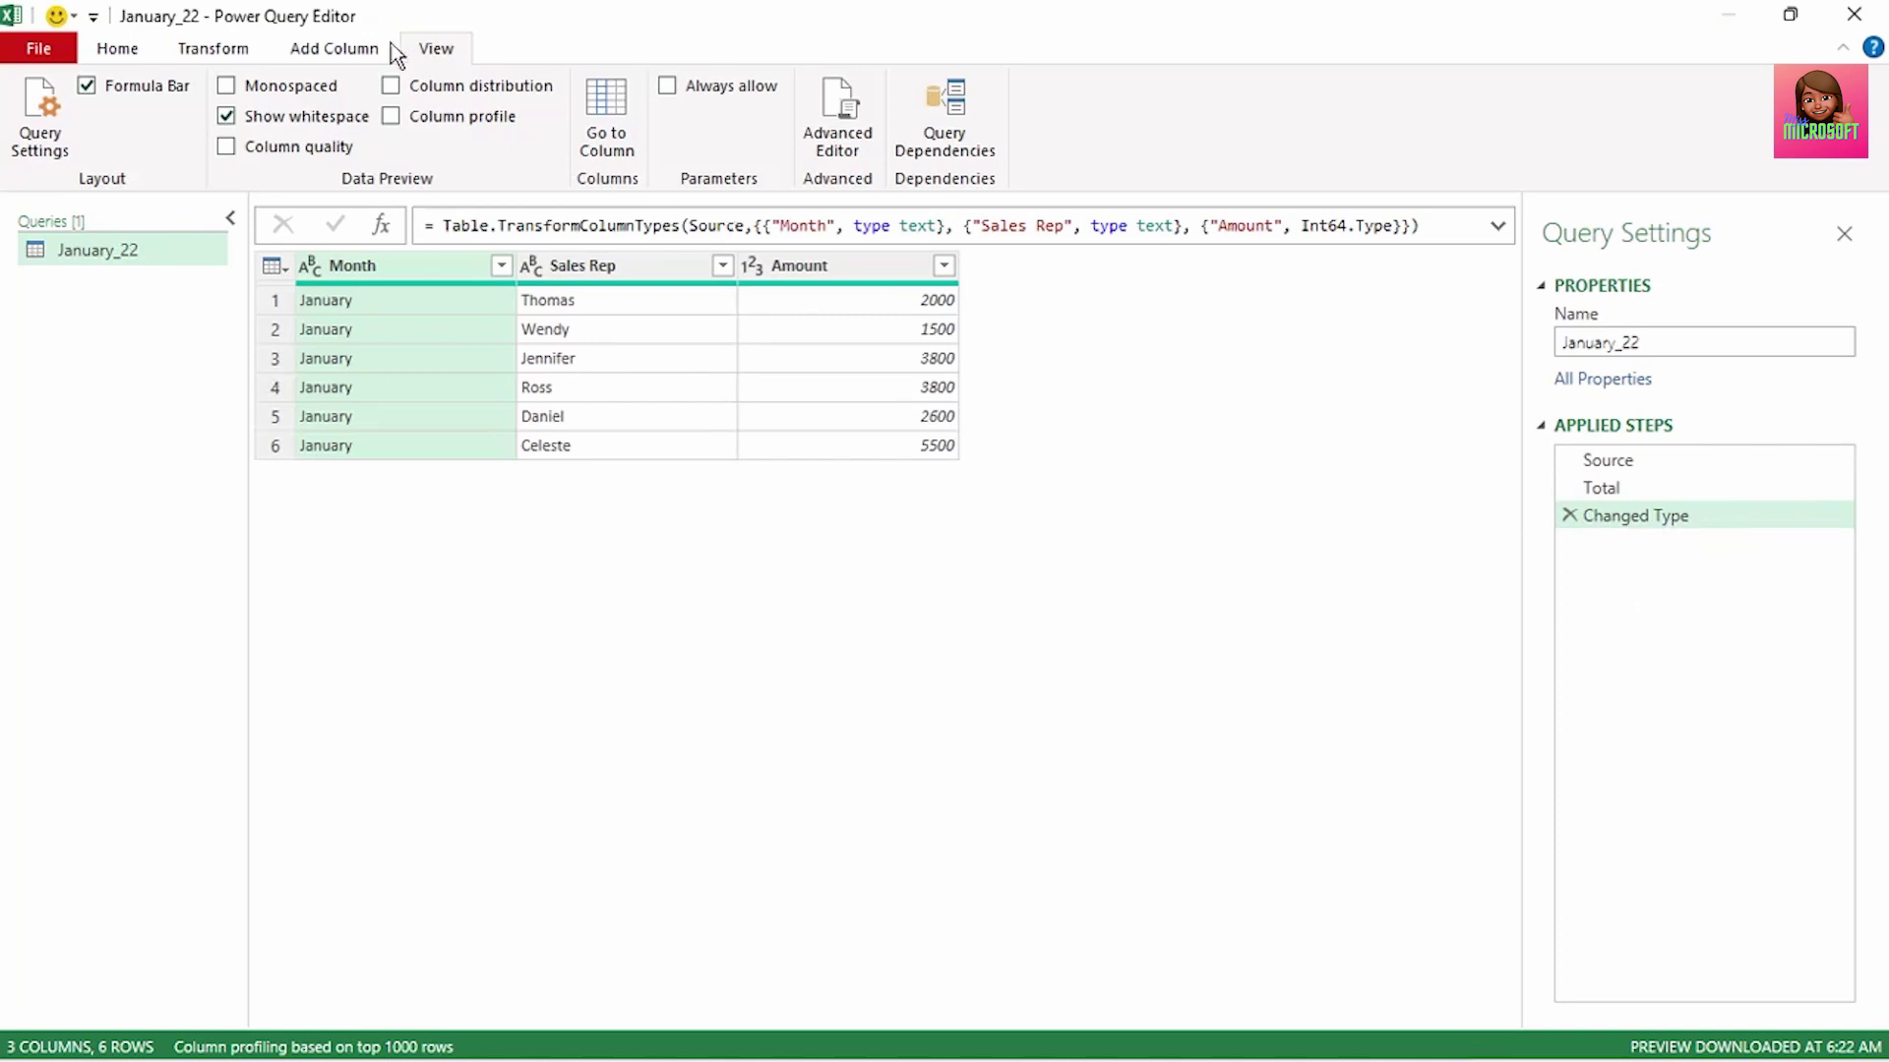
# Step: Add a custom column named "% of Total Monthly Sales" with the formula [Amount]/Total
pyautogui.click(367, 57)
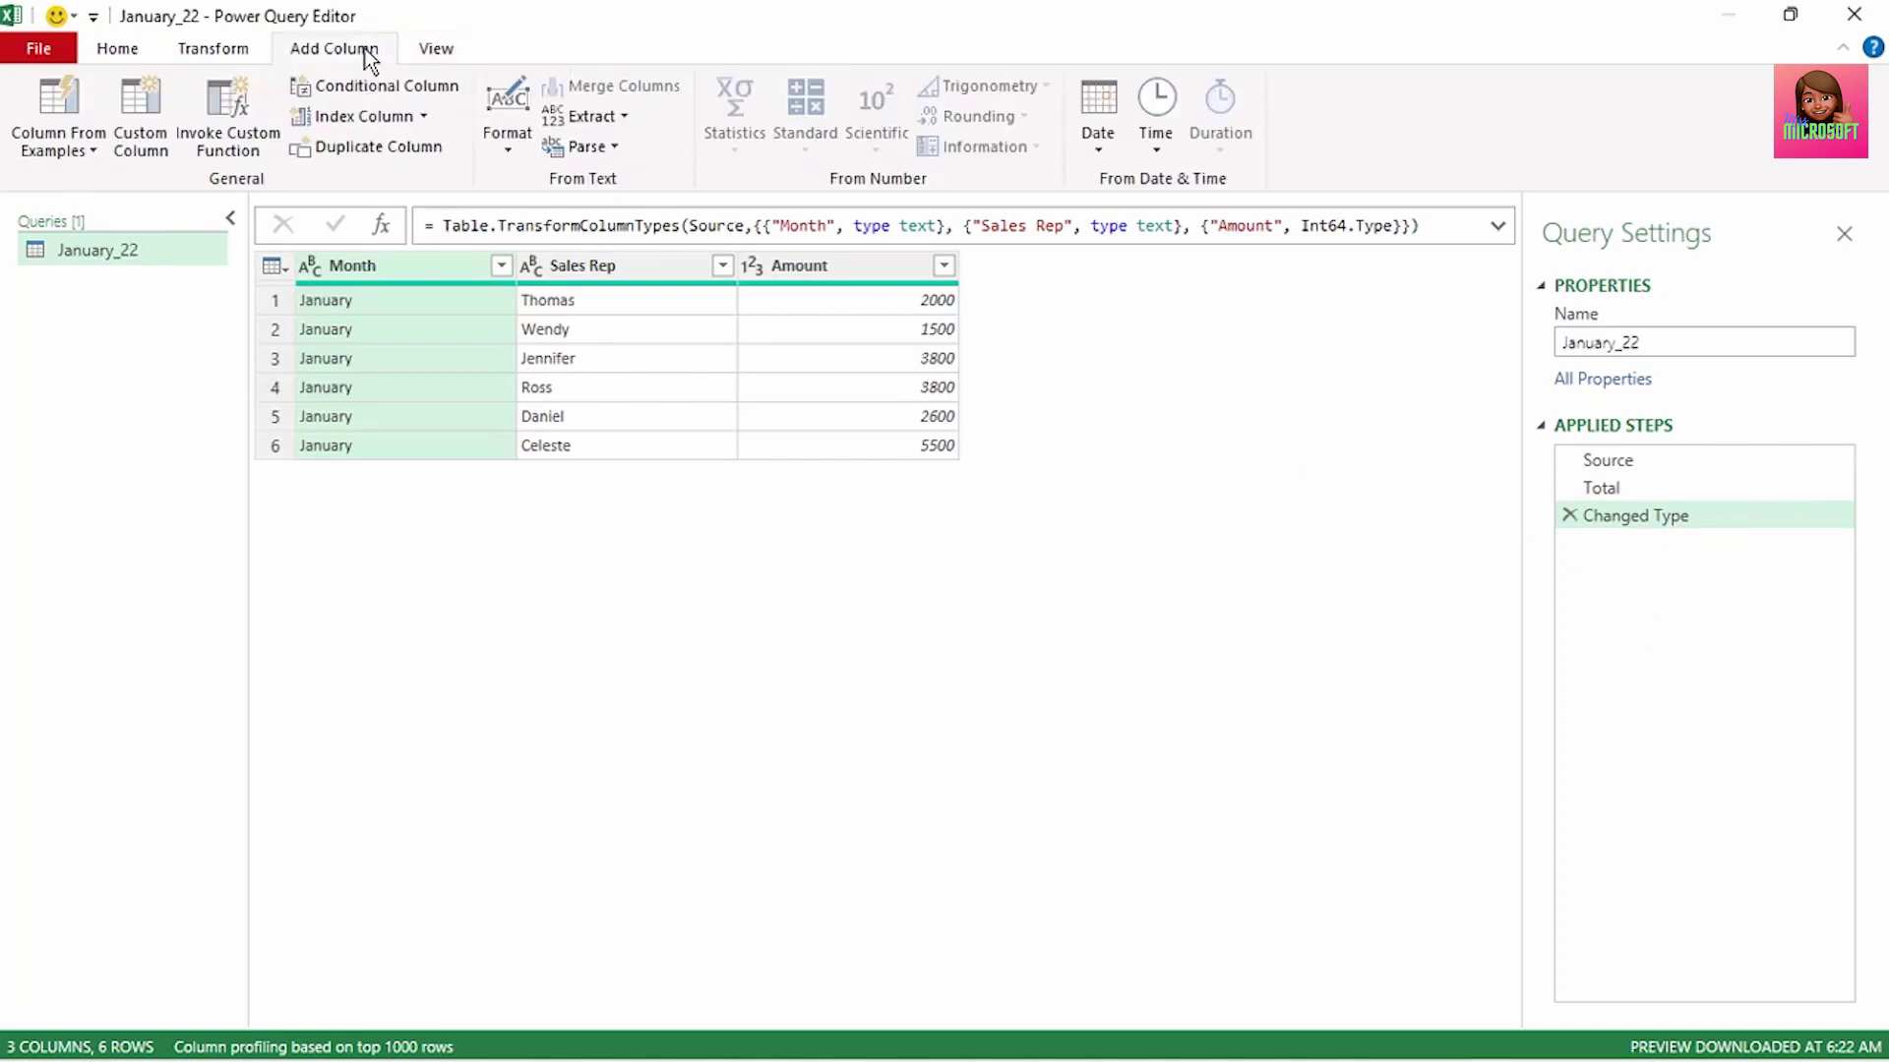
pyautogui.click(162, 146)
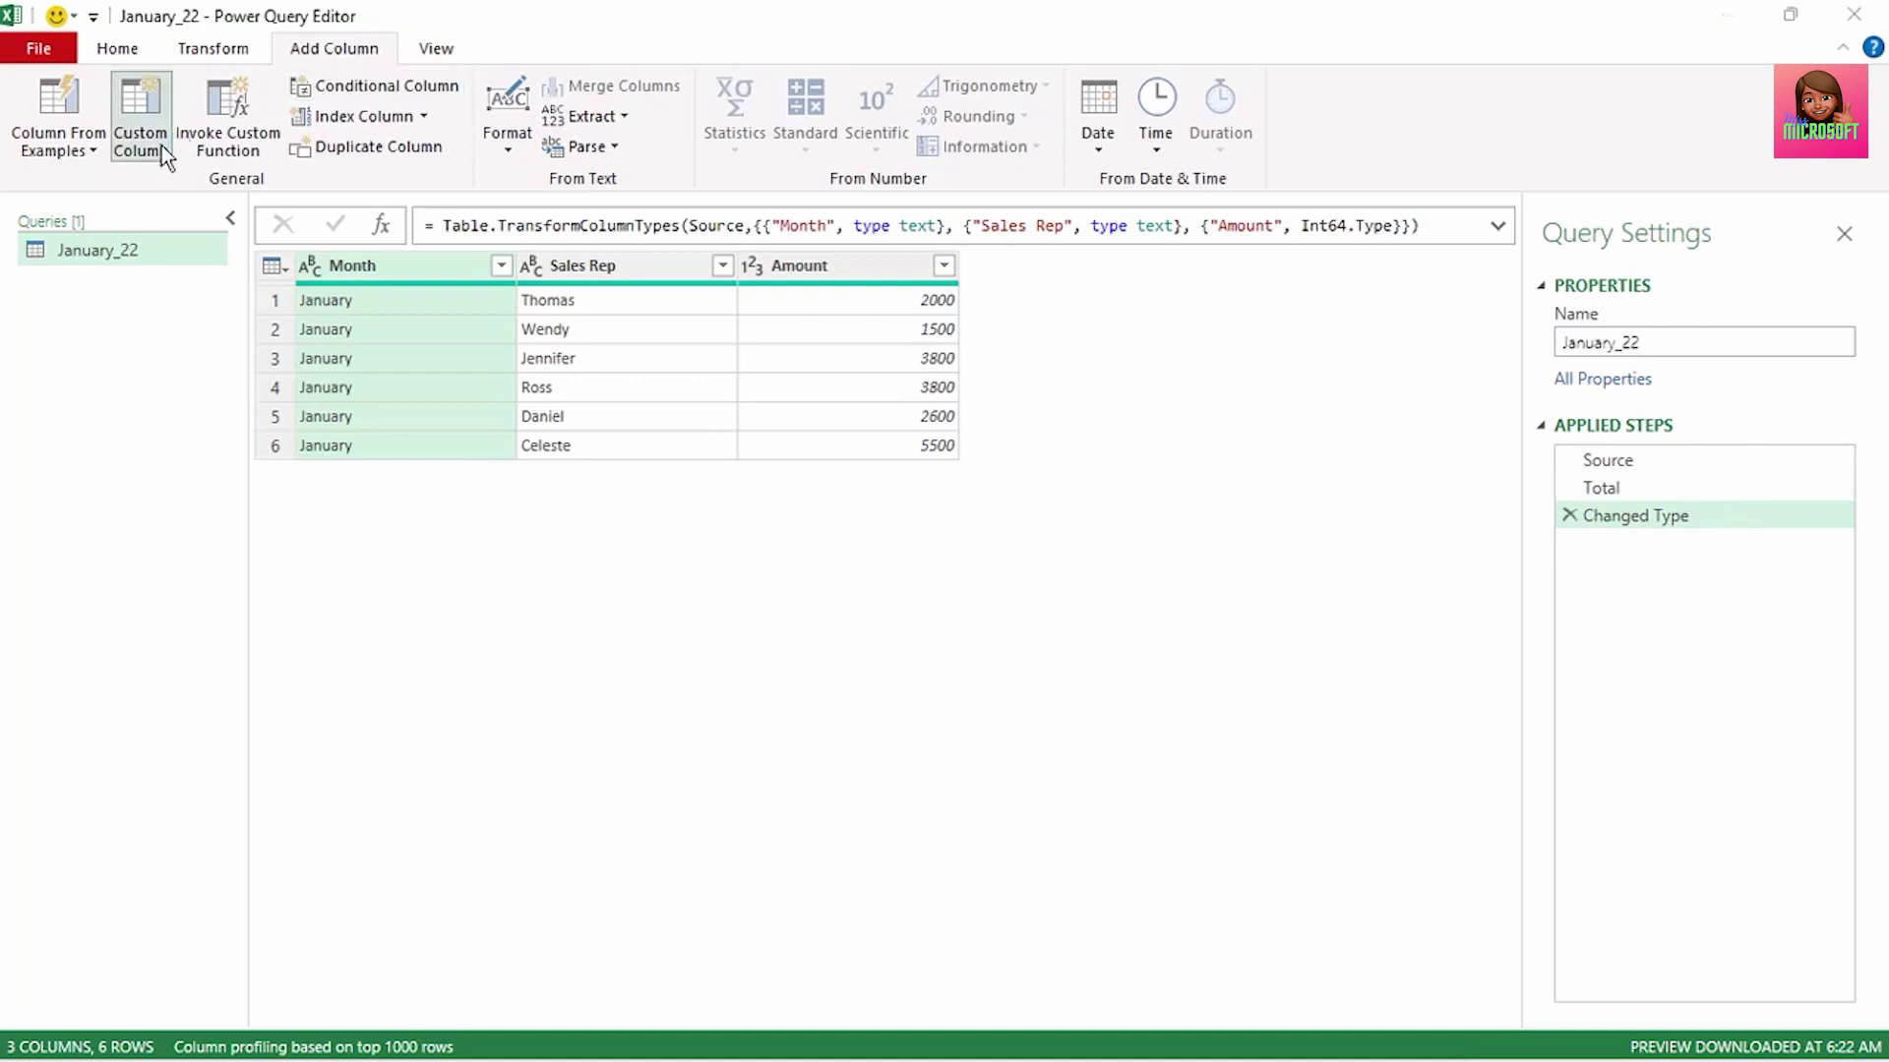
pyautogui.press('BackSpace')
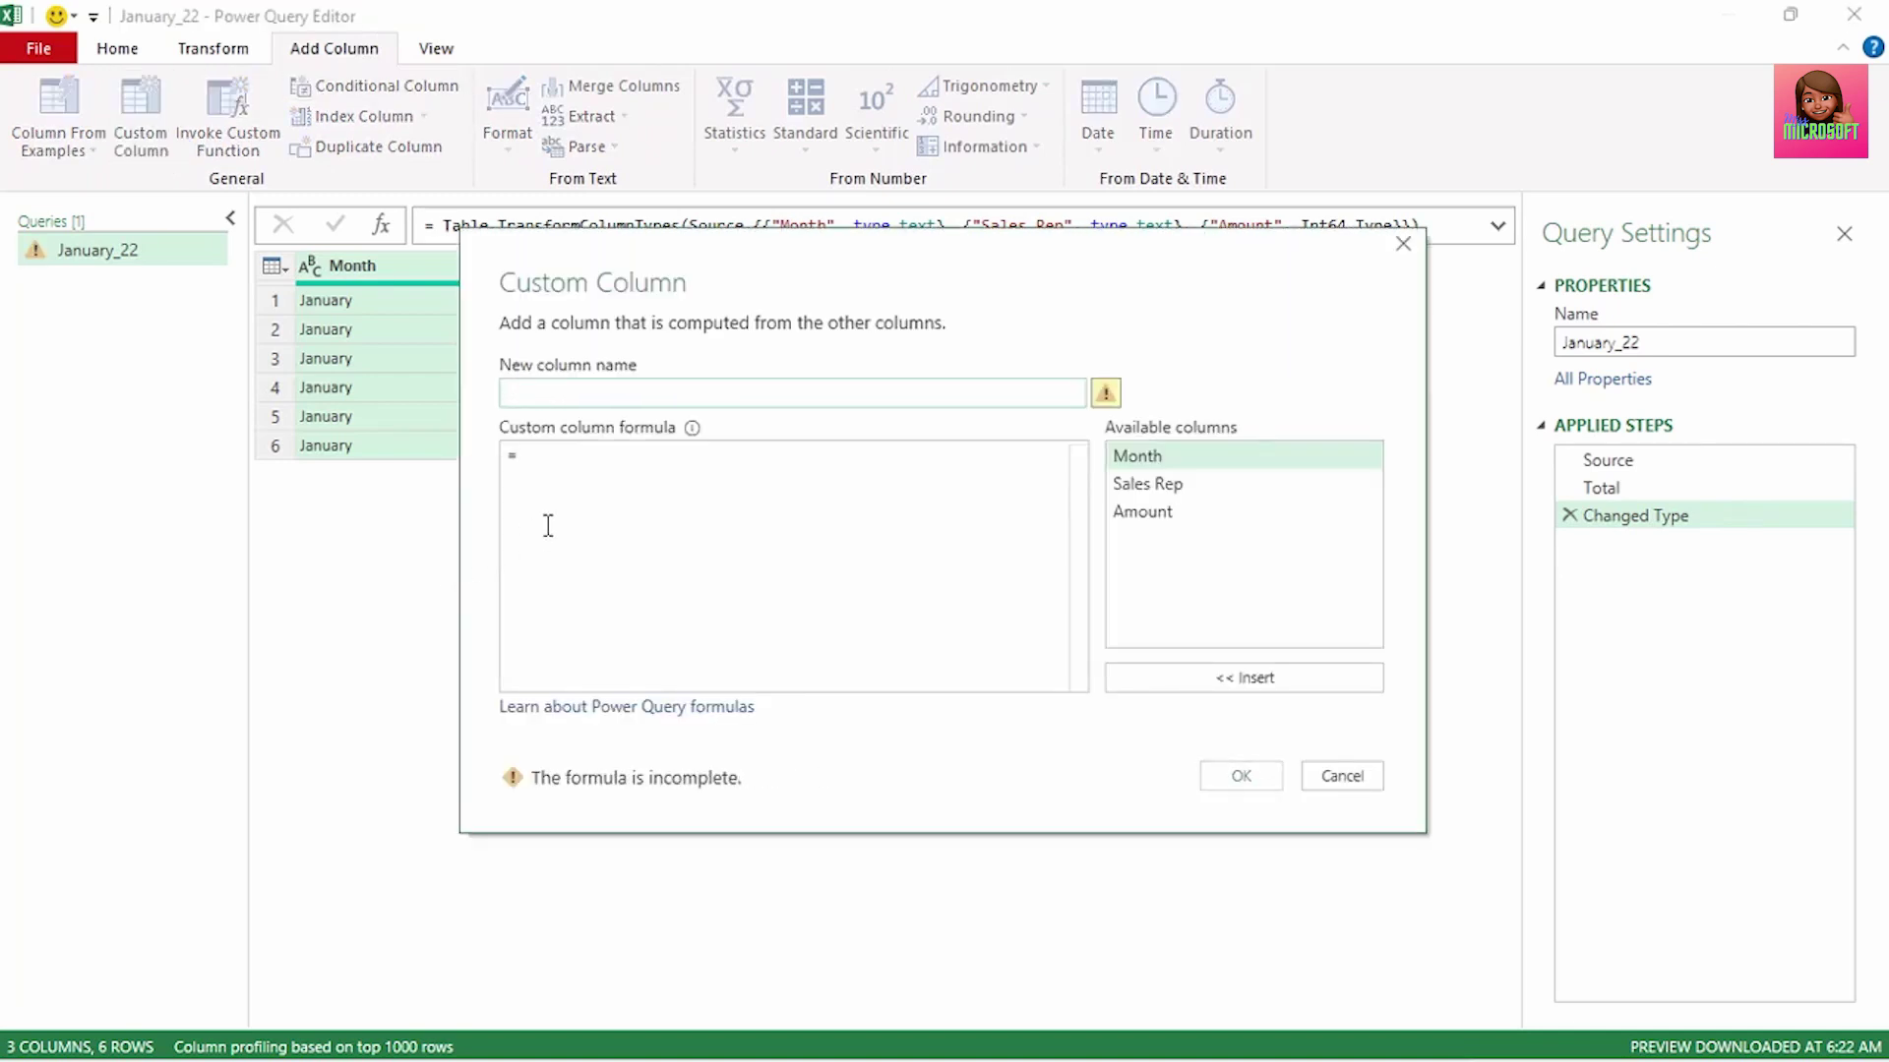
pyautogui.write('% of Total Monthly Sales')
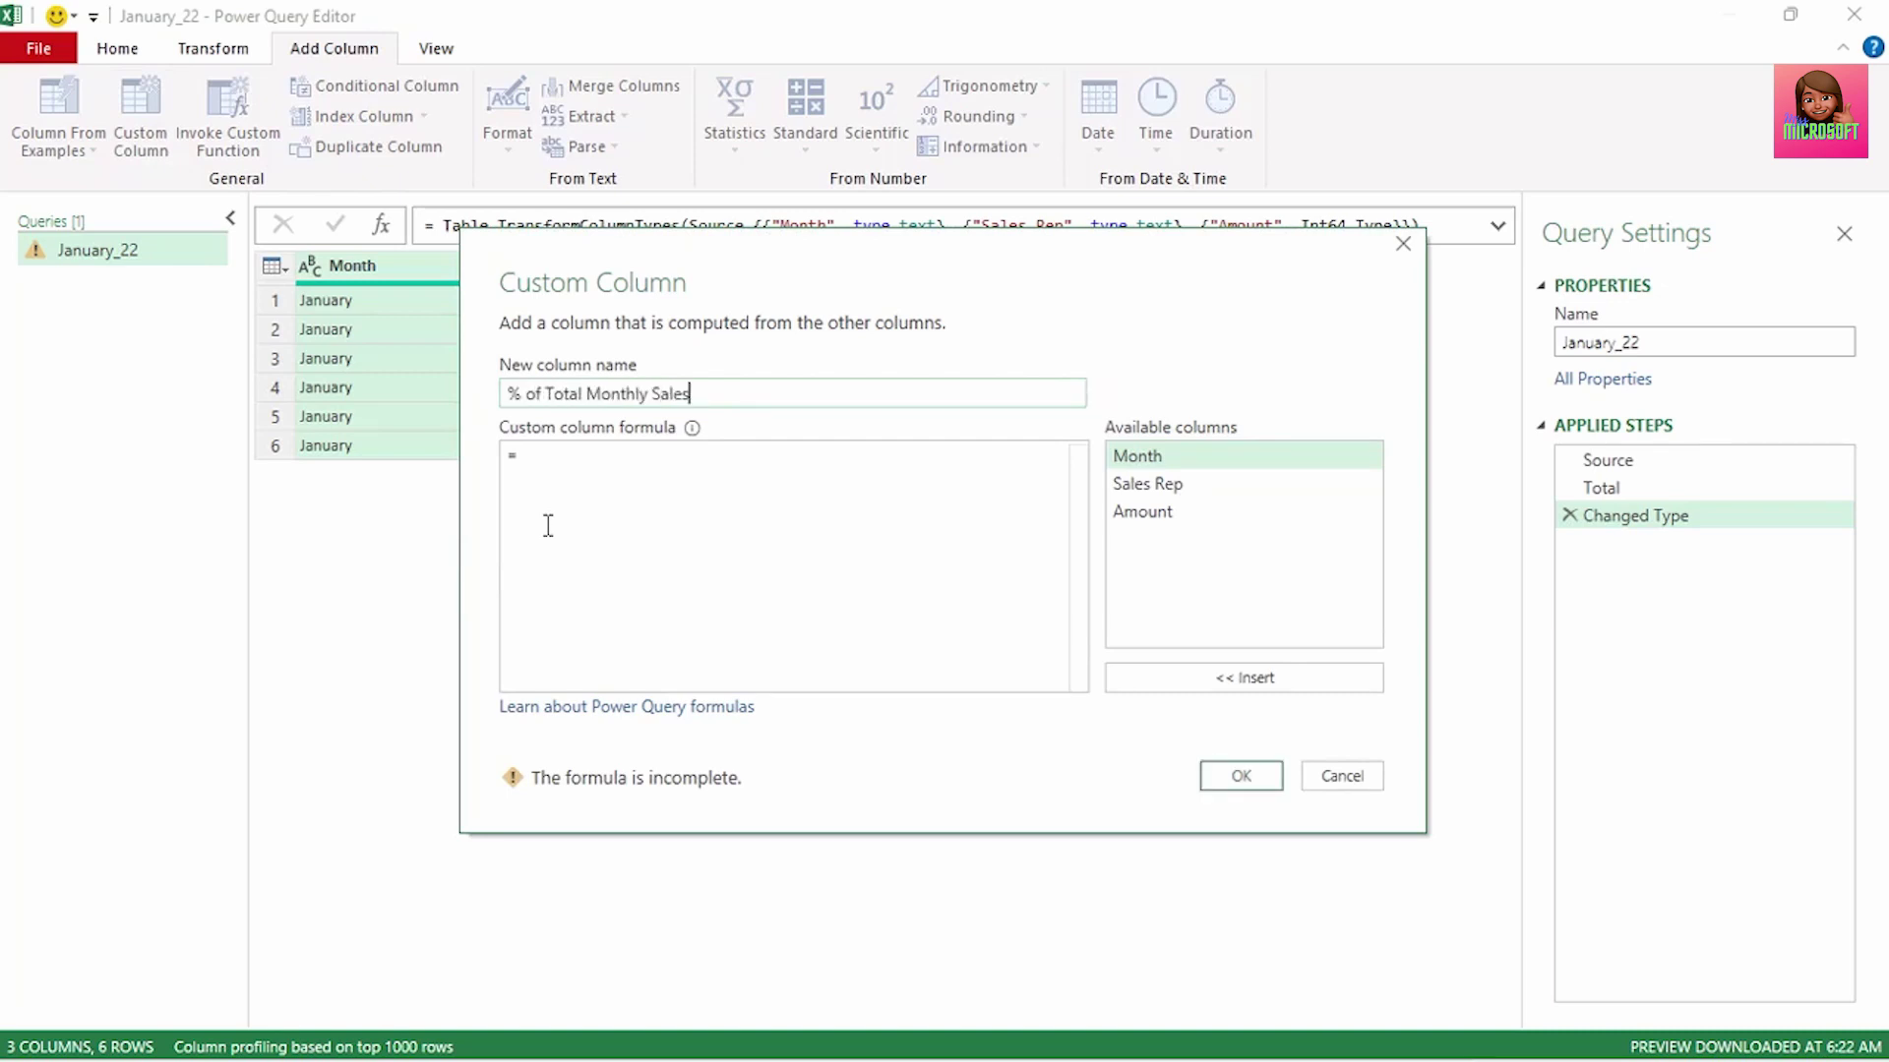
pyautogui.click(535, 458)
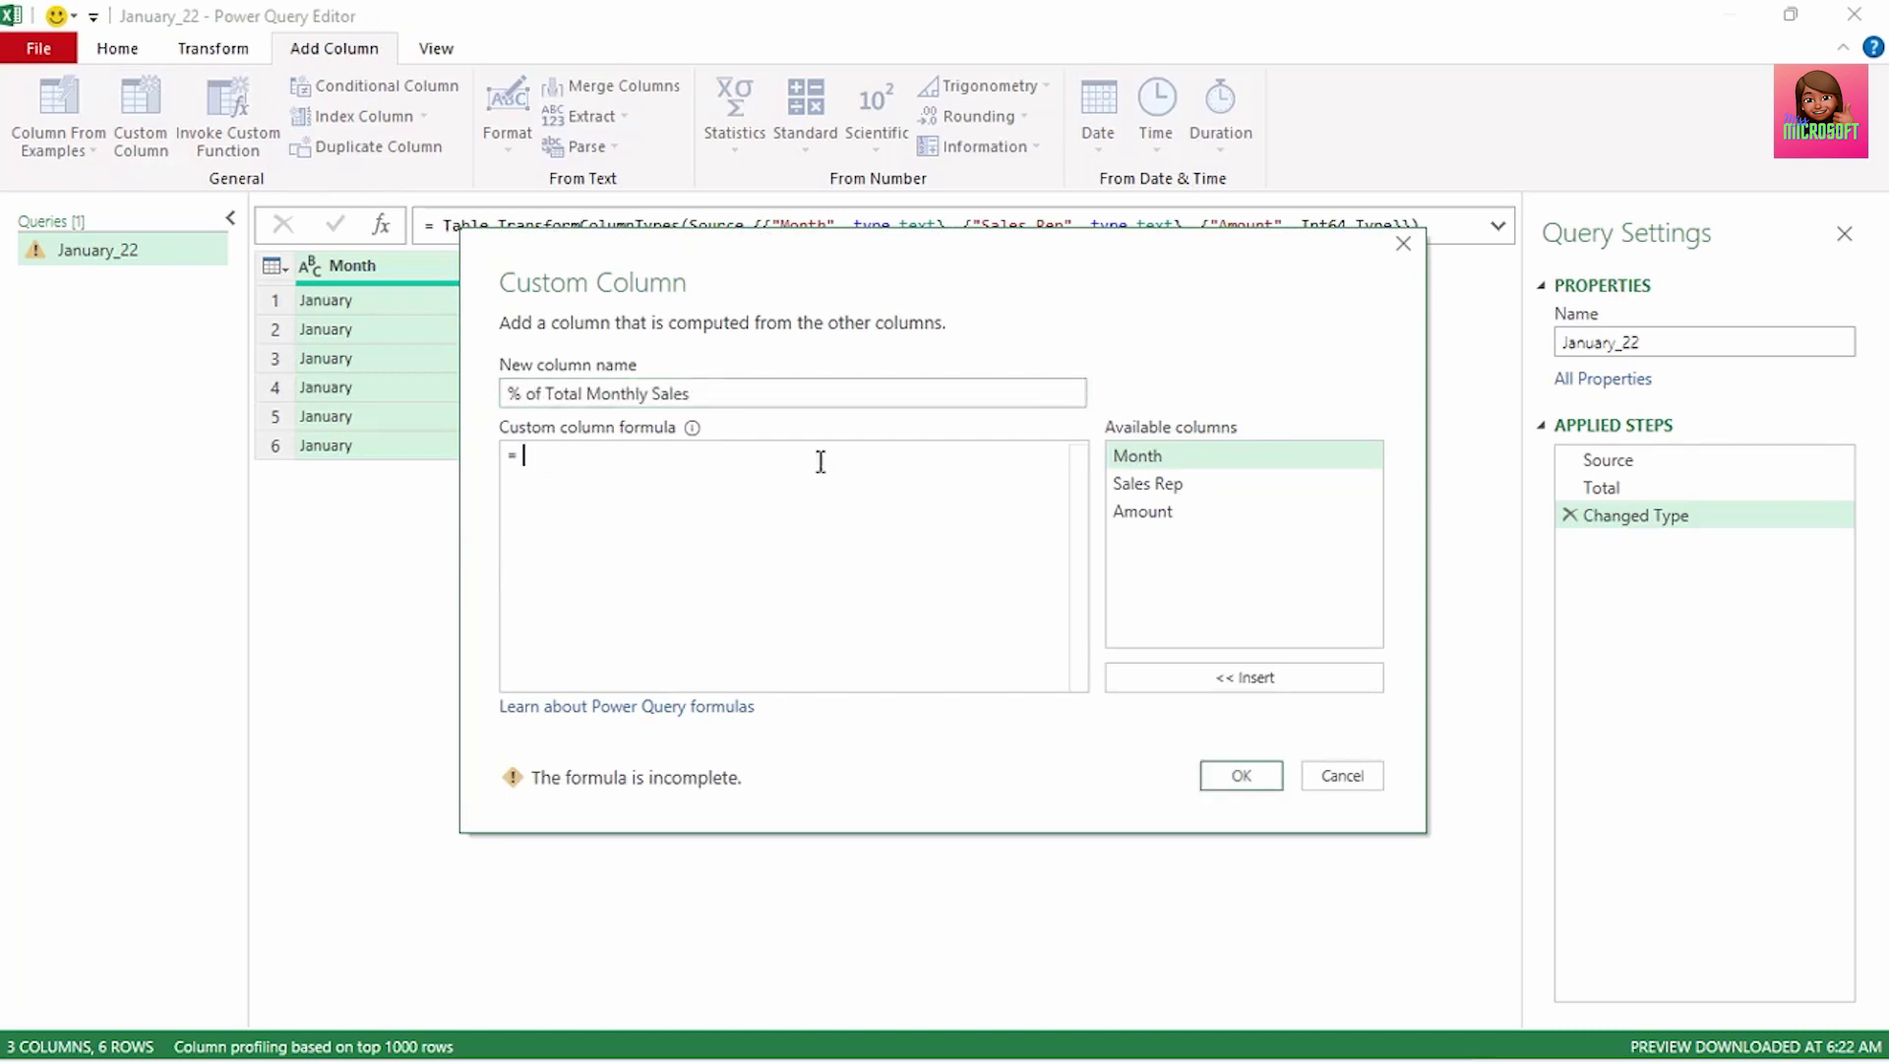
pyautogui.click(1165, 515)
pyautogui.doubleClick(1165, 515)
pyautogui.write('/')
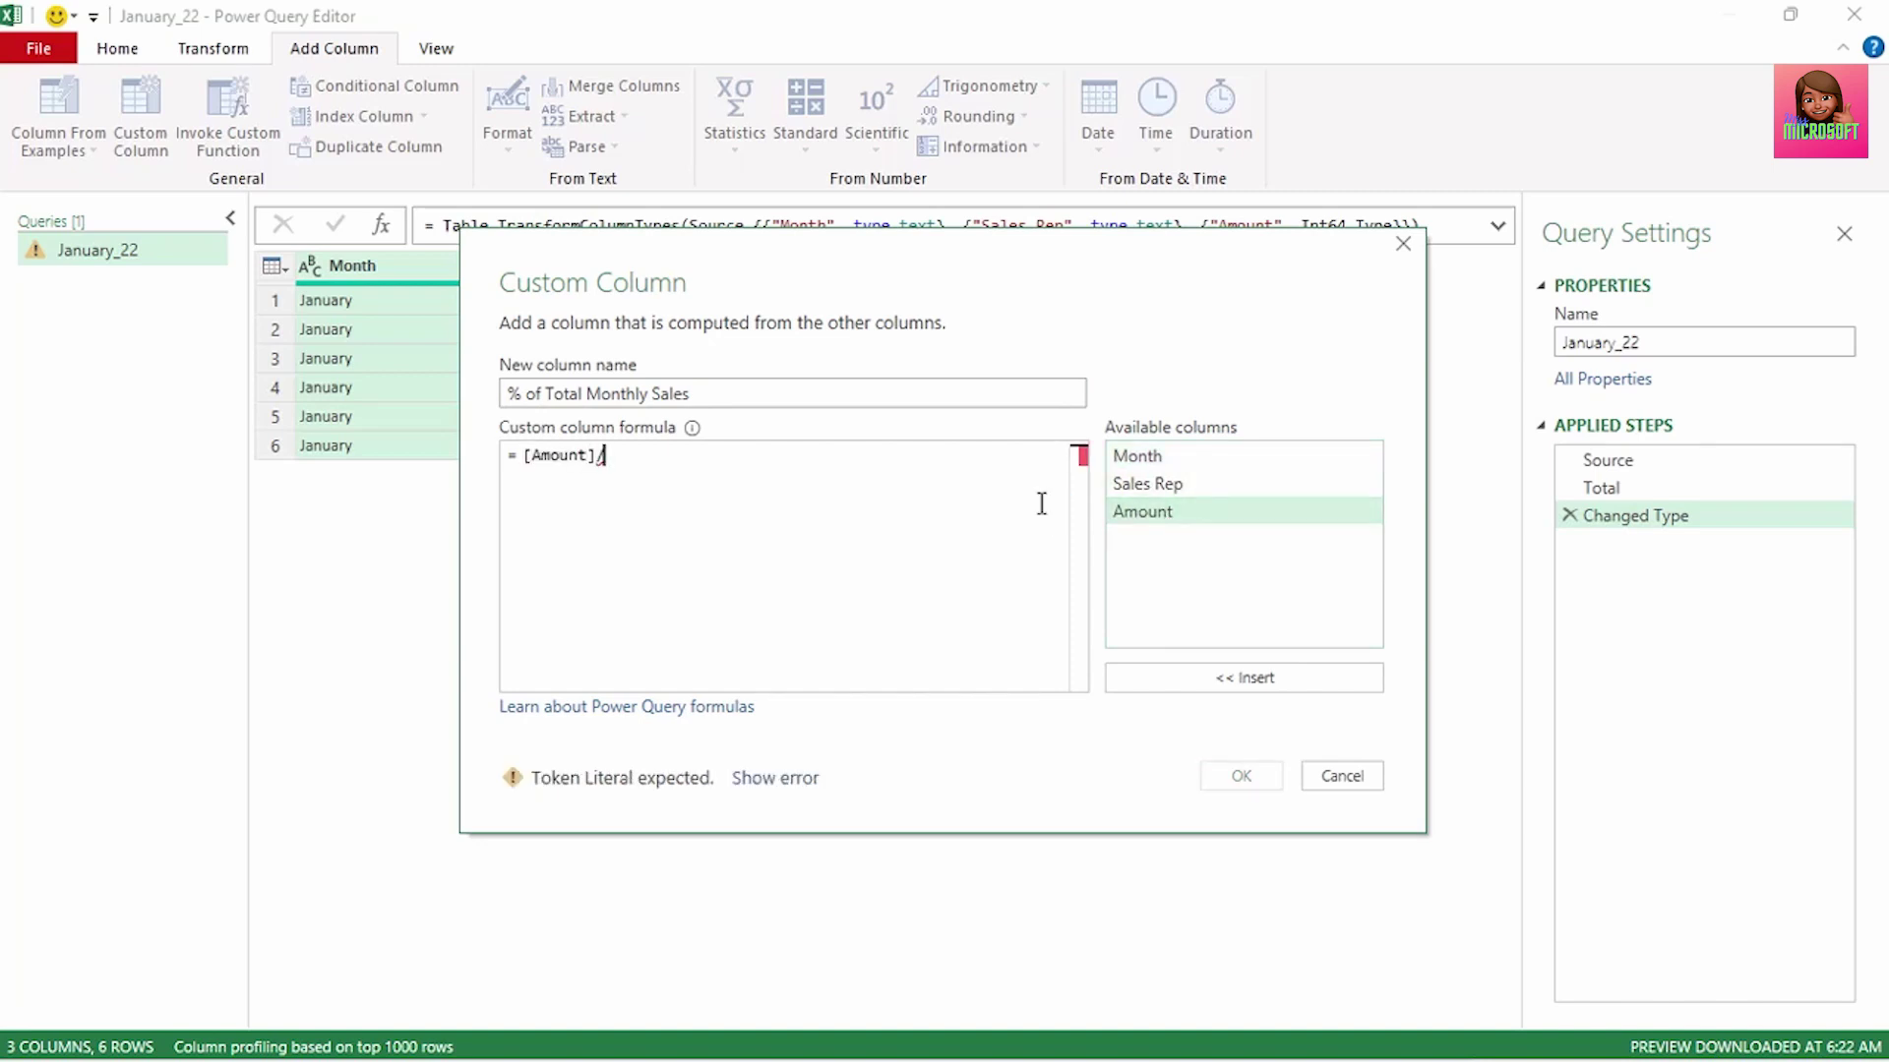
pyautogui.write('Total')
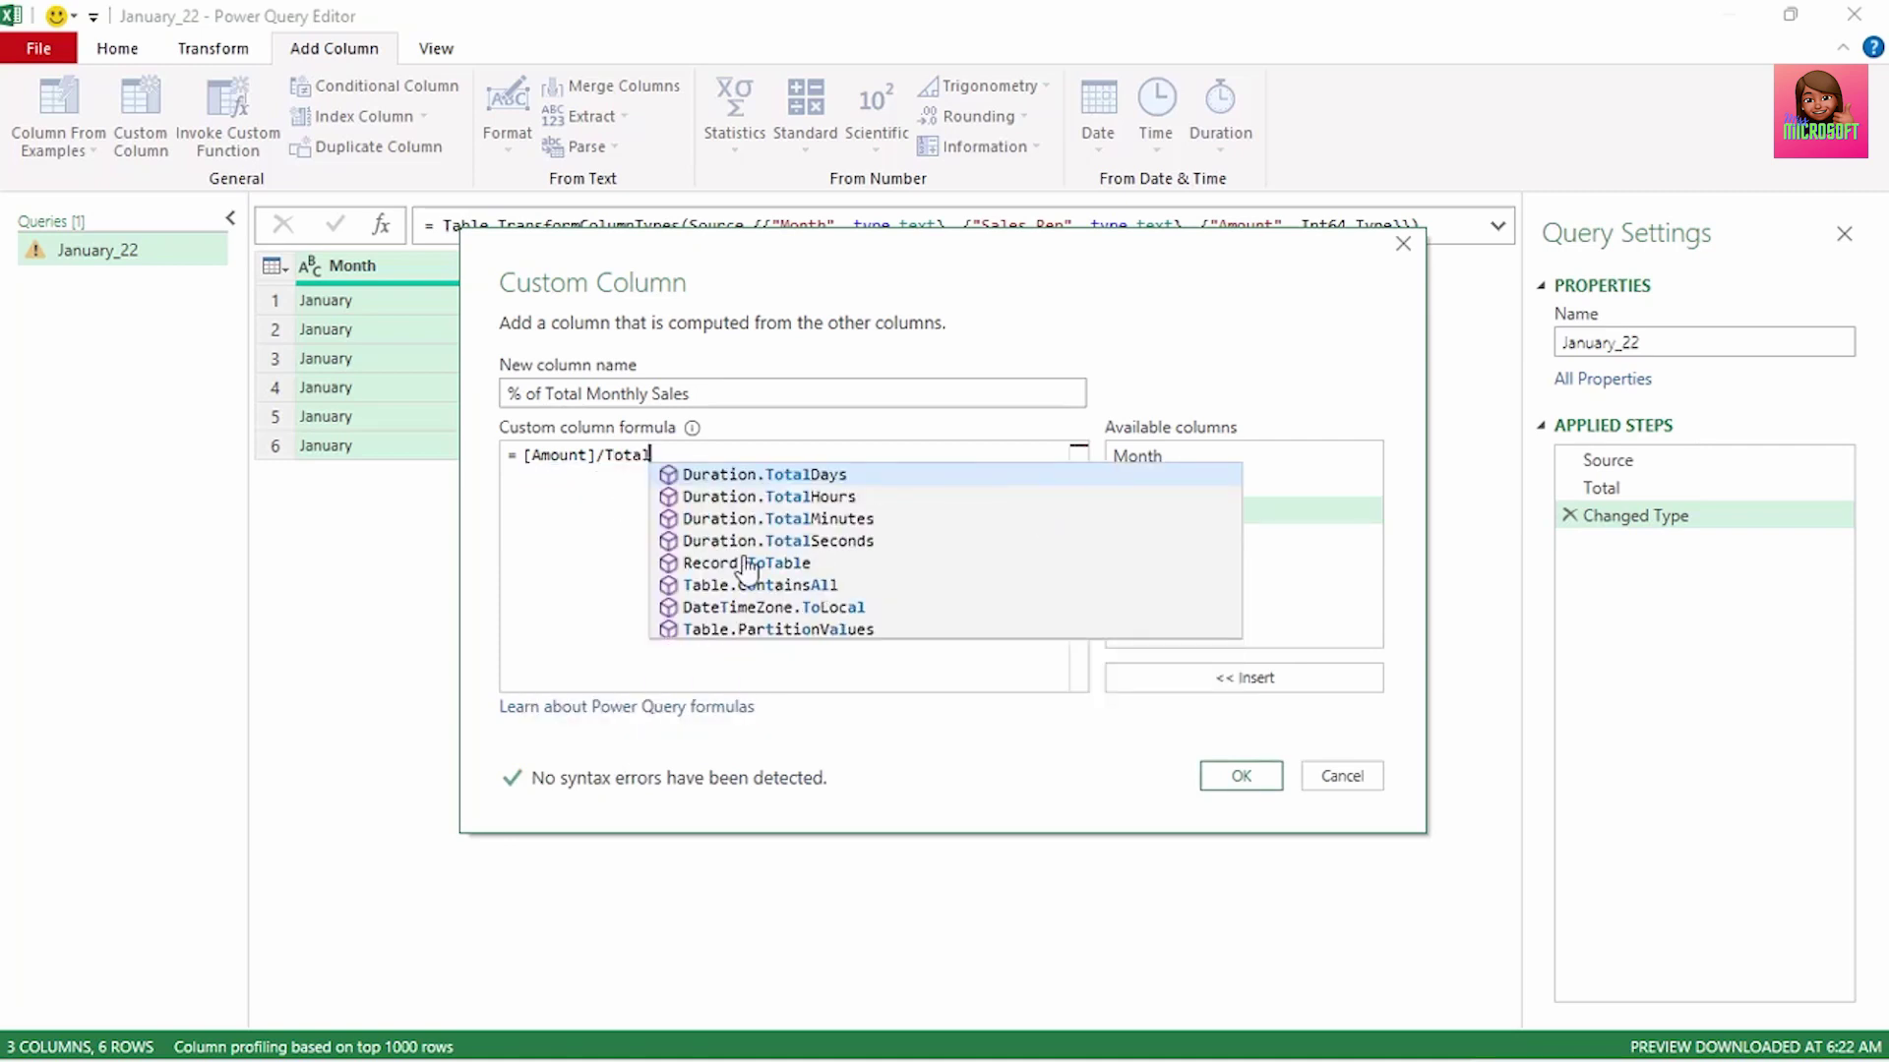
pyautogui.click(1231, 777)
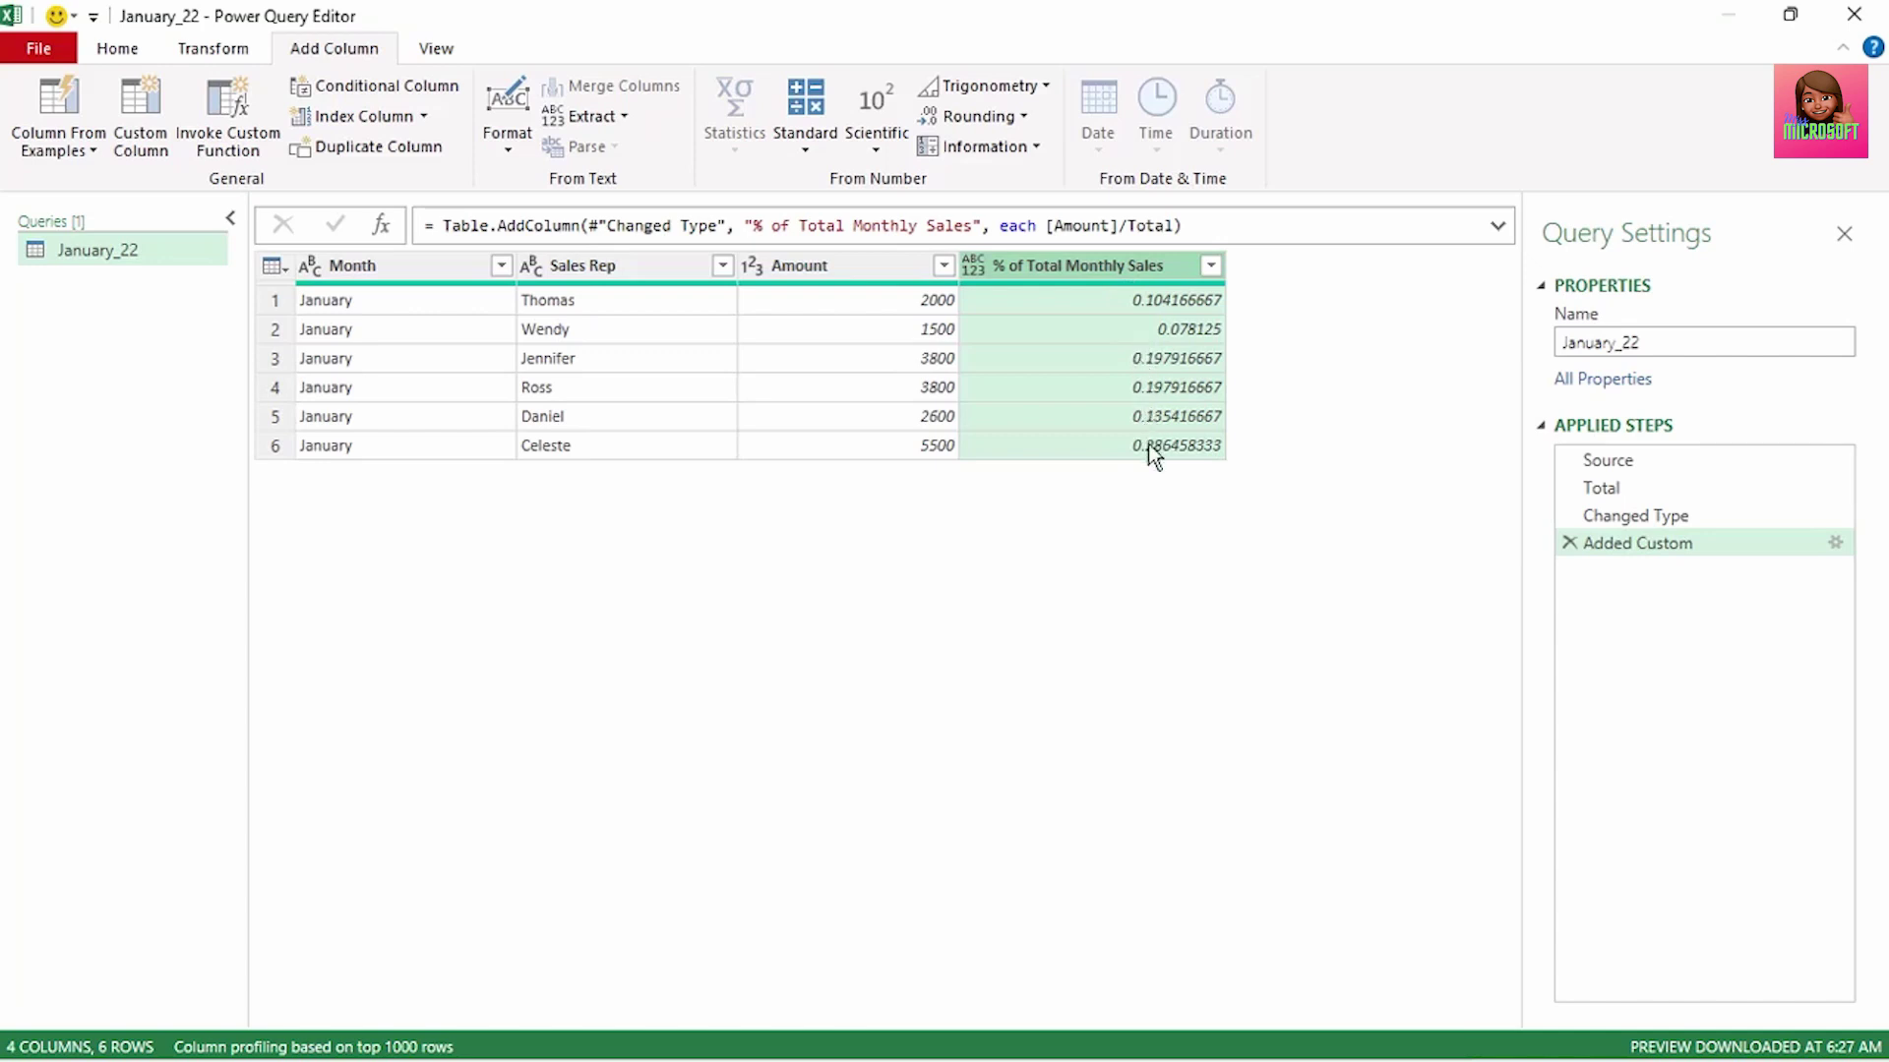
# Step: Keep only the Month, Sales Rep and % of Total Monthly Sales columns by removing the other columns
pyautogui.click(411, 274)
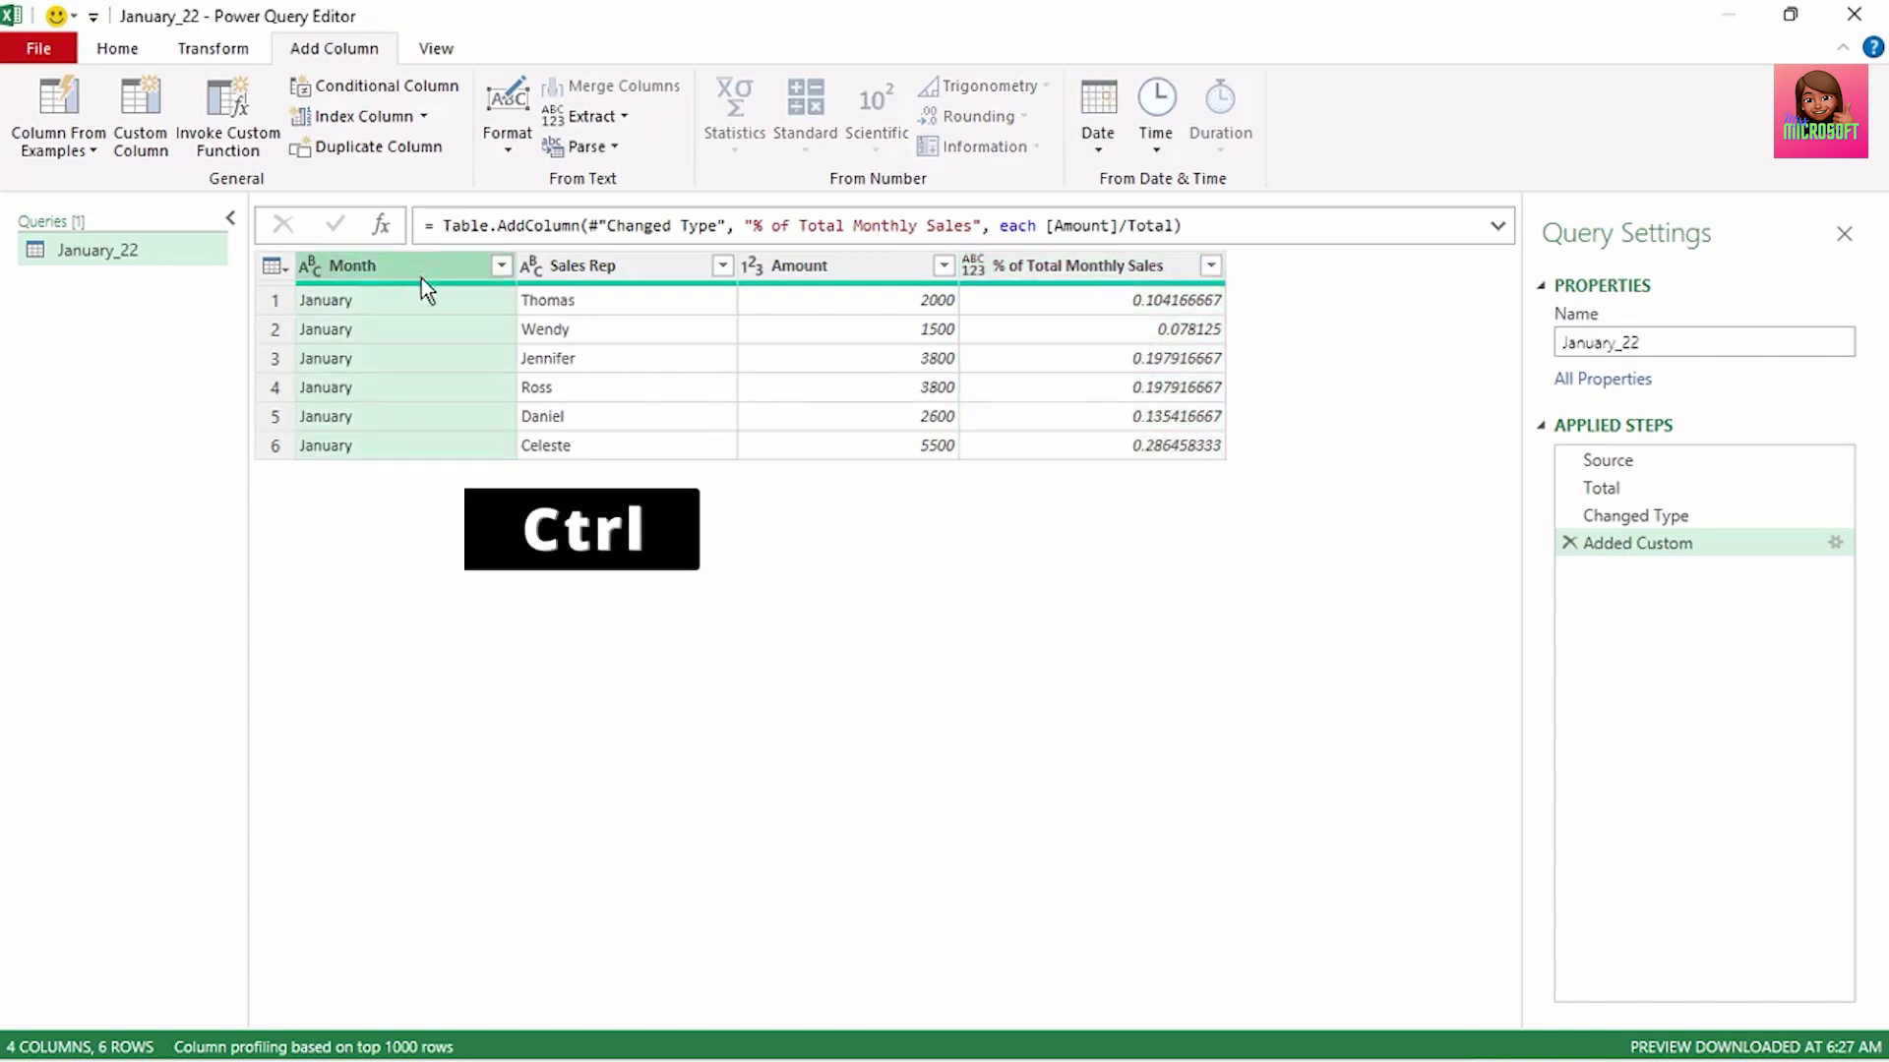
pyautogui.keyDown('ctrl'); pyautogui.click(612, 274); pyautogui.keyUp('ctrl')
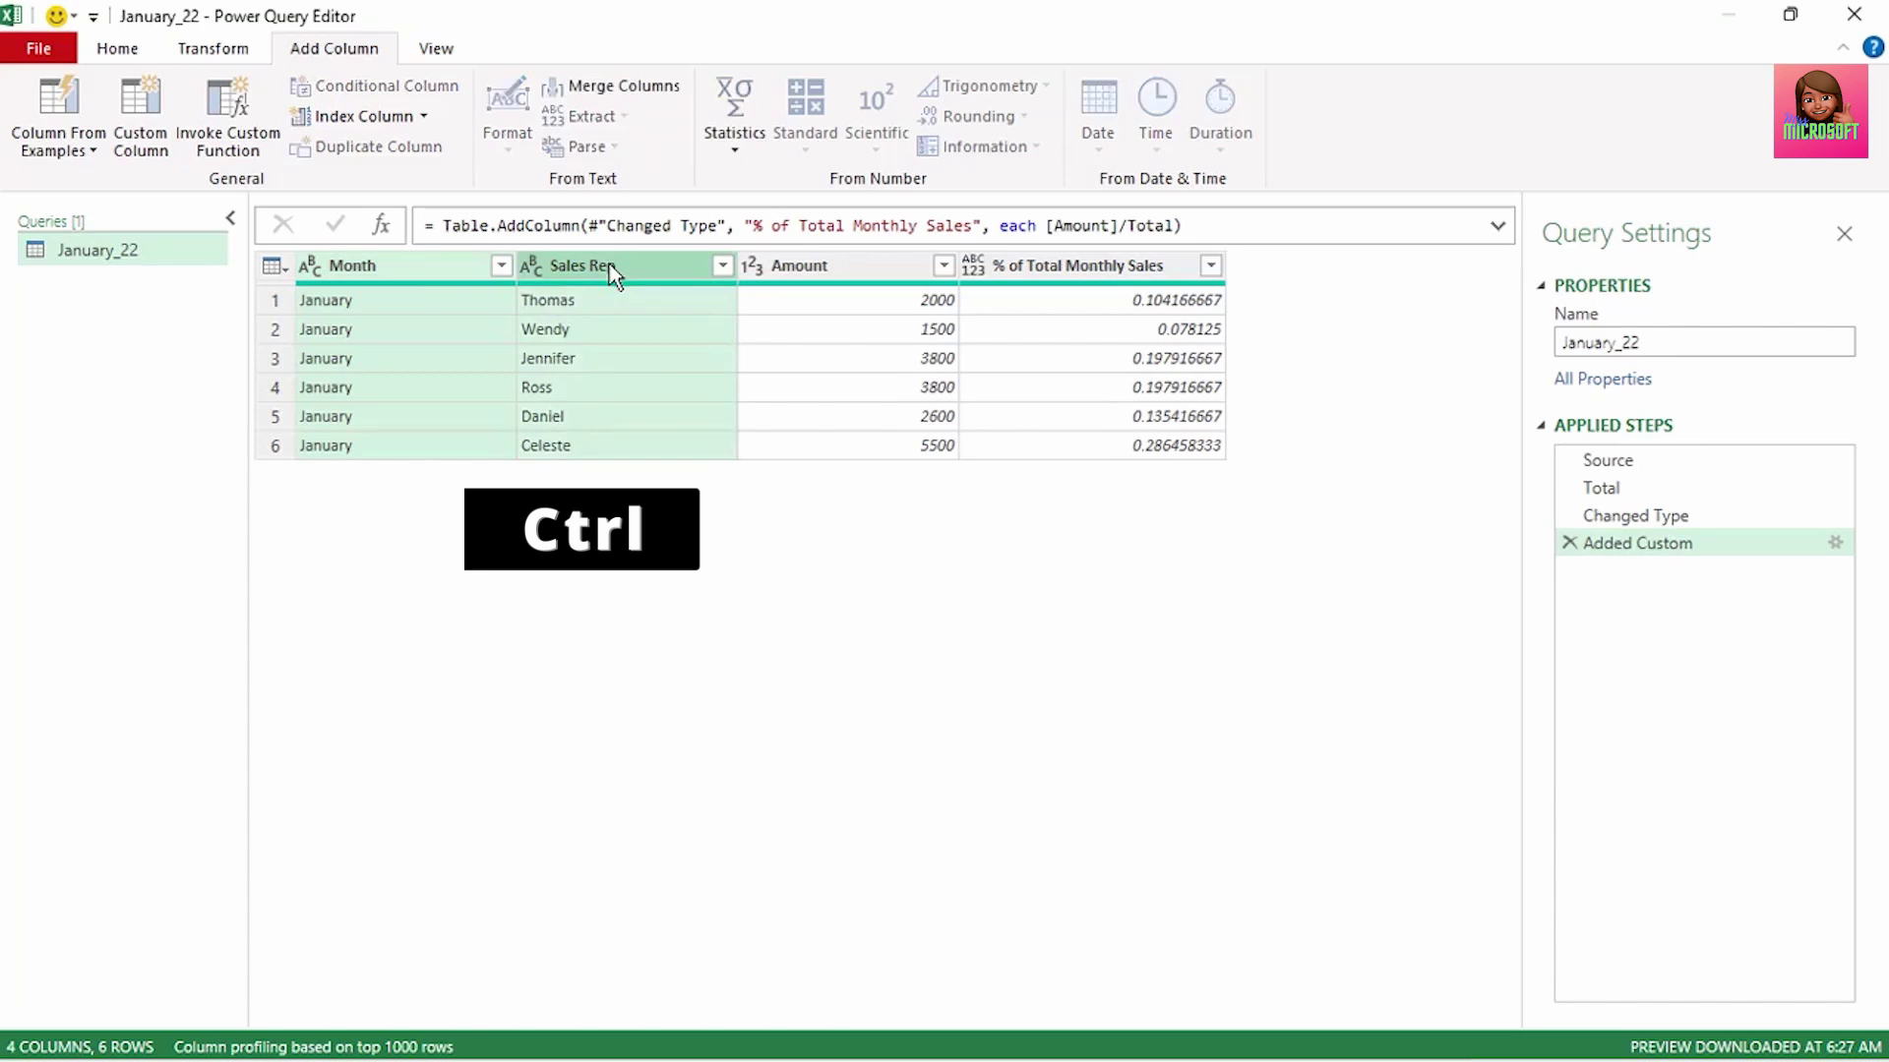
pyautogui.keyDown('ctrl'); pyautogui.click(1128, 267); pyautogui.keyUp('ctrl')
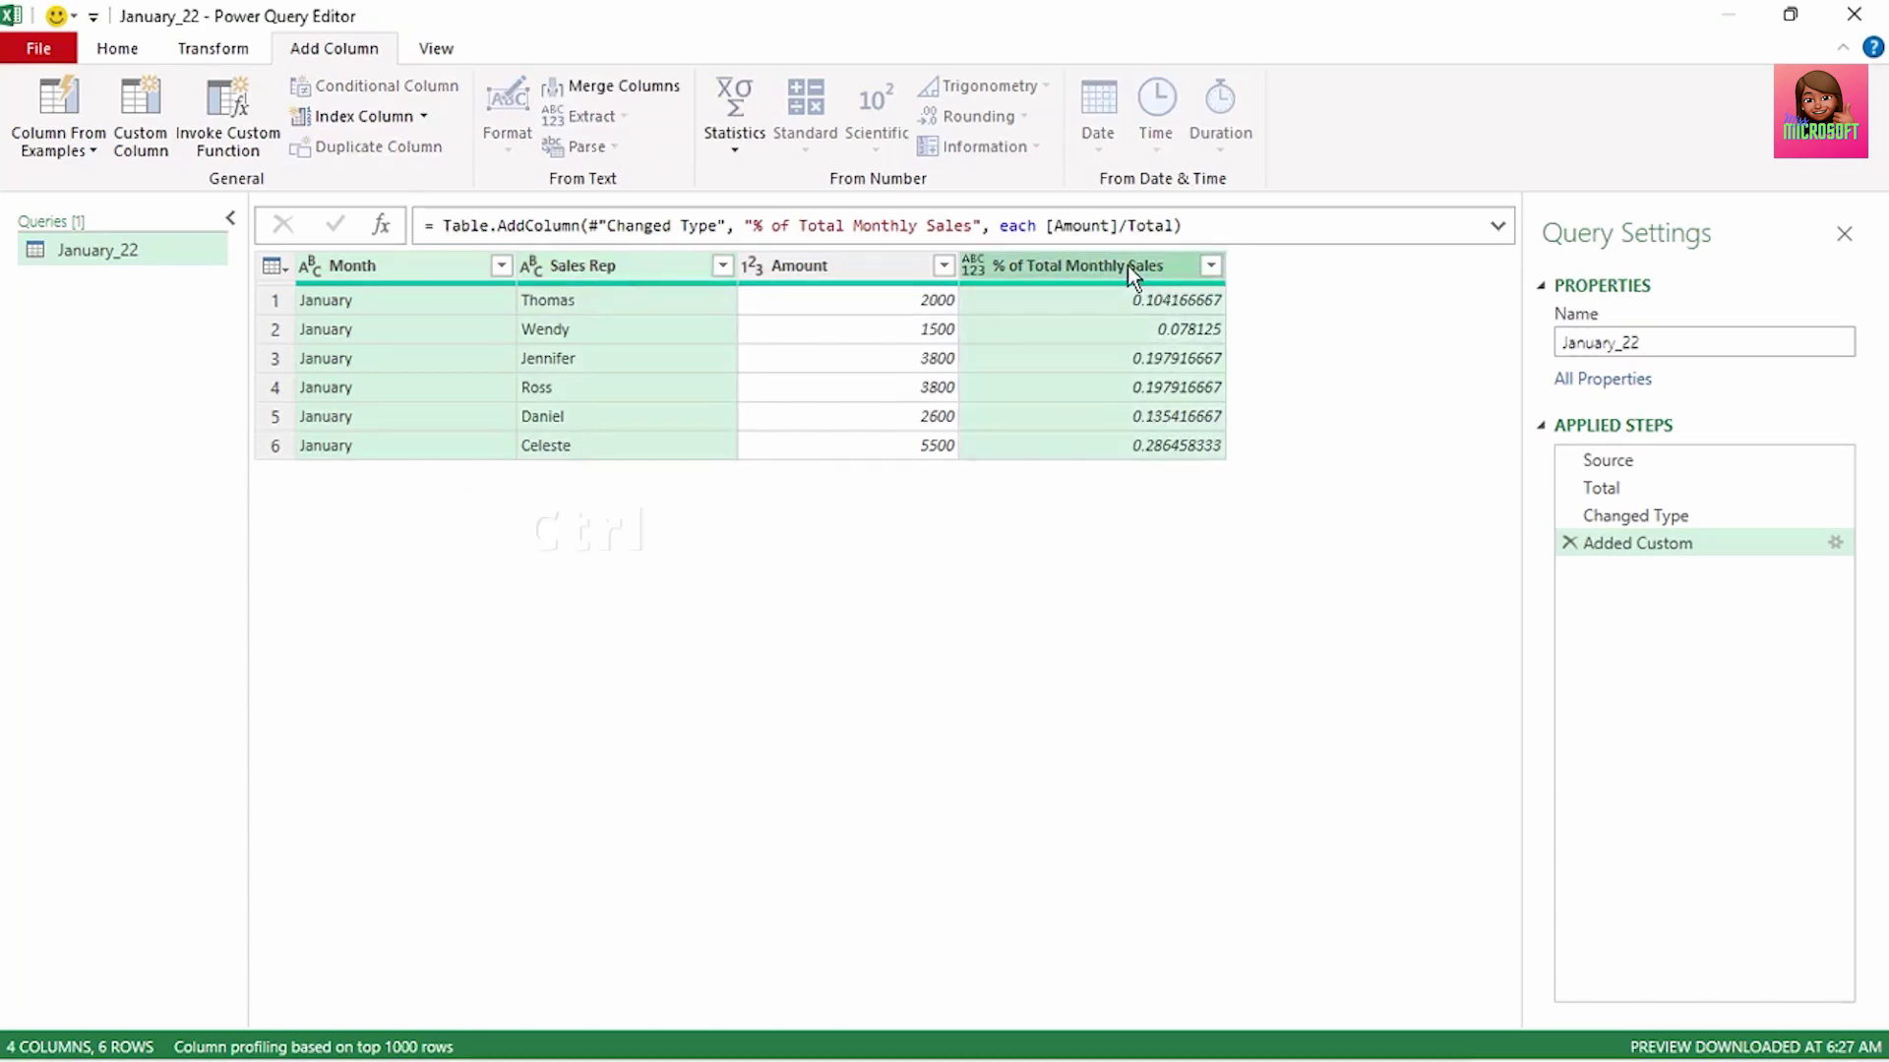
pyautogui.rightClick(1128, 266)
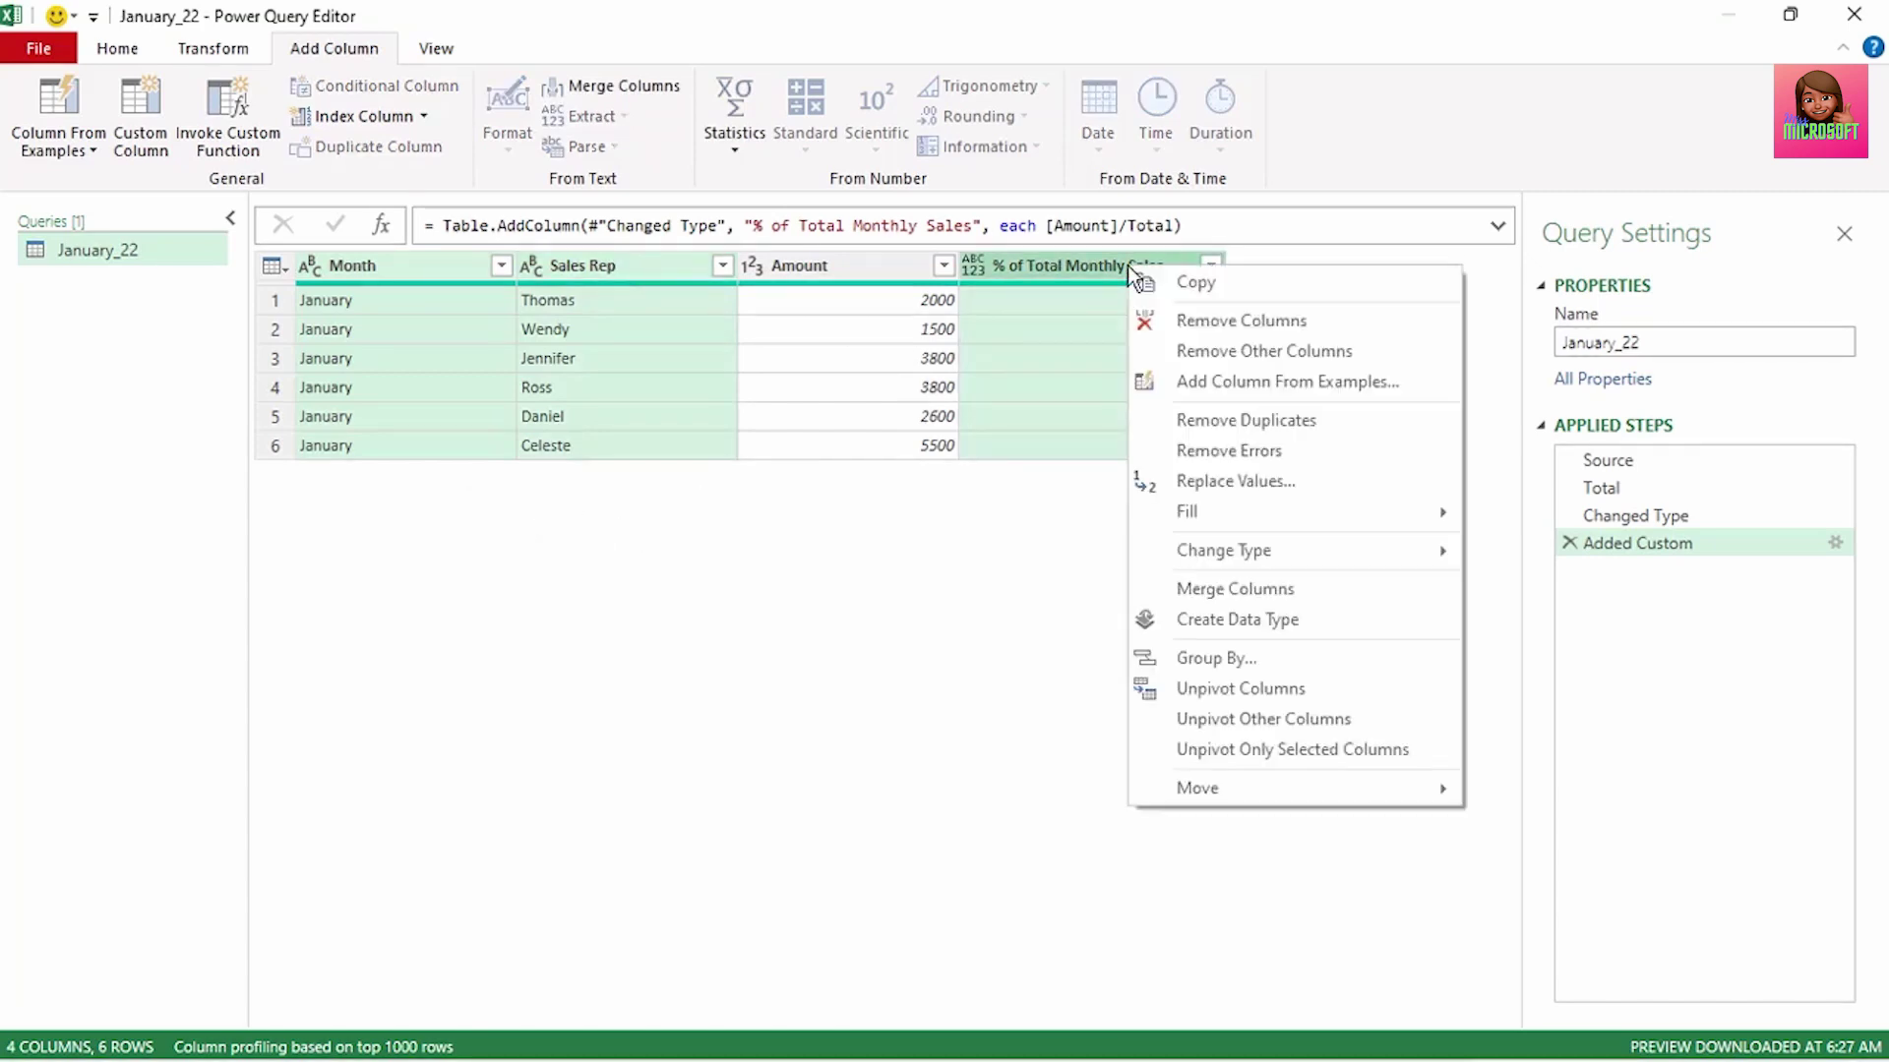
pyautogui.click(1215, 352)
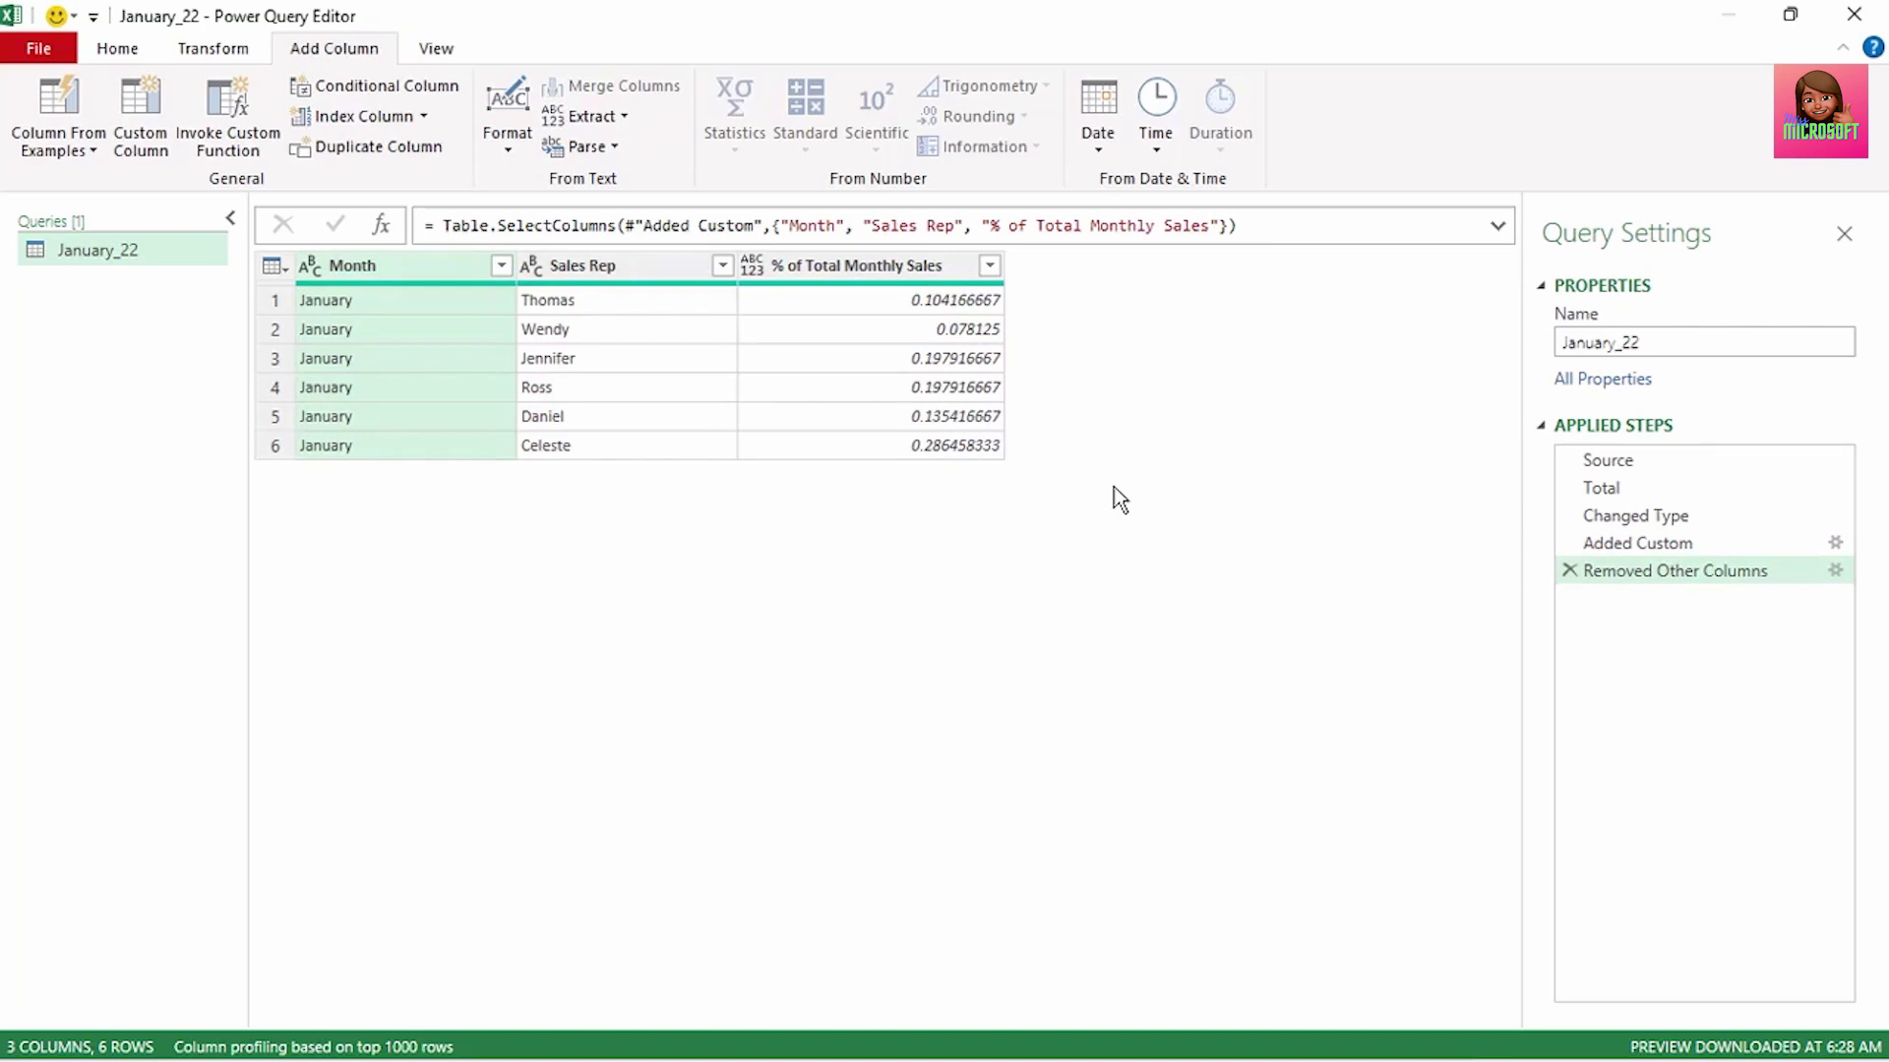
# Step: Sort the rows by % of Total Monthly Sales in descending order and add an index column starting from 1
pyautogui.click(990, 266)
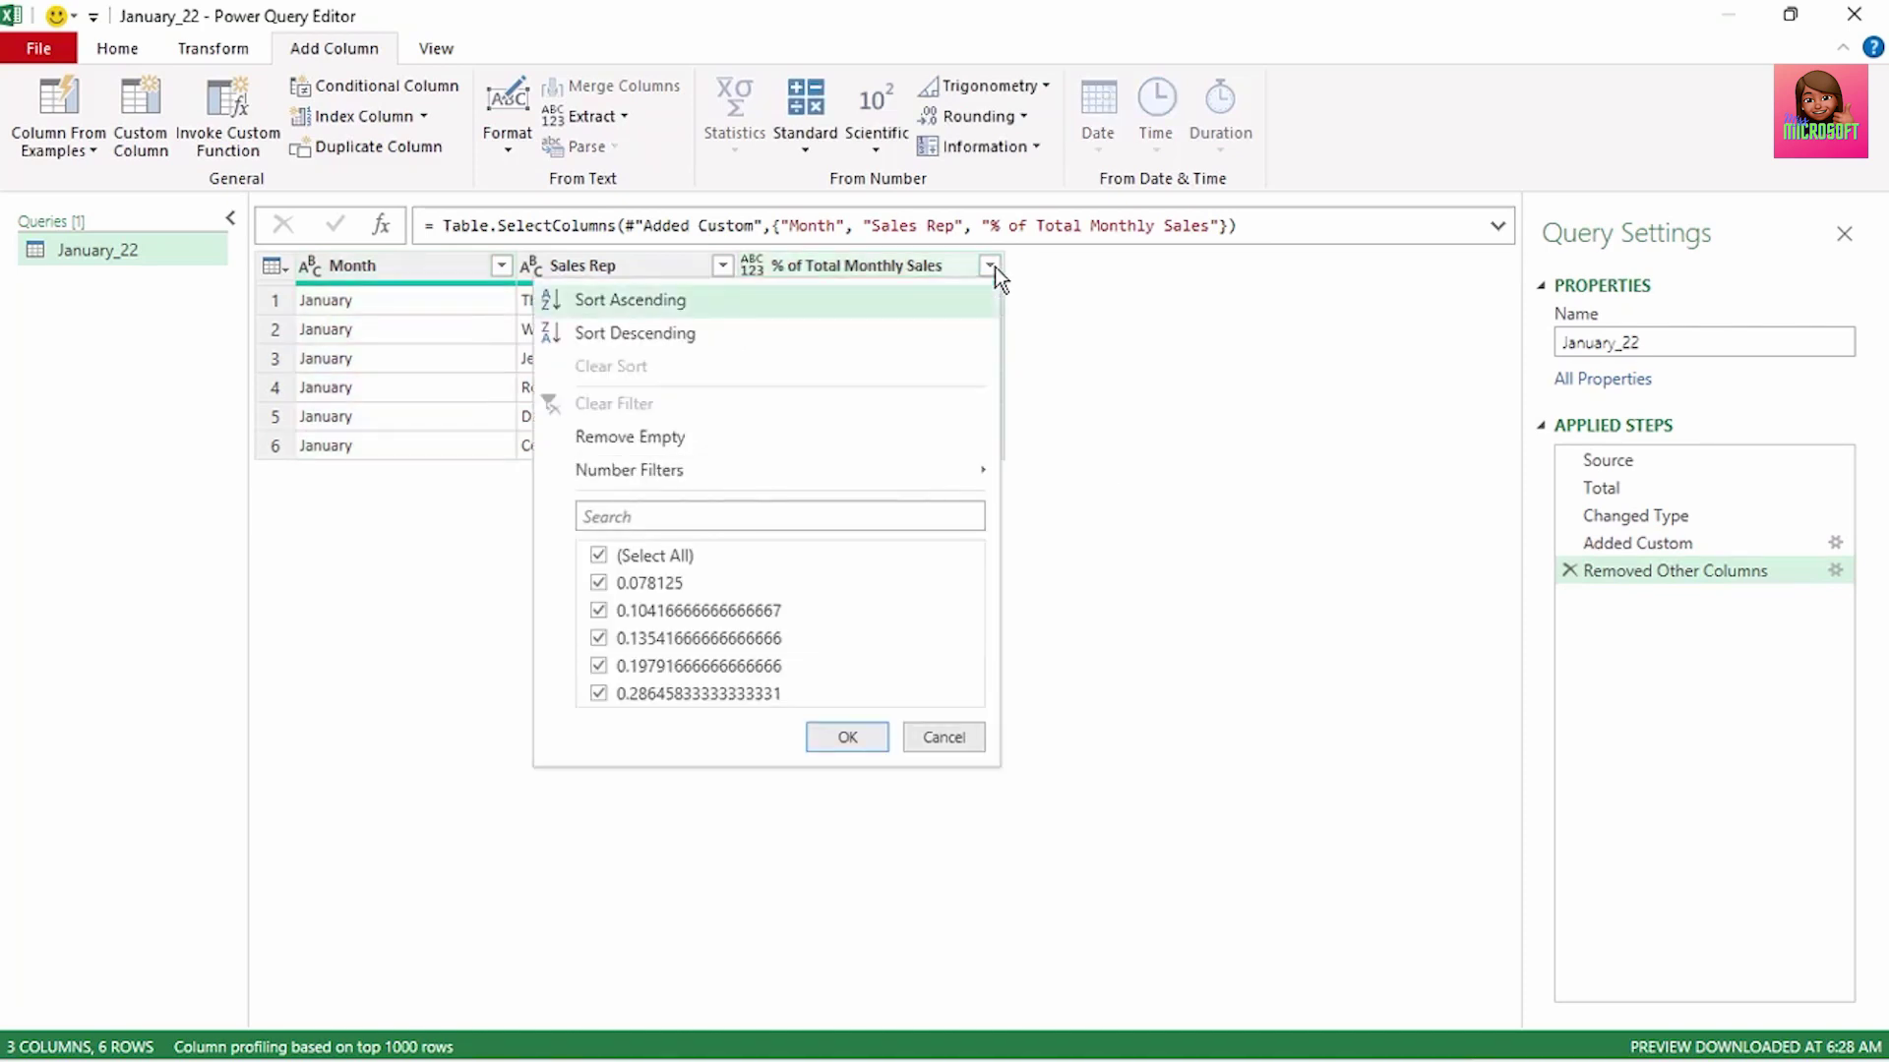
pyautogui.click(950, 339)
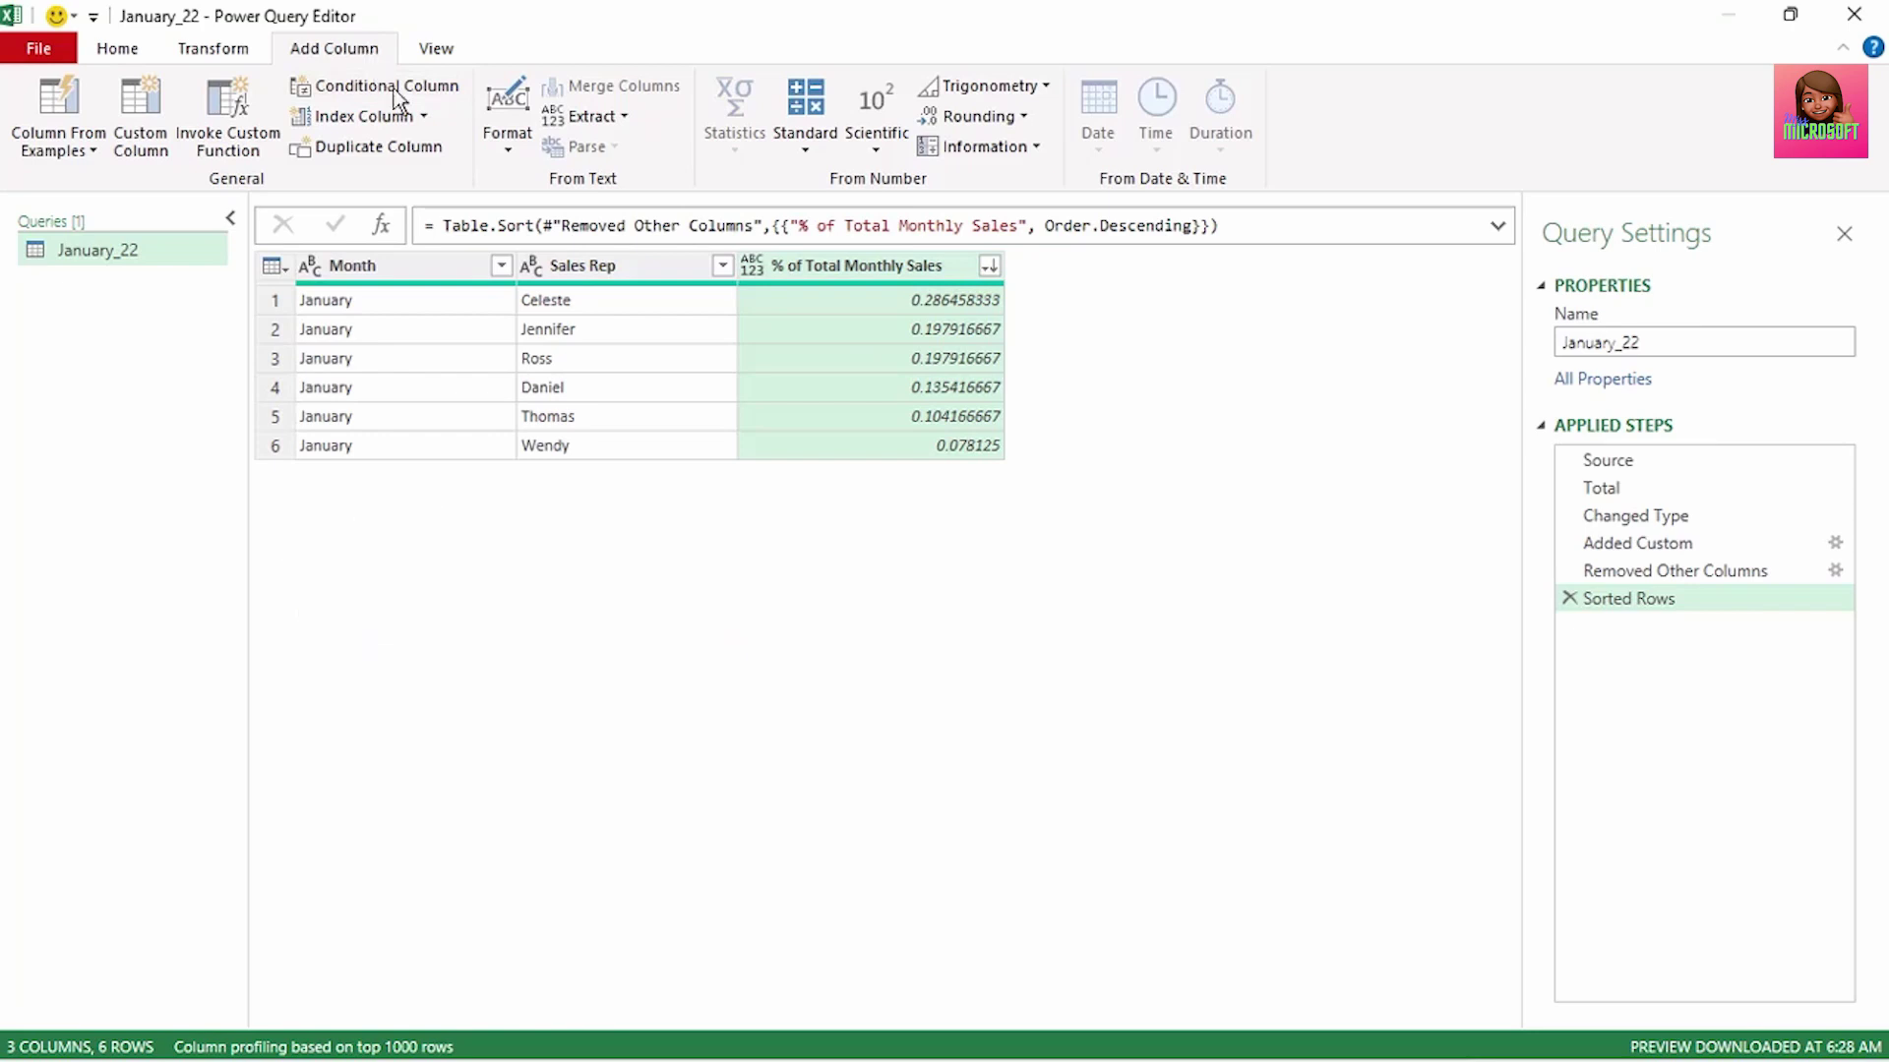
pyautogui.click(424, 117)
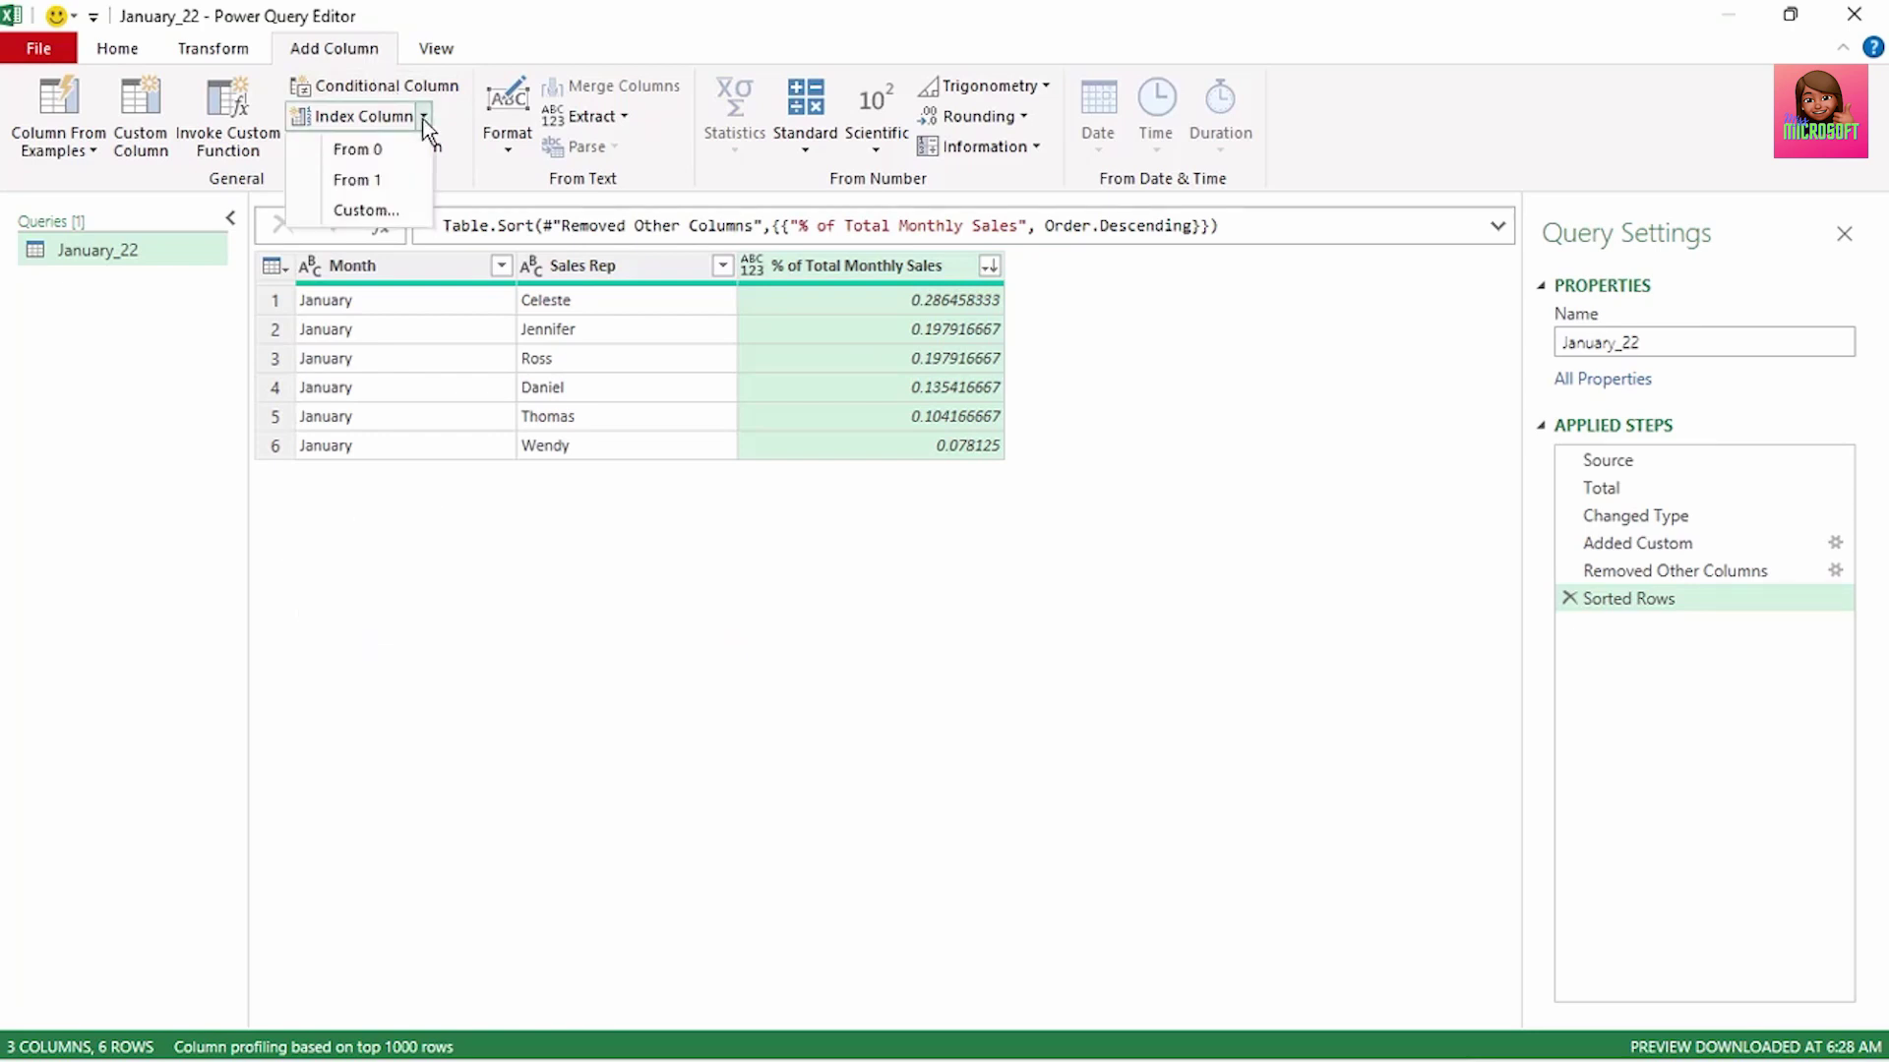
pyautogui.click(398, 183)
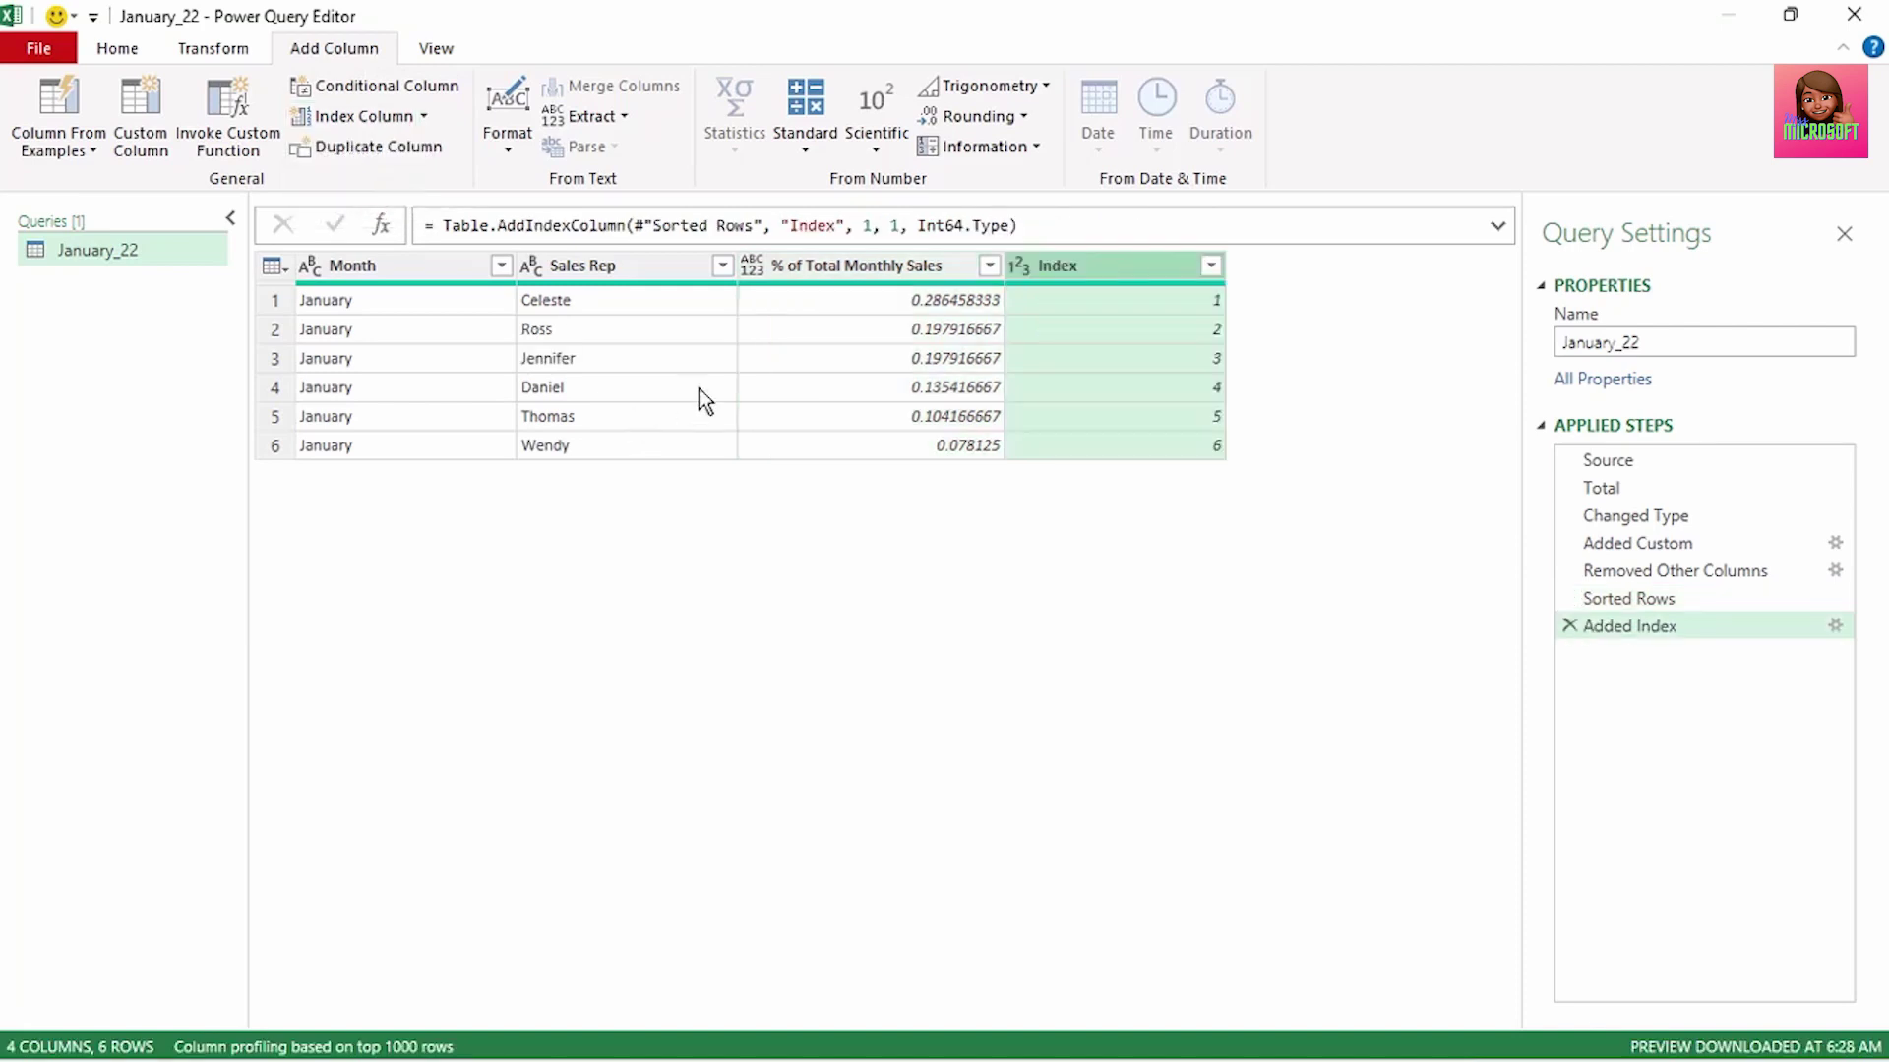
# Step: Compare the sales percentages and index numbers of rows 2 and 3 to check how ties are ranked
pyautogui.click(927, 334)
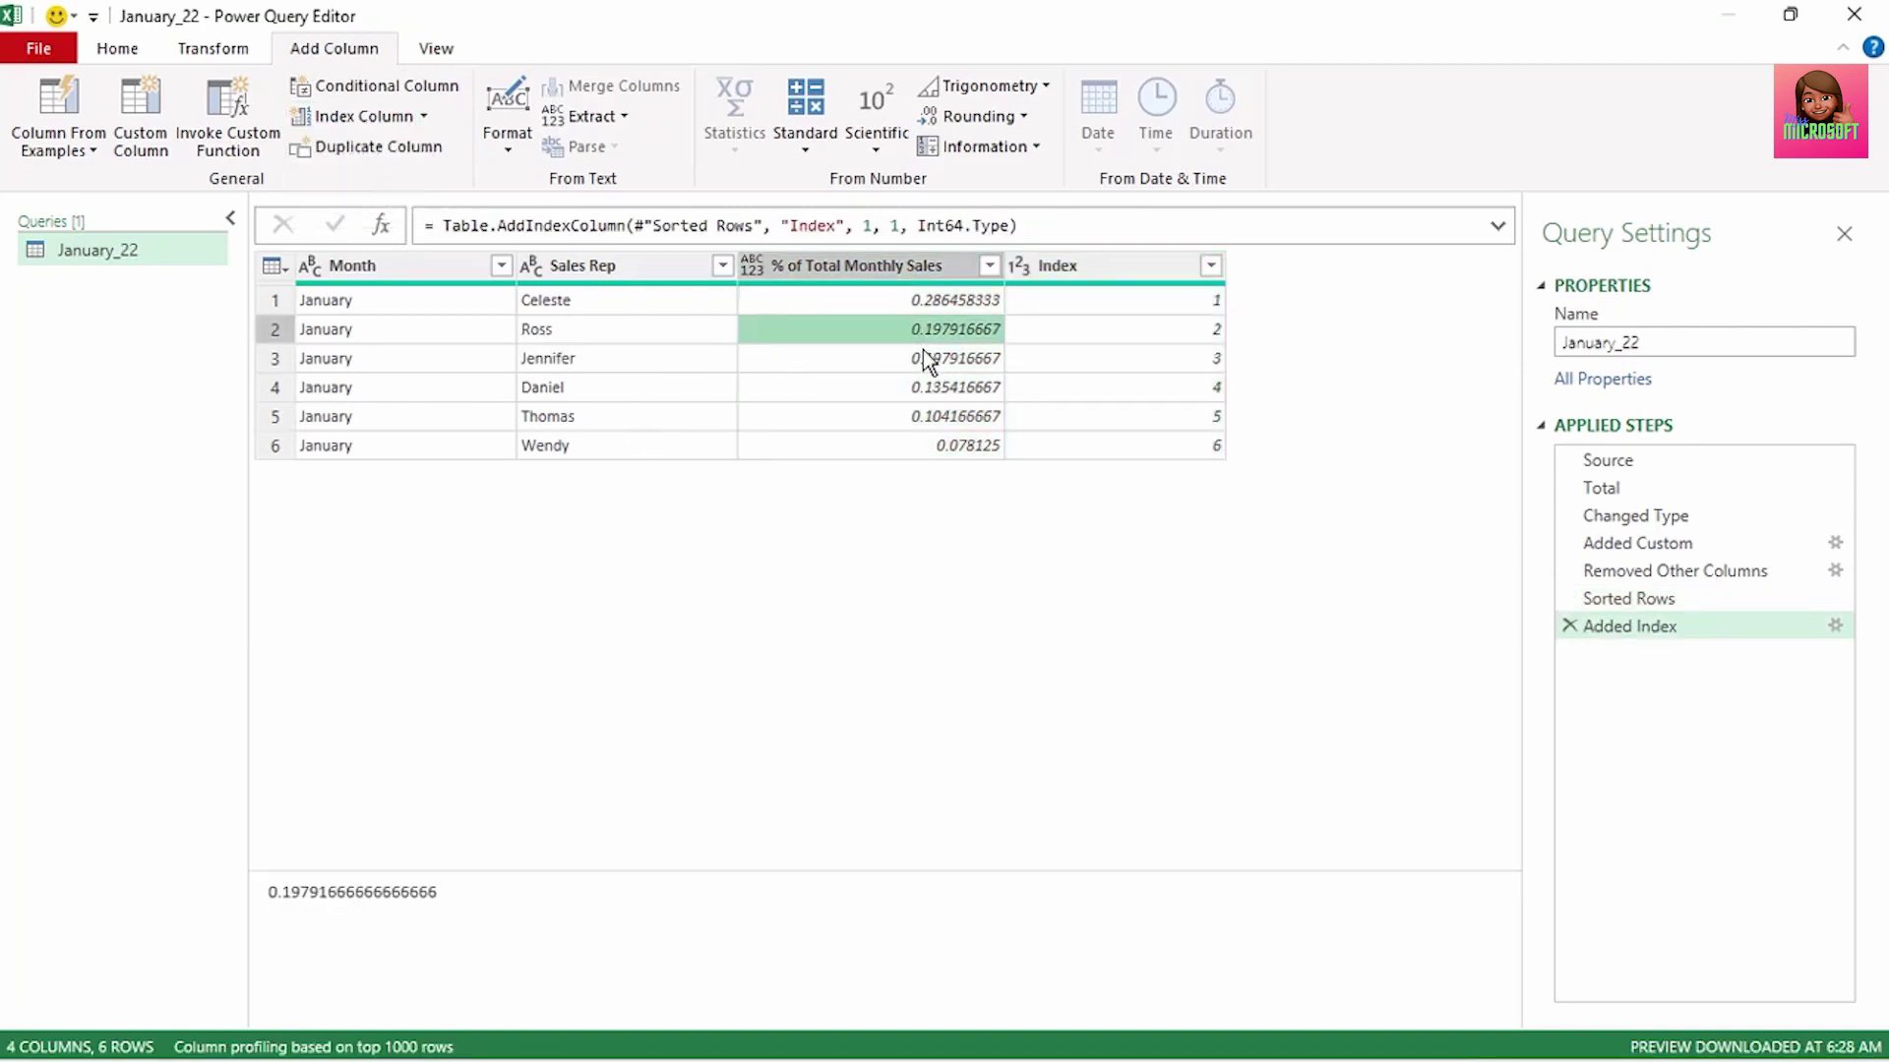
pyautogui.click(924, 362)
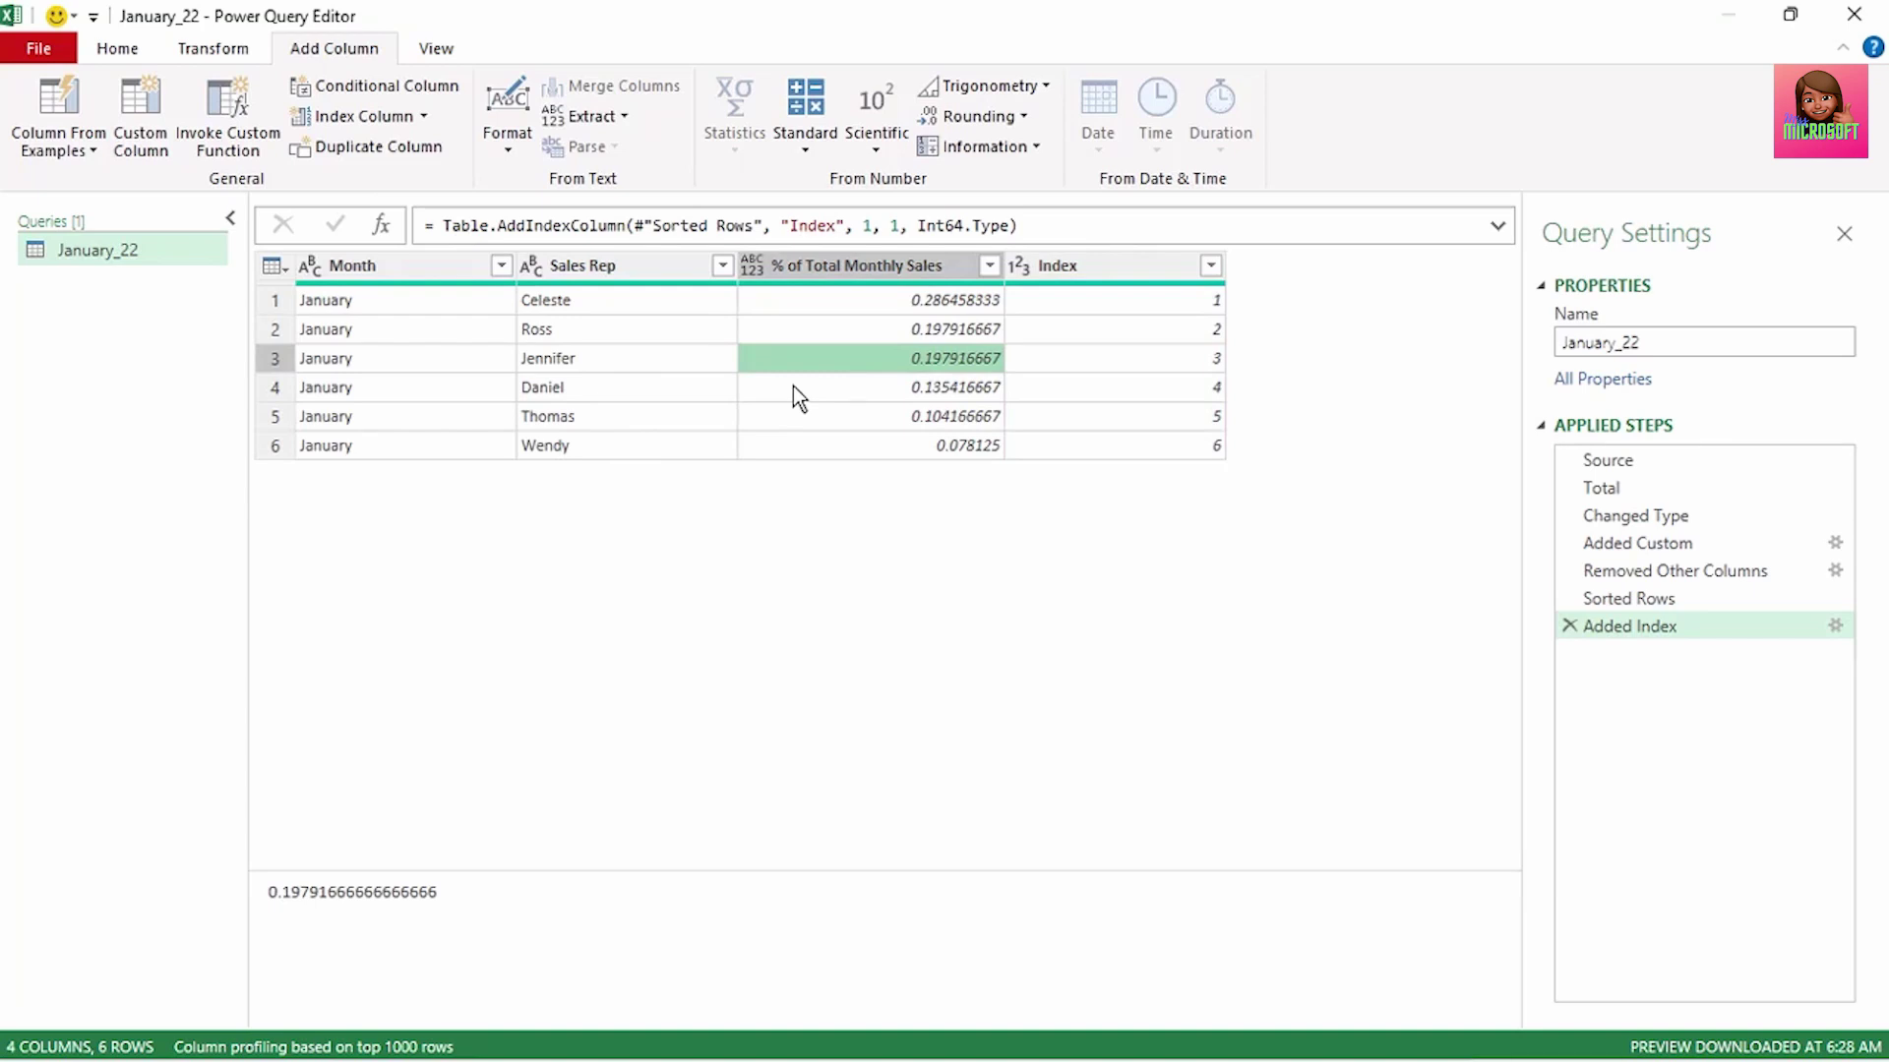
pyautogui.click(1153, 337)
pyautogui.click(1158, 364)
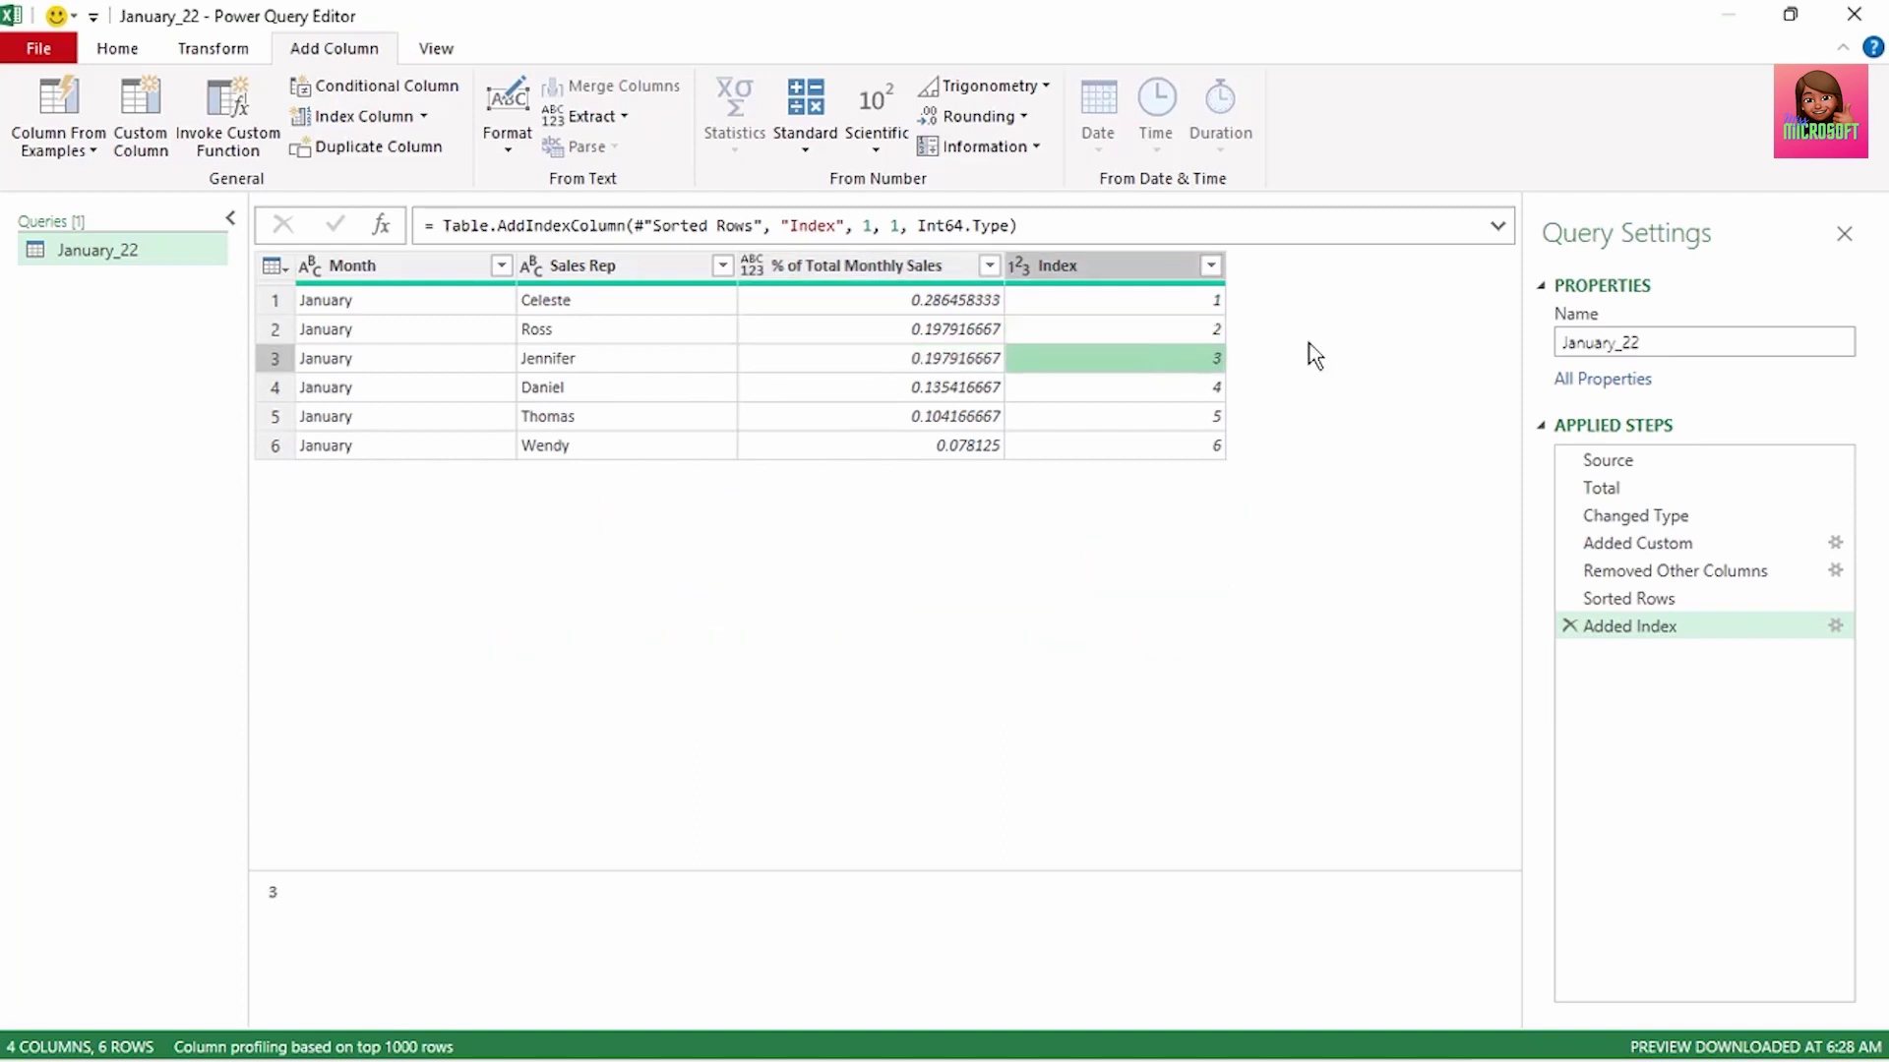
pyautogui.click(862, 273)
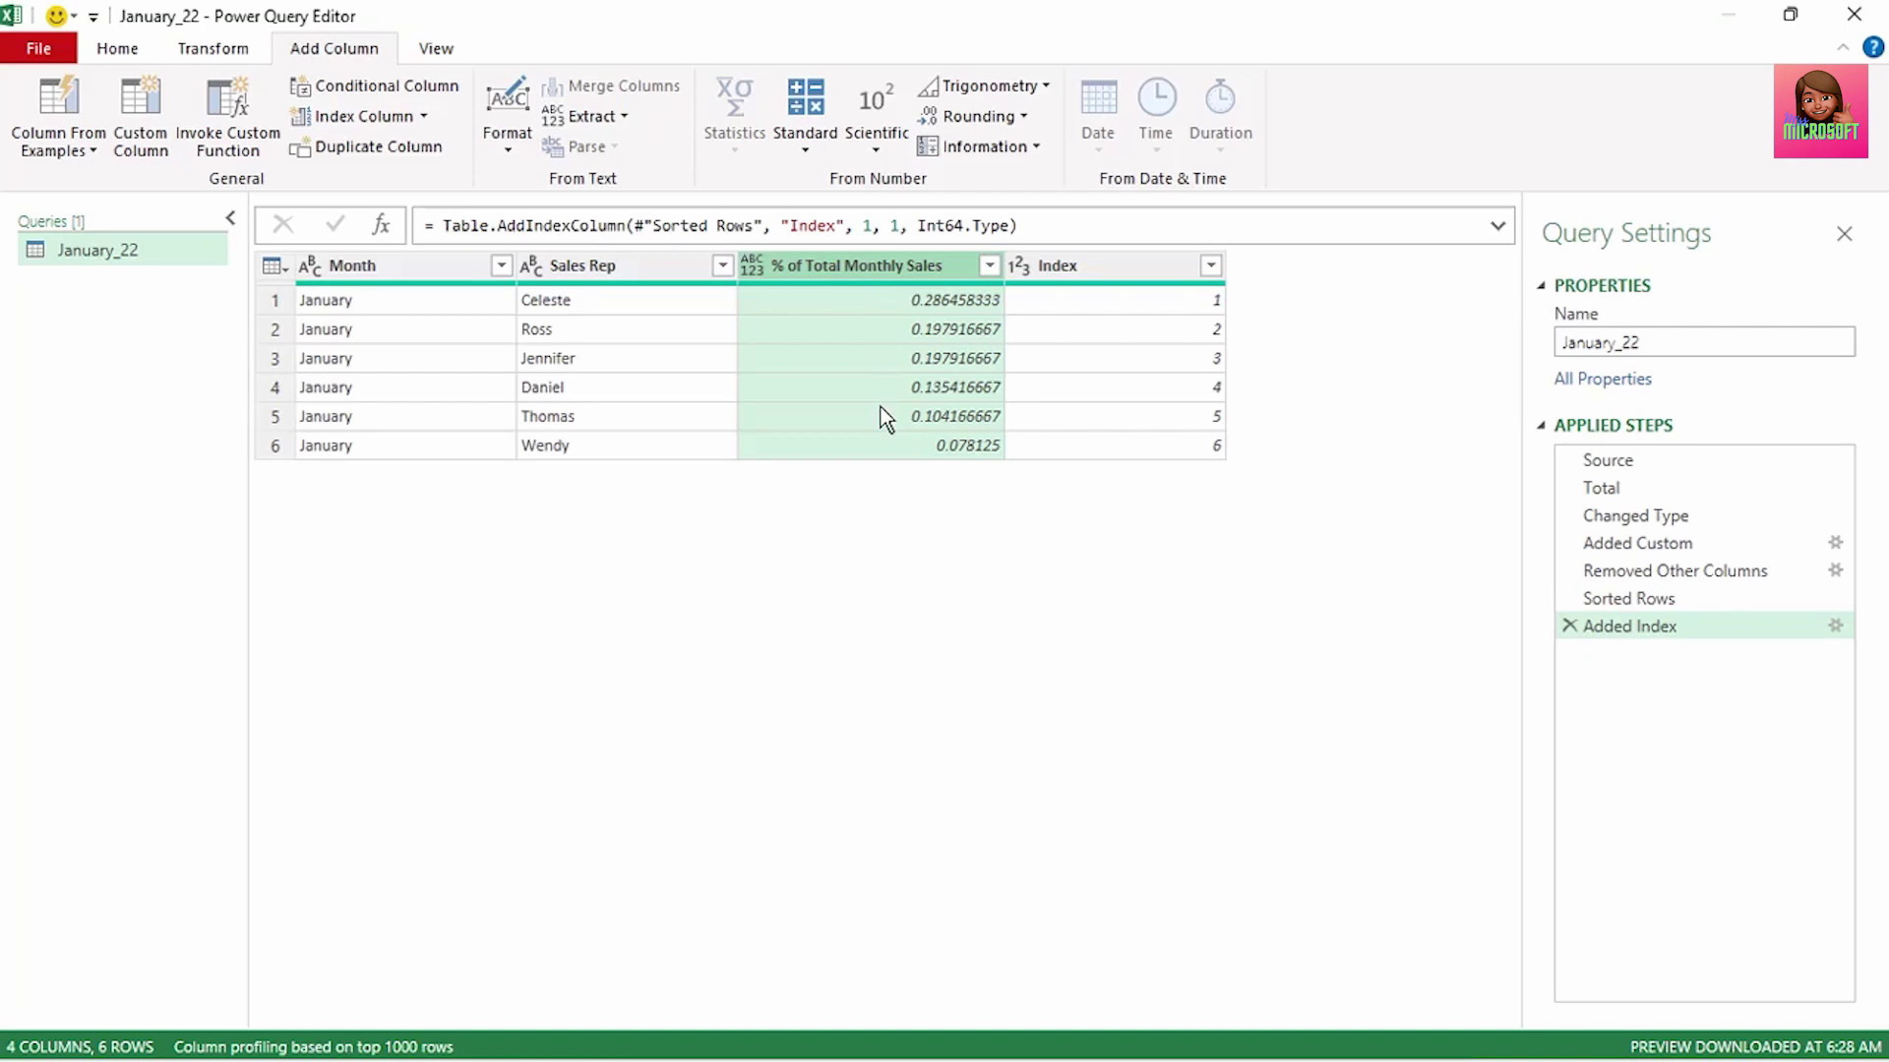
pyautogui.click(912, 336)
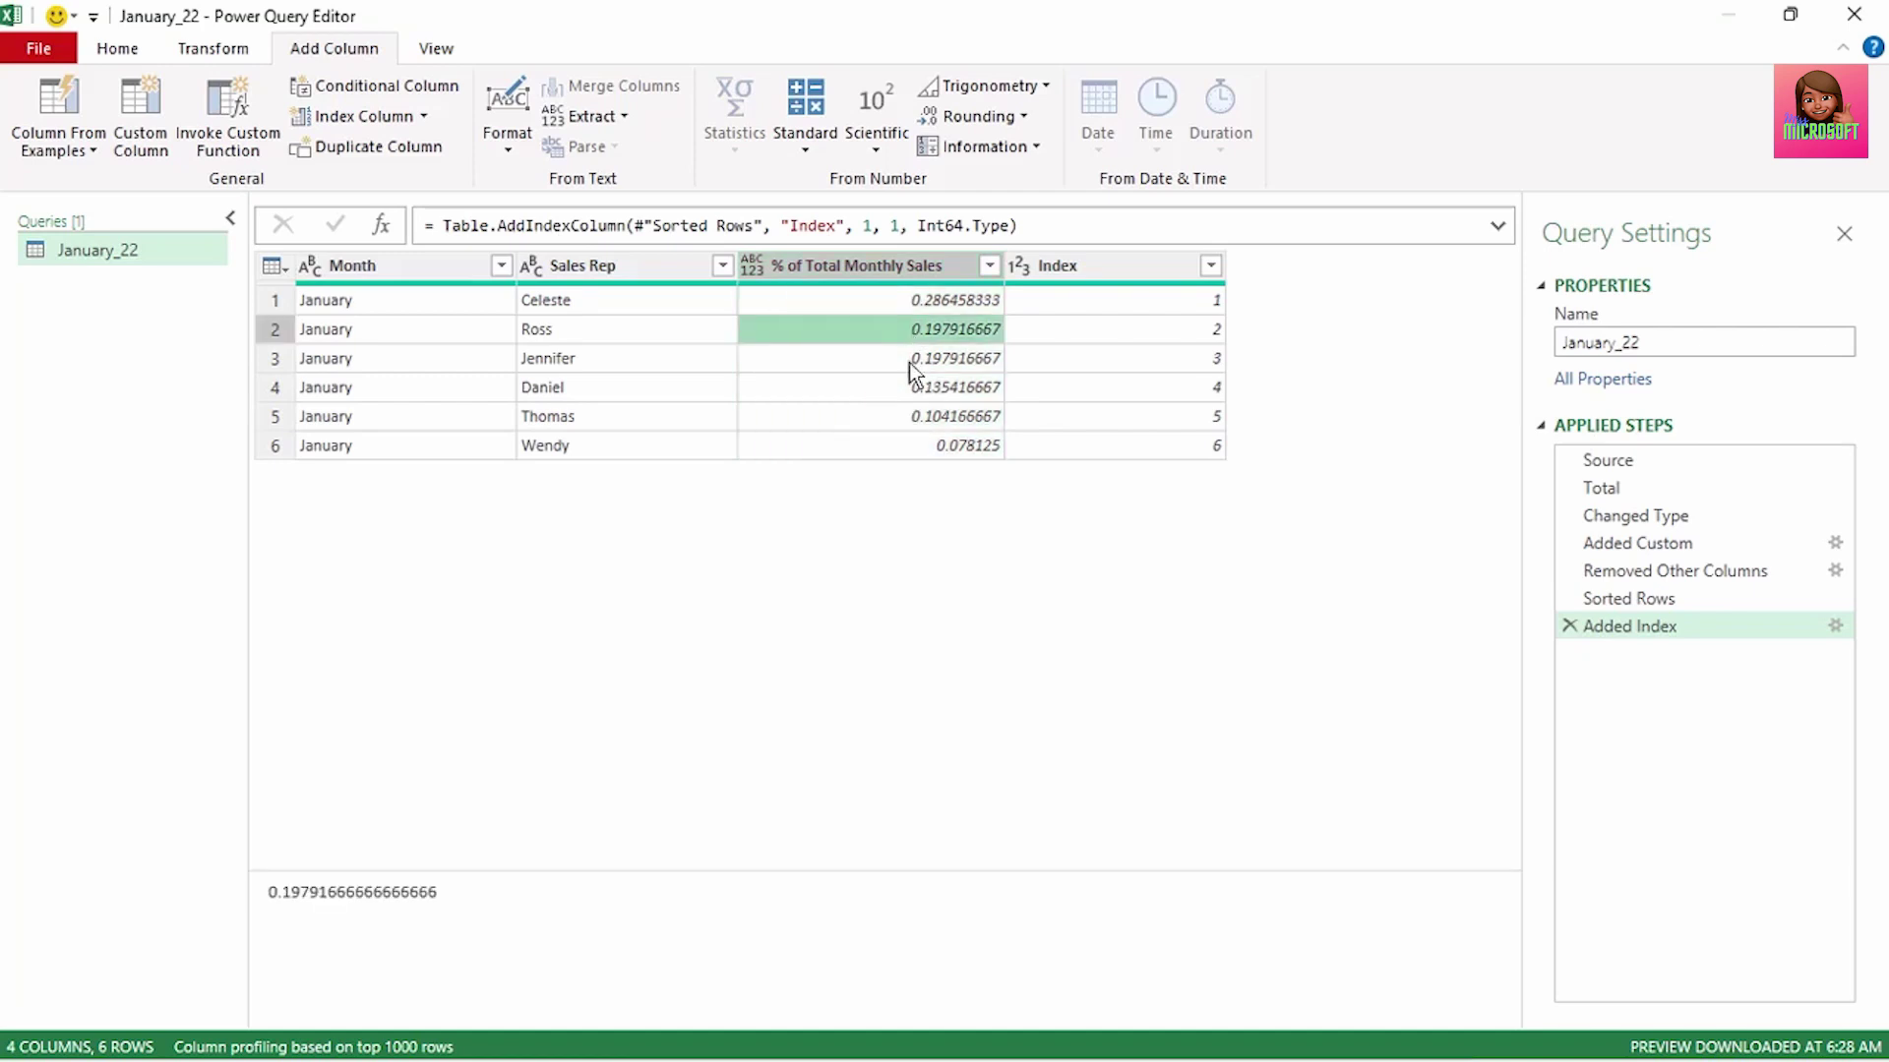
pyautogui.click(909, 362)
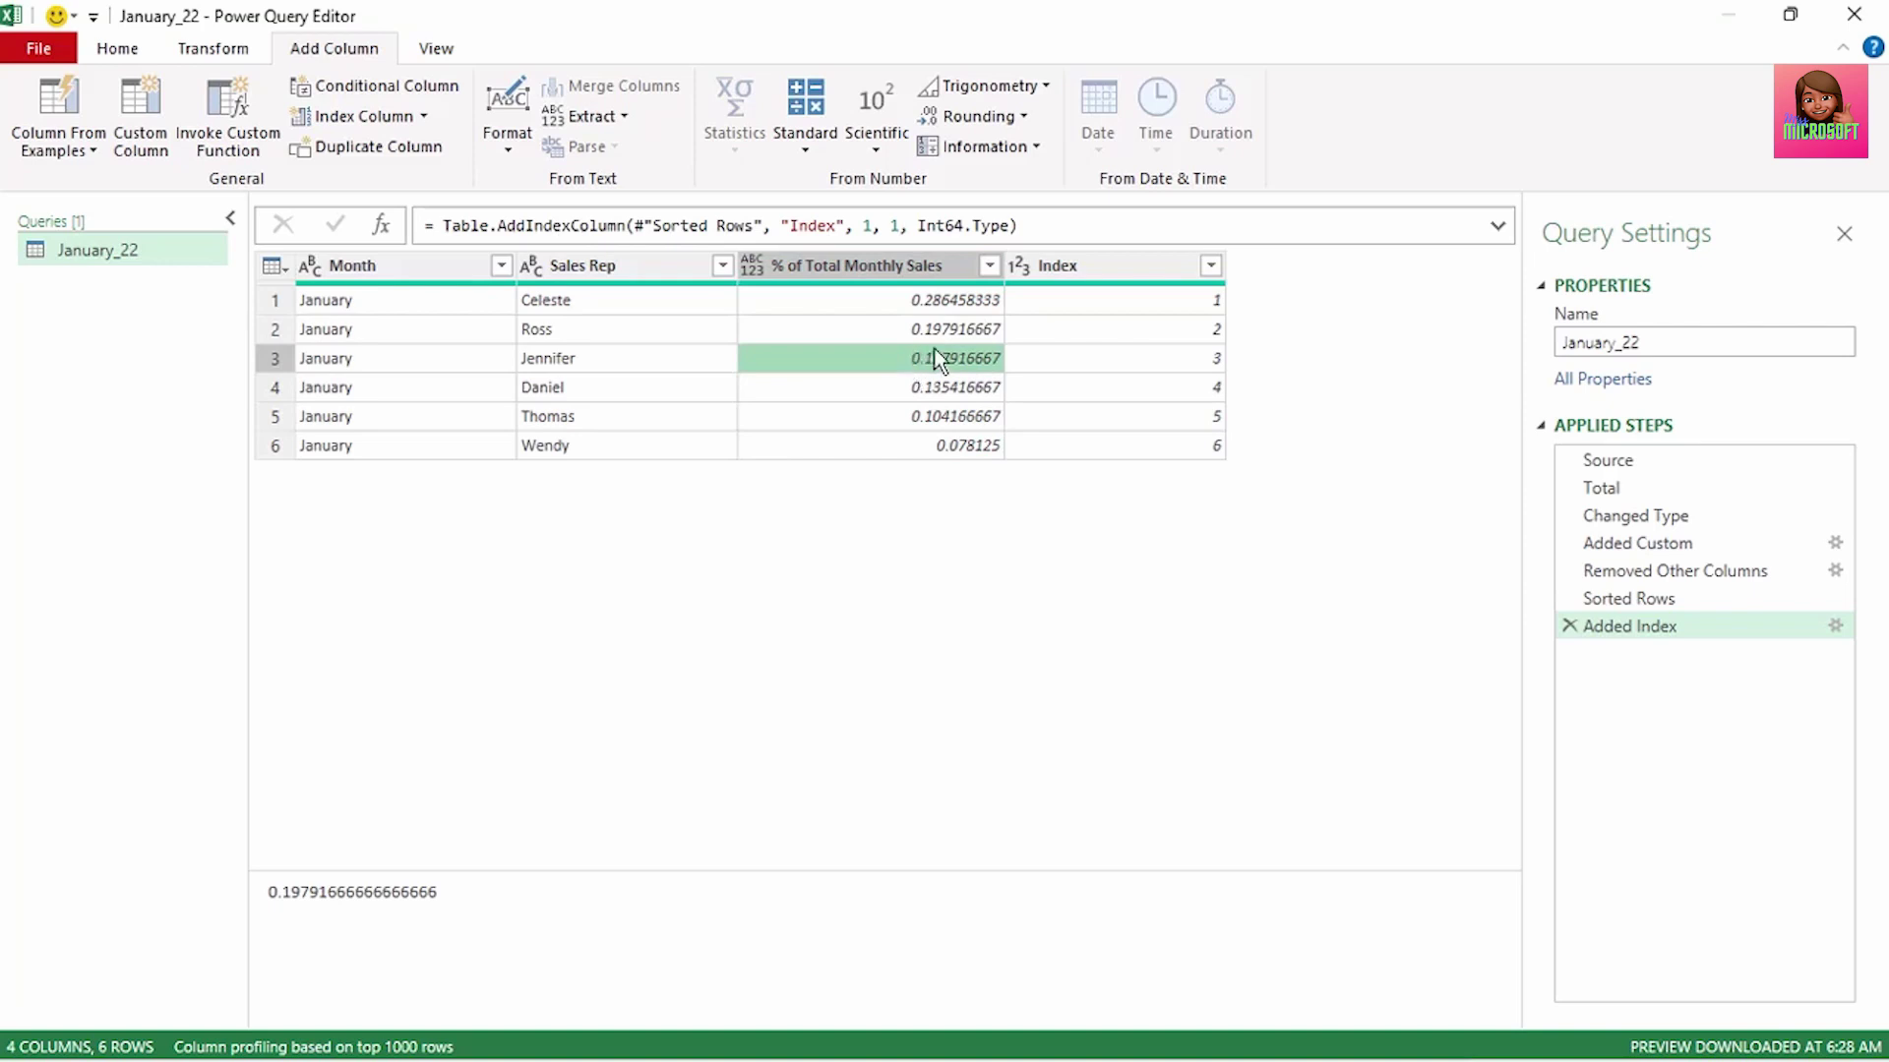
pyautogui.click(1121, 336)
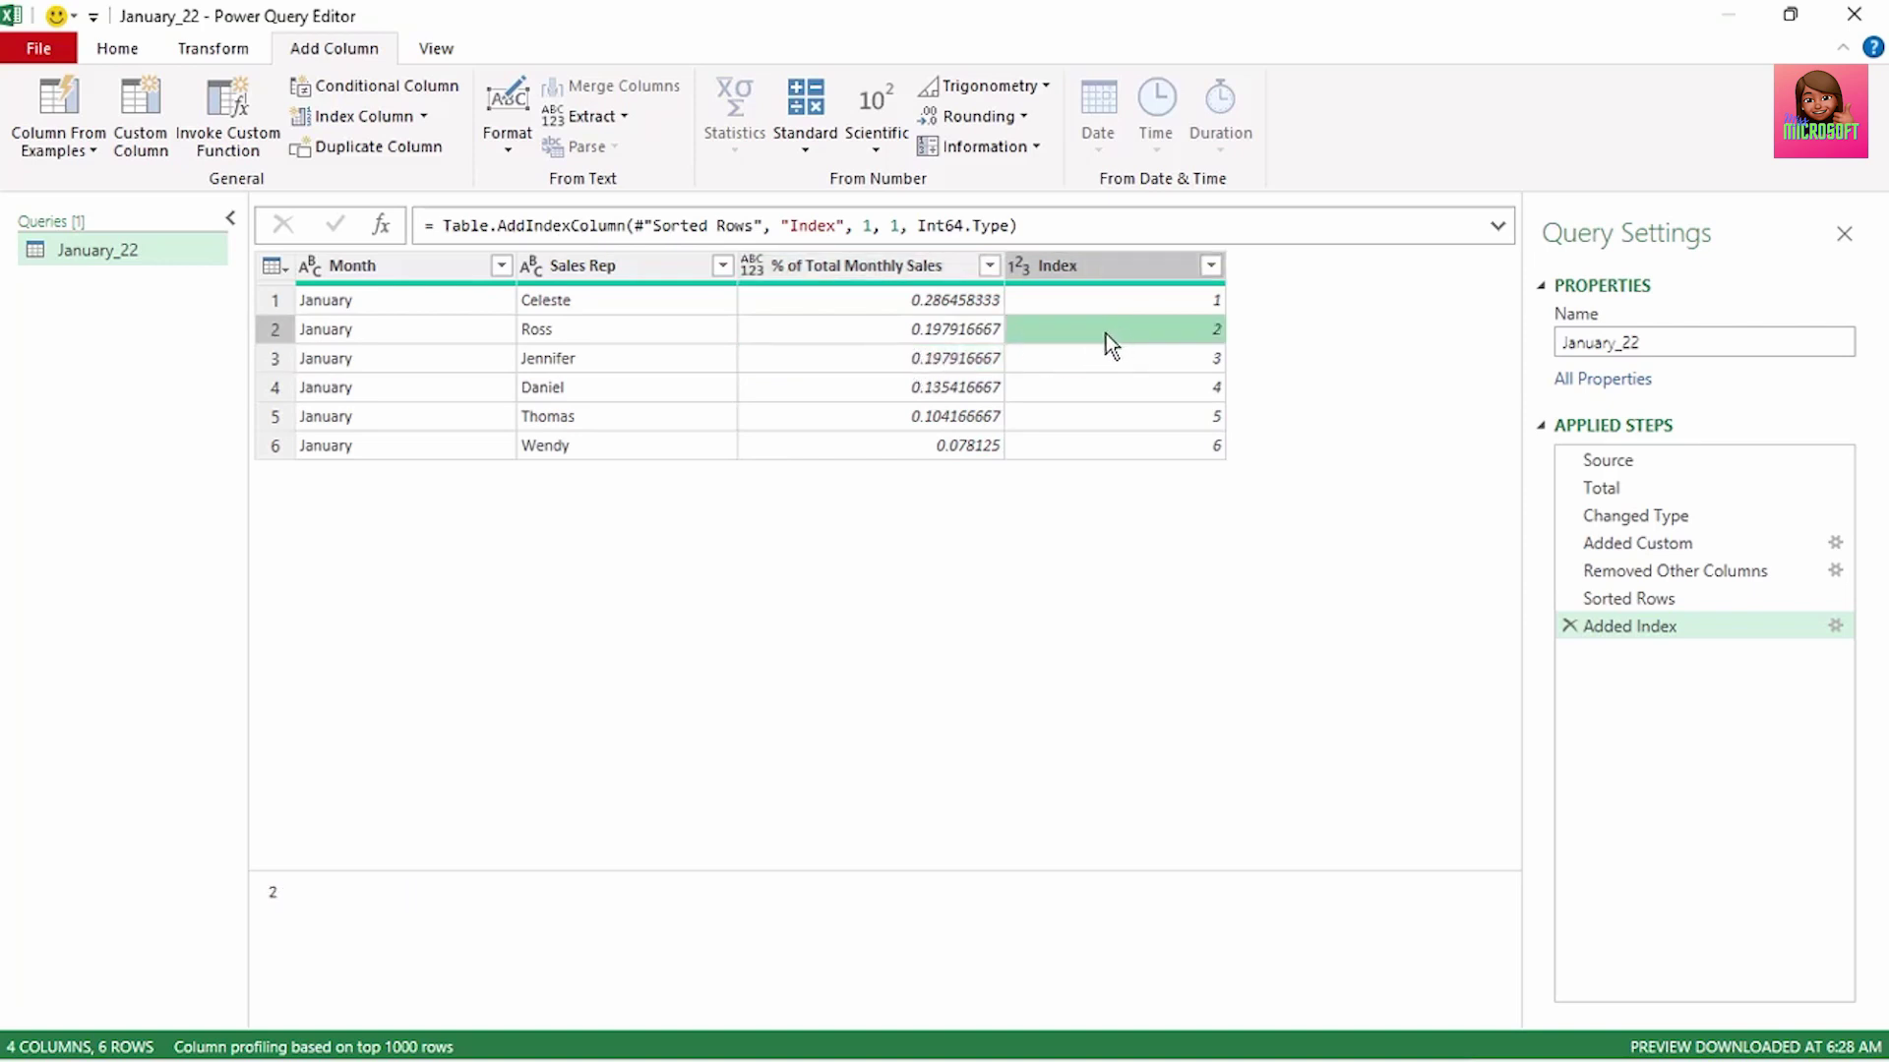
# Step: Set up an advanced Group By on % of Total Monthly Sales with an All Rows output column named "Grouped Sales %"
pyautogui.click(920, 268)
pyautogui.rightClick(920, 270)
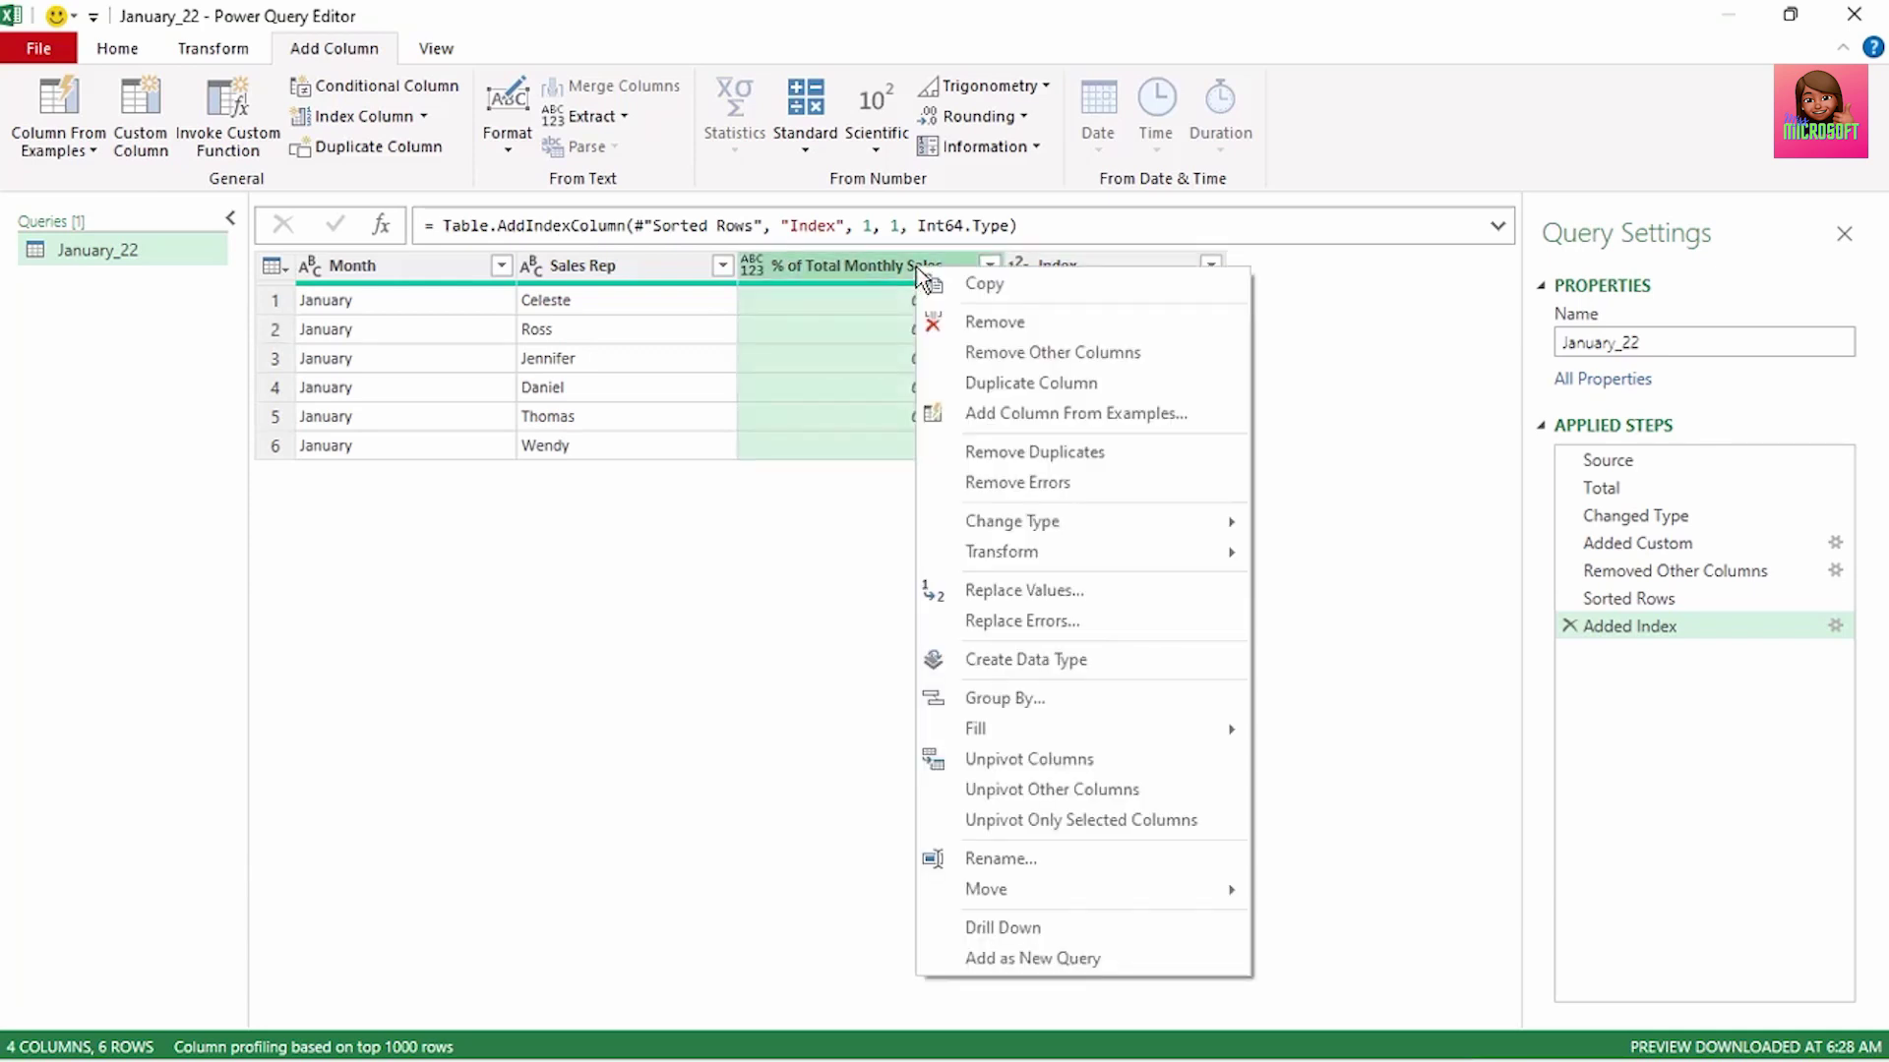
pyautogui.click(1035, 700)
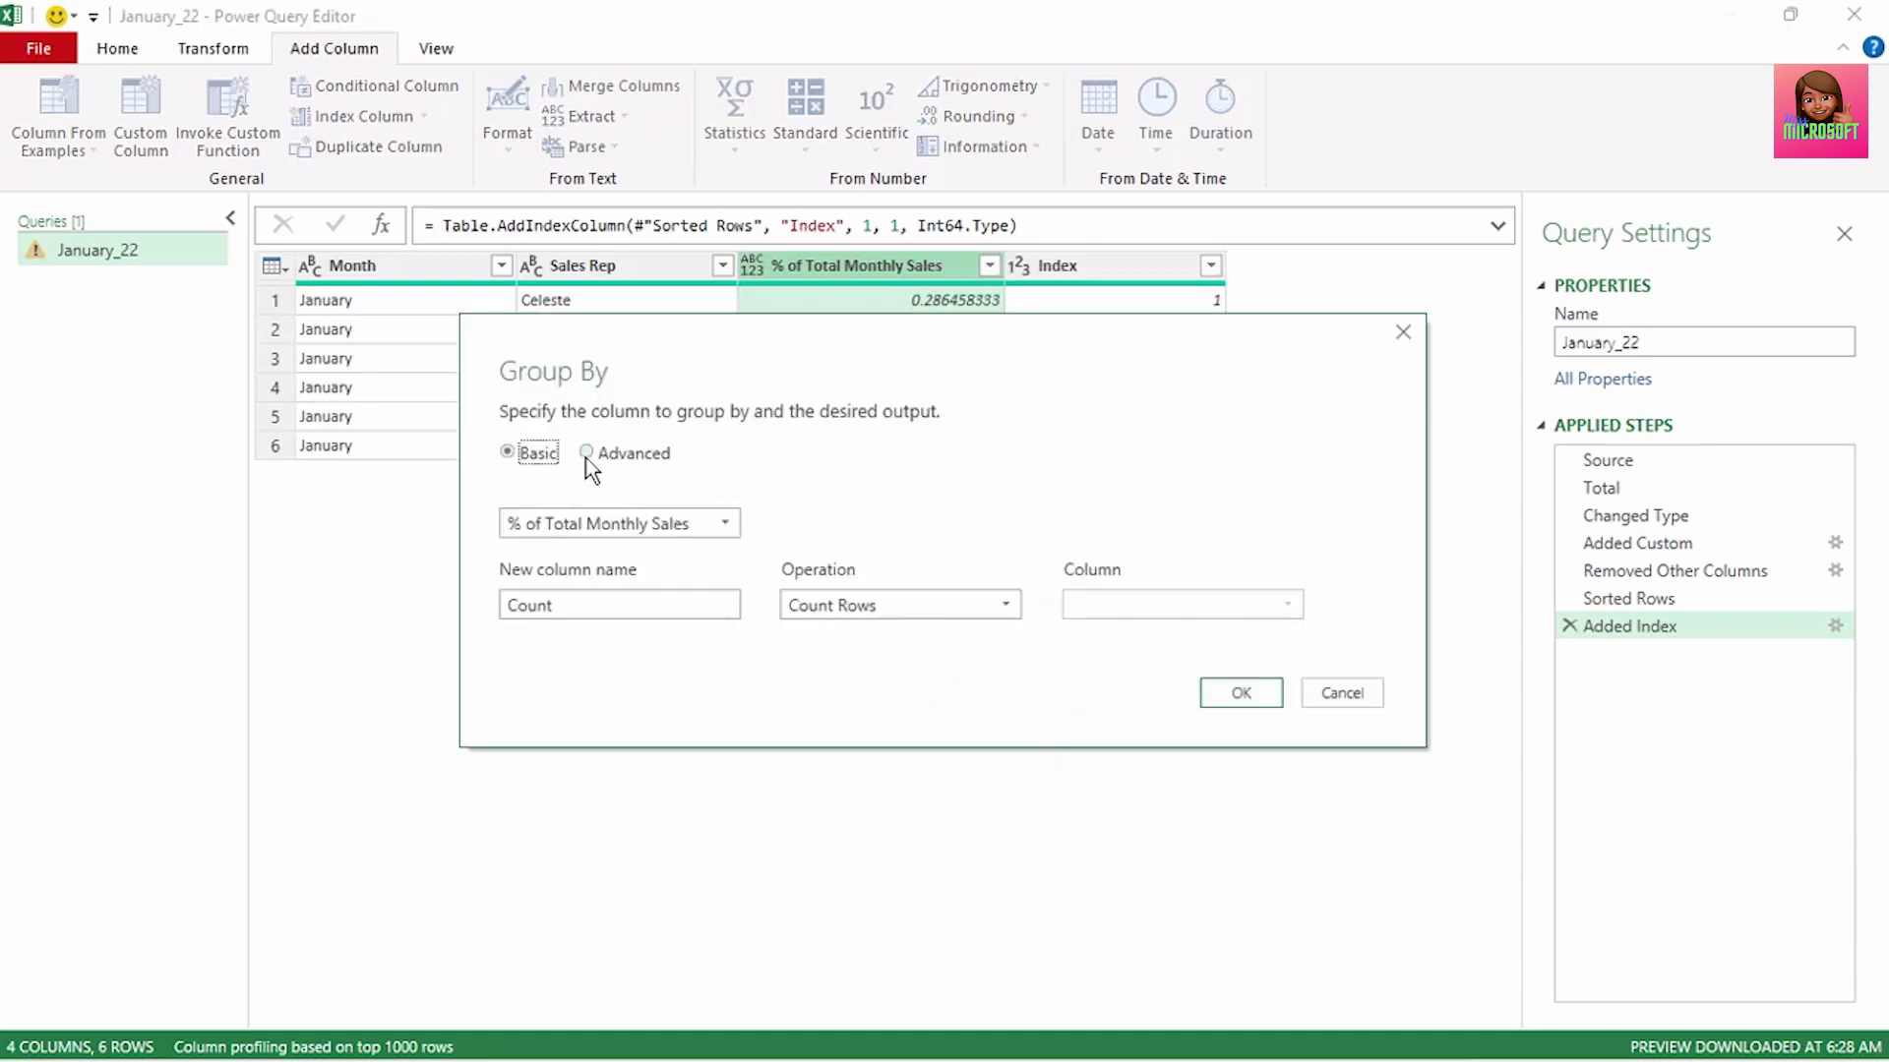
pyautogui.click(587, 453)
pyautogui.doubleClick(524, 686)
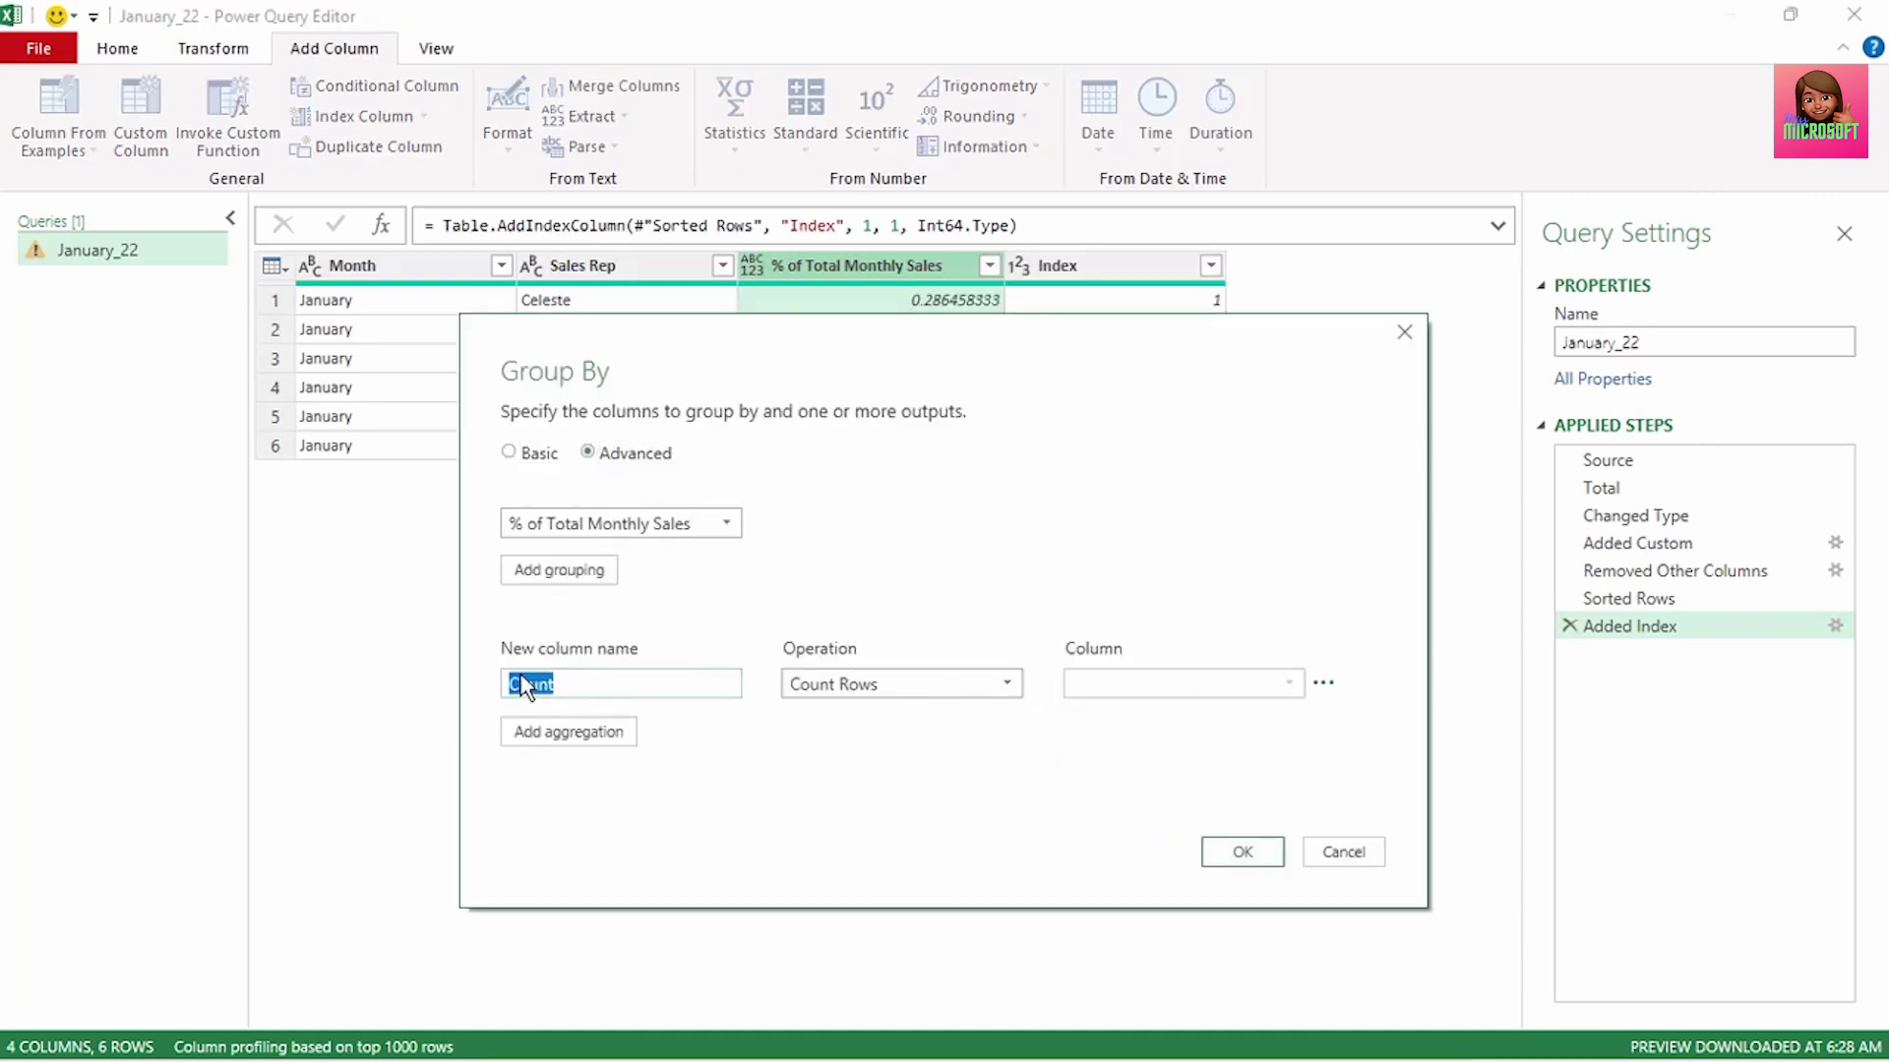
pyautogui.write('Grouped Sales %')
pyautogui.click(1006, 684)
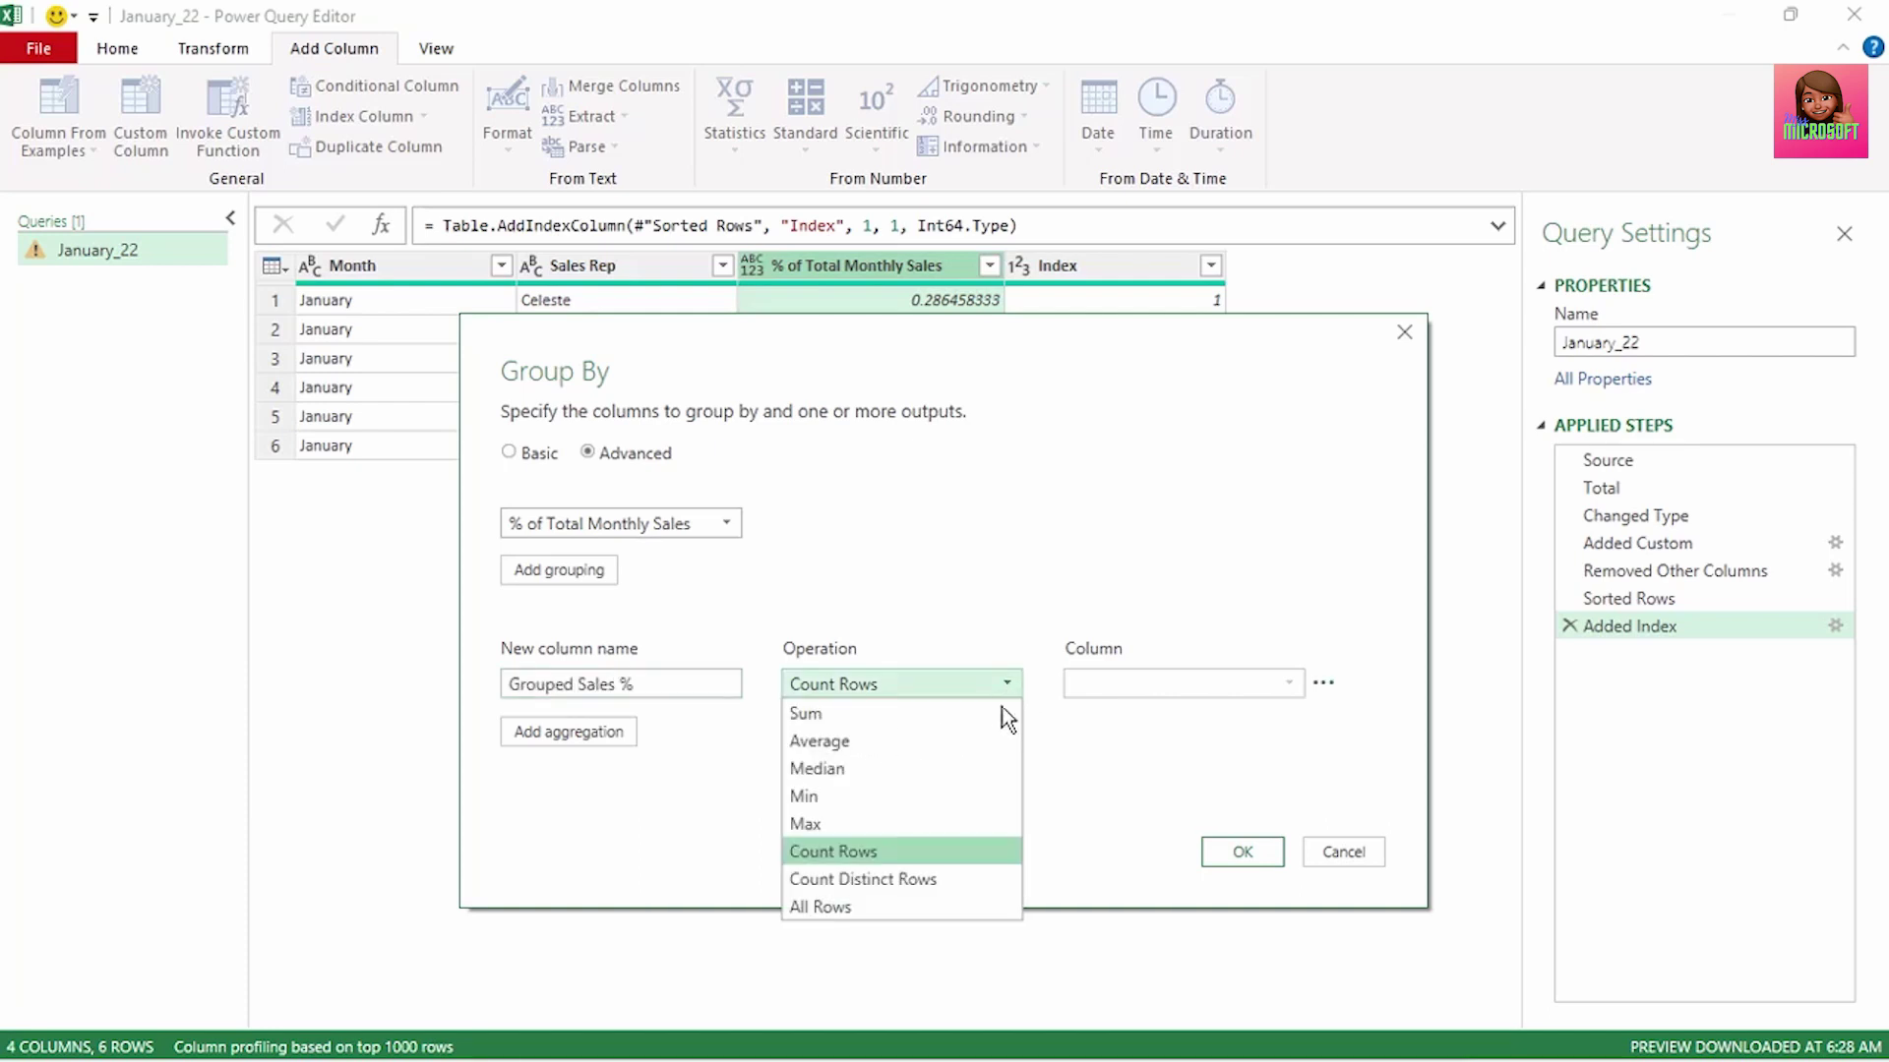
pyautogui.click(878, 906)
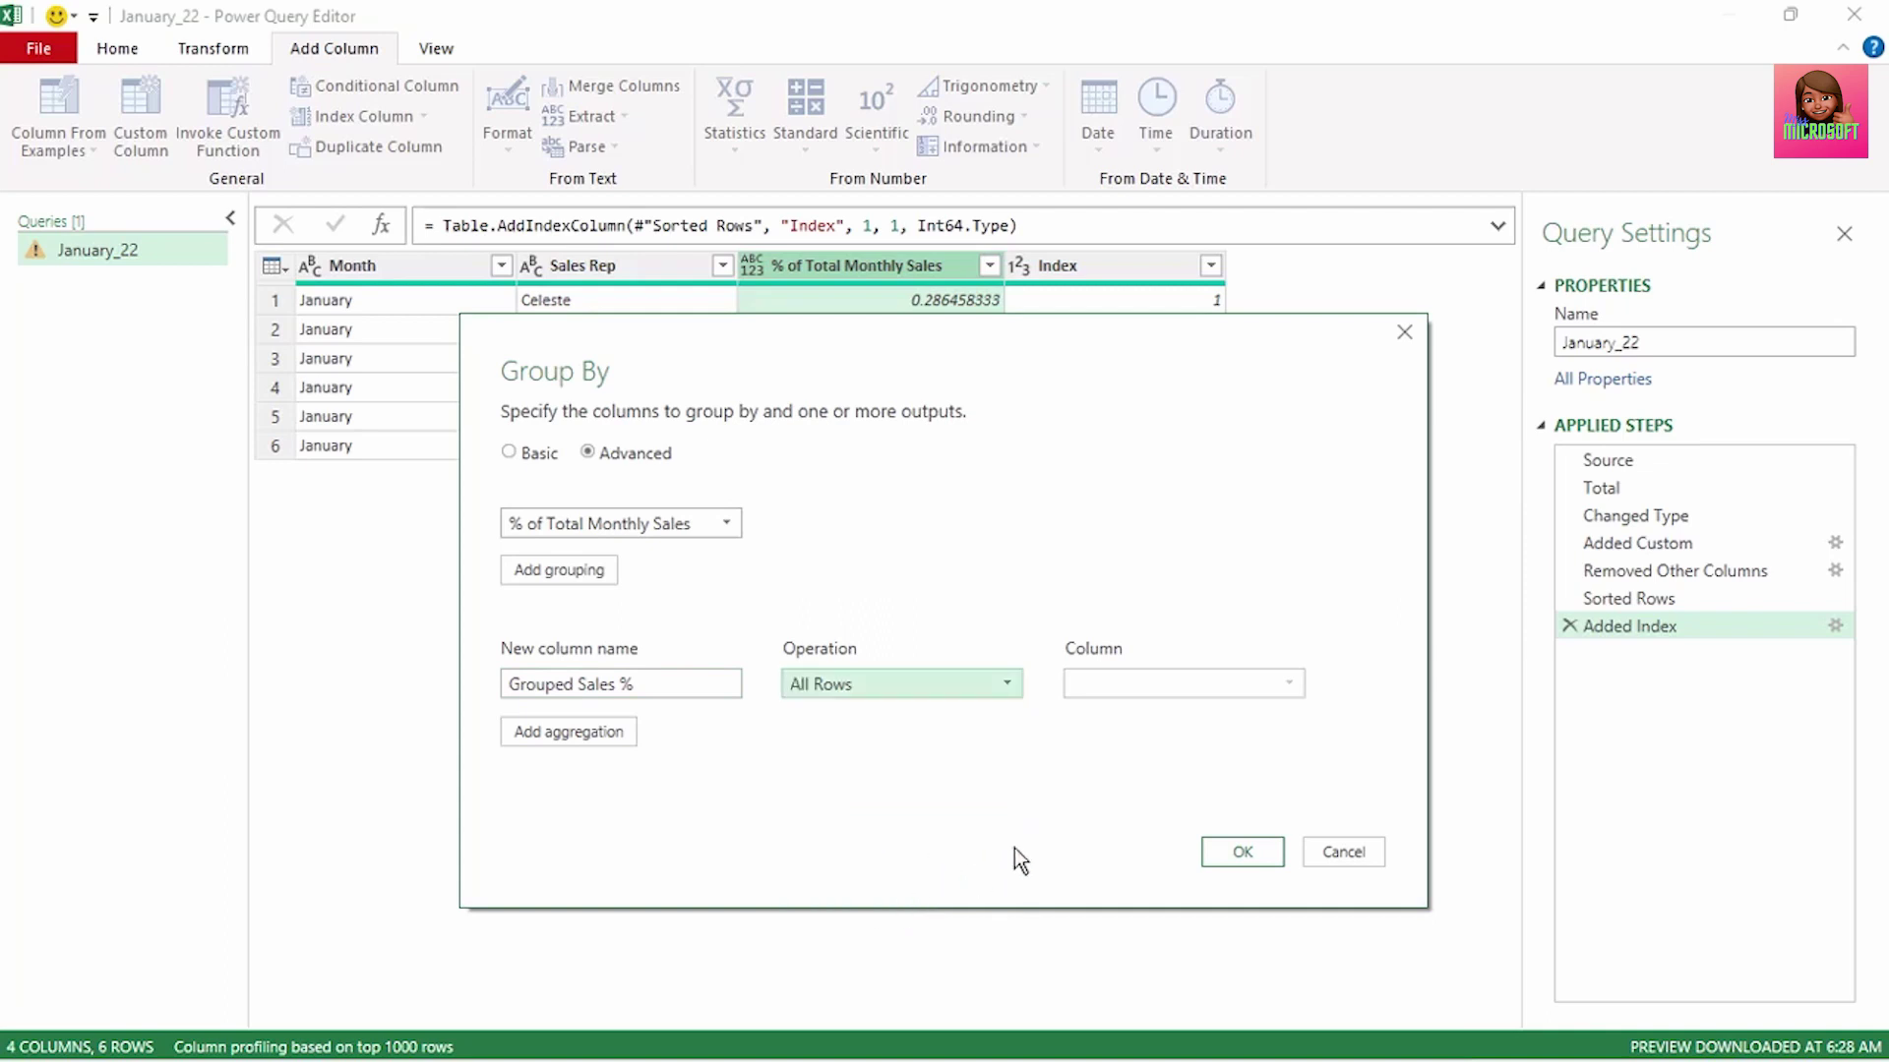
# Step: Add a second aggregation to the grouping, named "Ranking", that takes the Min of the Index column
pyautogui.click(553, 736)
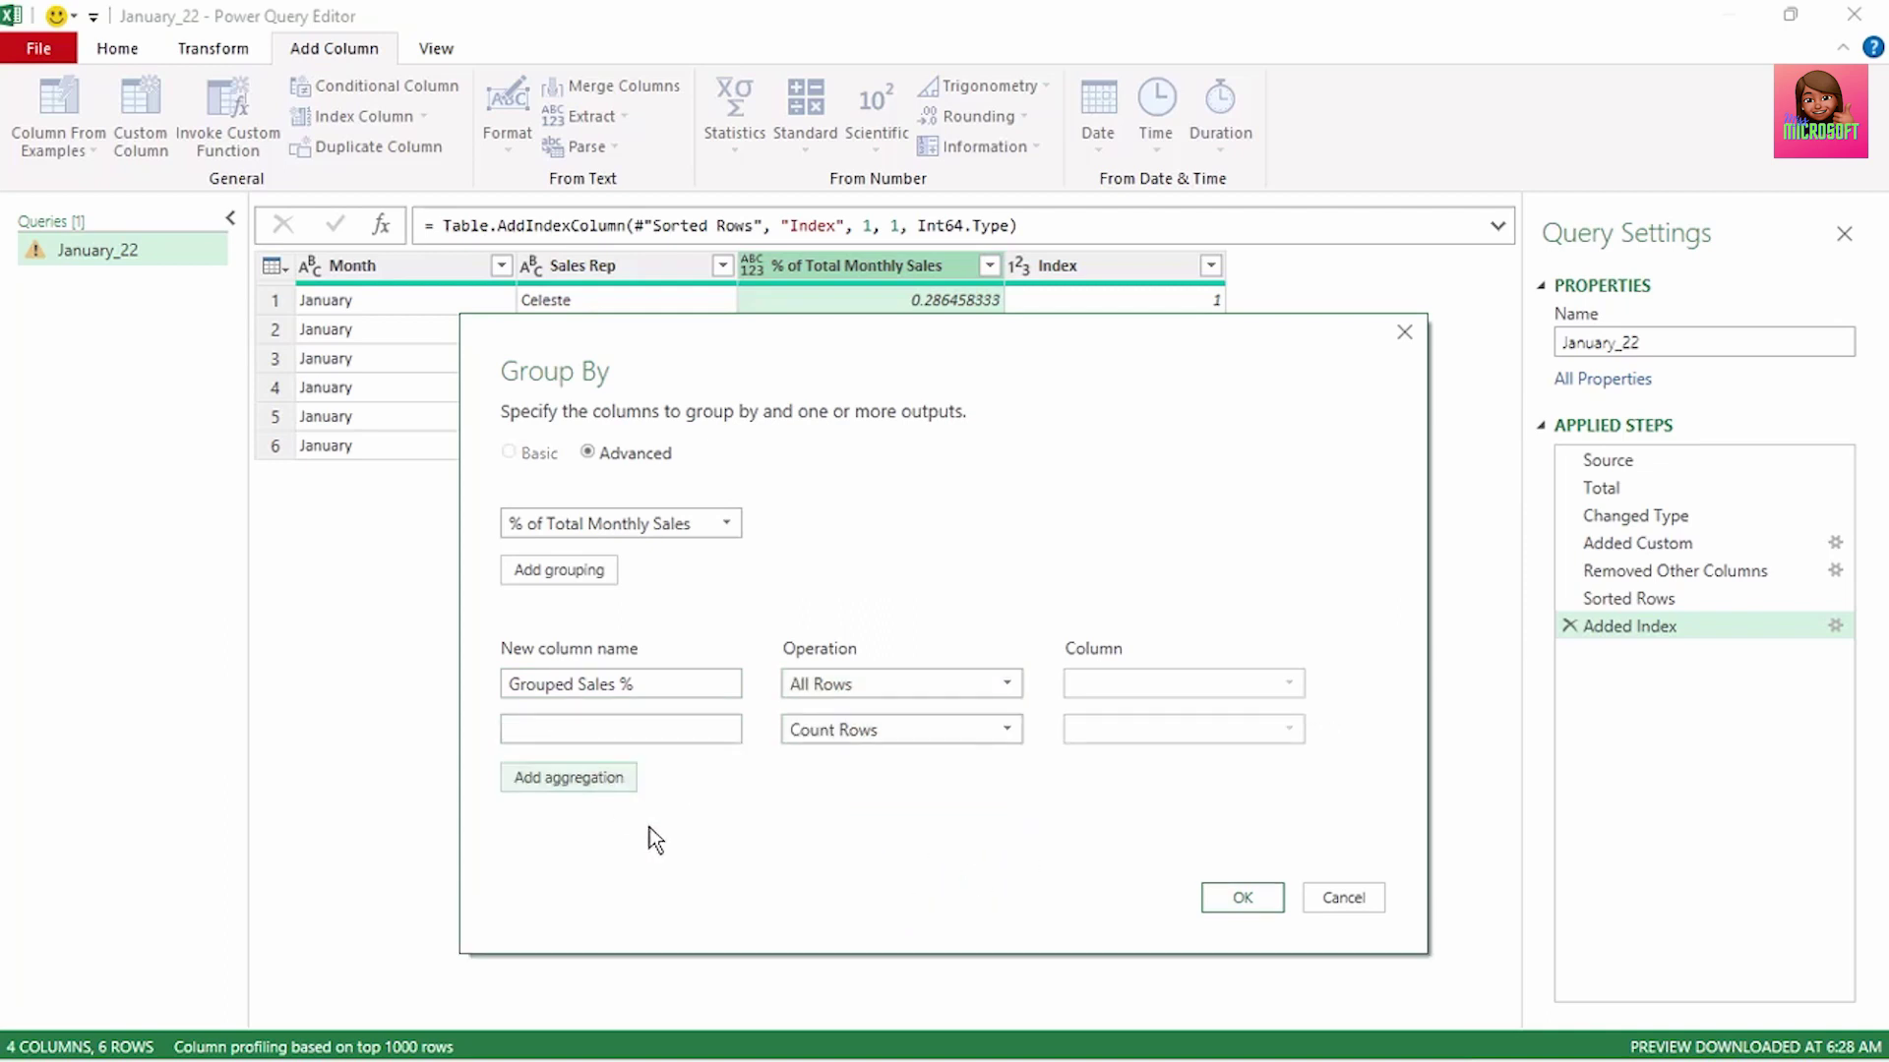
pyautogui.write('Ranking')
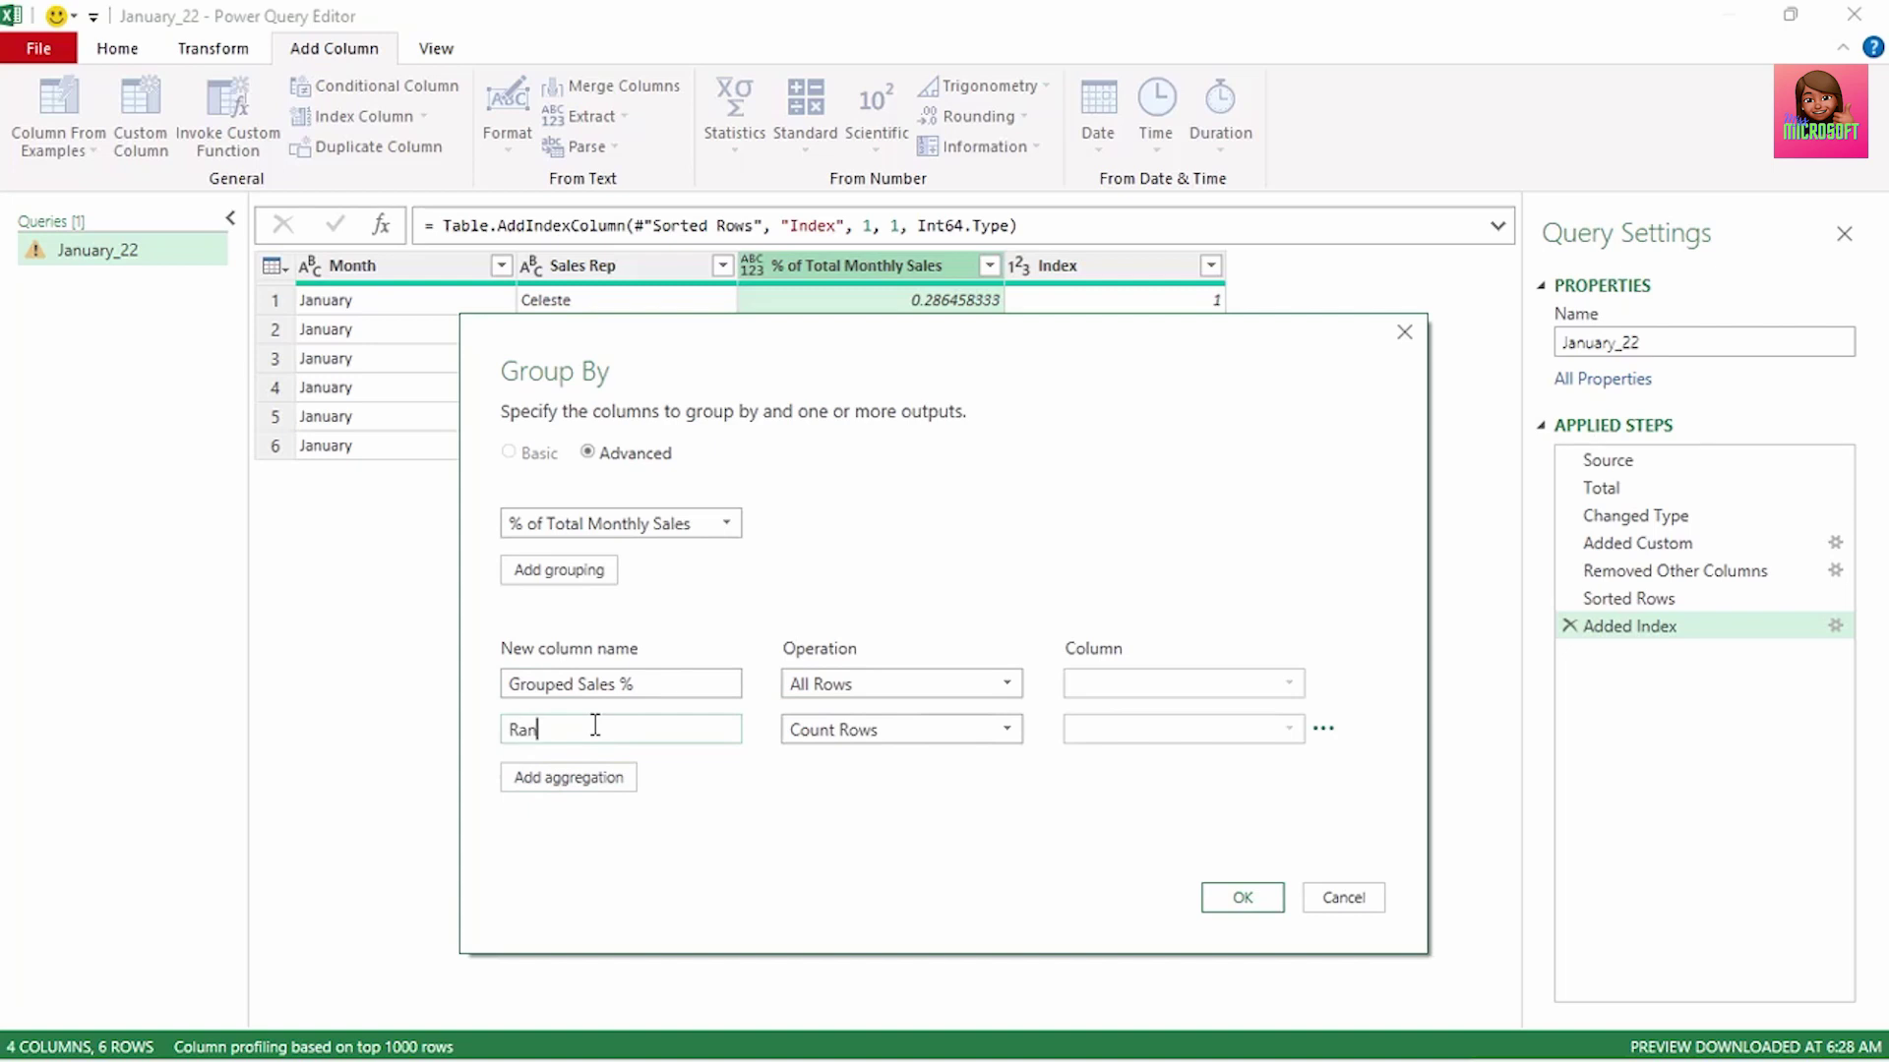
pyautogui.click(944, 736)
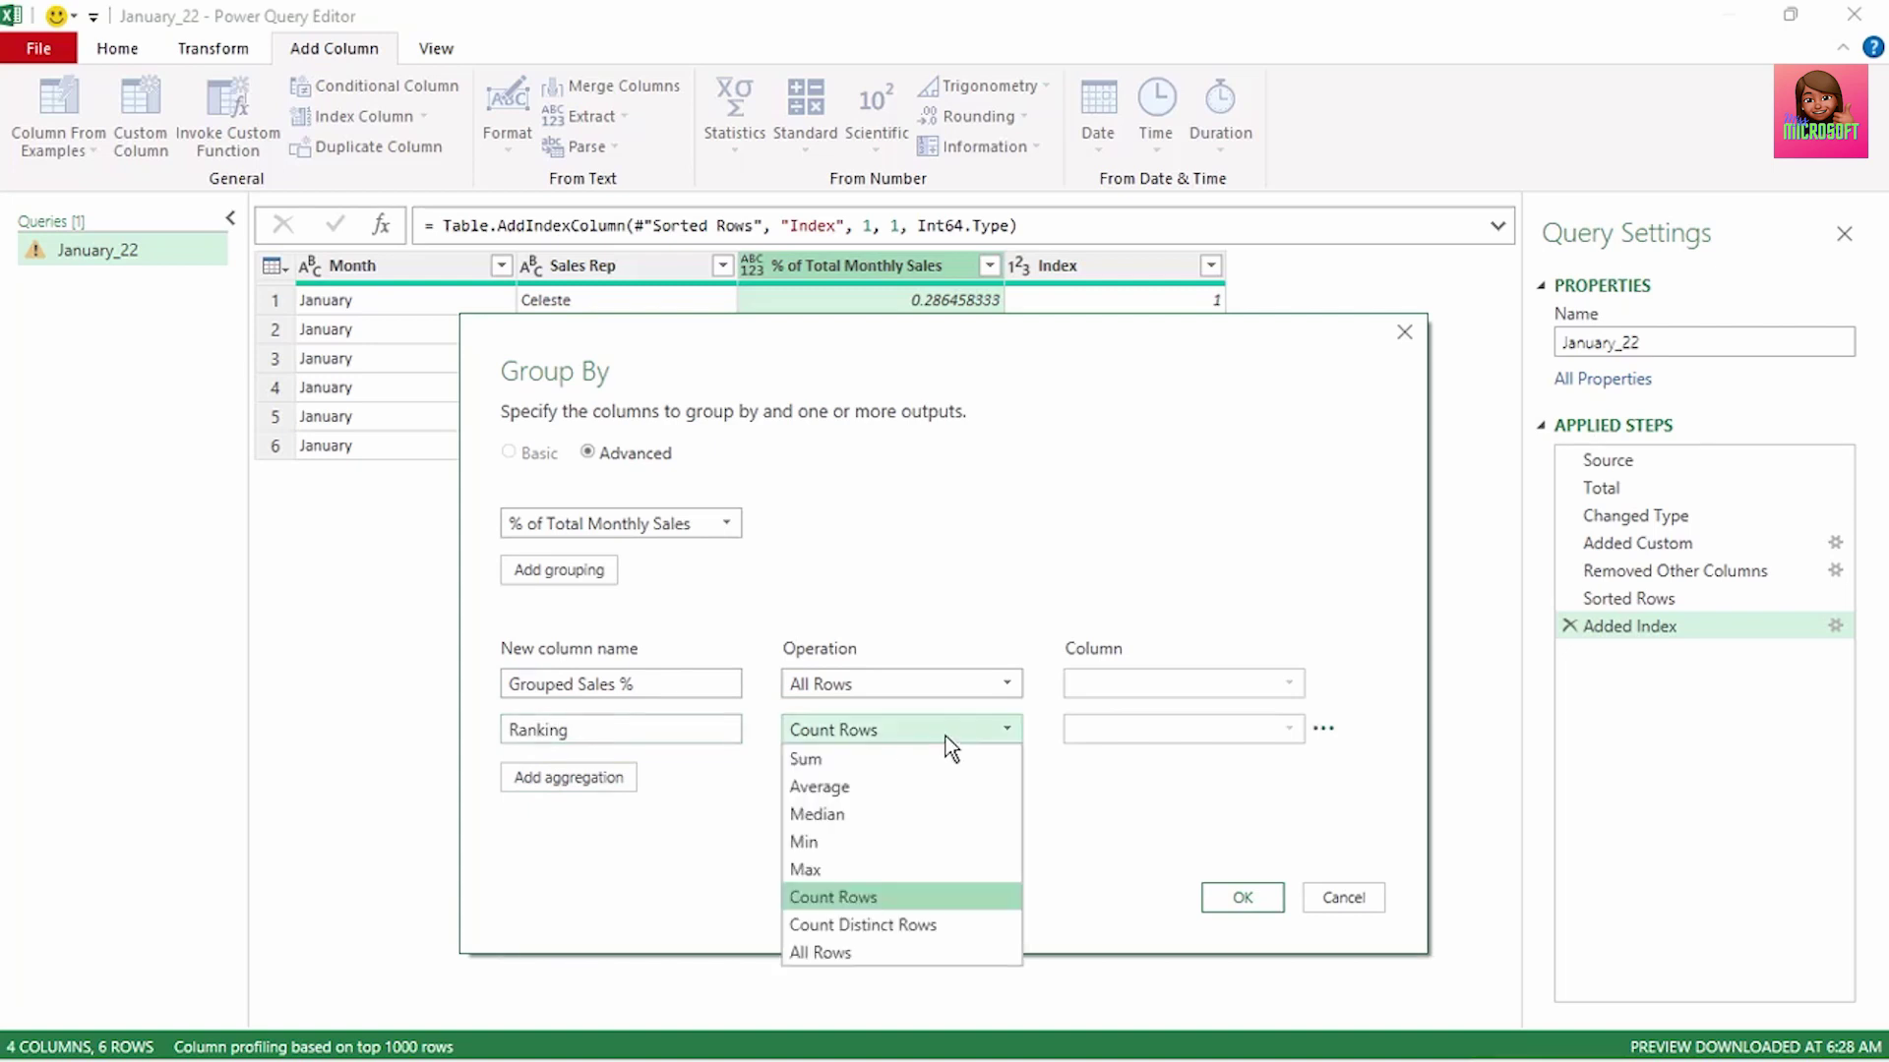
pyautogui.click(923, 852)
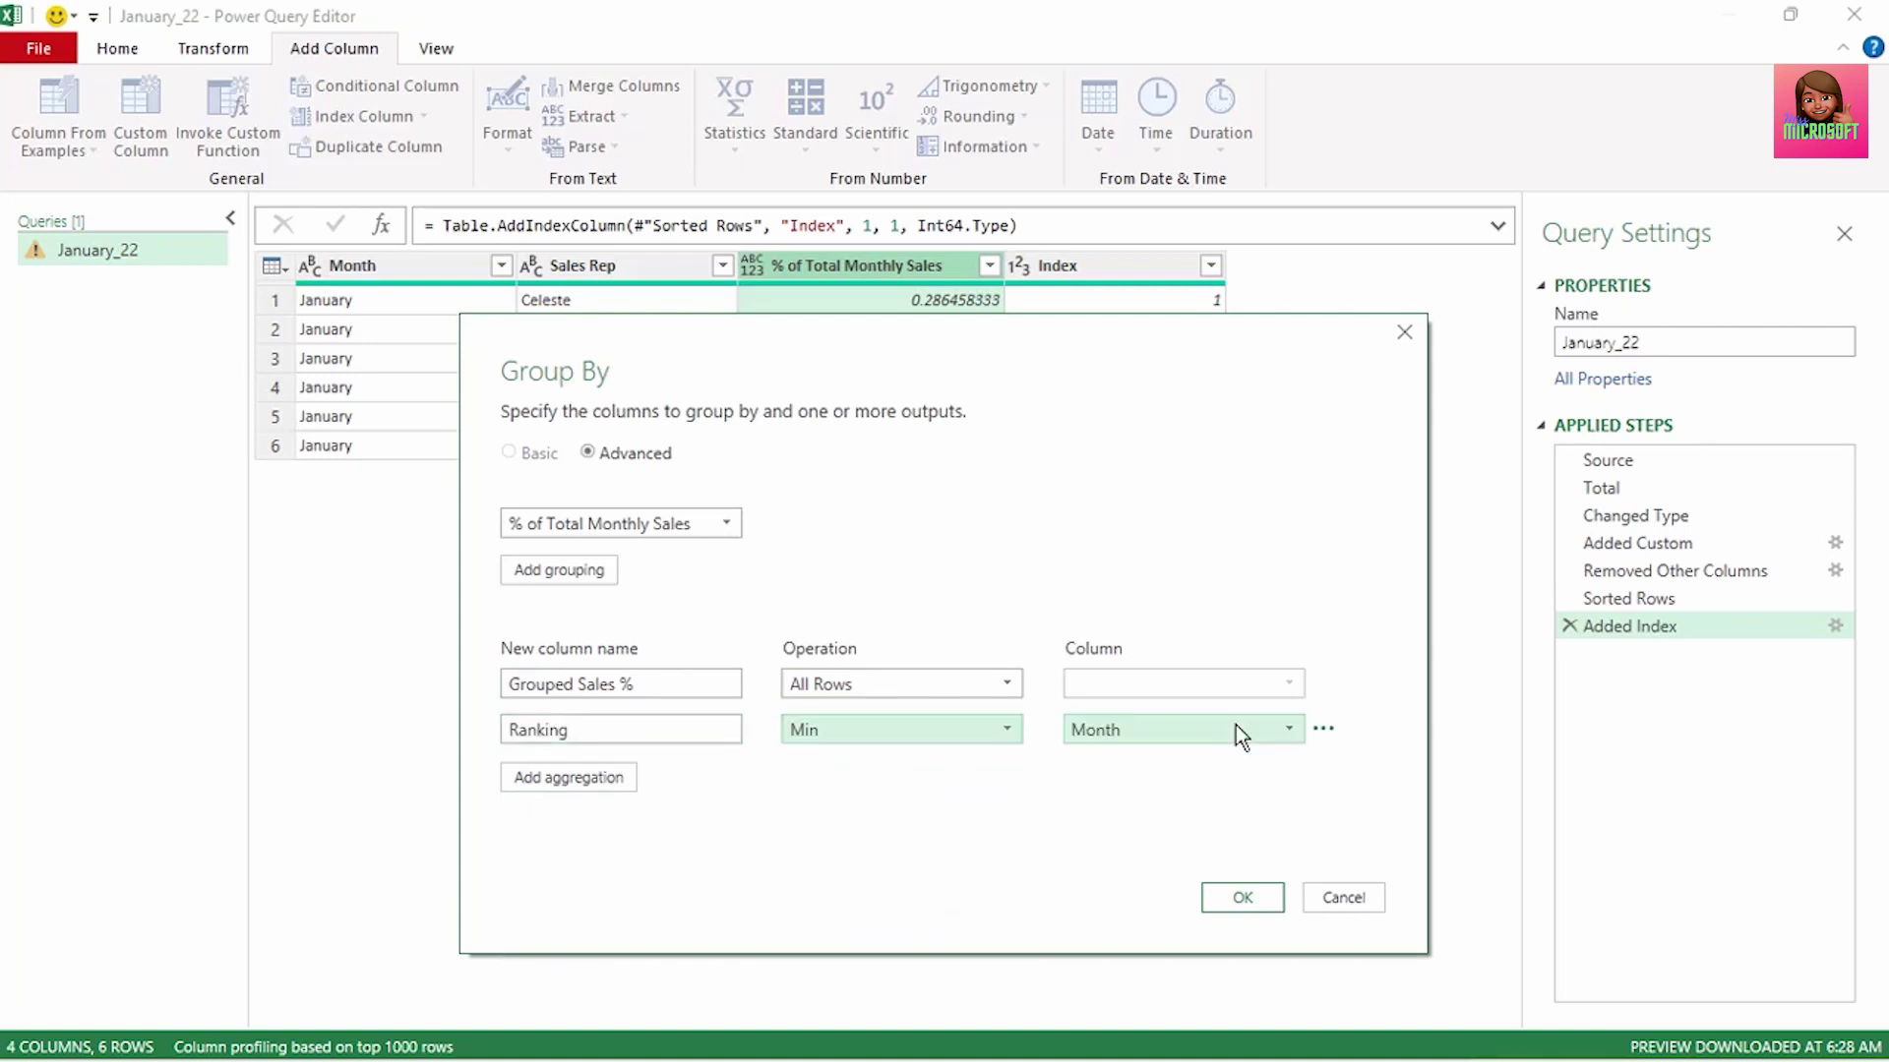
pyautogui.click(1236, 726)
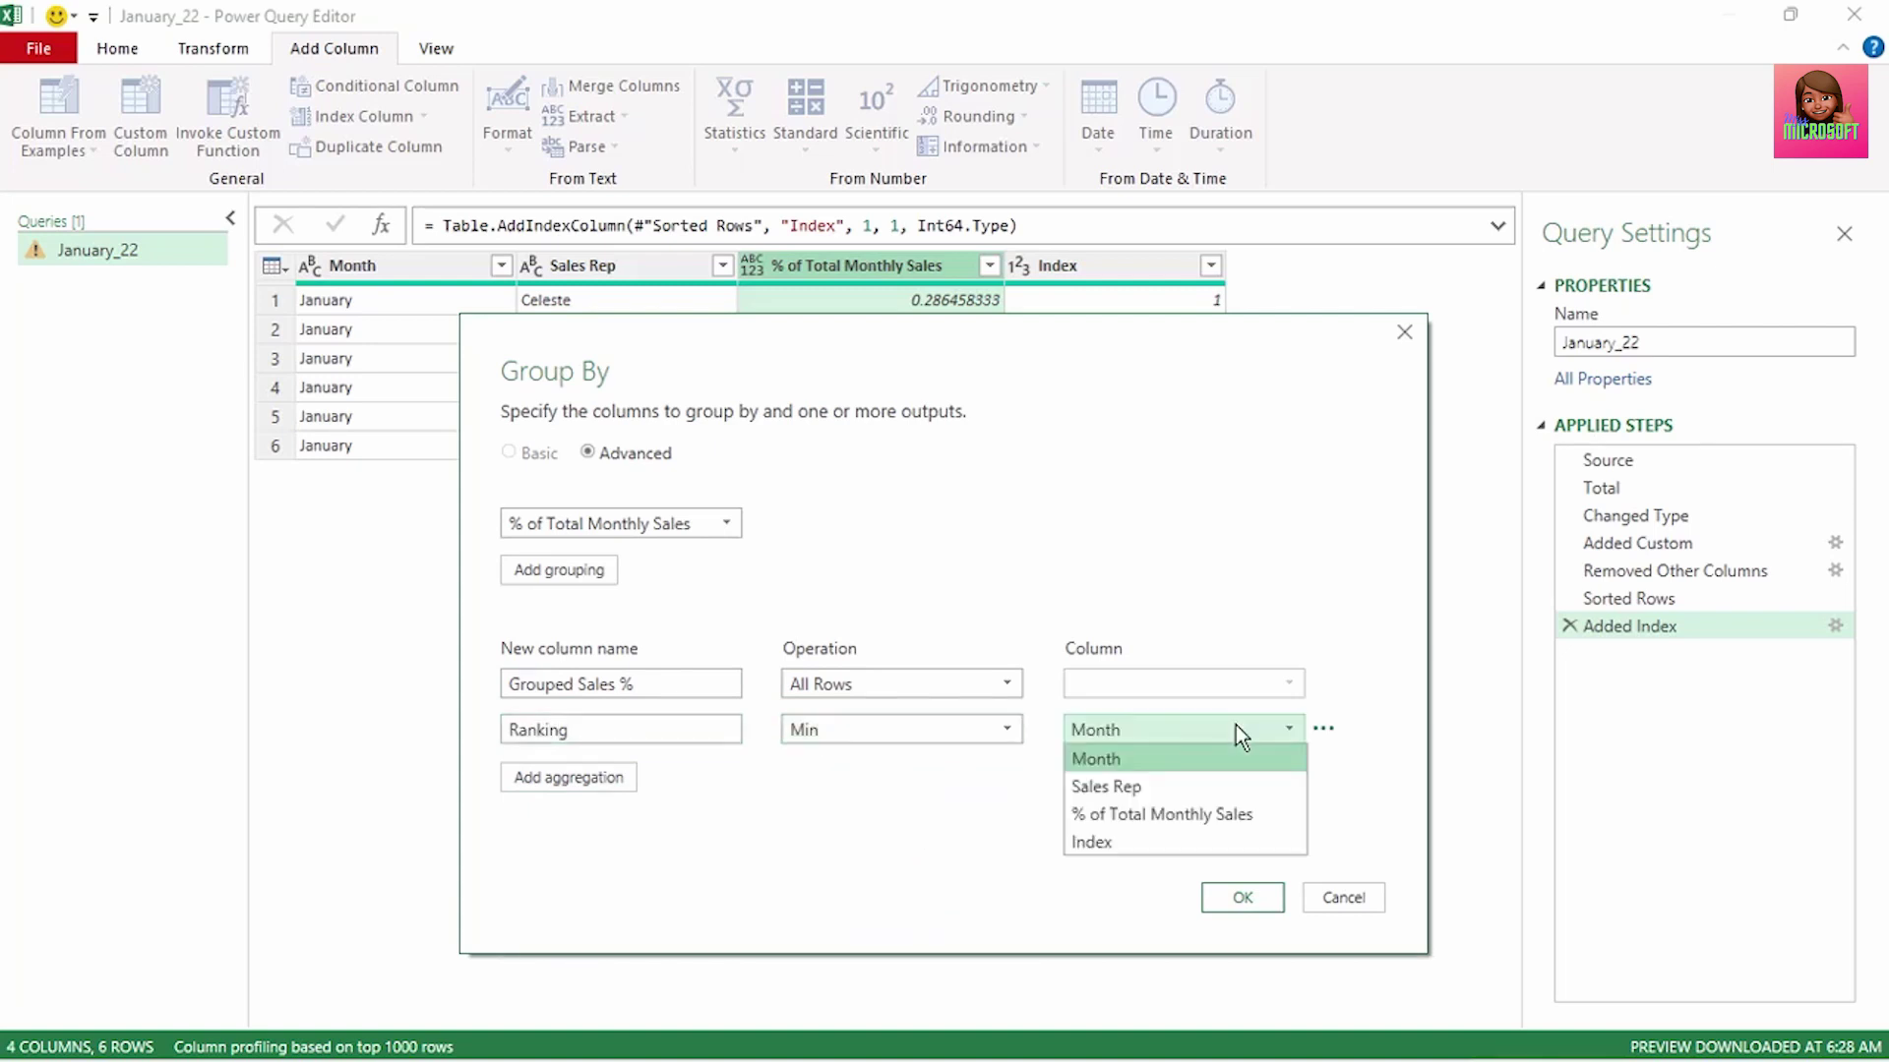
pyautogui.click(1212, 844)
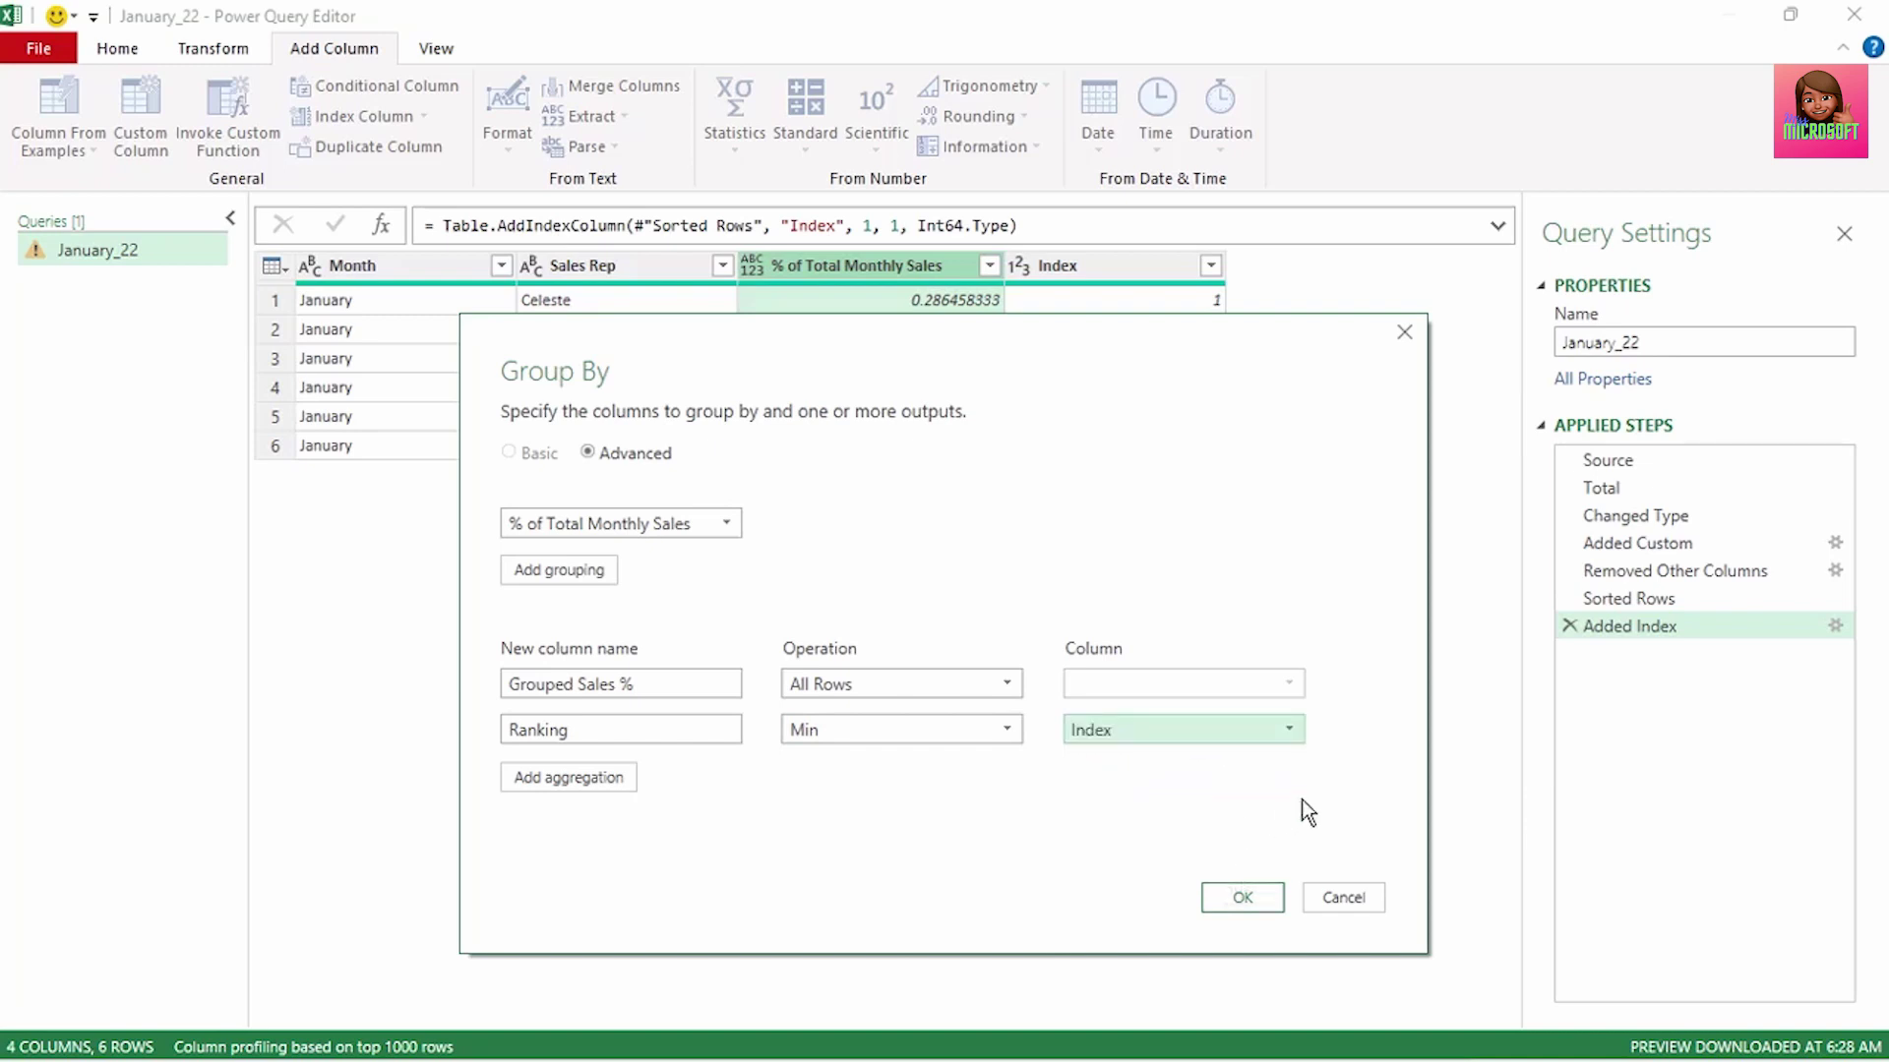
# Step: Apply the Group By, compare its rows with the Source step, and inspect the nested tables of the first two groups
pyautogui.click(1242, 898)
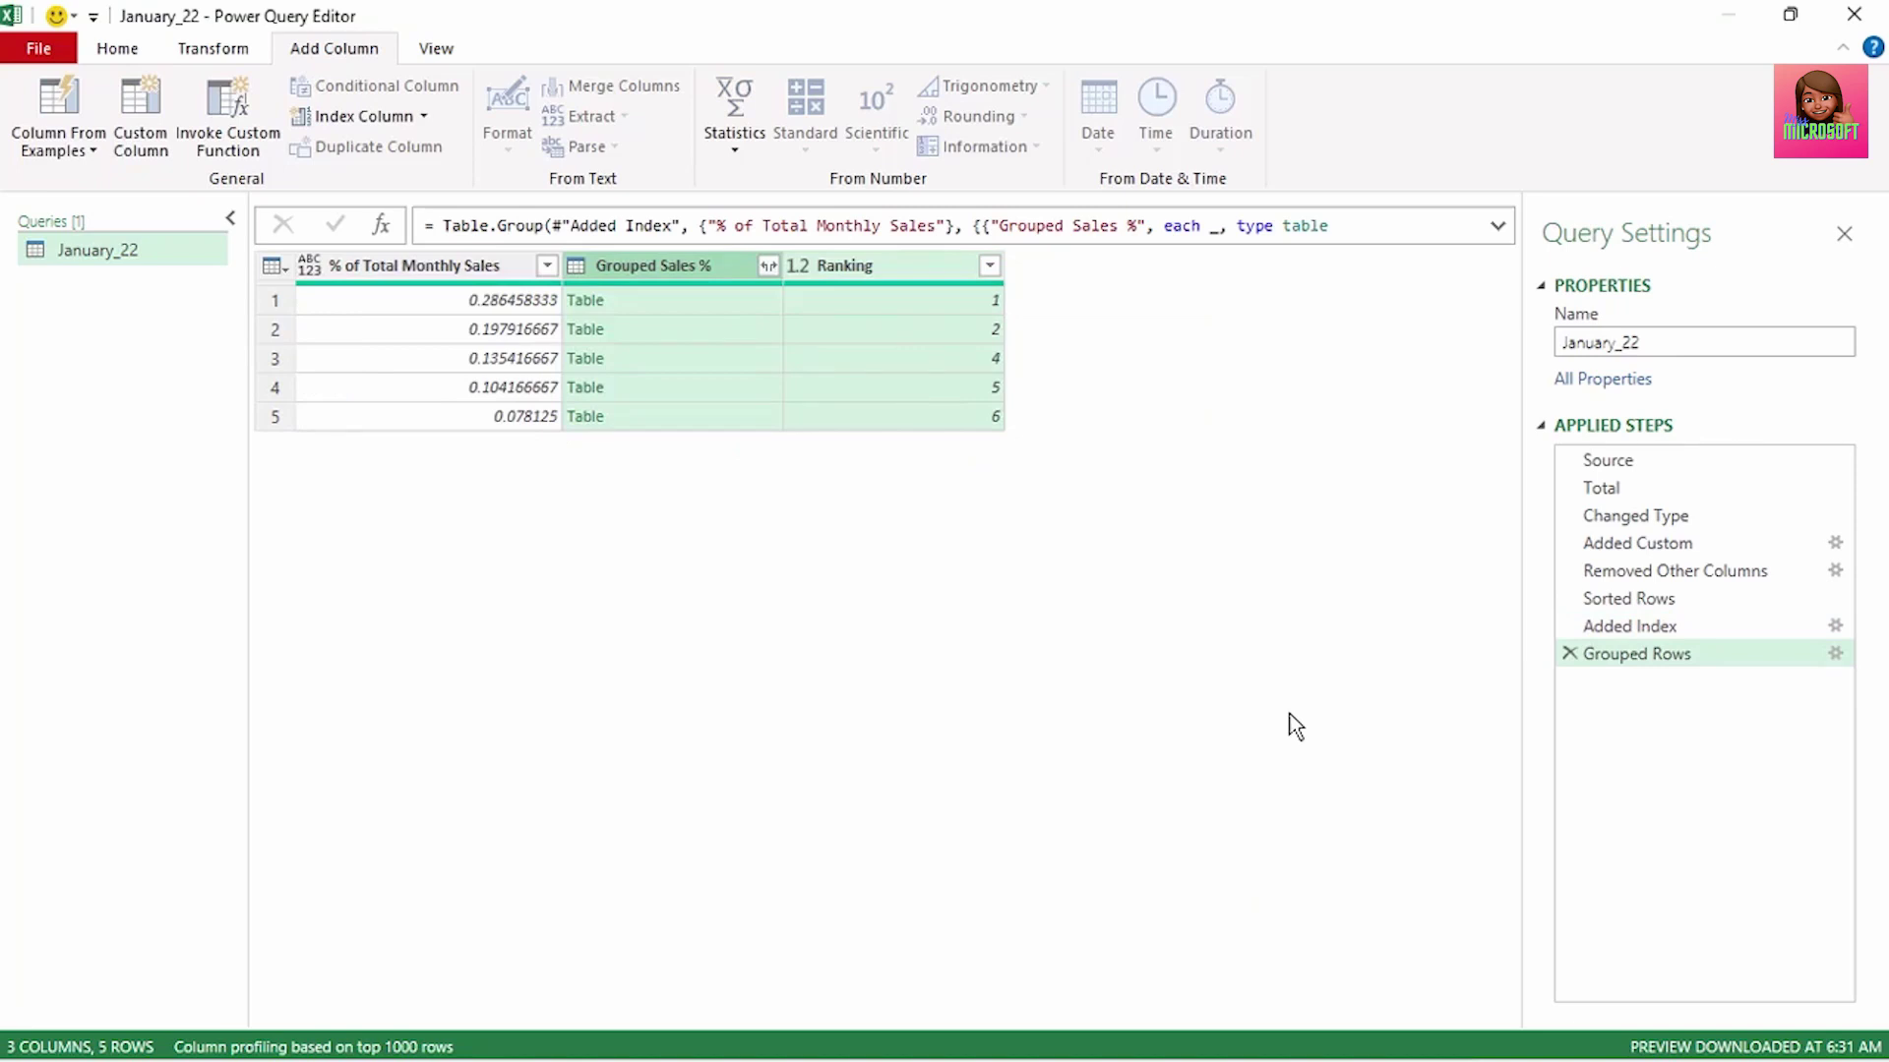
pyautogui.click(1632, 464)
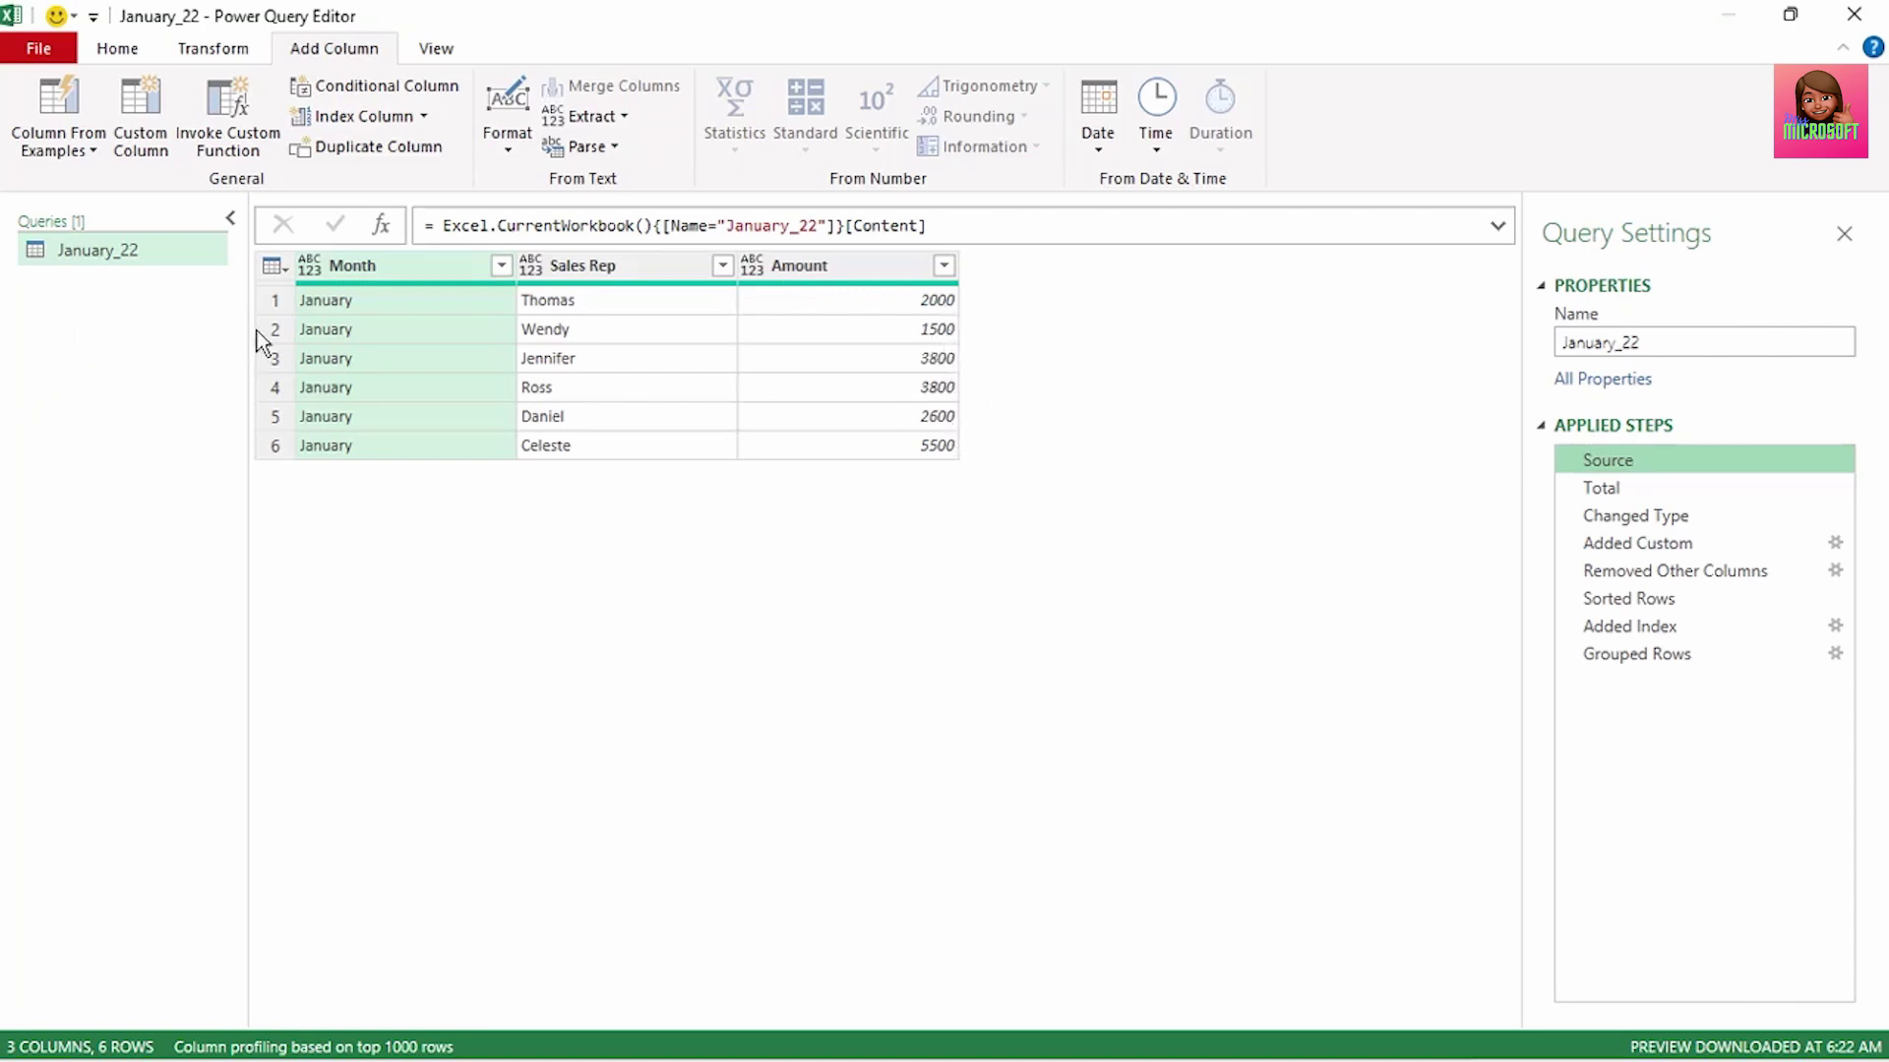
pyautogui.click(1688, 657)
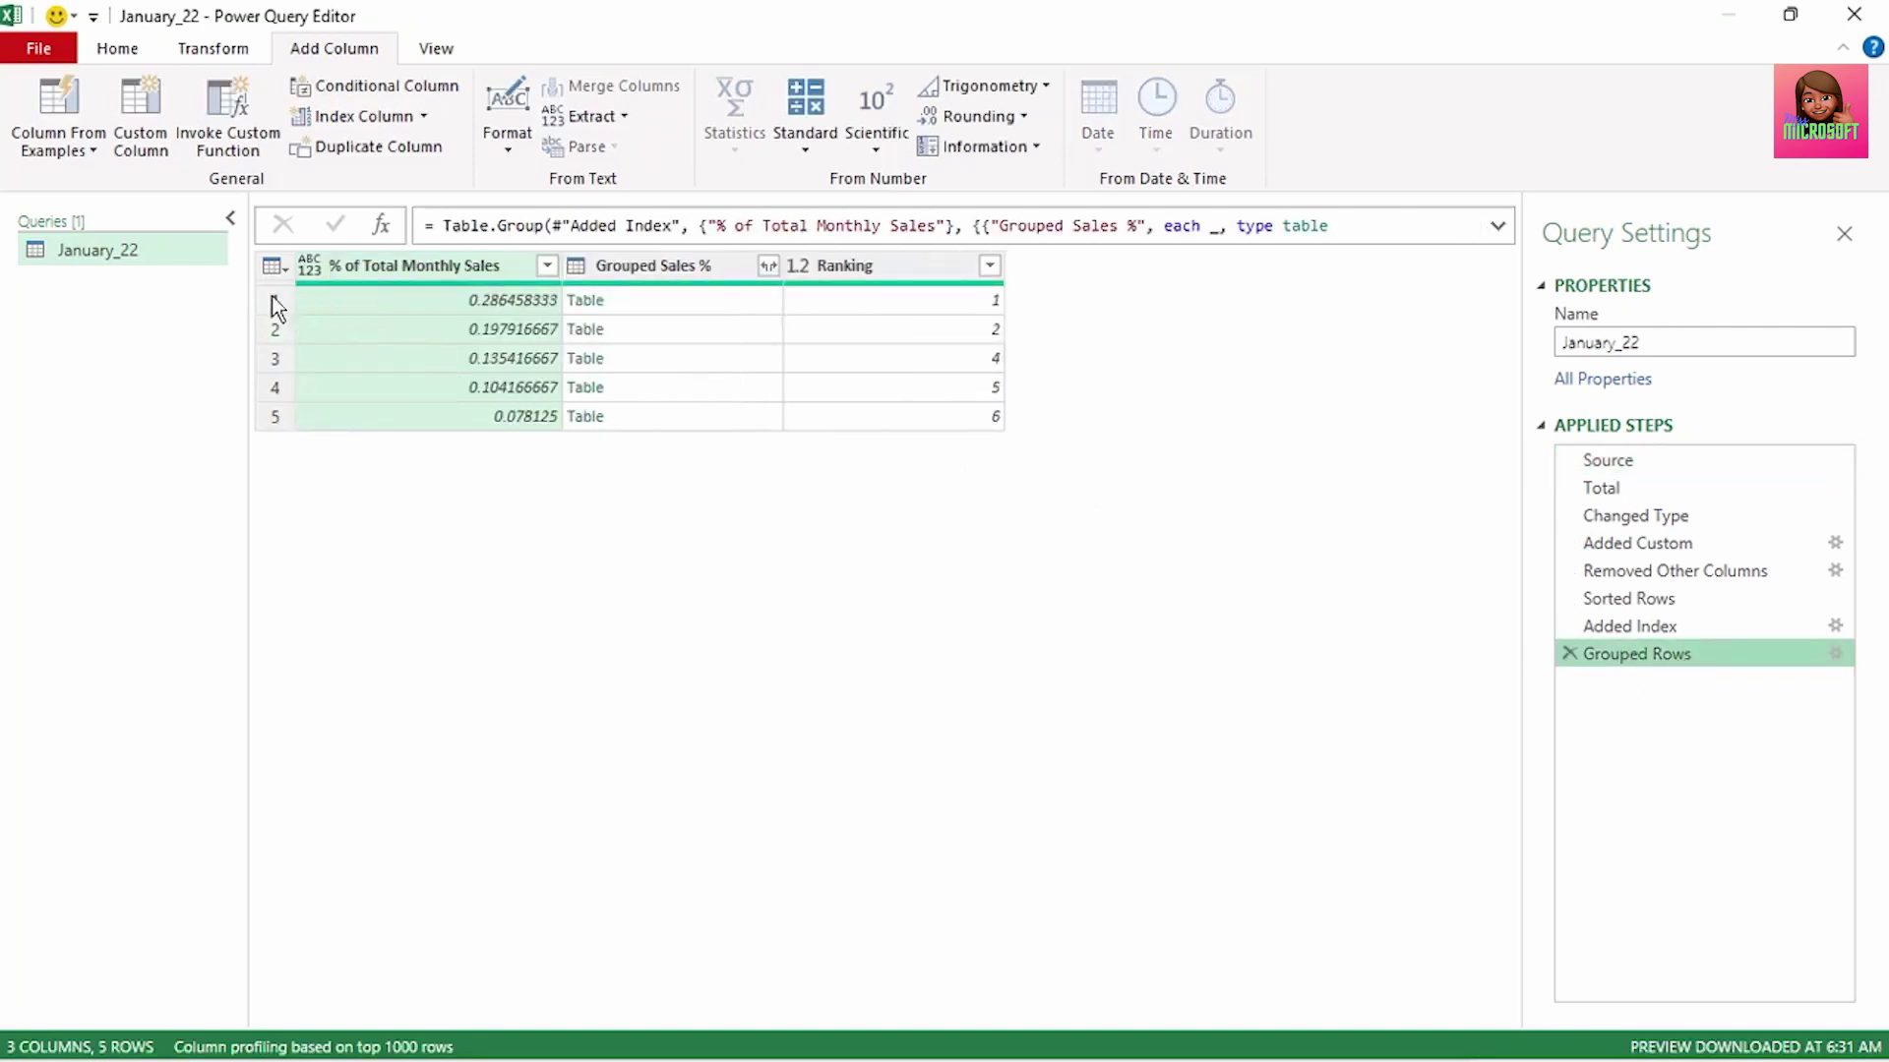
pyautogui.click(674, 307)
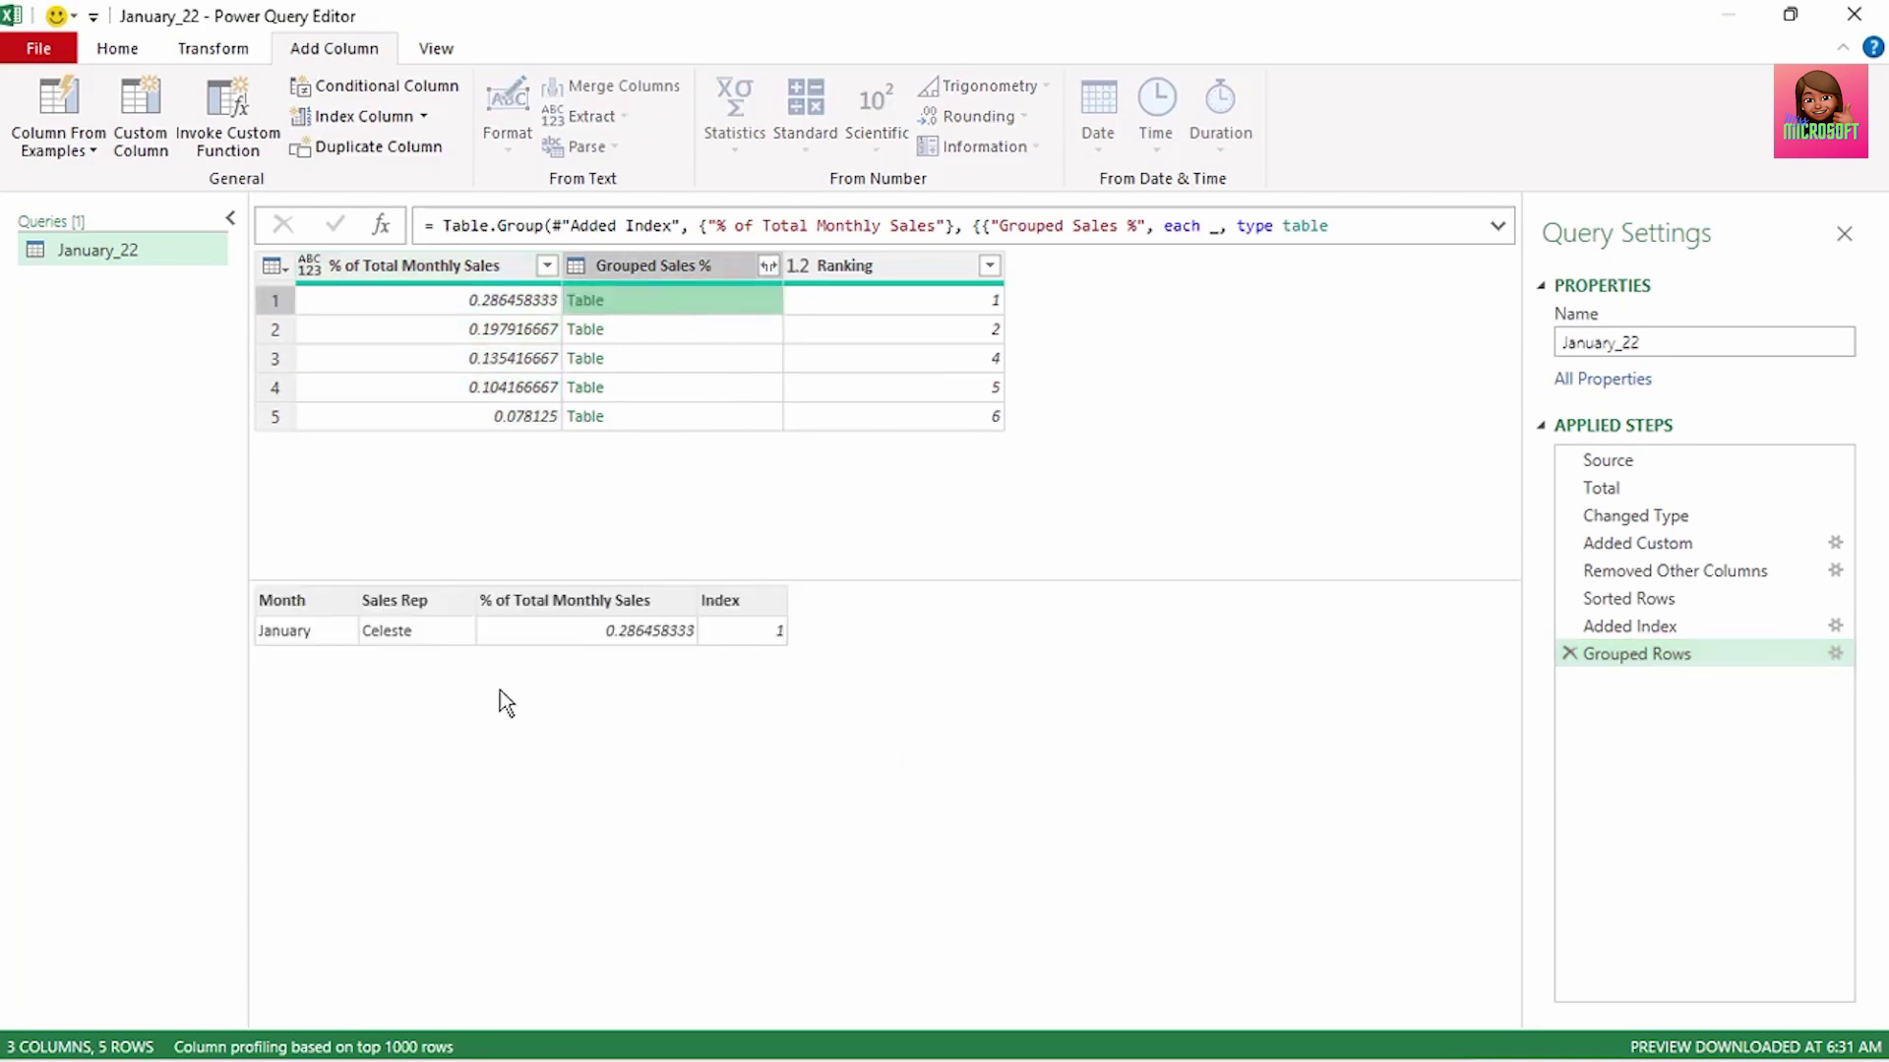
pyautogui.click(759, 332)
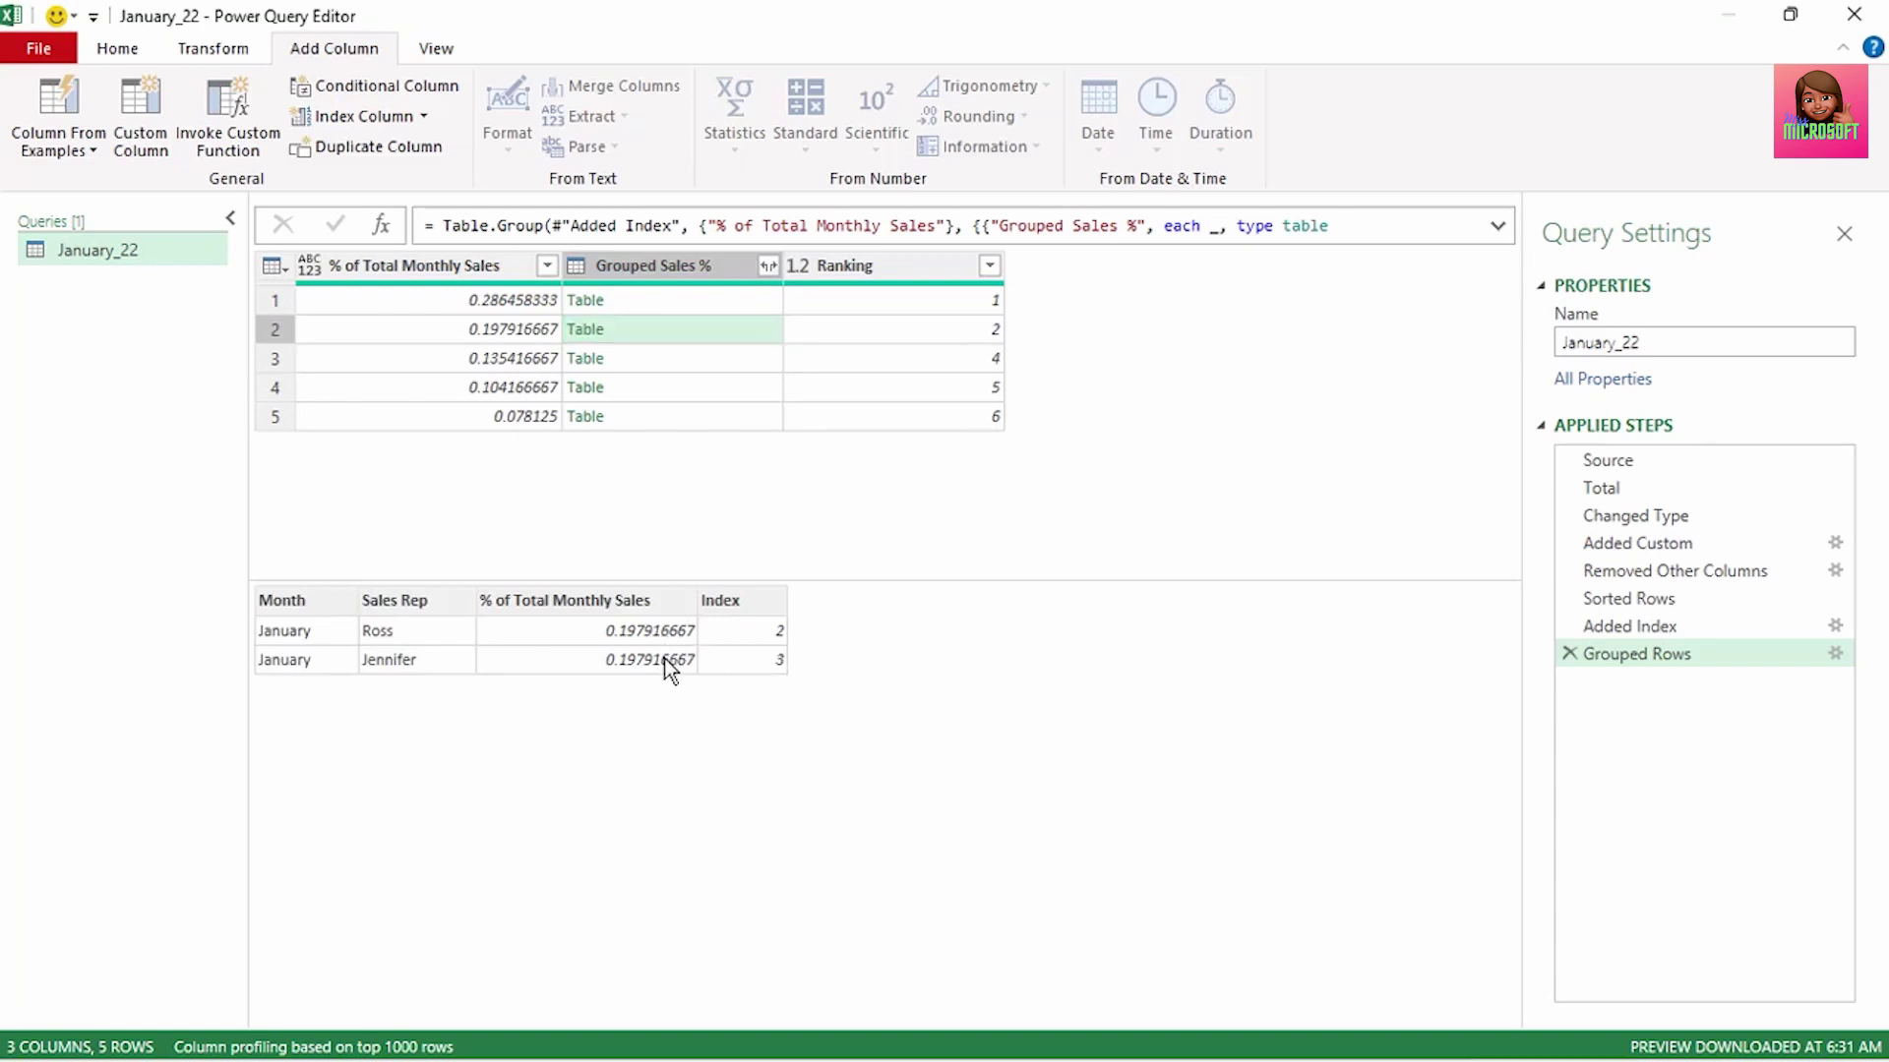
pyautogui.click(990, 339)
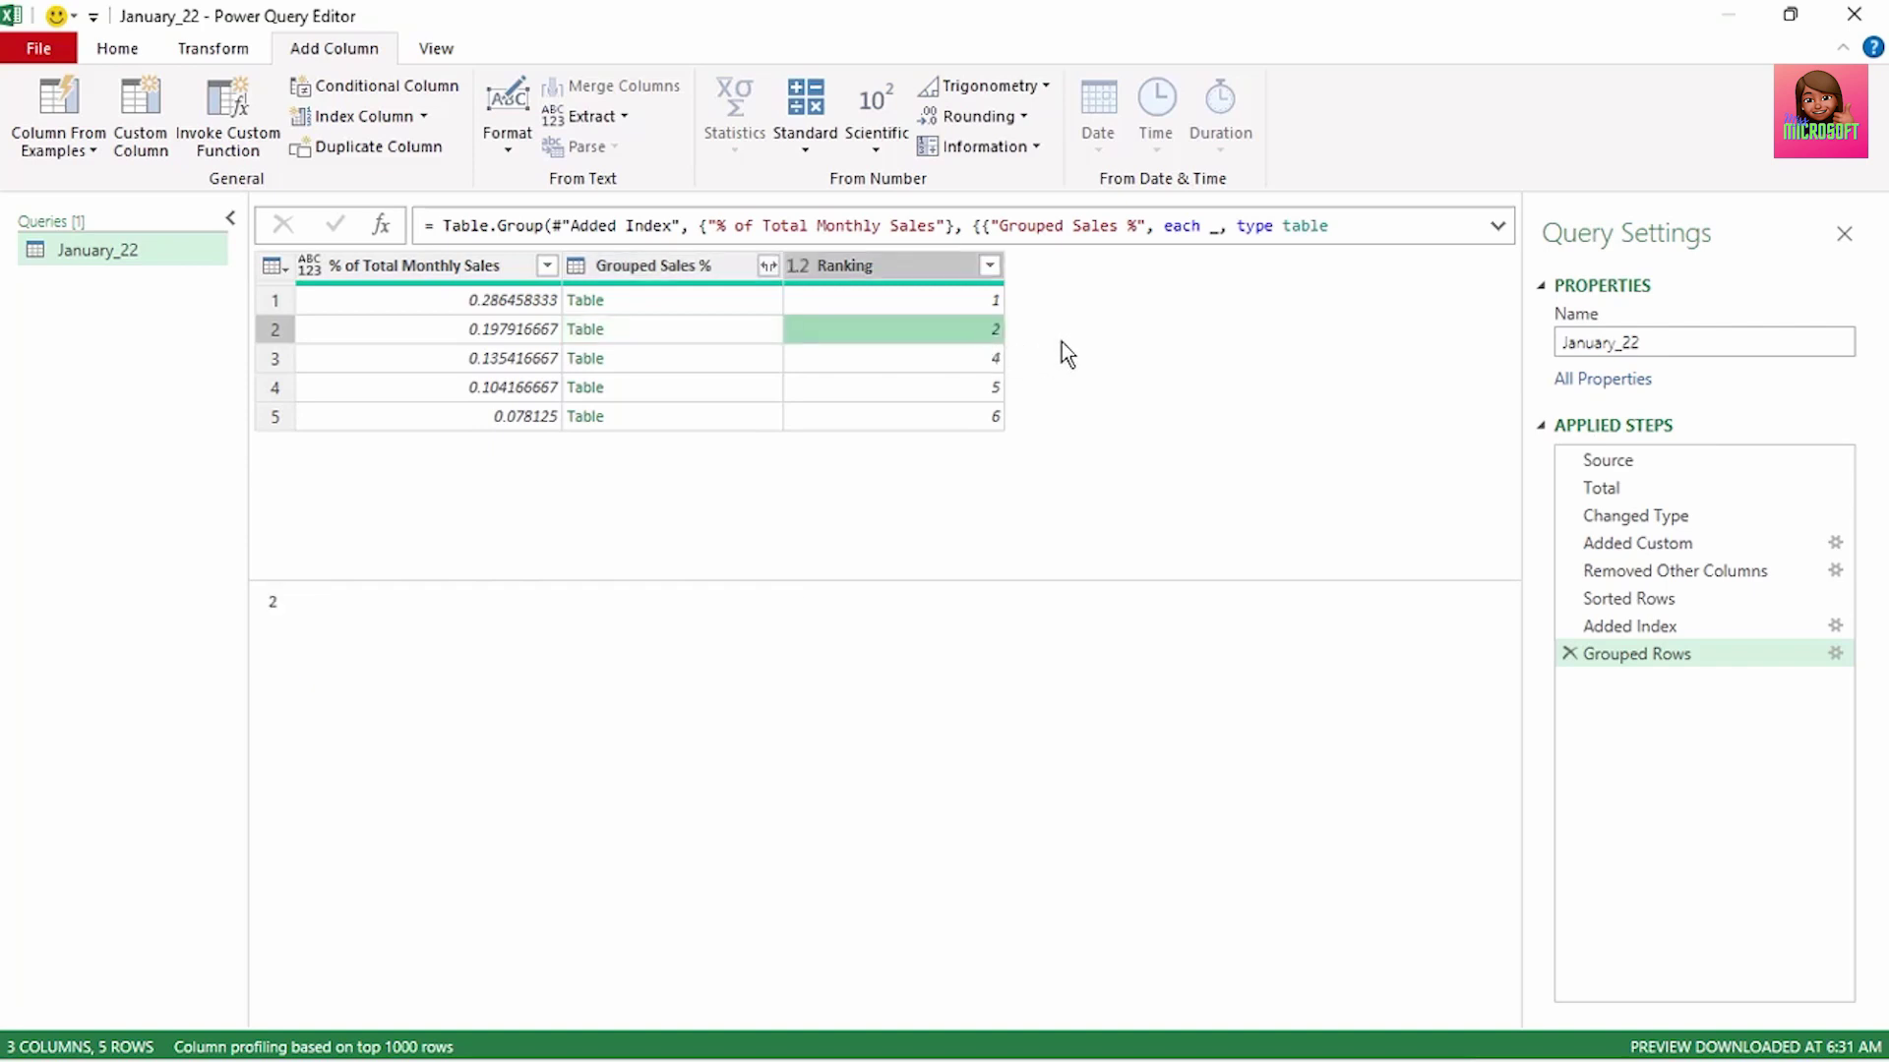
# Step: Expand Grouped Sales % to only Month and Sales Rep without the original column name prefix, and check the Ranking of the tied reps
pyautogui.click(769, 266)
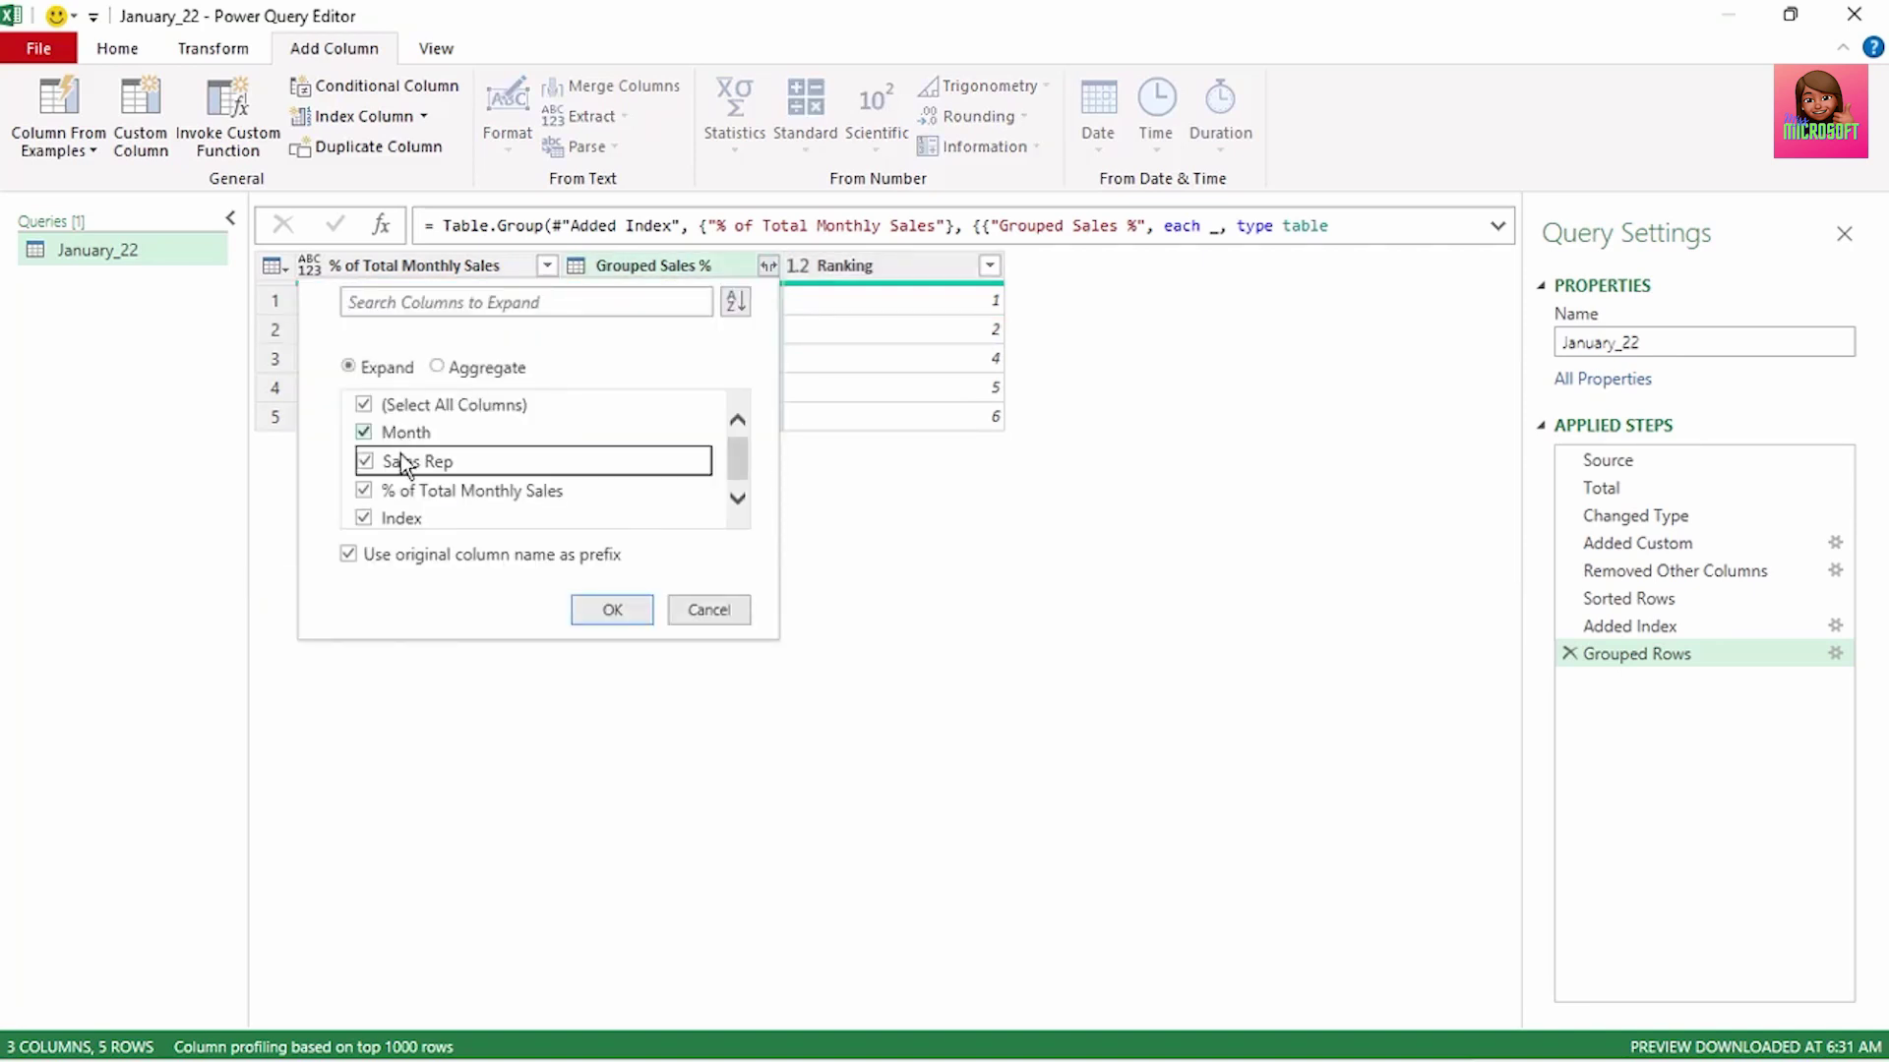
pyautogui.click(365, 490)
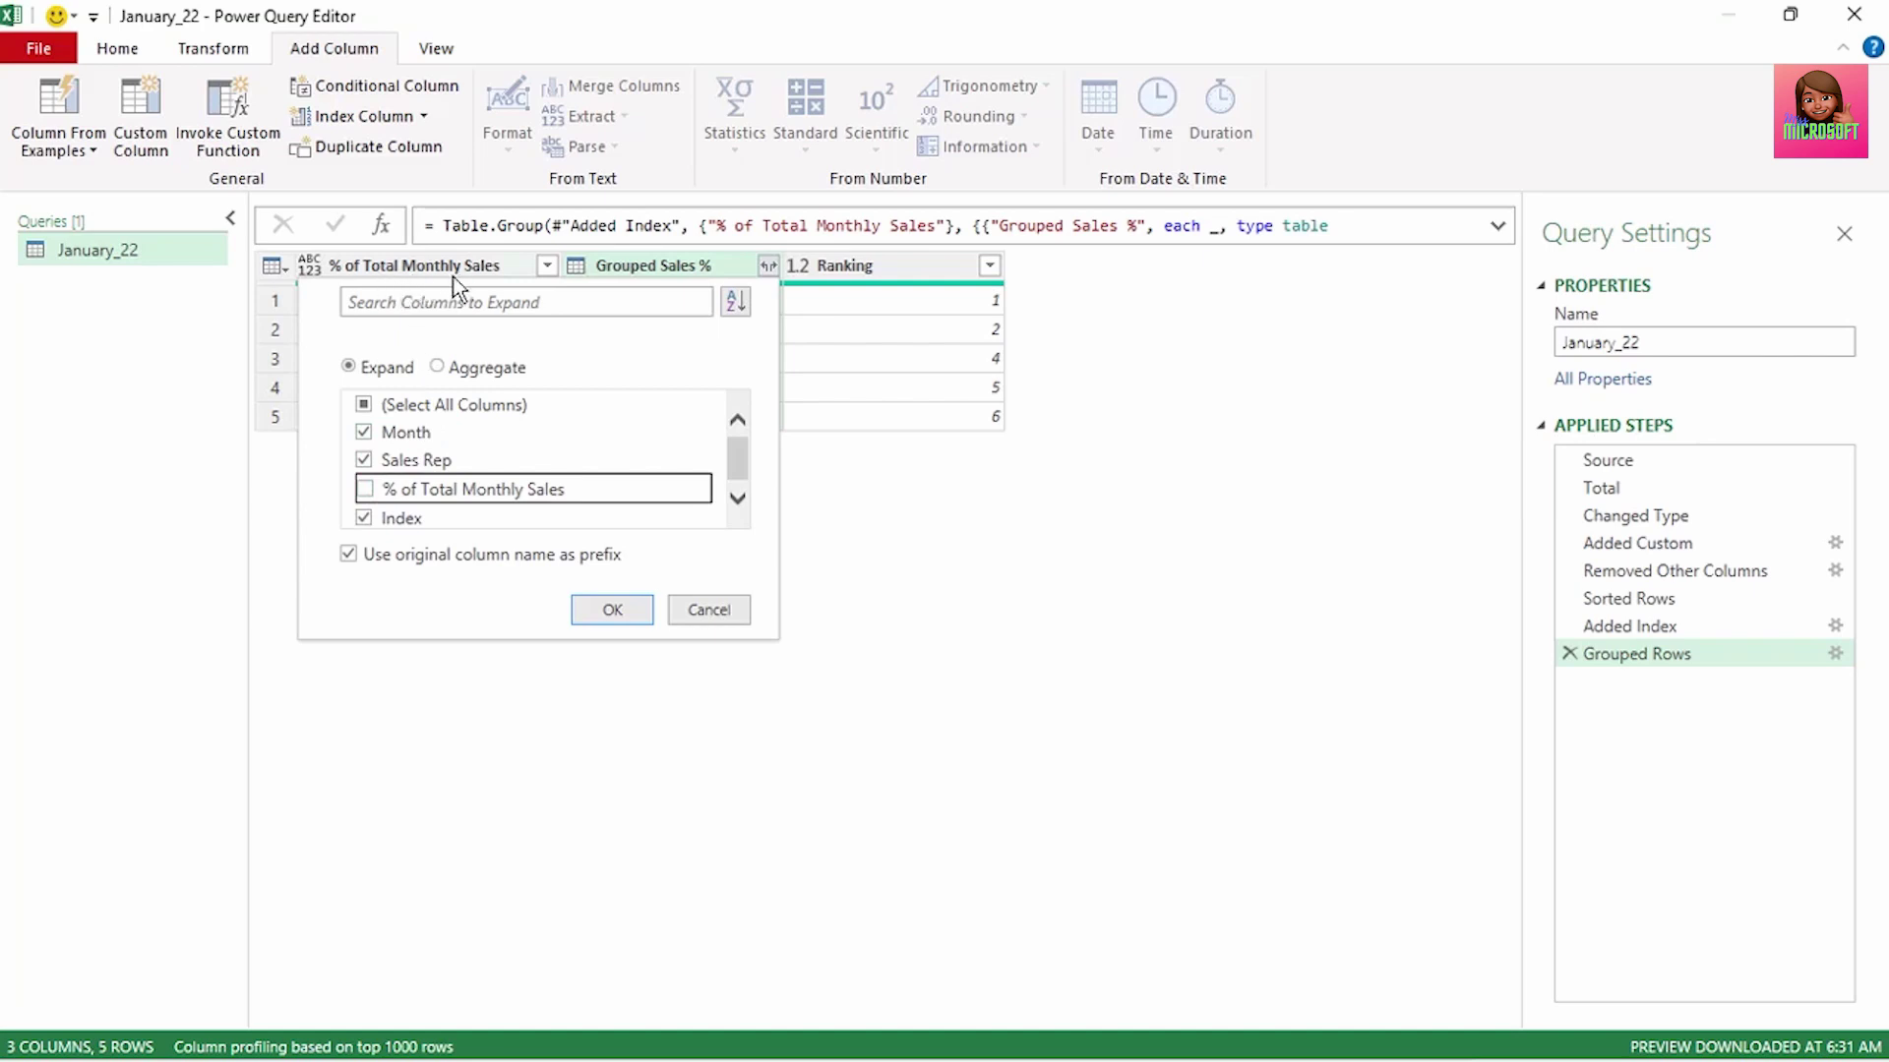
pyautogui.click(367, 519)
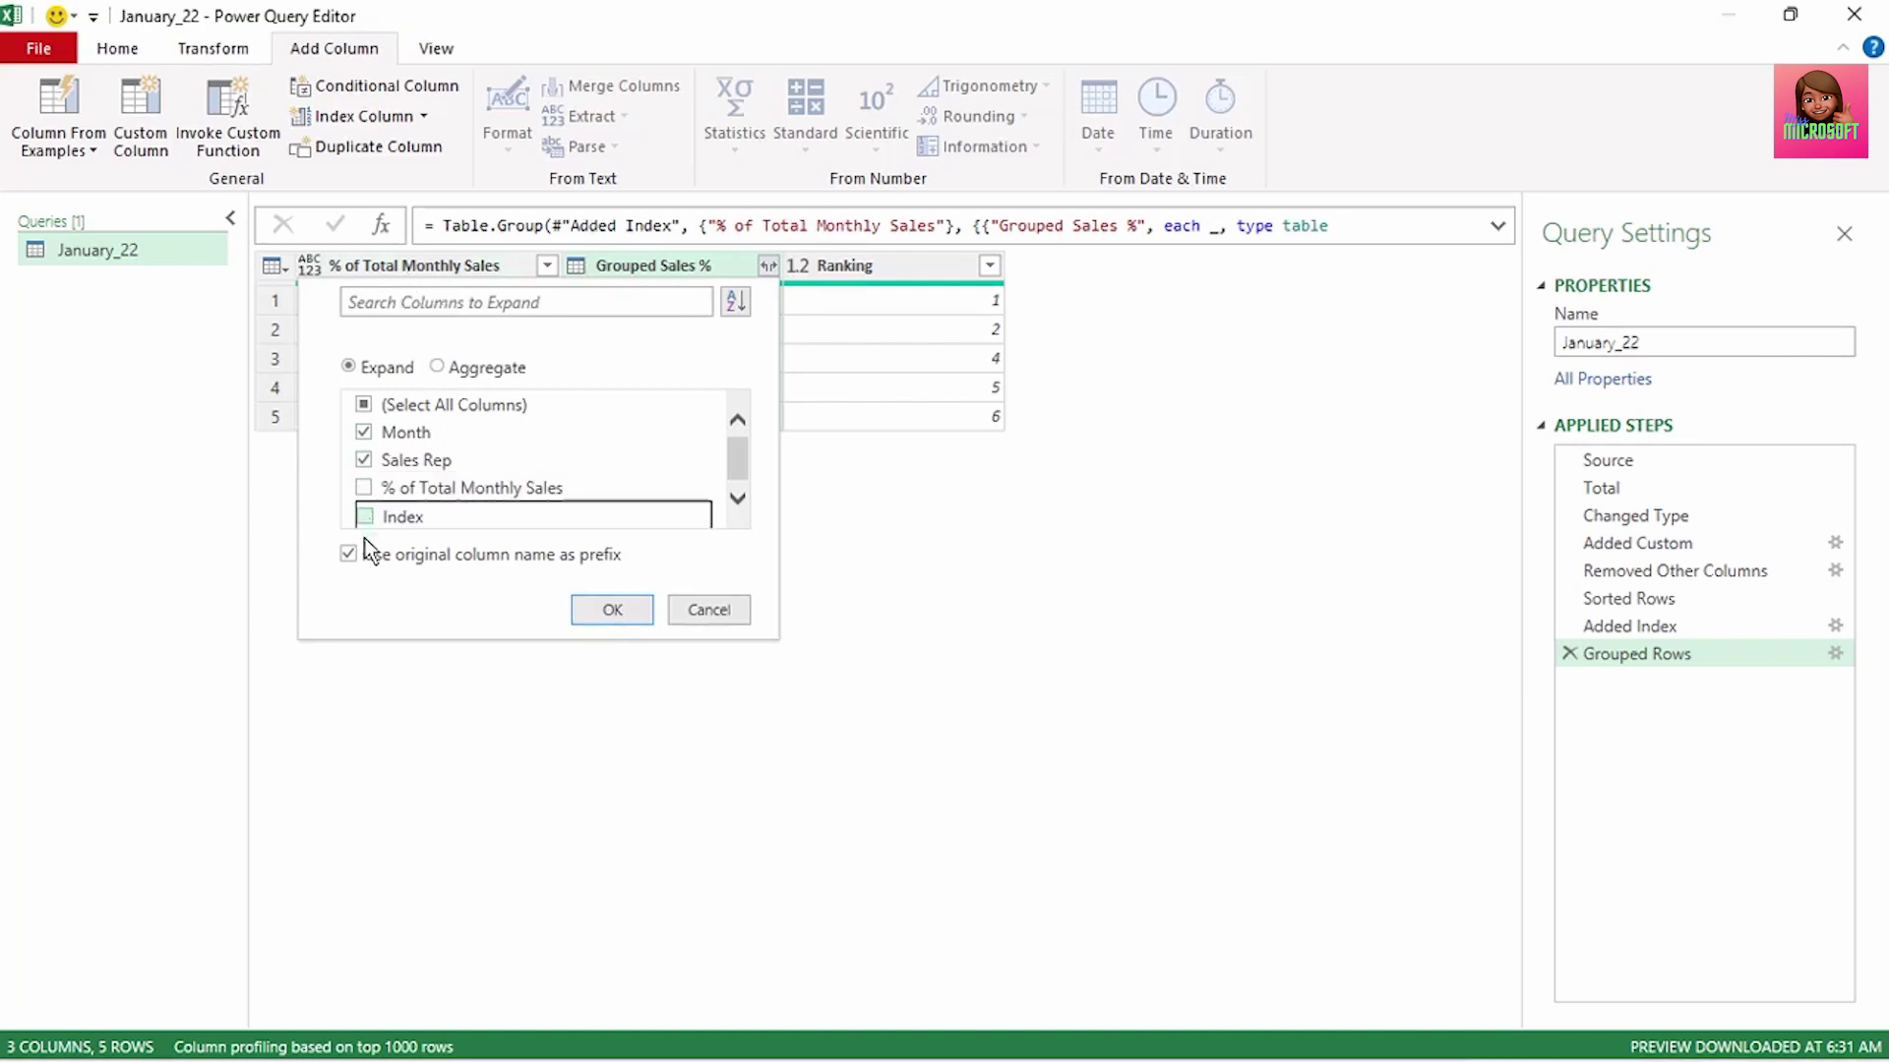
pyautogui.click(350, 555)
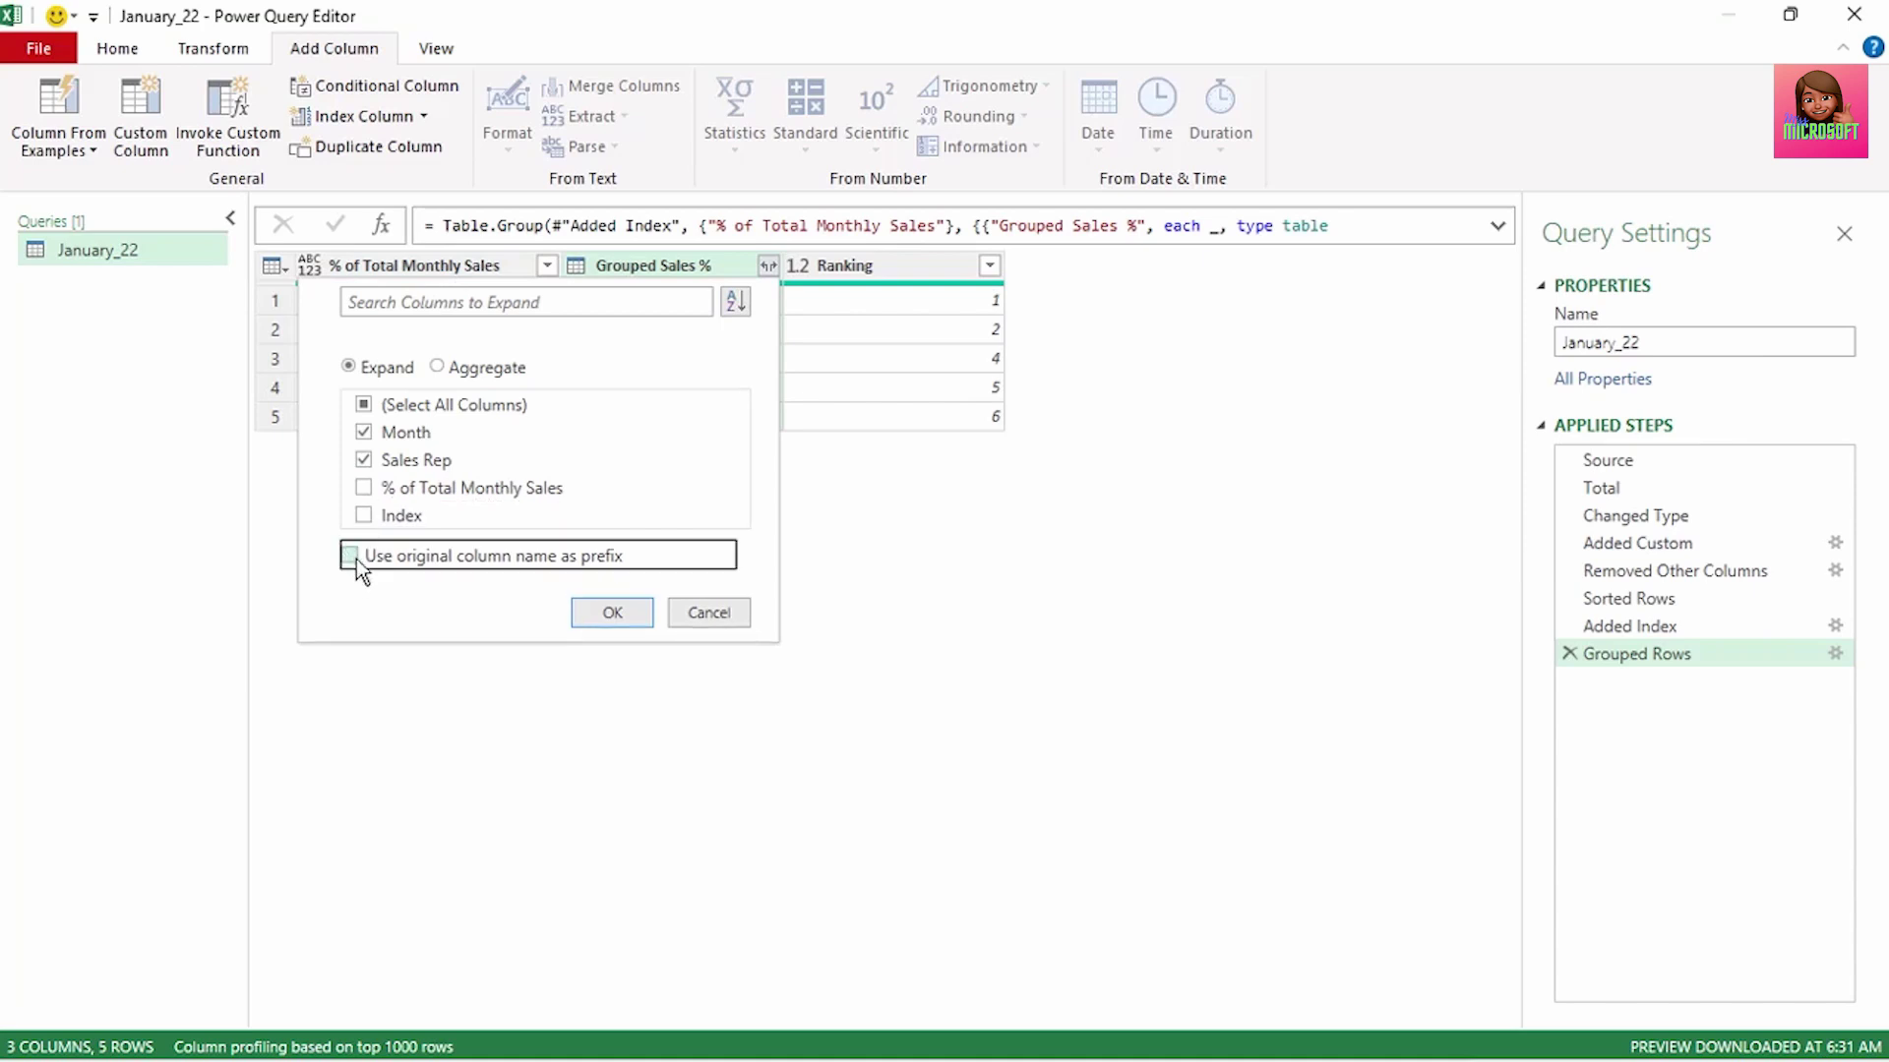
pyautogui.click(614, 614)
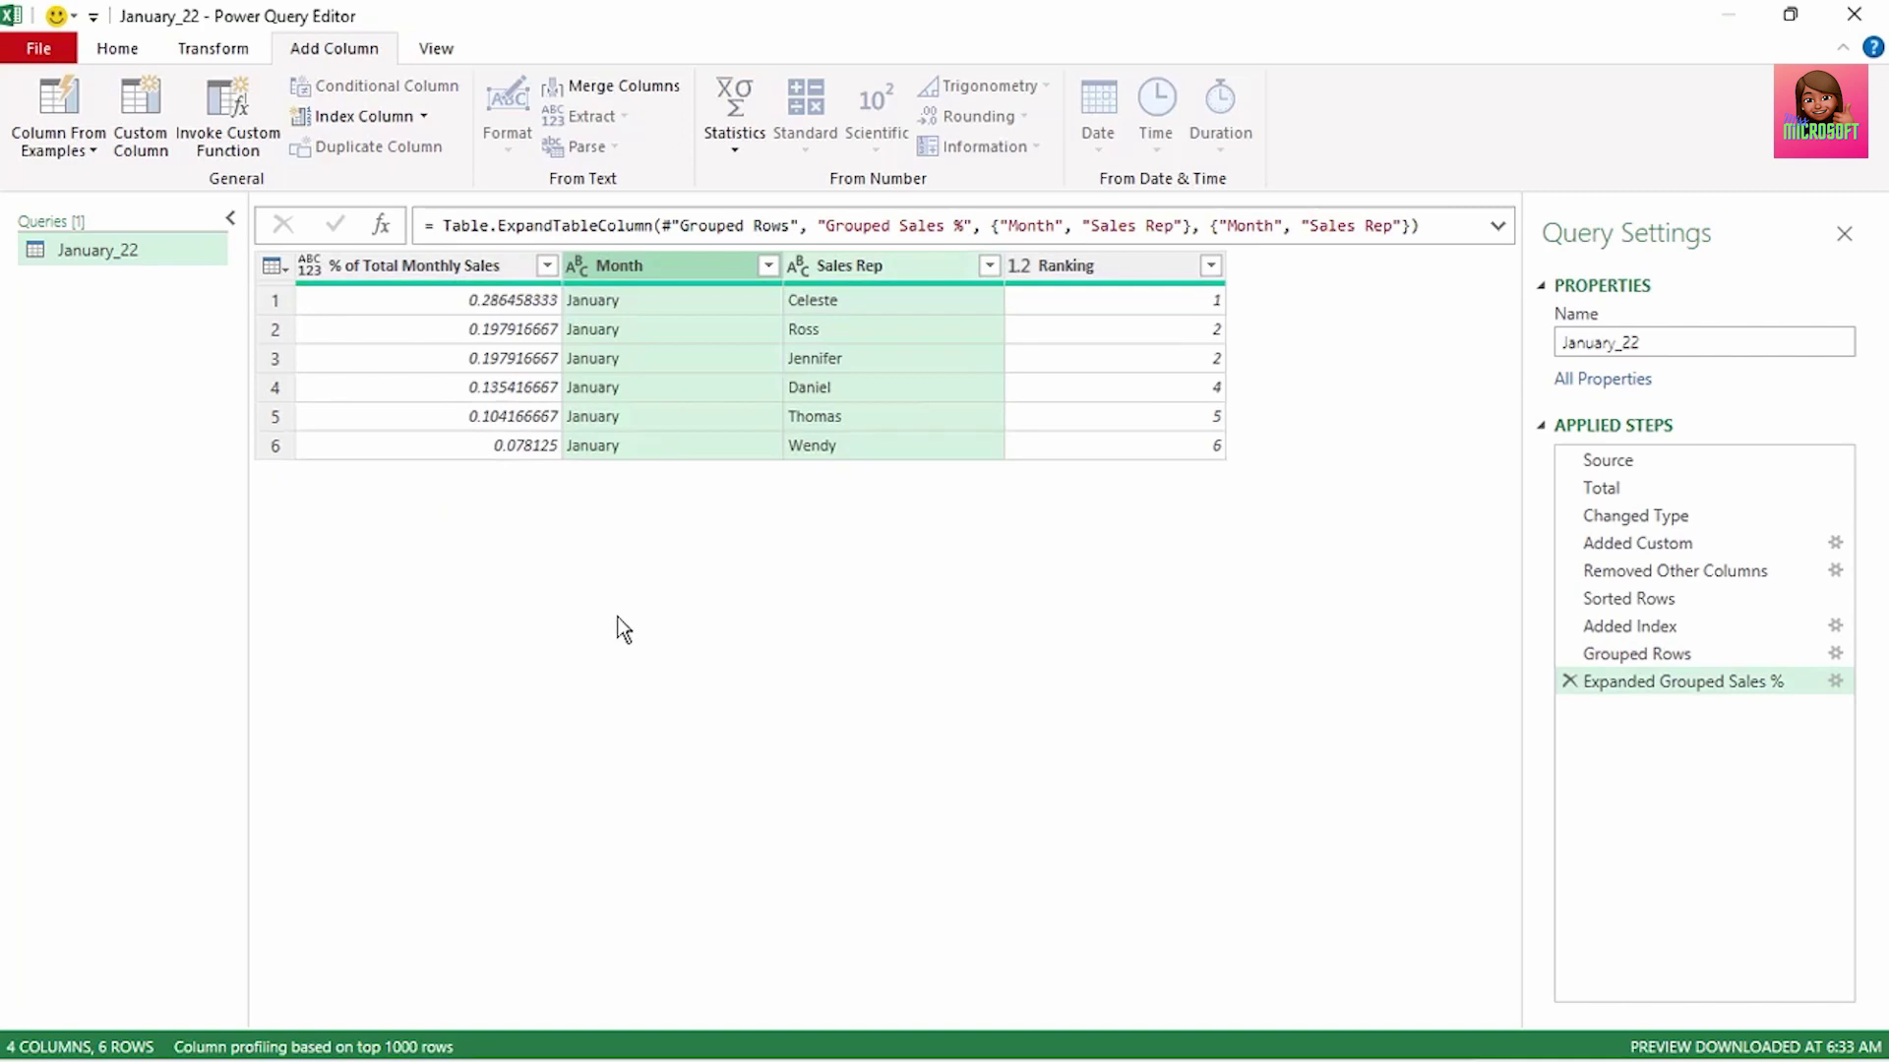
pyautogui.click(1122, 268)
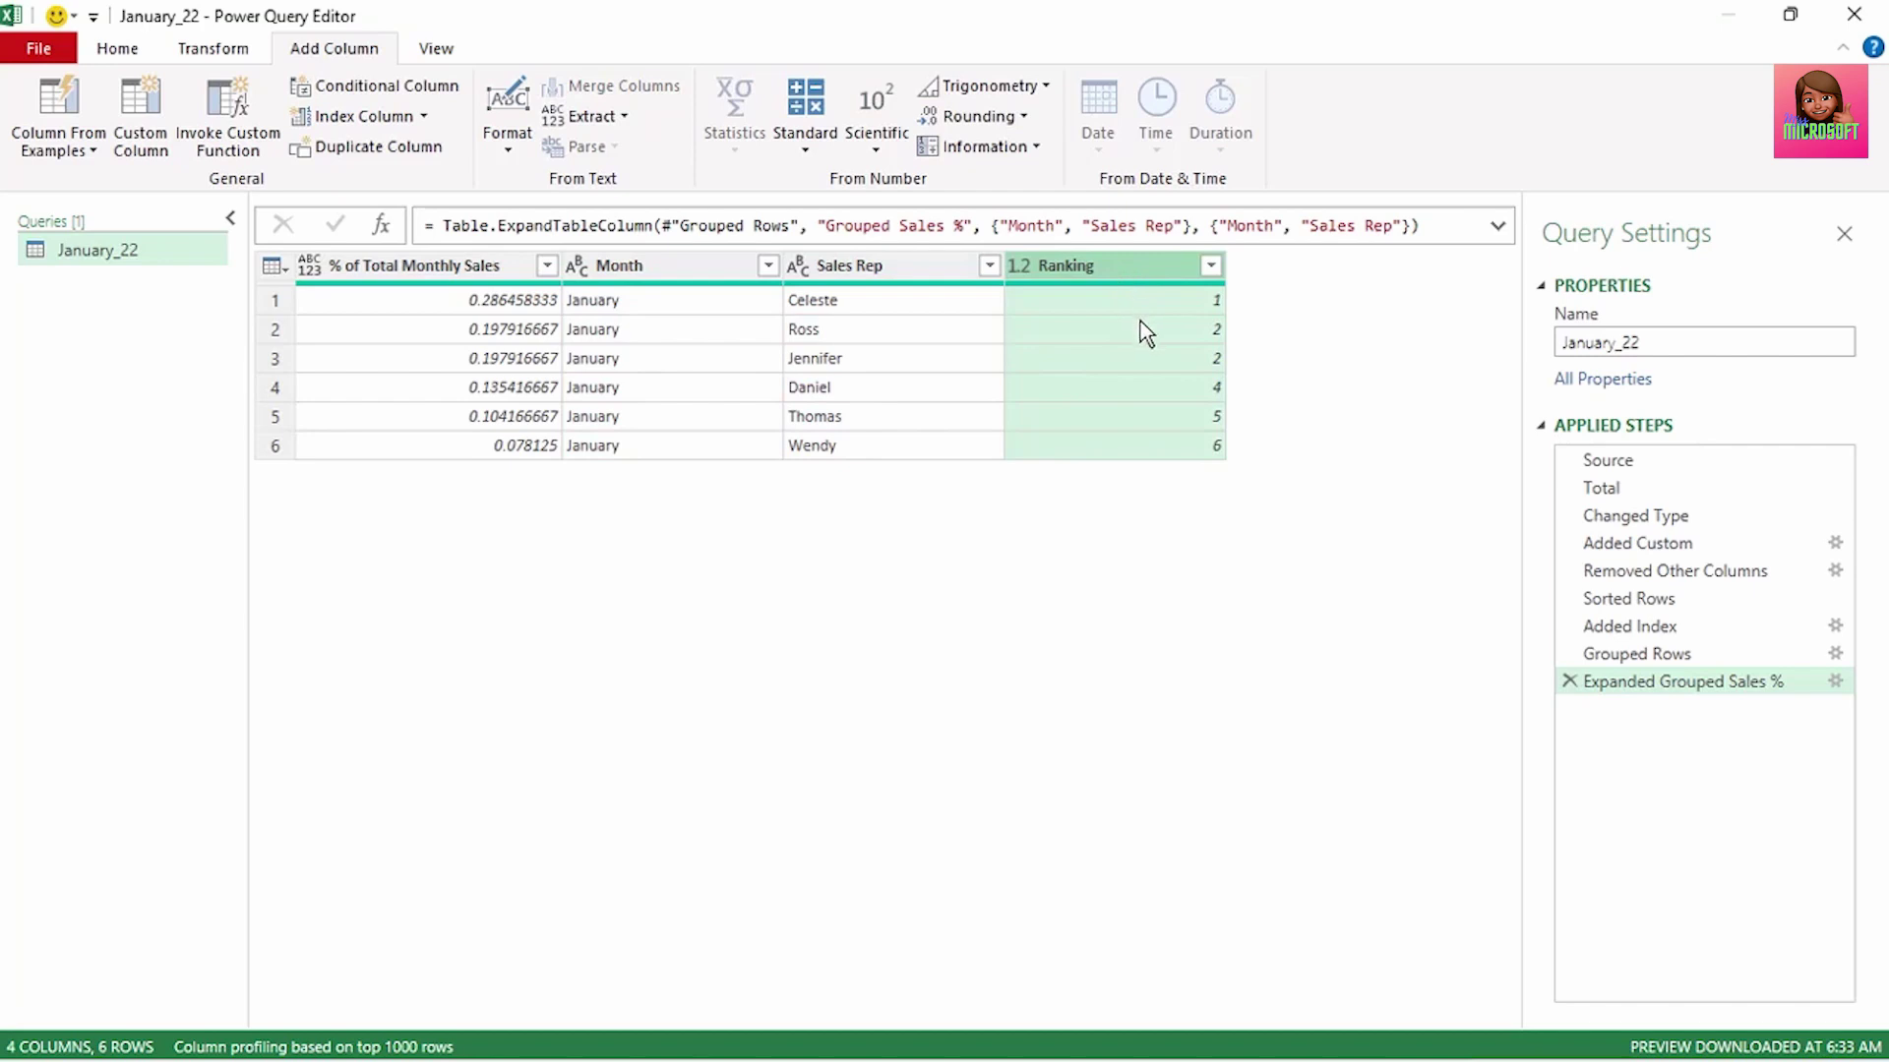
pyautogui.click(1147, 358)
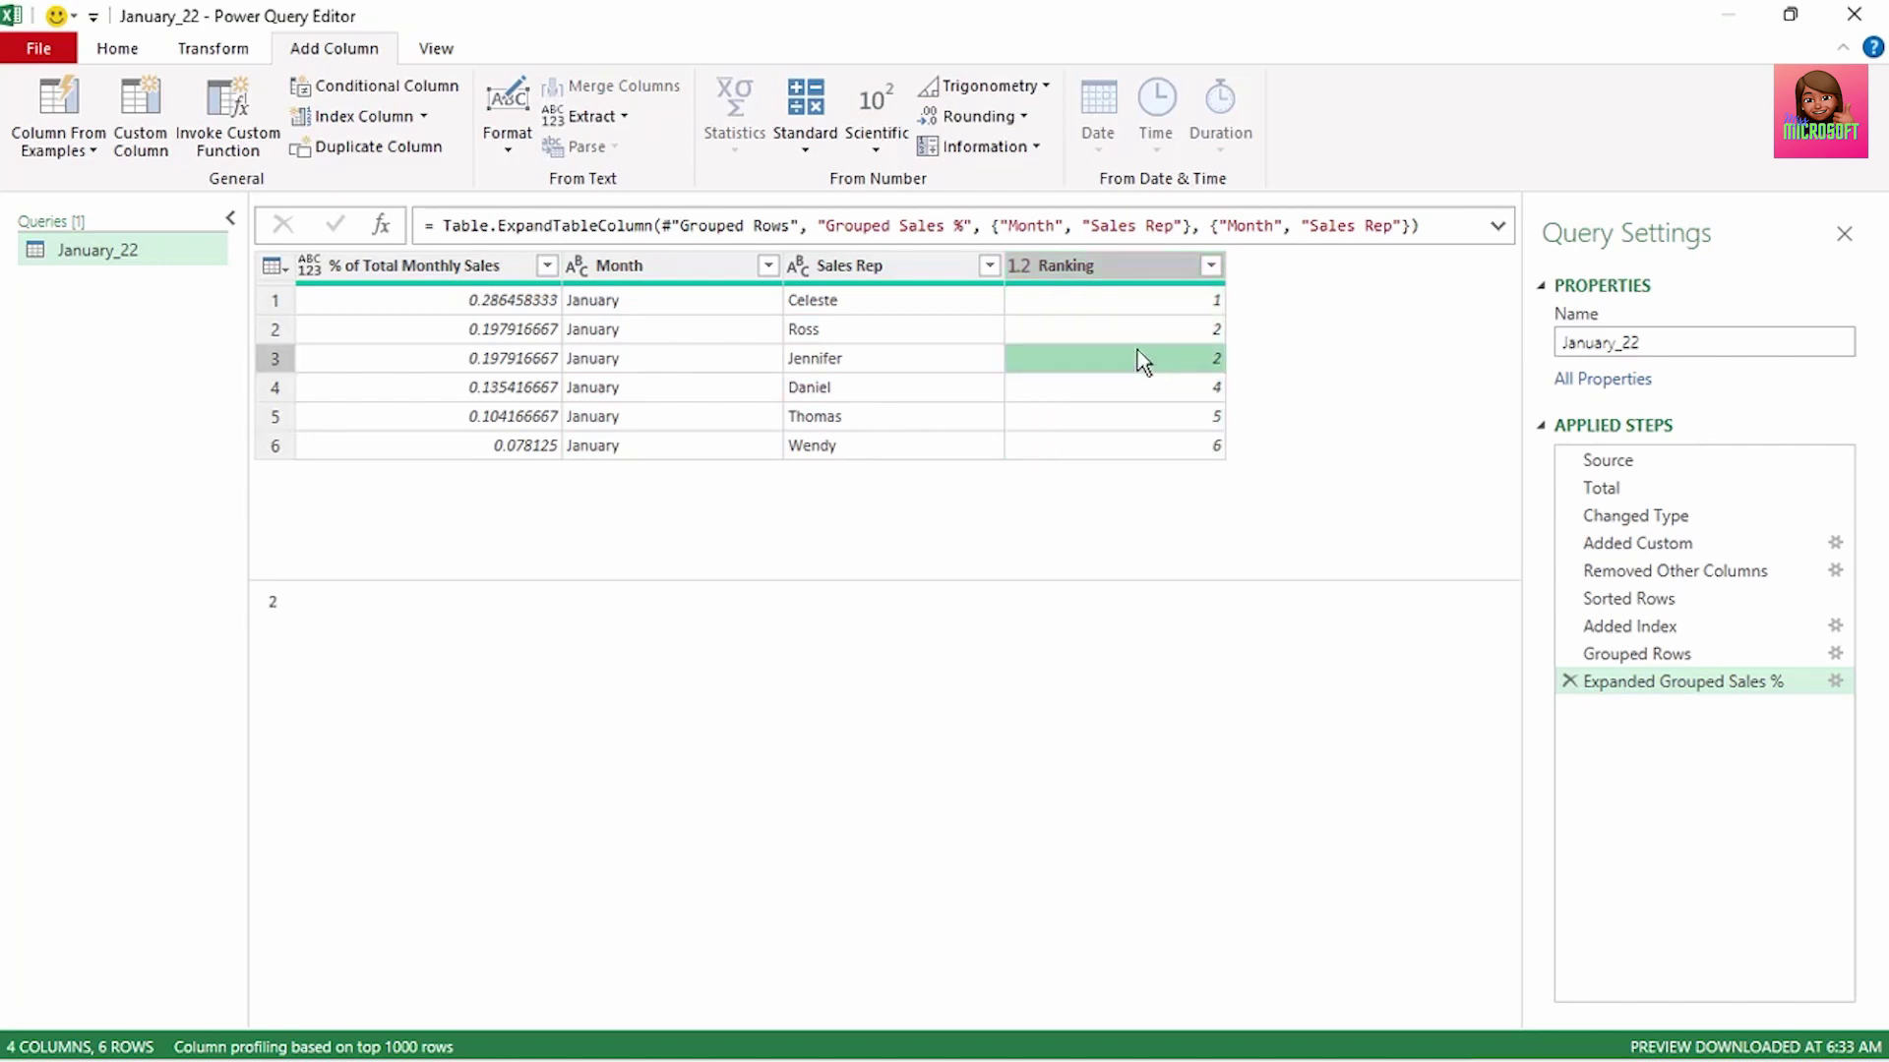
# Step: Start a conditional column named "Bonus" that outputs "Yes" if Ranking is less than or equal to 2
pyautogui.click(370, 95)
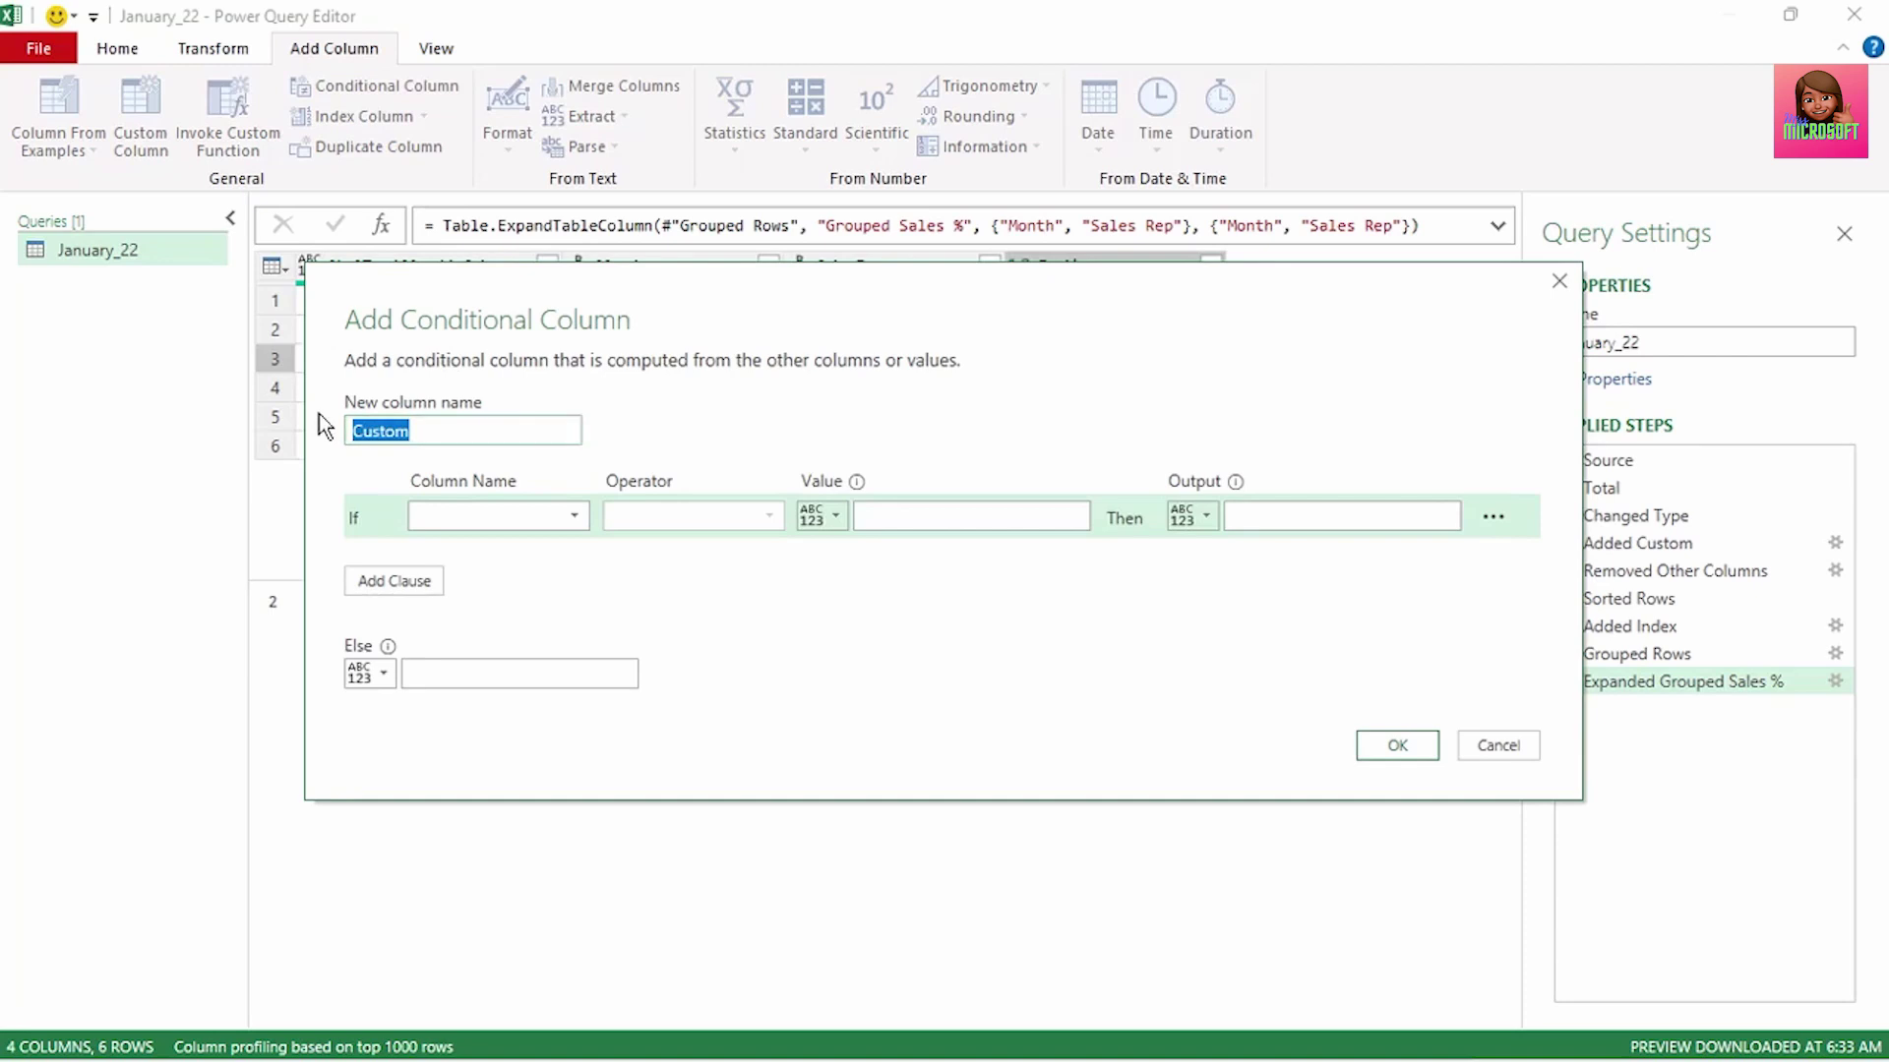
pyautogui.write('Bonus')
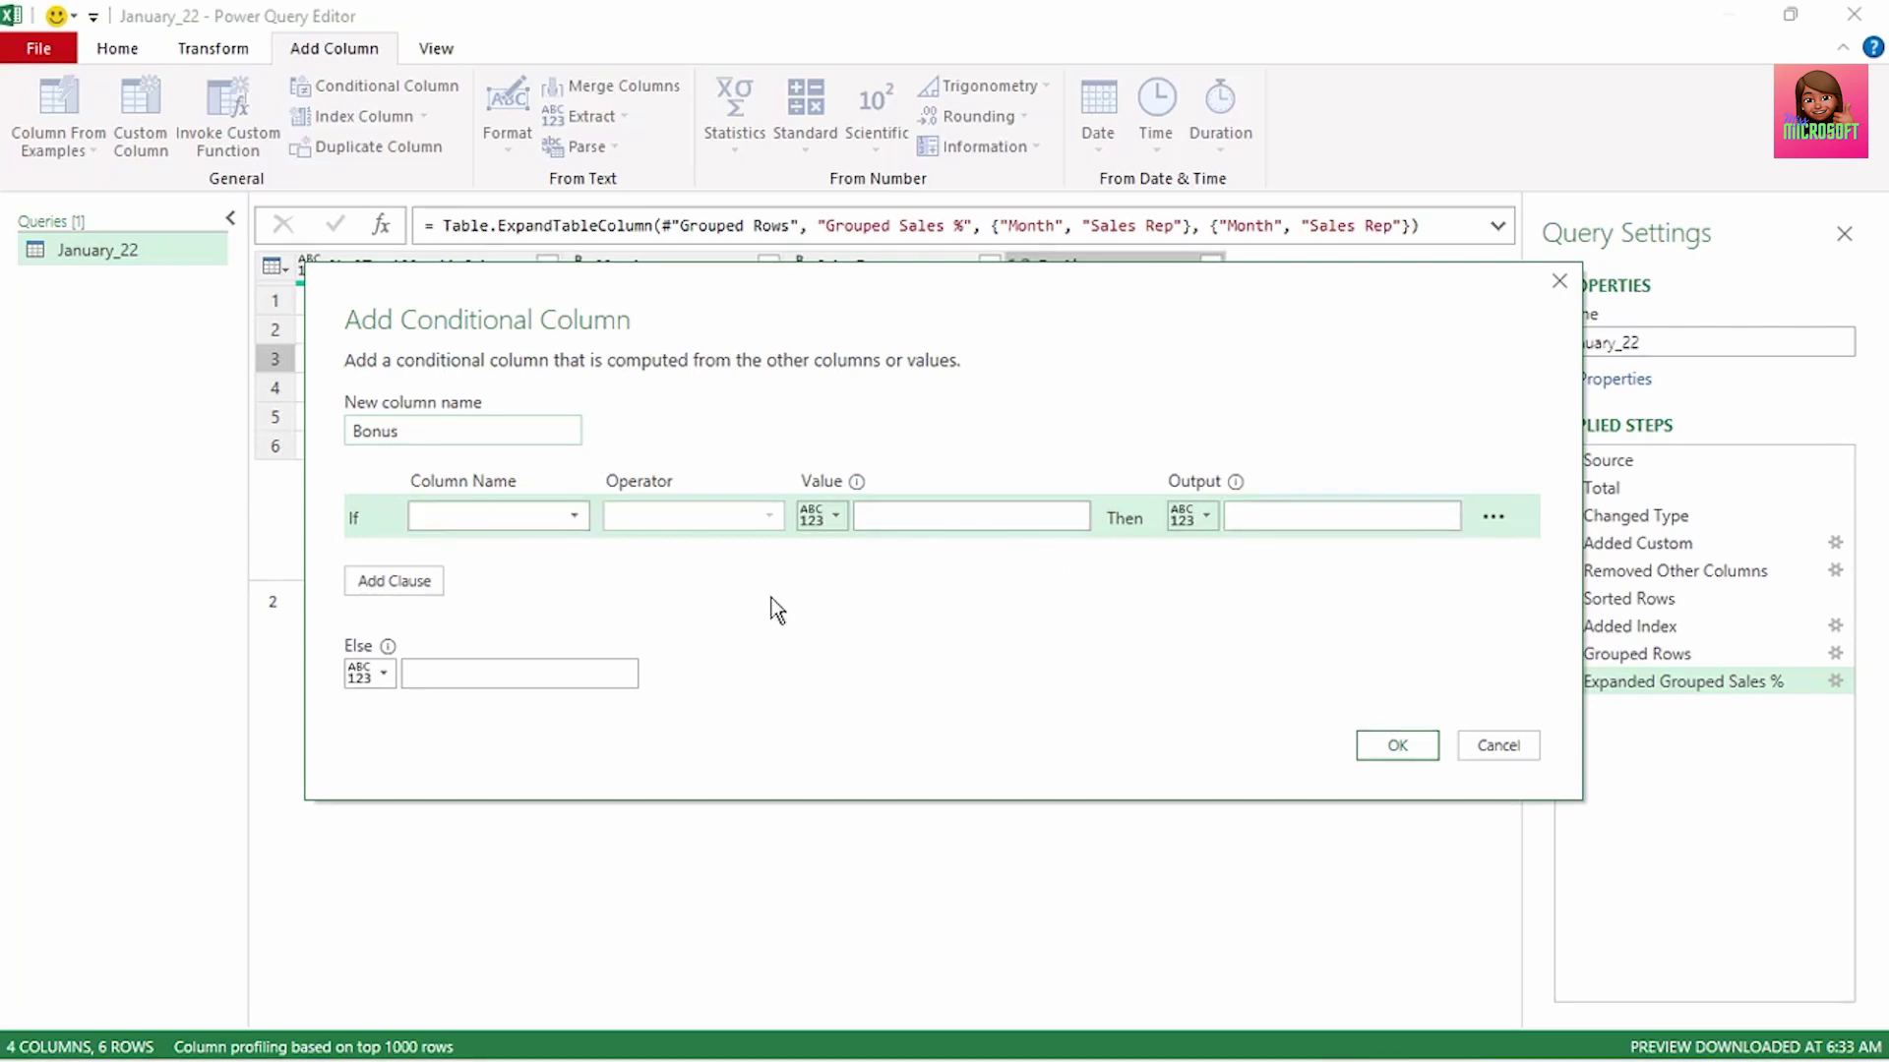
pyautogui.click(574, 518)
pyautogui.click(506, 629)
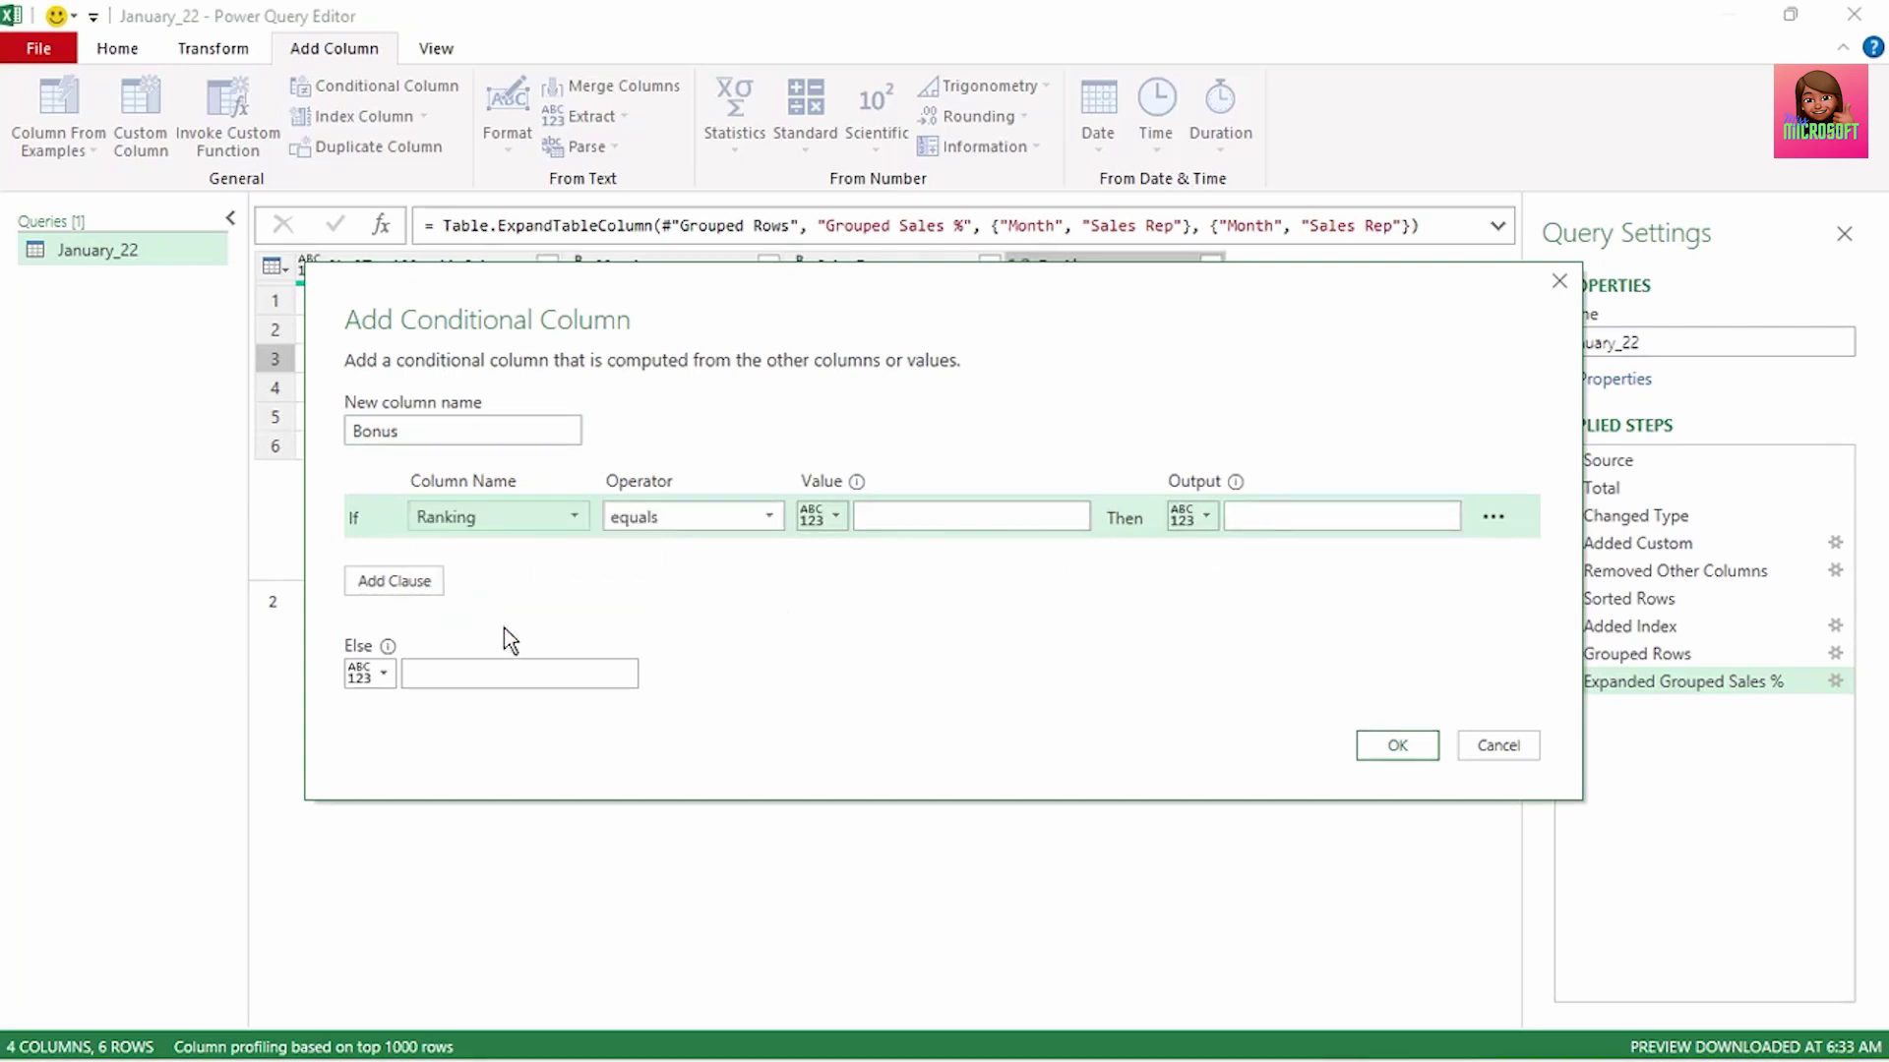
pyautogui.click(766, 519)
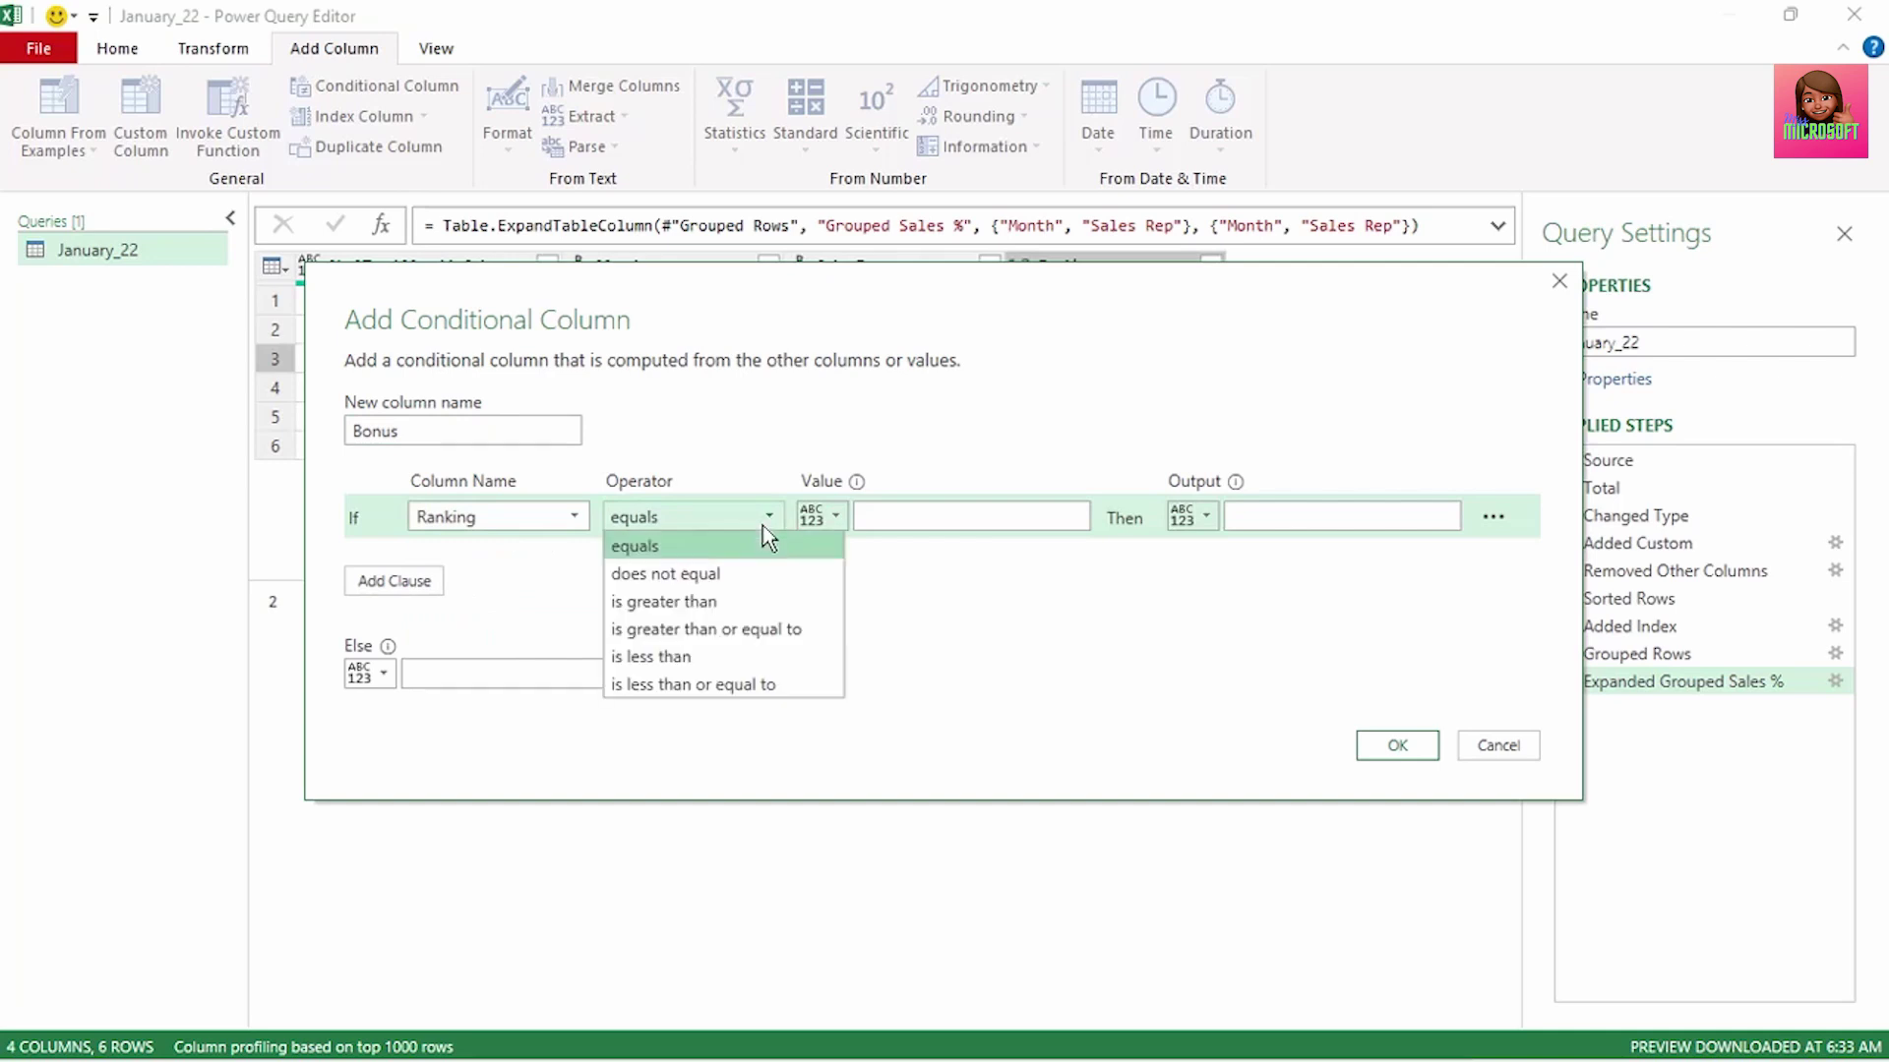
pyautogui.click(753, 685)
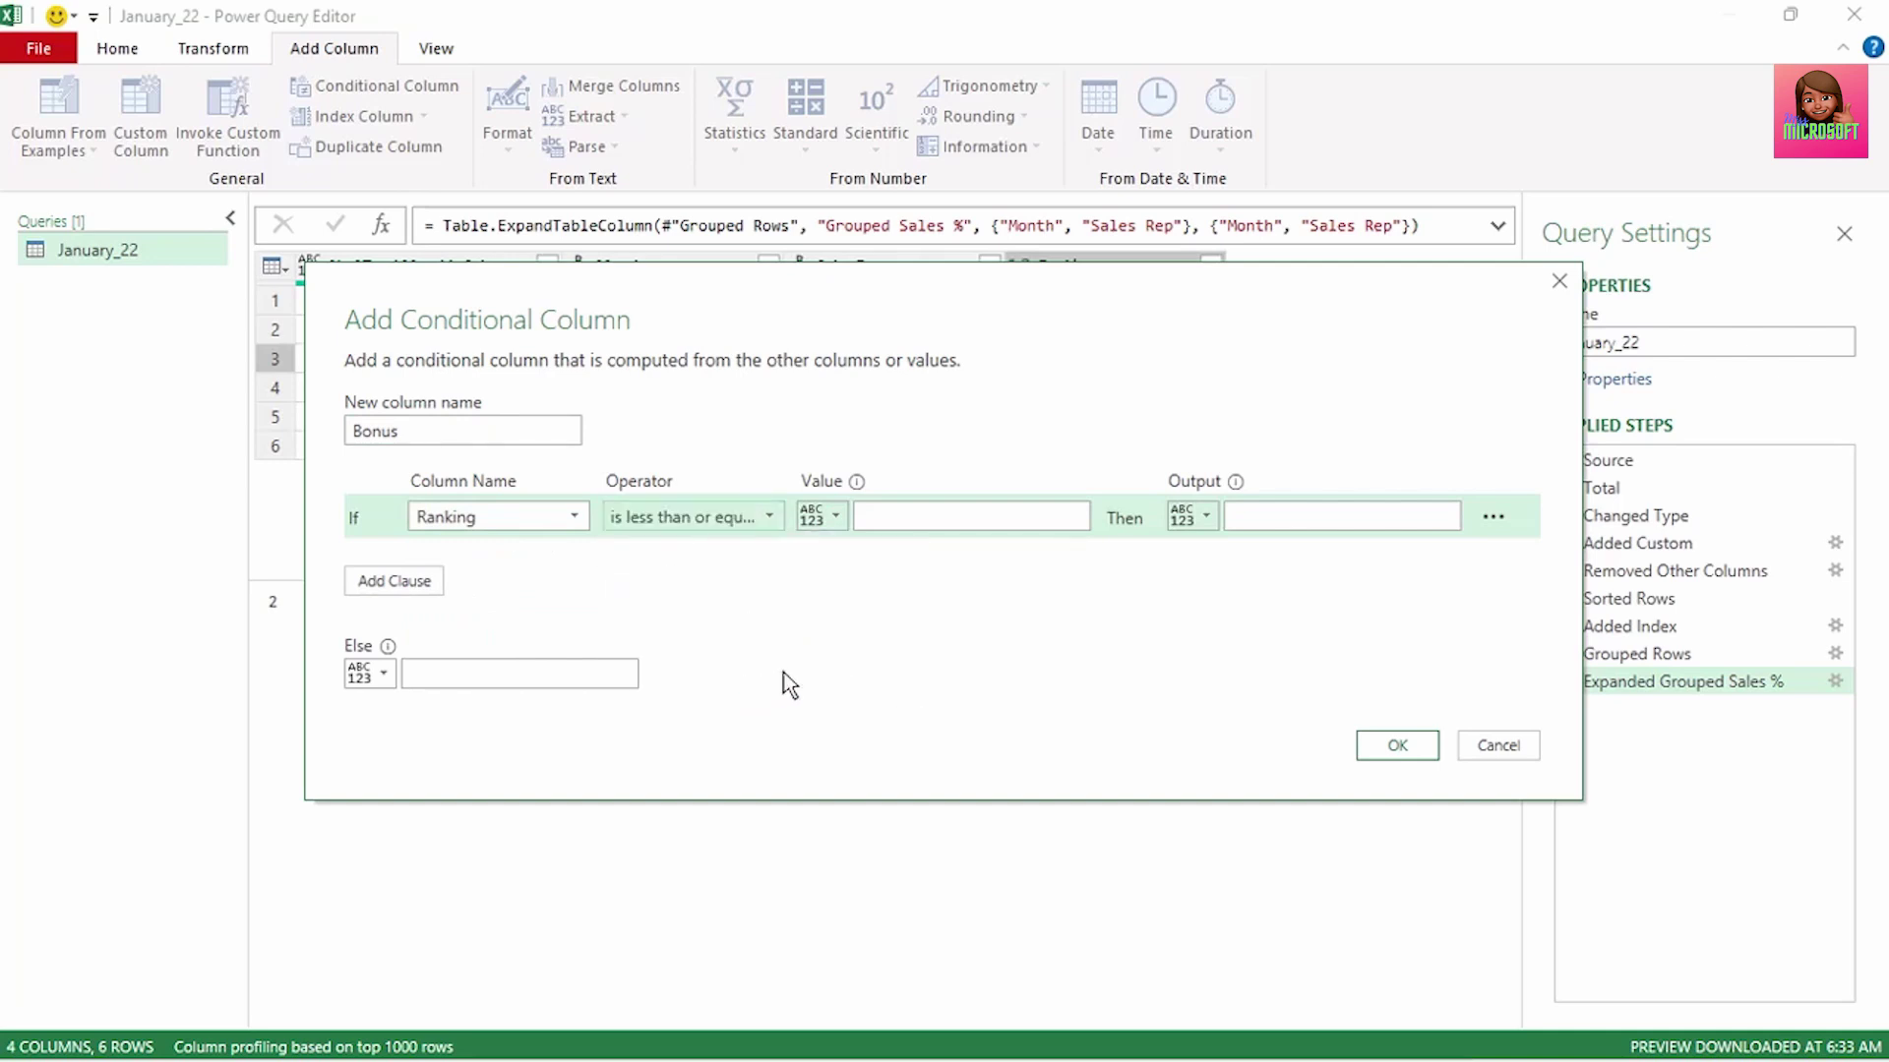
pyautogui.click(934, 516)
pyautogui.write('2')
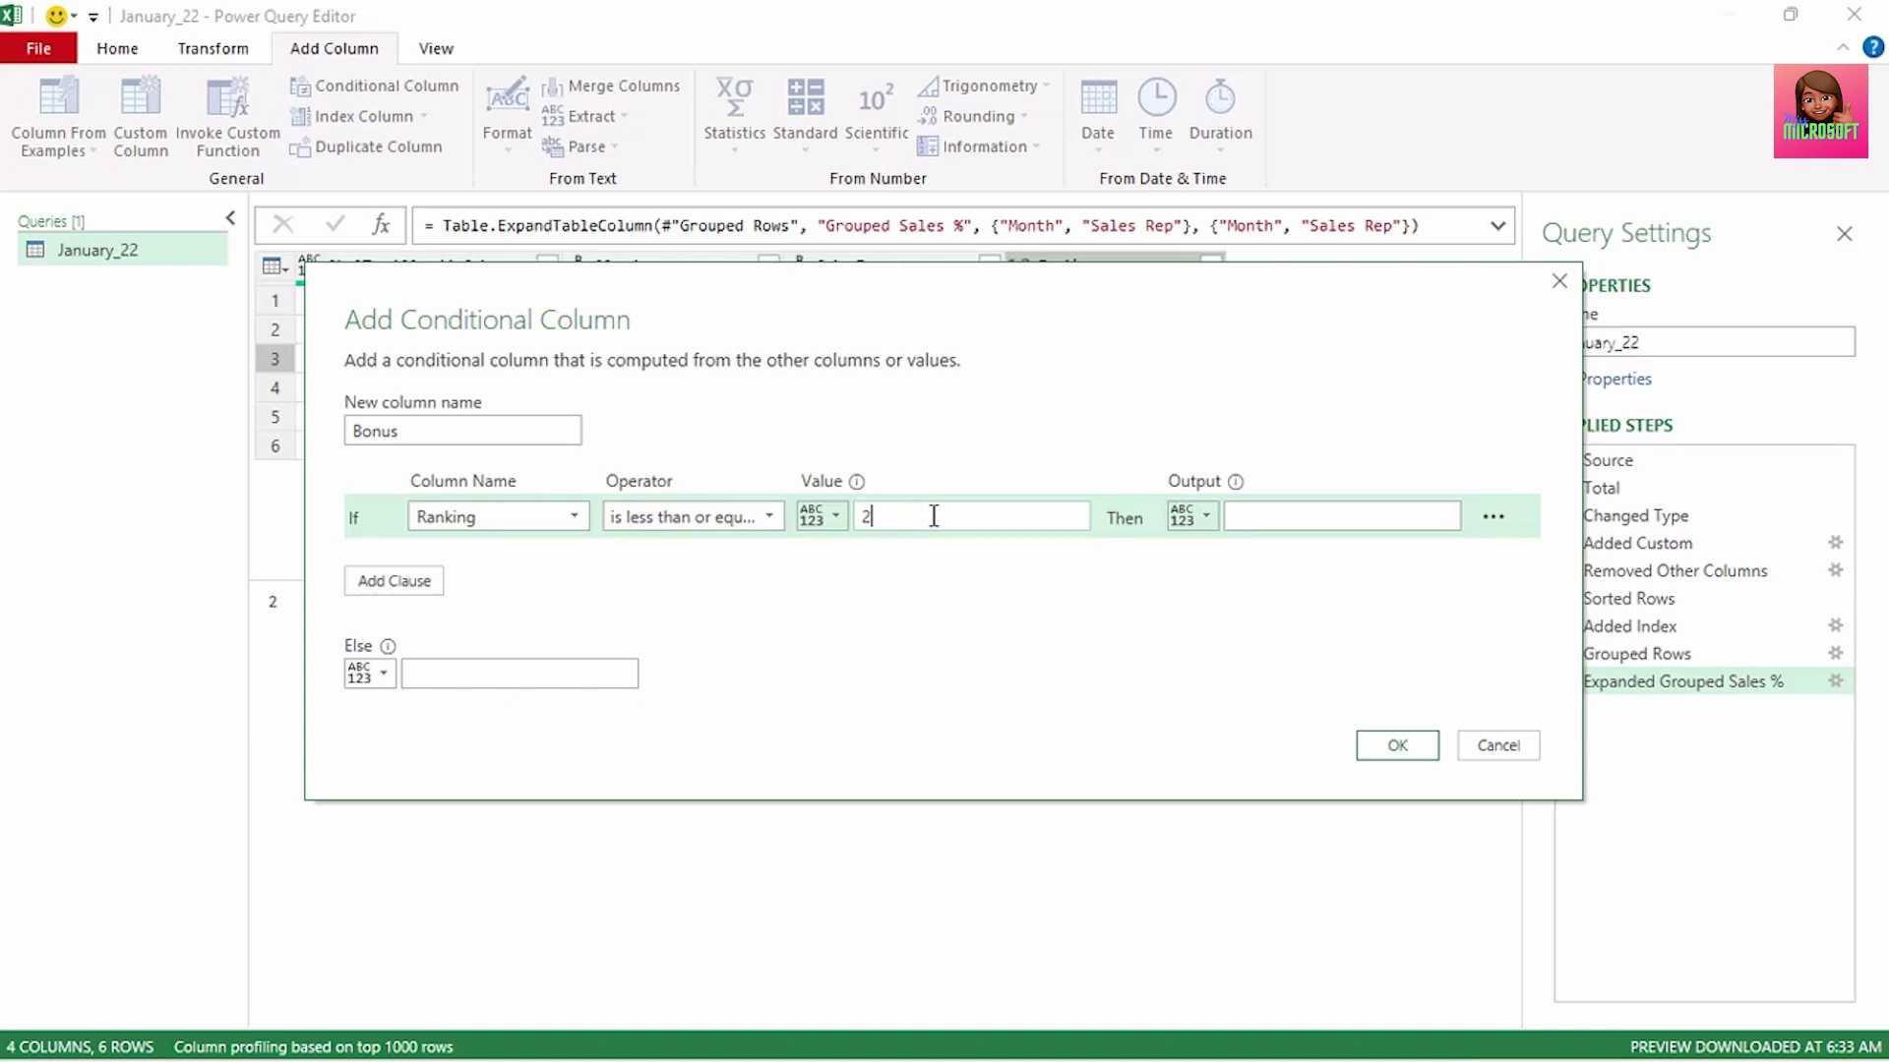
pyautogui.click(1272, 518)
pyautogui.write('Yes')
# Step: Add an else-if clause outputting "No" when Ranking is greater than 2, create the Bonus column and check its first three rows
pyautogui.click(411, 584)
pyautogui.click(589, 566)
pyautogui.click(547, 671)
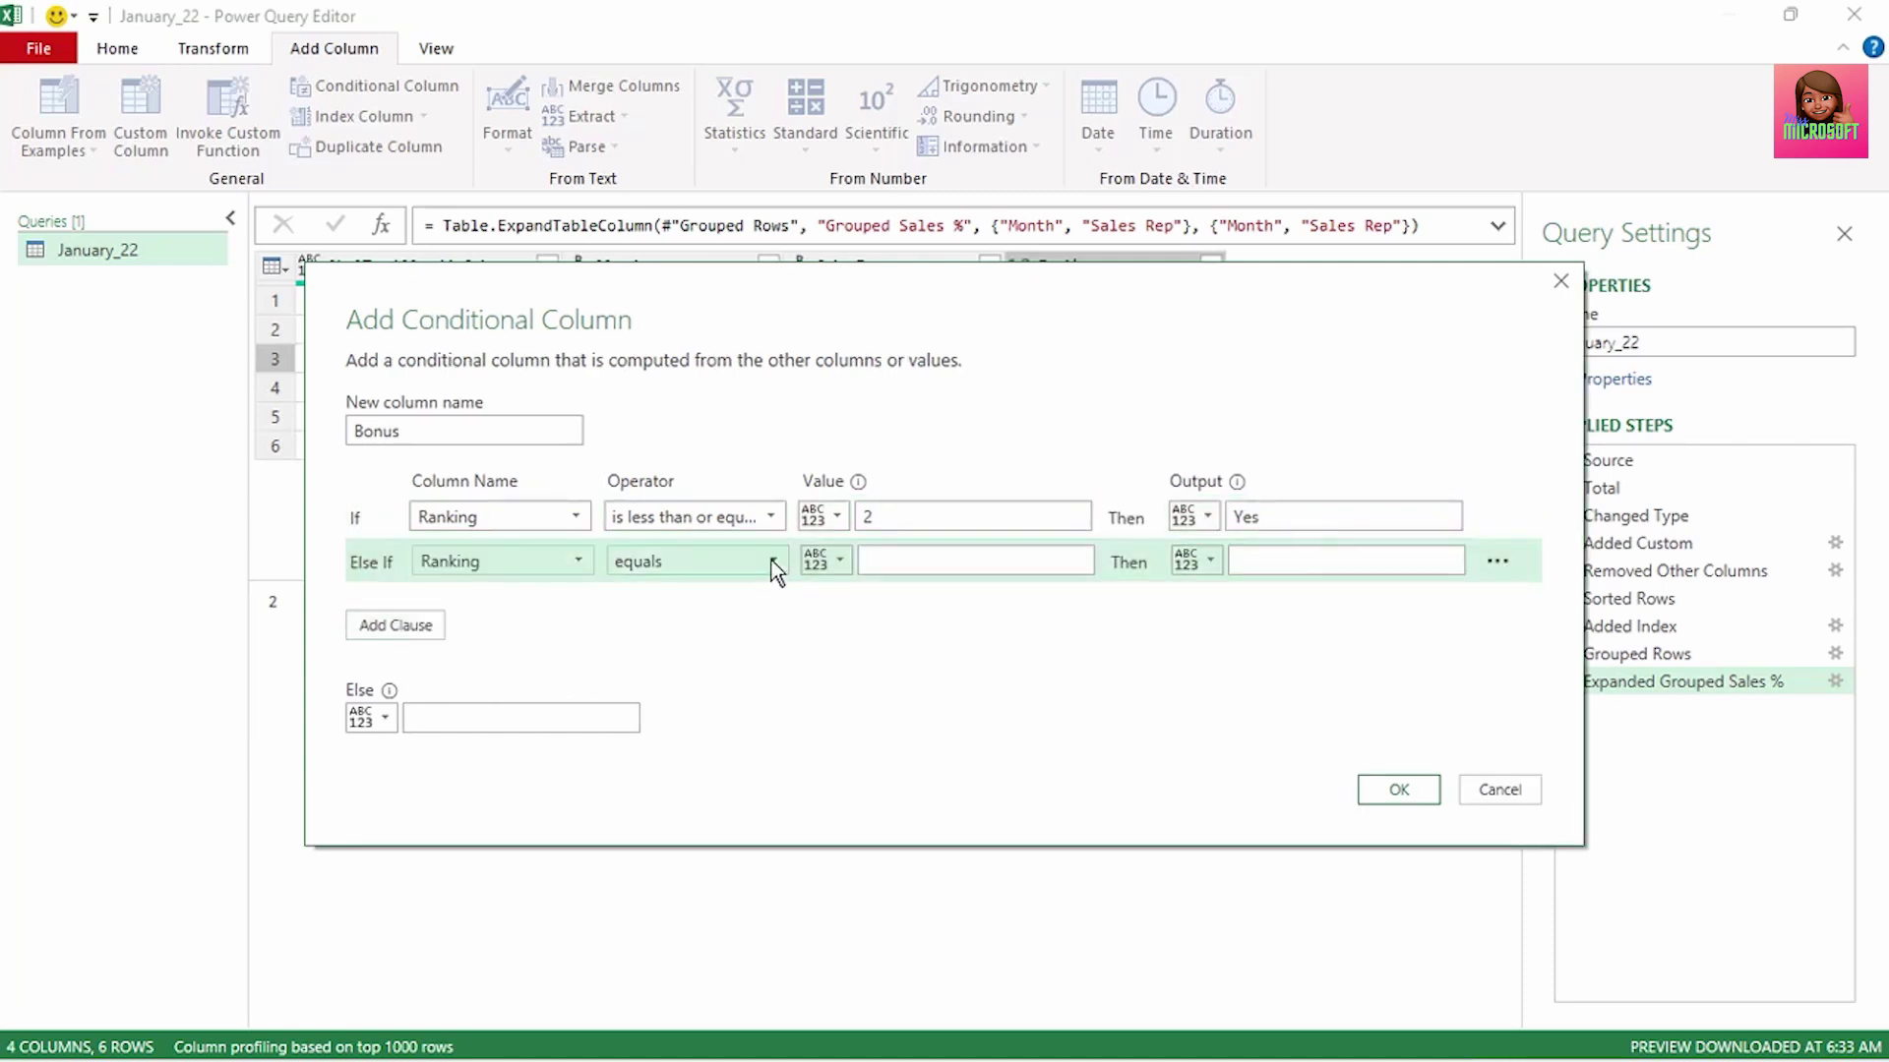
pyautogui.click(771, 559)
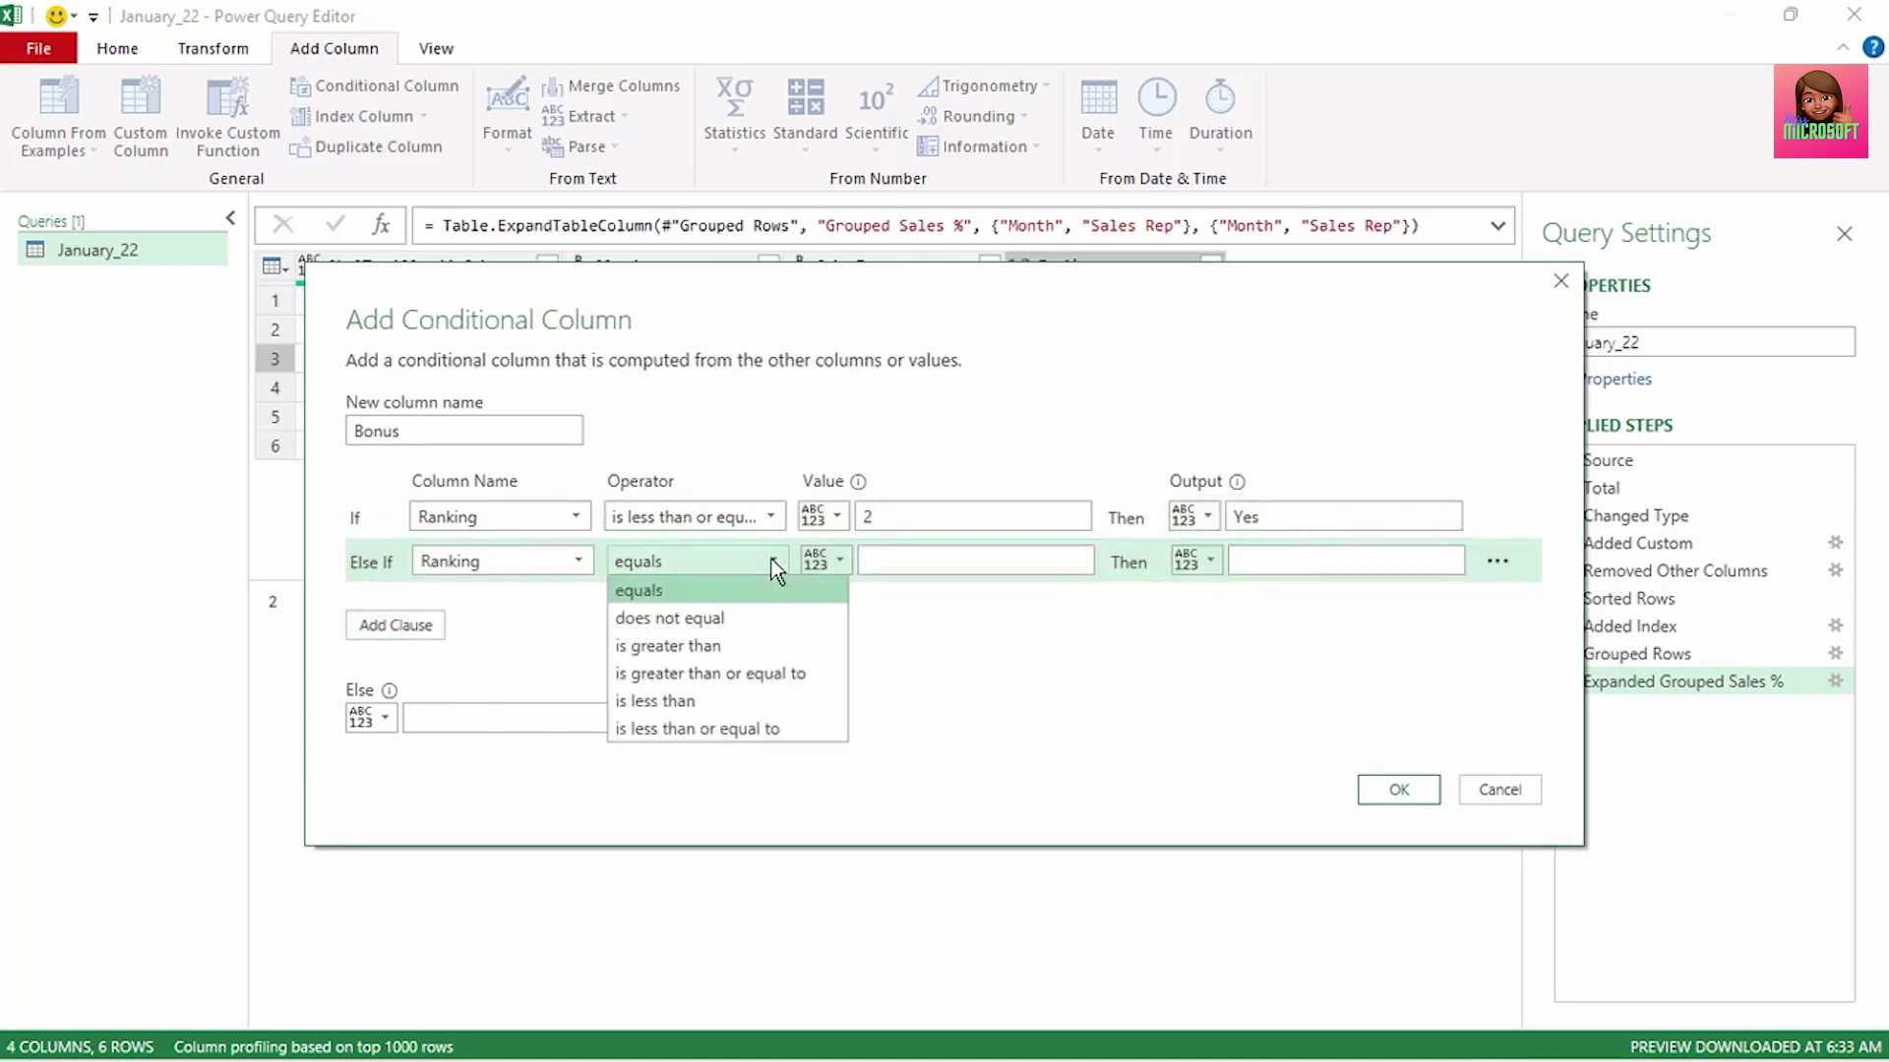
pyautogui.click(731, 646)
pyautogui.click(933, 568)
pyautogui.write('2')
pyautogui.click(1271, 568)
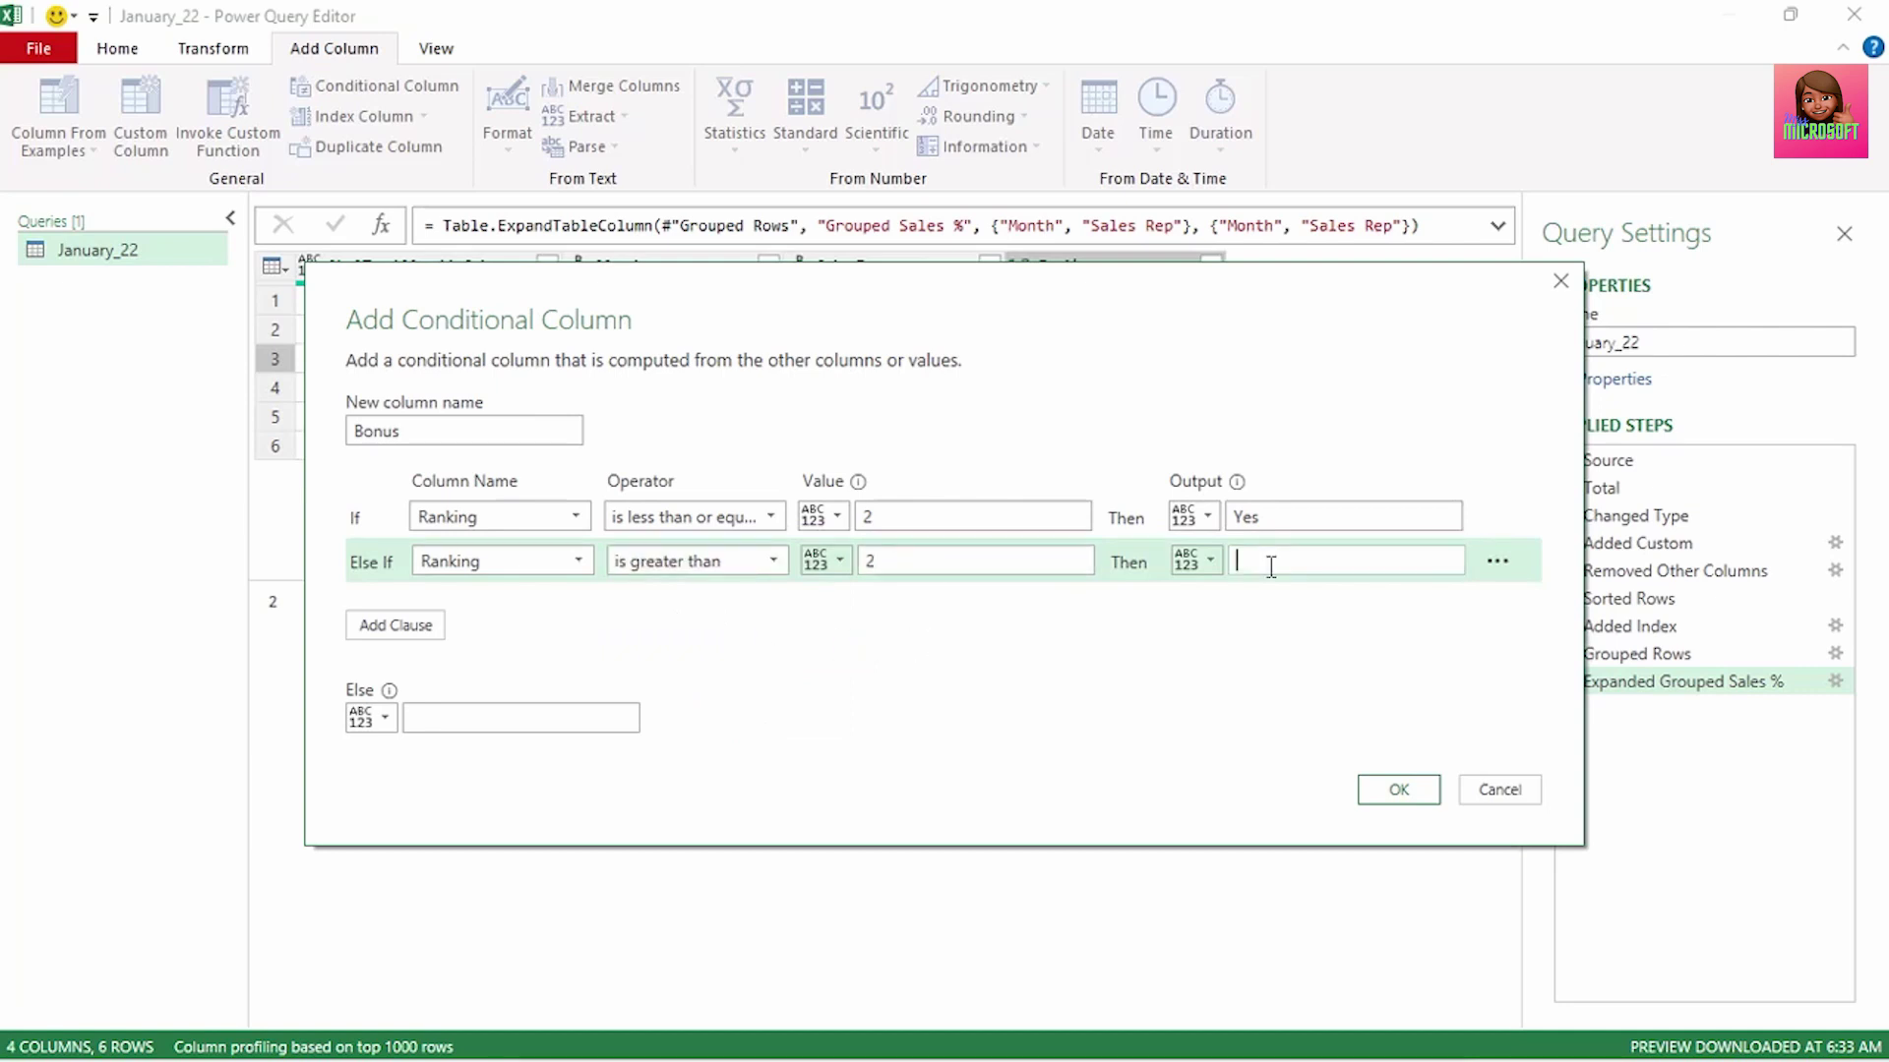
pyautogui.write('No')
pyautogui.click(1391, 793)
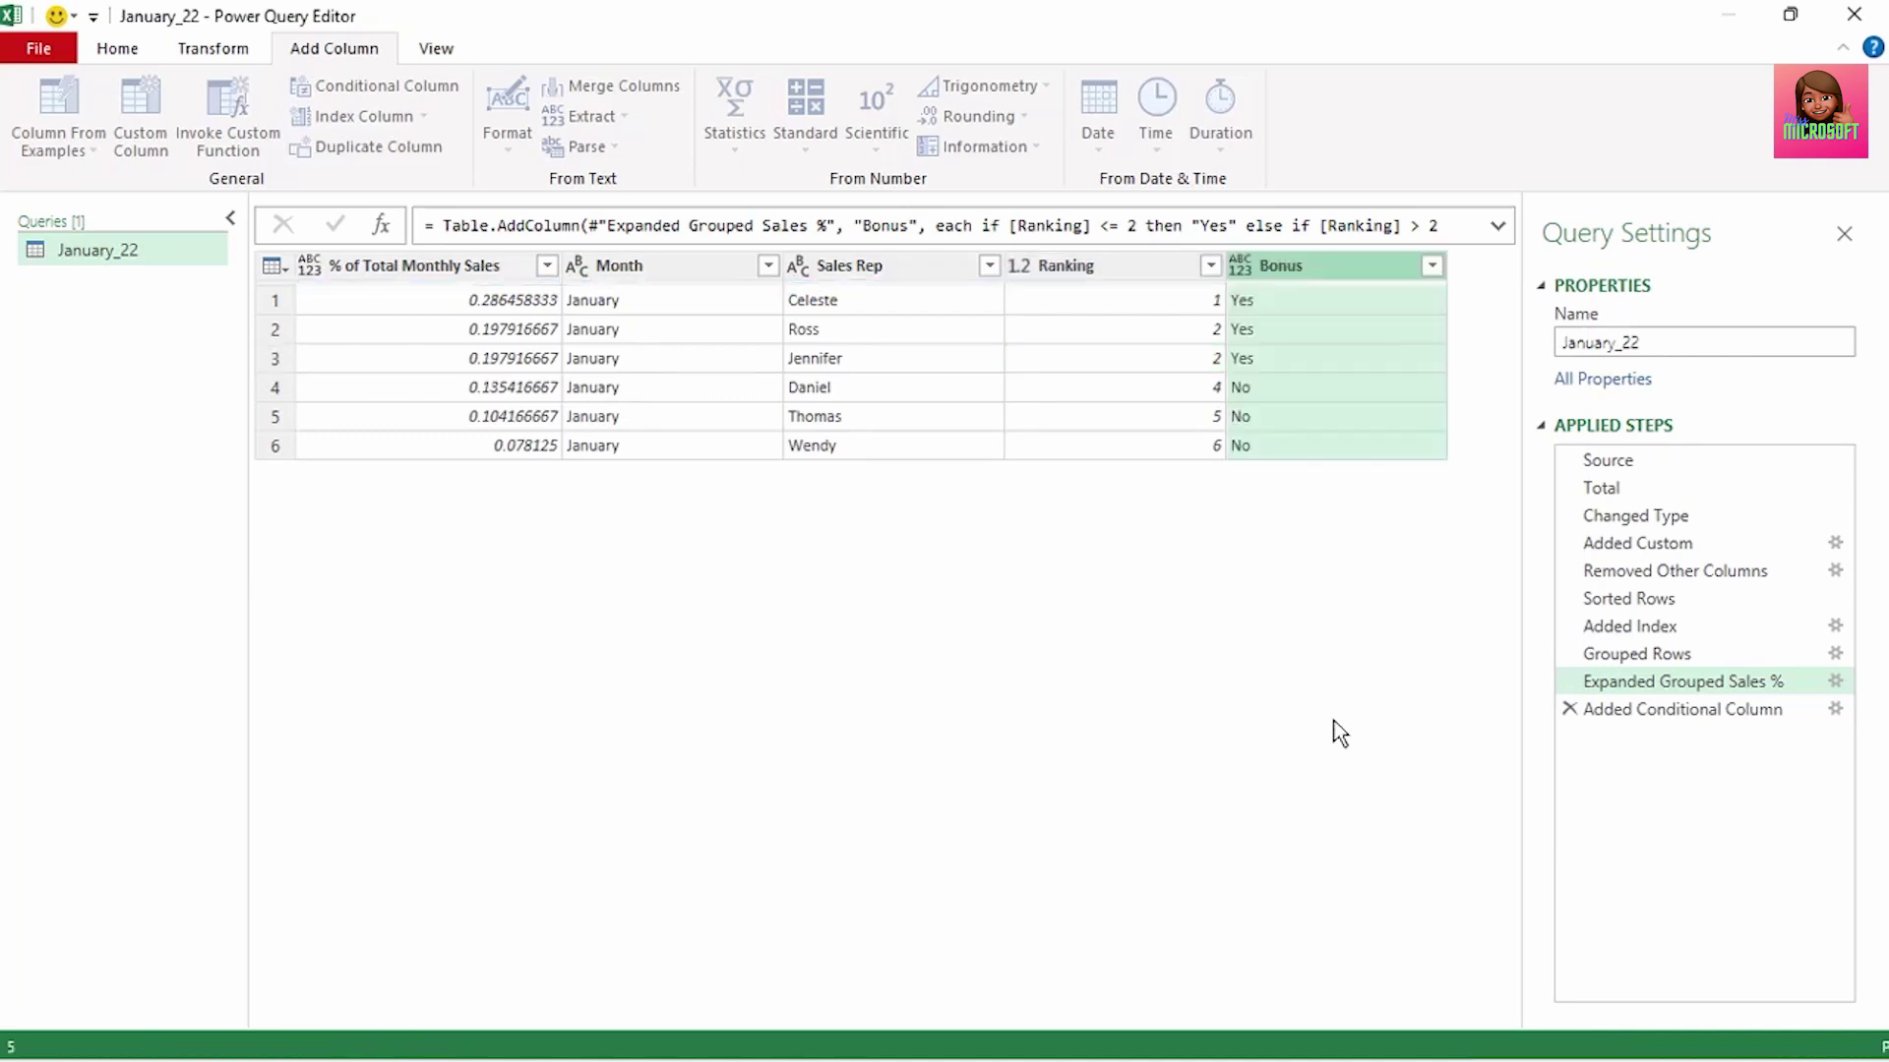
pyautogui.click(1278, 305)
pyautogui.click(1271, 332)
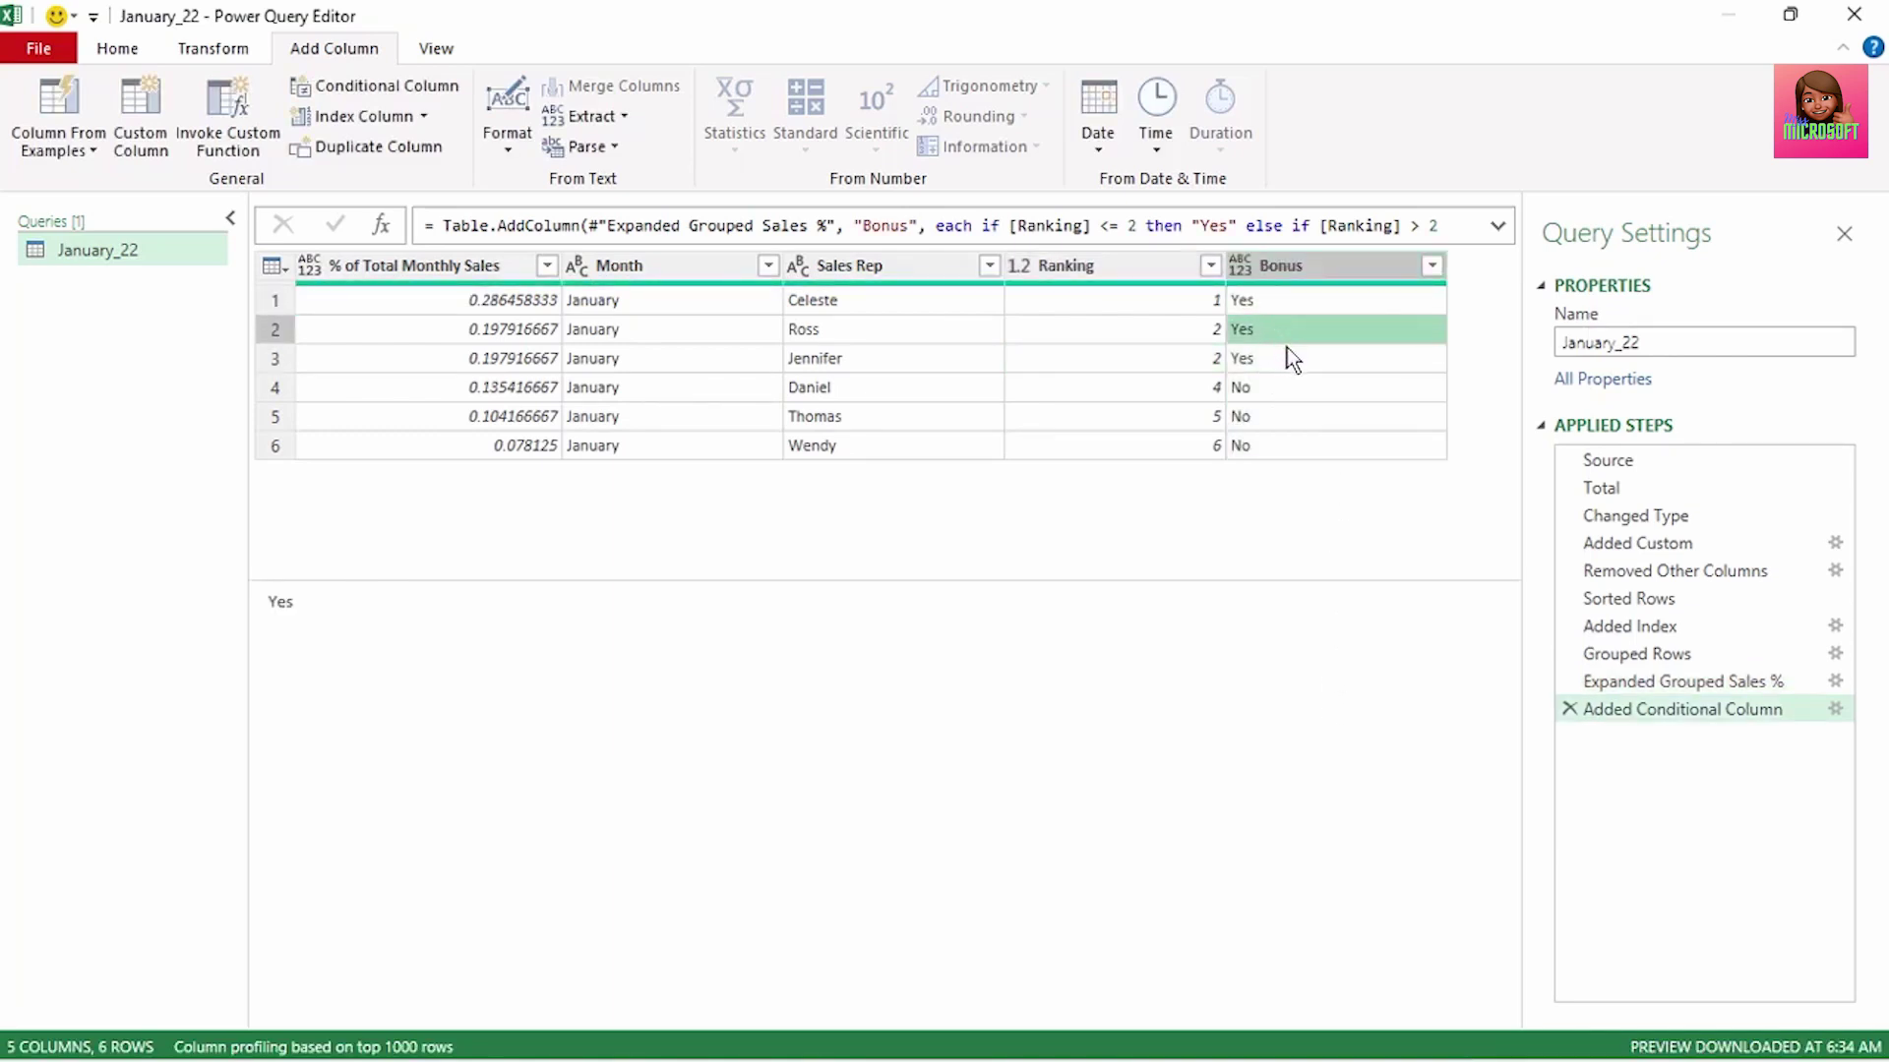
pyautogui.click(1289, 353)
# Step: Move the % of Total Monthly Sales column between Sales Rep and Ranking, and set the Ranking data type to Whole Number
pyautogui.moveTo(462, 266); pyautogui.dragTo(1171, 301)
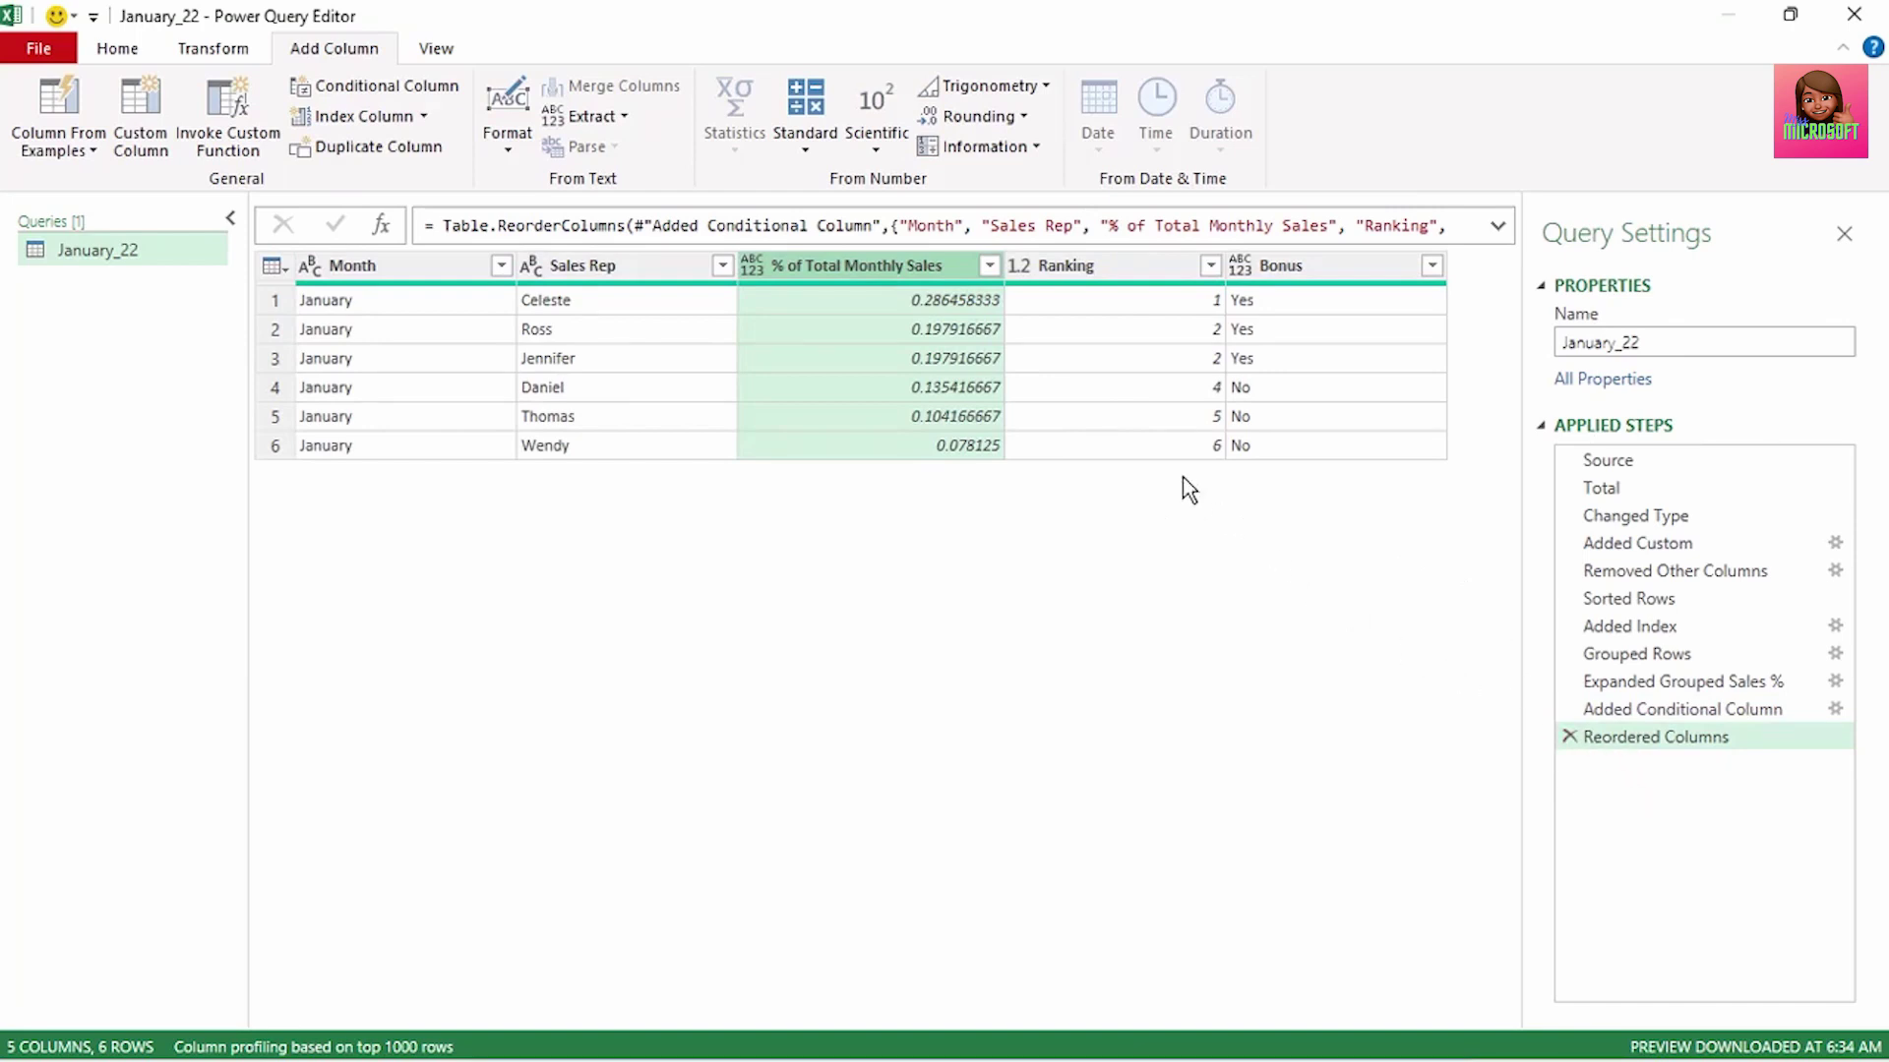
pyautogui.click(1013, 269)
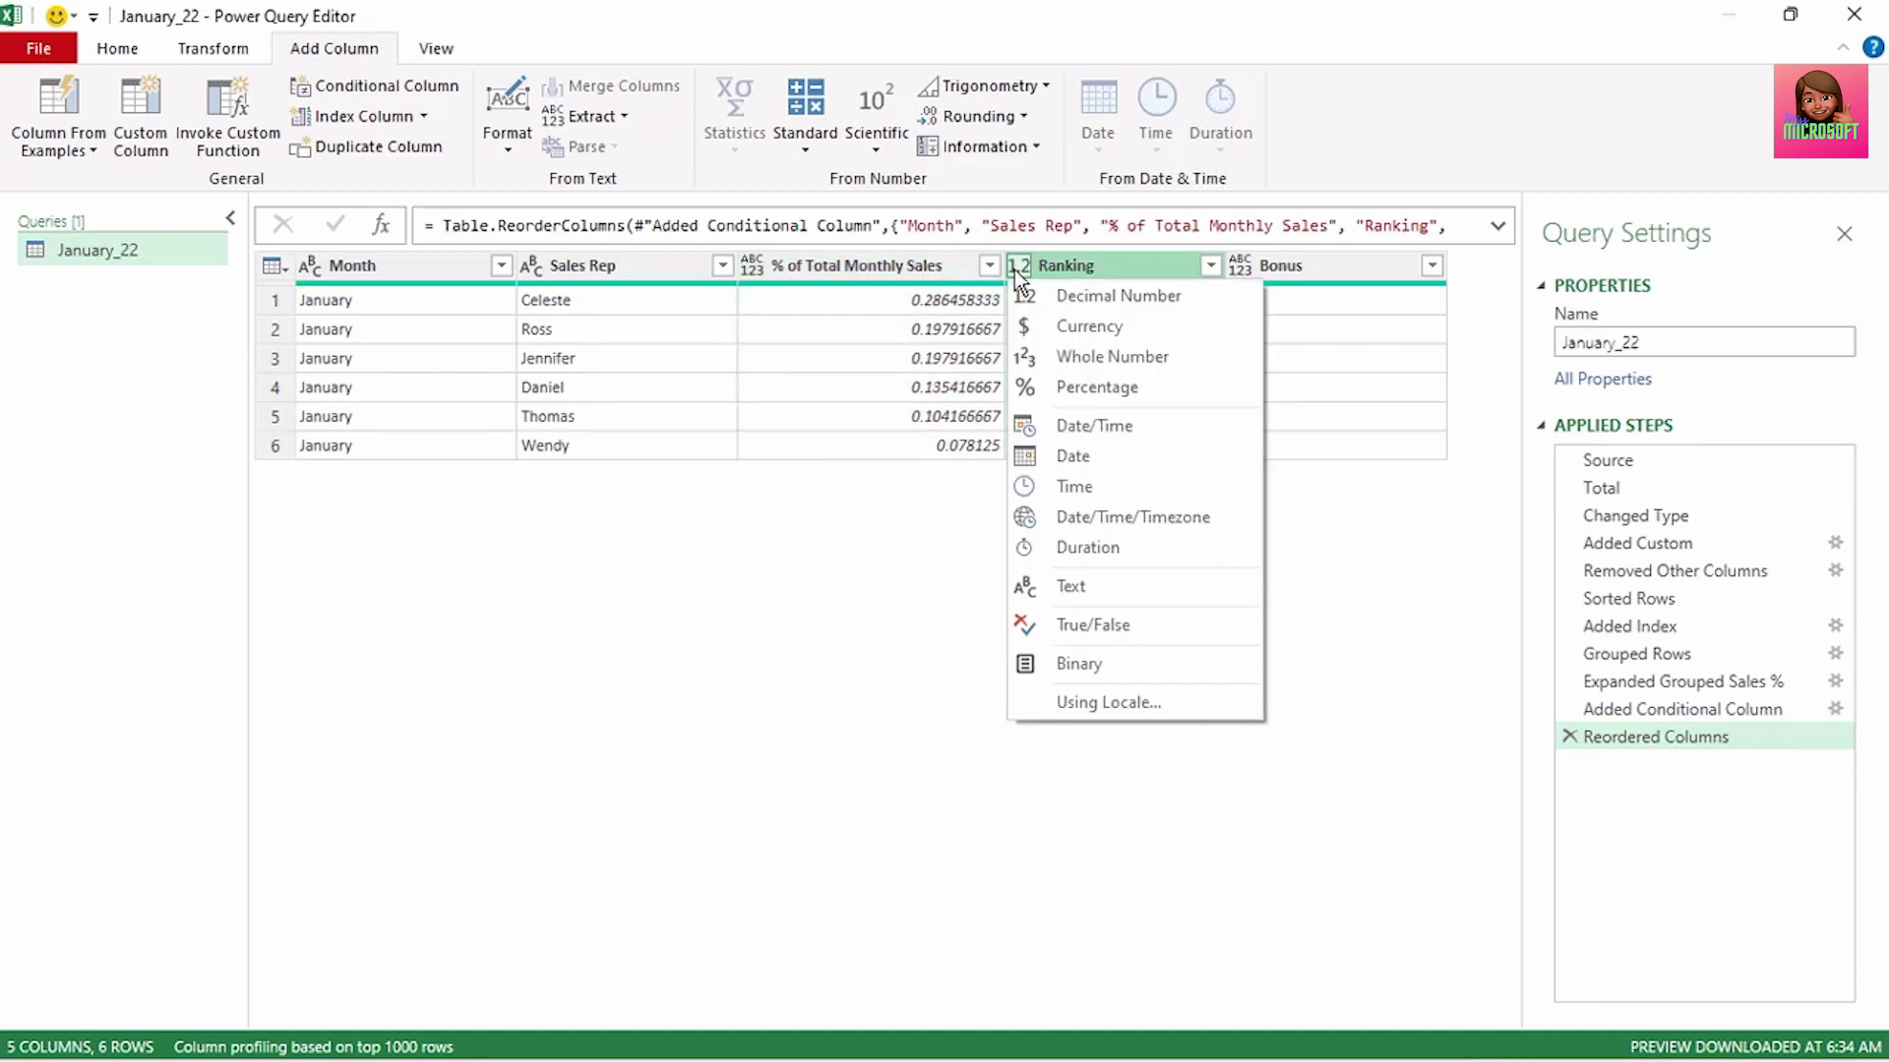
pyautogui.click(1055, 360)
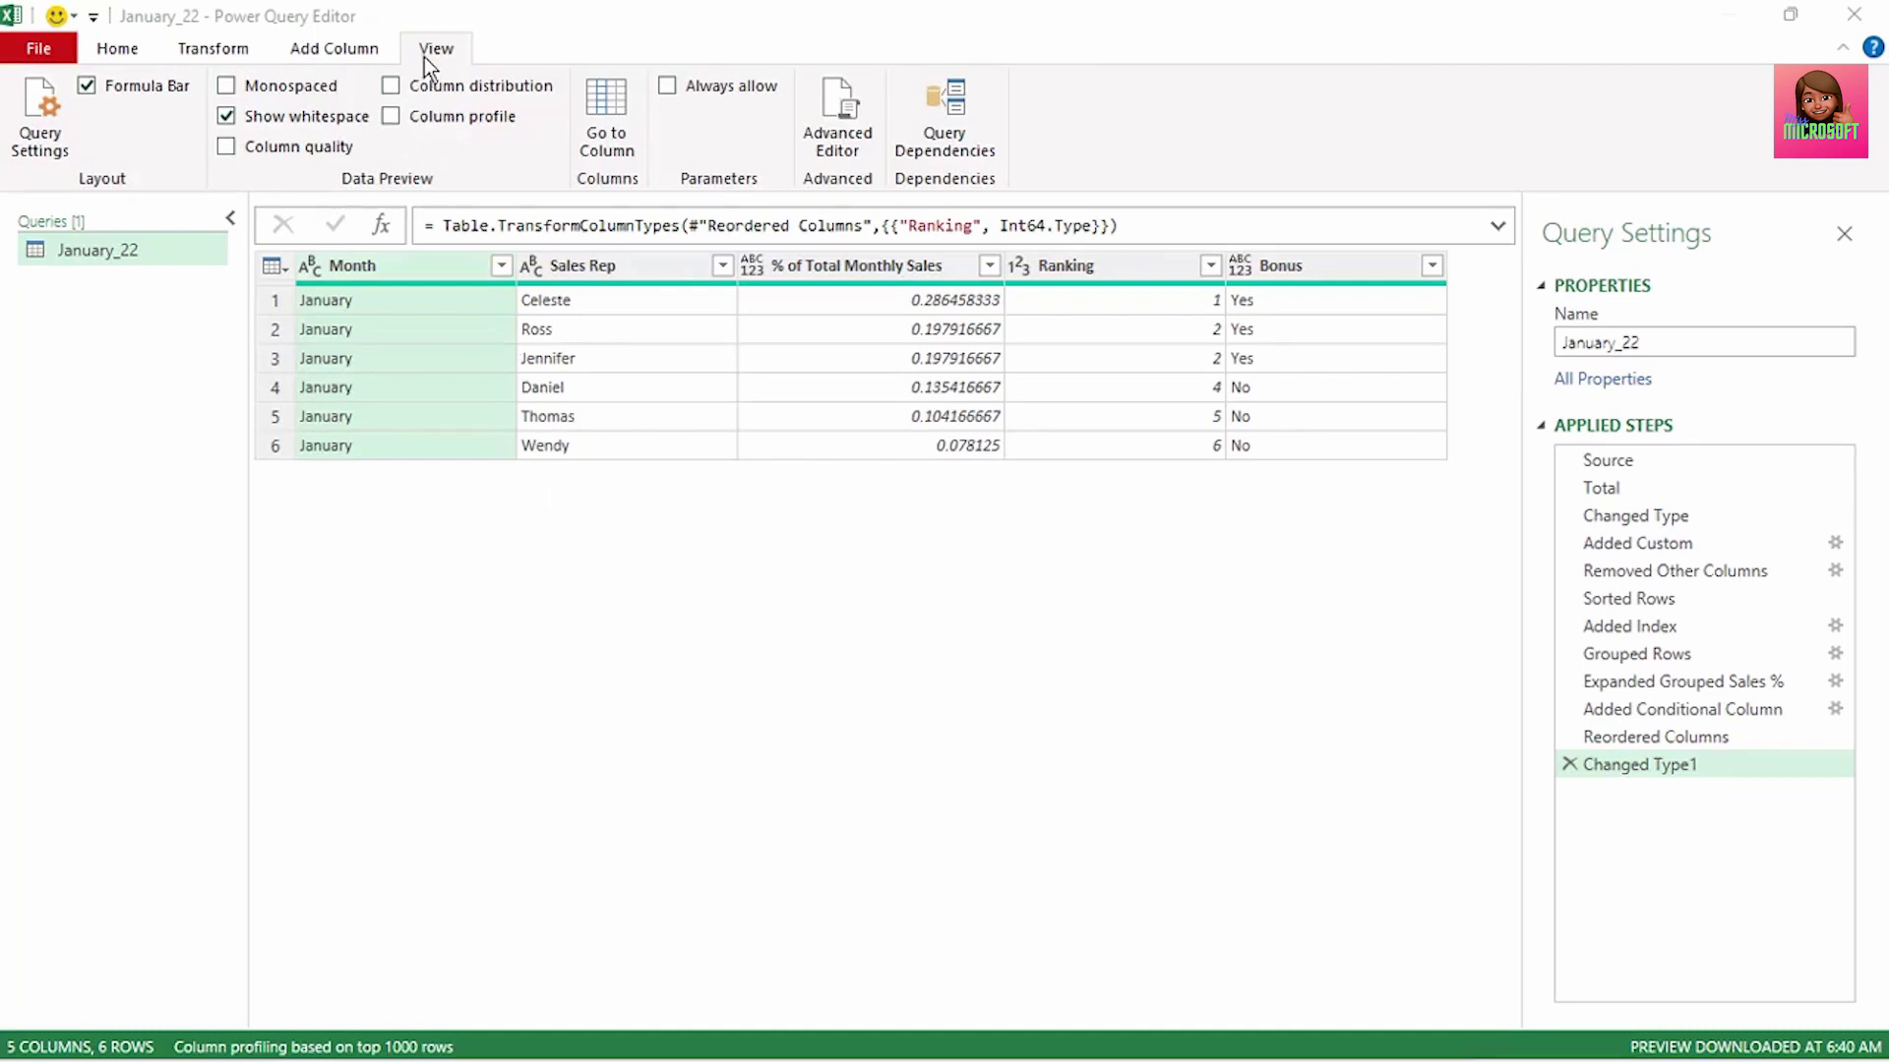
# Step: Open the January_22 query's M code in the Advanced Editor and add "(SalesData as table) =>" on a new line above let
pyautogui.click(860, 145)
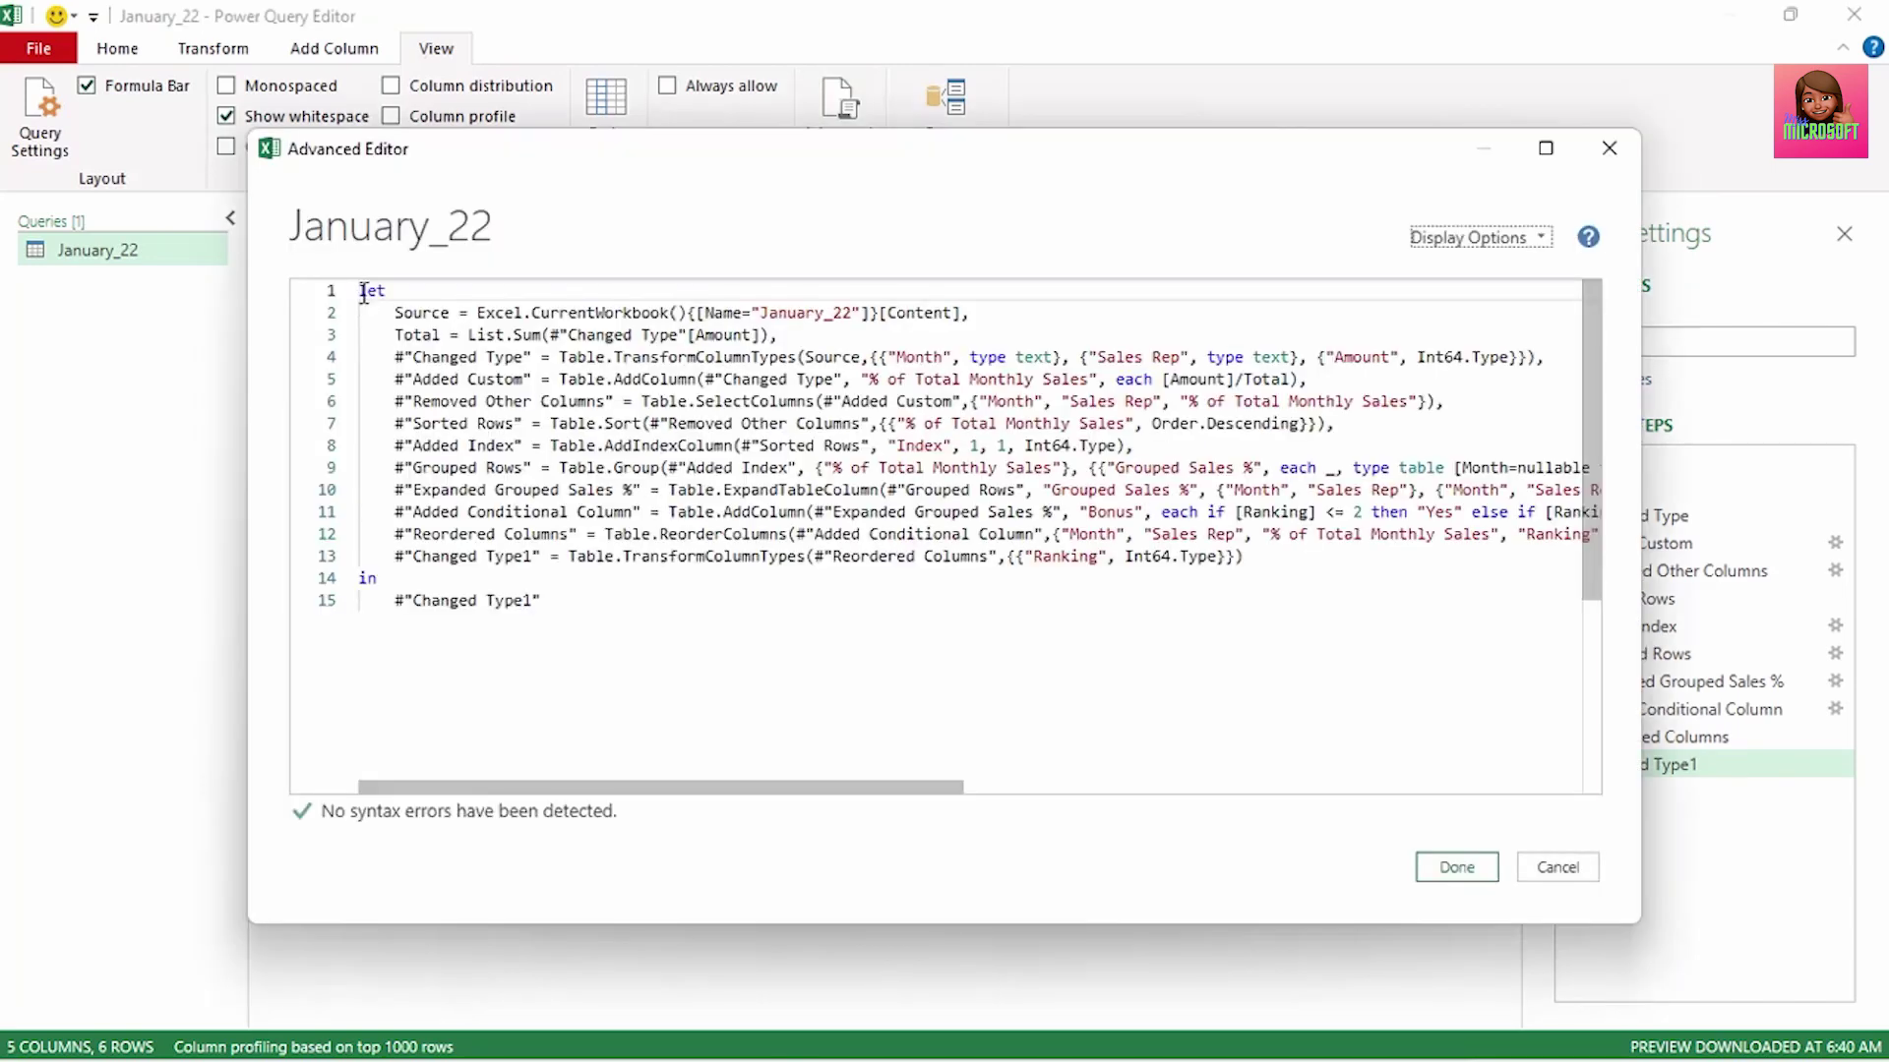
pyautogui.moveTo(360, 291); pyautogui.dragTo(580, 622)
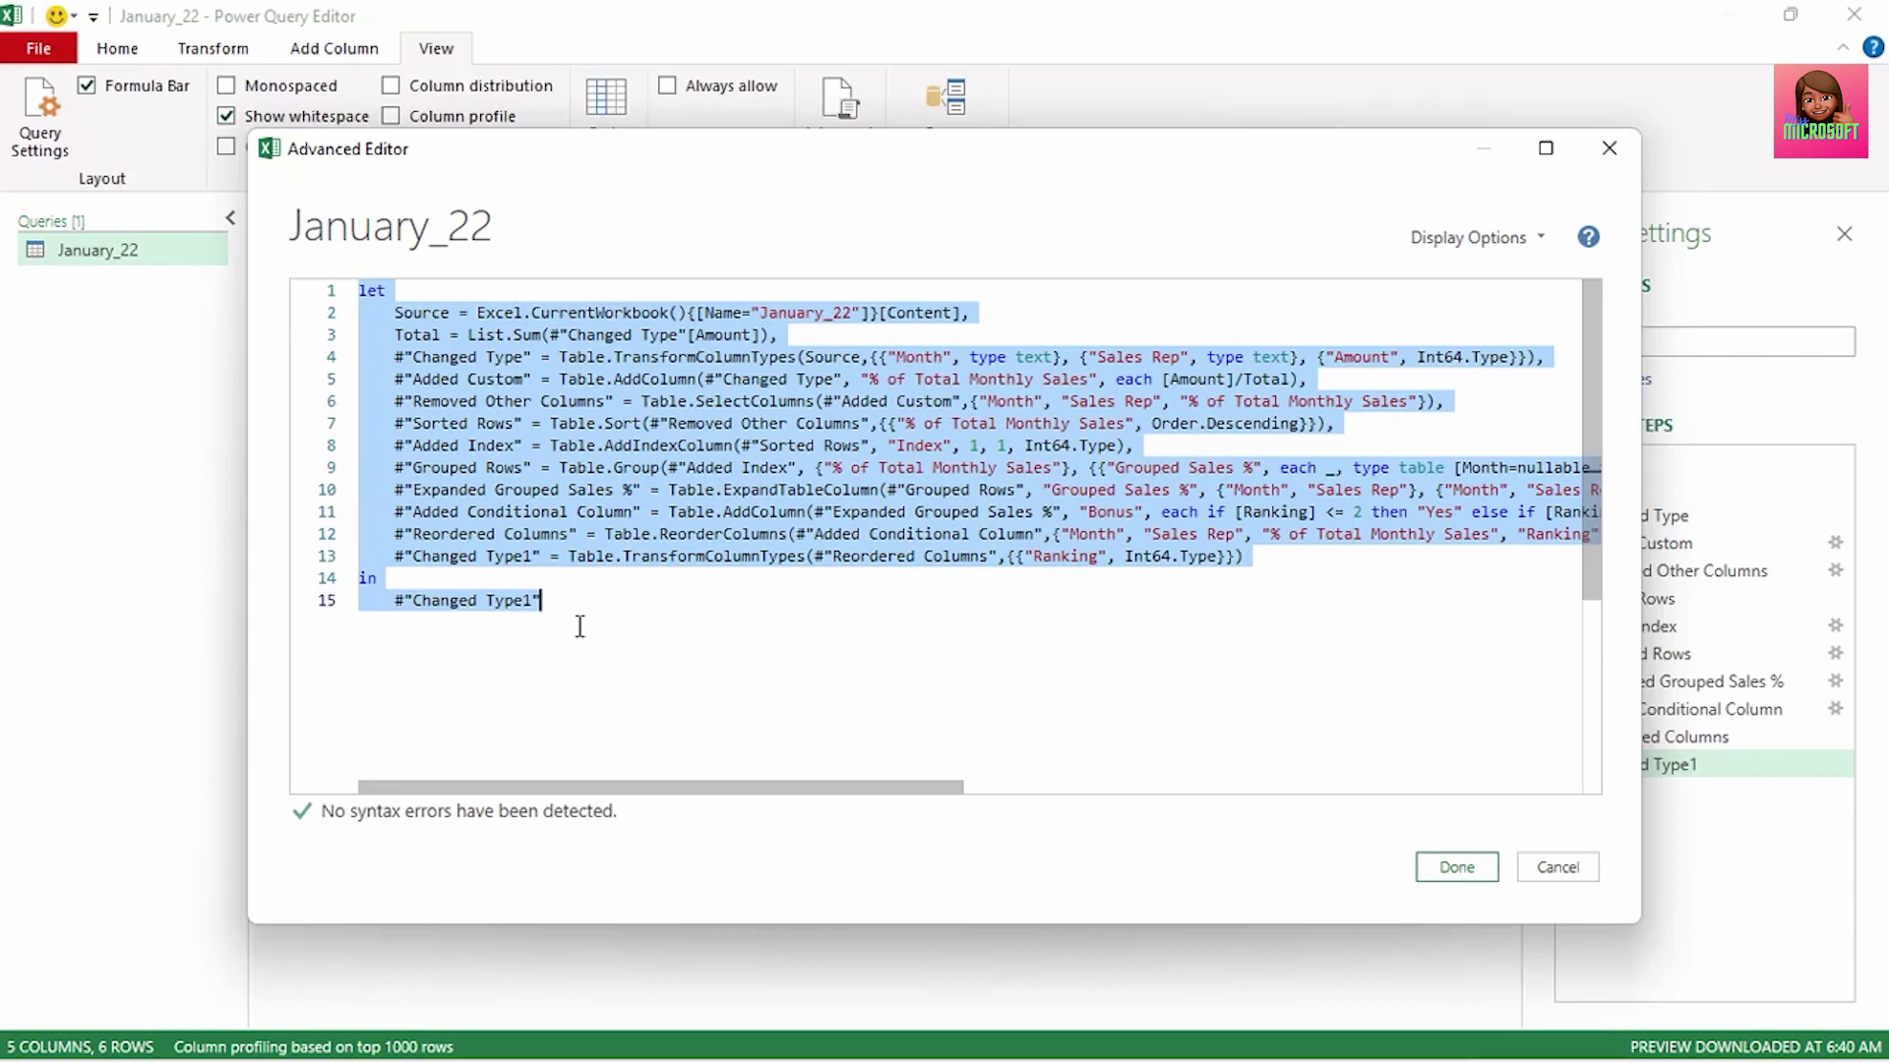
pyautogui.click(362, 291)
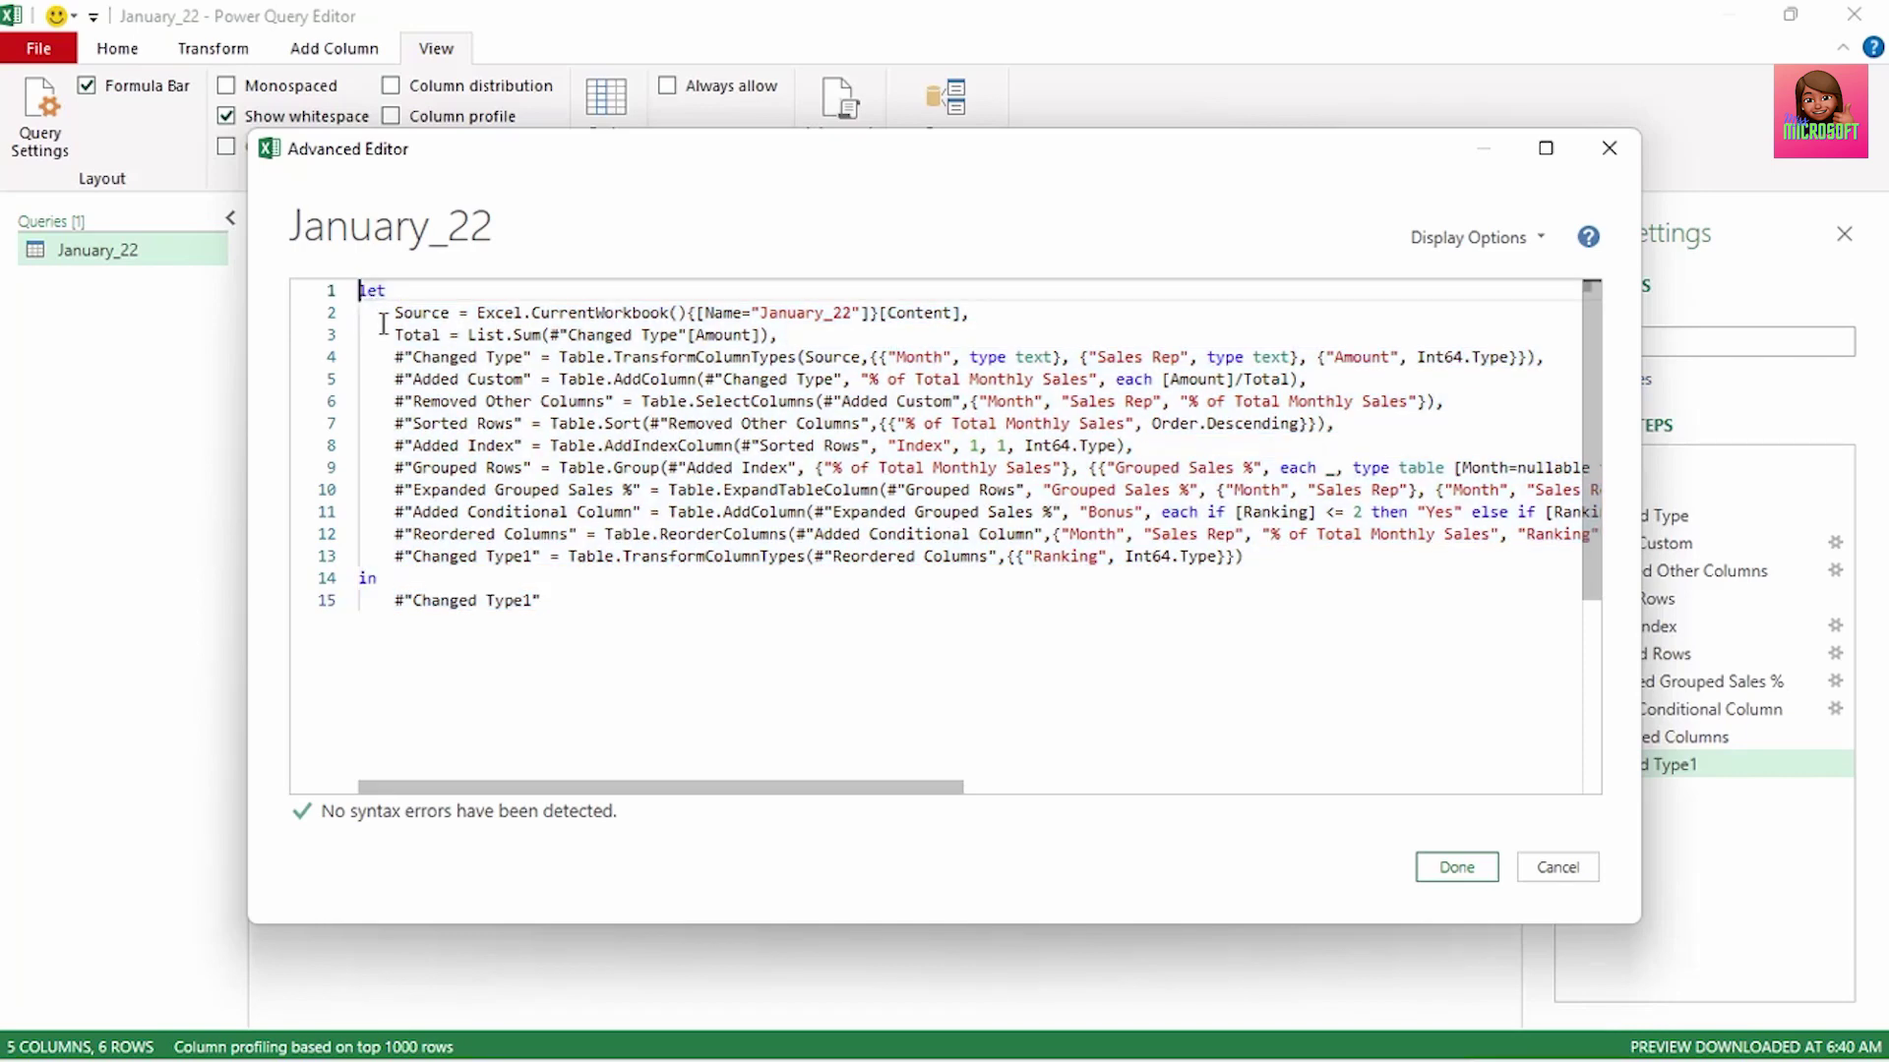
pyautogui.press('Return')
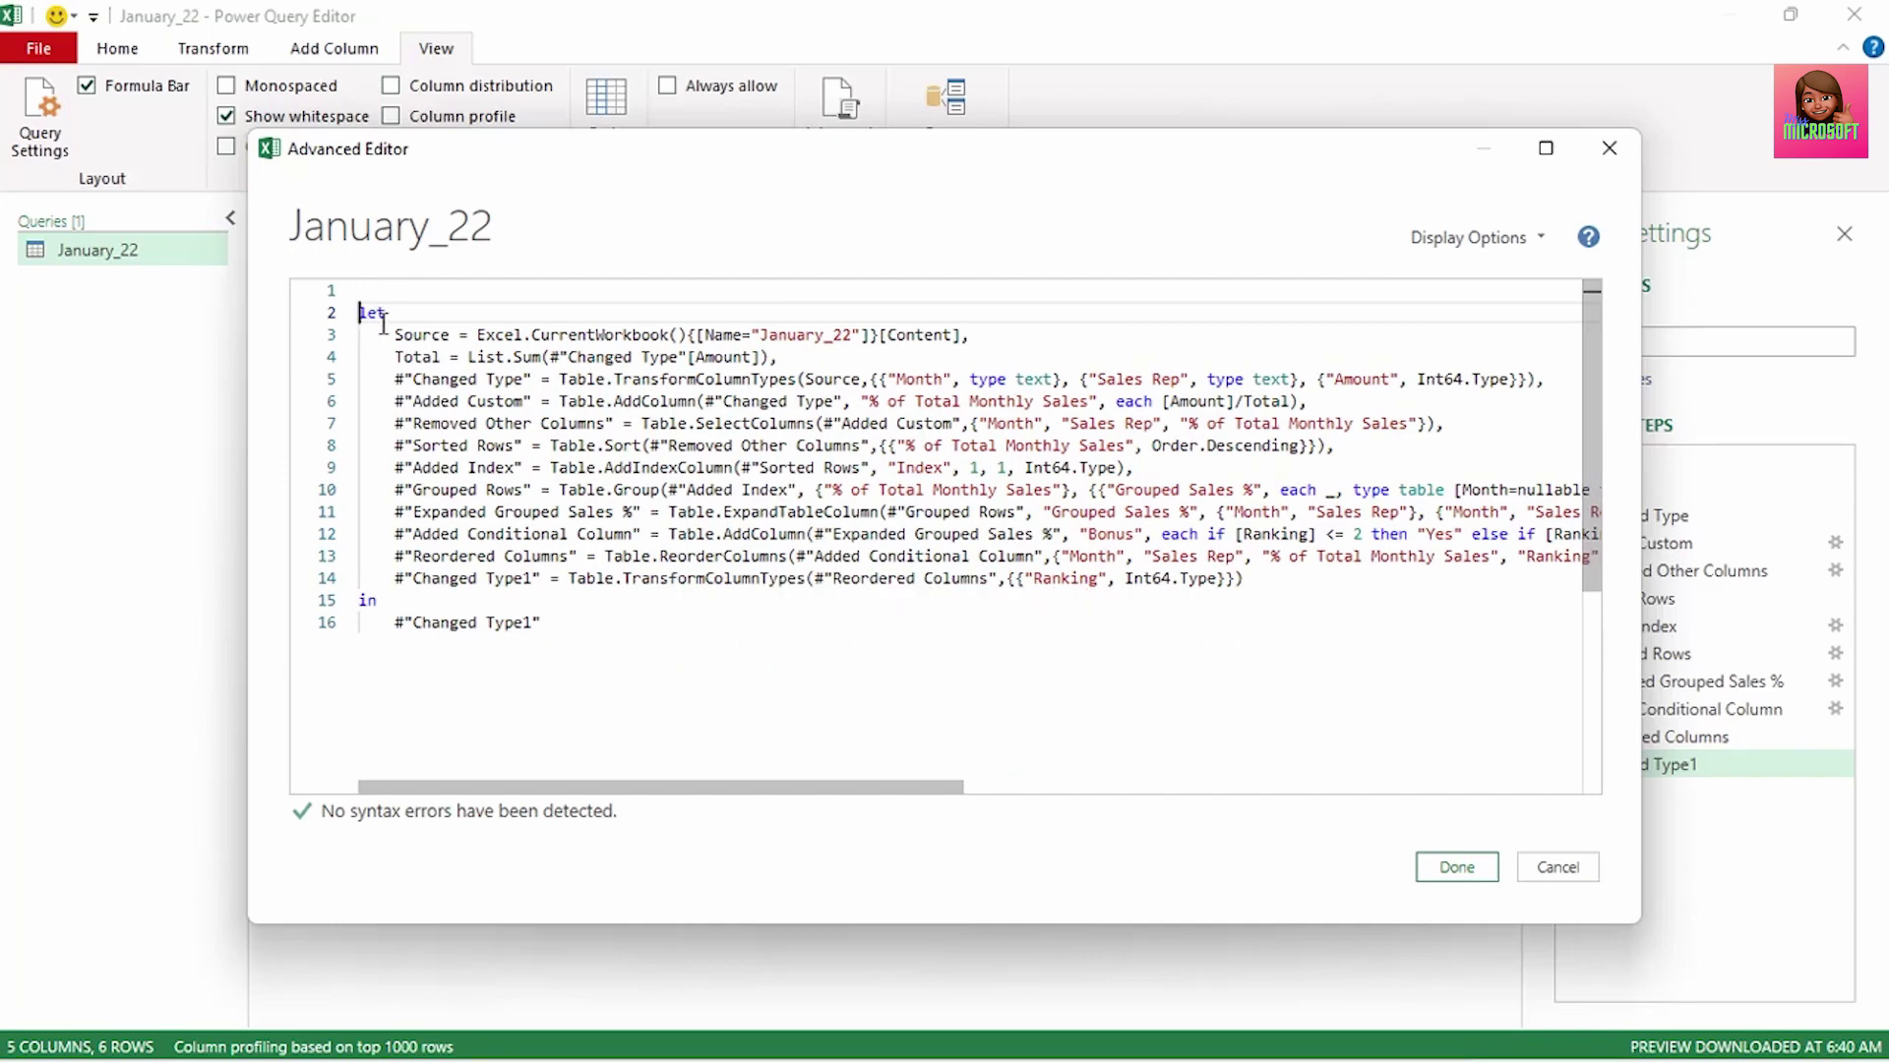
pyautogui.press('Up')
pyautogui.write('(')
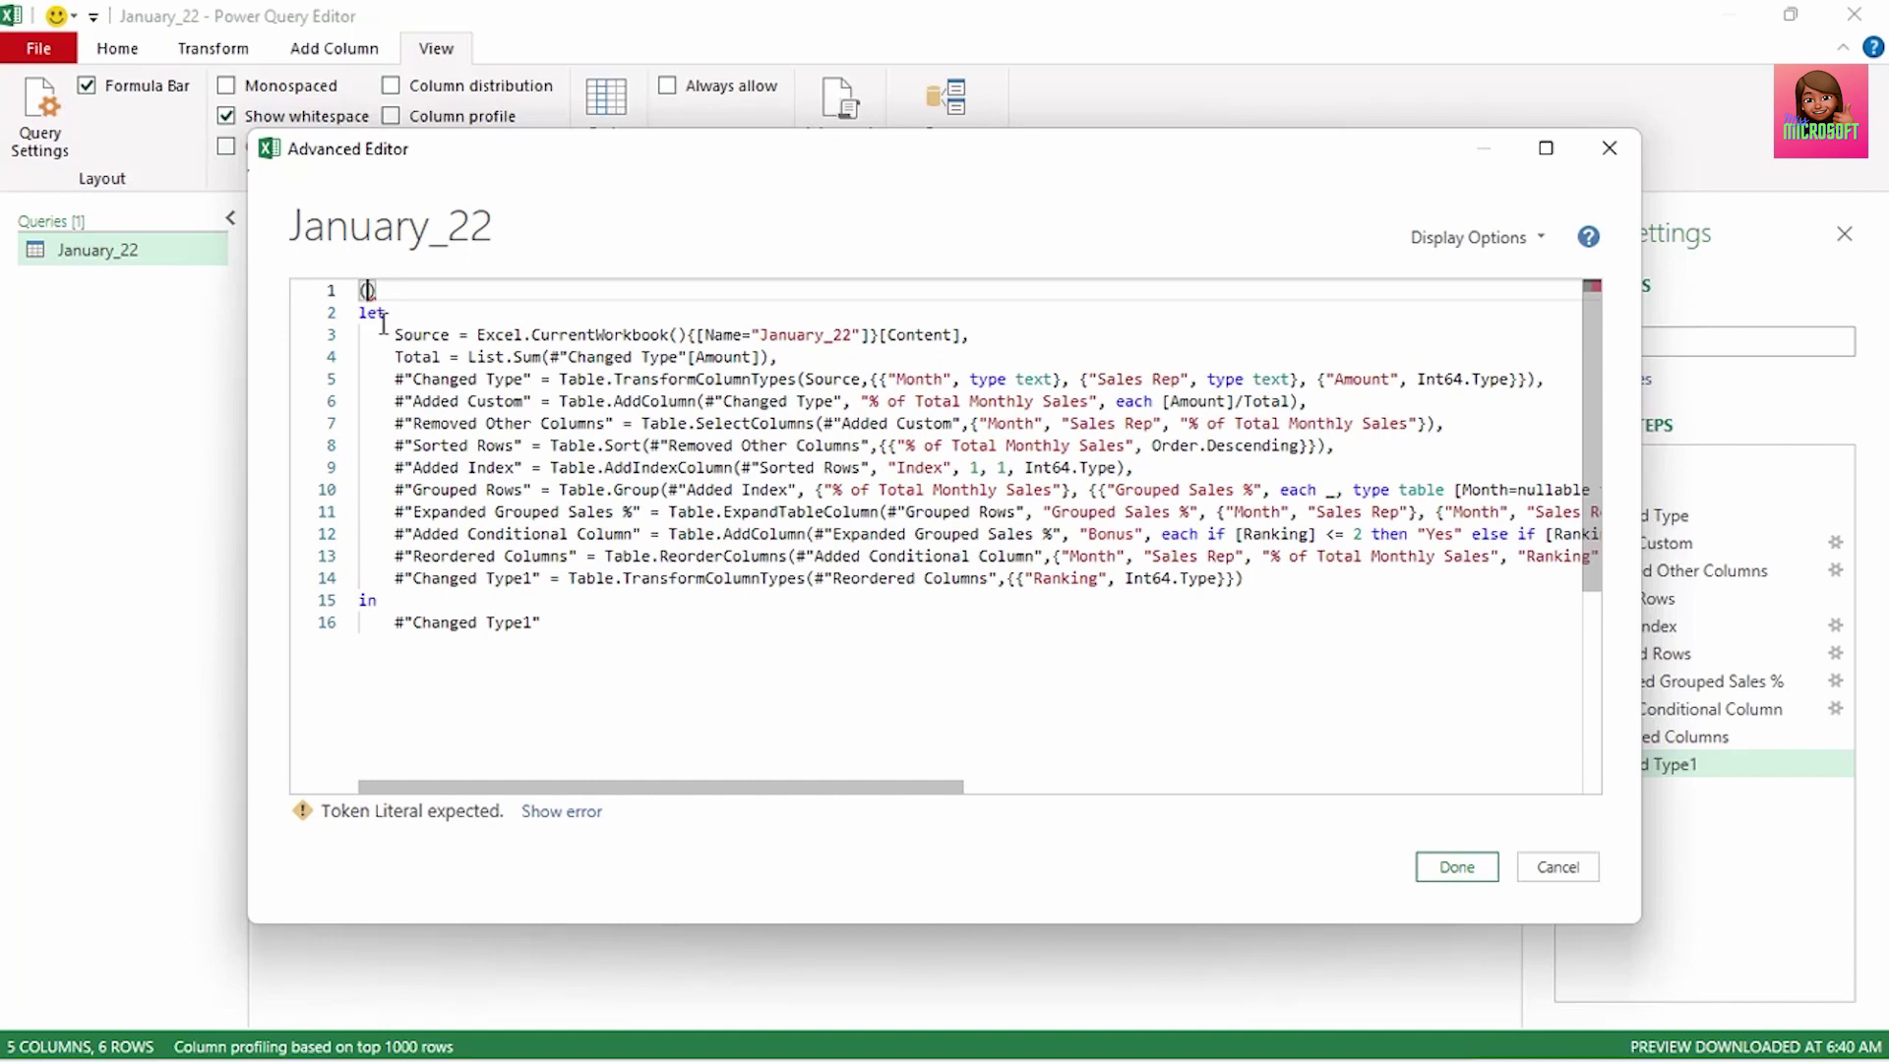
pyautogui.write('SalesDa')
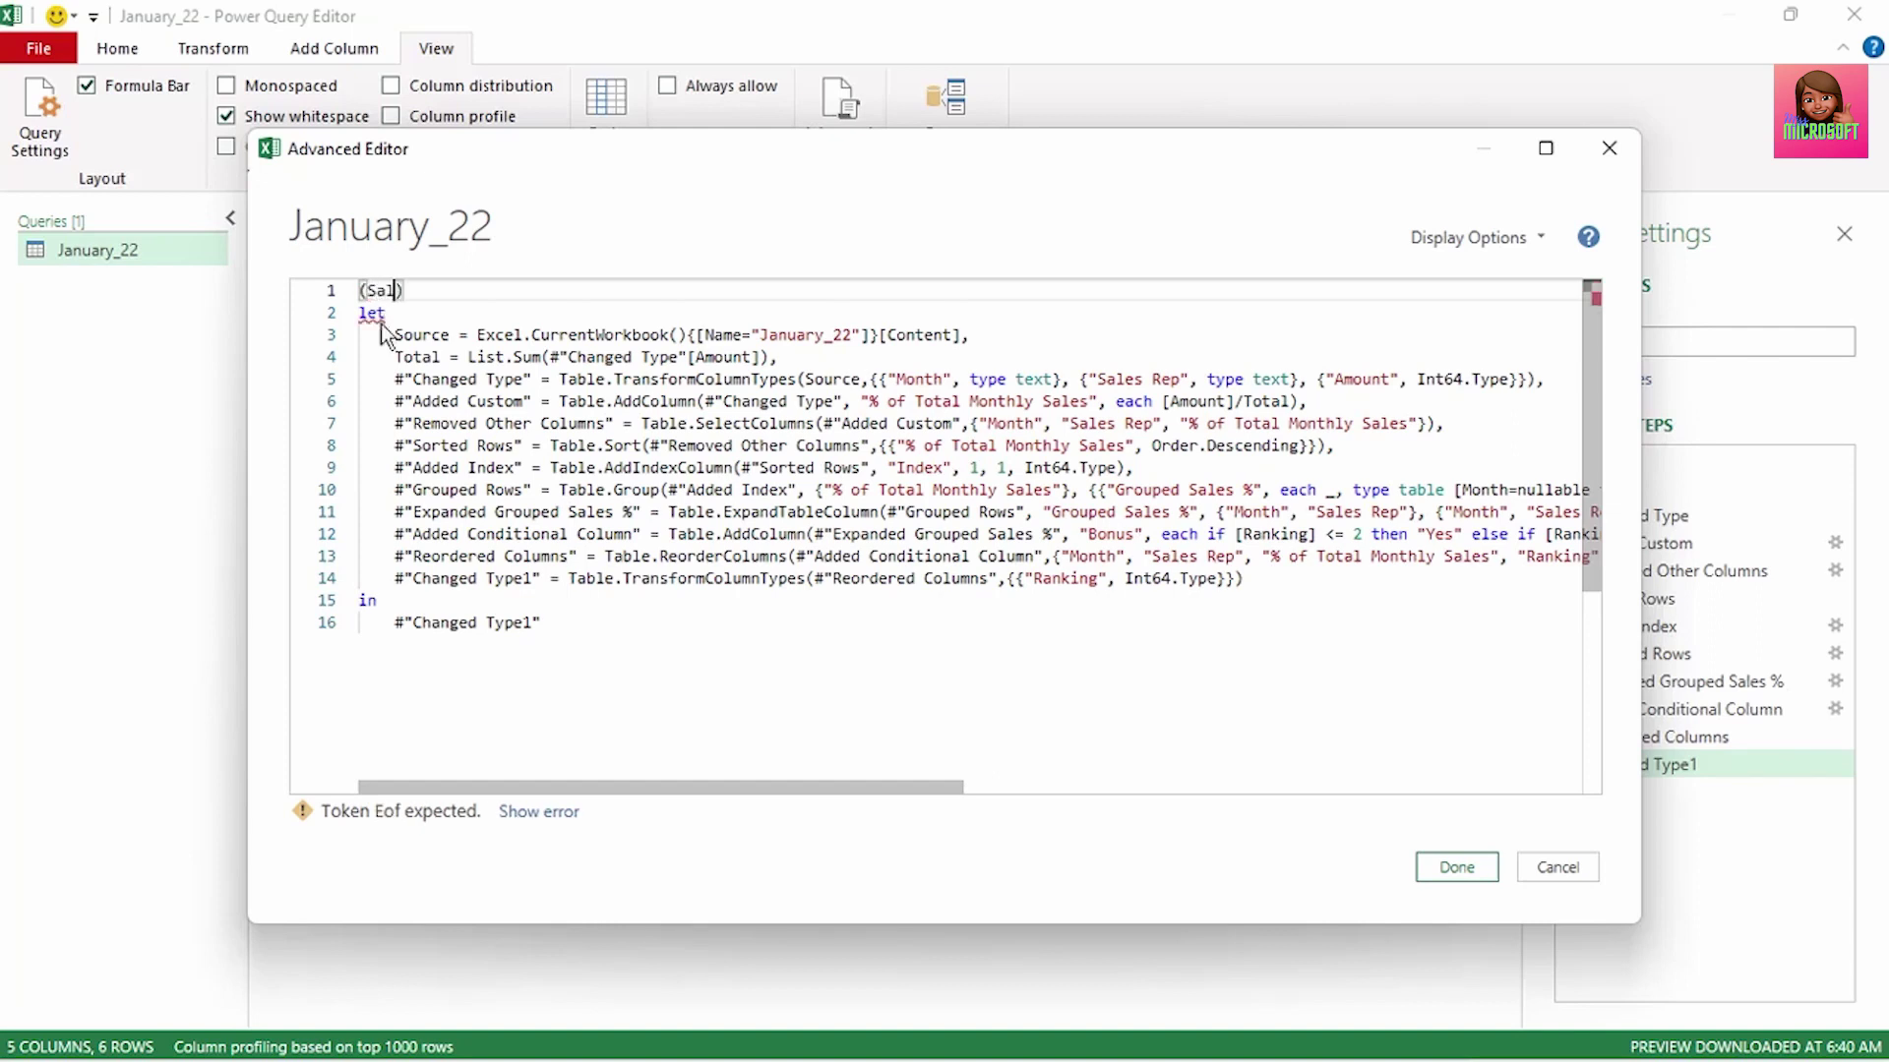
pyautogui.write('ta')
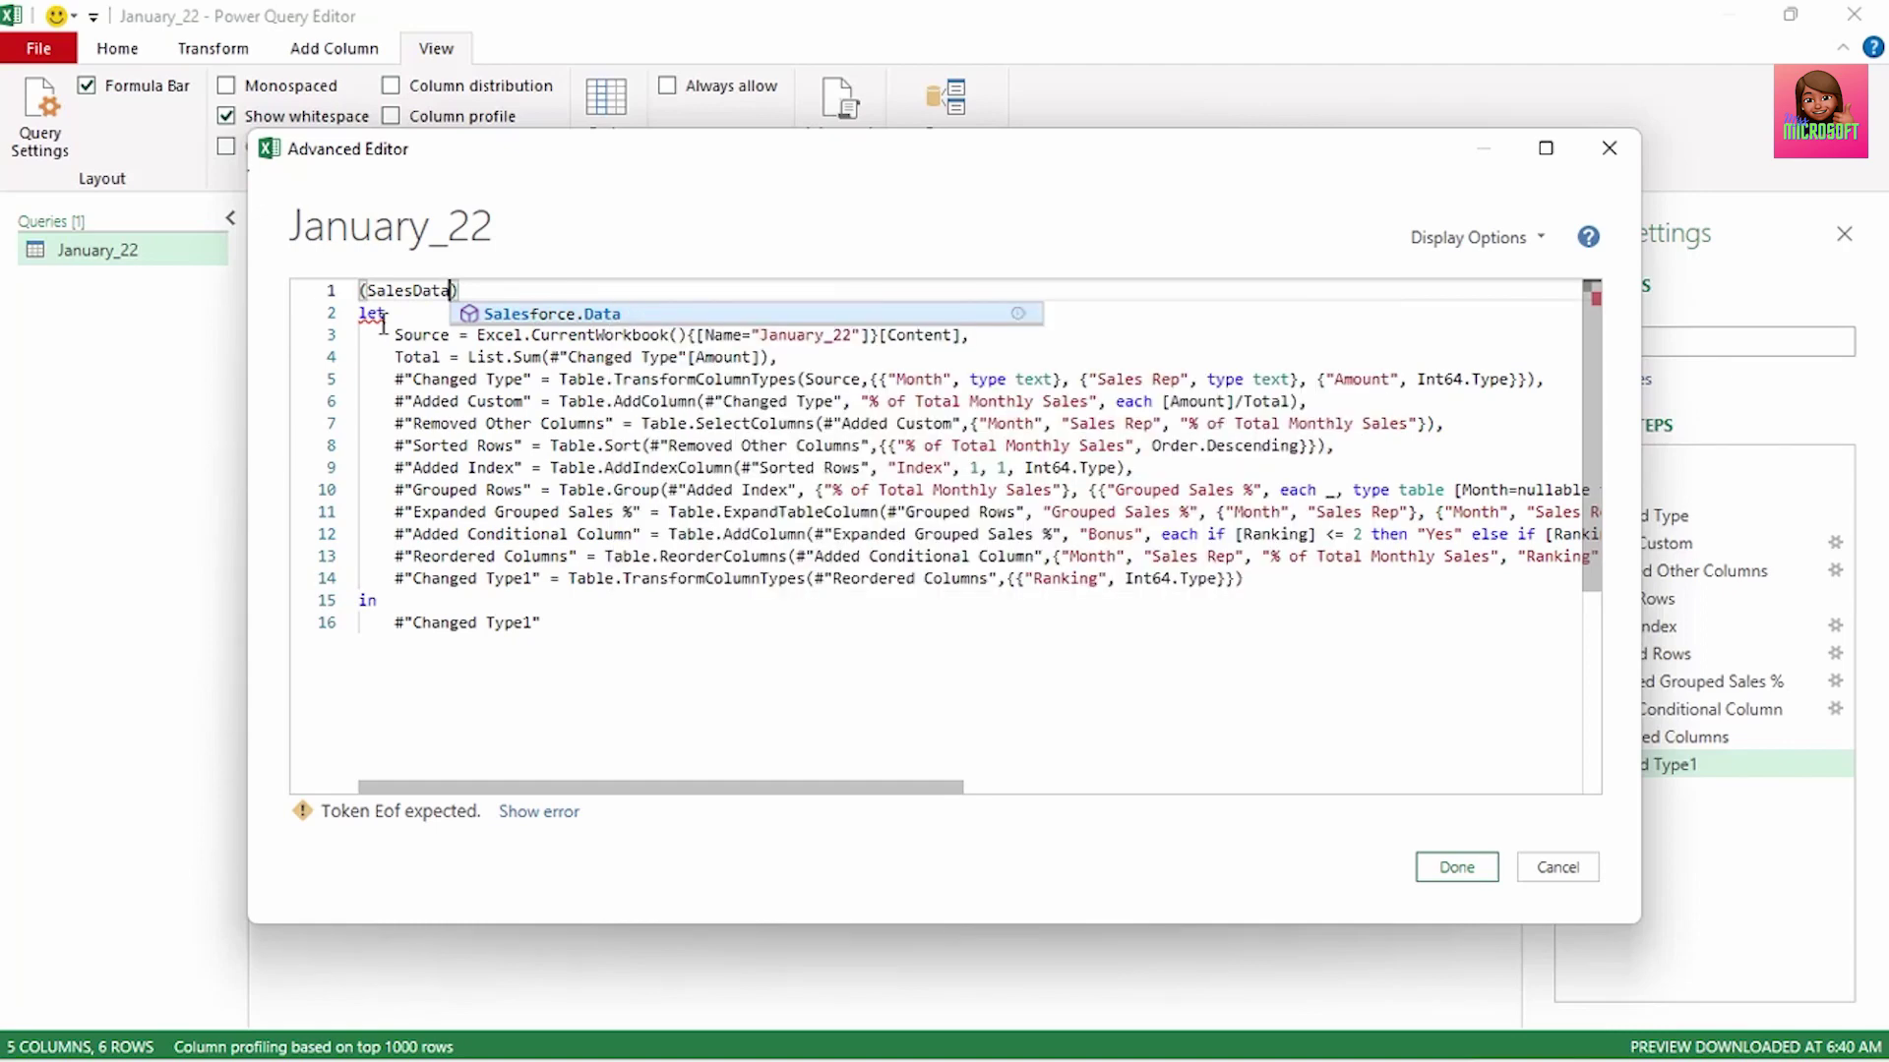
pyautogui.write('as ')
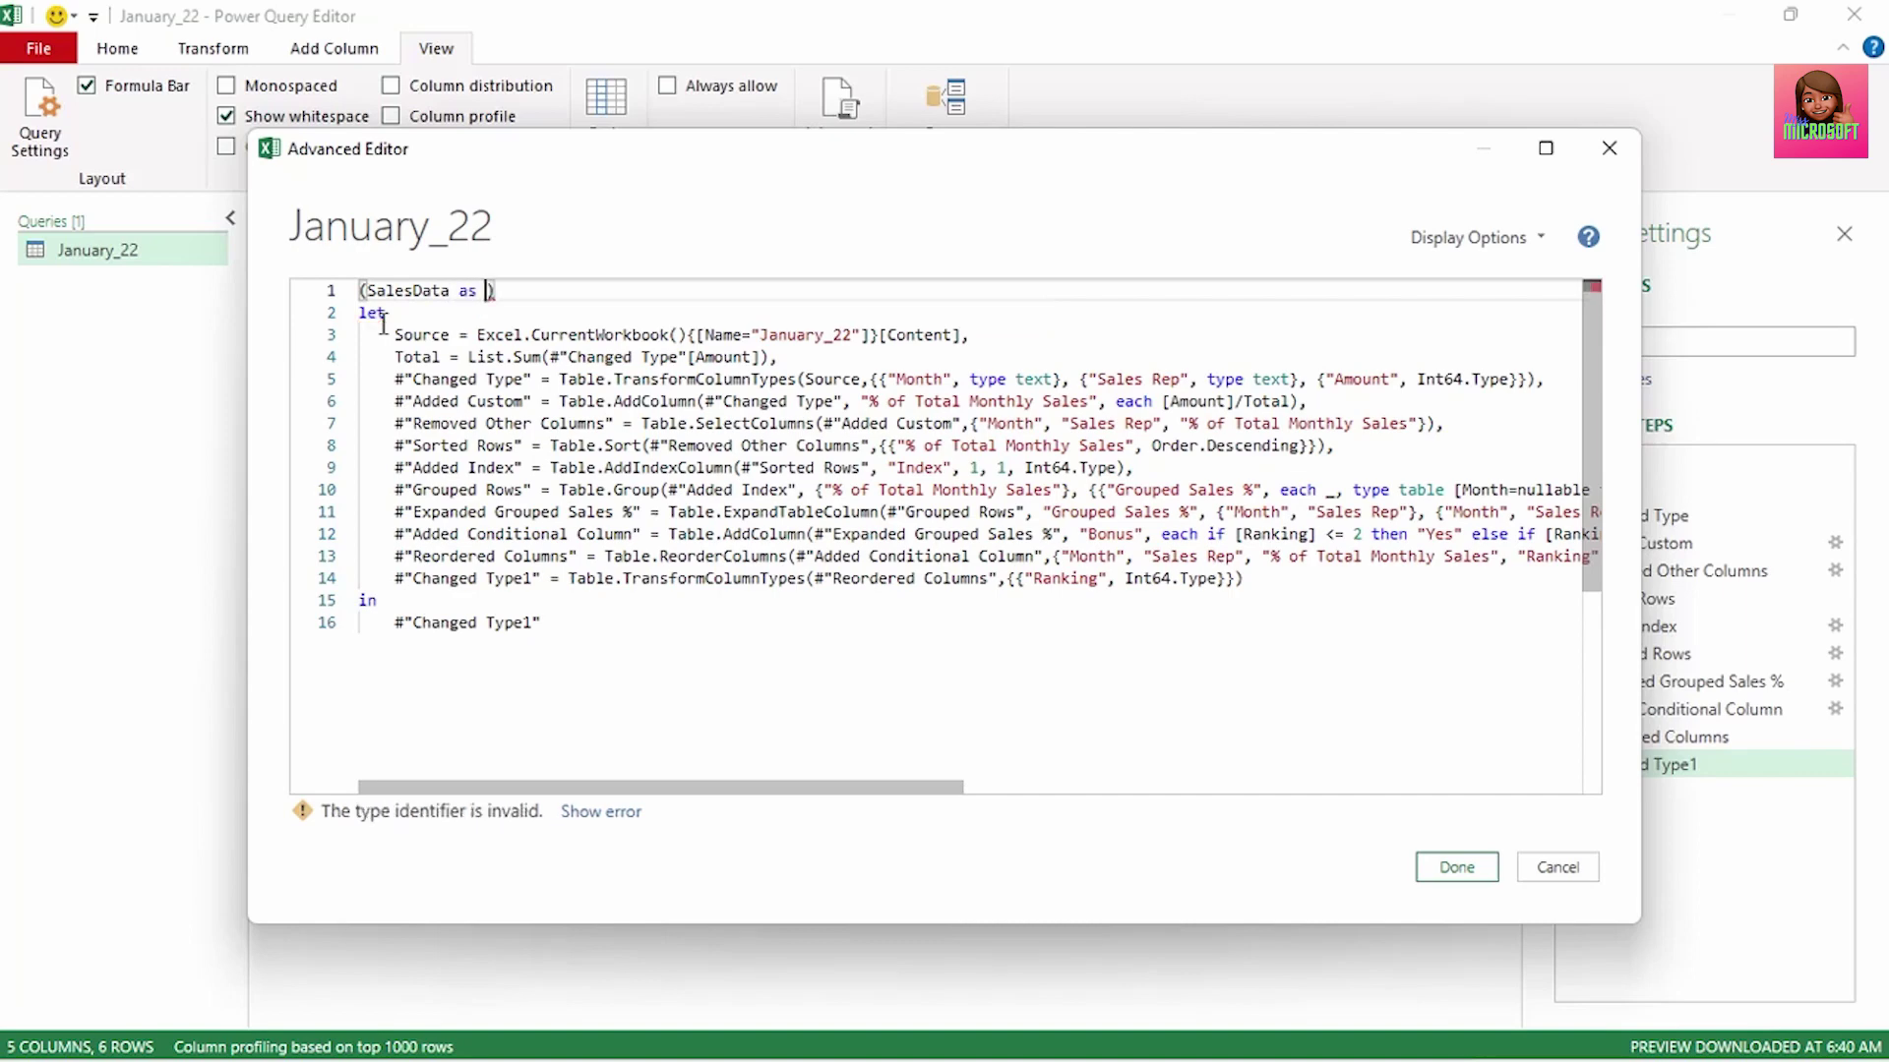
pyautogui.write('table')
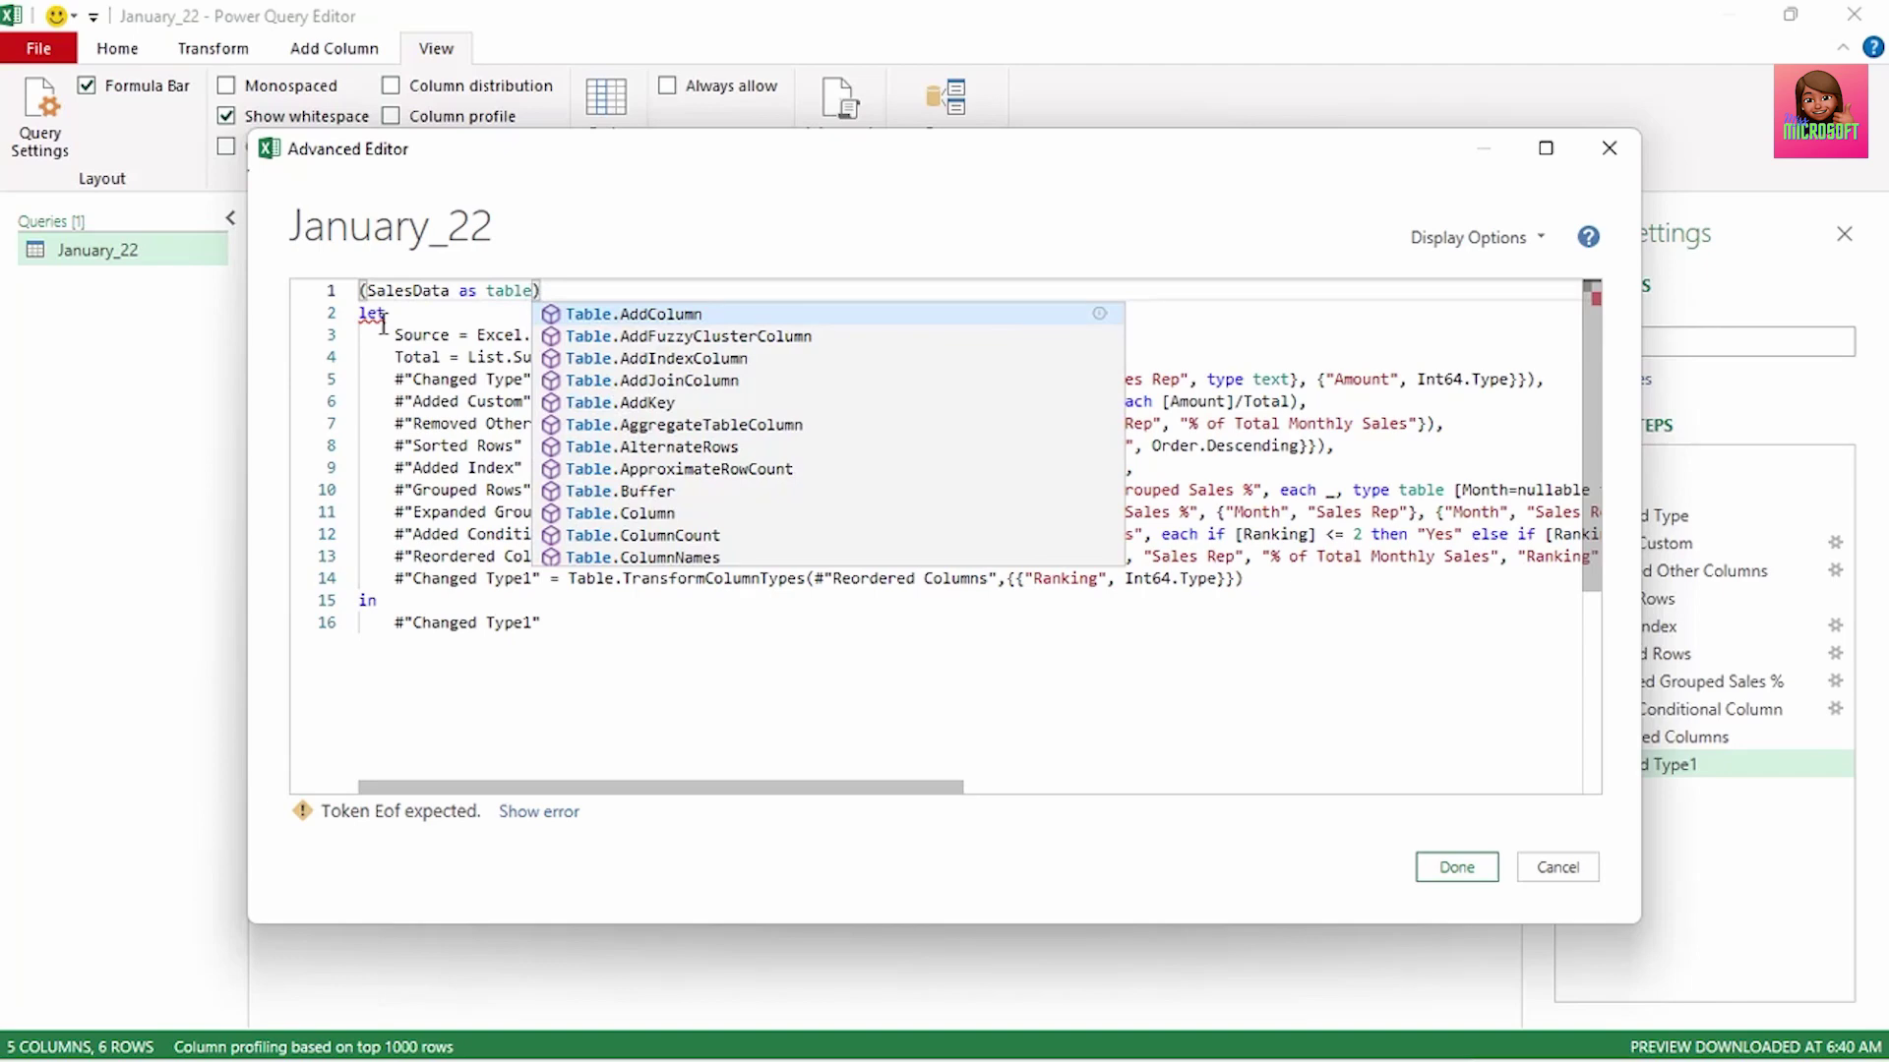
pyautogui.press('End')
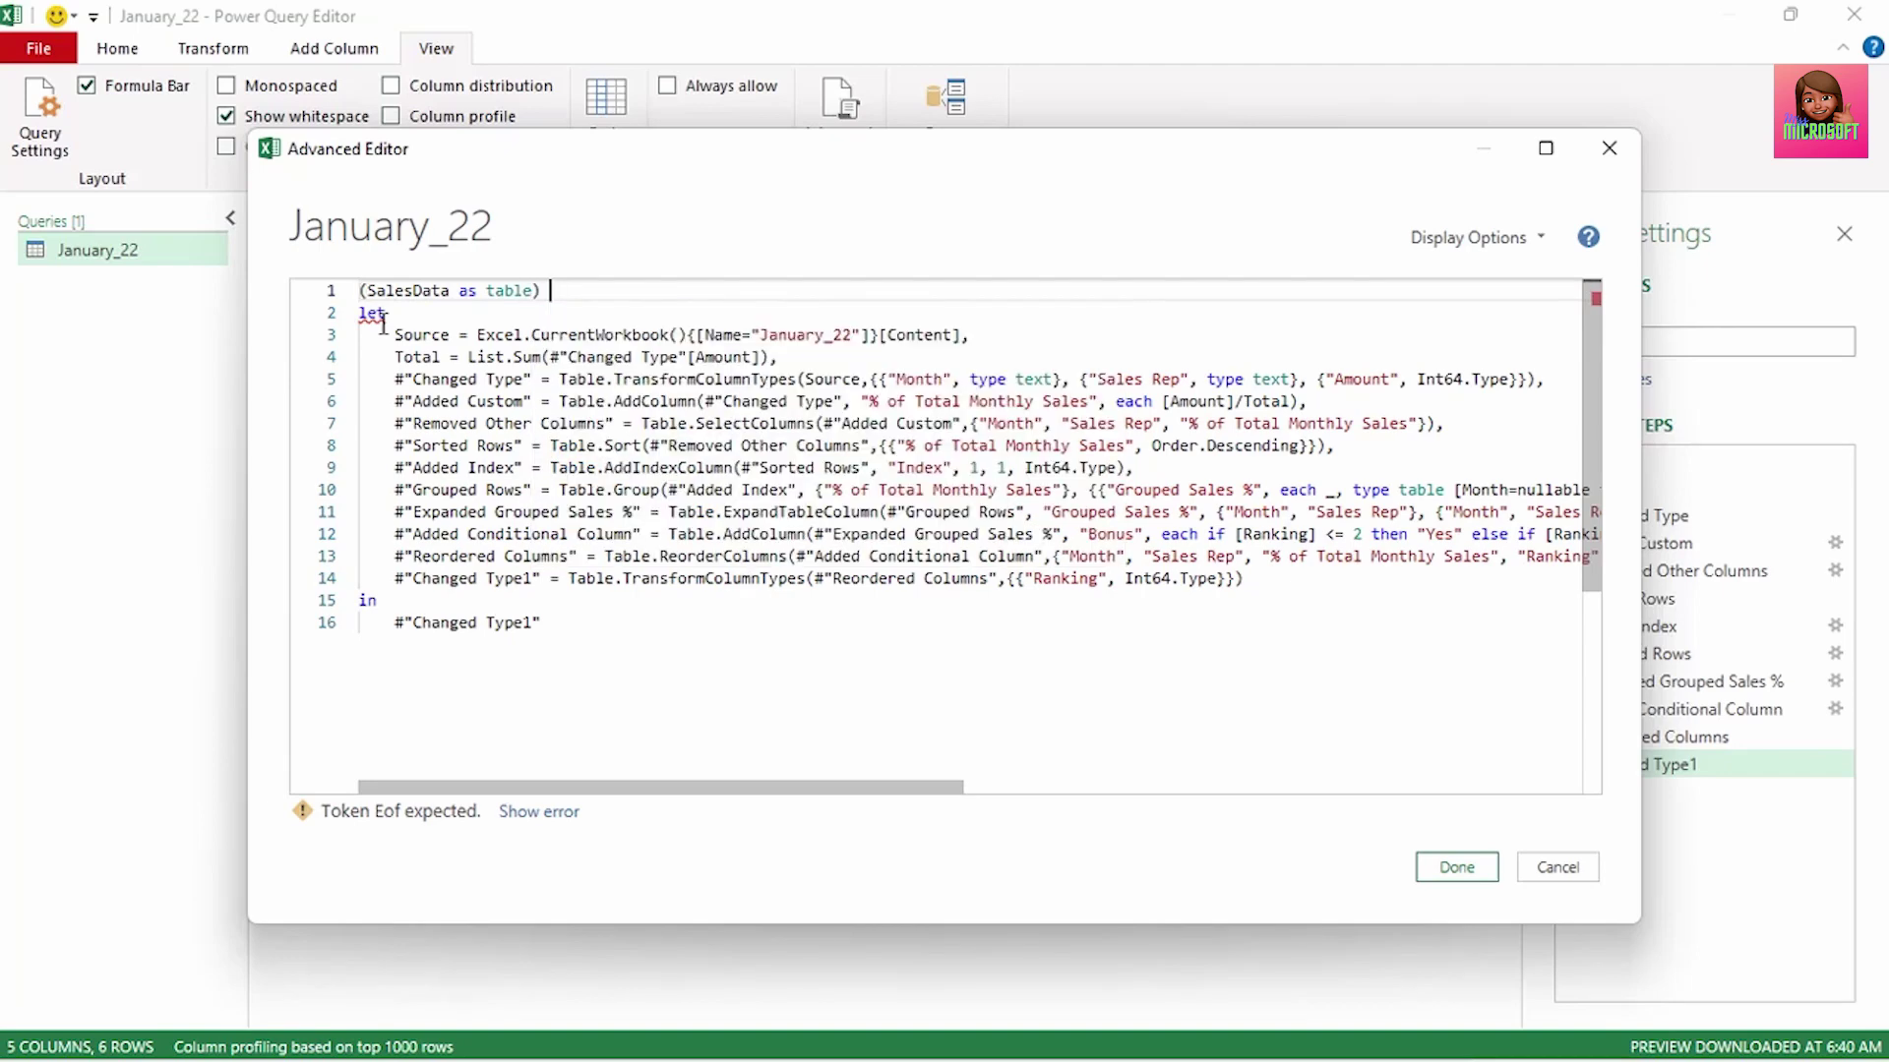
pyautogui.write('=>')
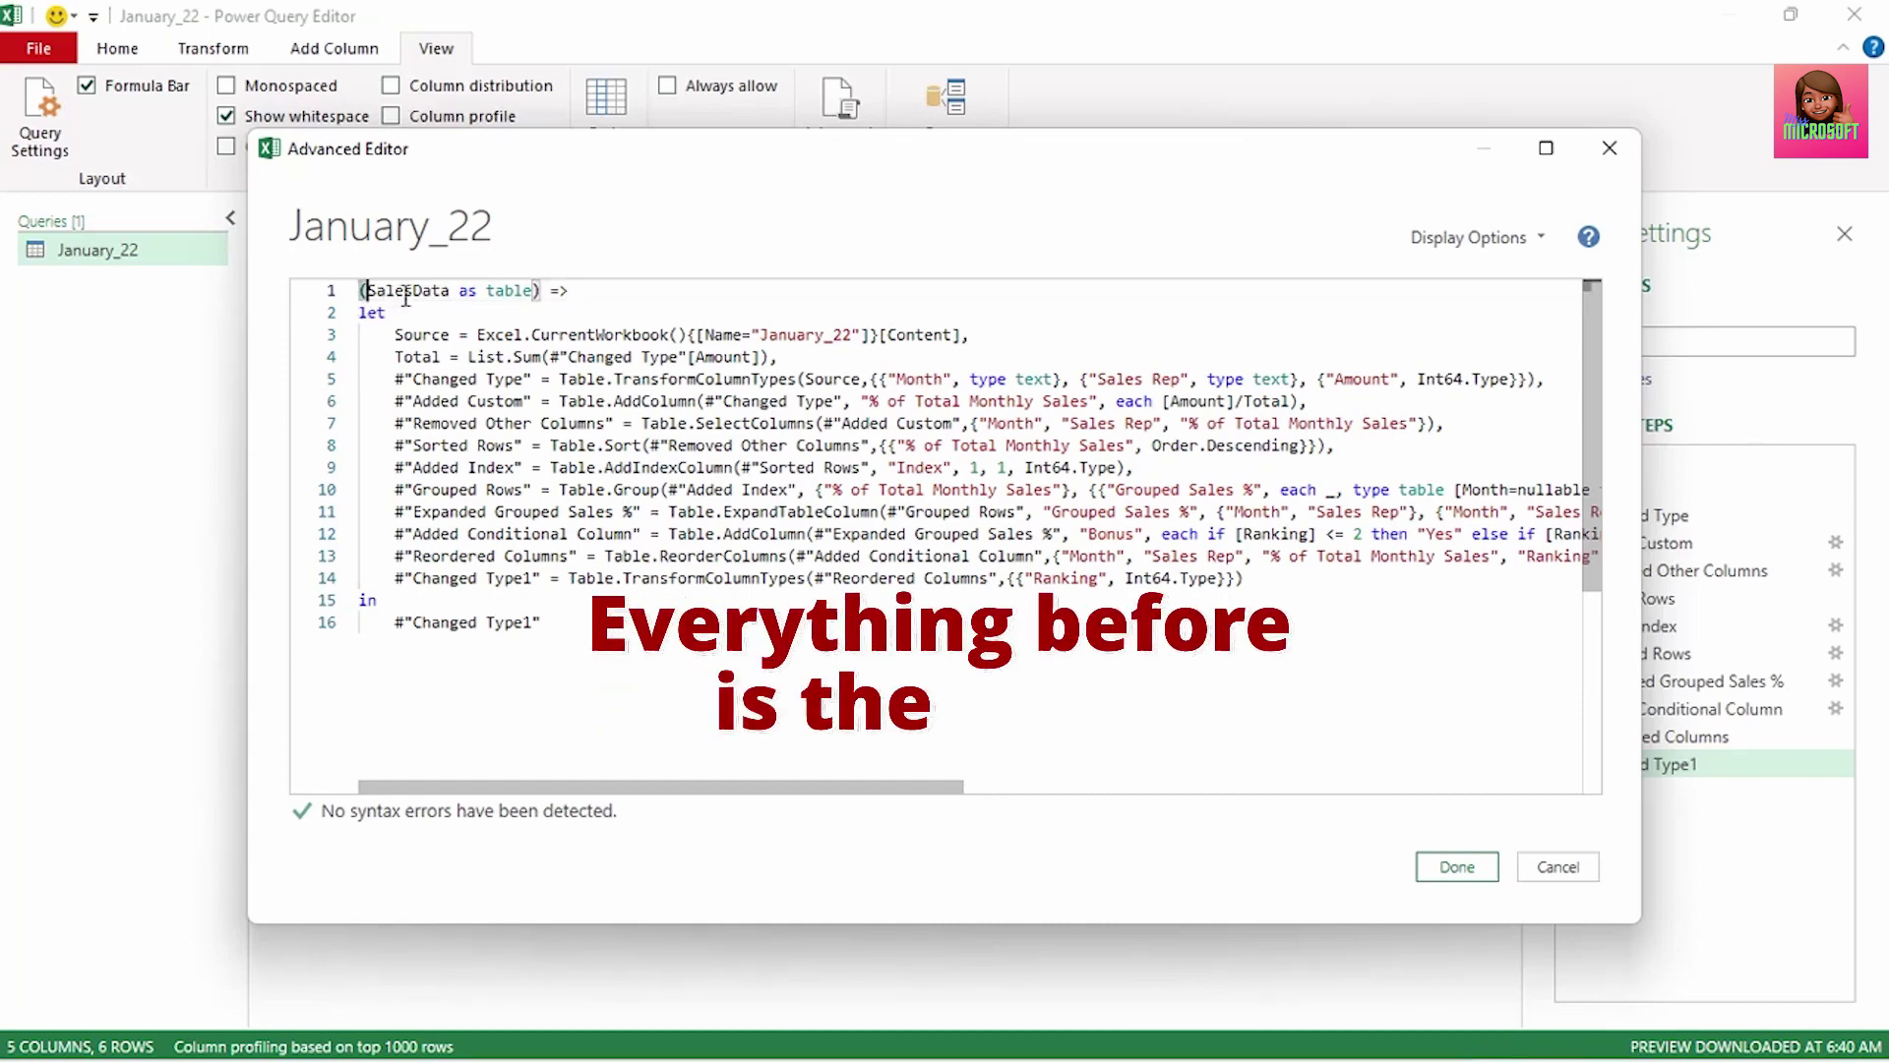
# Step: Remove the whole Source line referencing the January_22 workbook table from the let block
pyautogui.moveTo(359, 290); pyautogui.dragTo(550, 294)
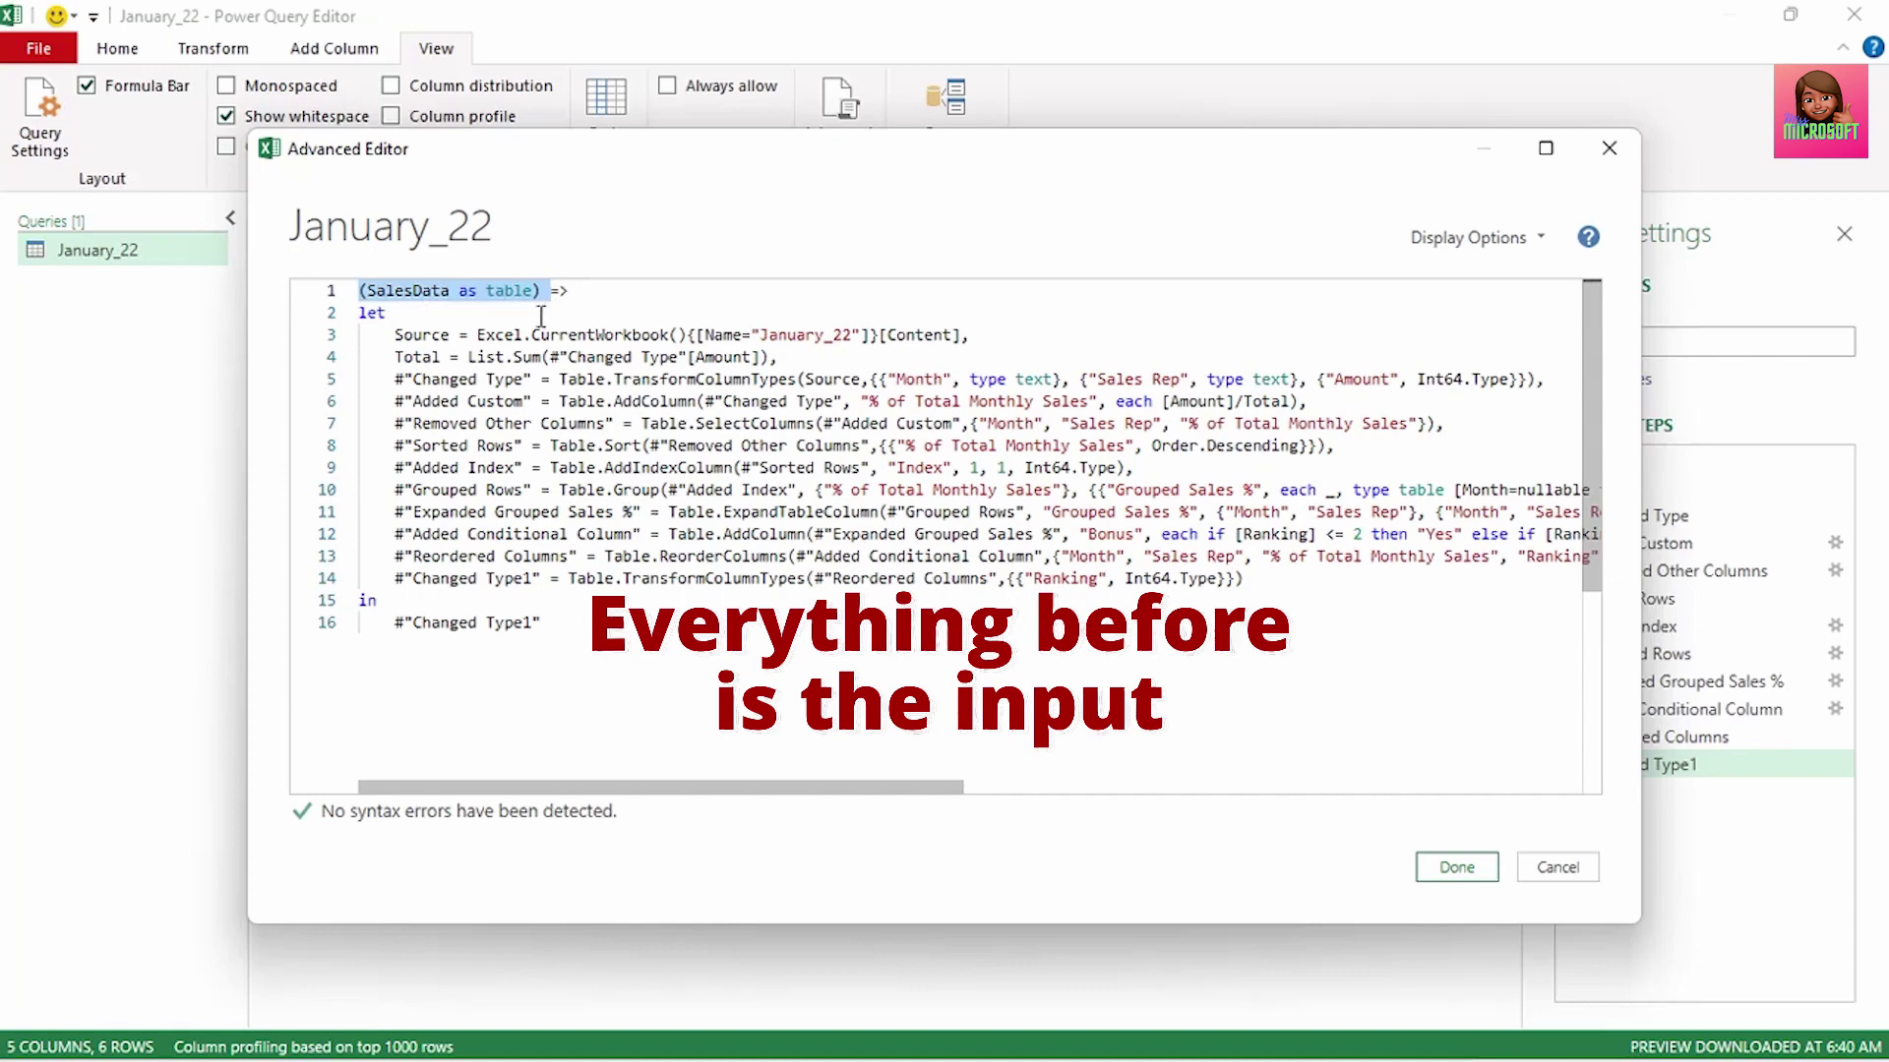
pyautogui.moveTo(359, 313); pyautogui.dragTo(622, 662)
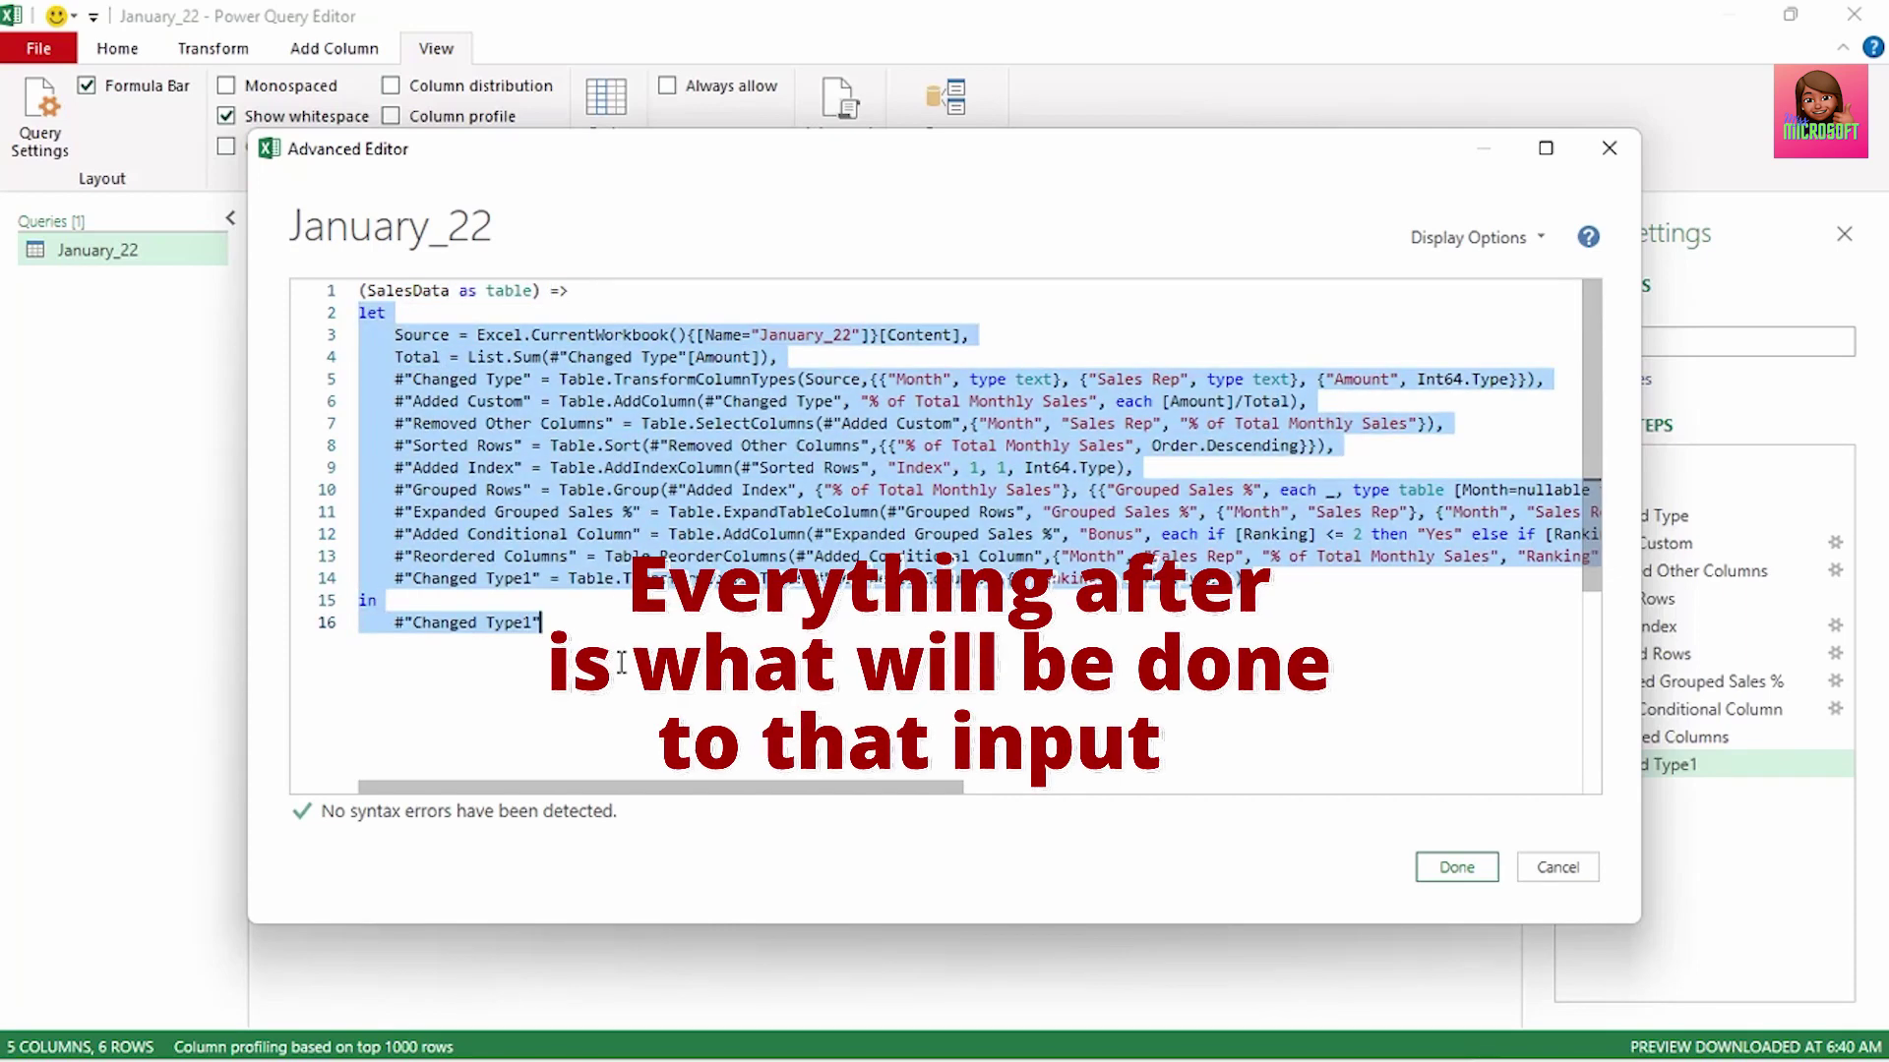
pyautogui.moveTo(387, 336); pyautogui.dragTo(460, 335)
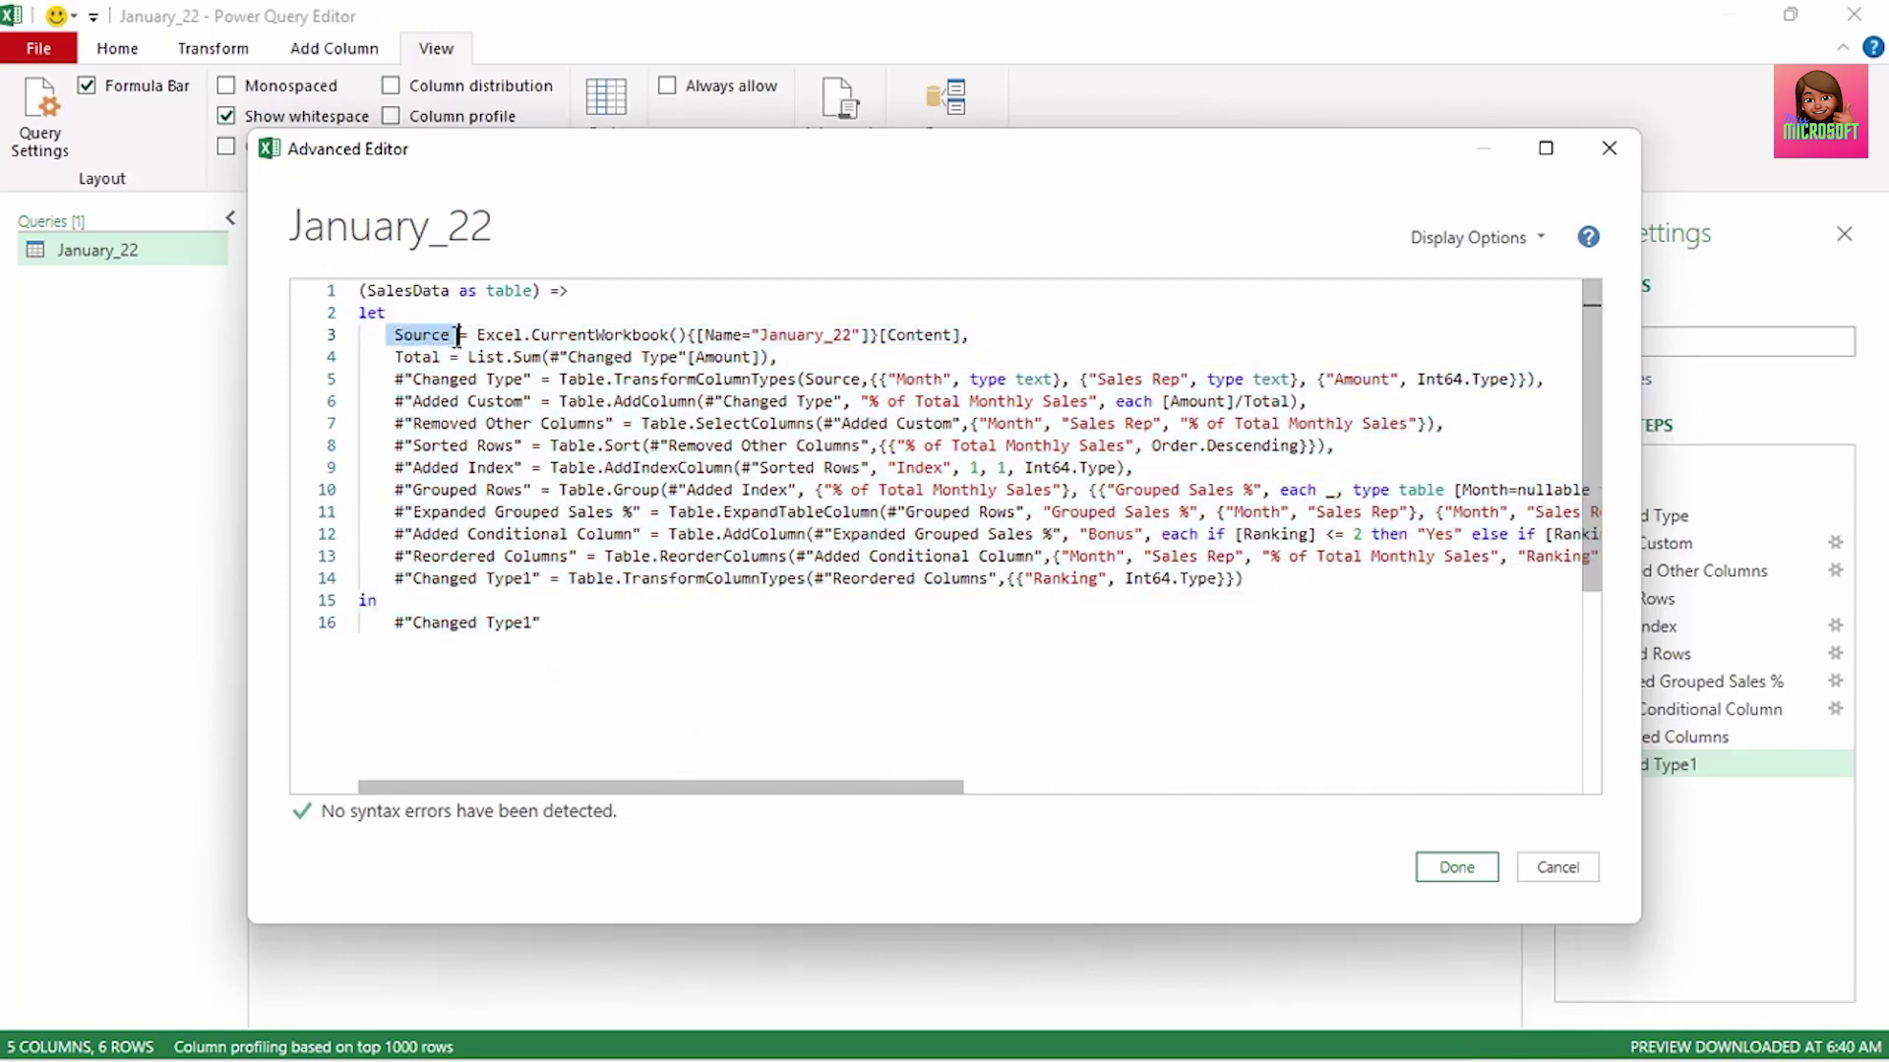
pyautogui.moveTo(753, 335); pyautogui.dragTo(852, 335)
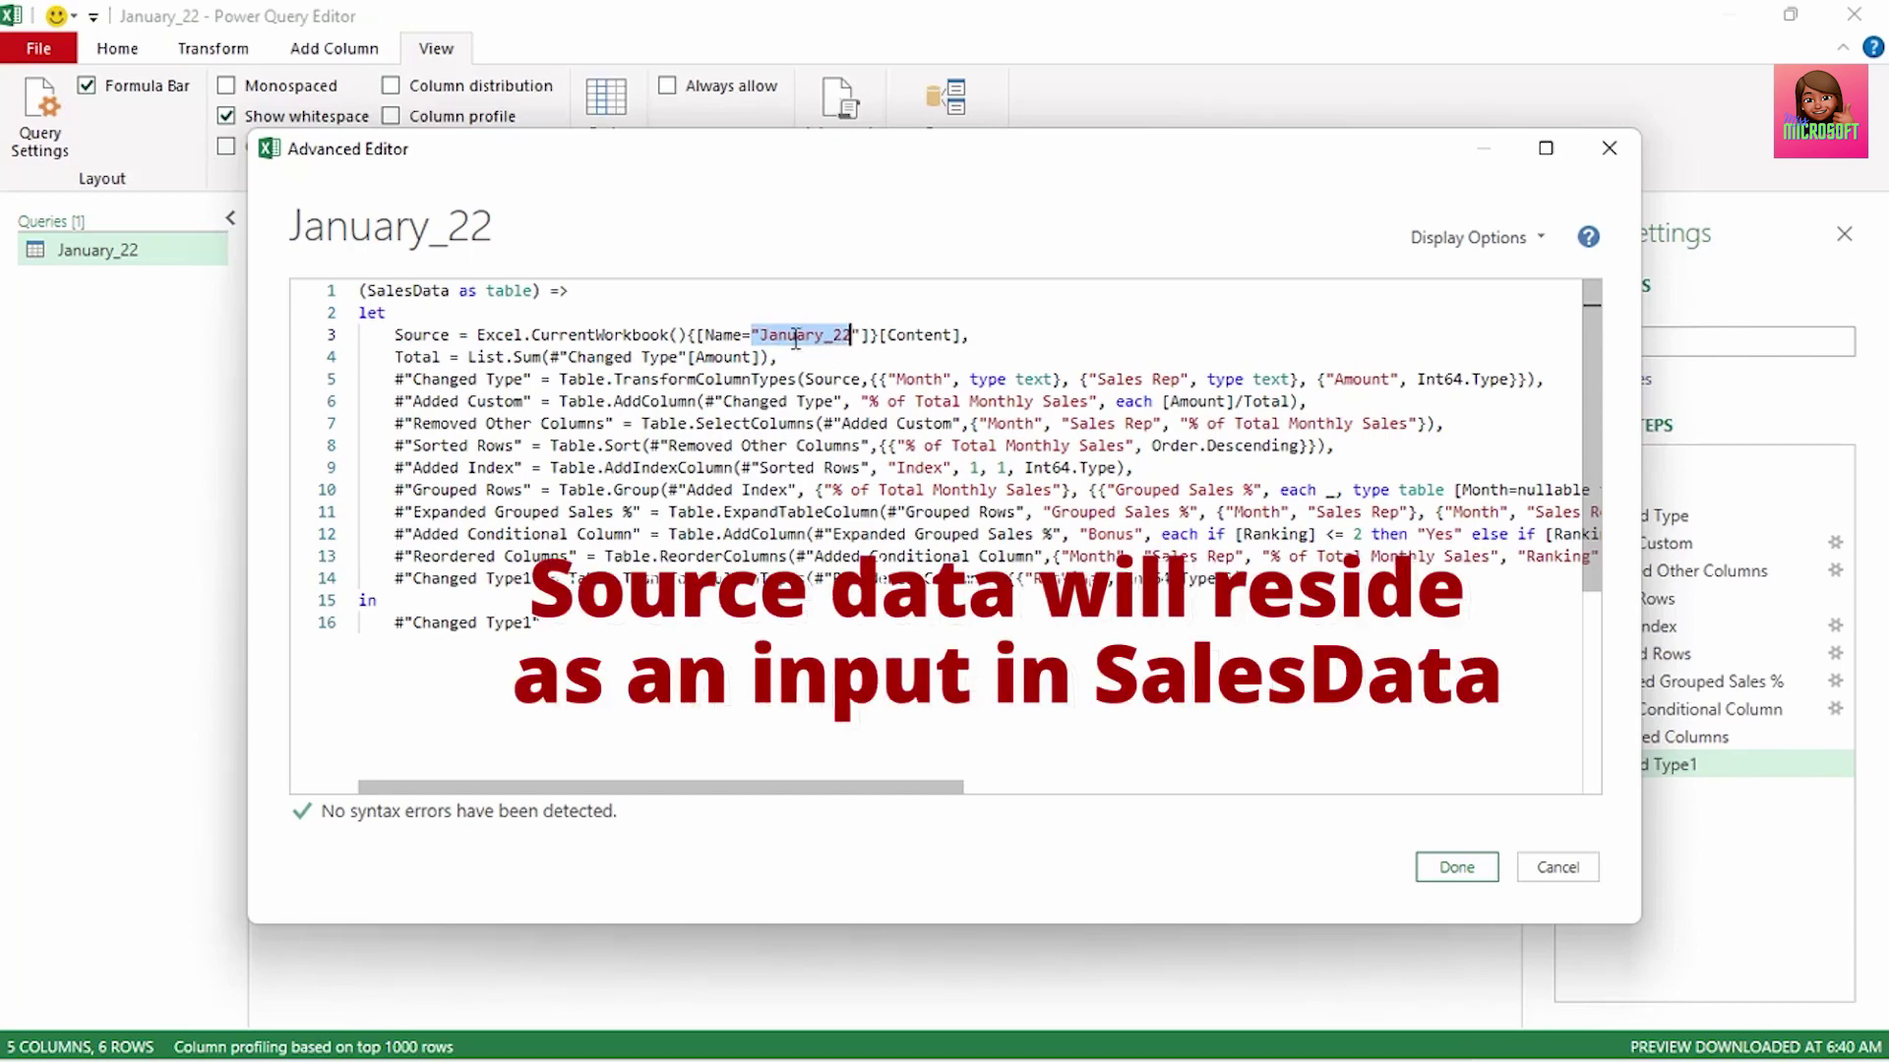
pyautogui.click(375, 291)
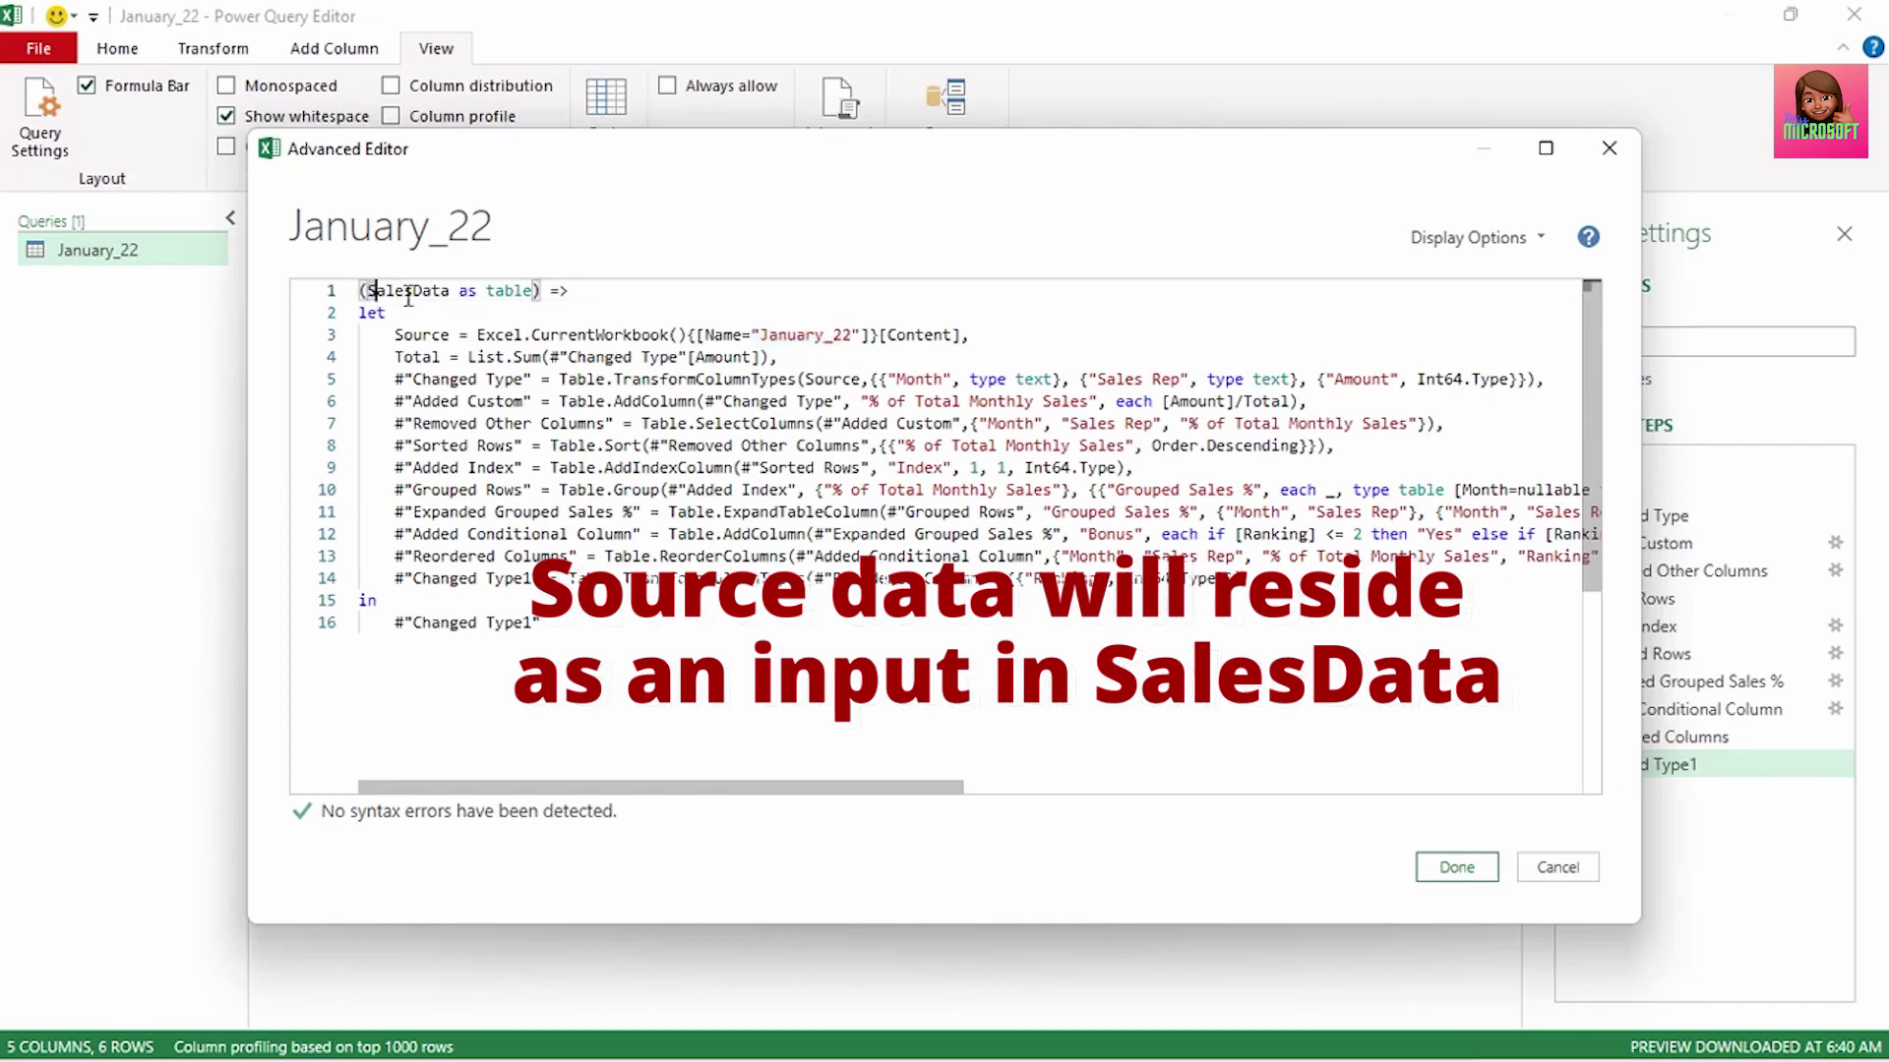
pyautogui.moveTo(409, 297); pyautogui.dragTo(970, 334)
pyautogui.press('Delete')
pyautogui.press('Delete')
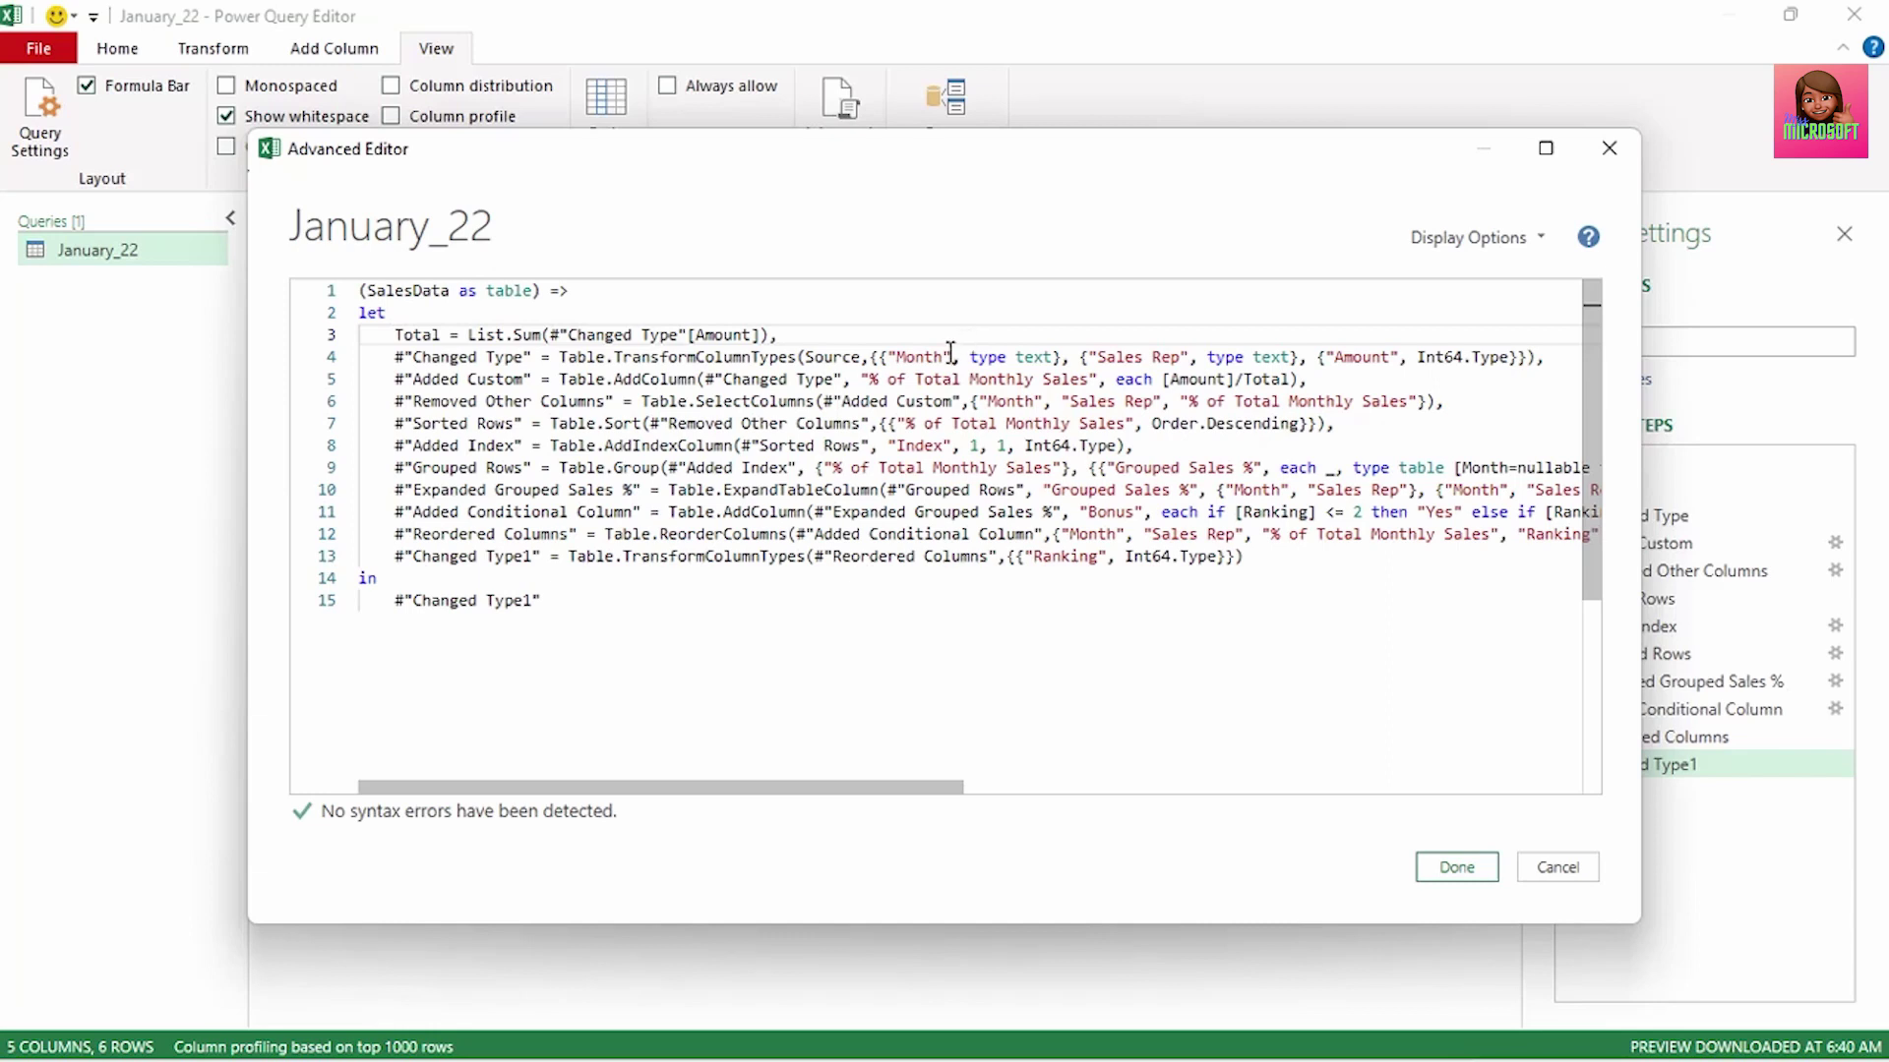
# Step: Replace Source with SalesData in the #"Changed Type" line and apply the edited code to turn the query into a function
pyautogui.moveTo(808, 359); pyautogui.dragTo(860, 360)
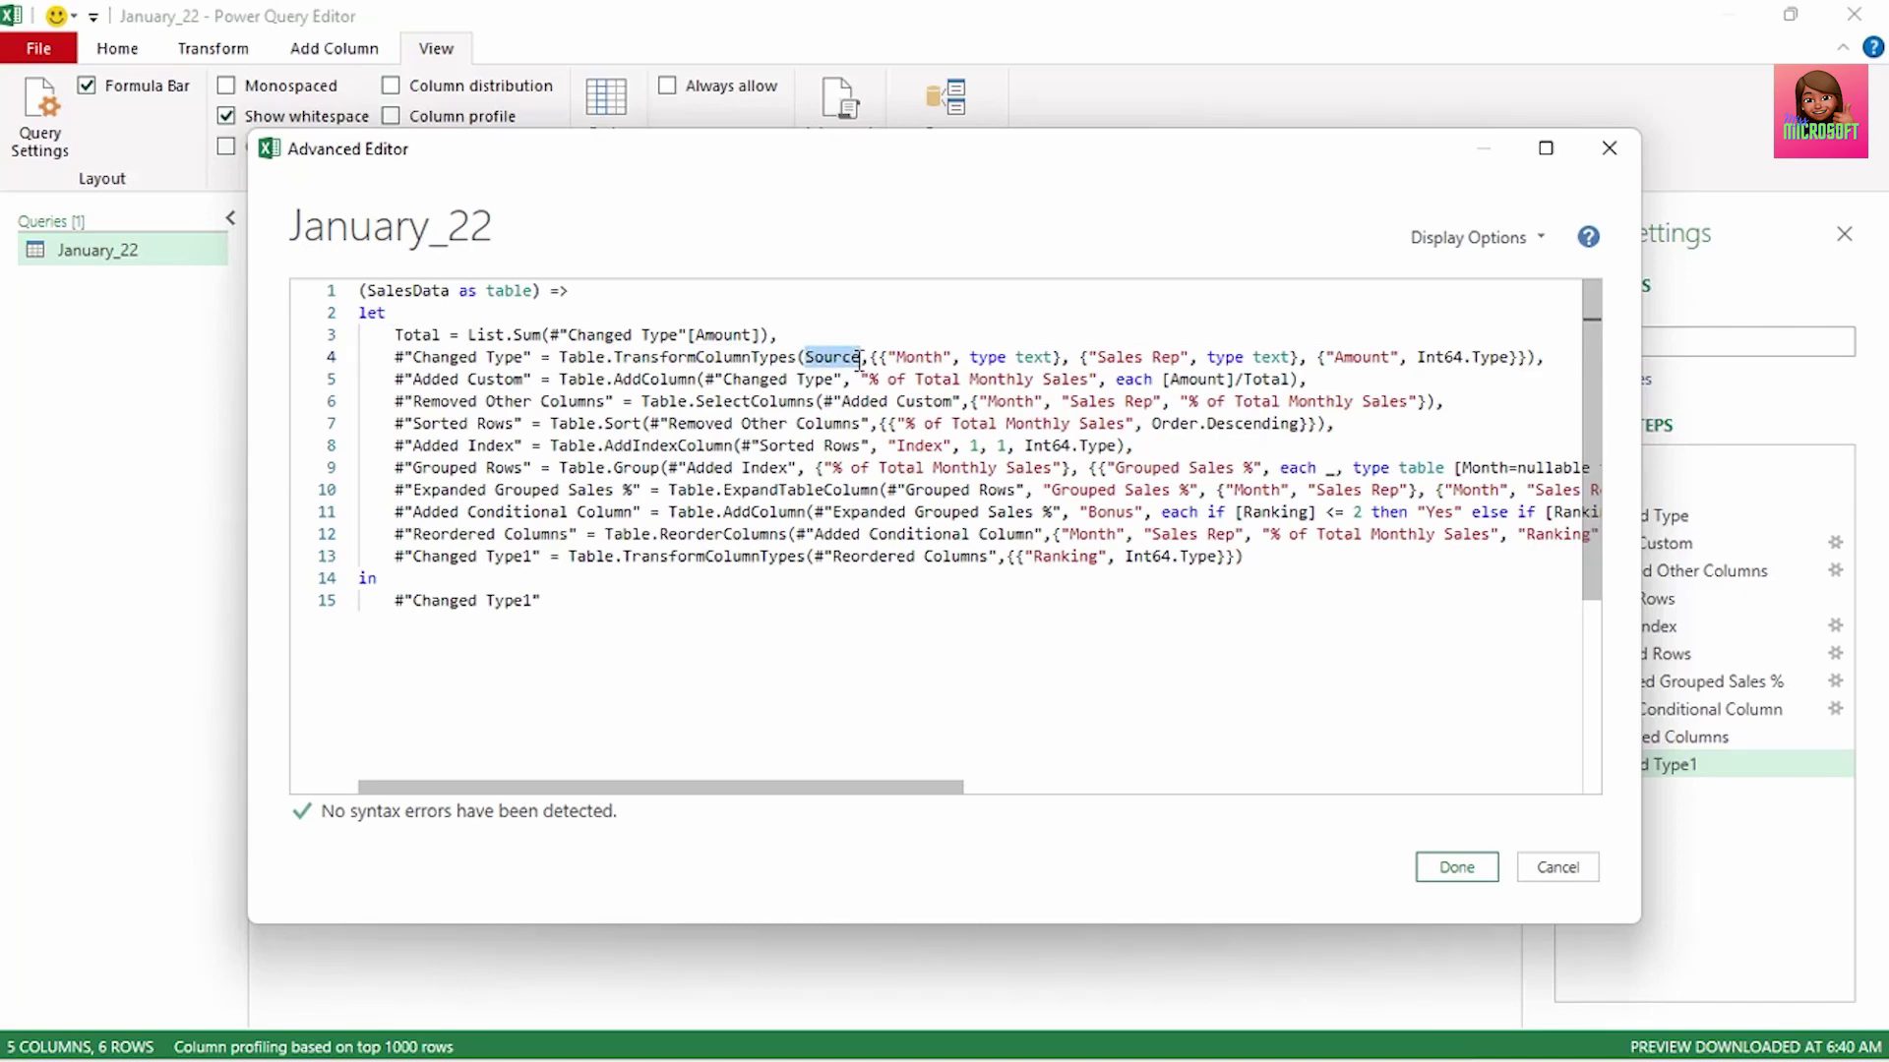
pyautogui.press('BackSpace')
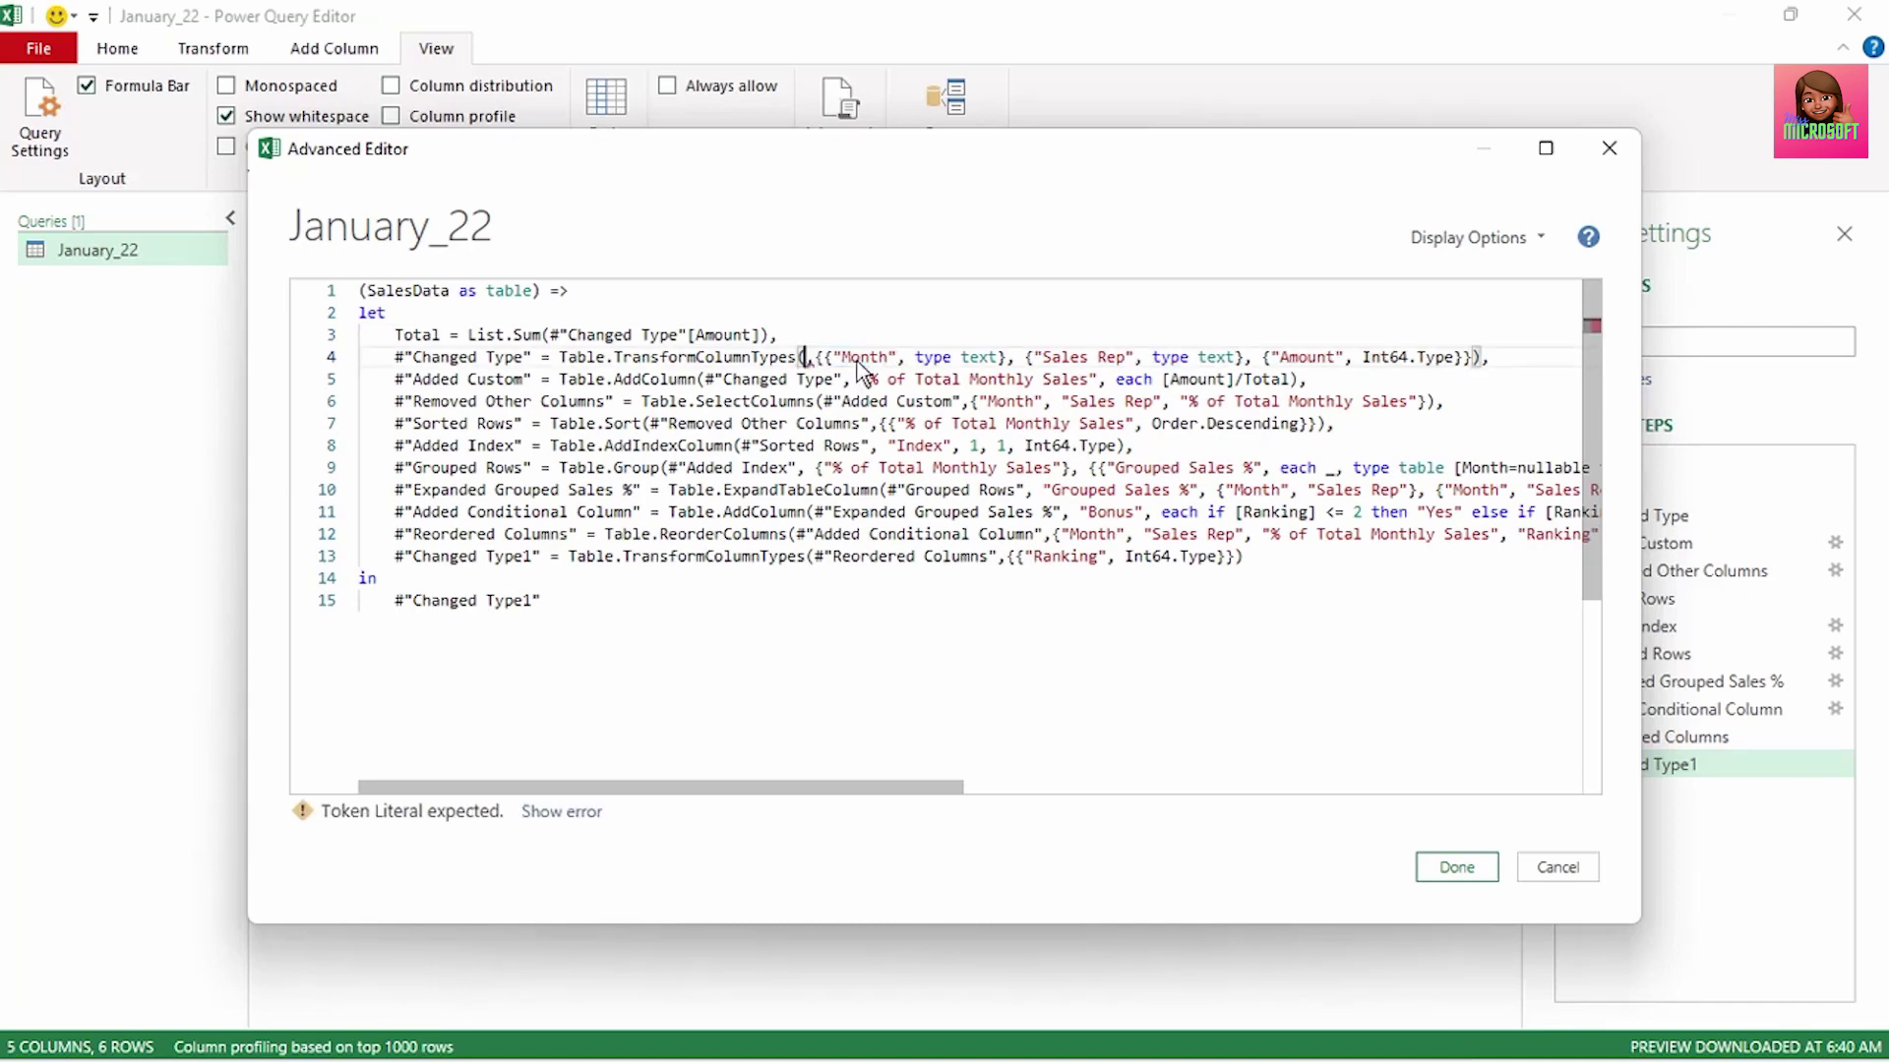
pyautogui.write('Sales')
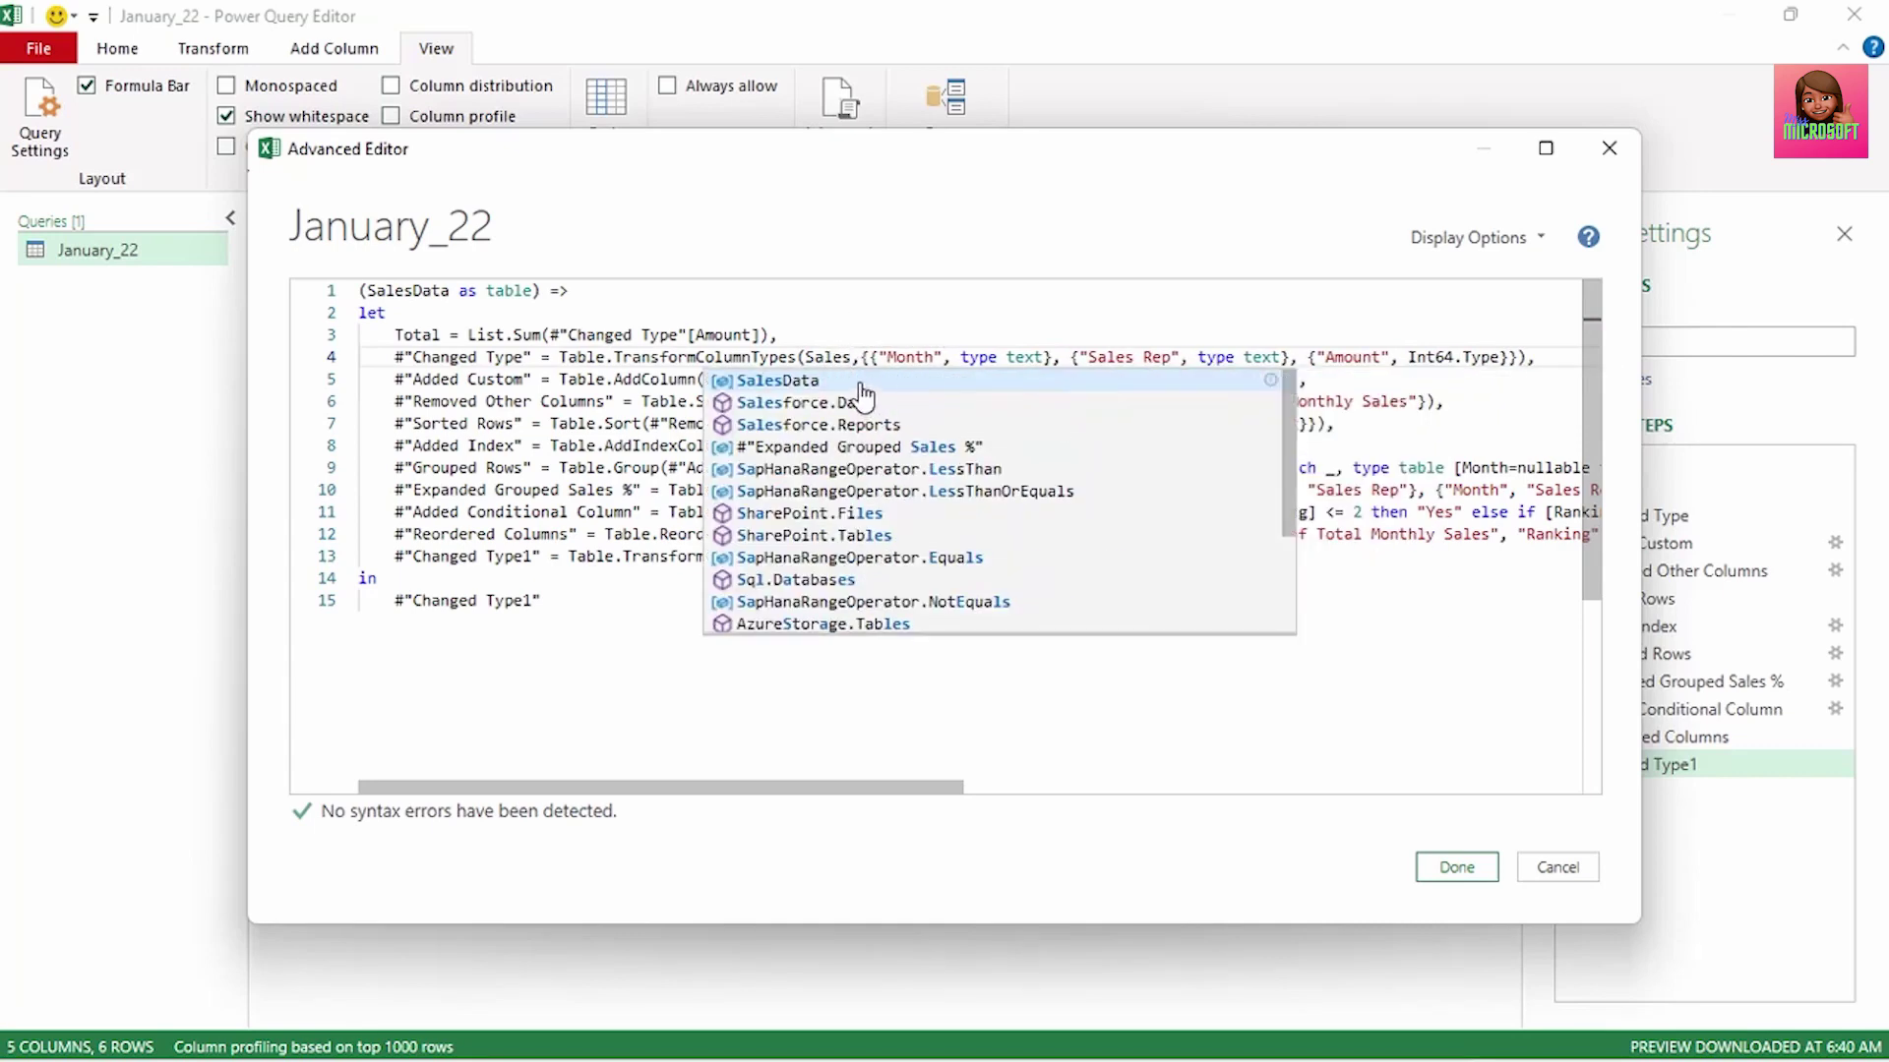
pyautogui.click(863, 382)
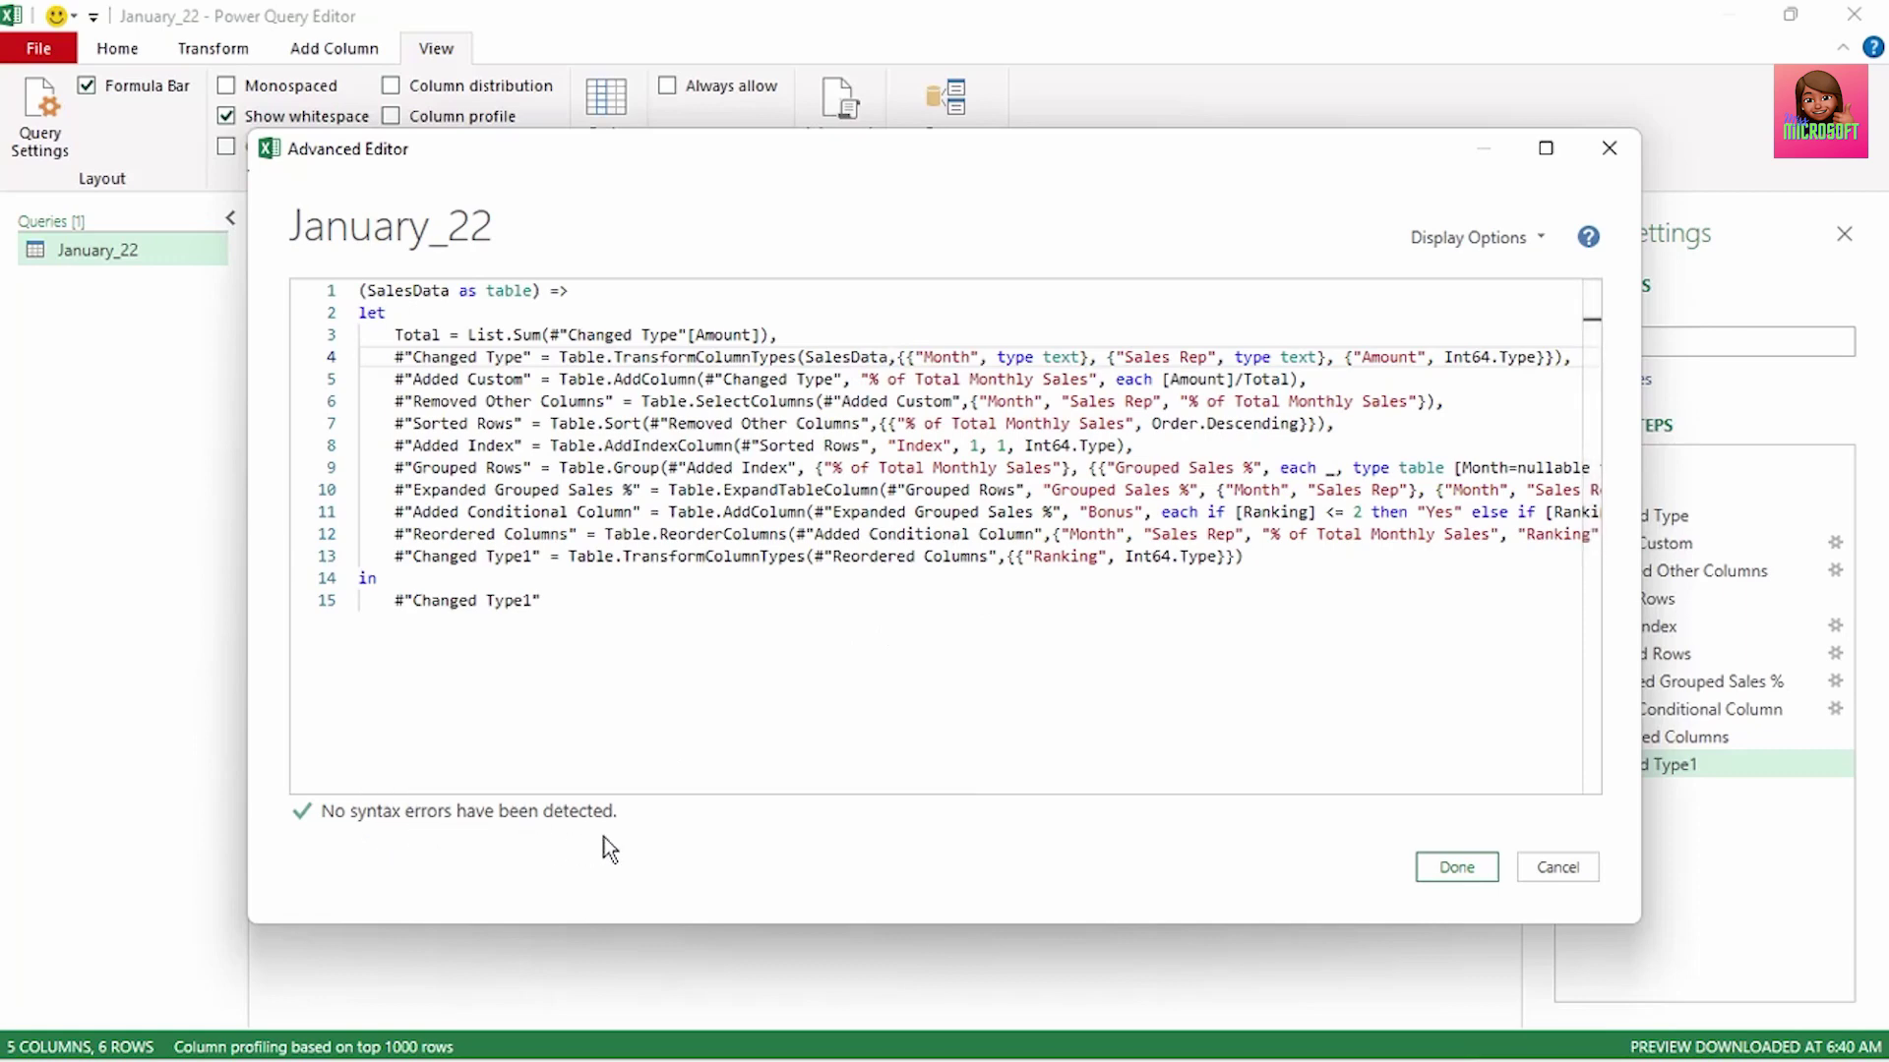
pyautogui.click(1478, 871)
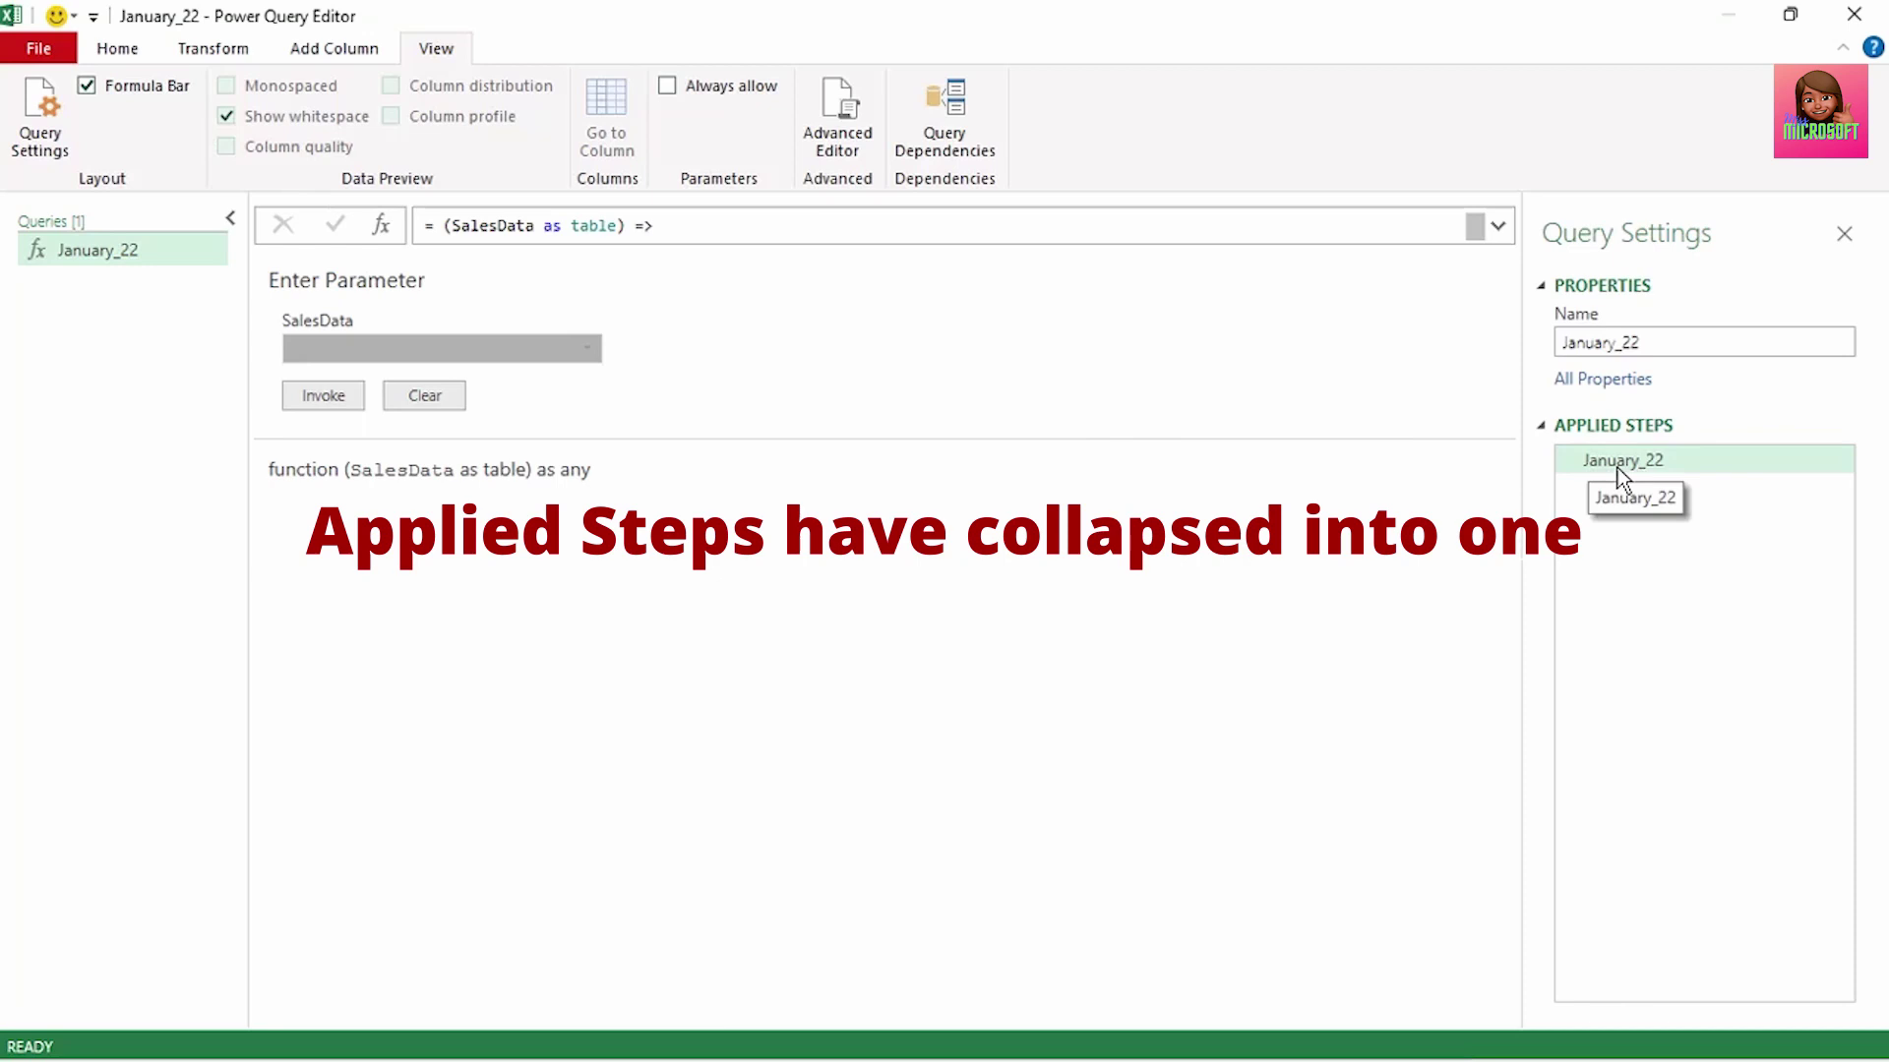
# Step: Look through the function's full code in the expanded formula bar and rename the query SalesBonus
pyautogui.click(1497, 227)
pyautogui.moveTo(1475, 228); pyautogui.dragTo(1484, 338)
pyautogui.click(1258, 357)
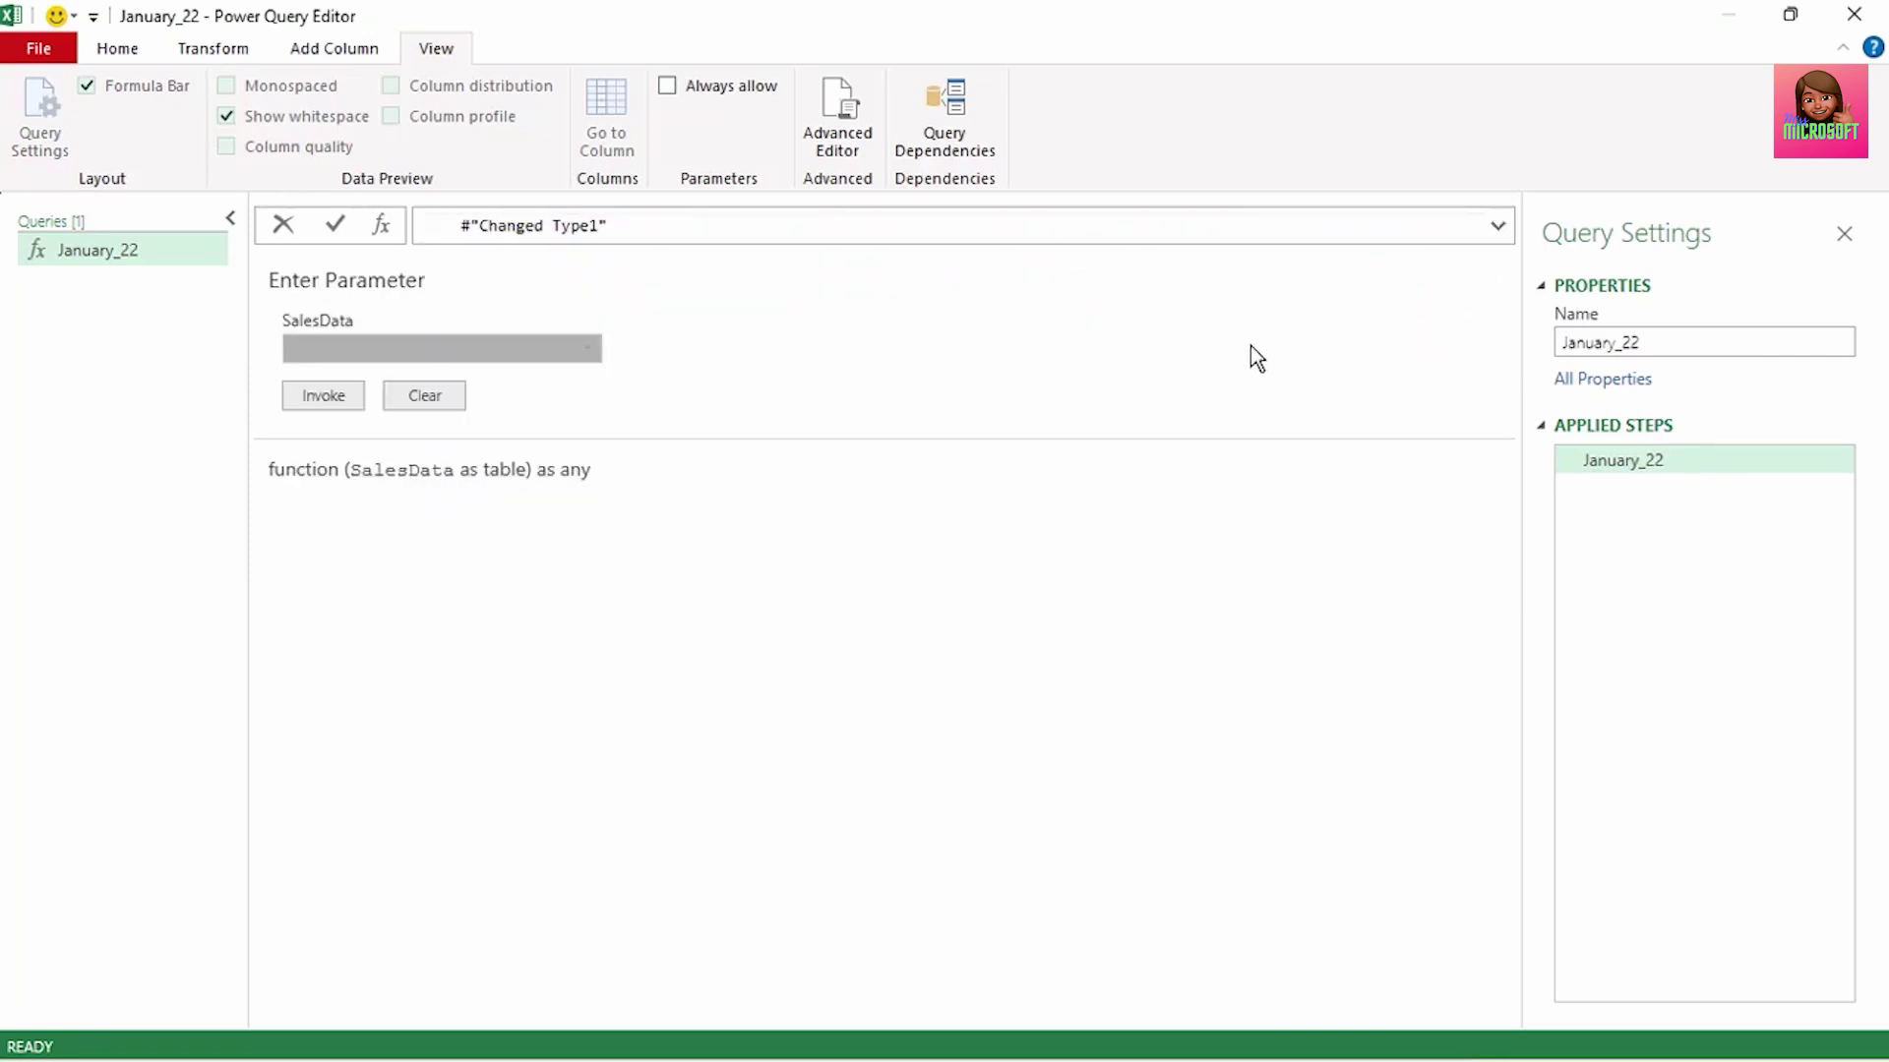
pyautogui.moveTo(1651, 342); pyautogui.dragTo(1577, 355)
pyautogui.write('Sa')
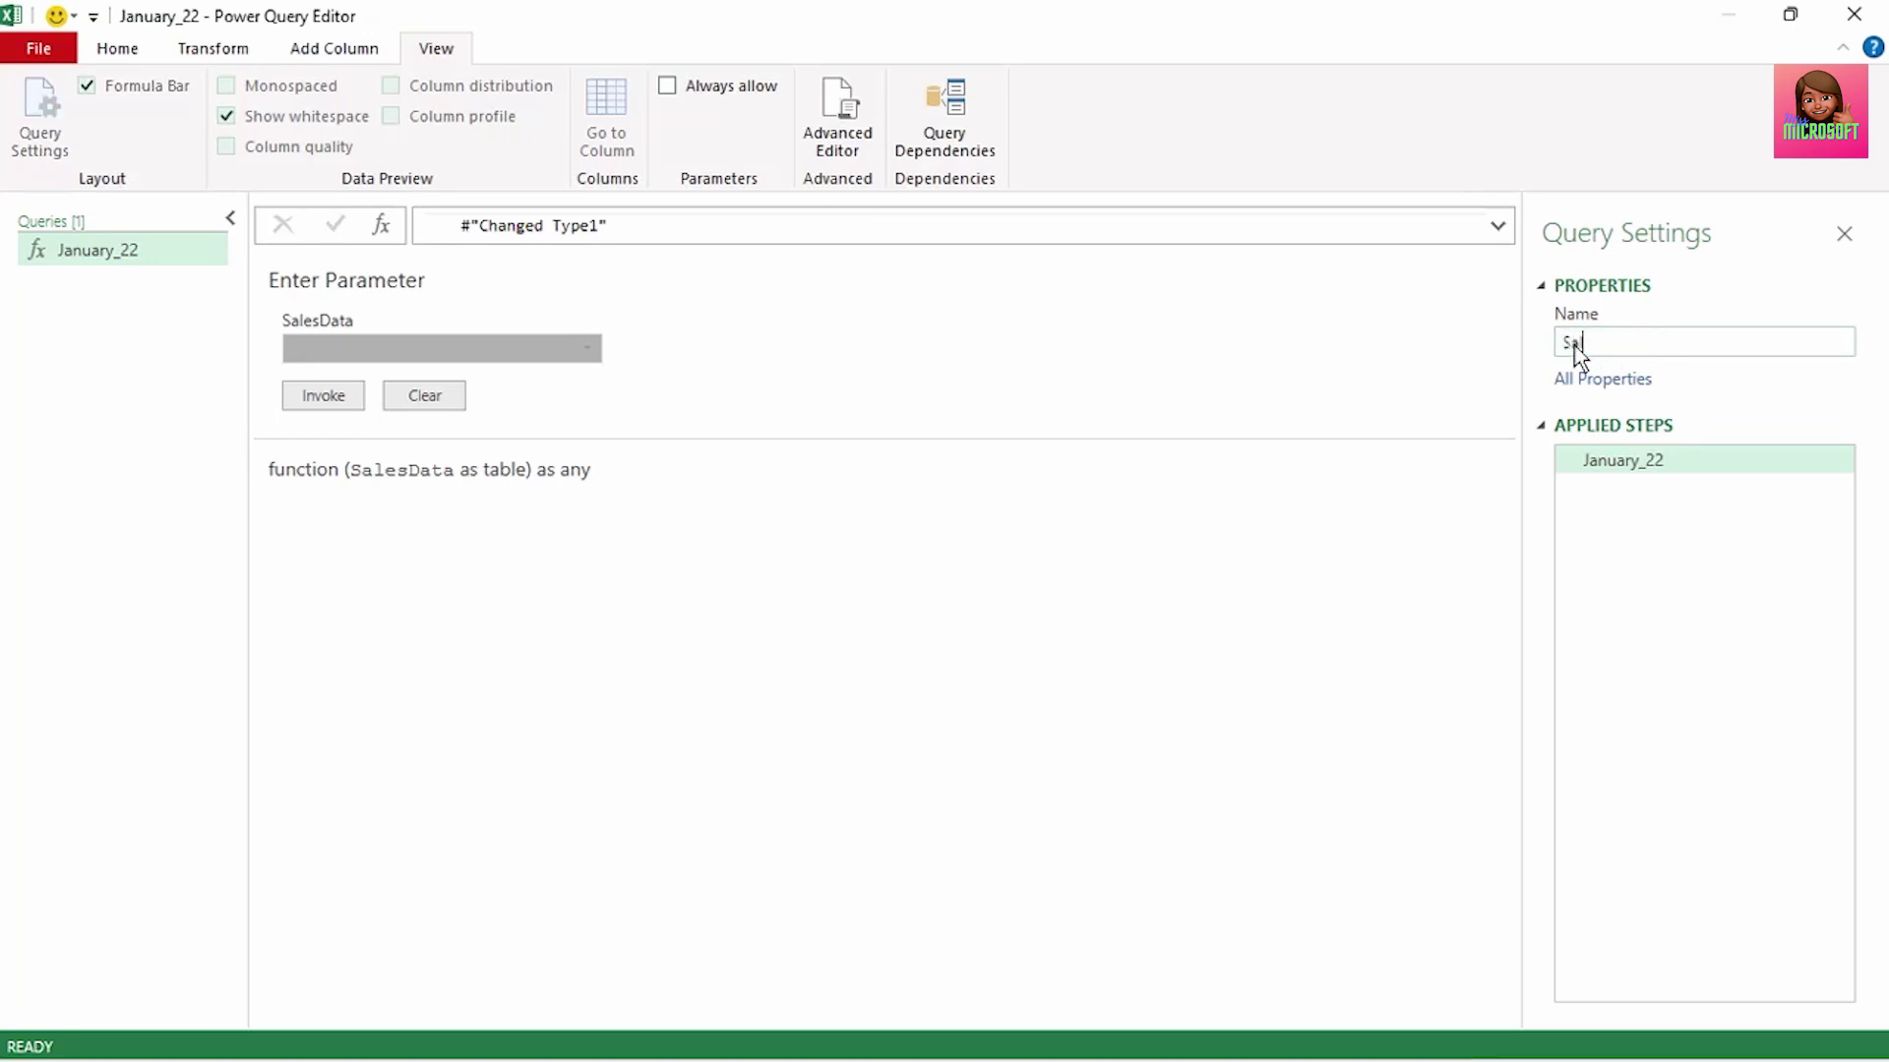
pyautogui.write('lesBonus')
pyautogui.press('Return')
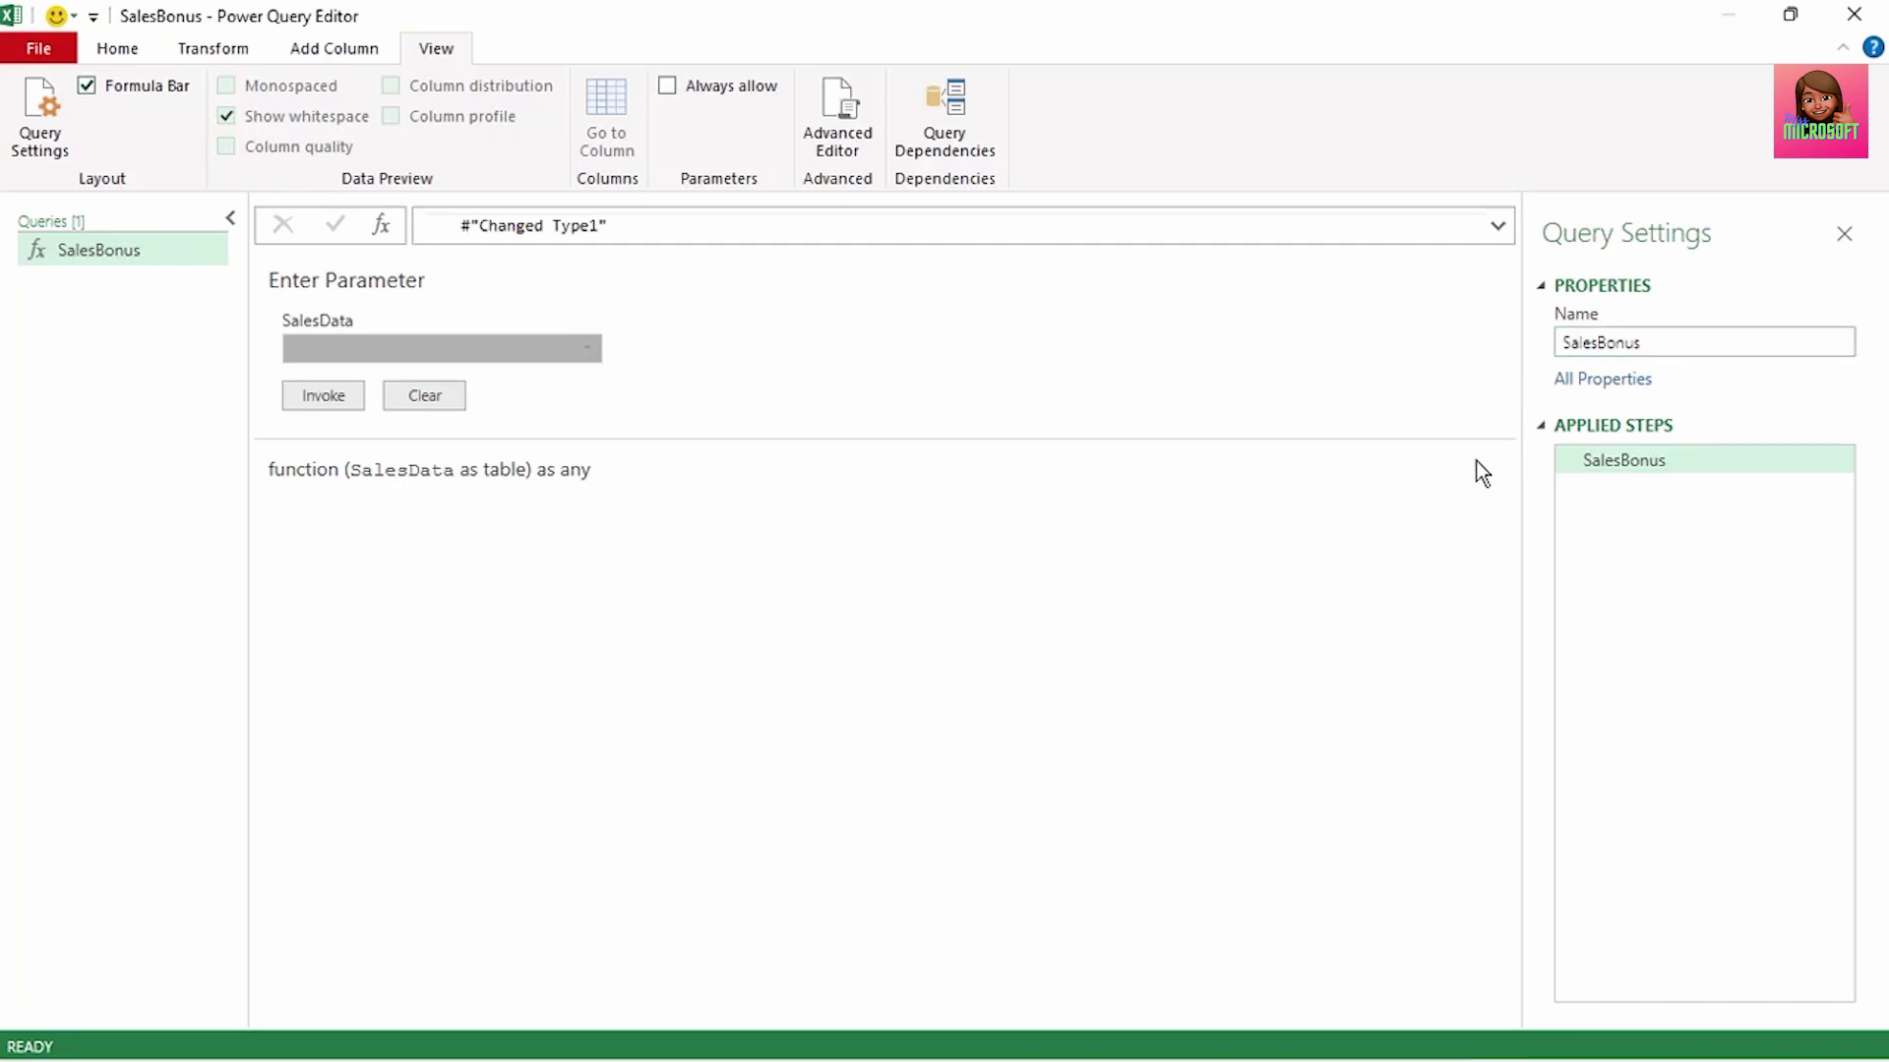
# Step: Close and load the SalesBonus function, and bring the January sales table on Sheet1 into Power Query as a new query
pyautogui.click(38, 51)
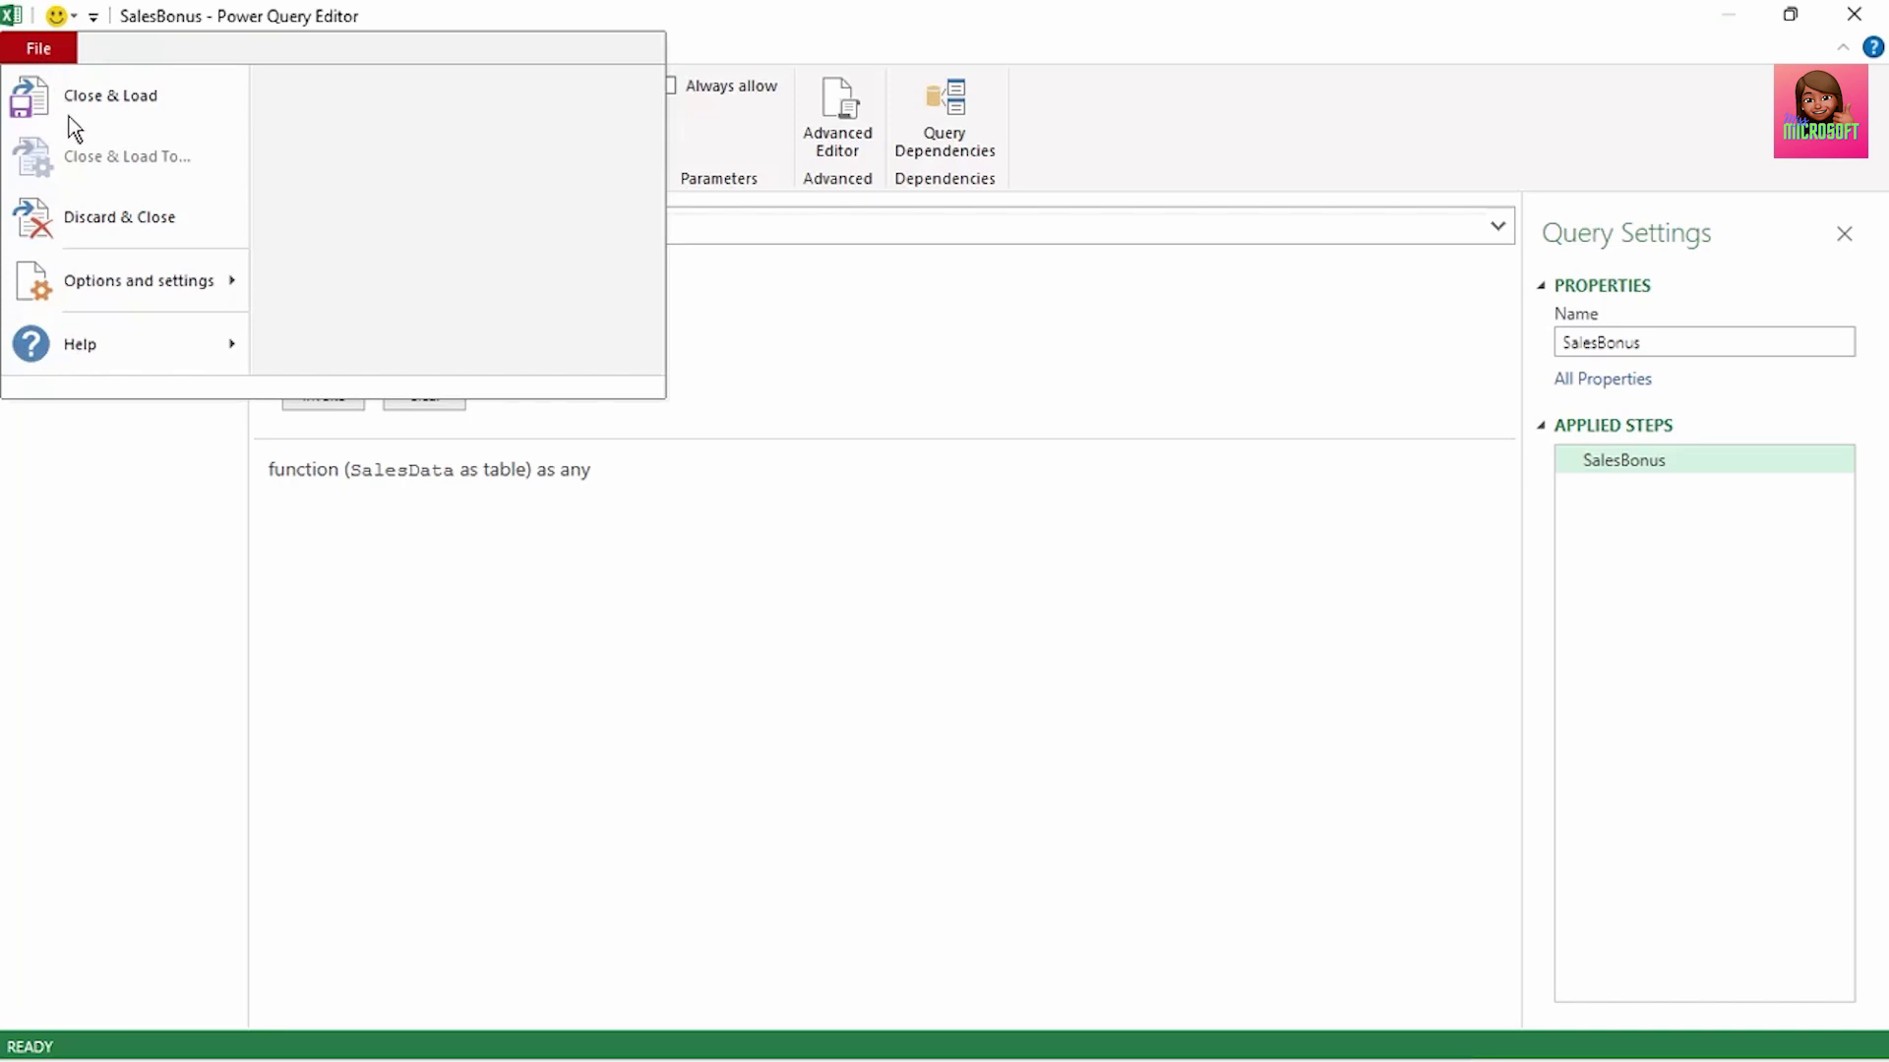
pyautogui.click(71, 98)
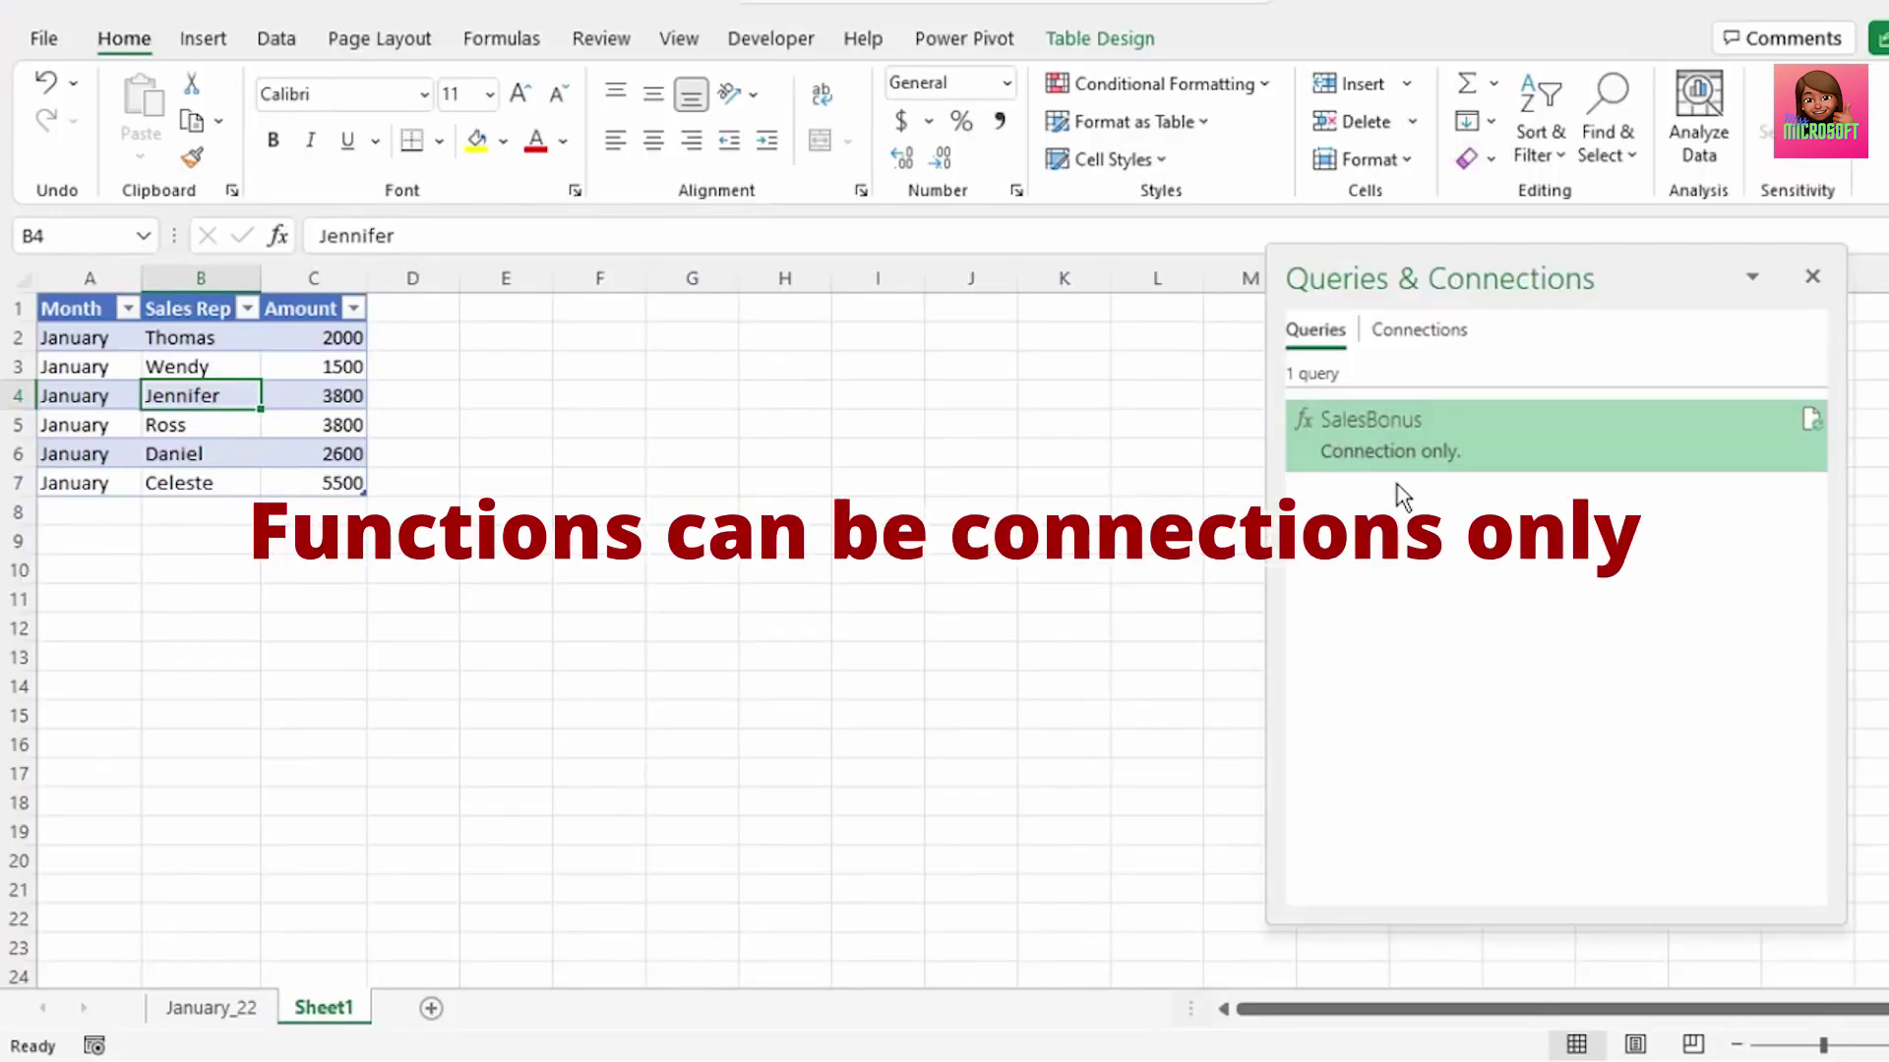
pyautogui.click(262, 37)
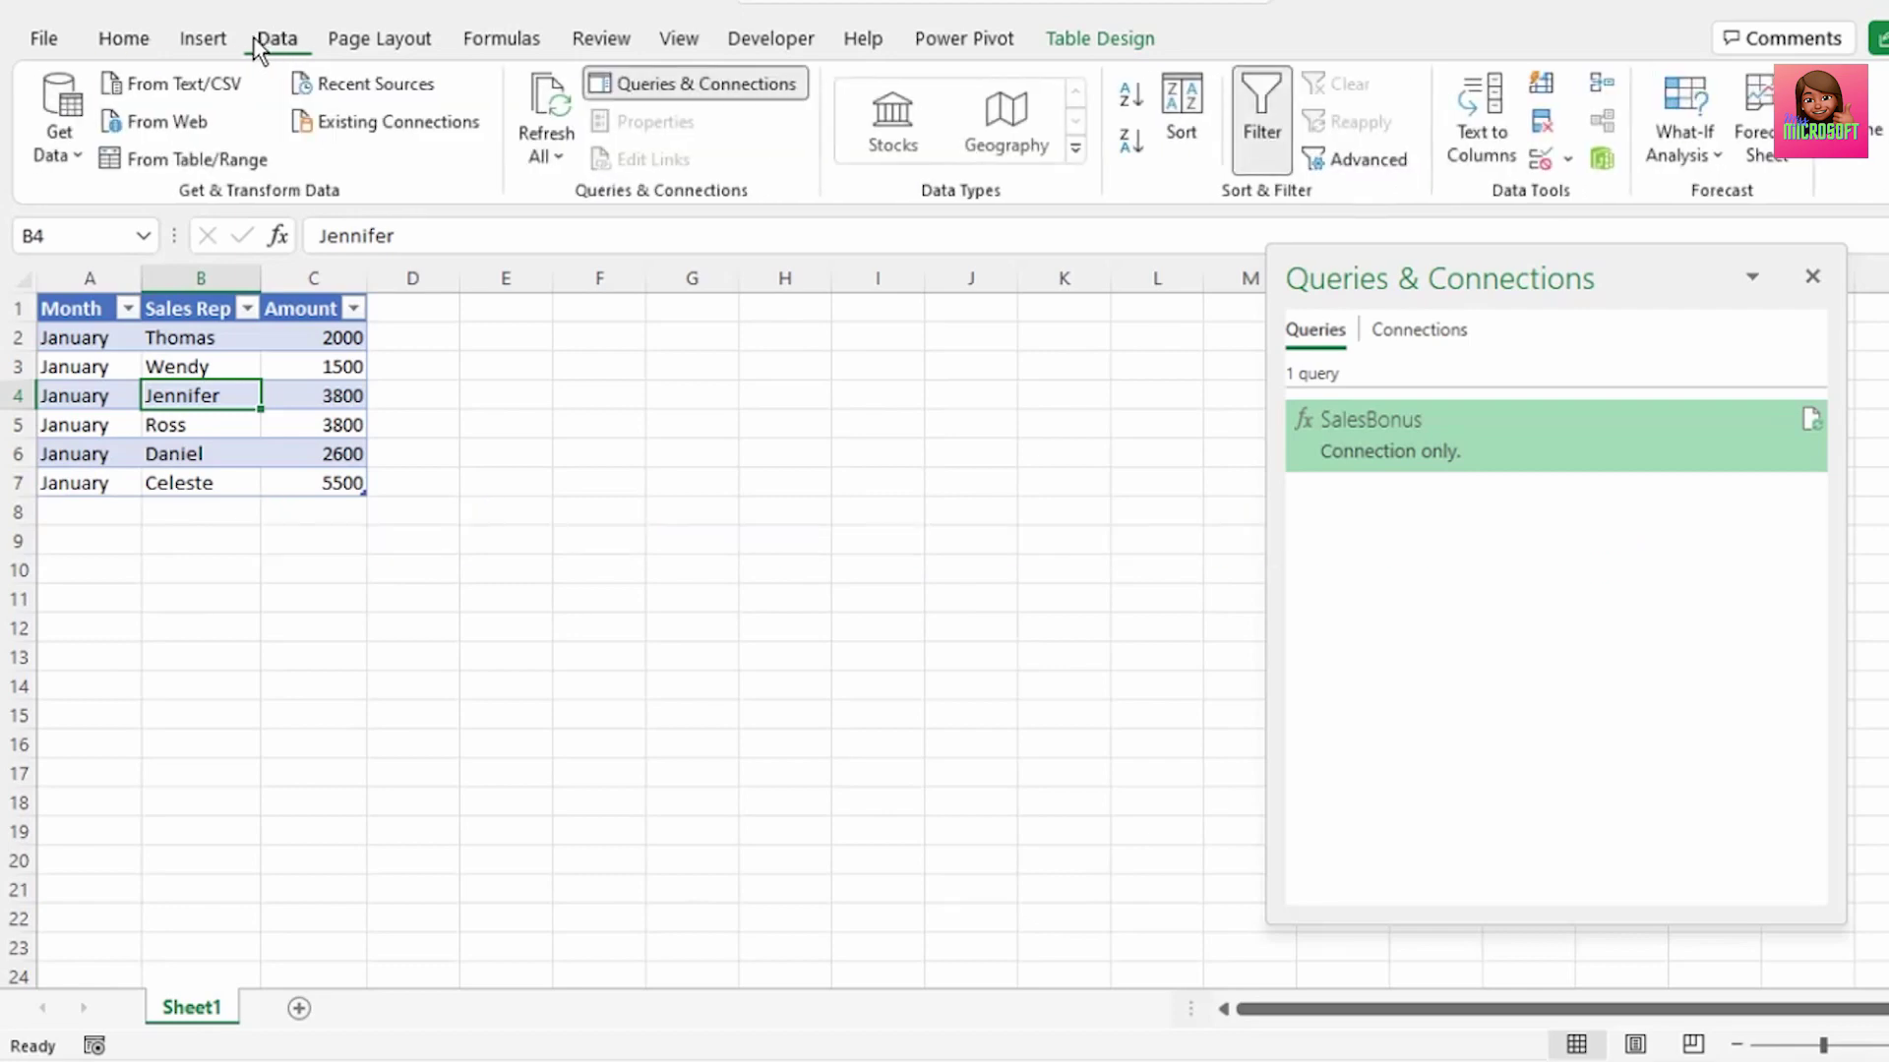
pyautogui.click(180, 159)
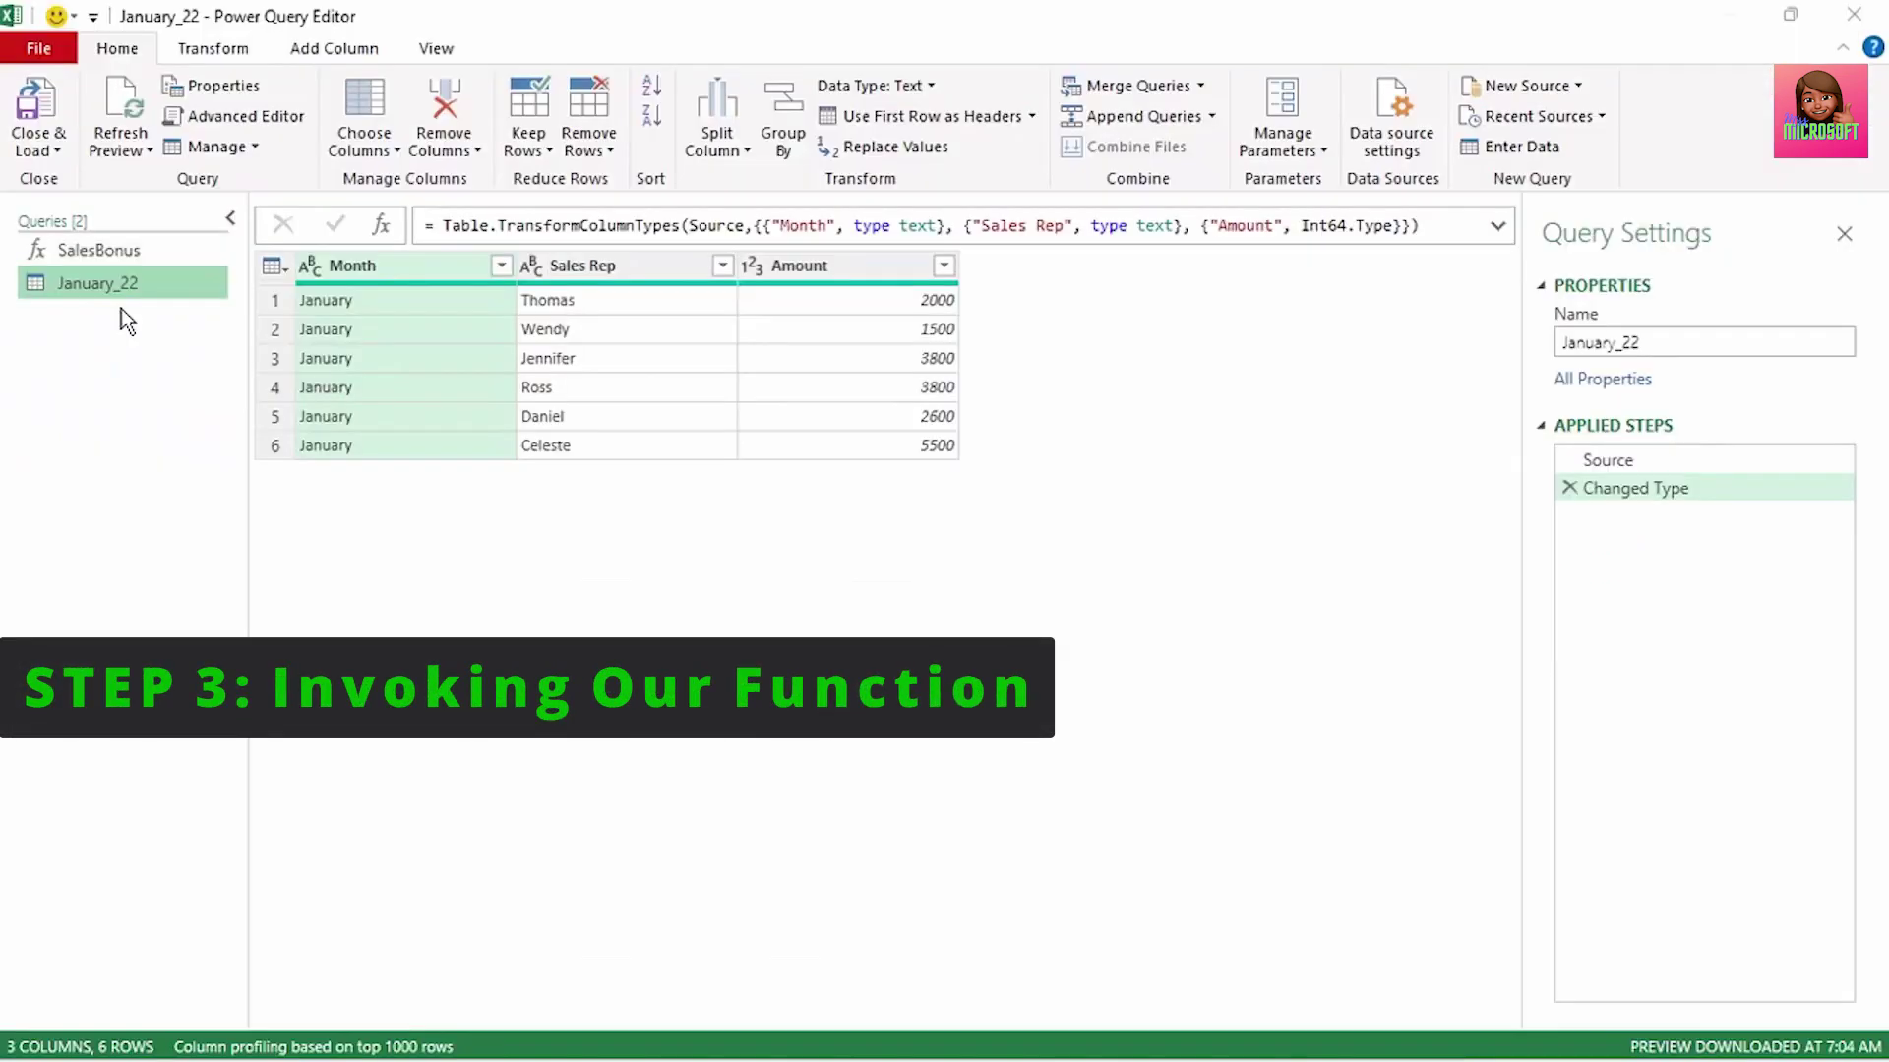
# Step: Compare the SalesBonus and January_22 queries, and invoke the SalesBonus function with January_22 as the SalesData parameter
pyautogui.click(77, 252)
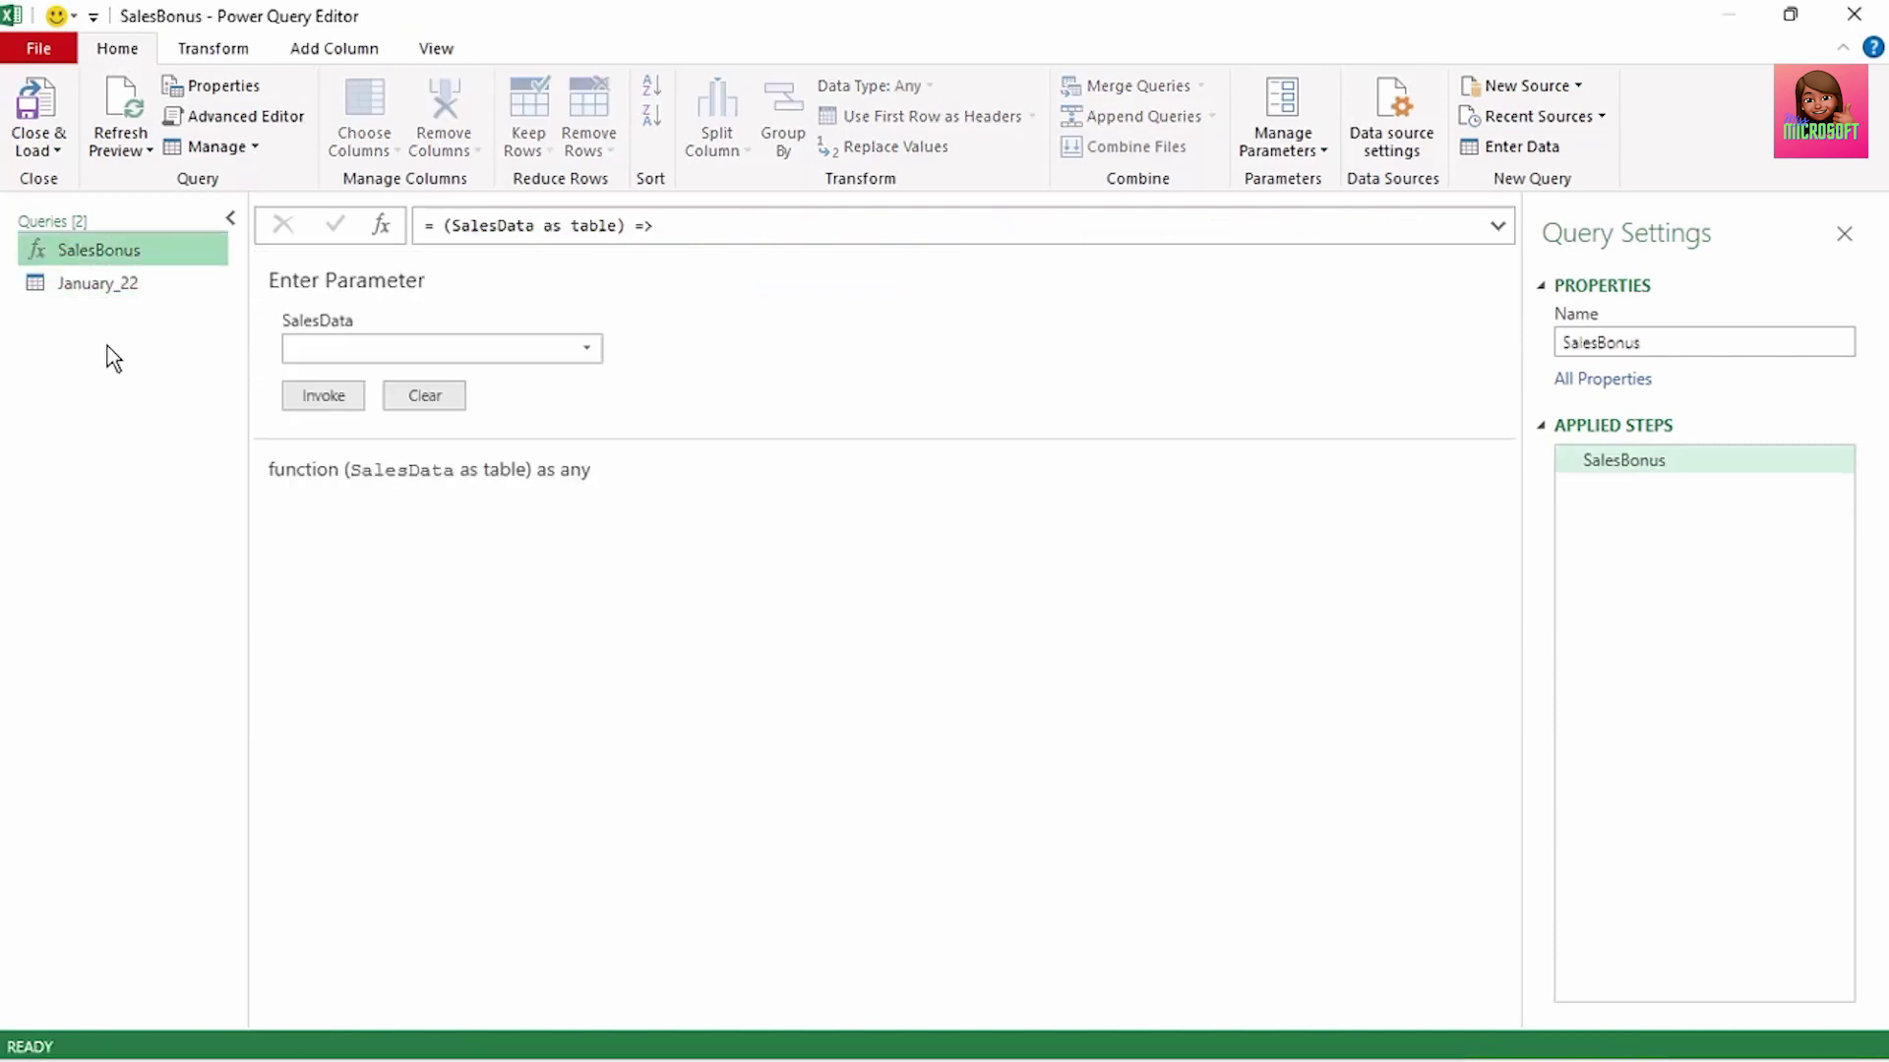
pyautogui.click(109, 319)
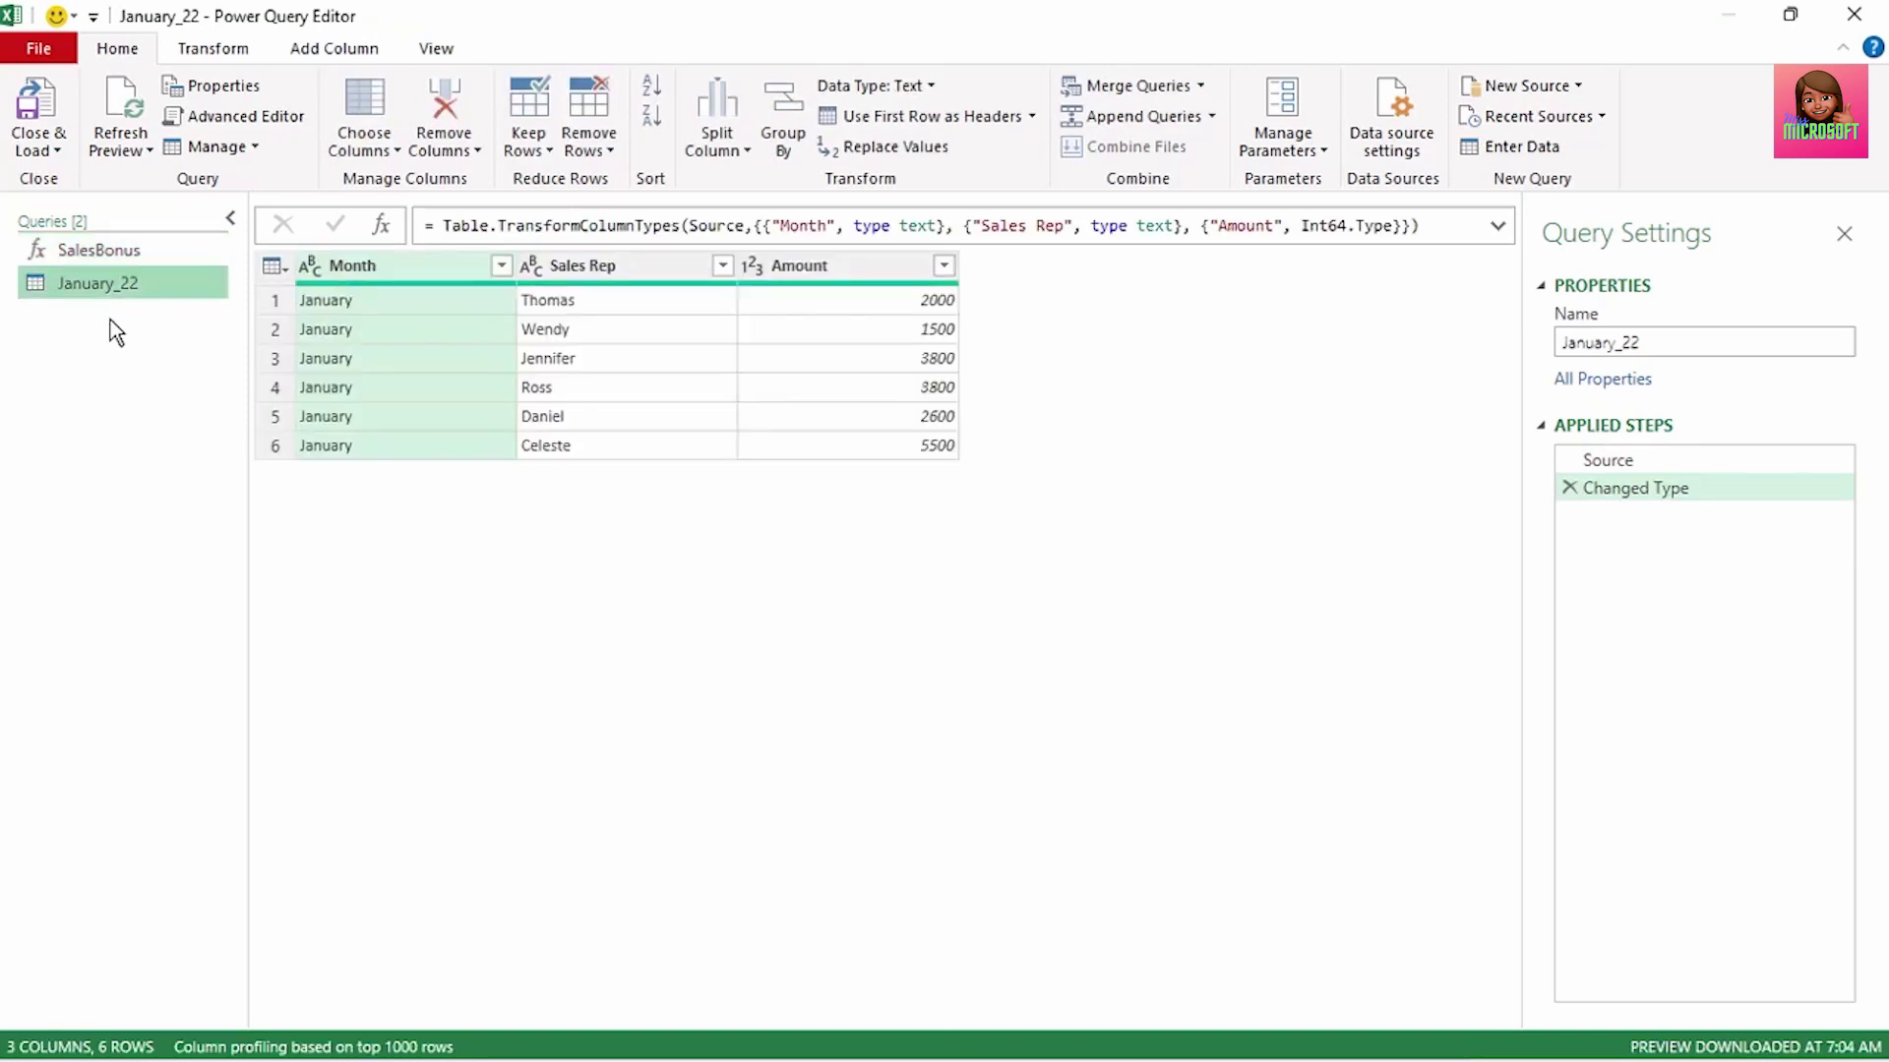
pyautogui.click(102, 249)
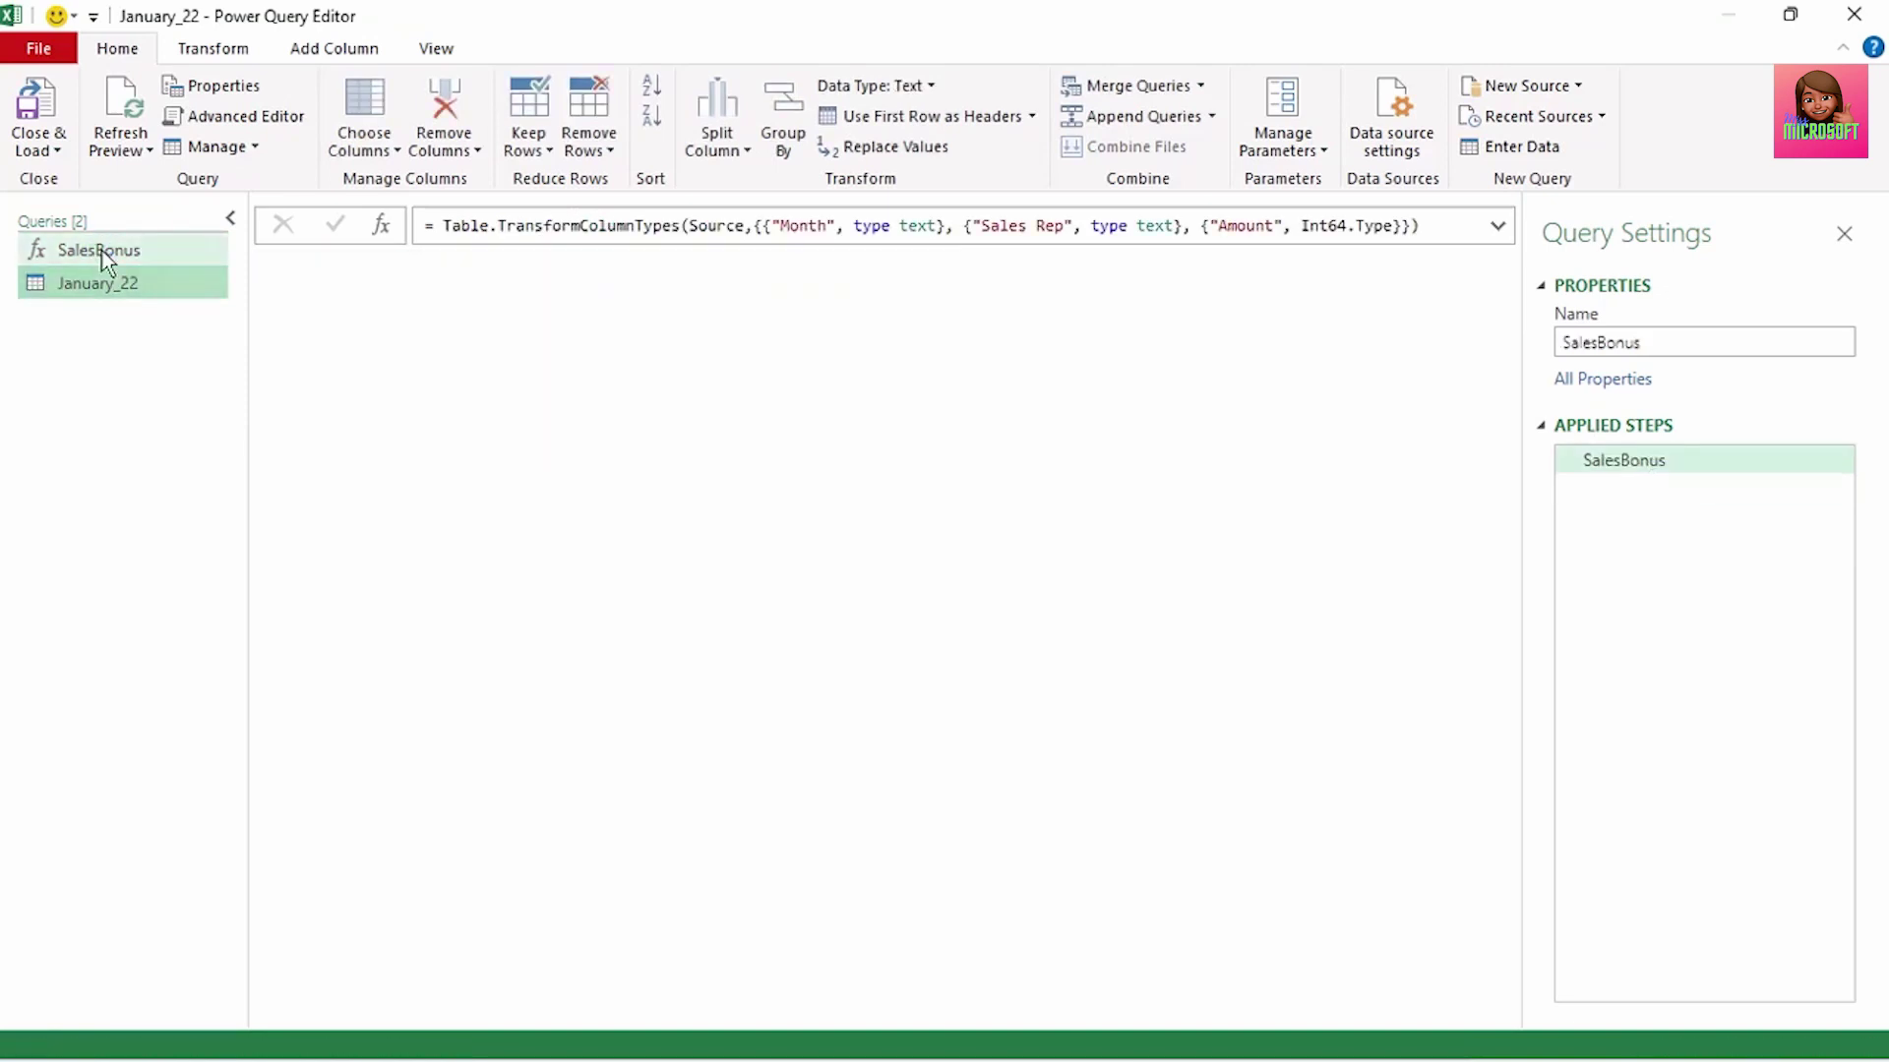
pyautogui.click(589, 349)
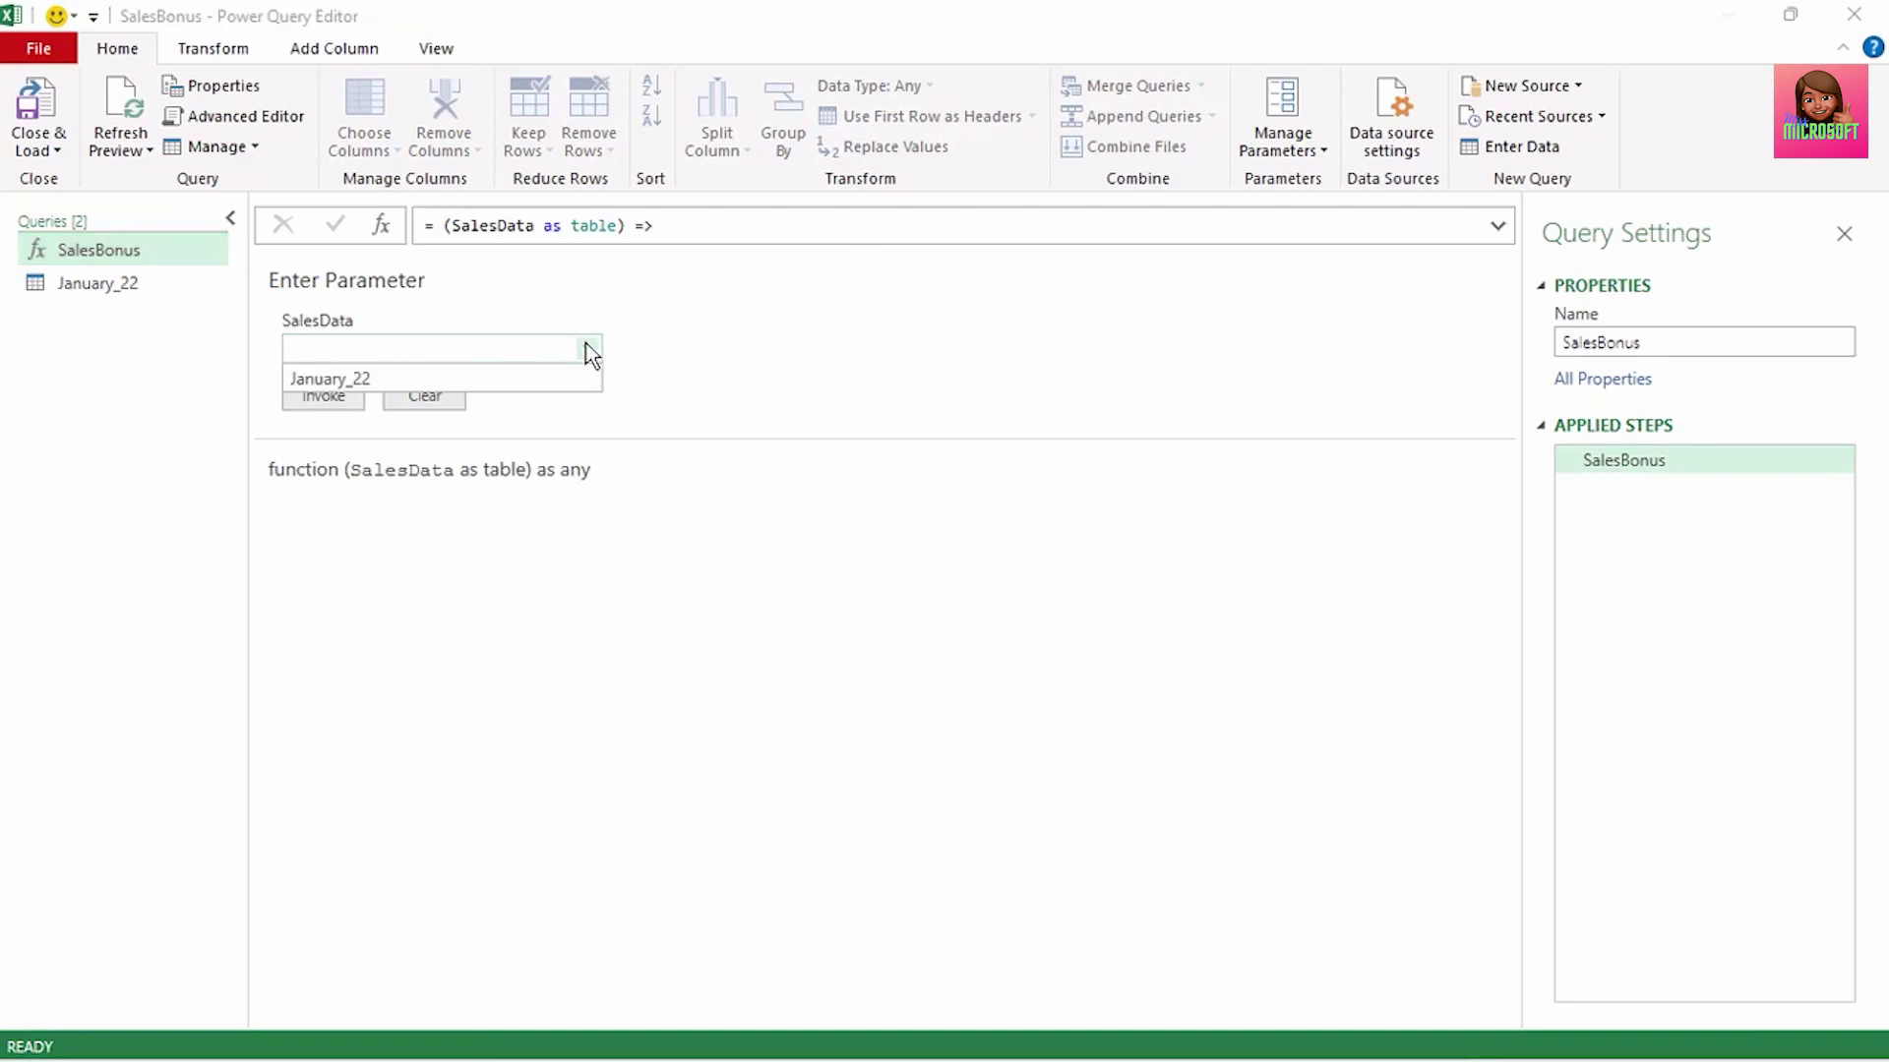
pyautogui.click(552, 383)
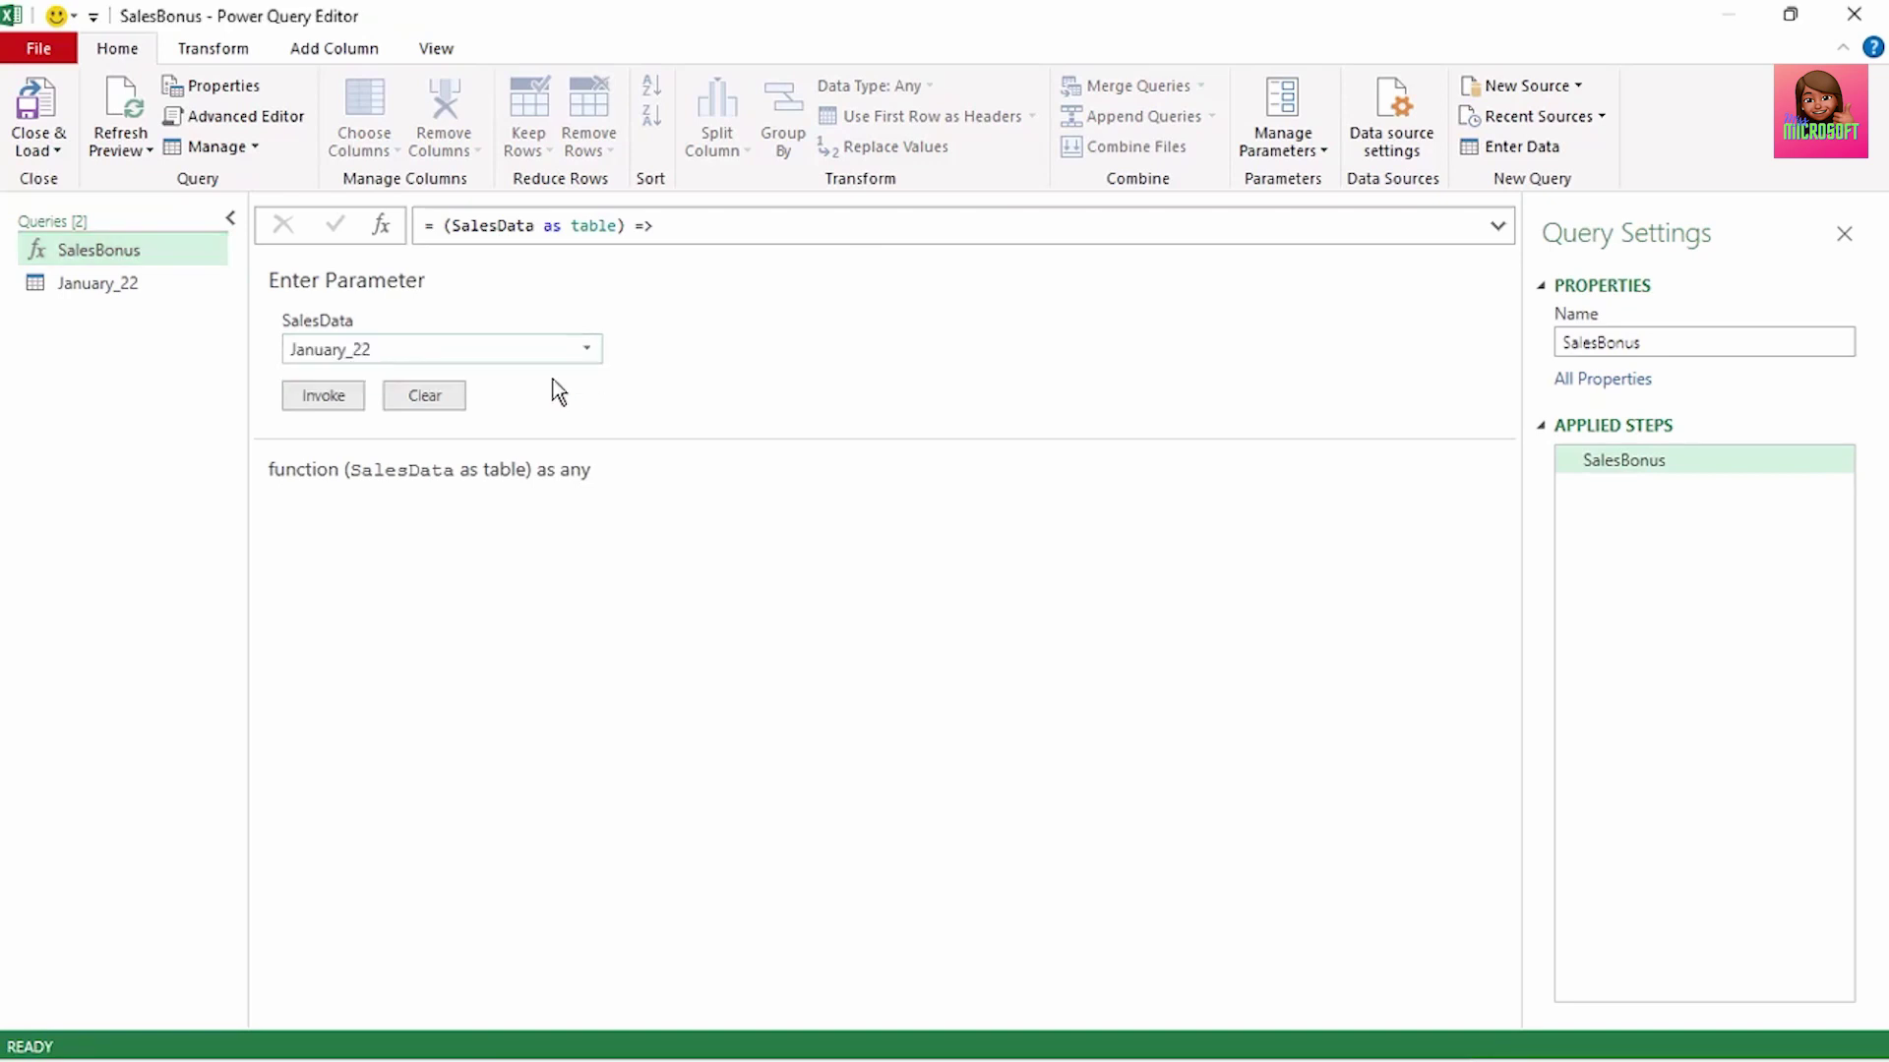
pyautogui.click(340, 404)
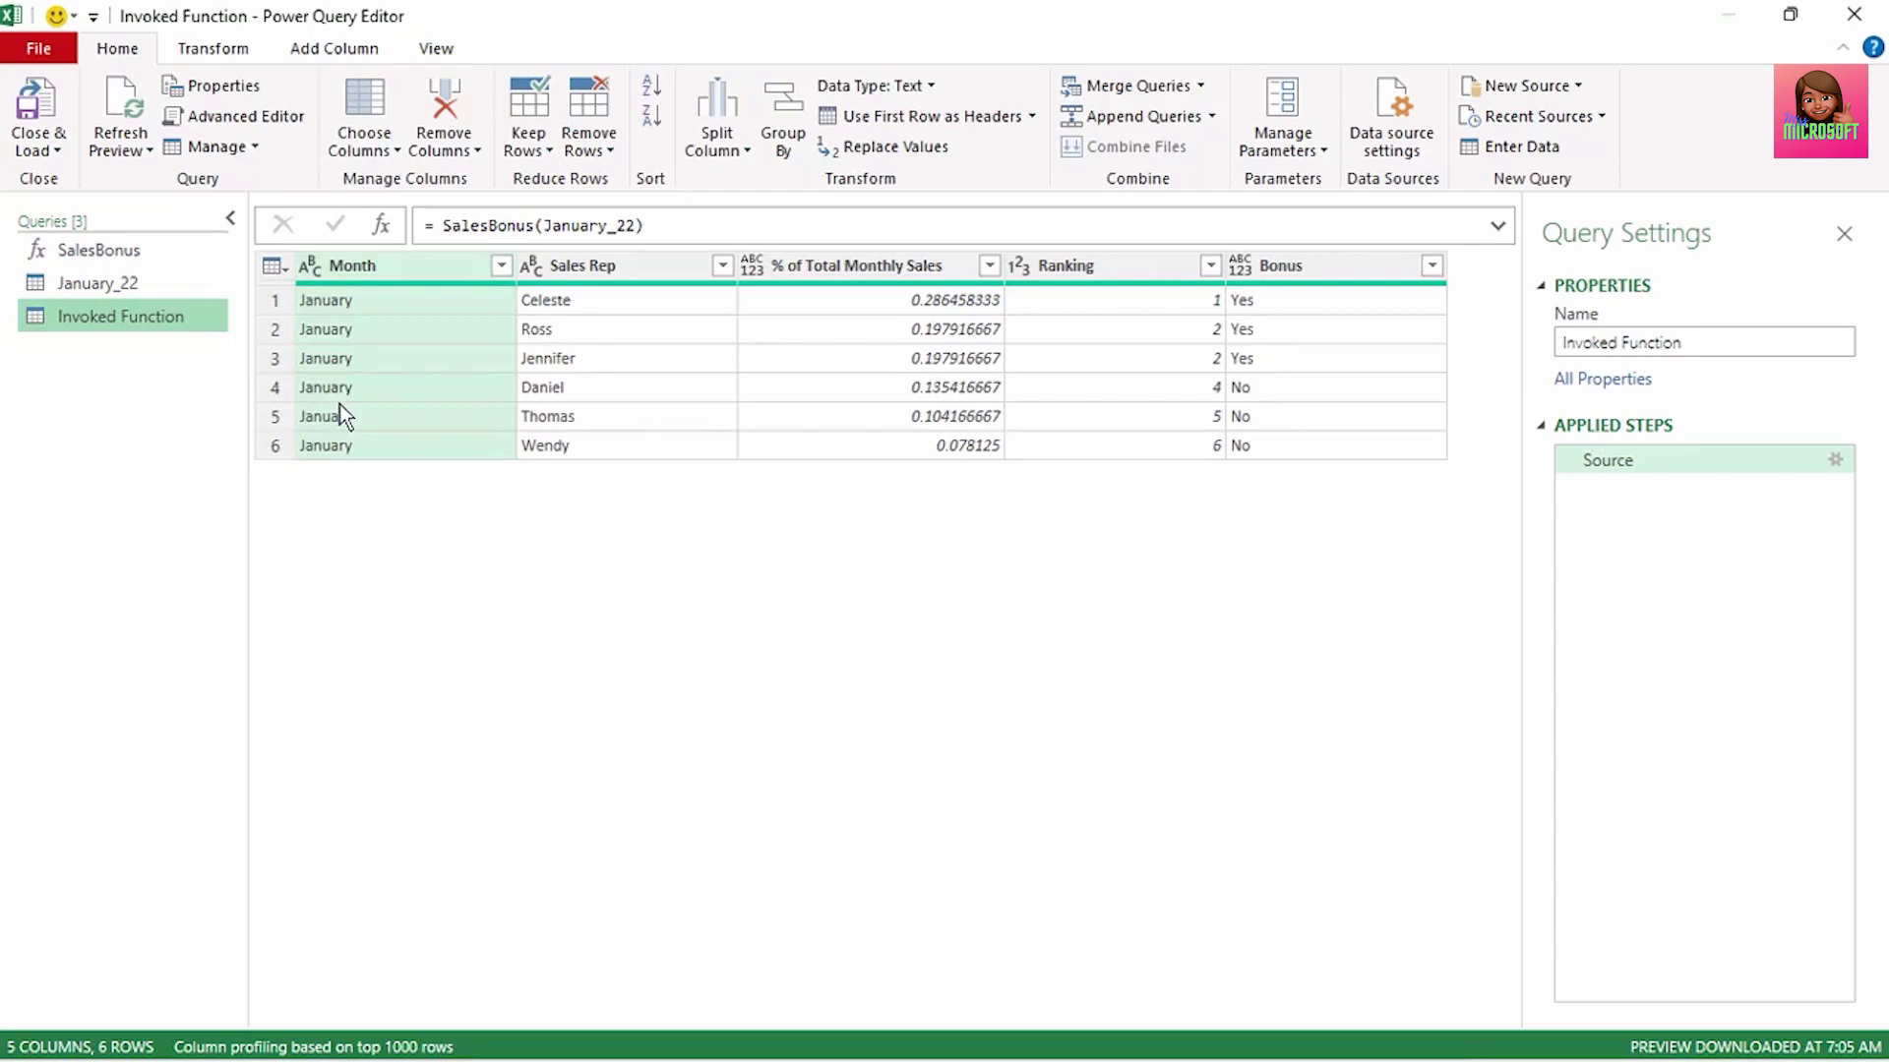
# Step: Rename the invoked January function query SalesBonusJanuary
pyautogui.click(1707, 342)
pyautogui.moveTo(1706, 343); pyautogui.dragTo(1634, 347)
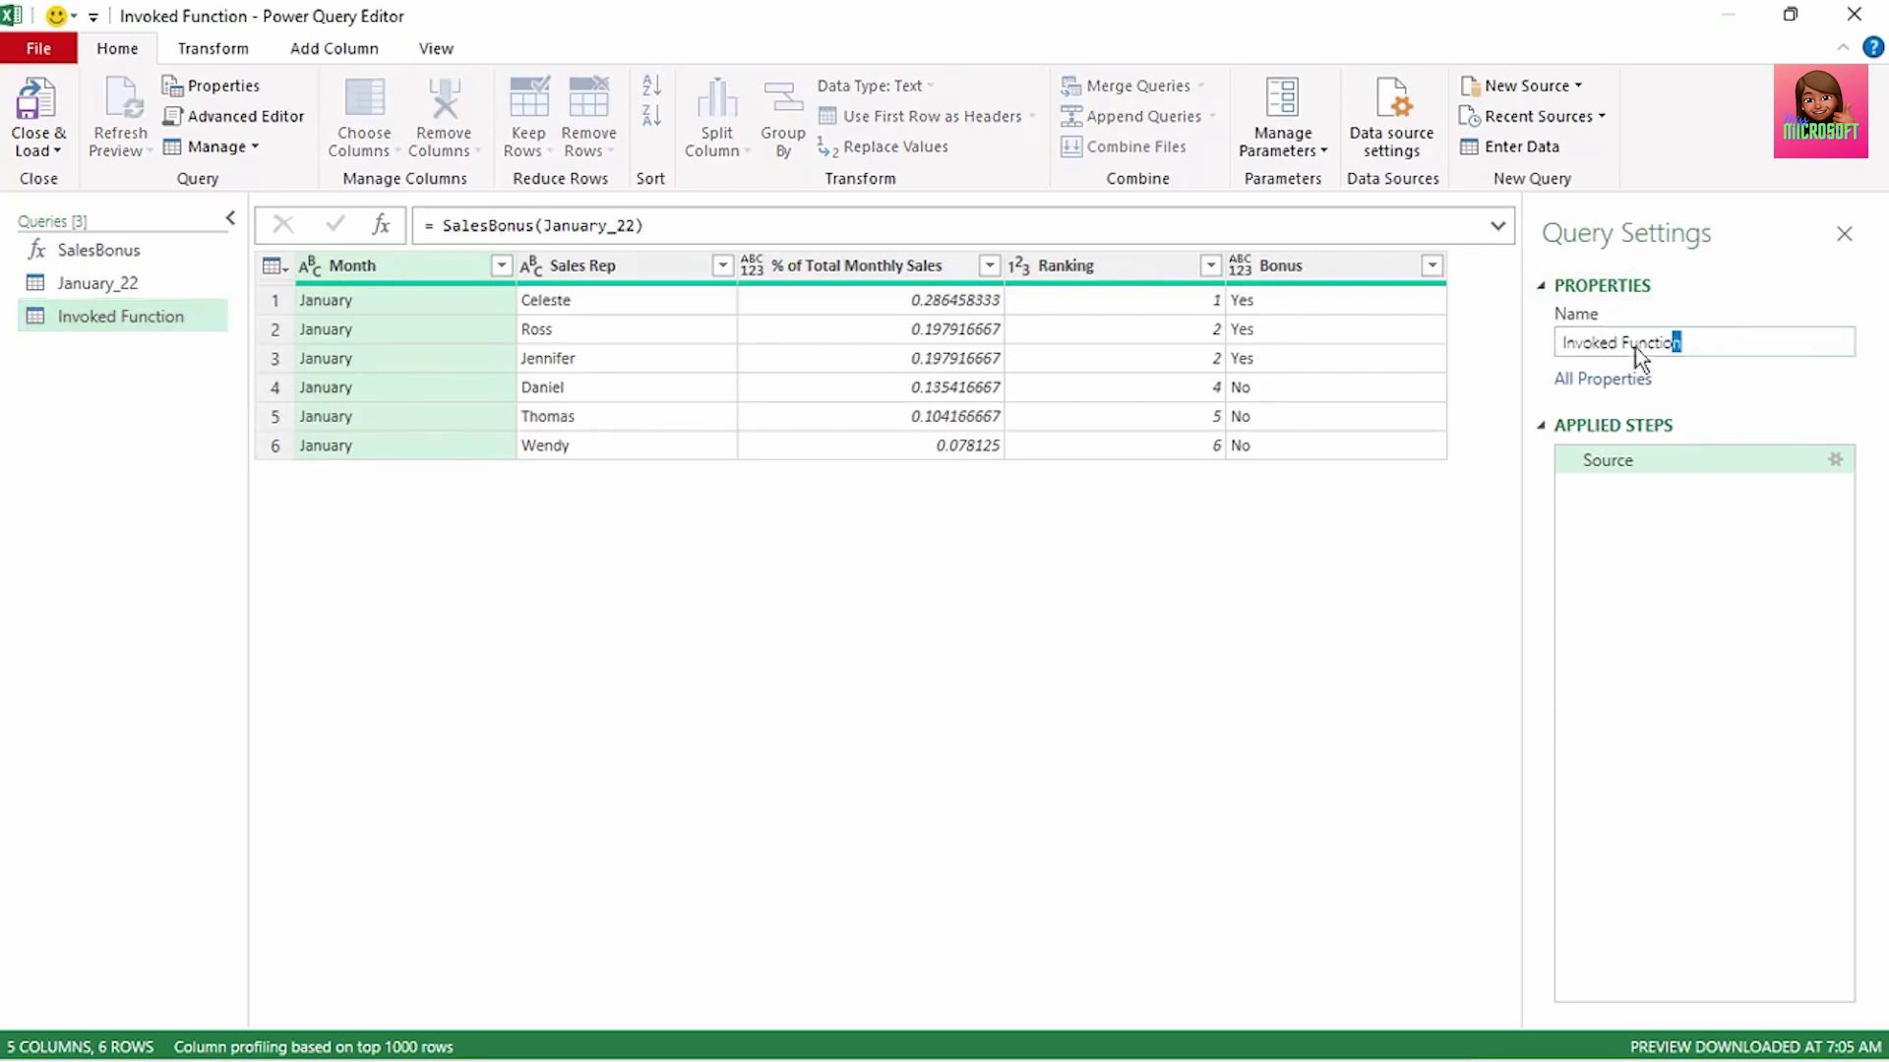
pyautogui.write('SalesBonusJanuary')
pyautogui.press('Return')
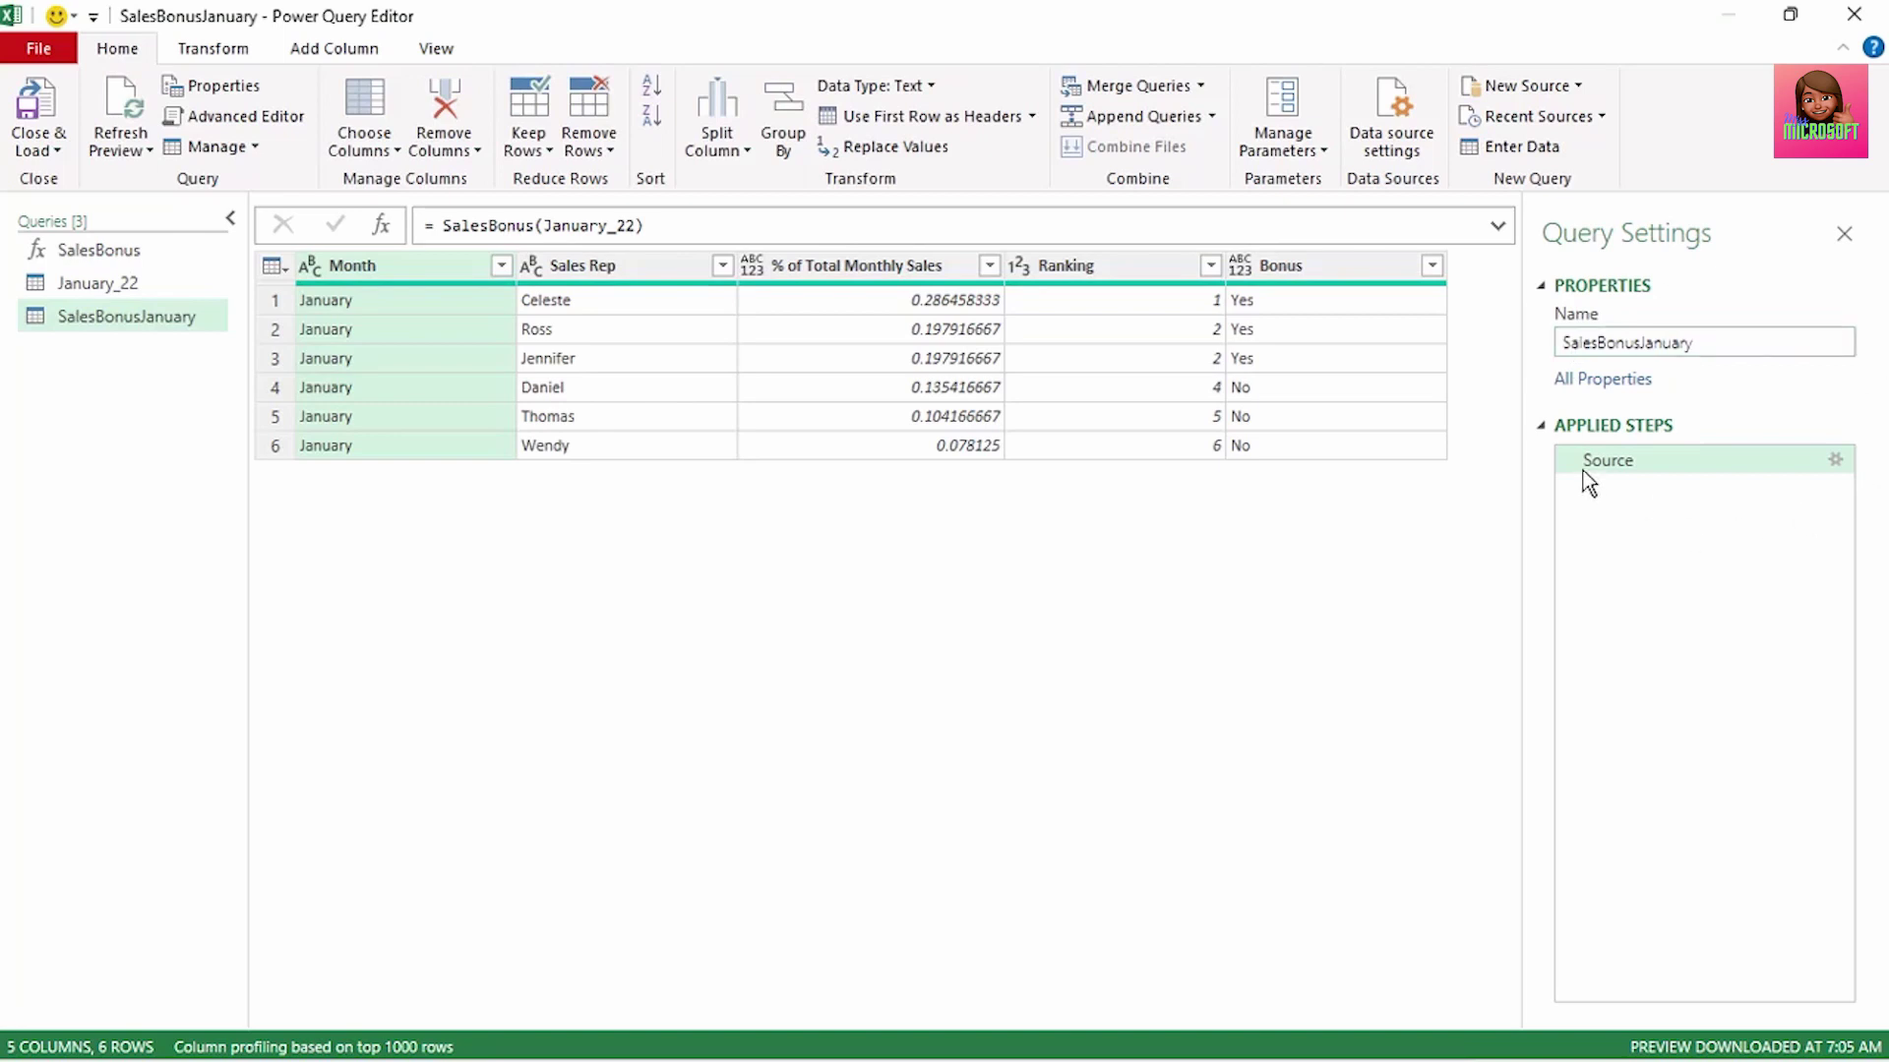
# Step: Review the query's SalesBonus(January_22) formula in the expanded formula bar, and close and load the query to the workbook
pyautogui.click(1497, 226)
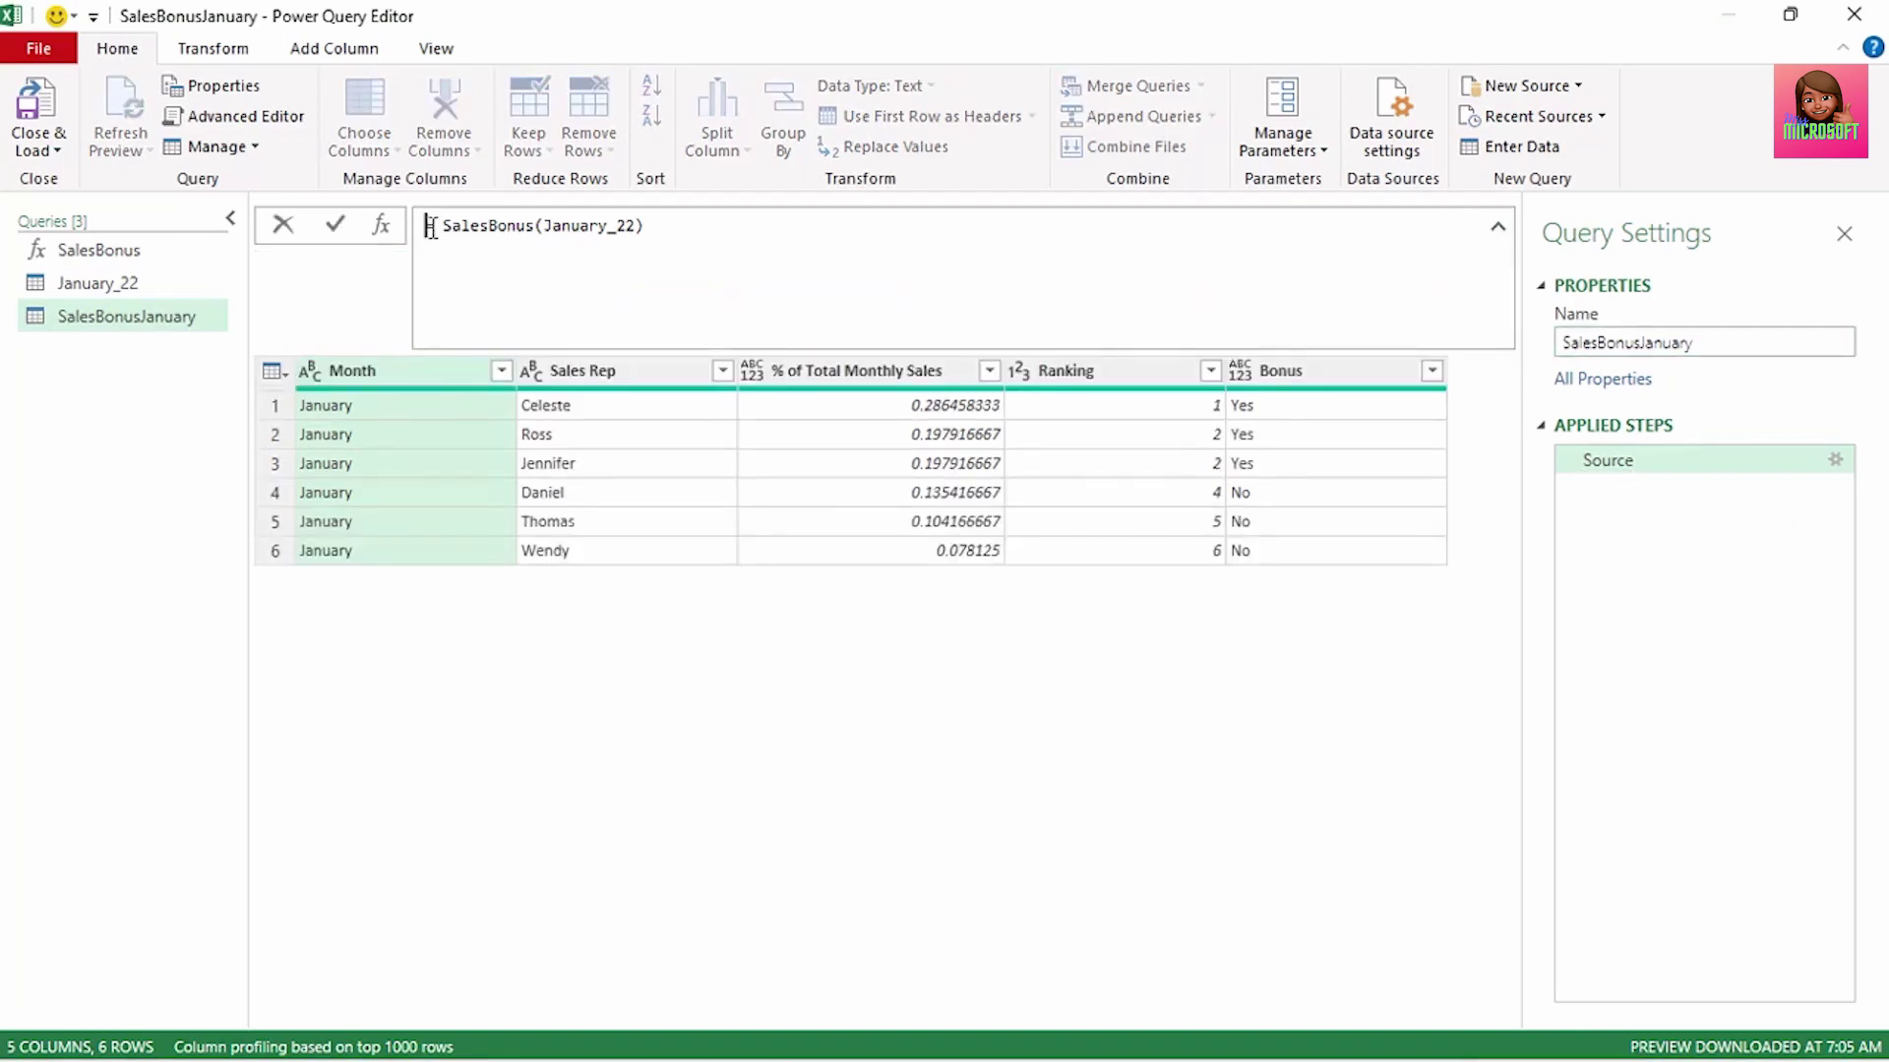
pyautogui.moveTo(433, 226); pyautogui.dragTo(675, 225)
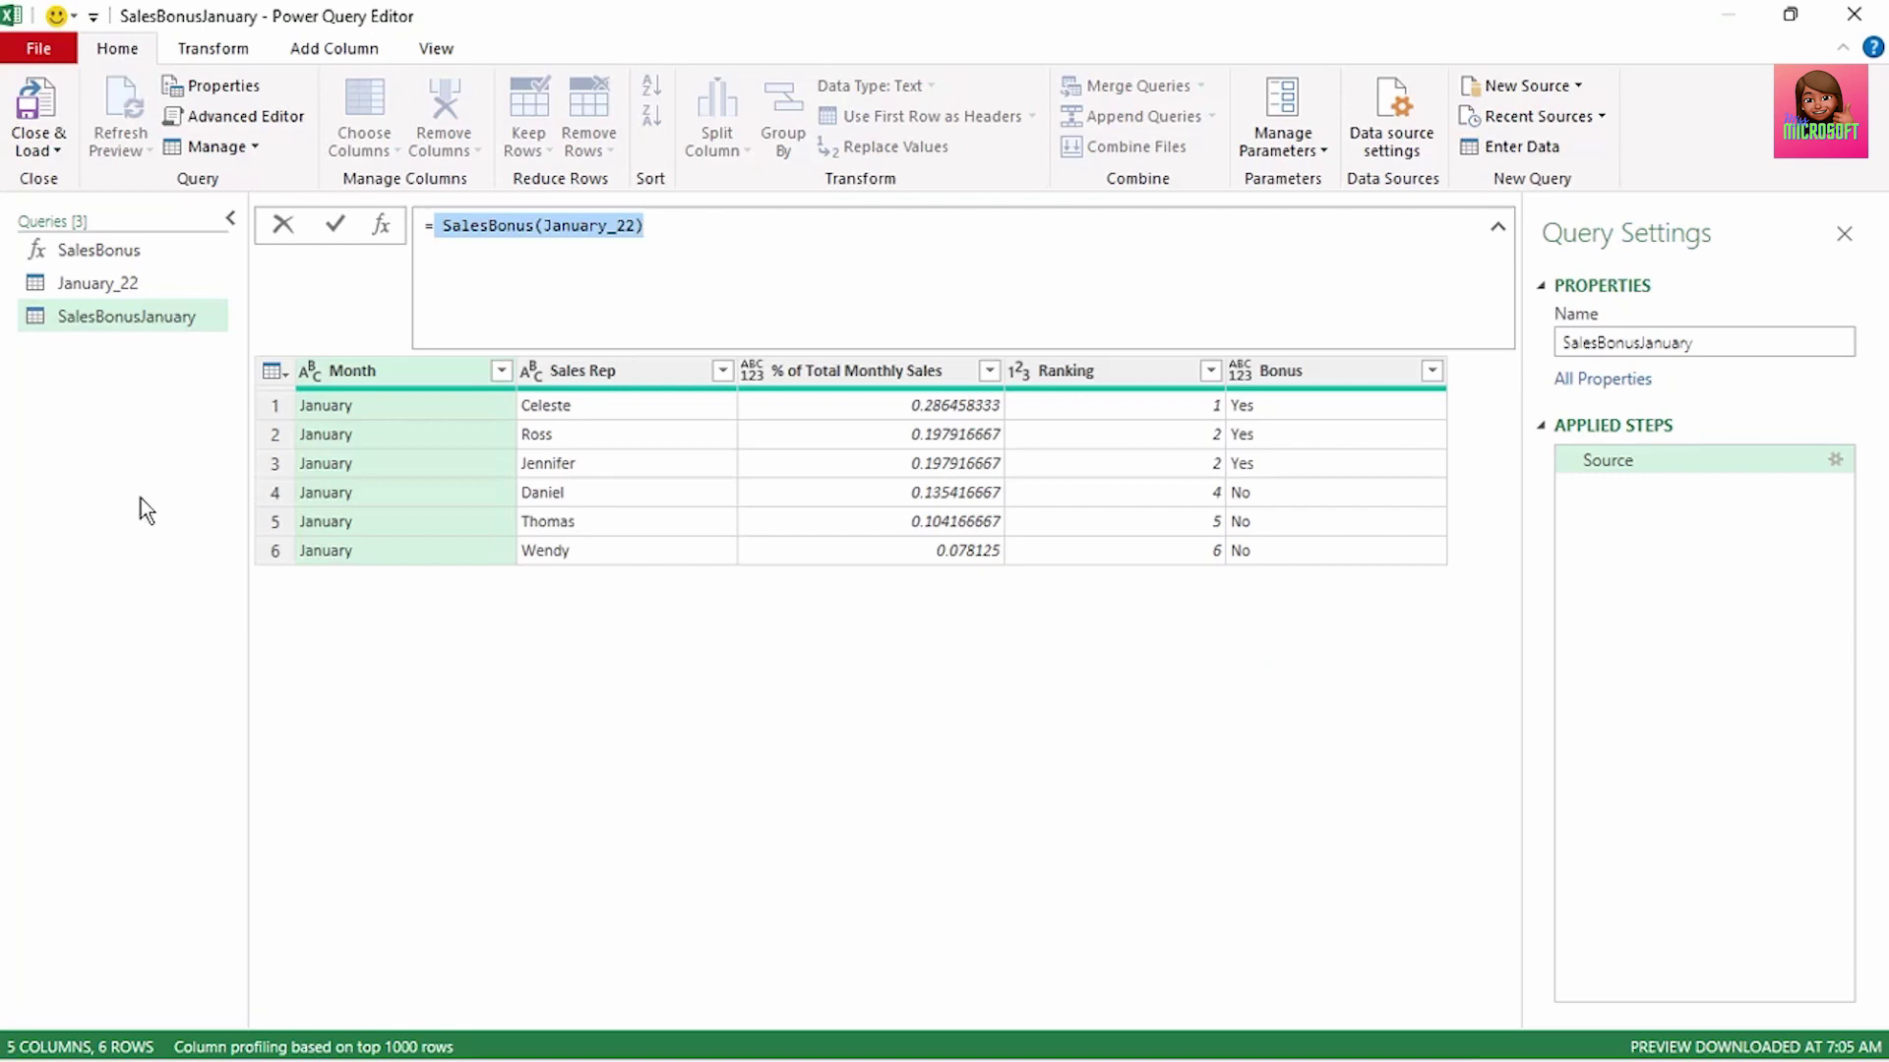
pyautogui.click(50, 151)
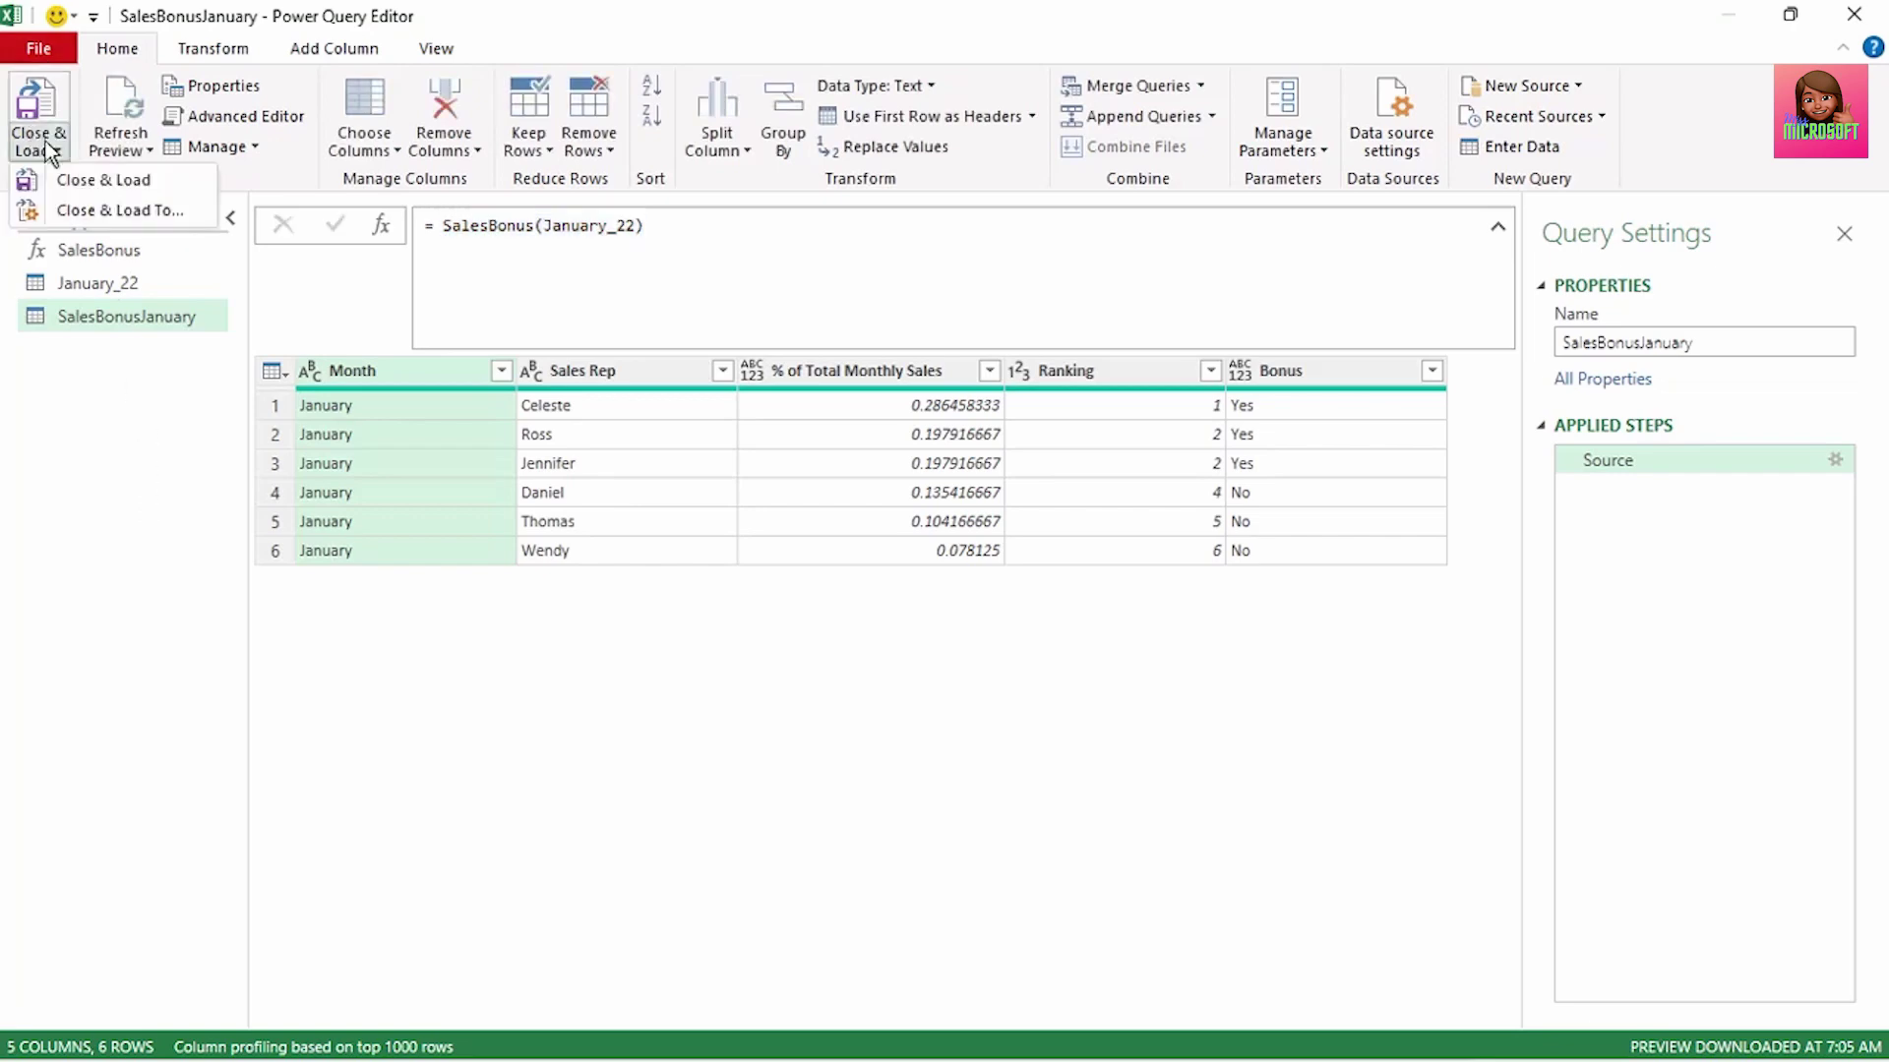
pyautogui.click(84, 183)
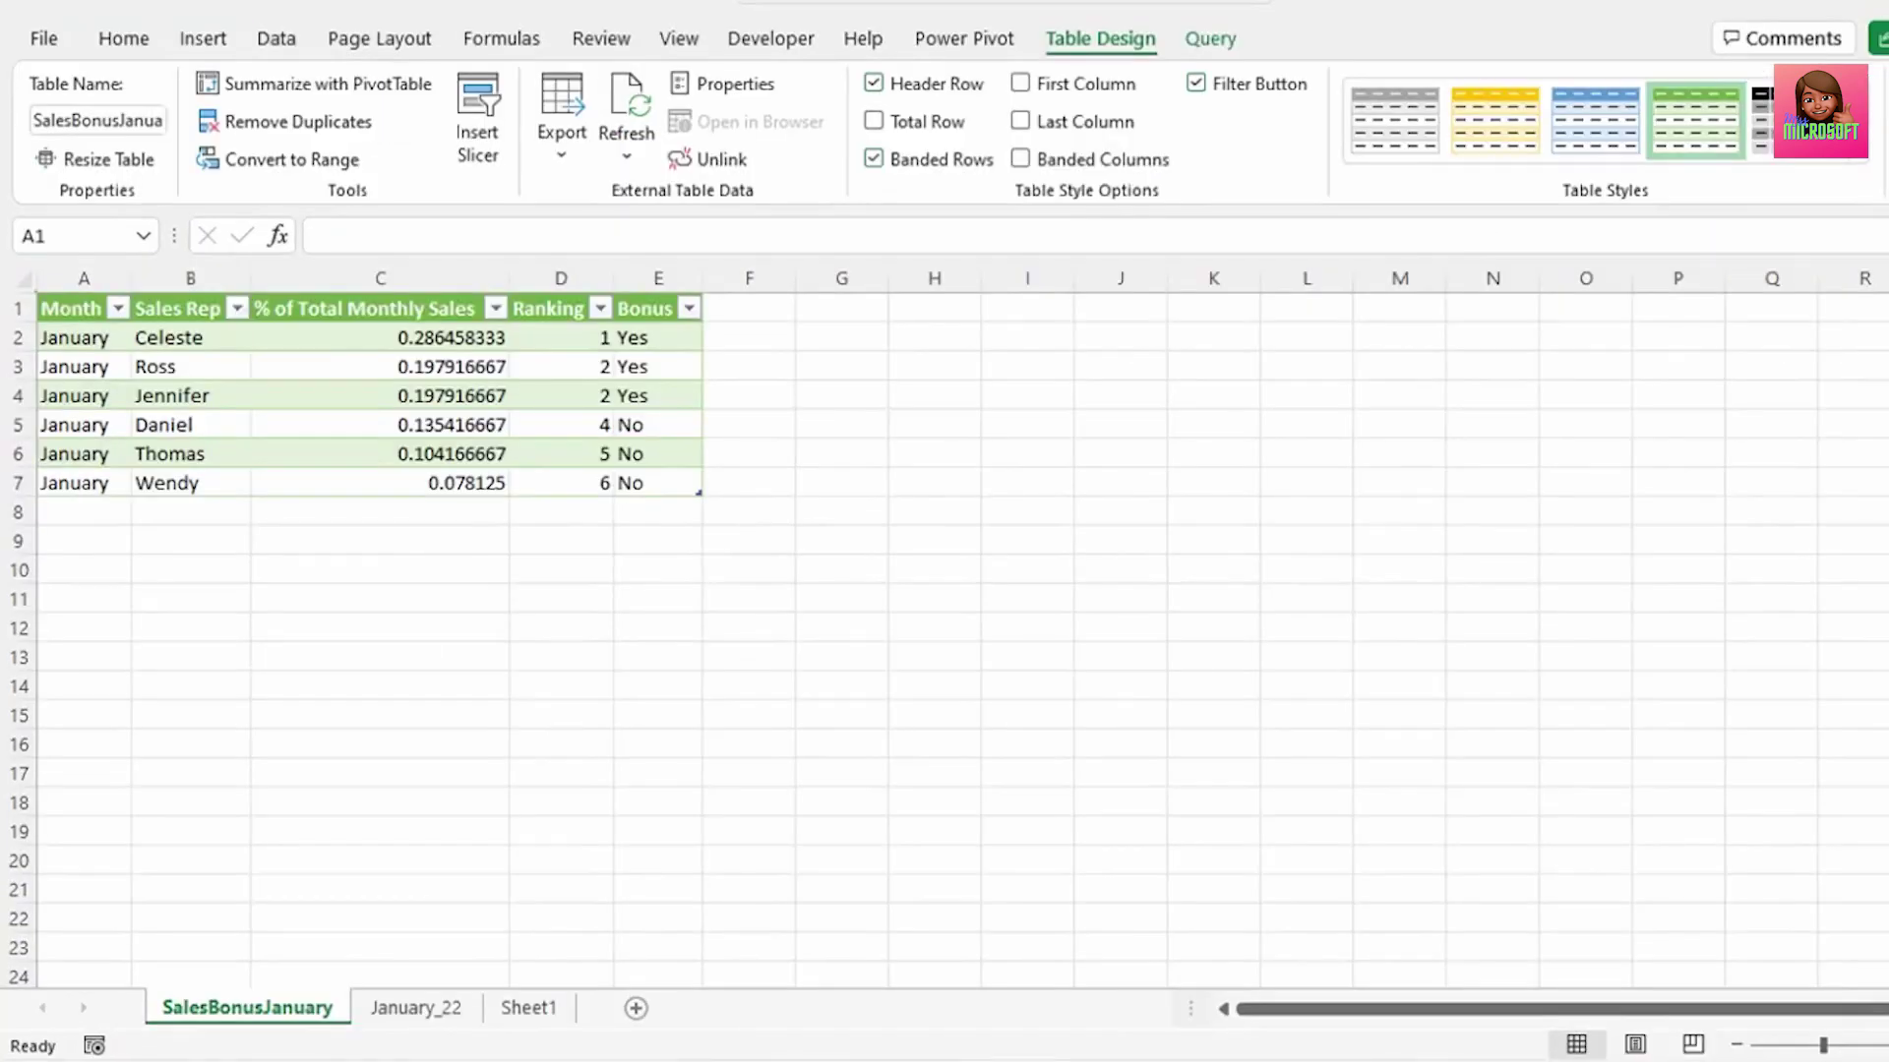
# Step: Apply percent formatting to the % of Total Monthly Sales column in the loaded SalesBonusJanuary table
pyautogui.moveTo(417, 344); pyautogui.dragTo(452, 511)
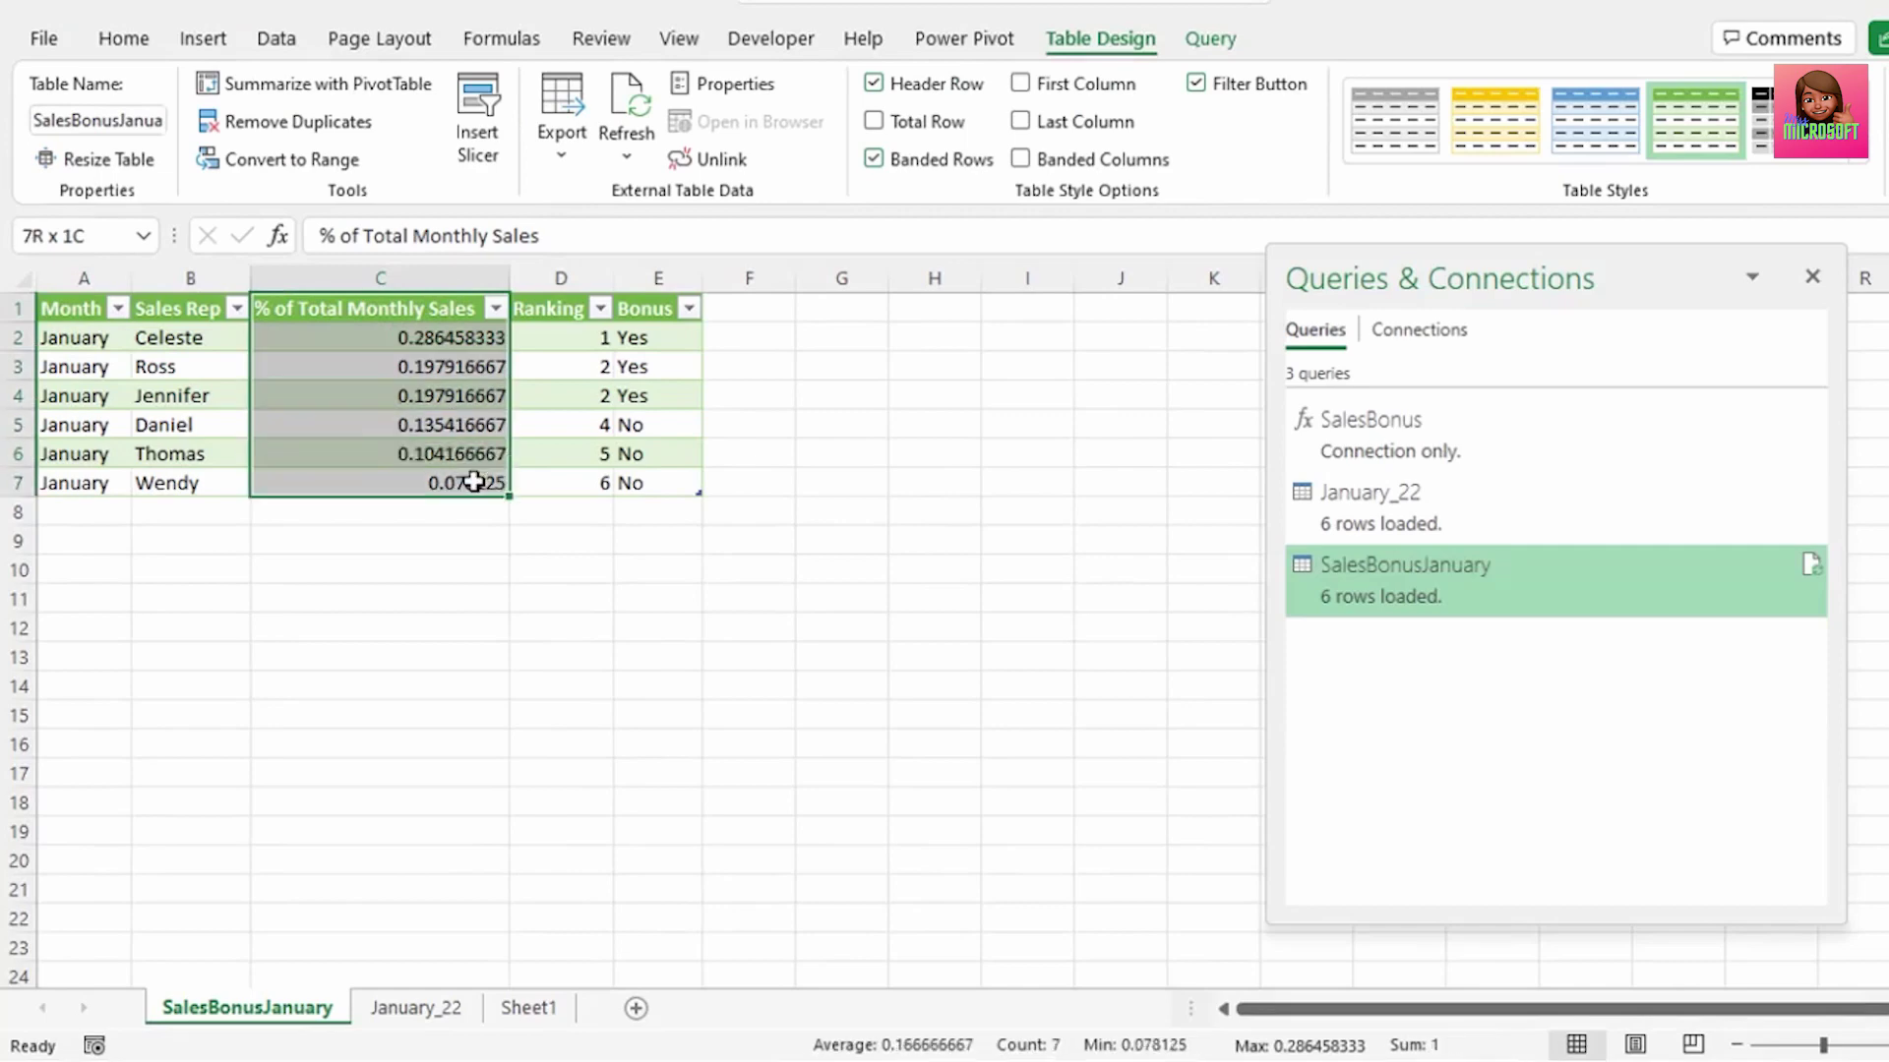
pyautogui.rightClick(472, 482)
pyautogui.click(790, 126)
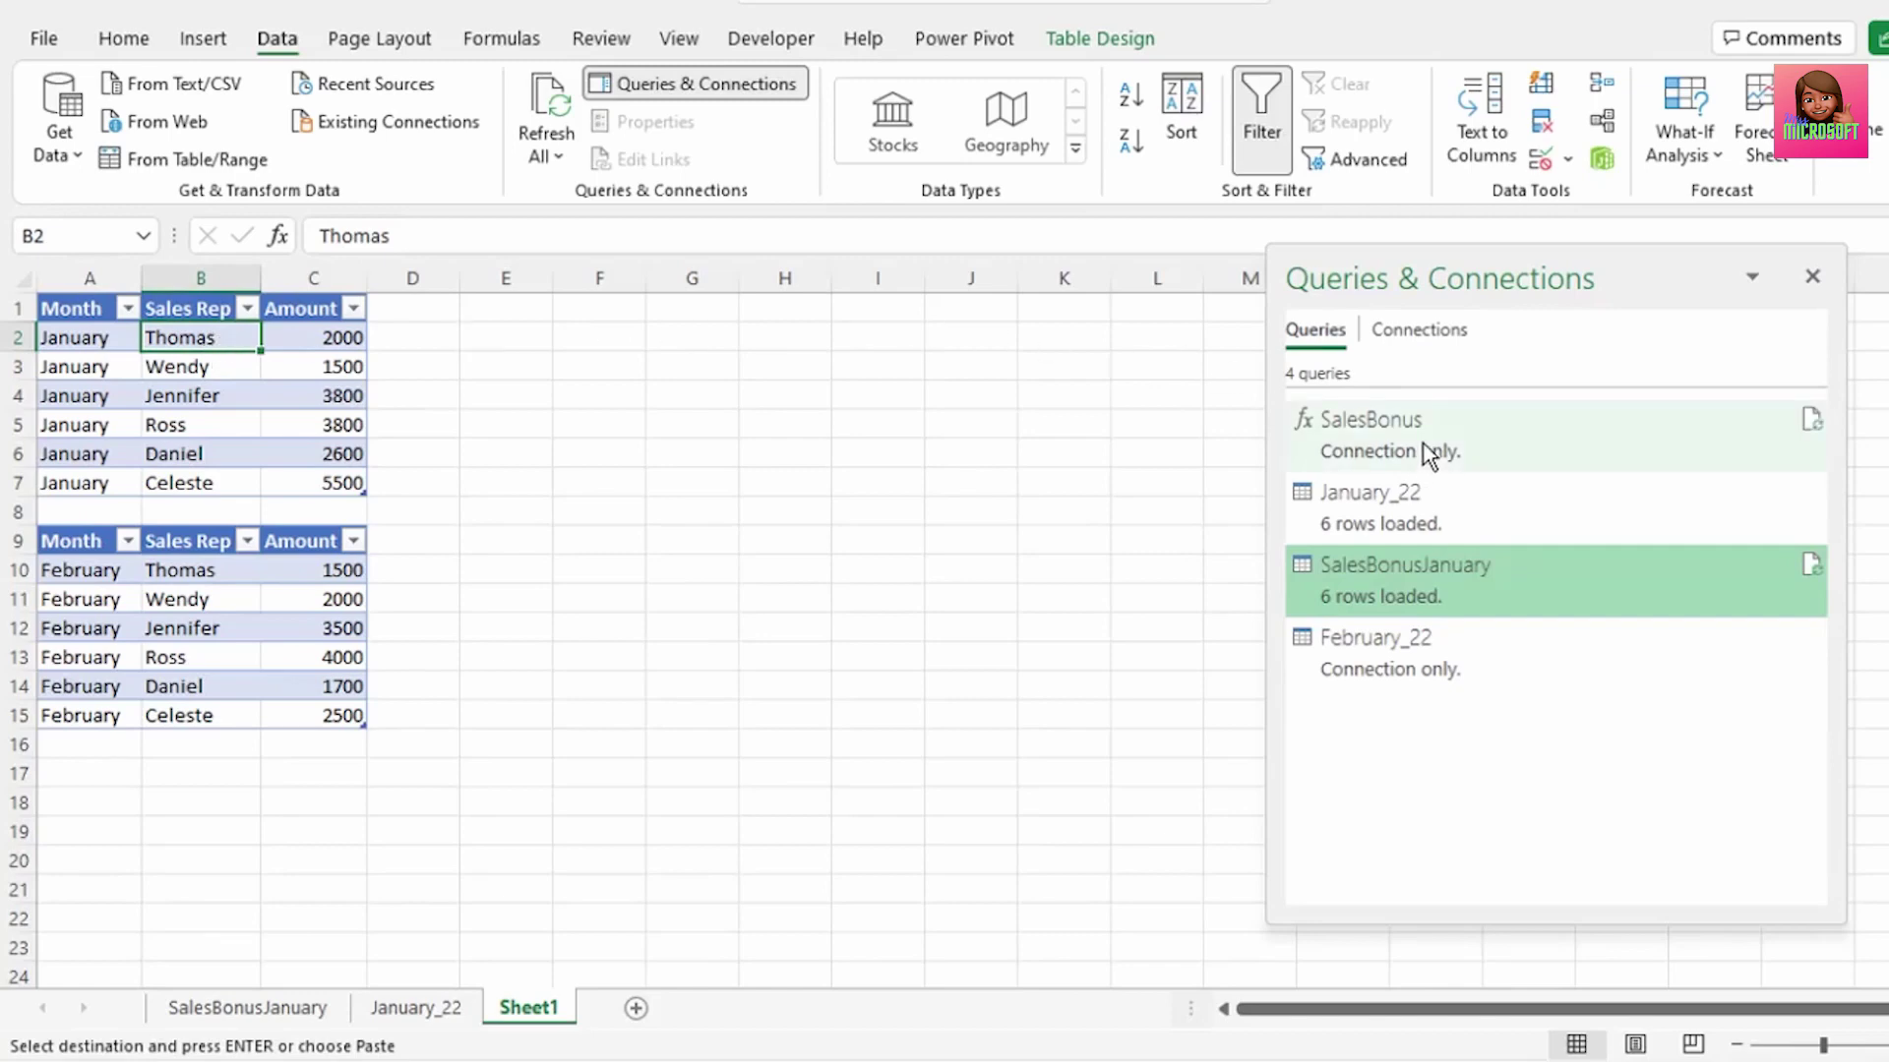
# Step: Invoke the SalesBonus function from the workbook's query list with February_22 as the SalesData parameter
pyautogui.moveTo(1426, 456)
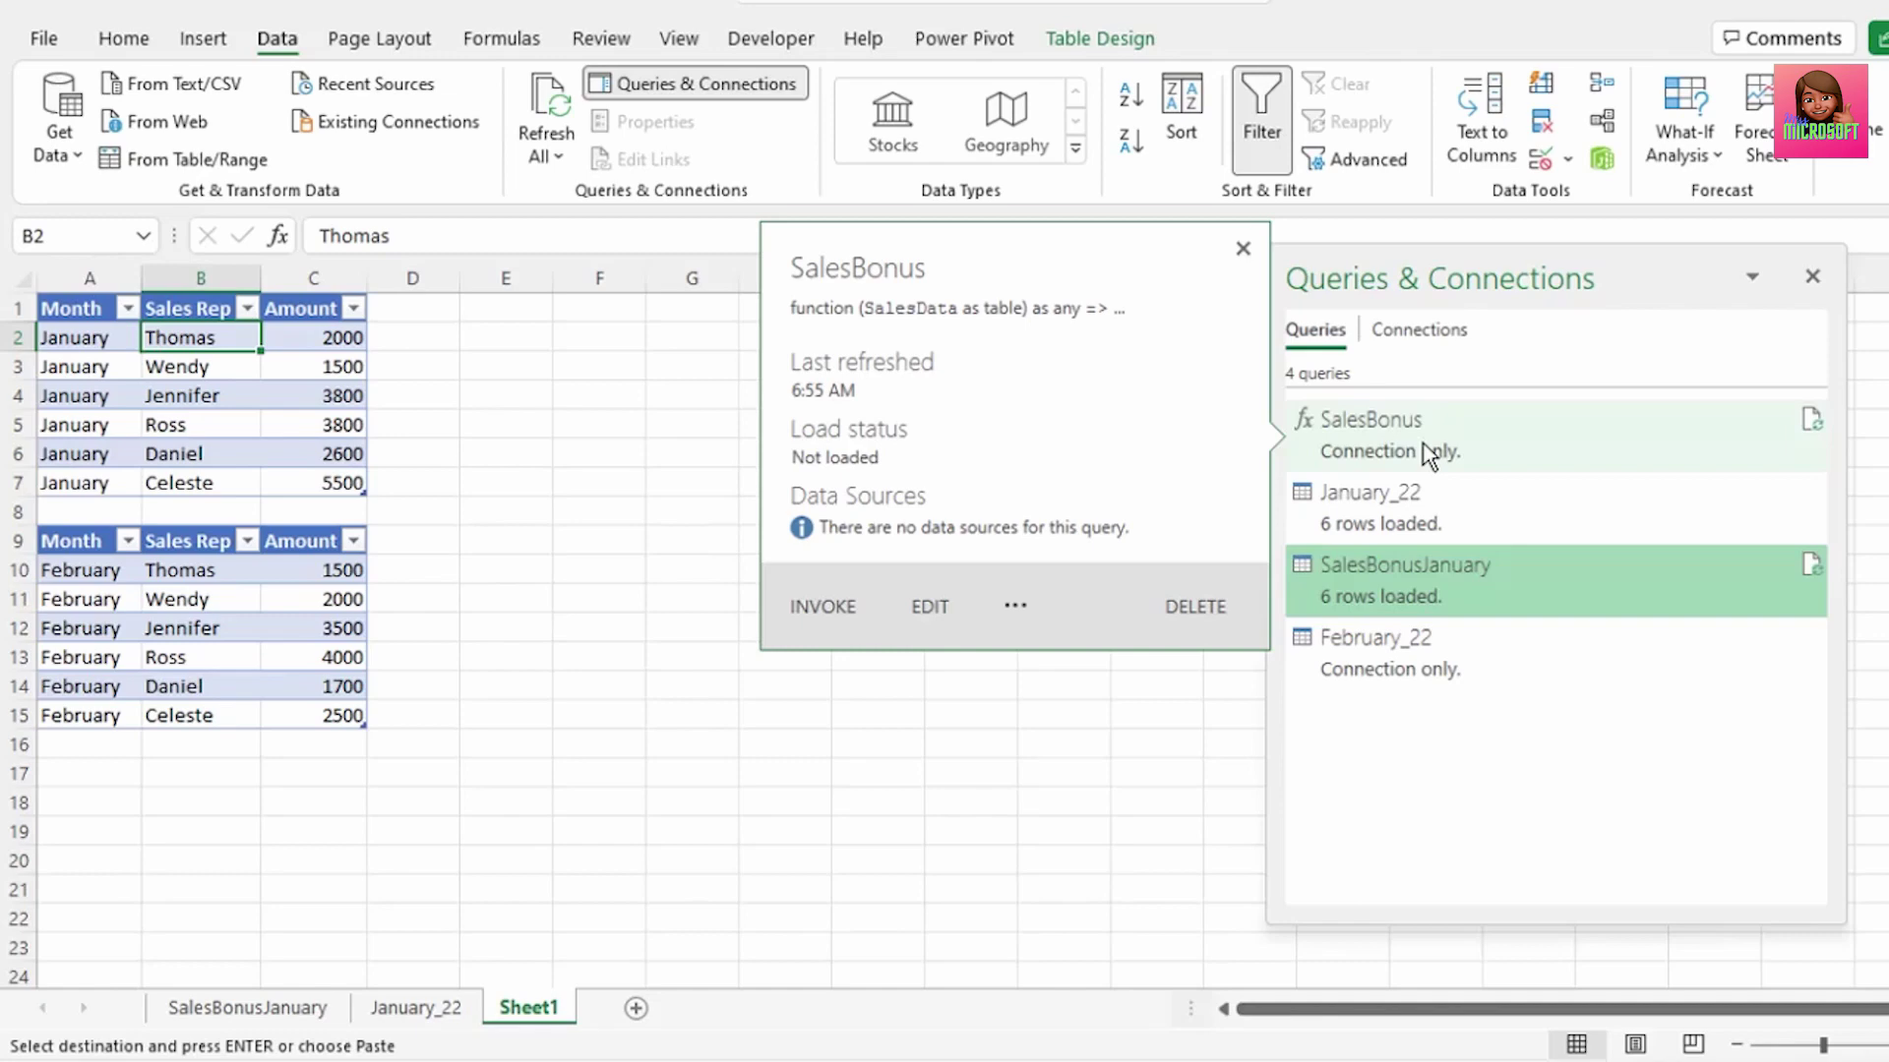
pyautogui.doubleClick(1422, 443)
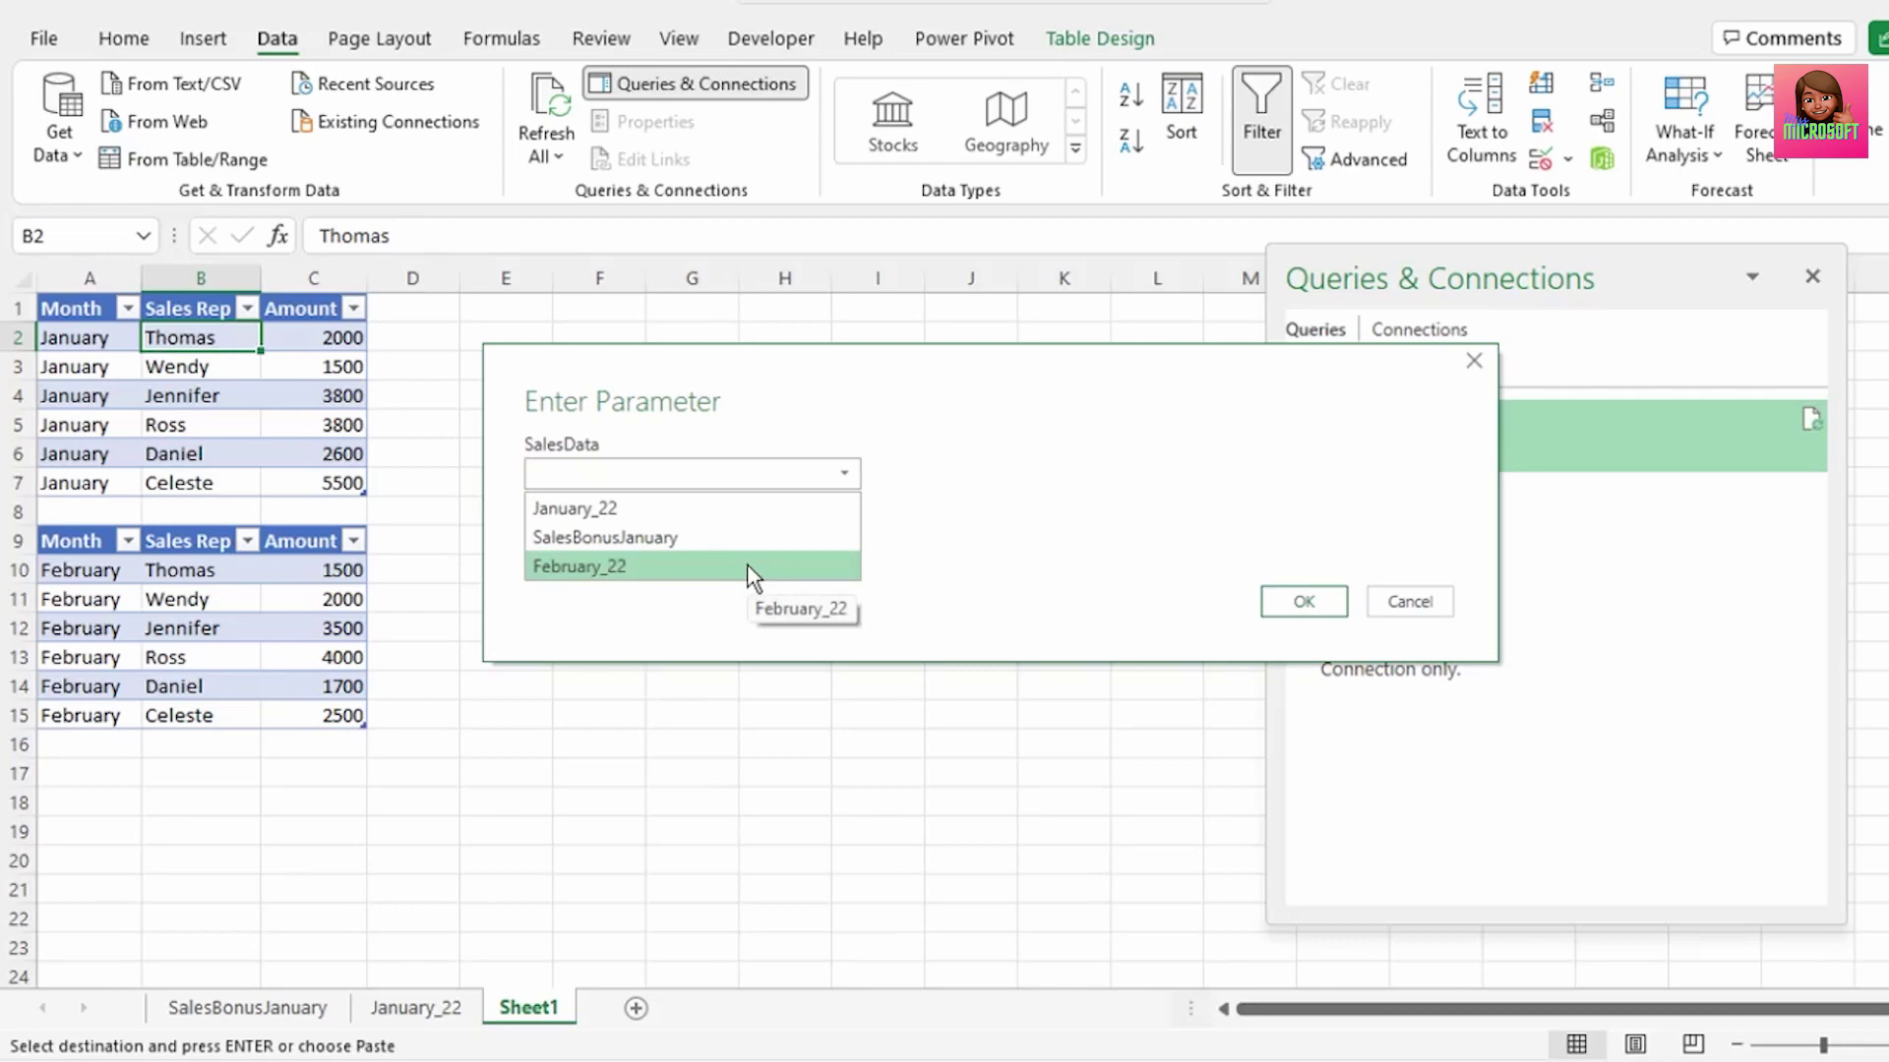
pyautogui.click(748, 568)
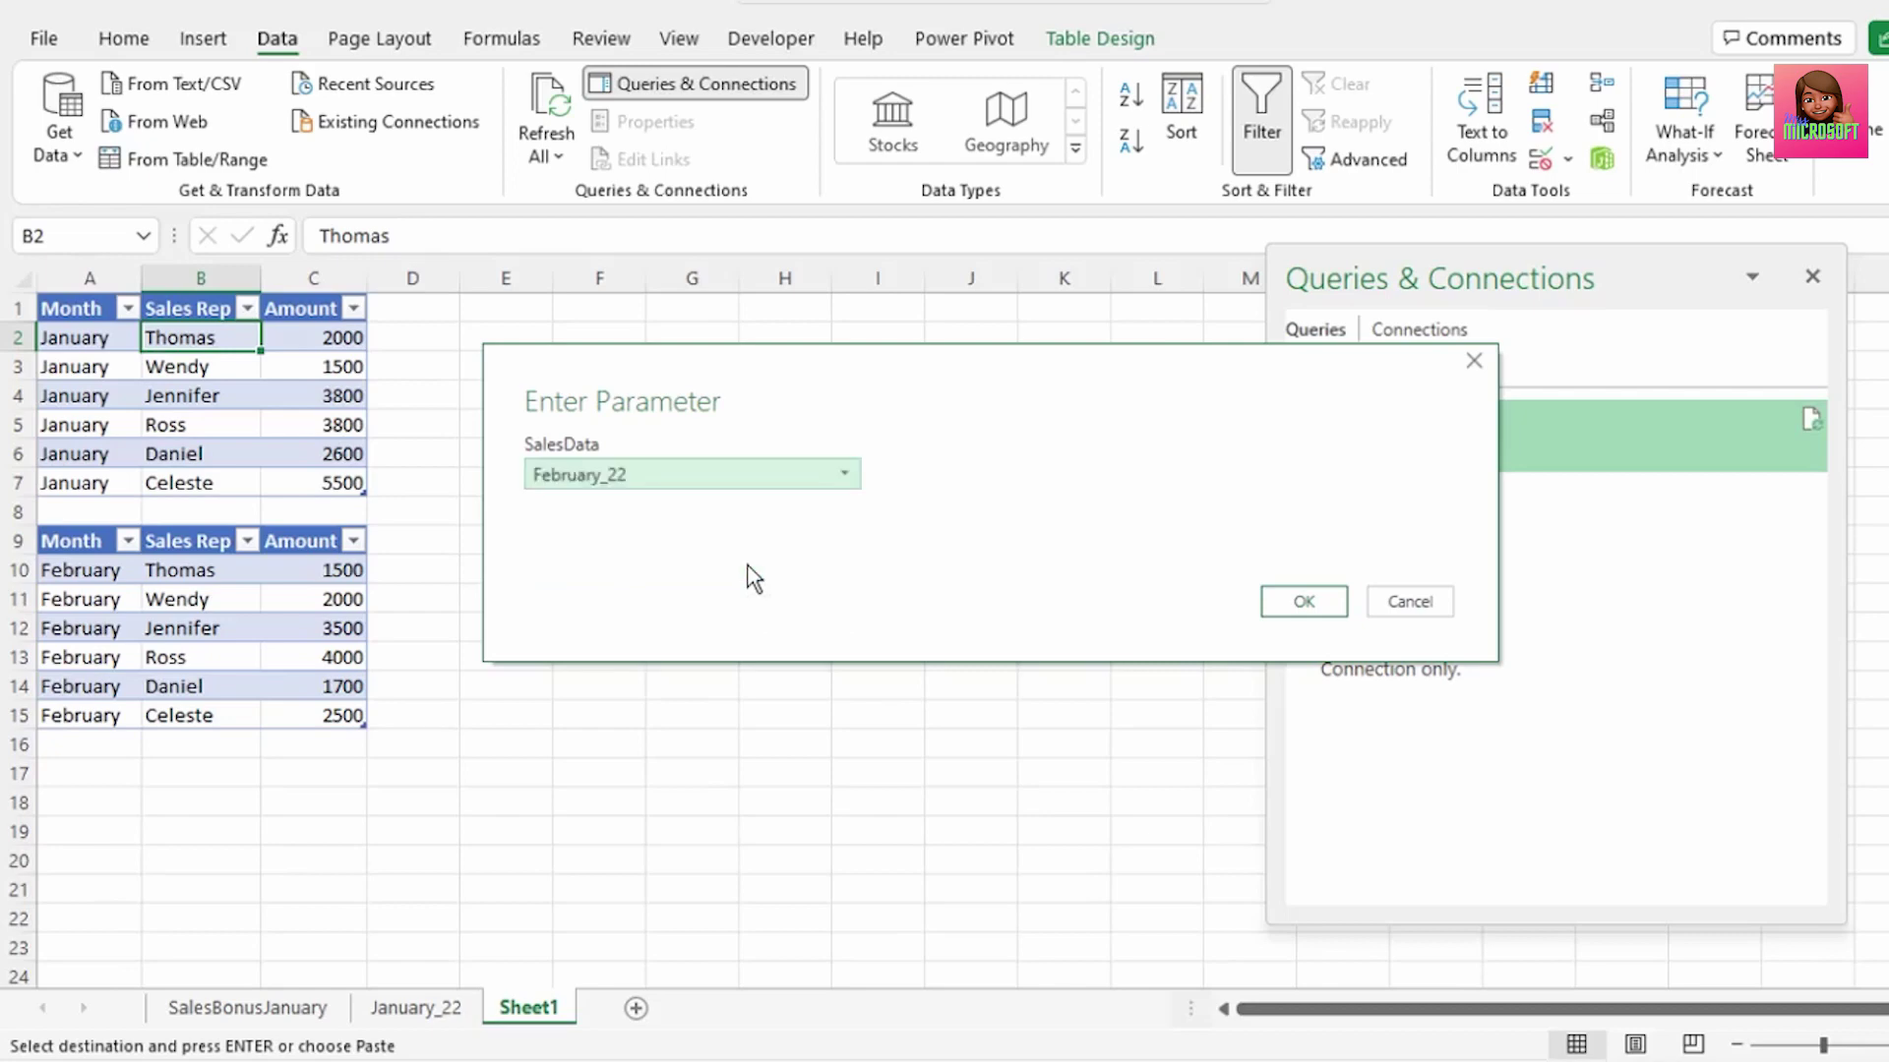
pyautogui.click(1305, 602)
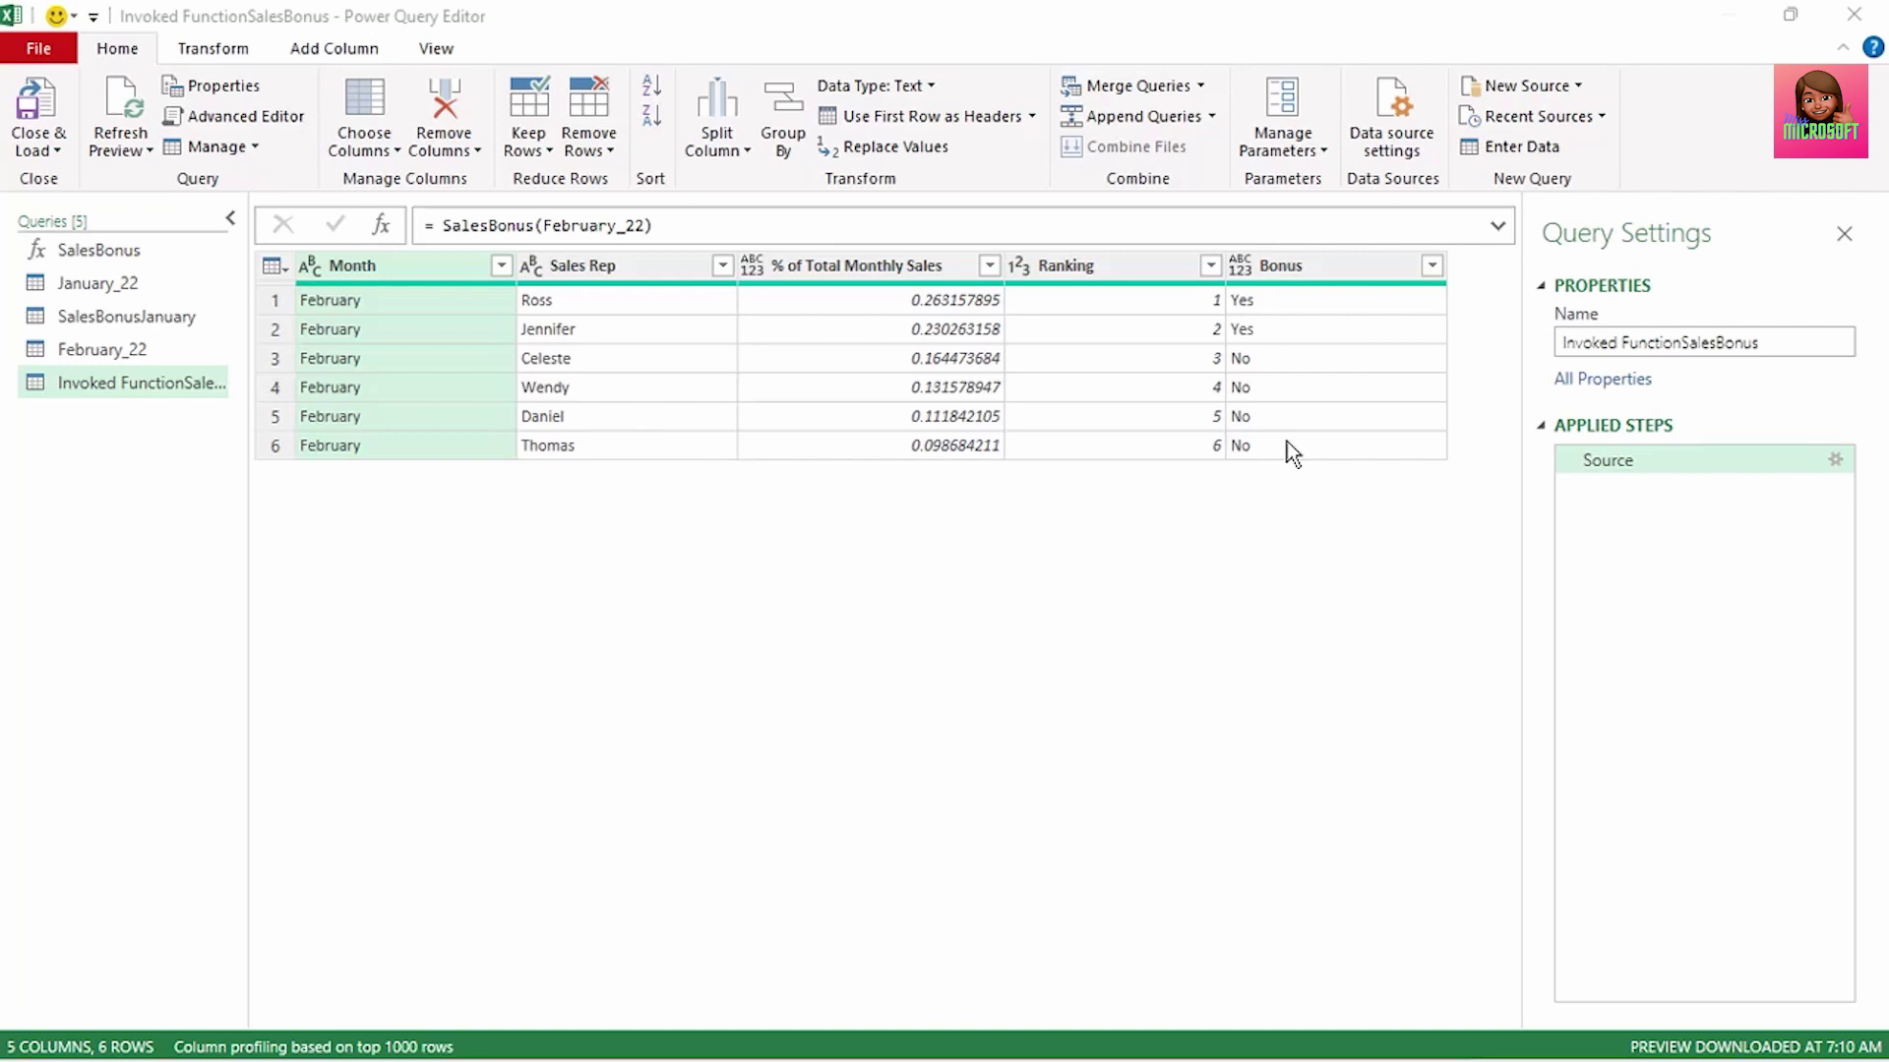
# Step: Rename the invoked February function query SalesBonusFebruary
pyautogui.moveTo(1784, 341); pyautogui.dragTo(1544, 346)
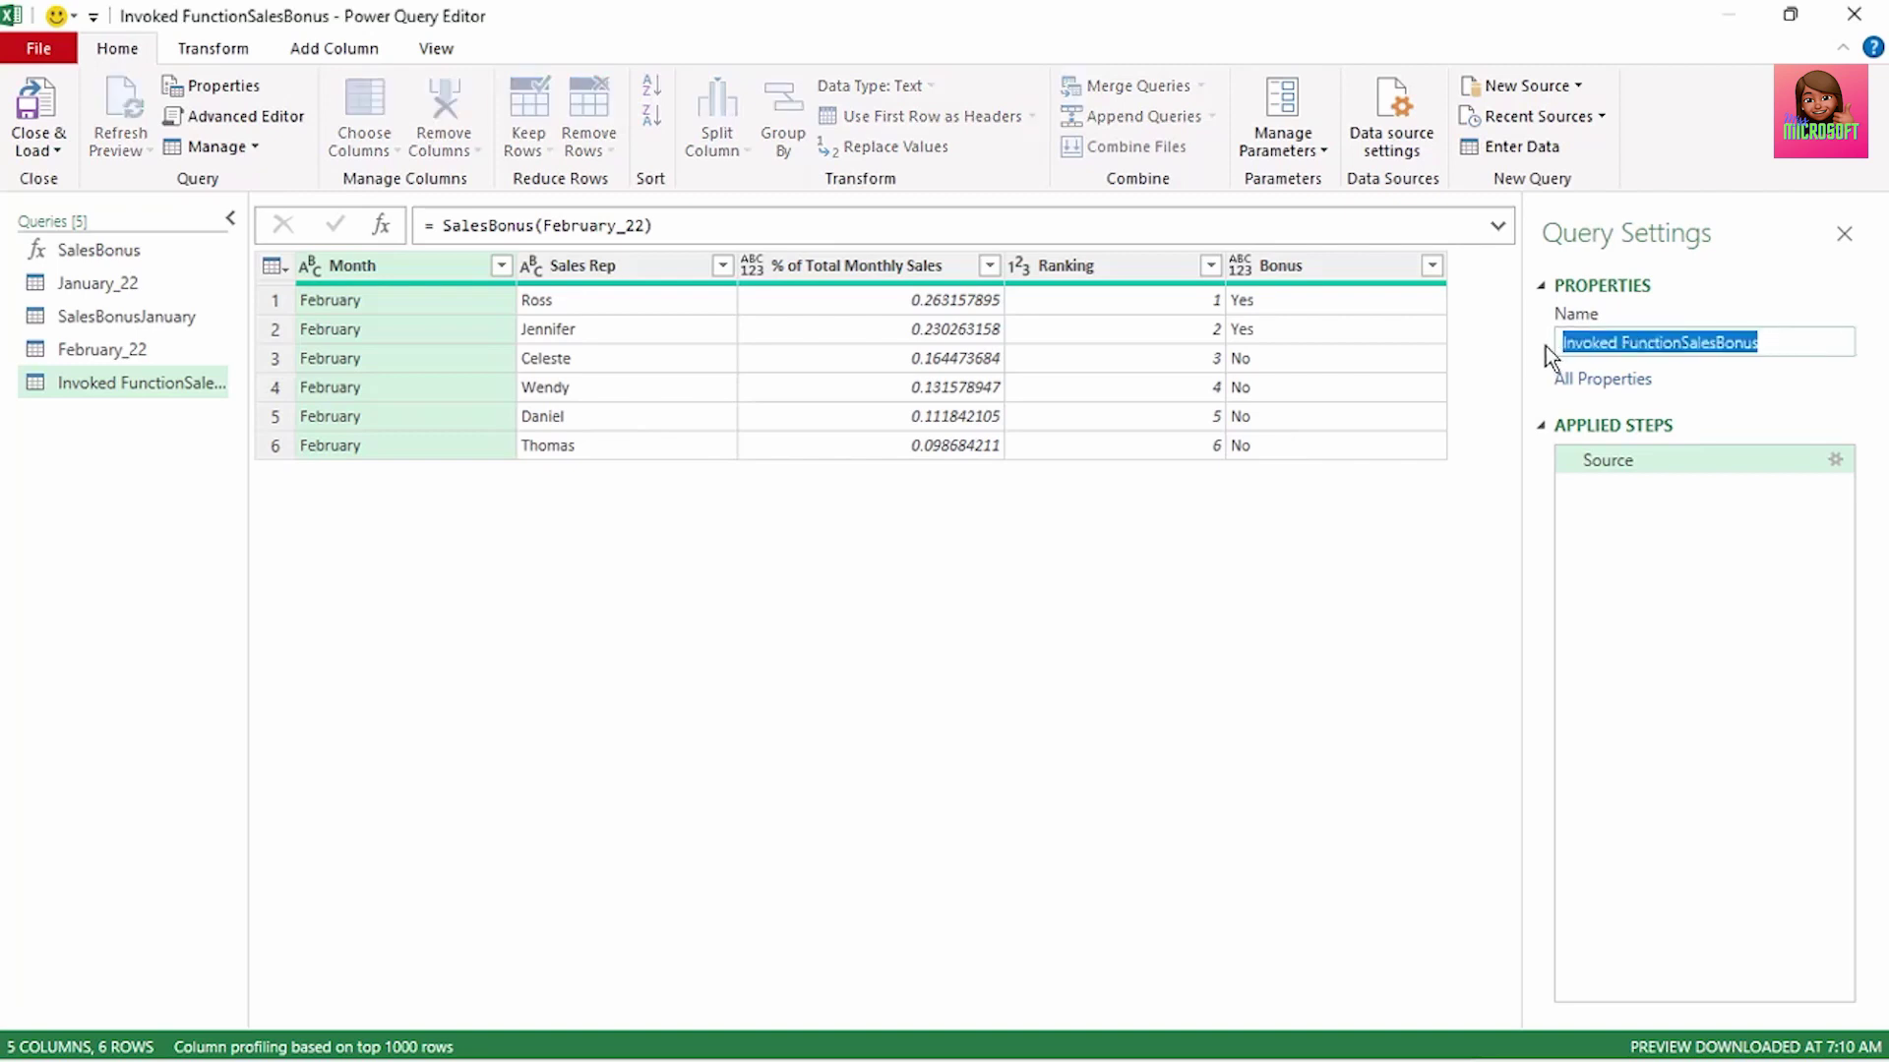
pyautogui.click(1544, 347)
pyautogui.moveTo(1784, 342); pyautogui.dragTo(1531, 346)
pyautogui.write('SalesBonusFebruary')
pyautogui.press('Return')
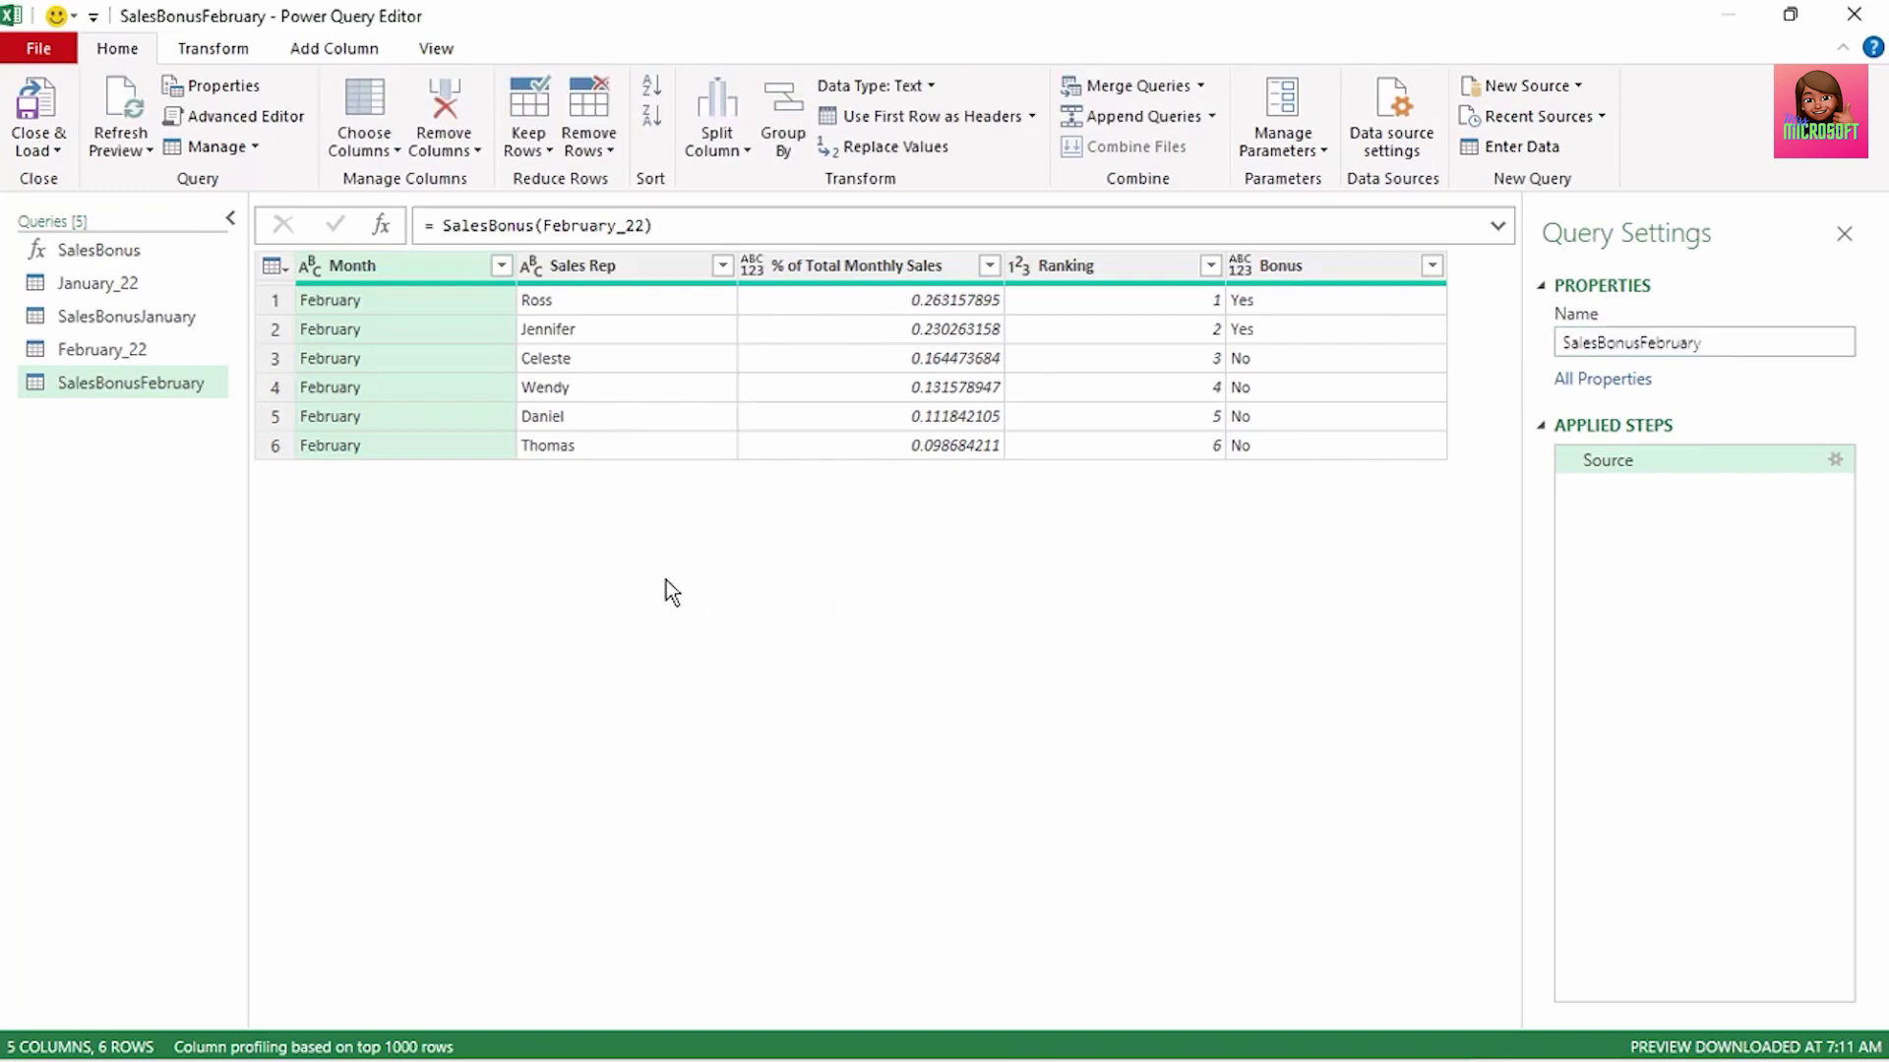
# Step: Close and load the SalesBonusFebruary query, and open the formatting options for its % of Total Monthly Sales values
pyautogui.click(51, 152)
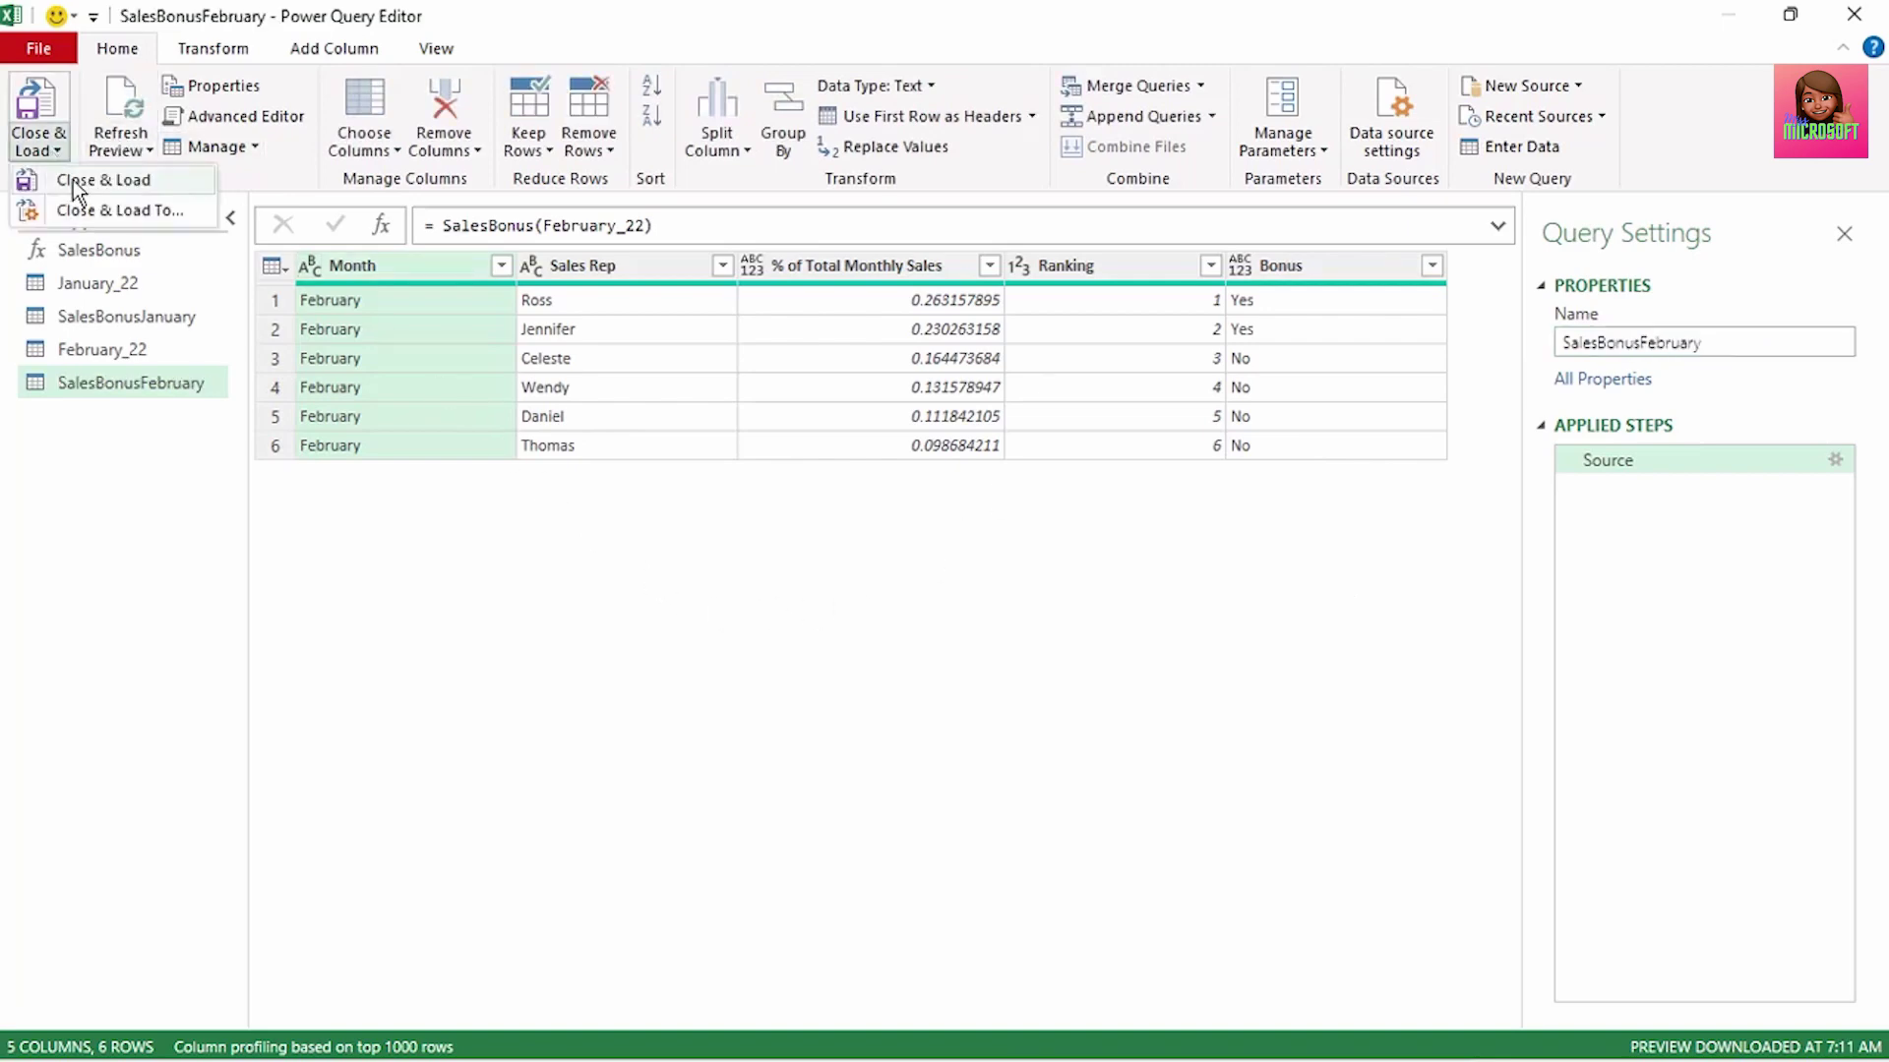
pyautogui.click(69, 179)
pyautogui.moveTo(380, 338); pyautogui.dragTo(380, 476)
pyautogui.rightClick(381, 476)
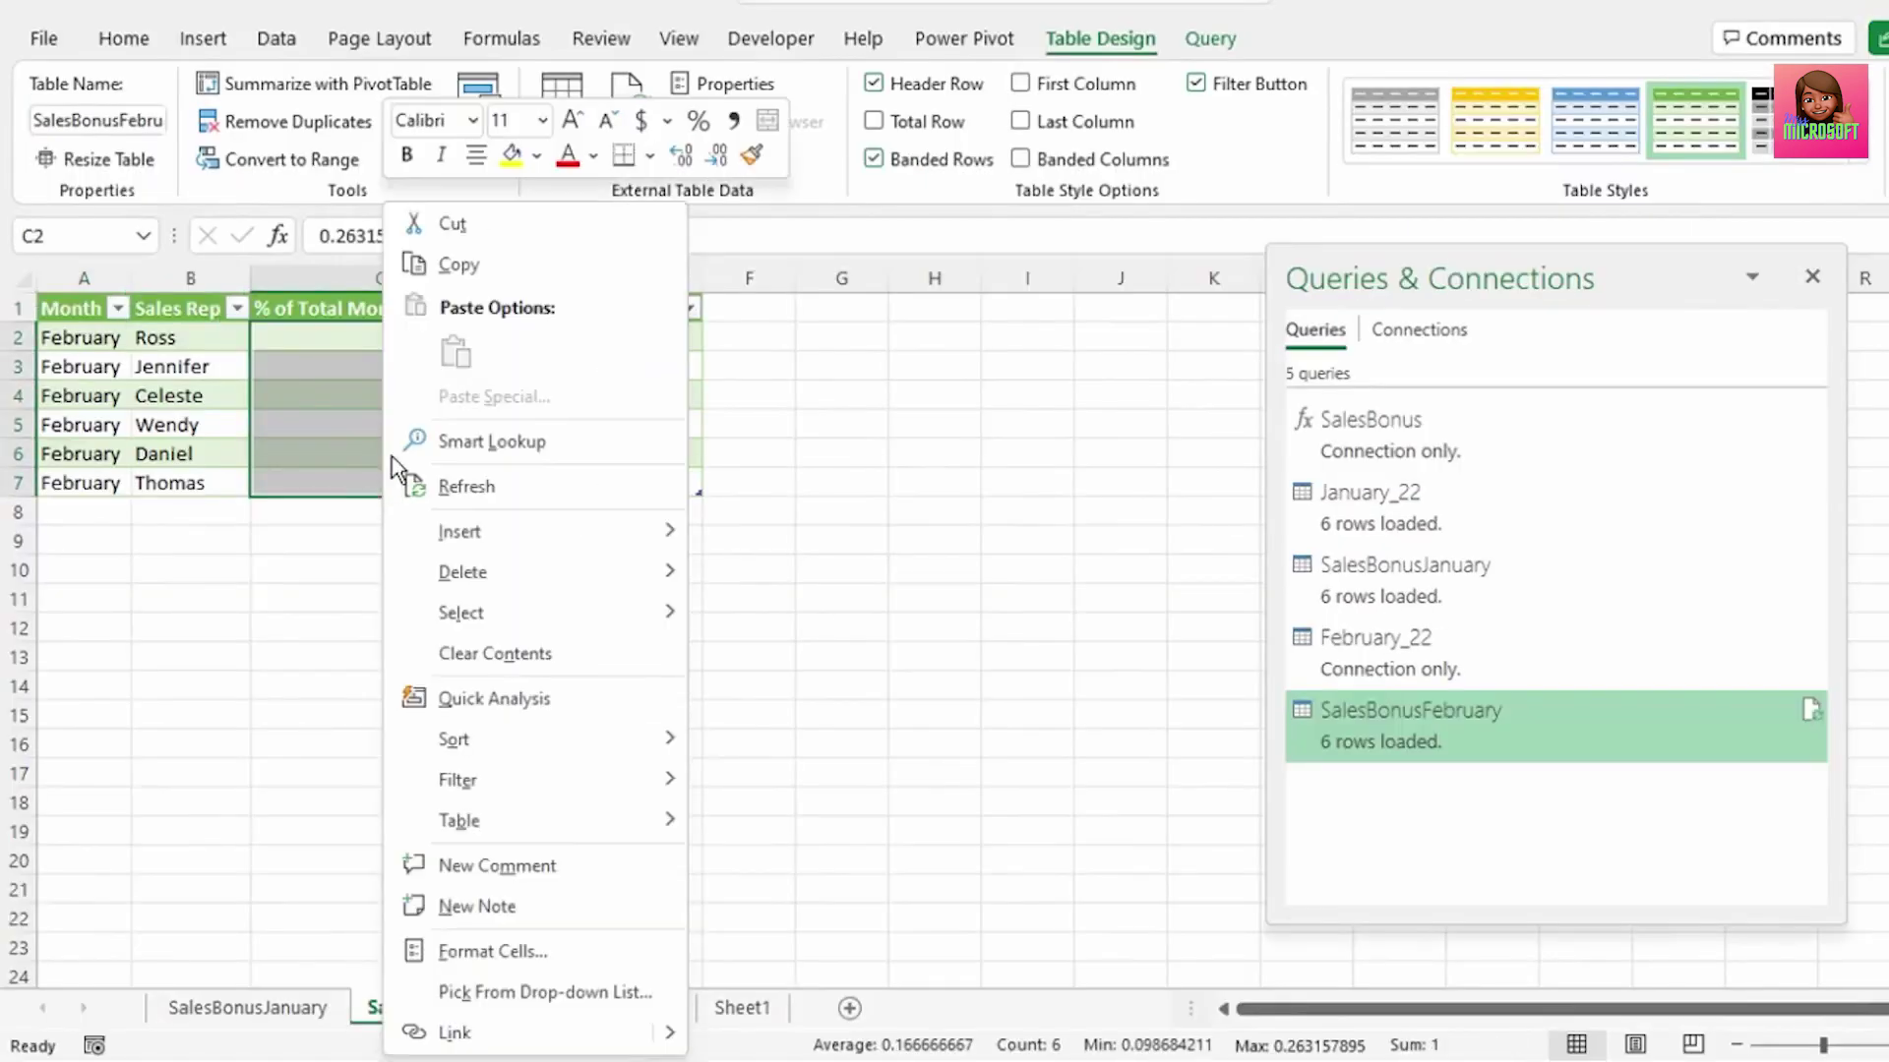
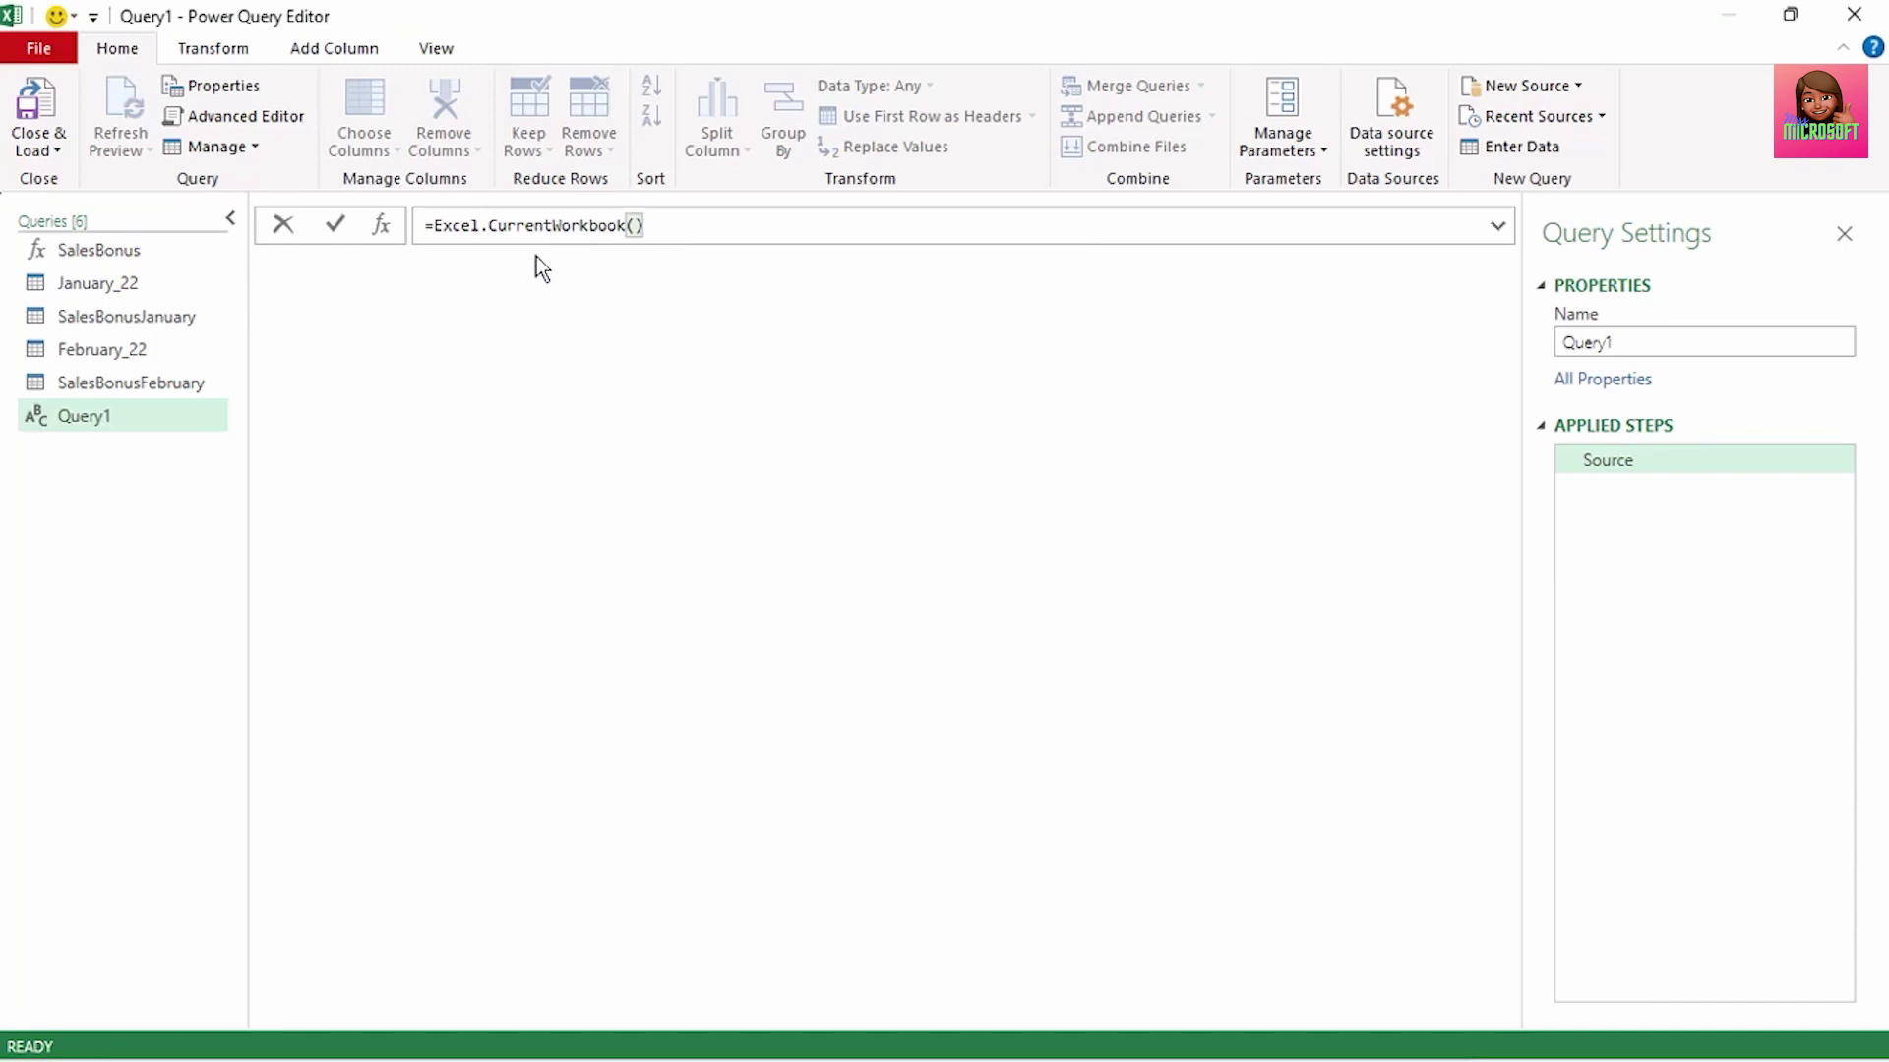
# Step: Apply the formula =Excel.CurrentWorkbook() in the blank Query1 to list the workbook's tables, and preview the SalesBonusJanuary table
pyautogui.press('Return')
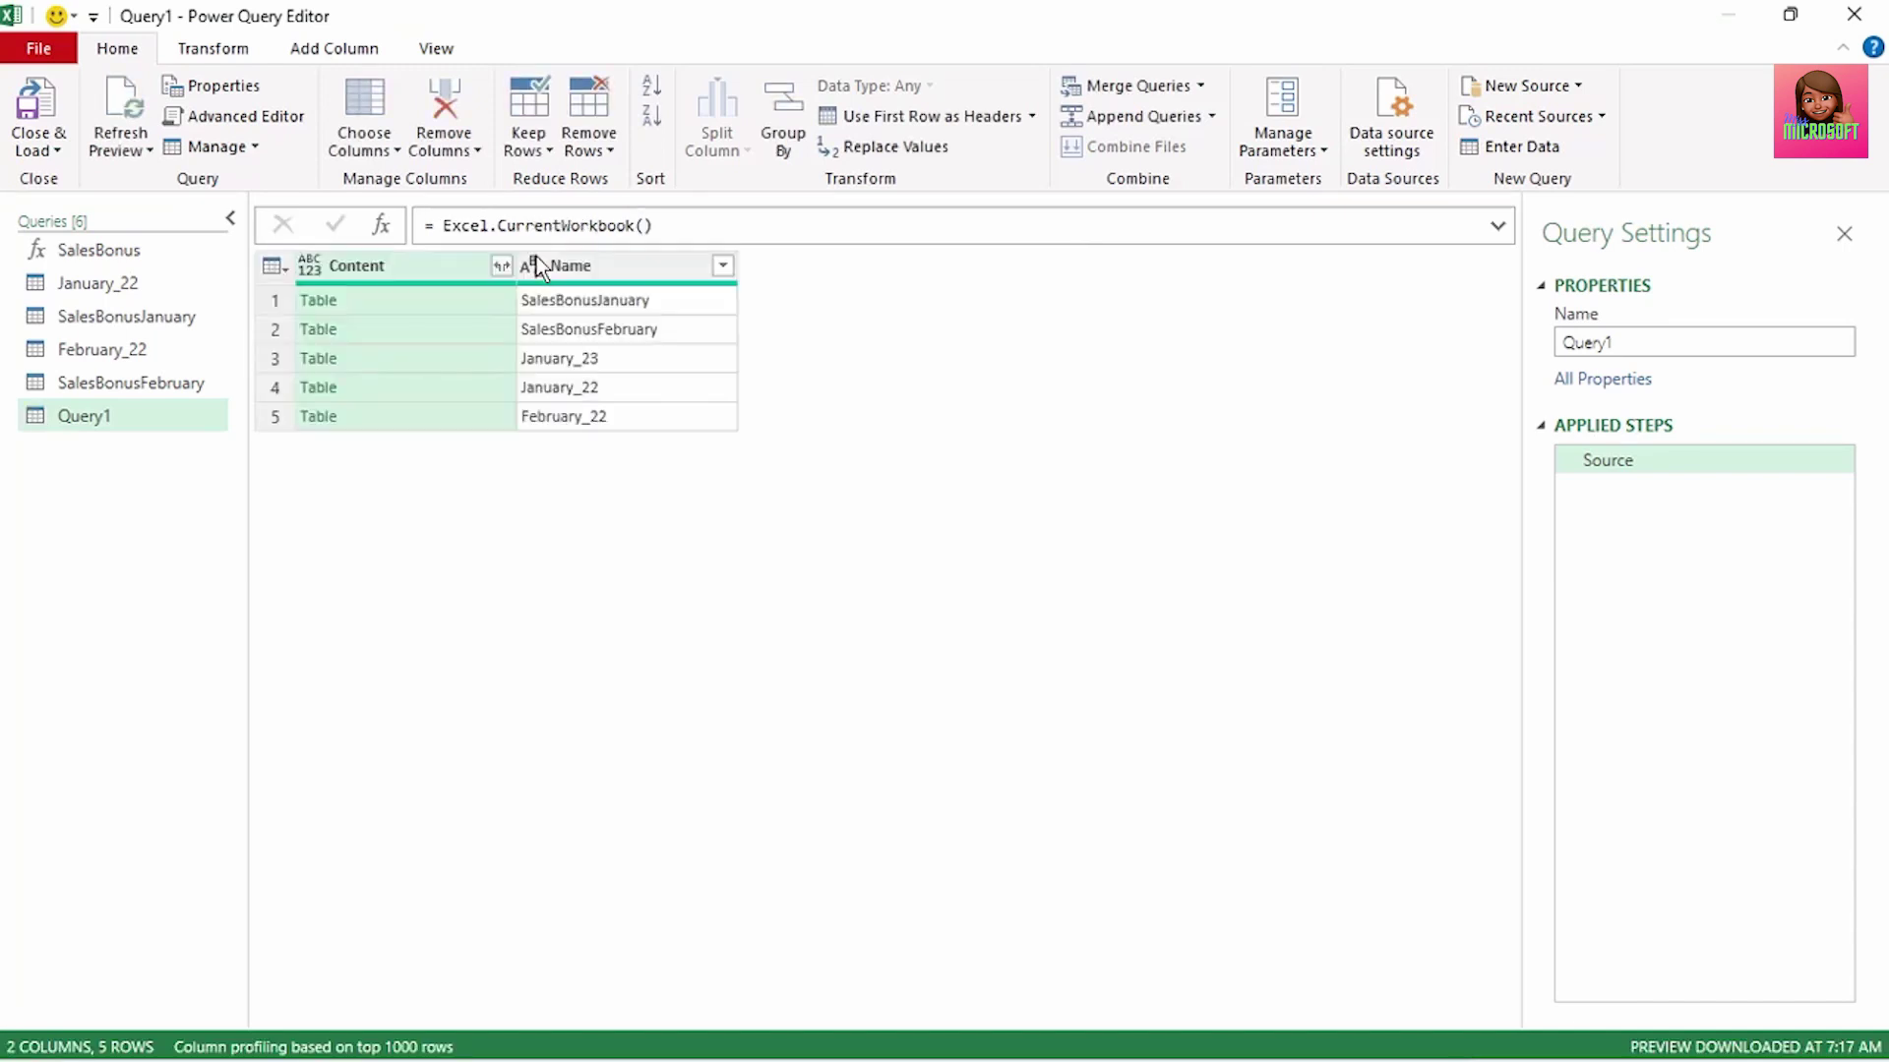
pyautogui.click(428, 303)
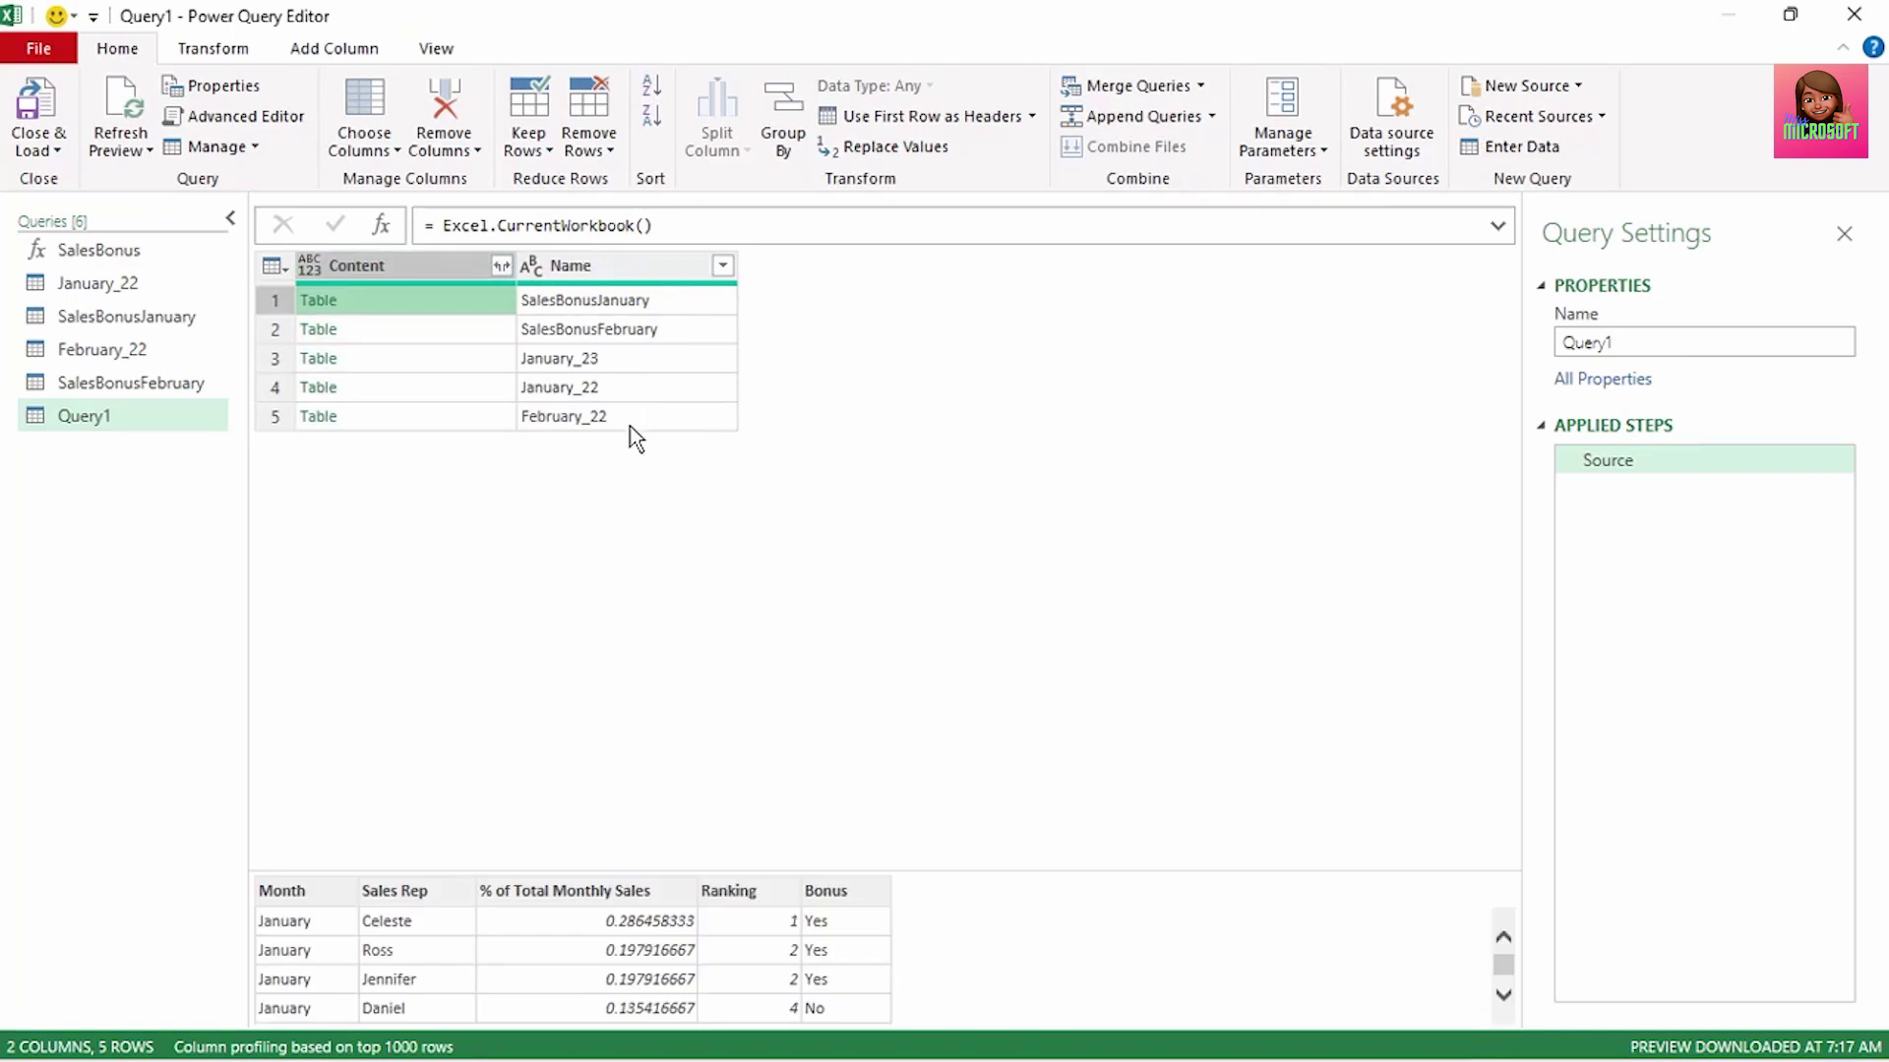
# Step: Filter the Name column to keep only rows whose table name ends with _22
pyautogui.click(722, 267)
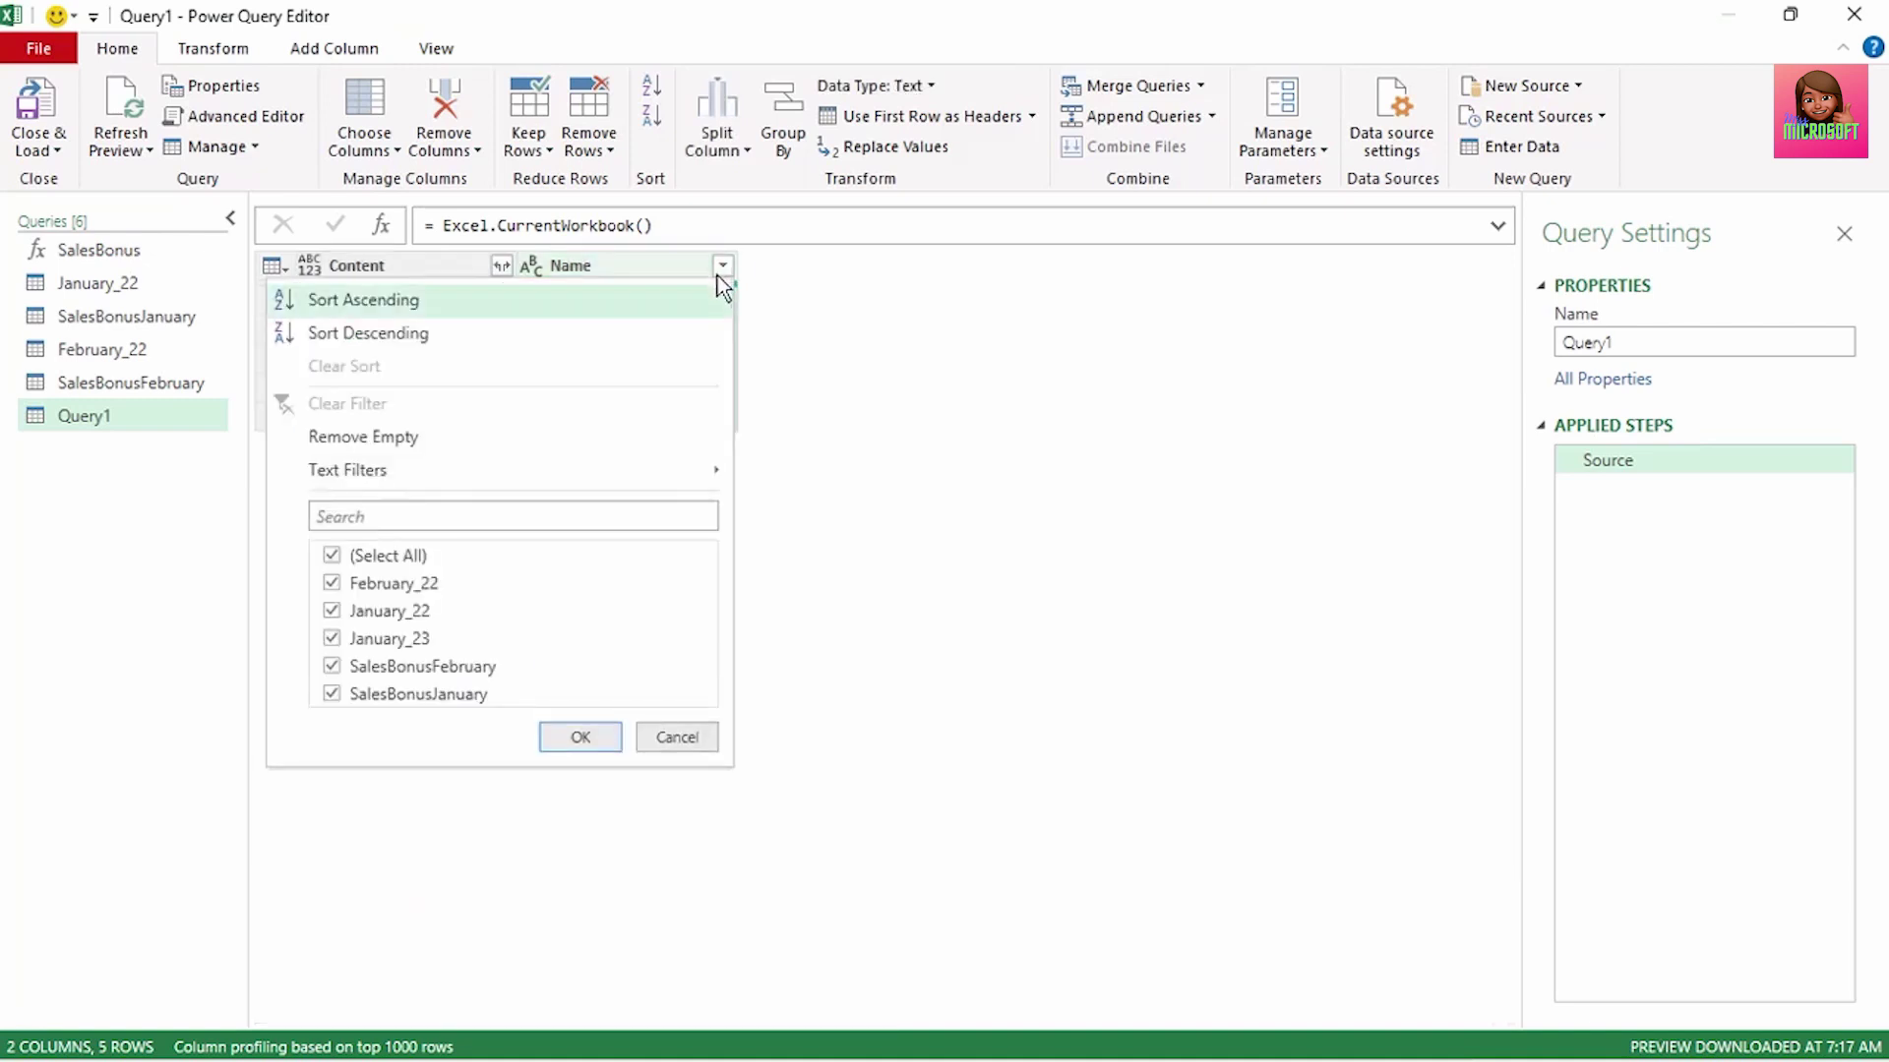
pyautogui.moveTo(372, 474)
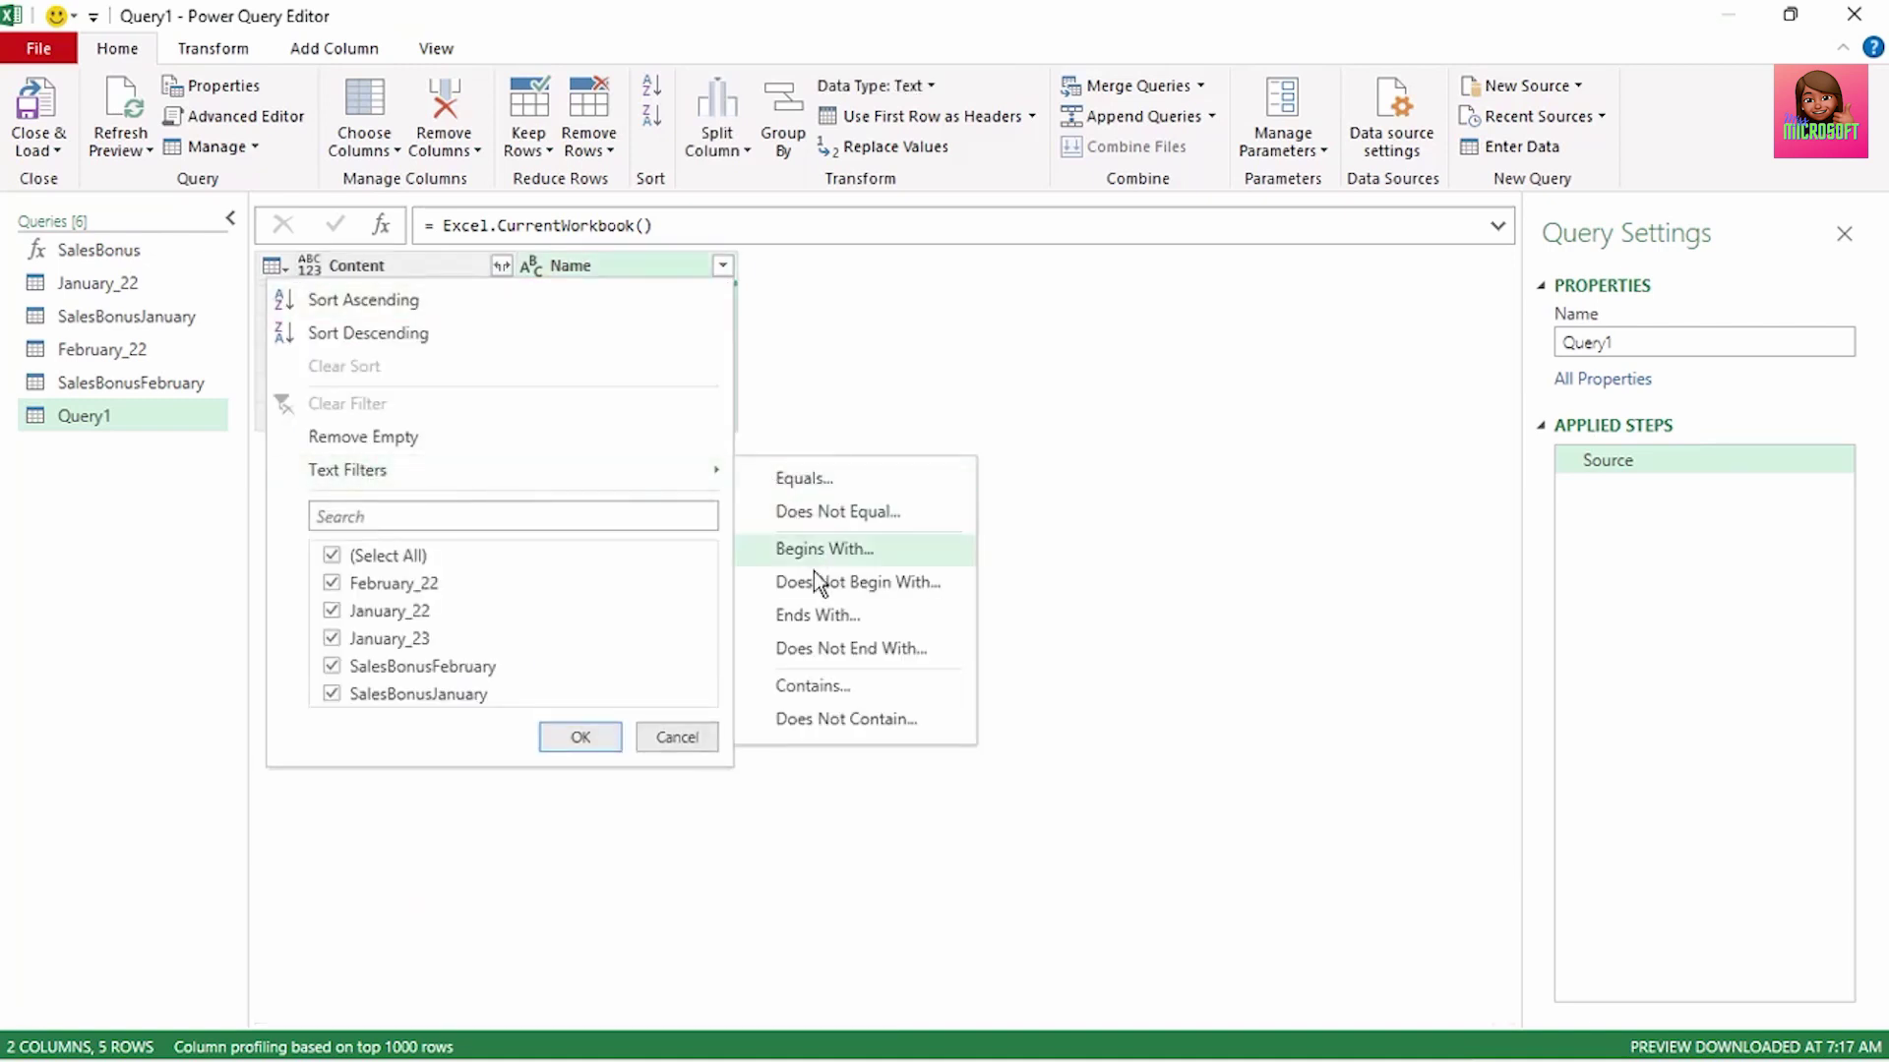
pyautogui.click(819, 617)
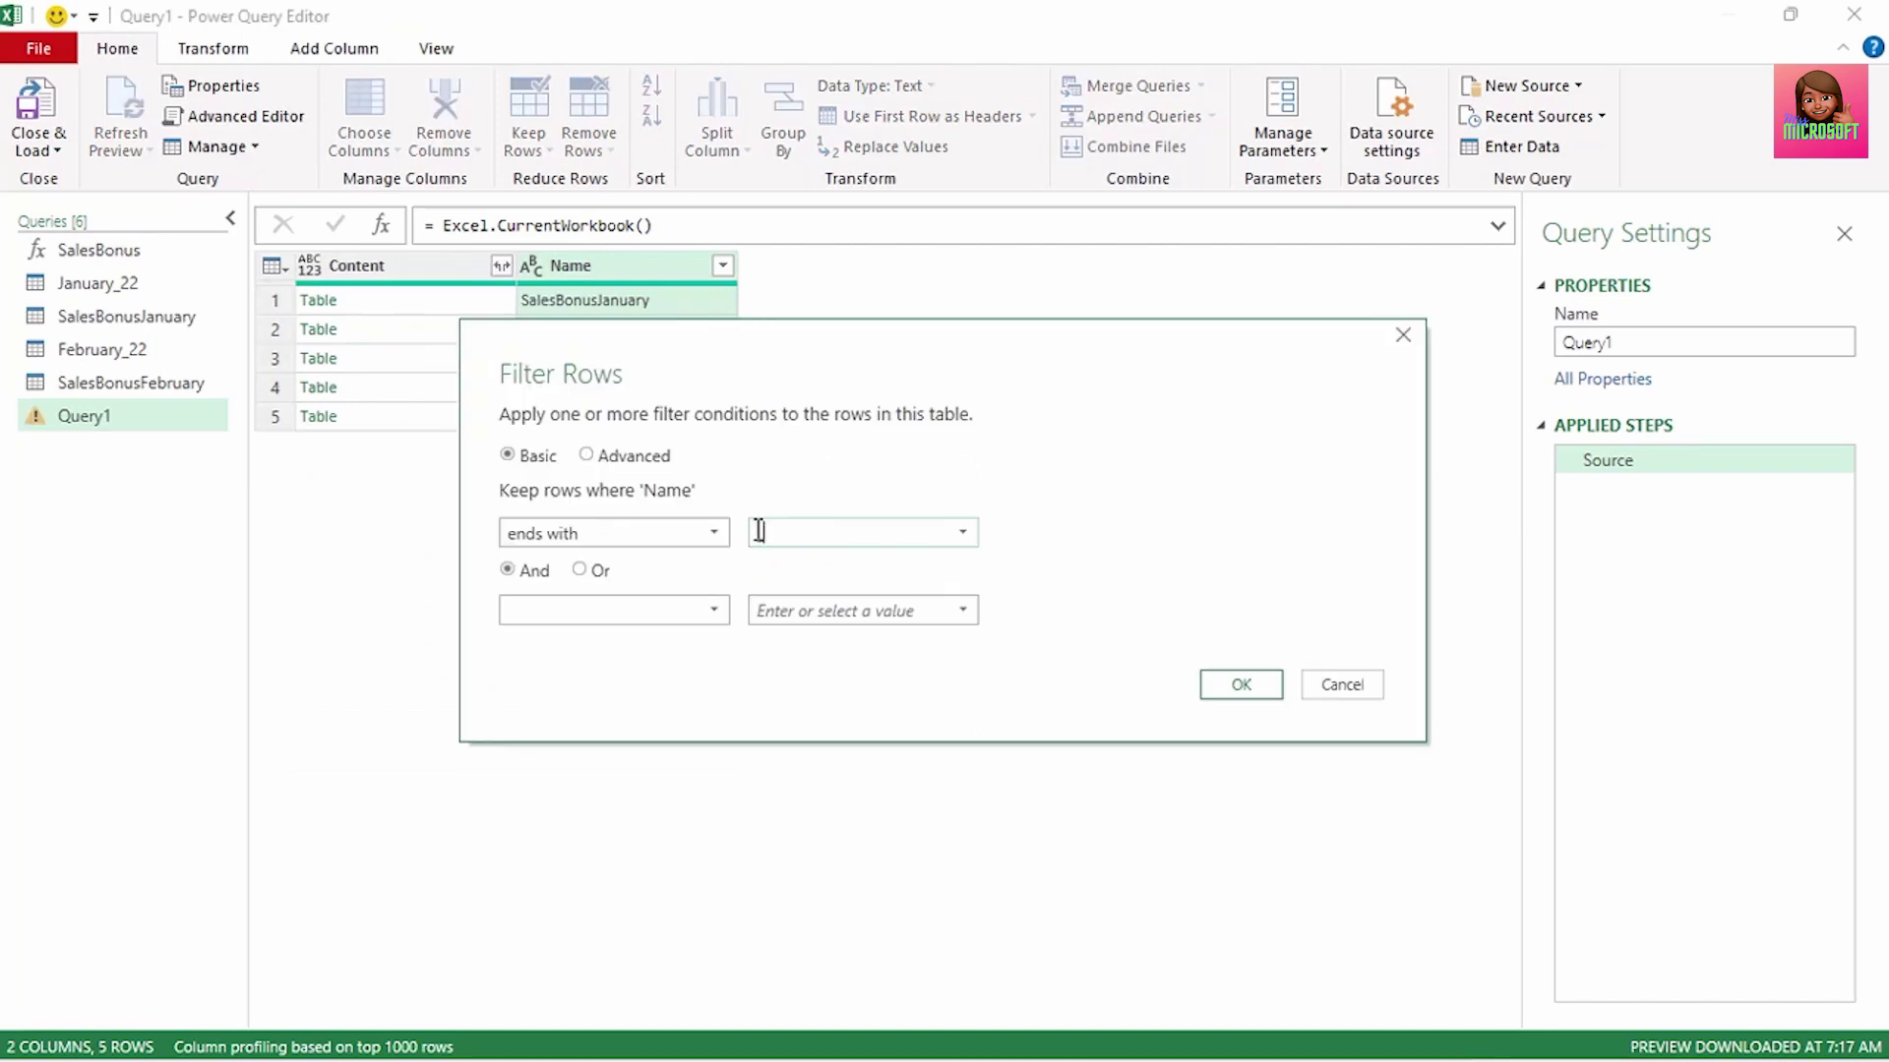
pyautogui.write('22')
pyautogui.click(757, 532)
pyautogui.write('_')
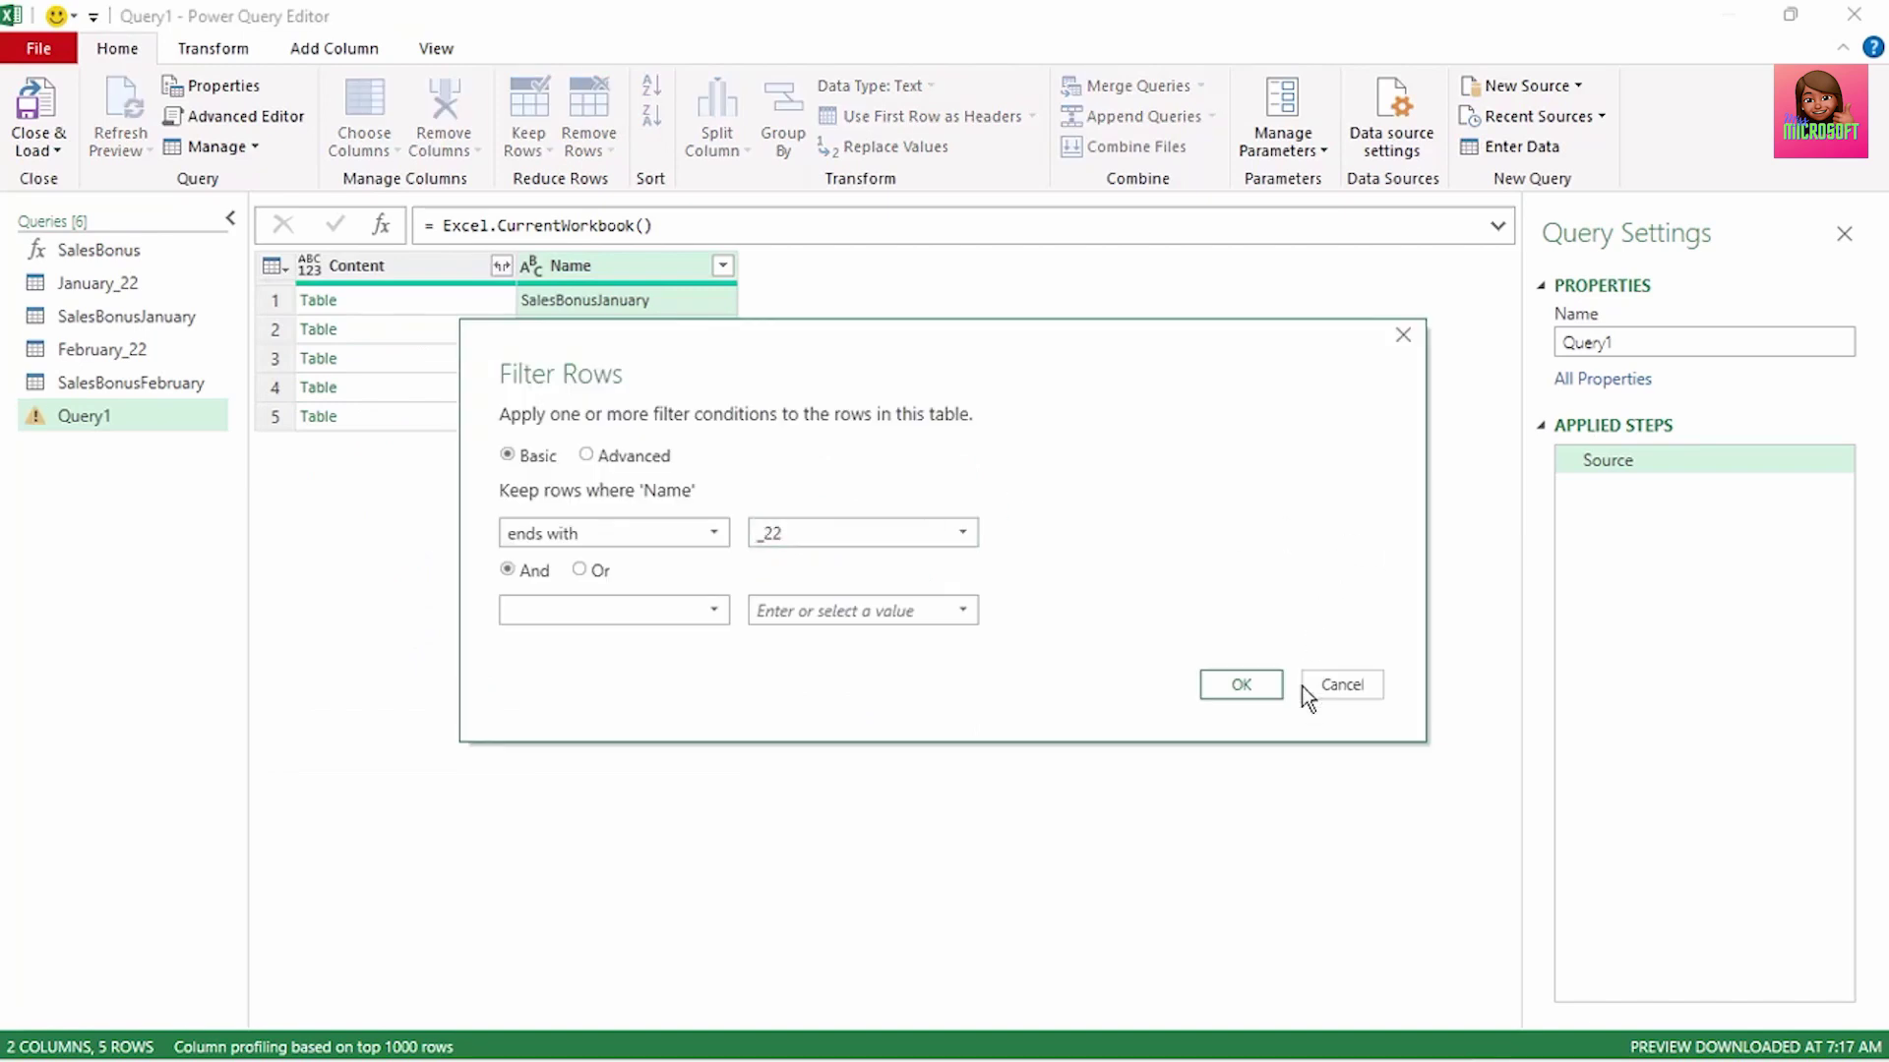
pyautogui.click(1241, 686)
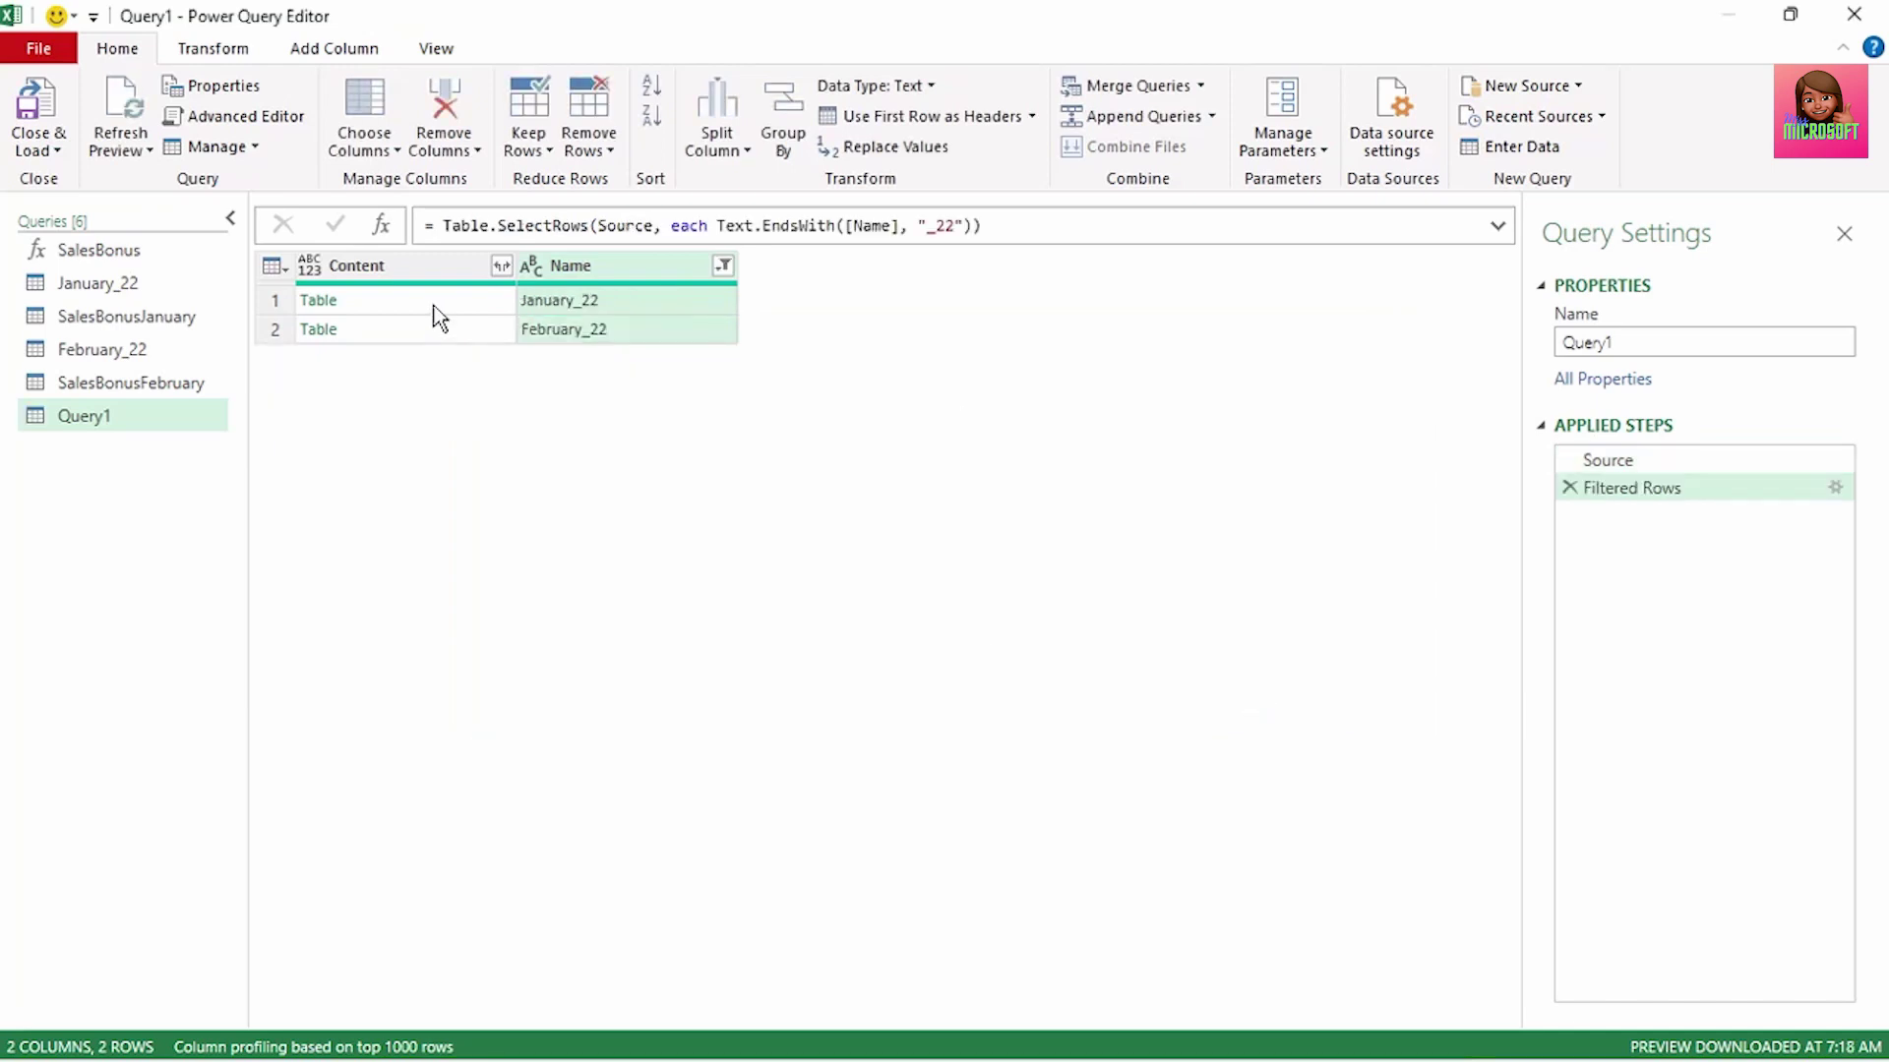
# Step: Preview the January_22 and February_22 tables in full, and remove every column except Content
pyautogui.click(434, 306)
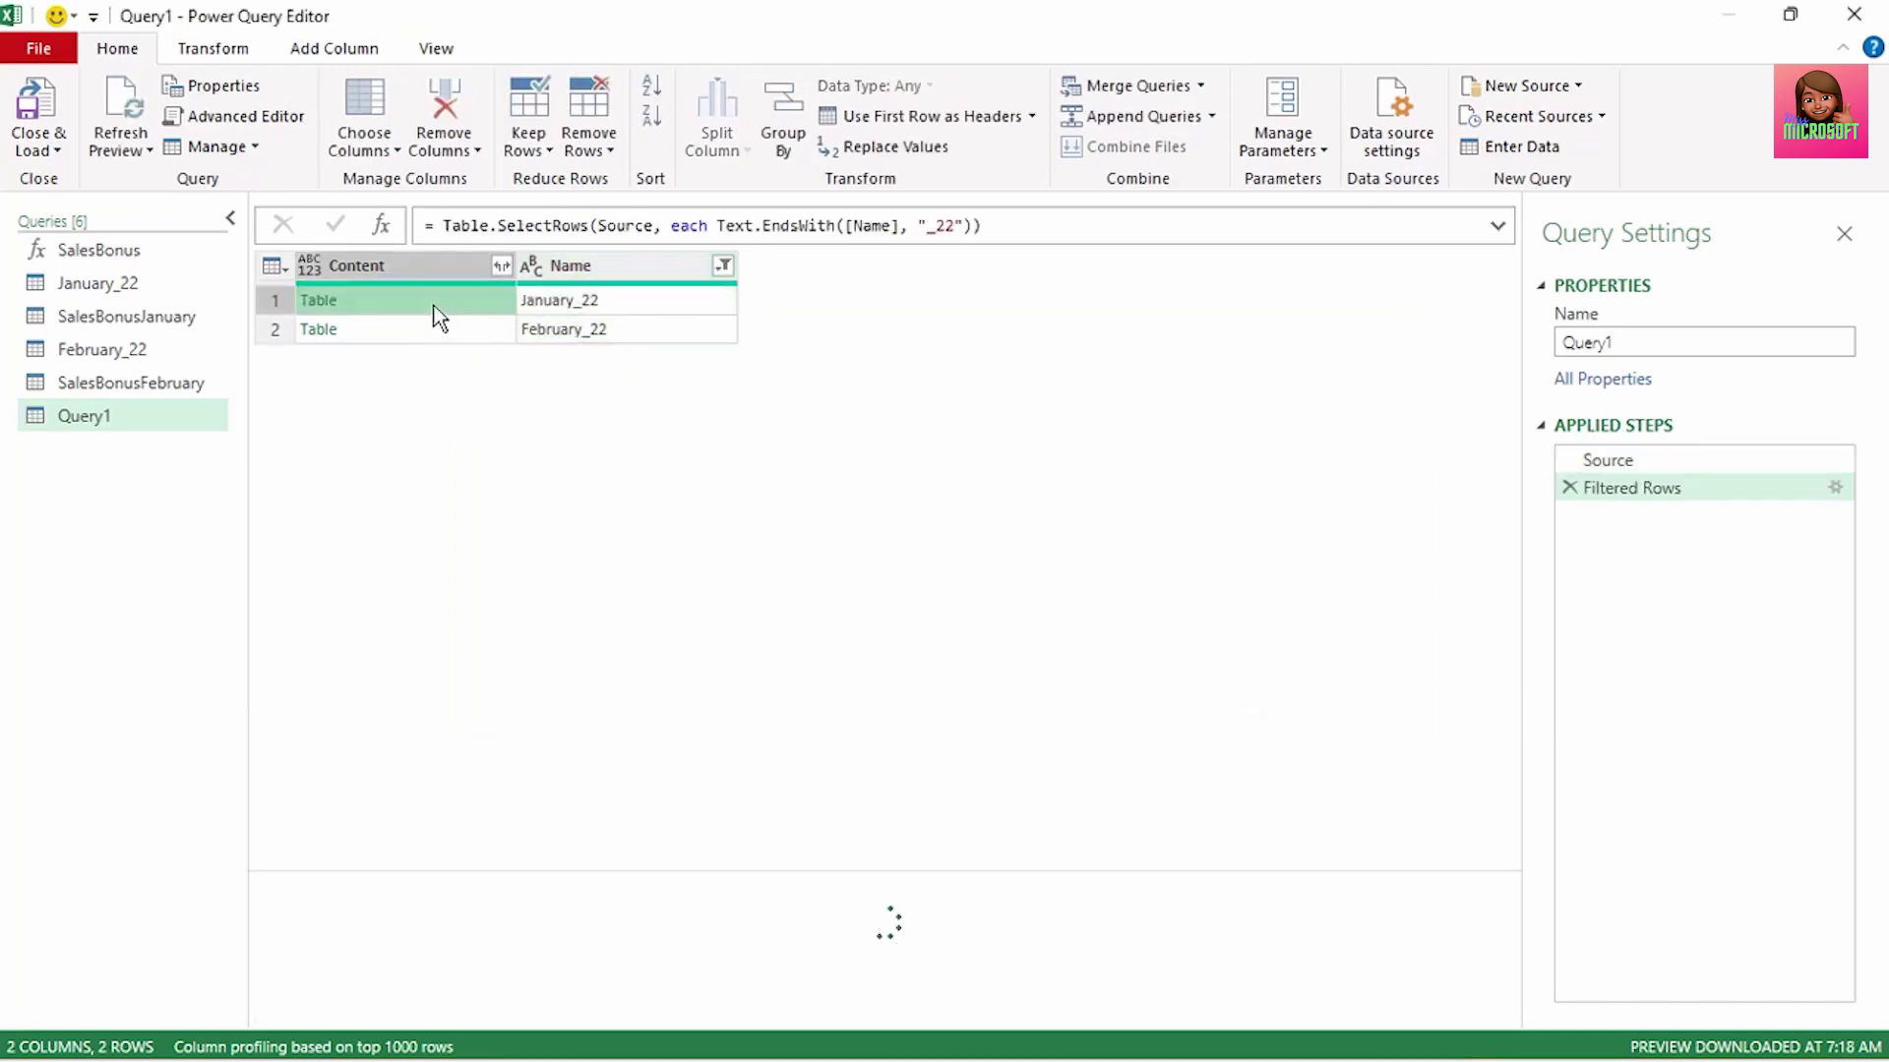
pyautogui.moveTo(612, 873); pyautogui.dragTo(437, 344)
pyautogui.click(456, 335)
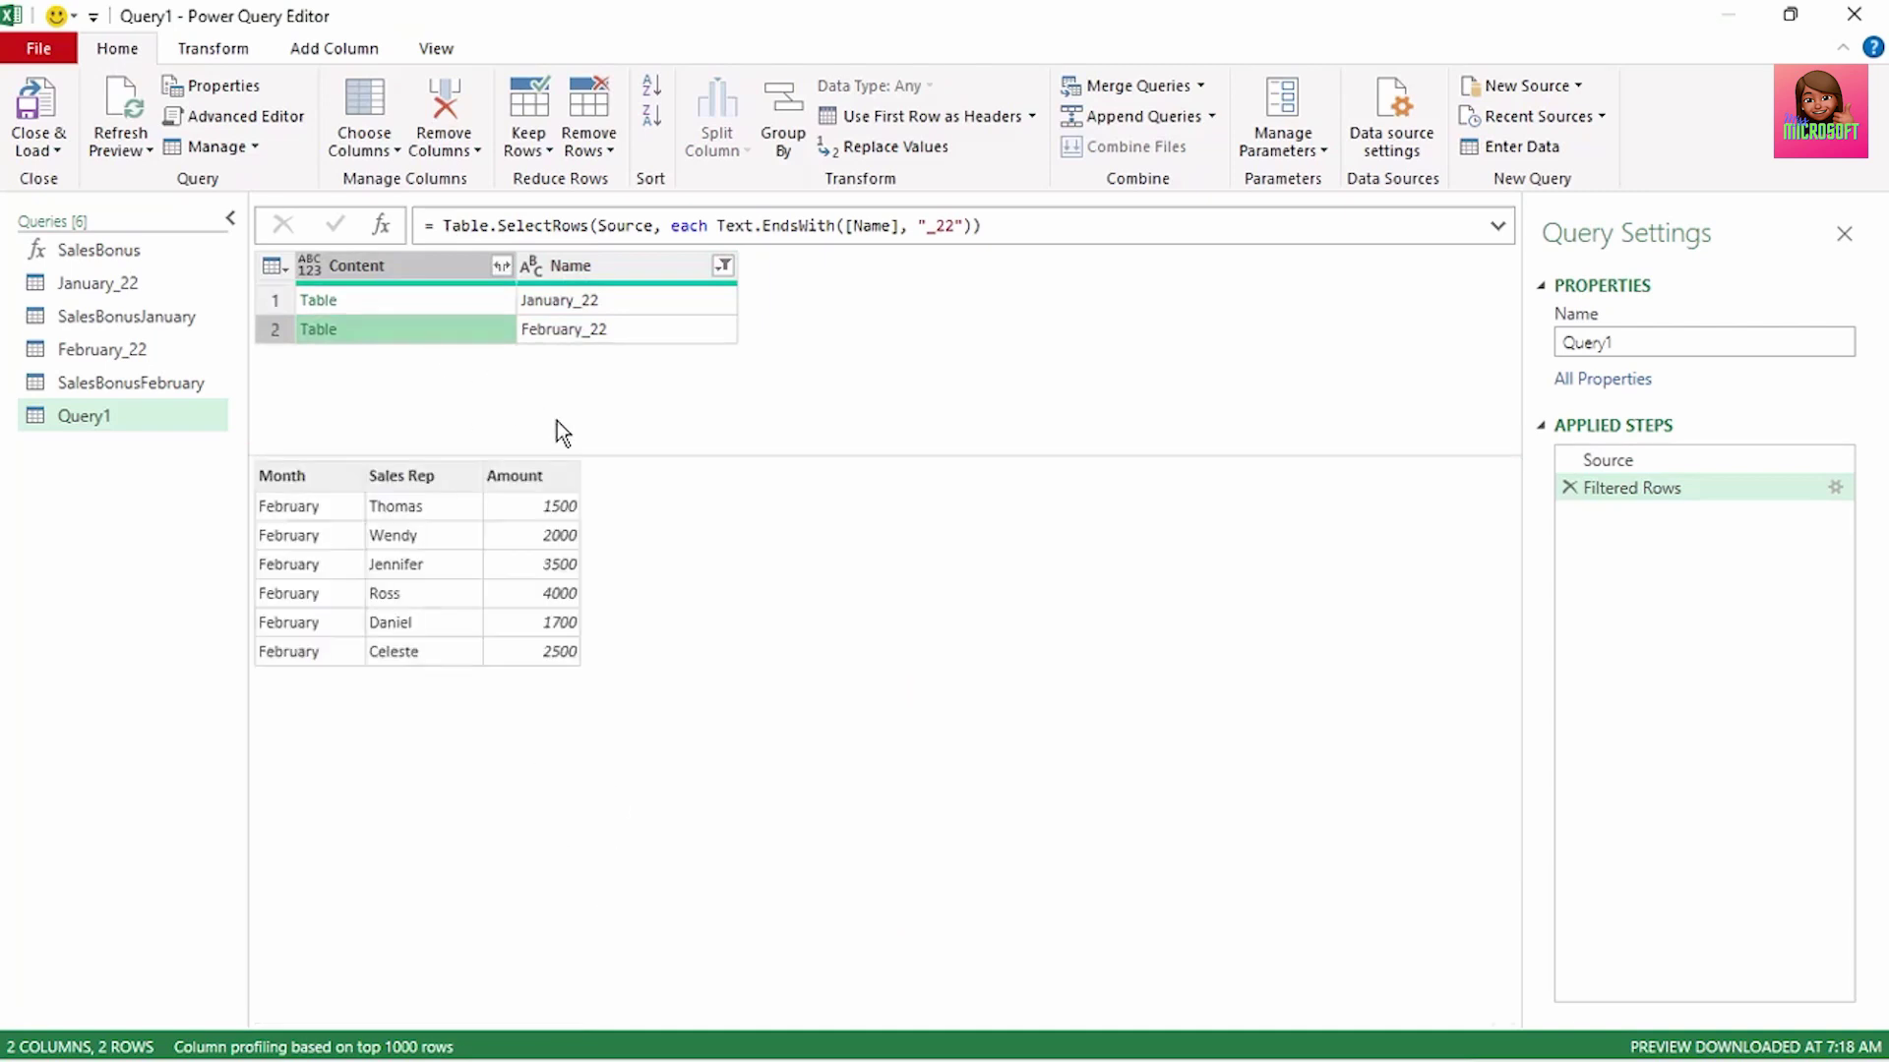
pyautogui.rightClick(450, 279)
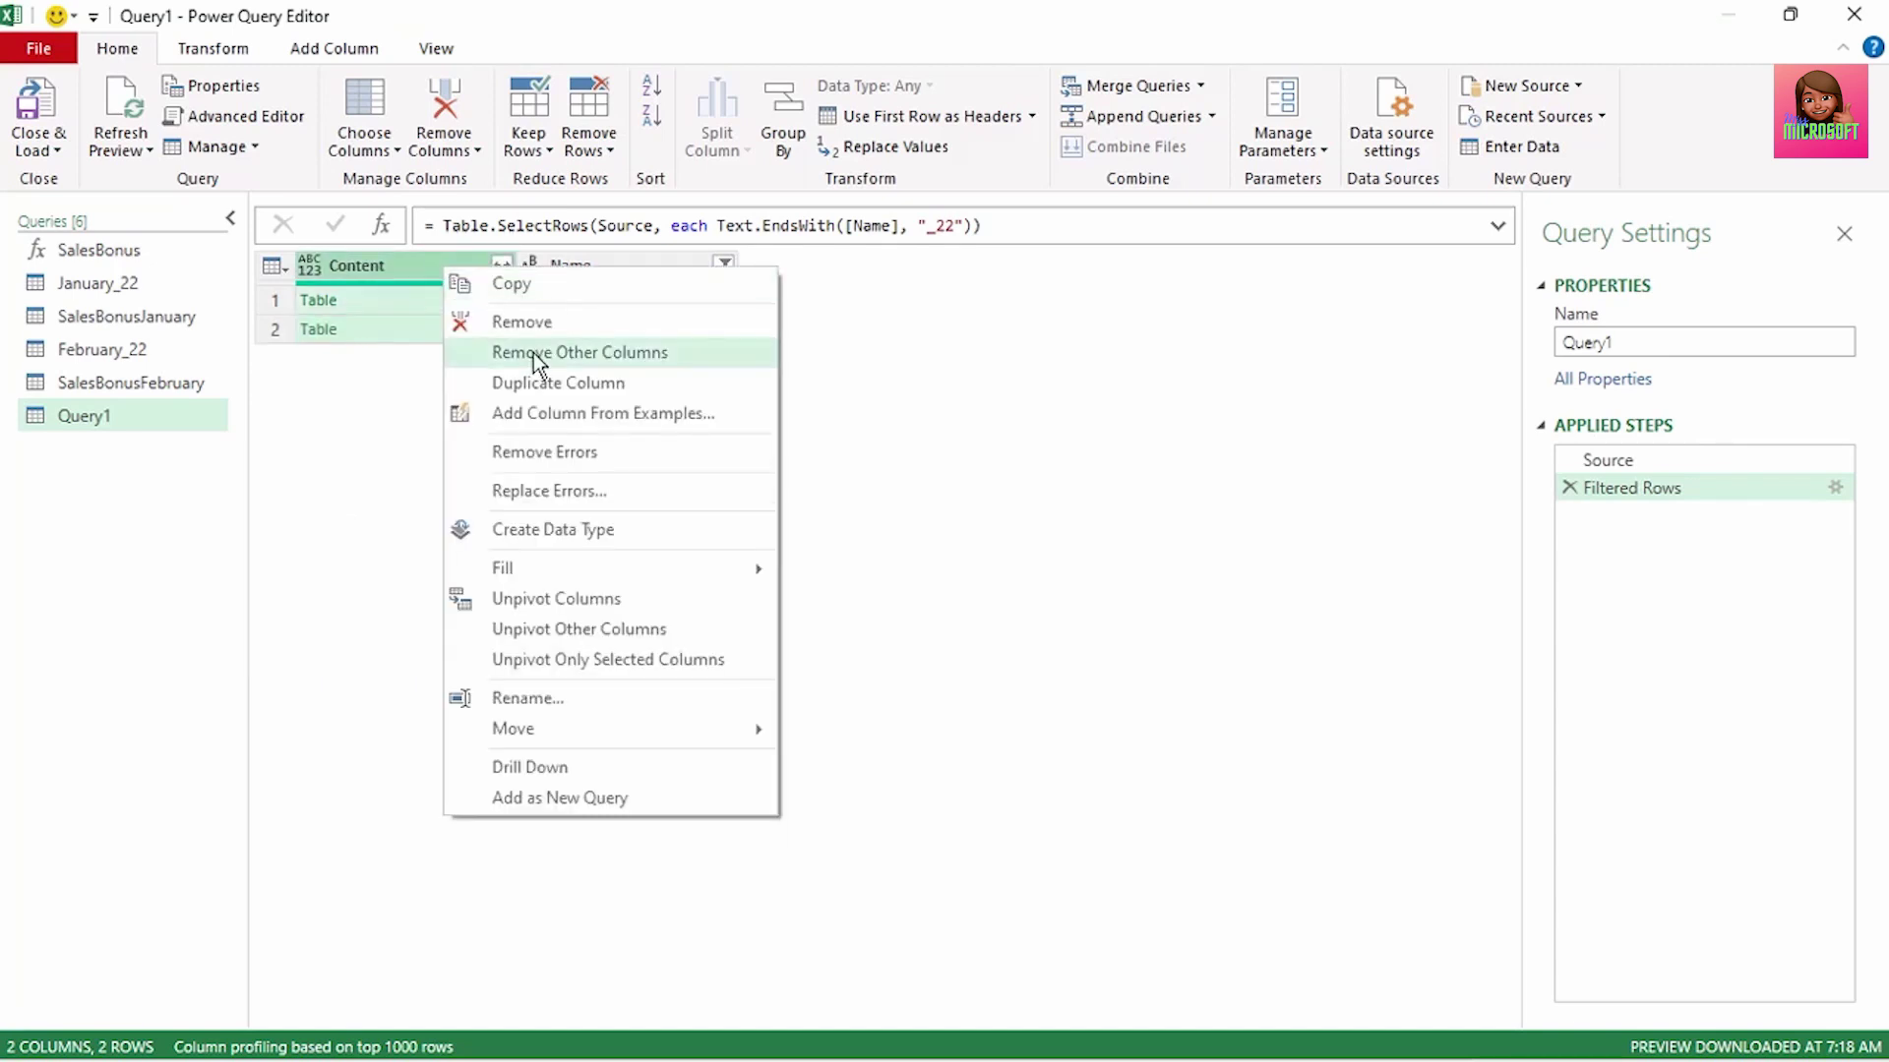
pyautogui.click(533, 353)
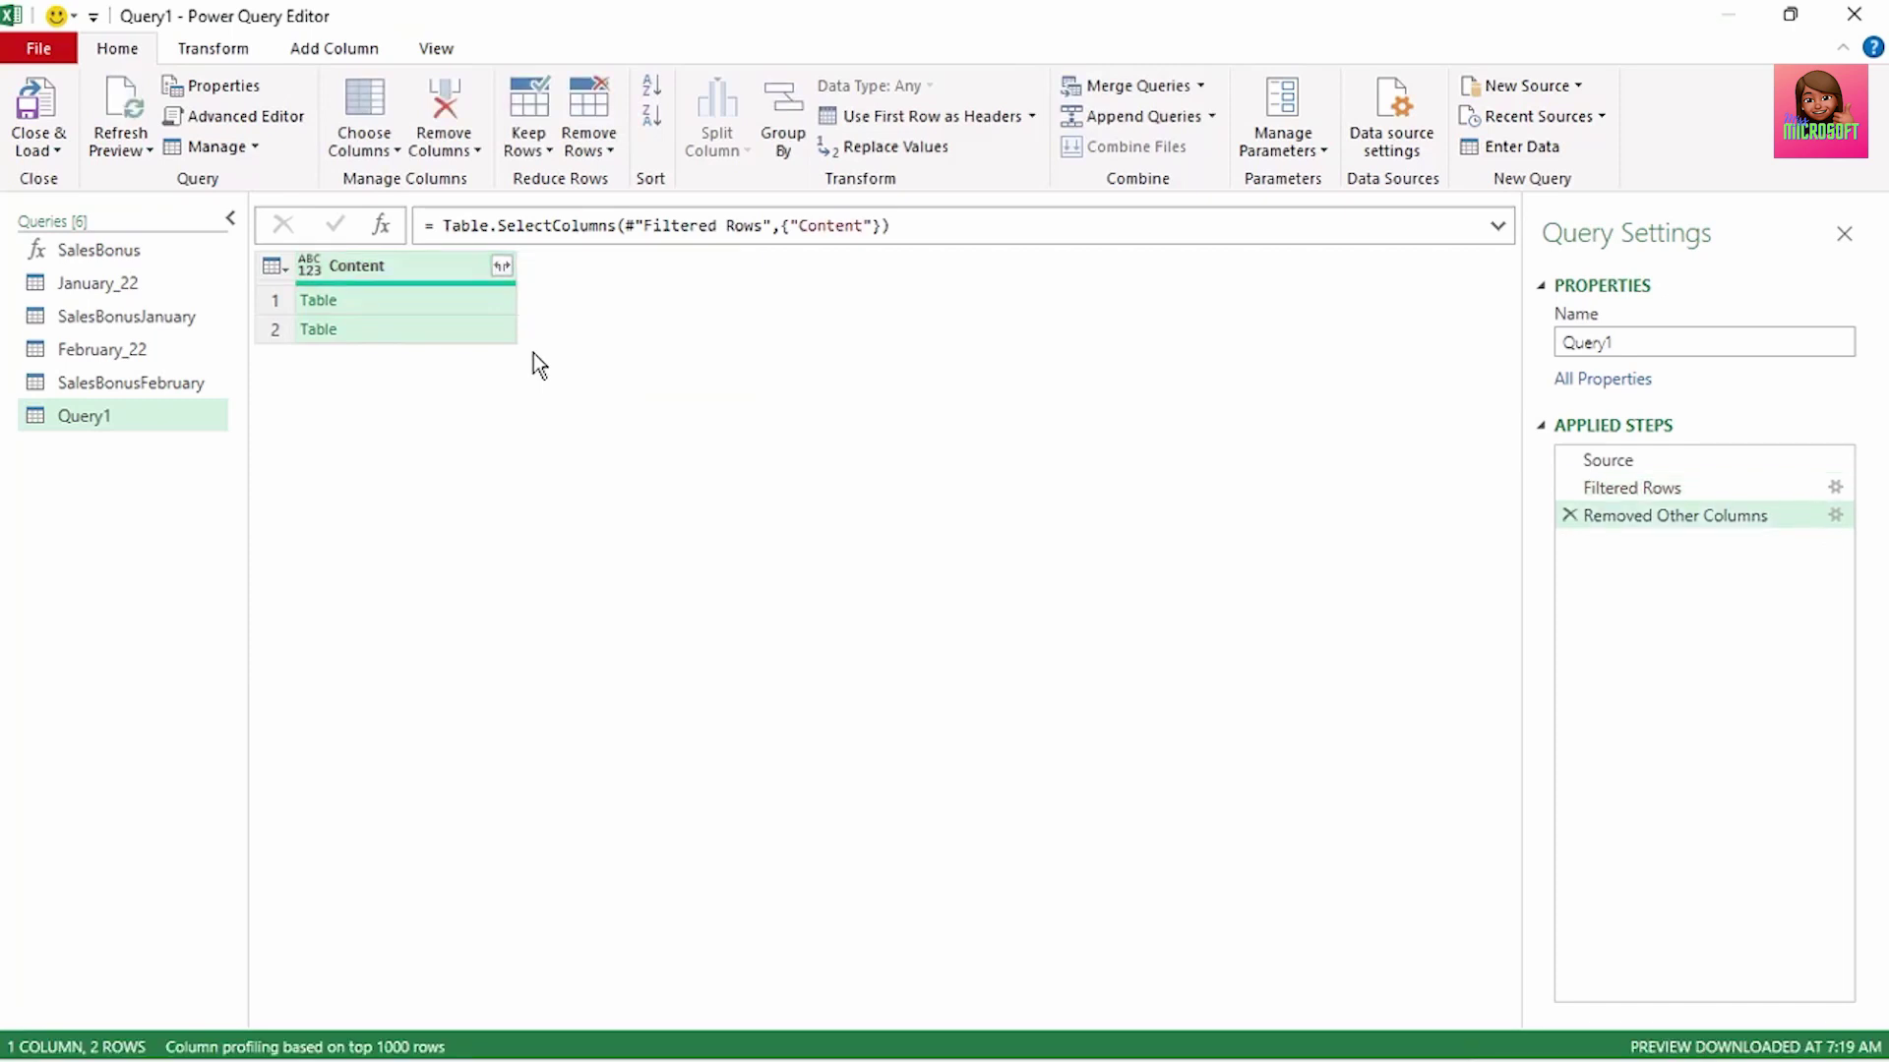
# Step: Invoke the SalesBonus custom function for each row as a new SalesBonus column, passing the Content column as SalesData
pyautogui.click(330, 54)
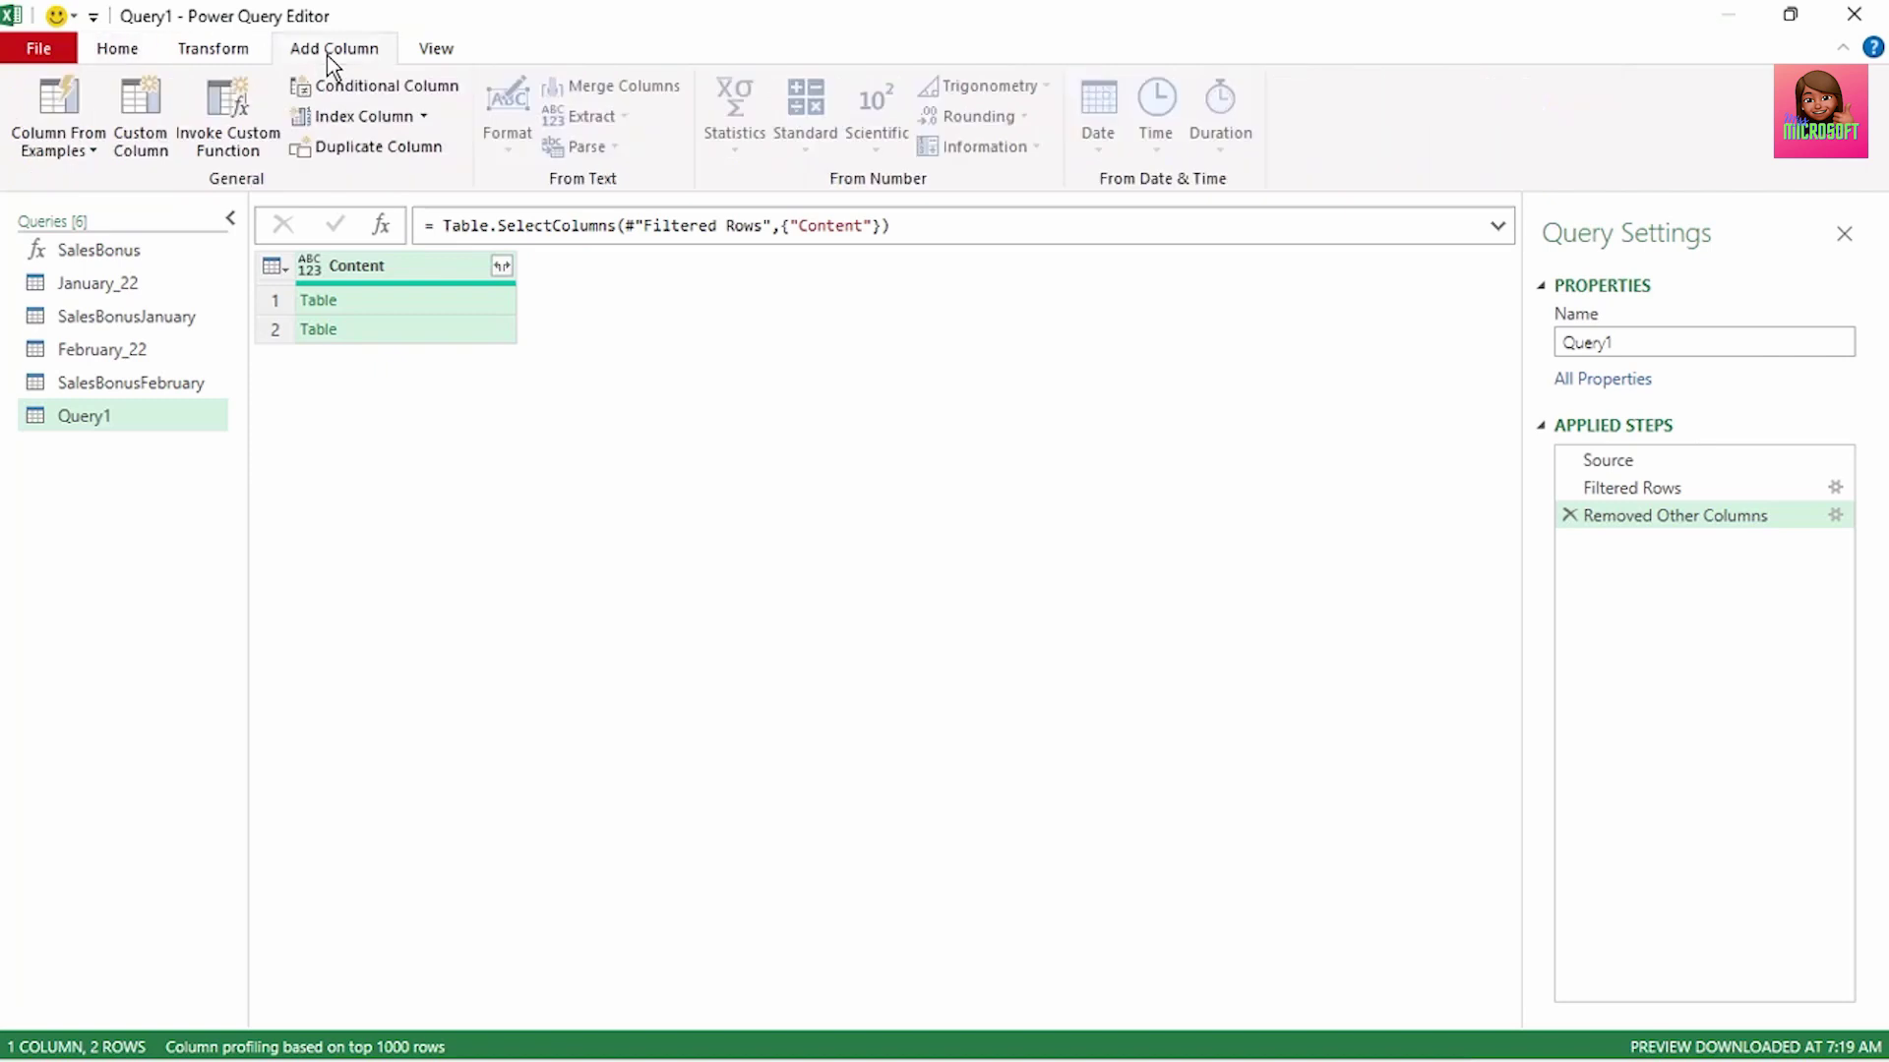
pyautogui.click(233, 148)
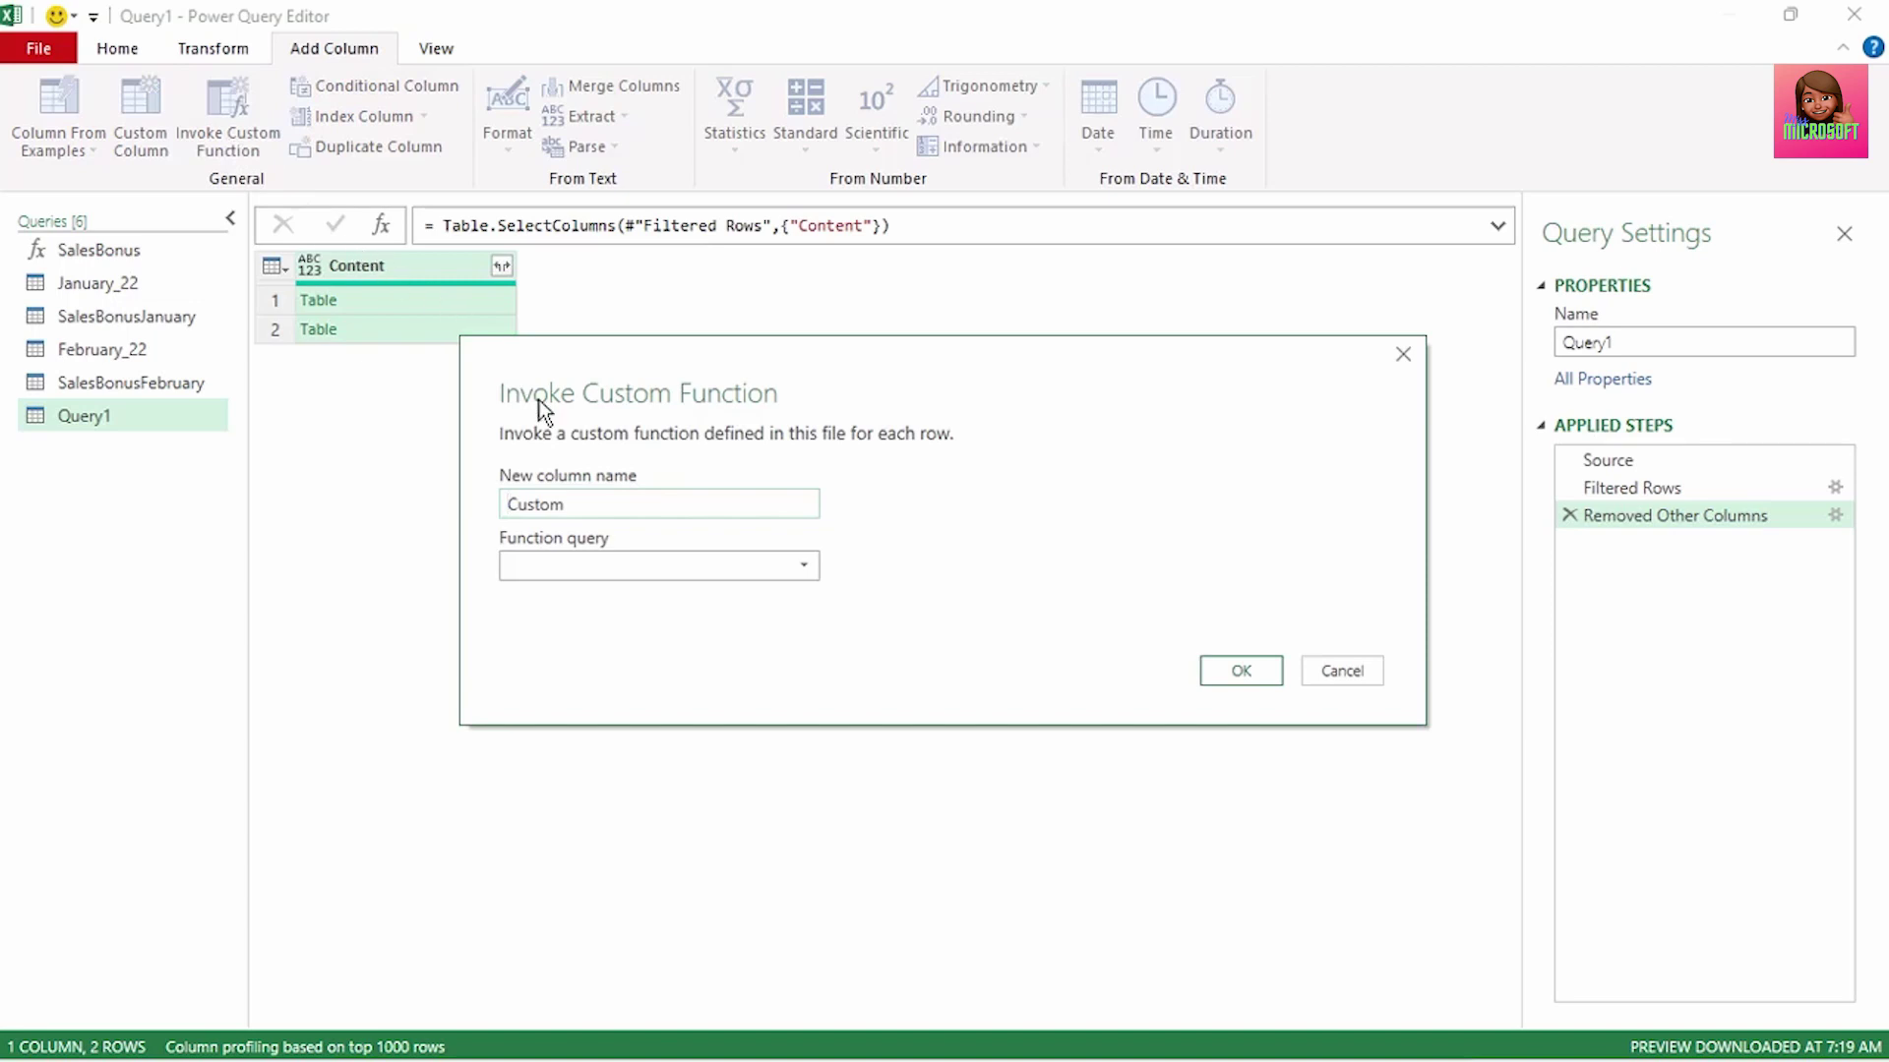
pyautogui.click(621, 563)
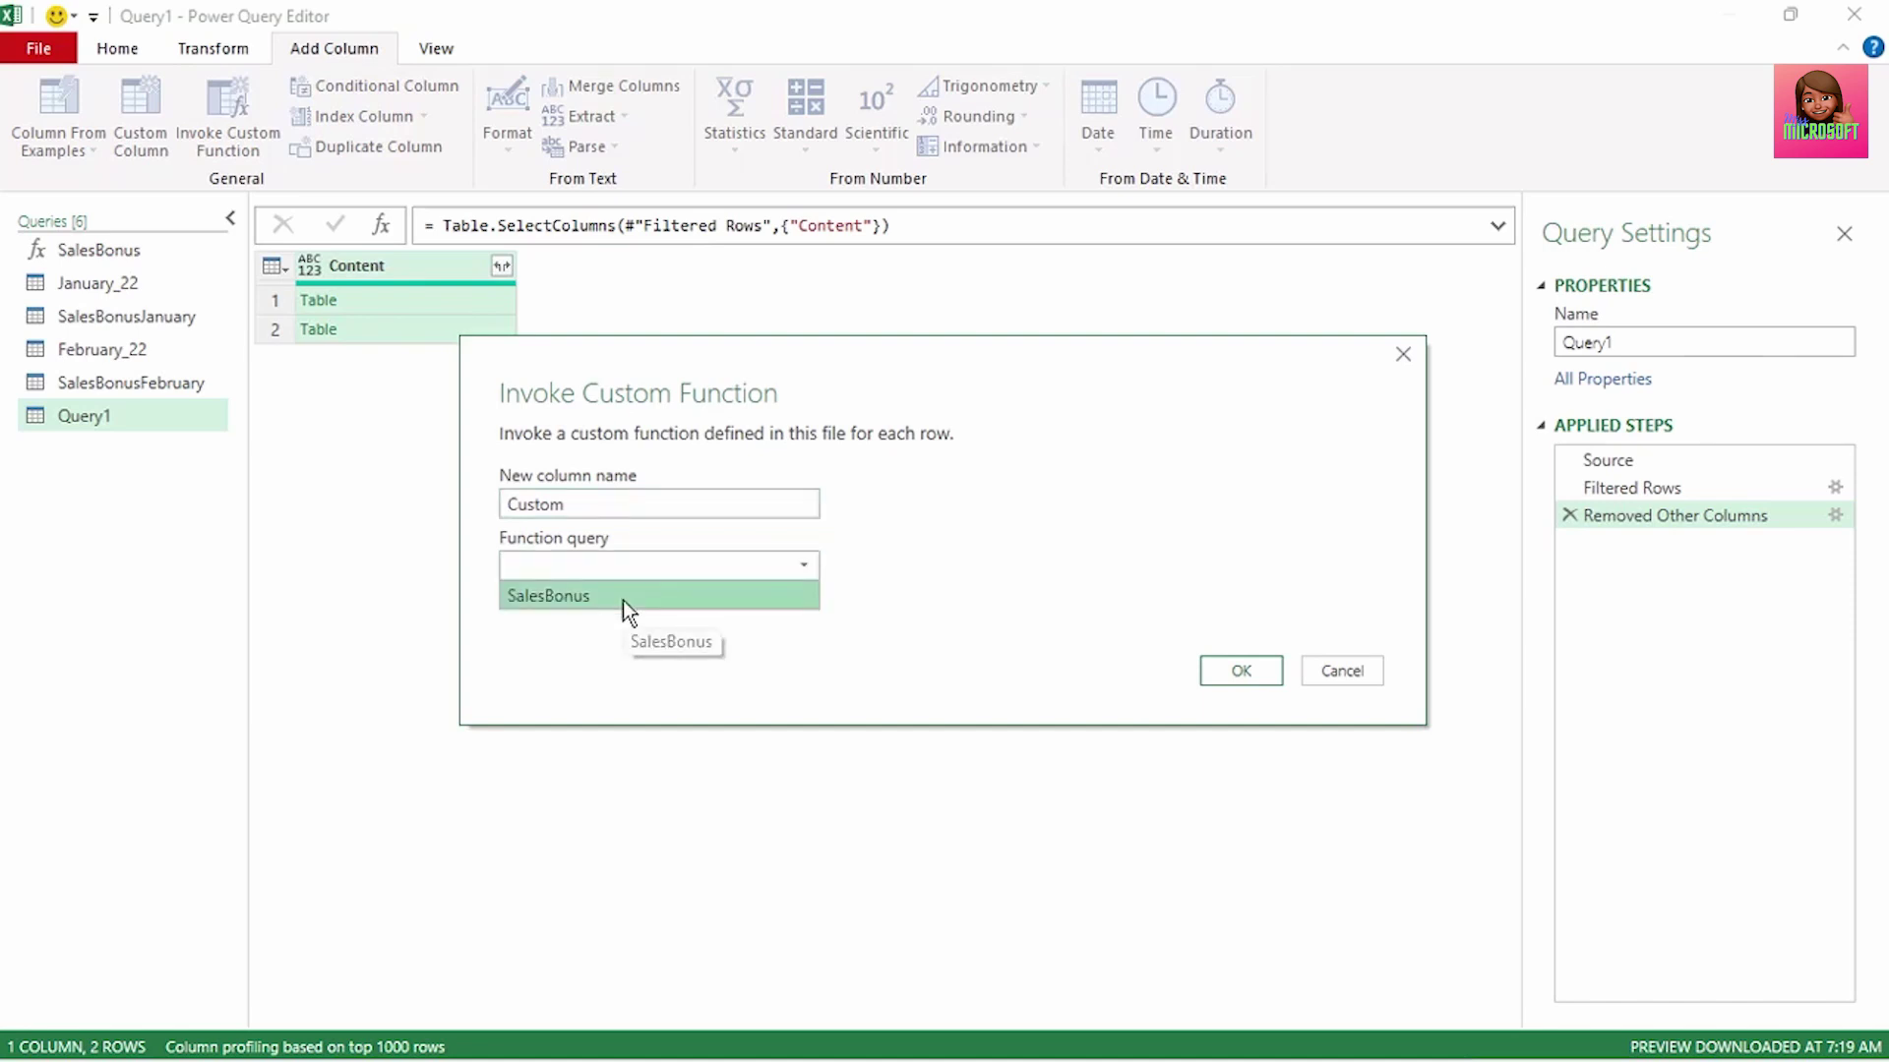
pyautogui.click(623, 596)
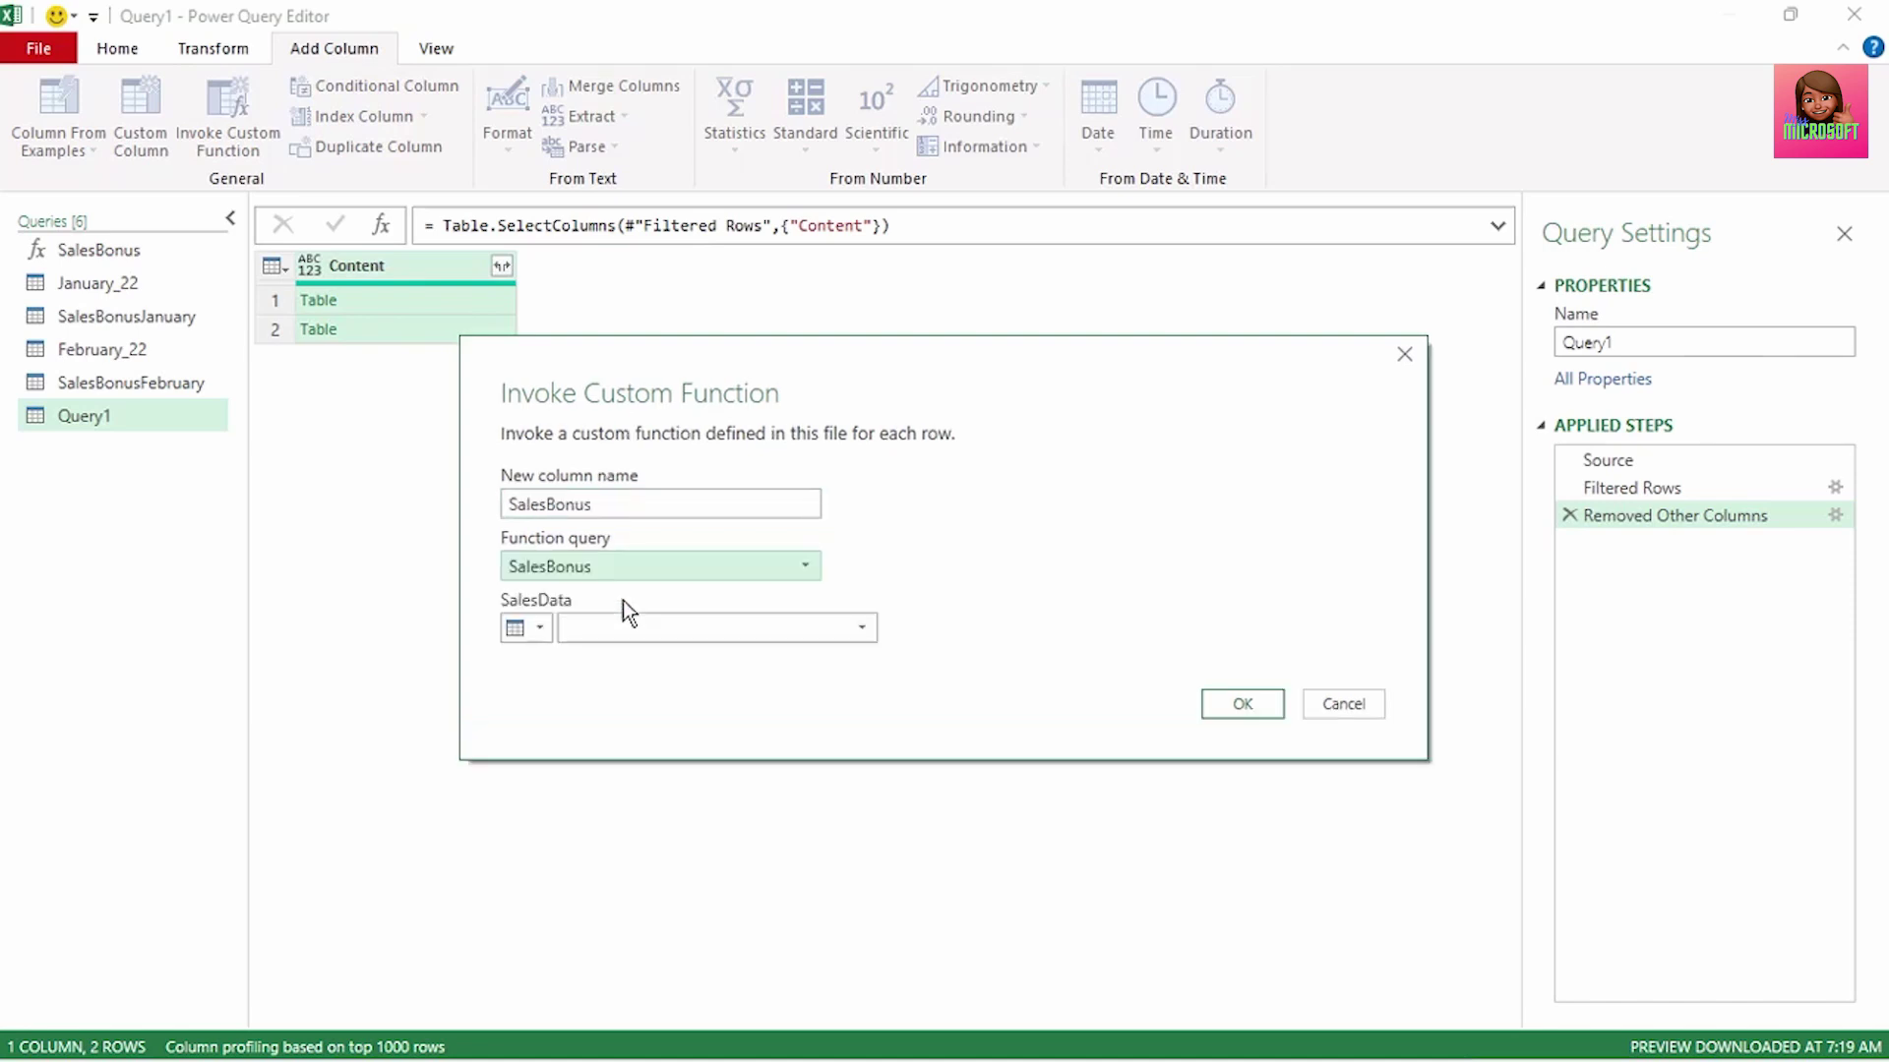
pyautogui.click(539, 634)
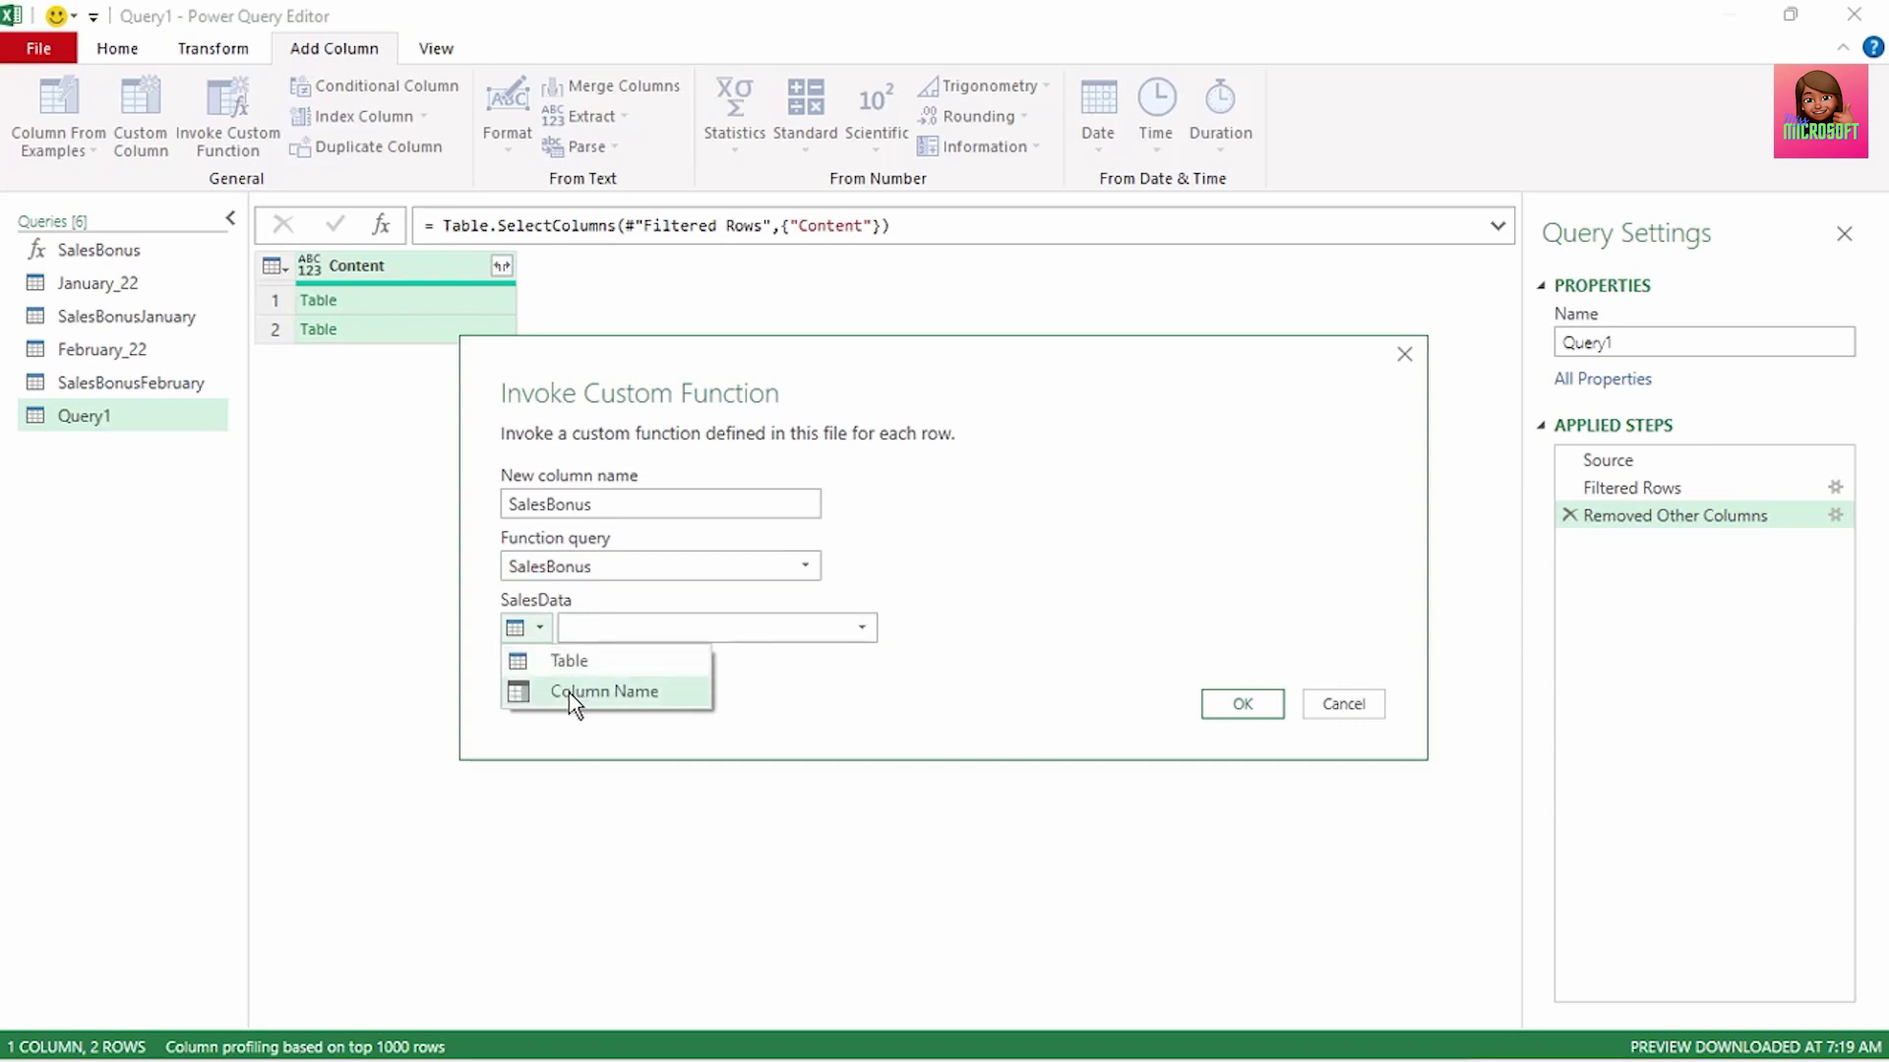
pyautogui.click(565, 661)
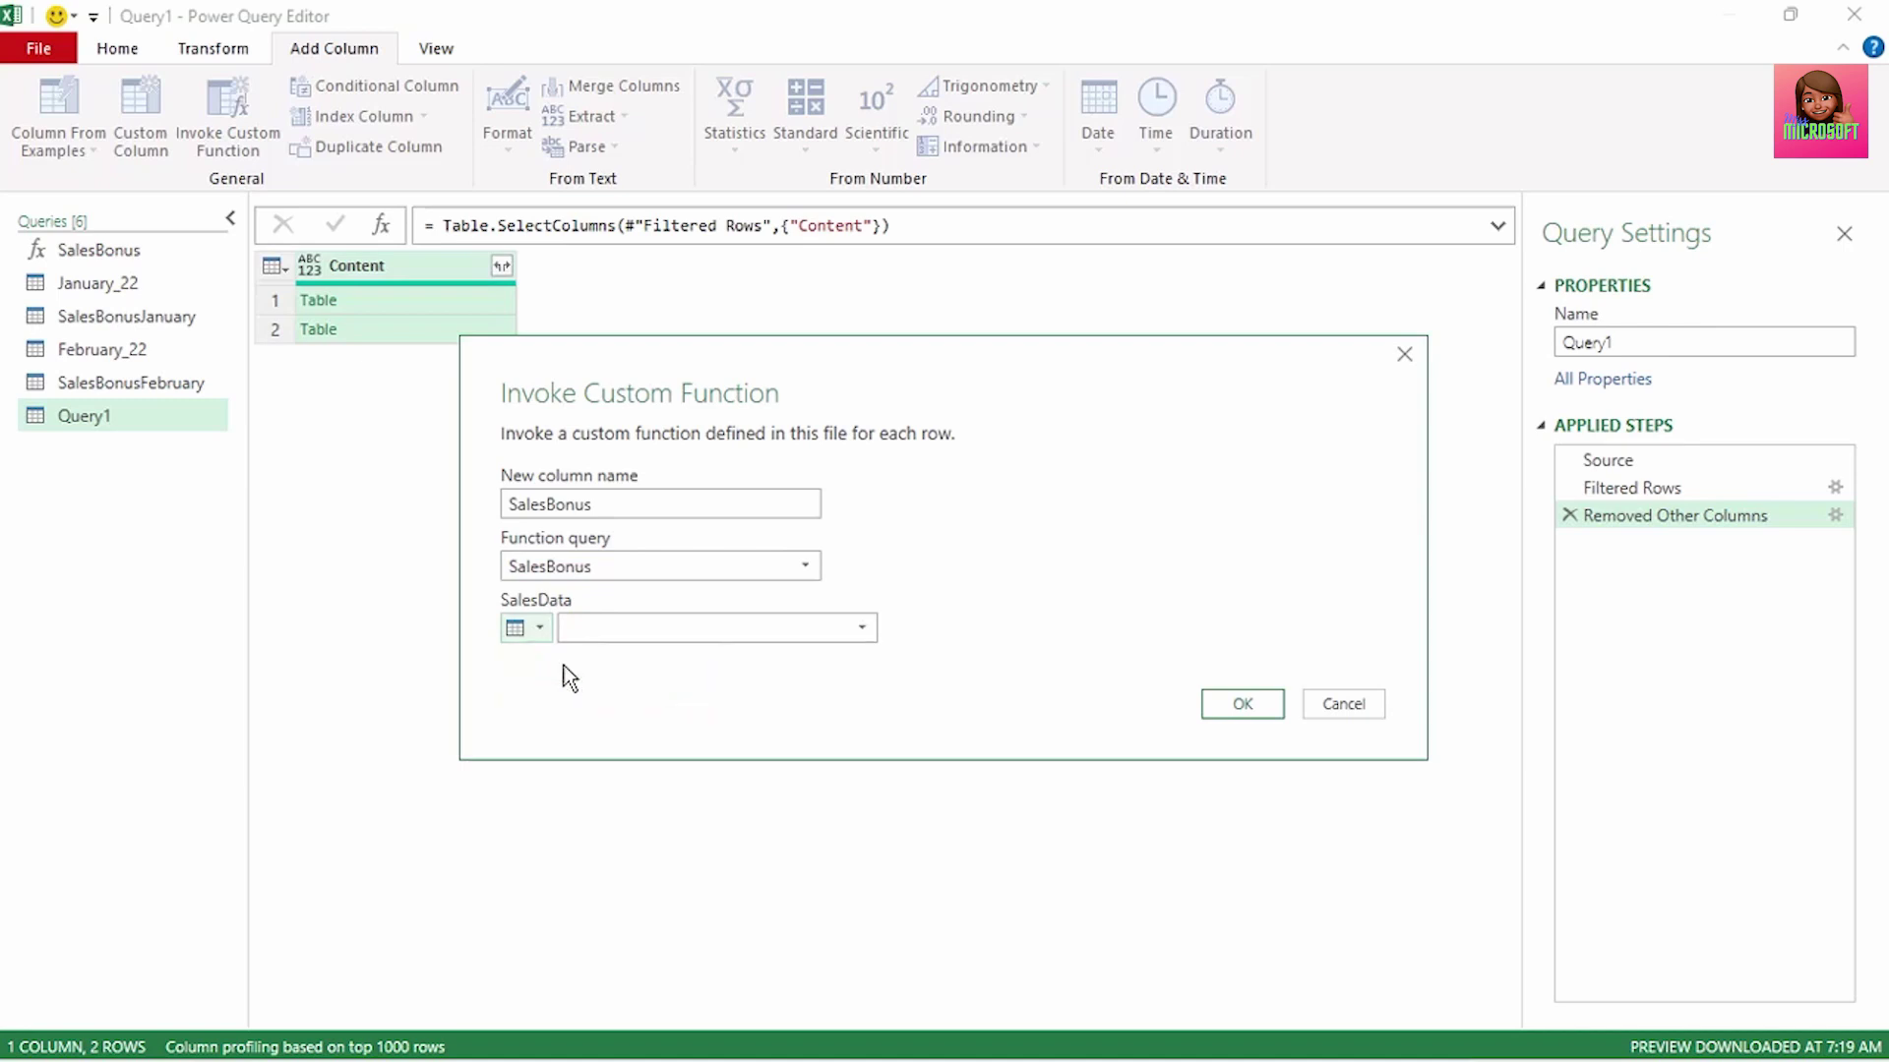
pyautogui.click(830, 644)
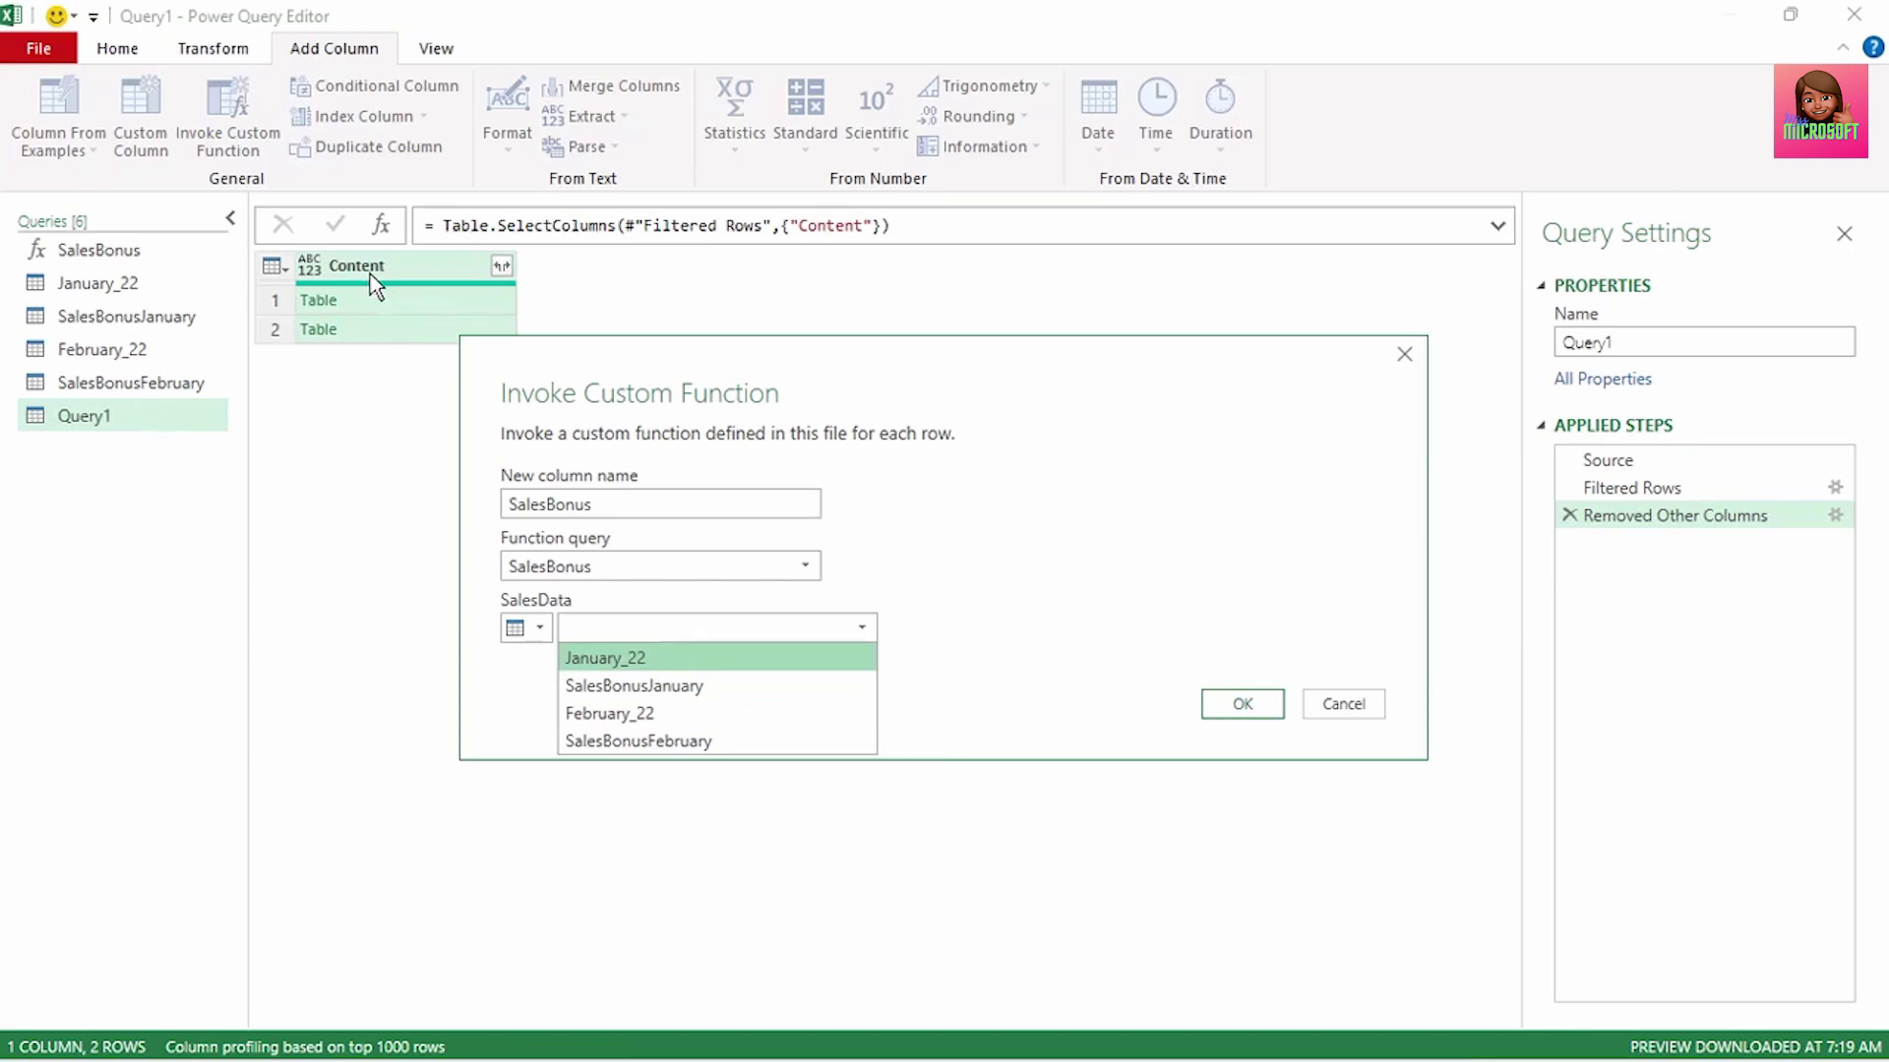
pyautogui.click(539, 628)
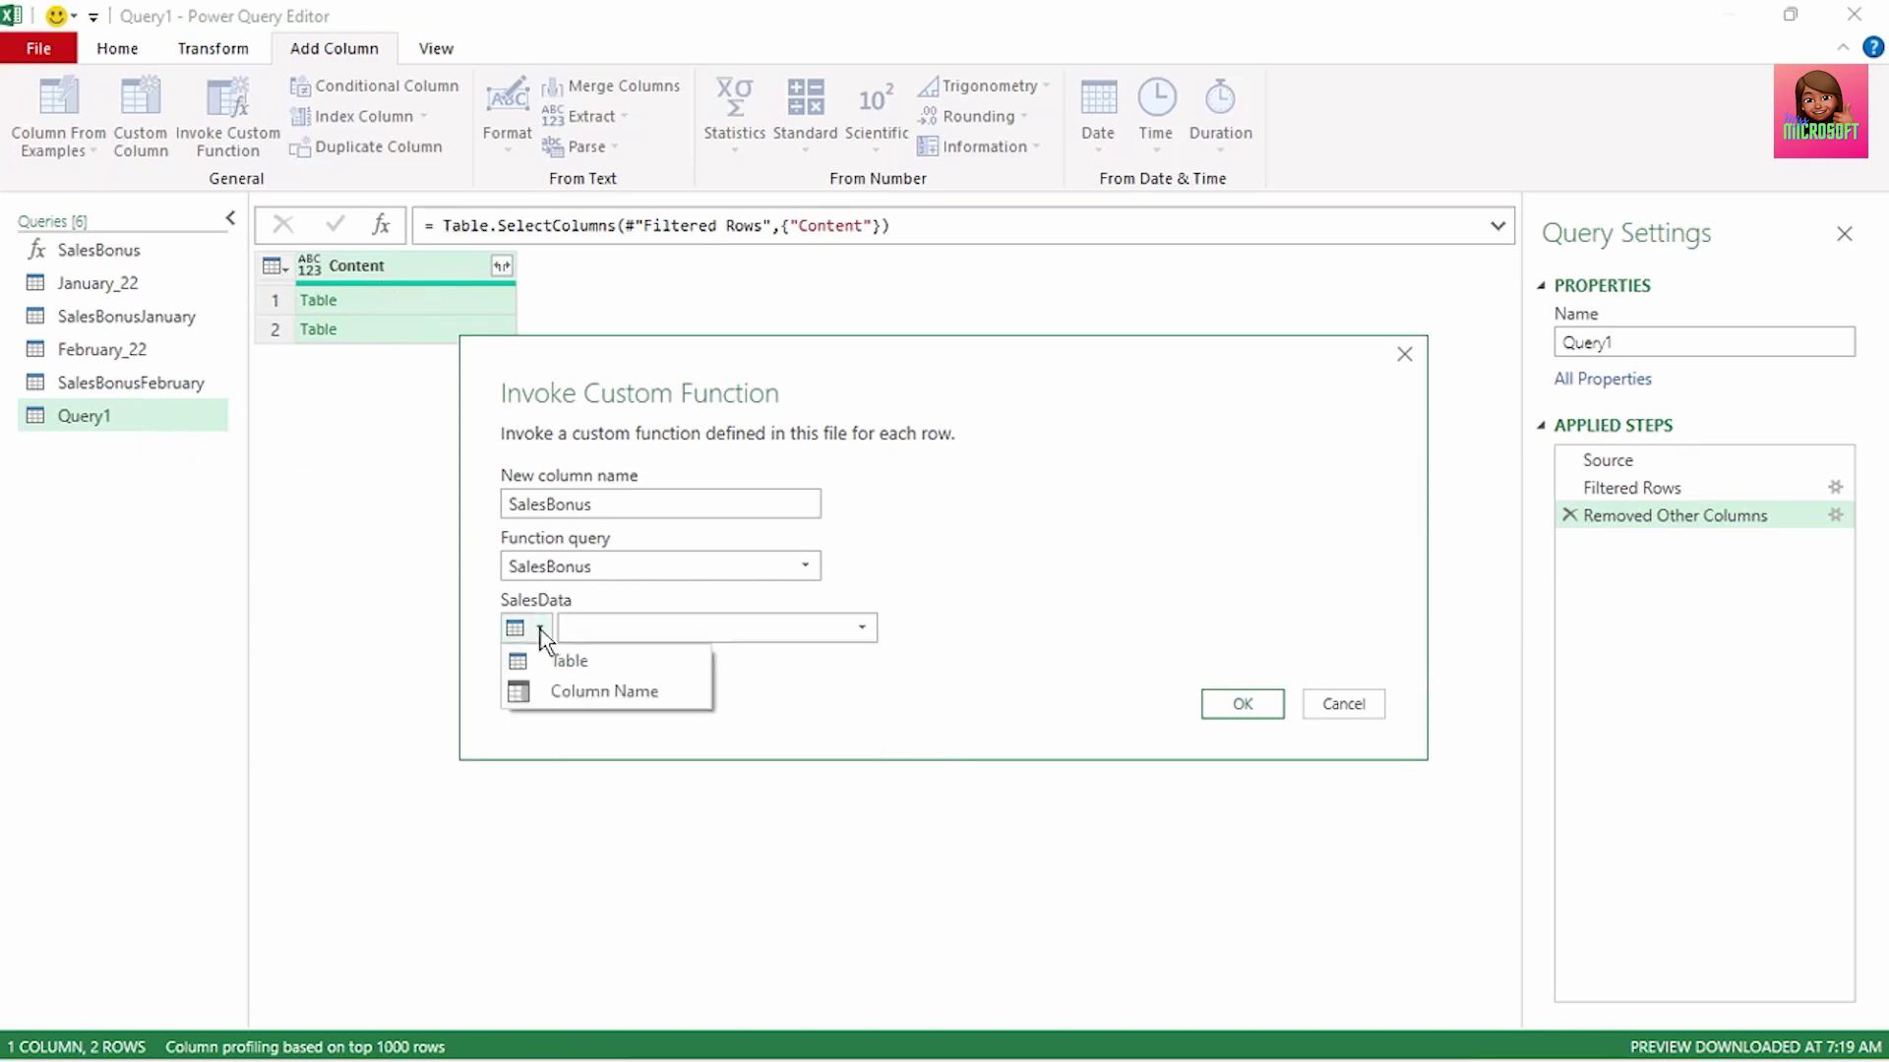
pyautogui.click(568, 693)
pyautogui.click(860, 627)
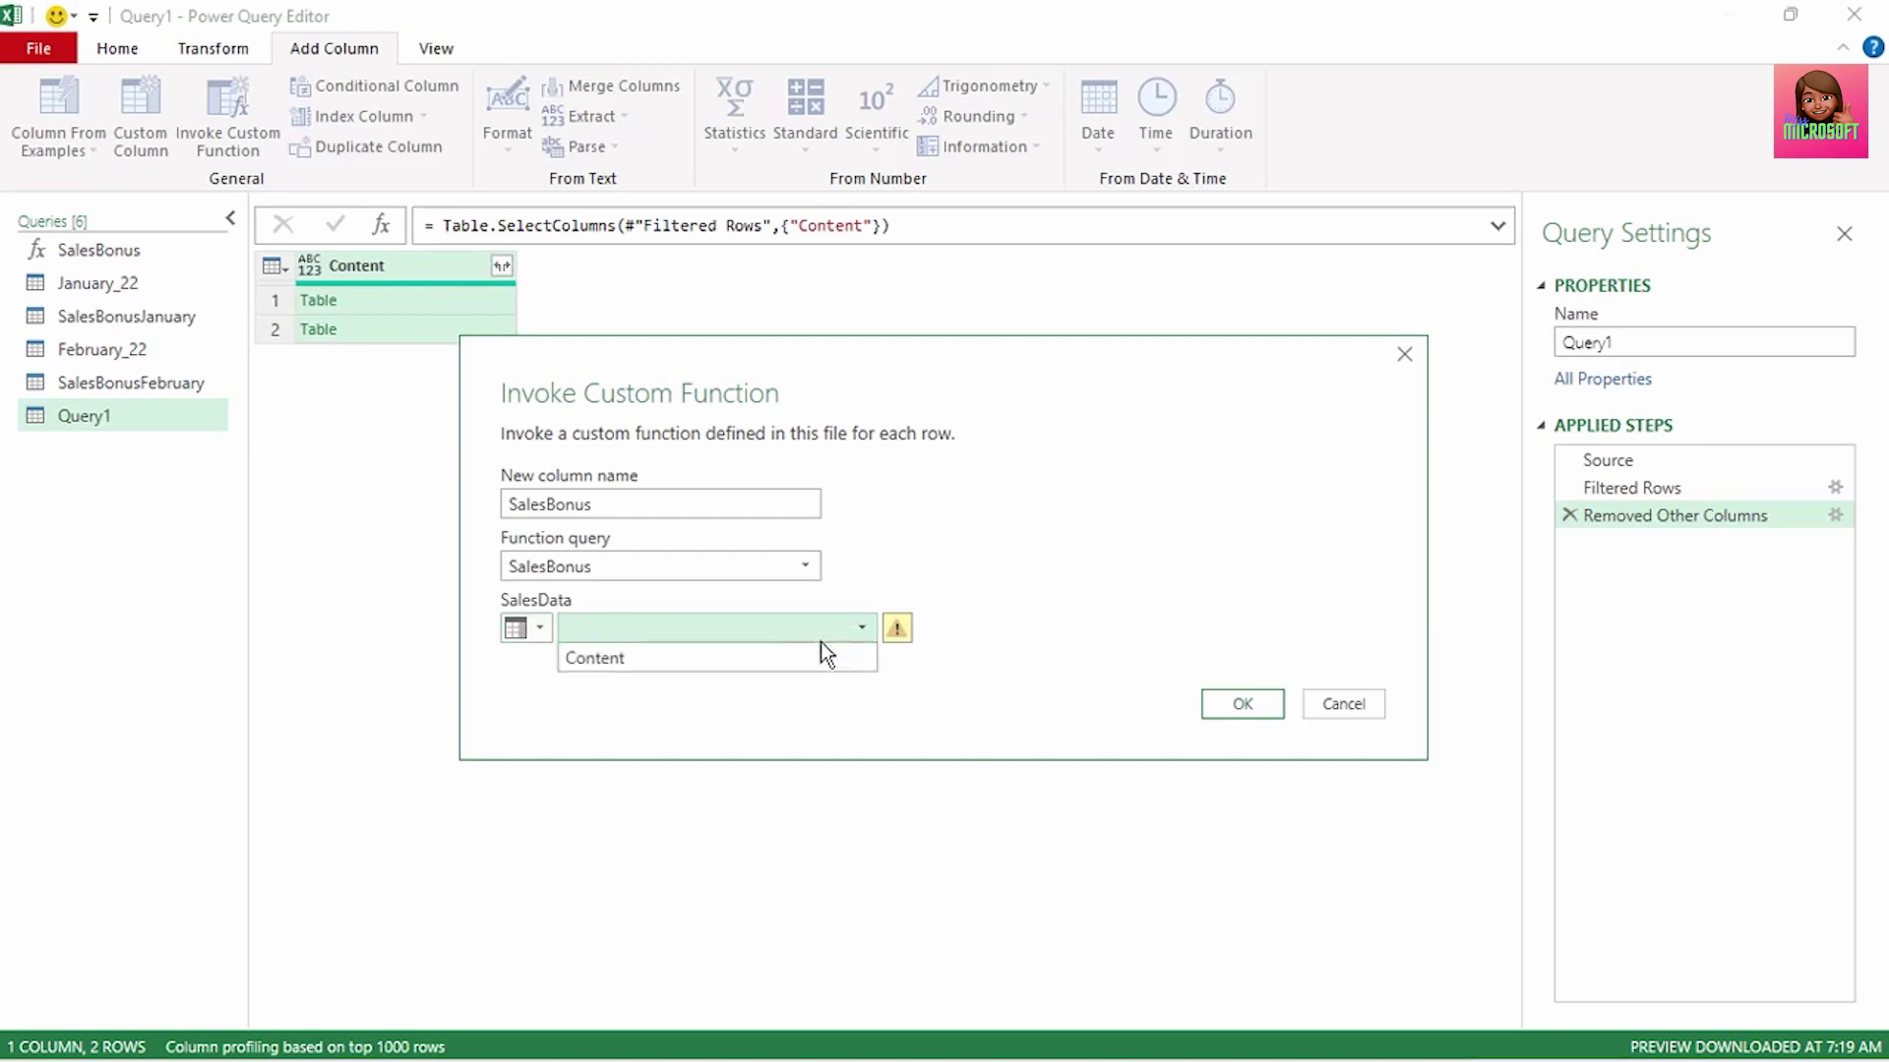
pyautogui.click(738, 658)
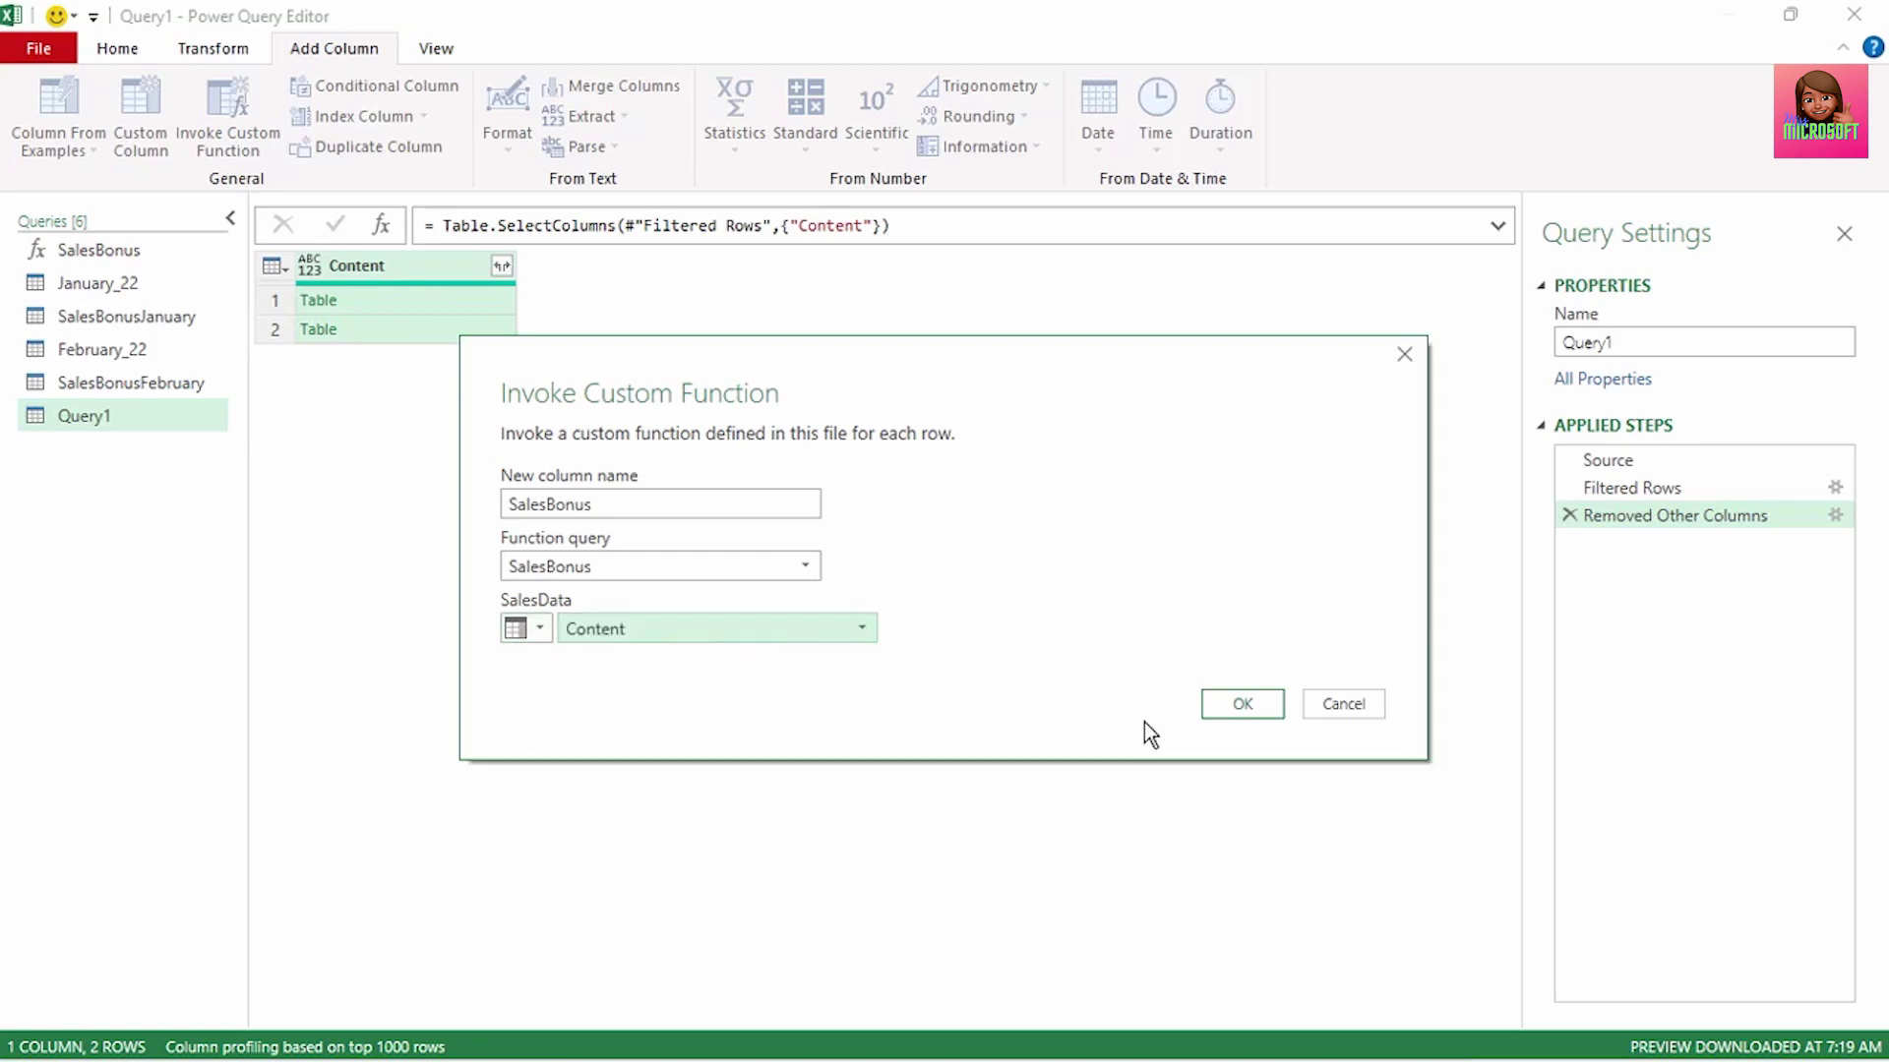
pyautogui.click(1240, 705)
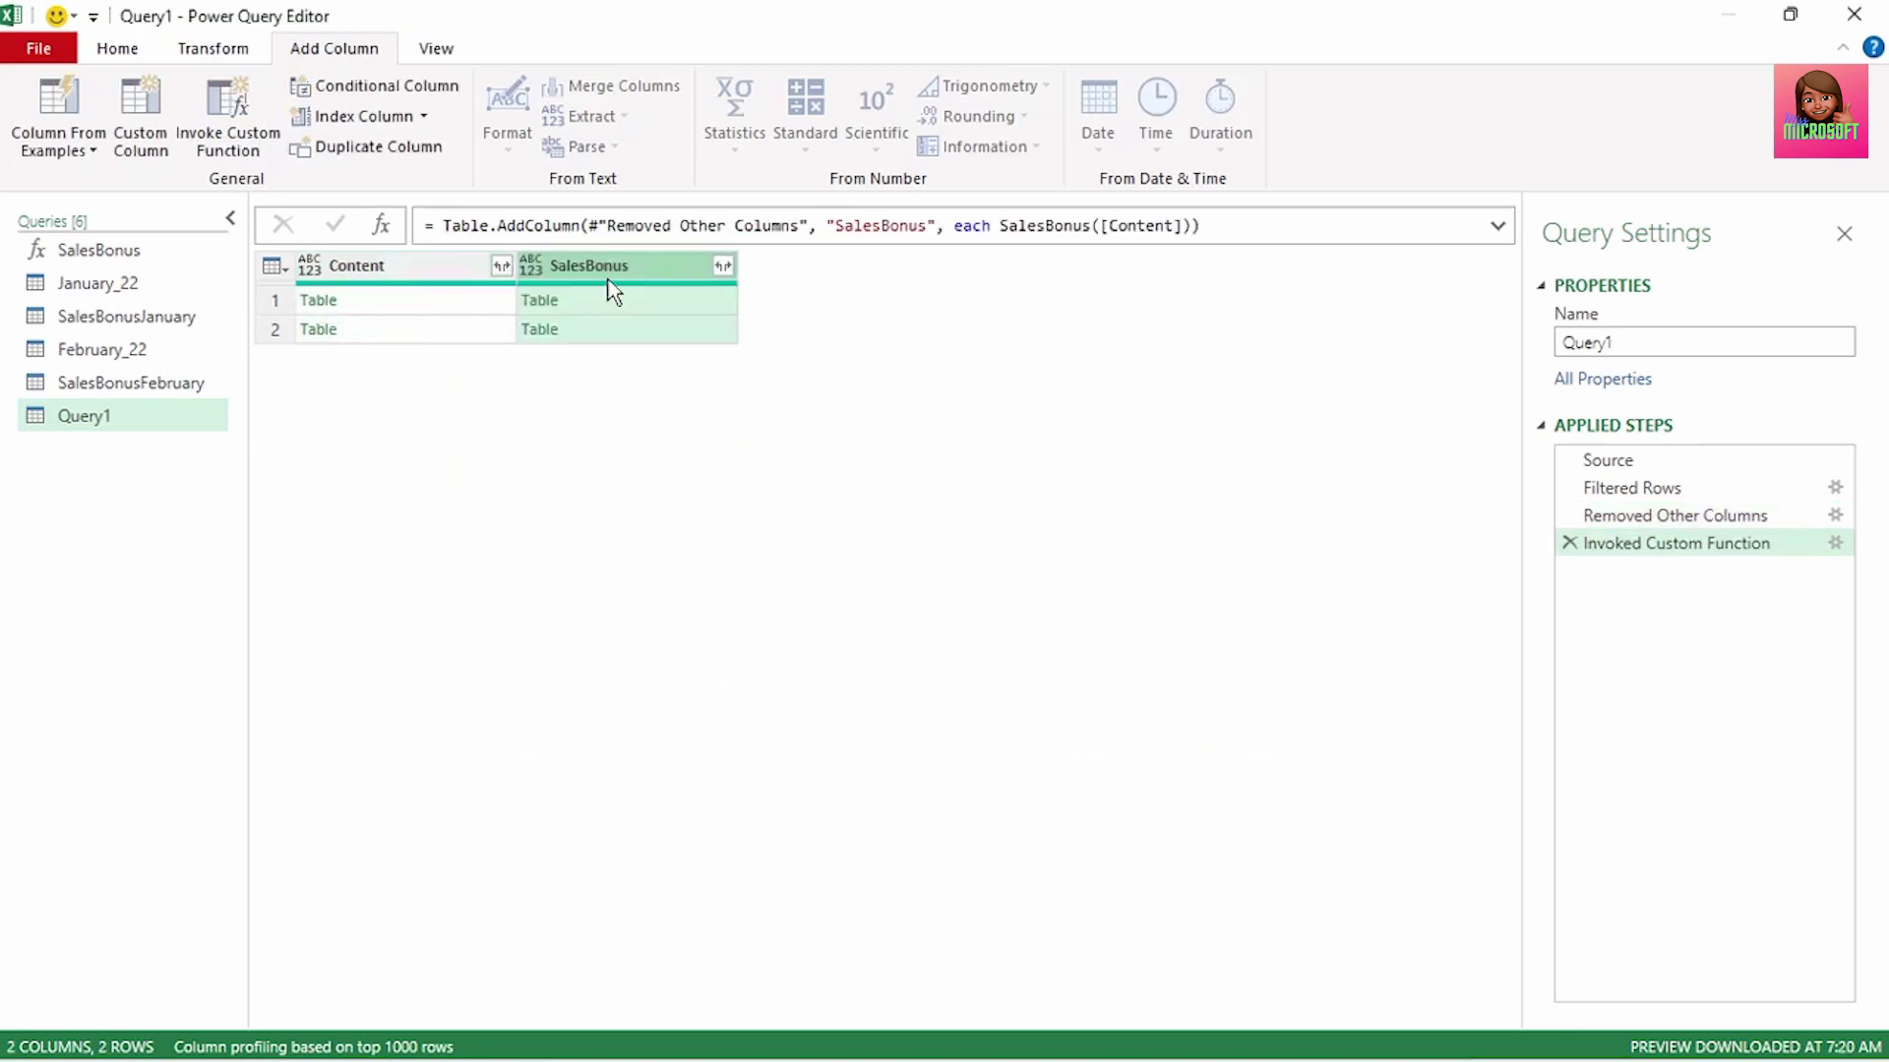
# Step: Preview the first-row tables in Content and SalesBonus, and remove every column except SalesBonus
pyautogui.click(469, 298)
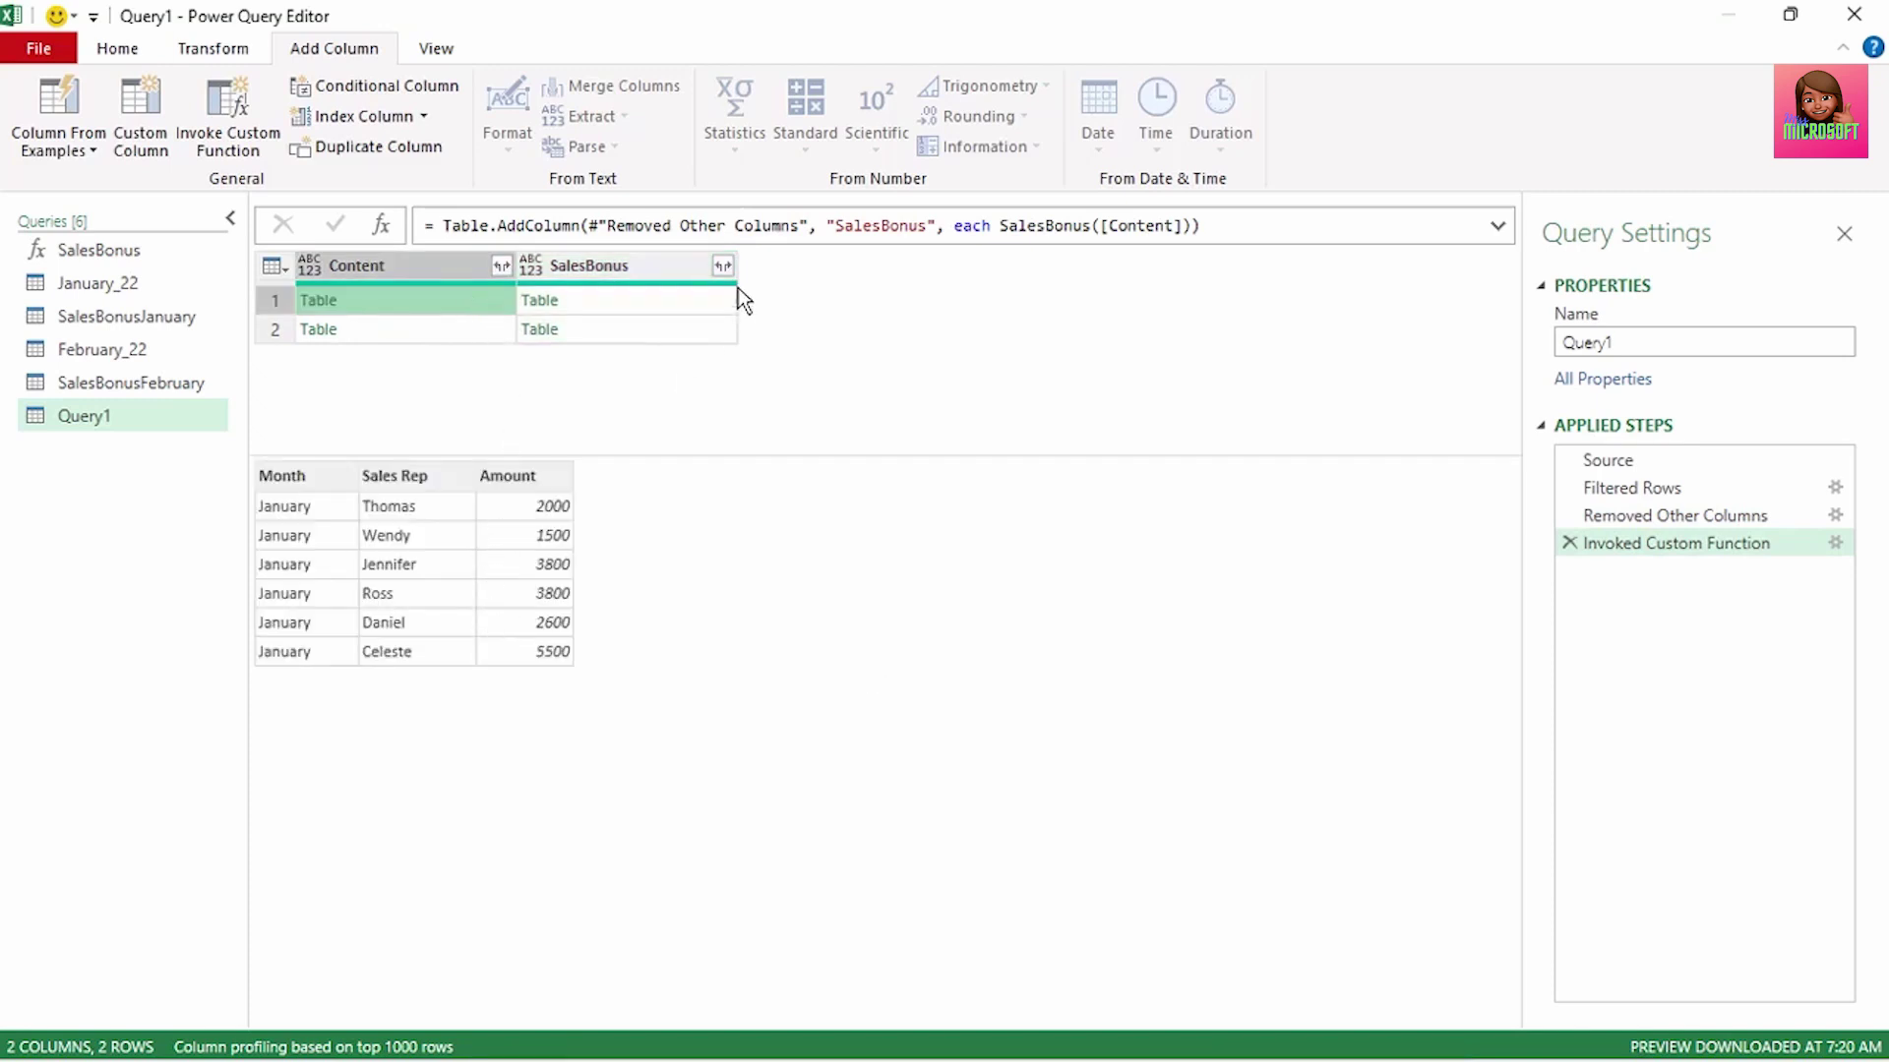
pyautogui.click(688, 307)
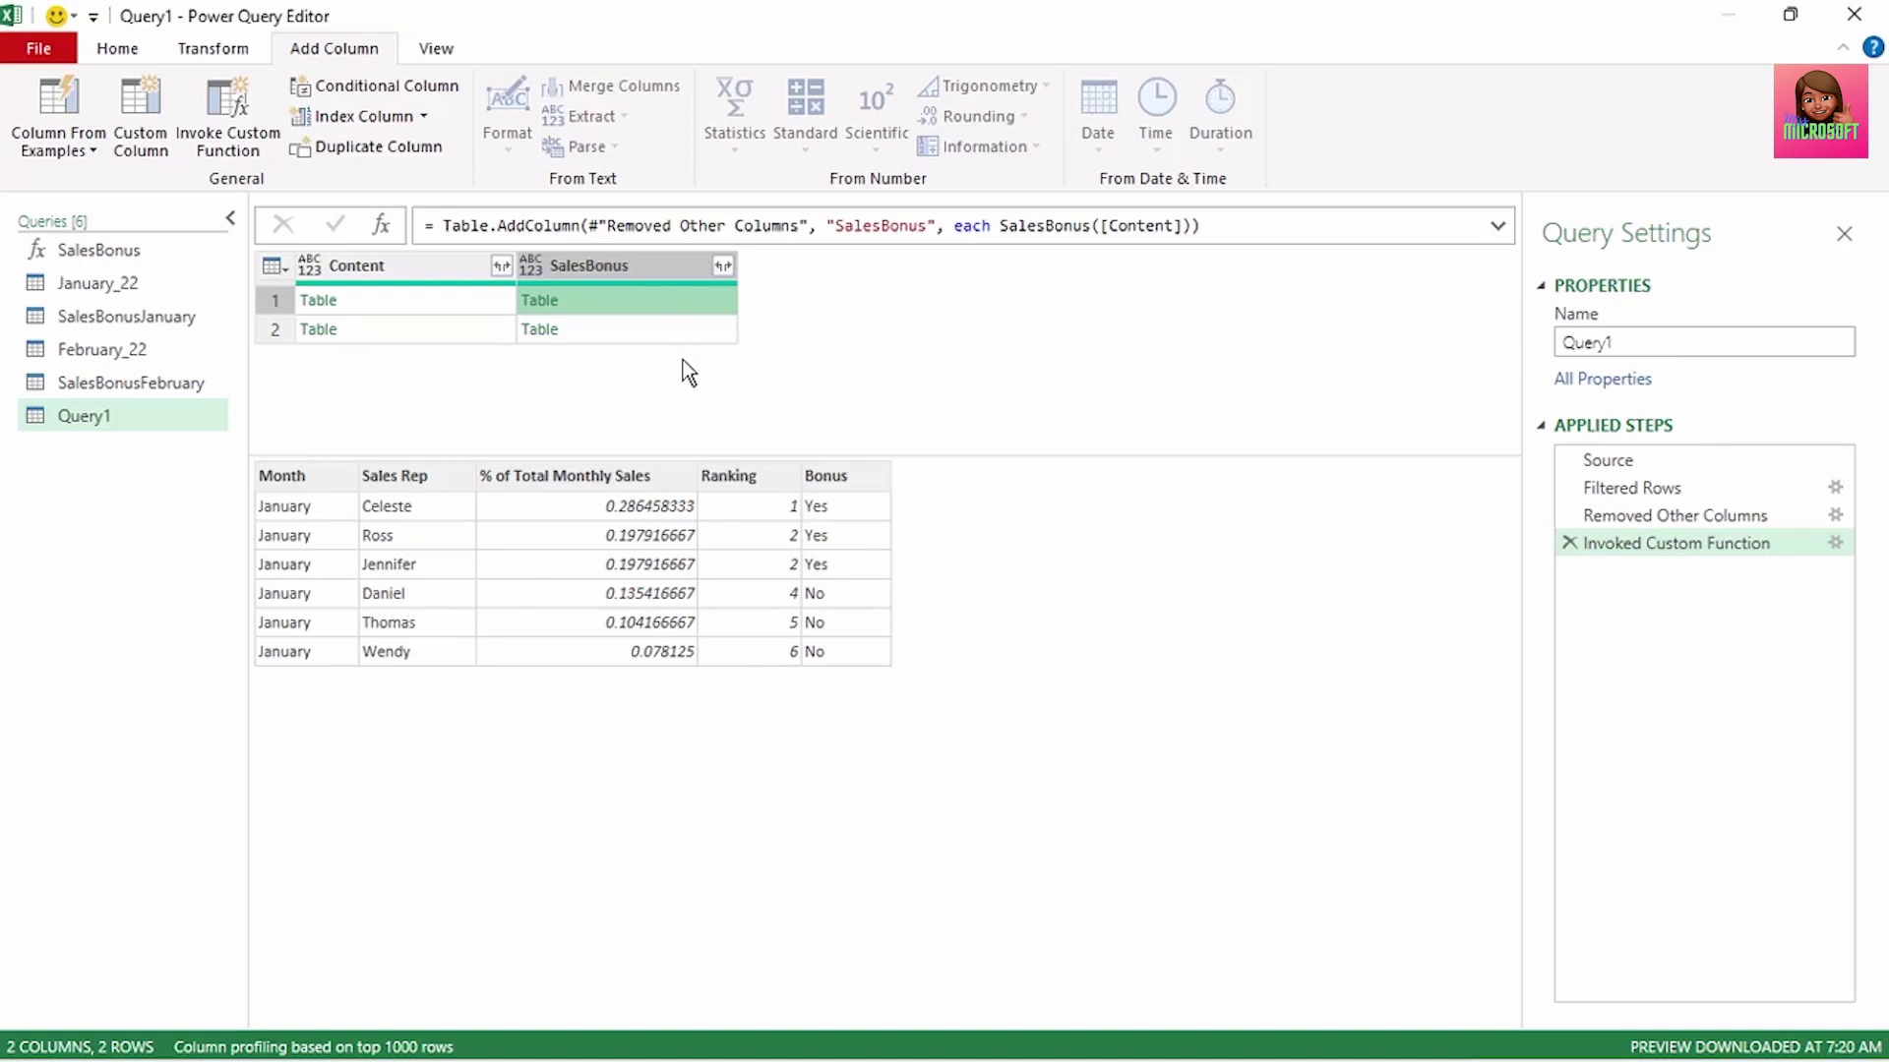
pyautogui.rightClick(681, 268)
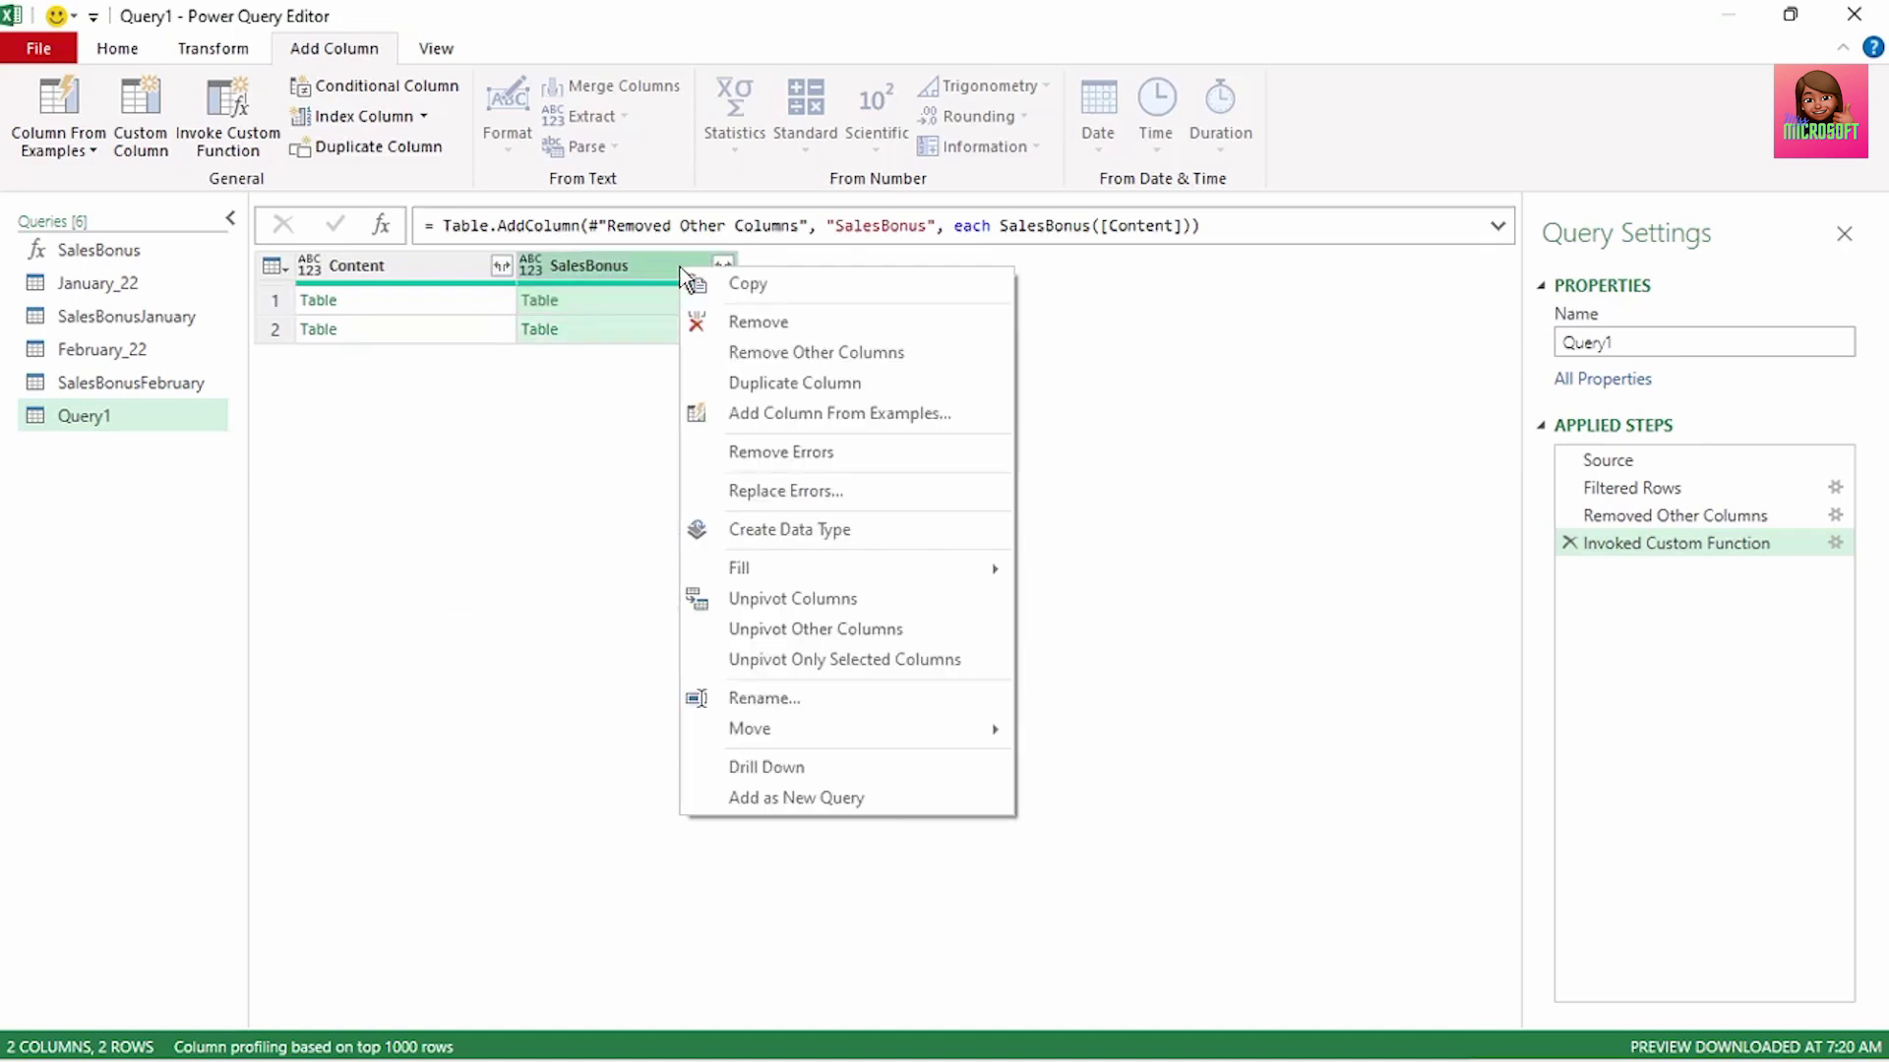
pyautogui.click(758, 354)
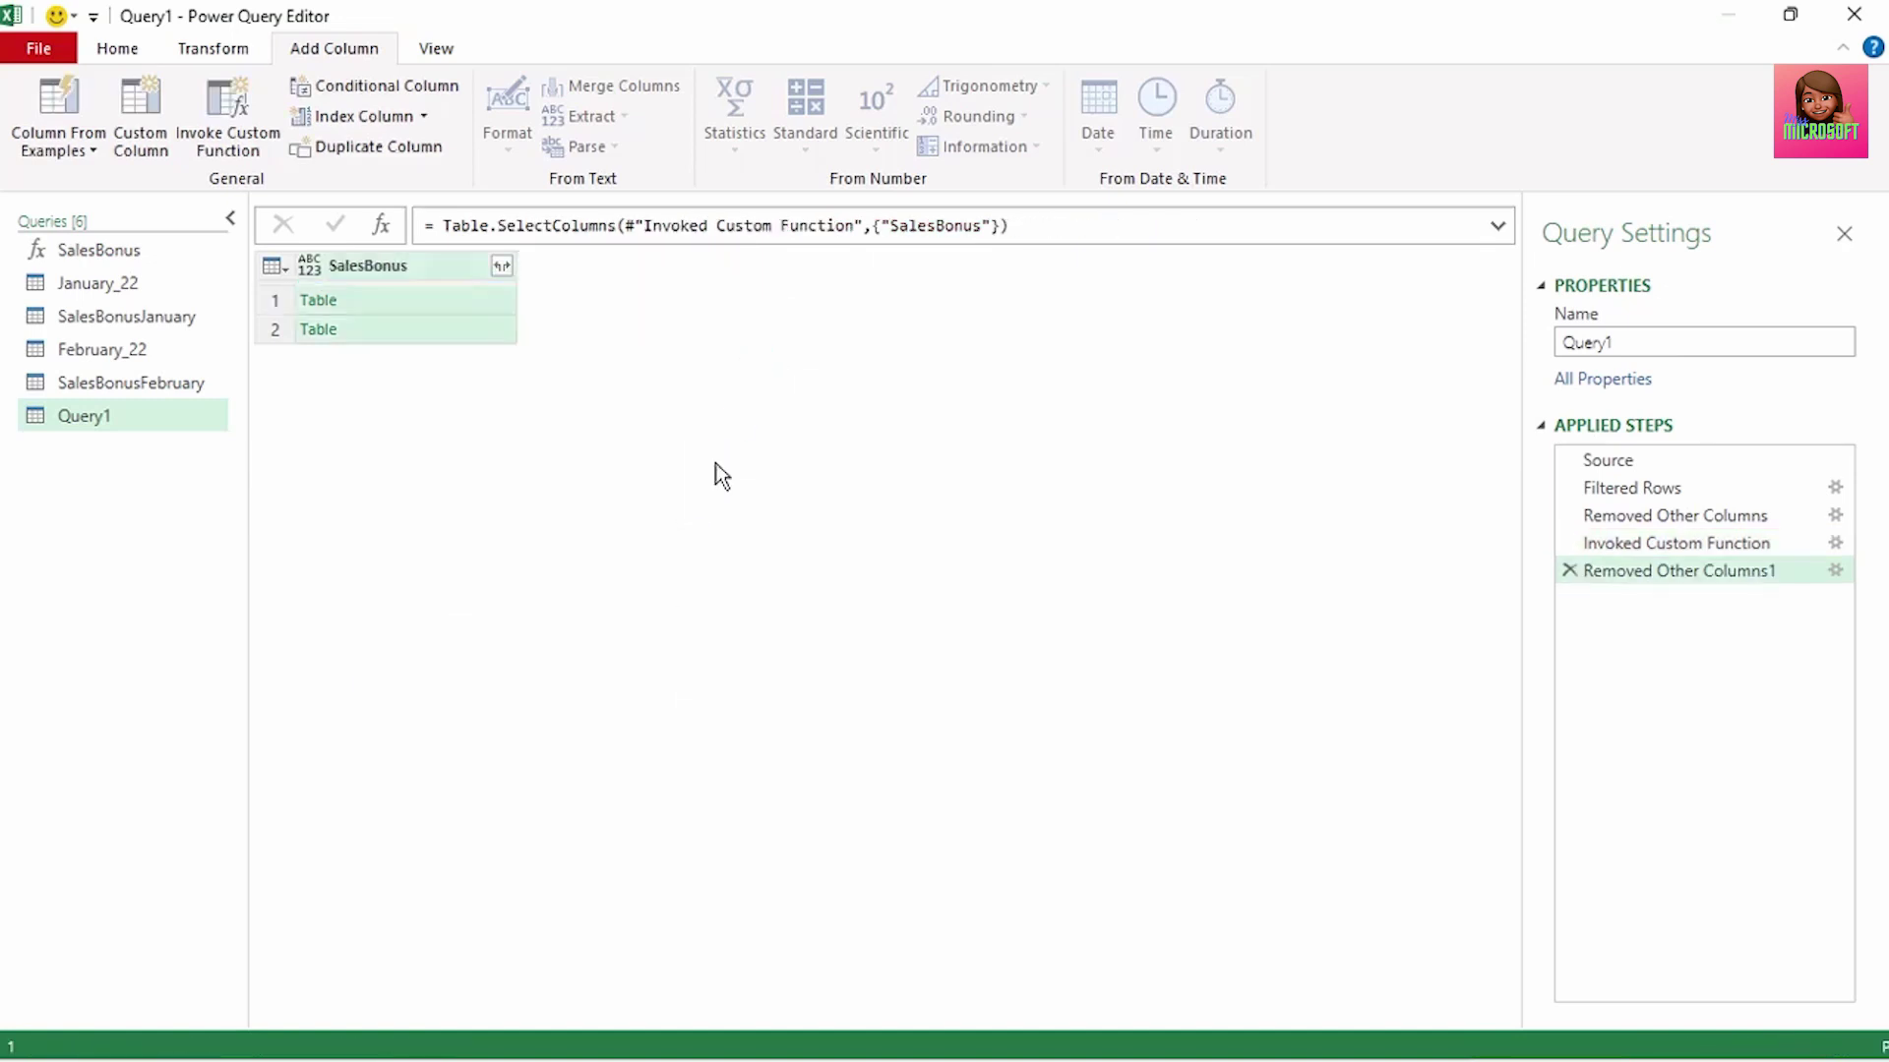
# Step: Expand all columns of the SalesBonus tables without using the original column name as prefix
pyautogui.click(502, 266)
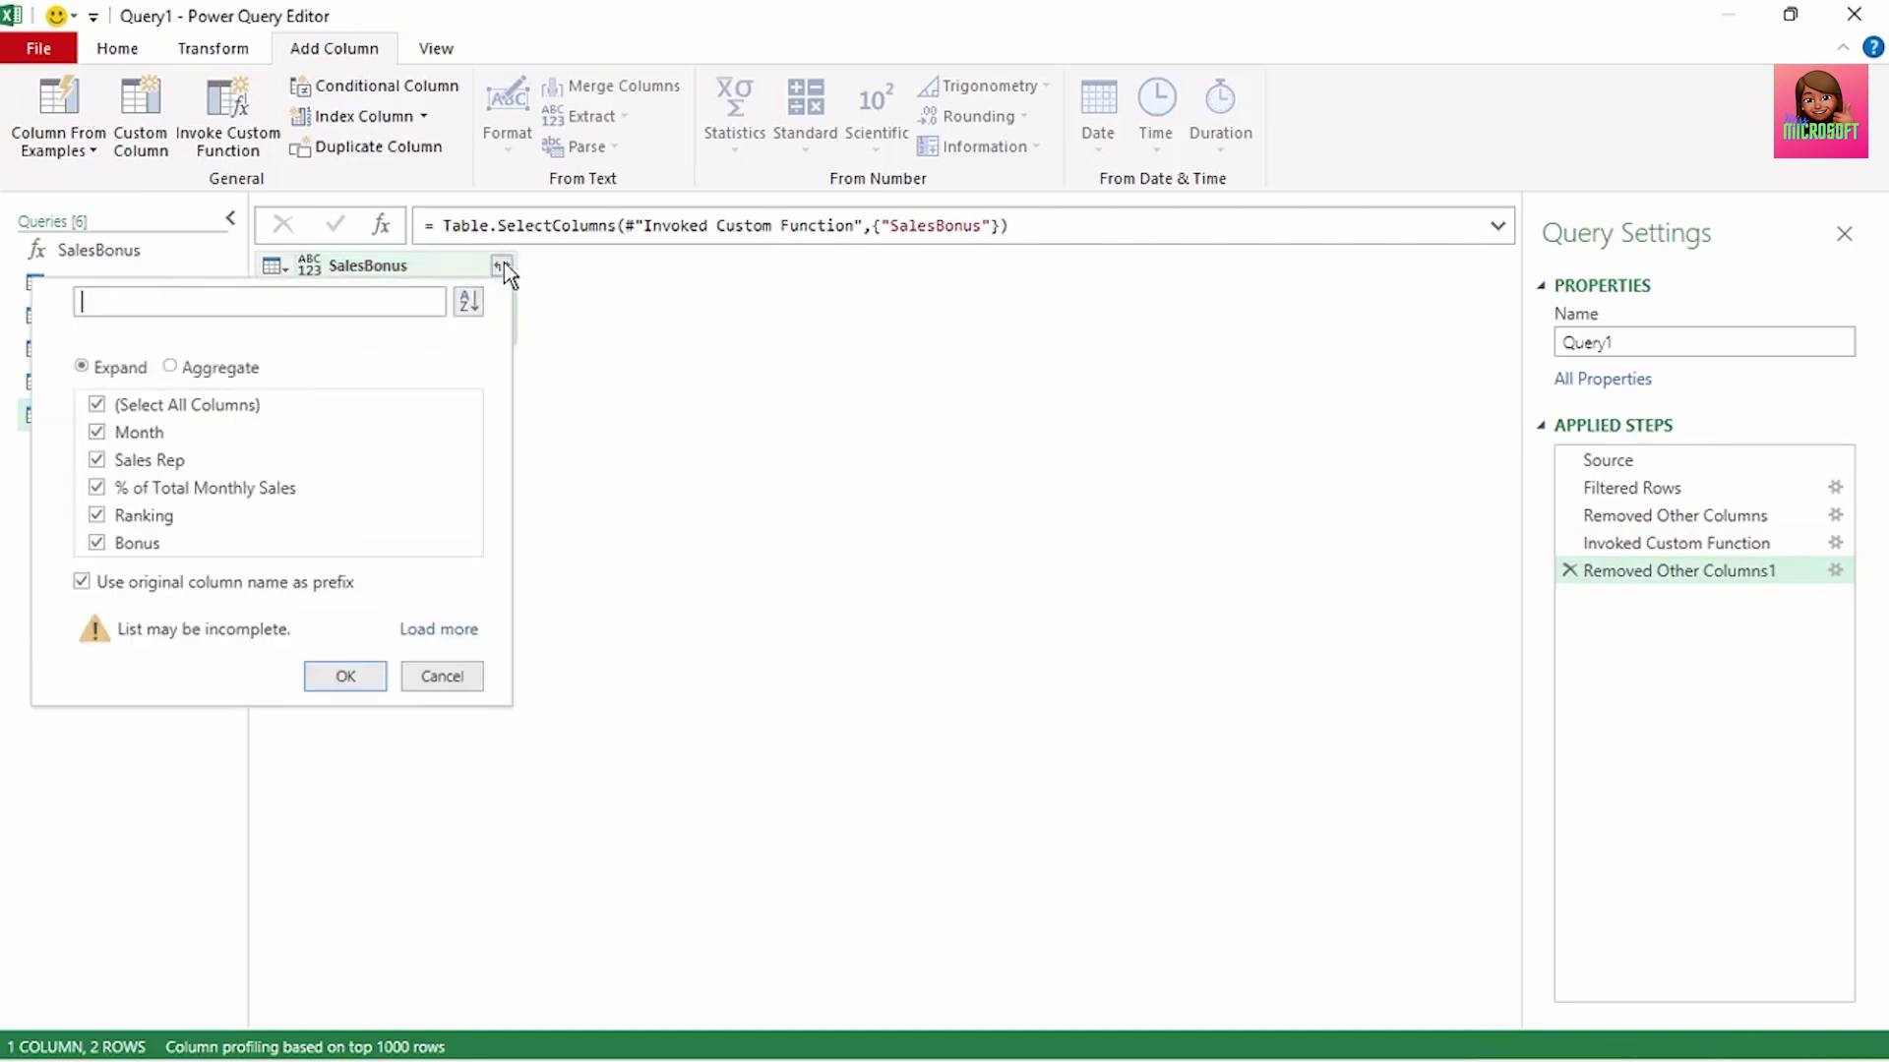
pyautogui.click(85, 582)
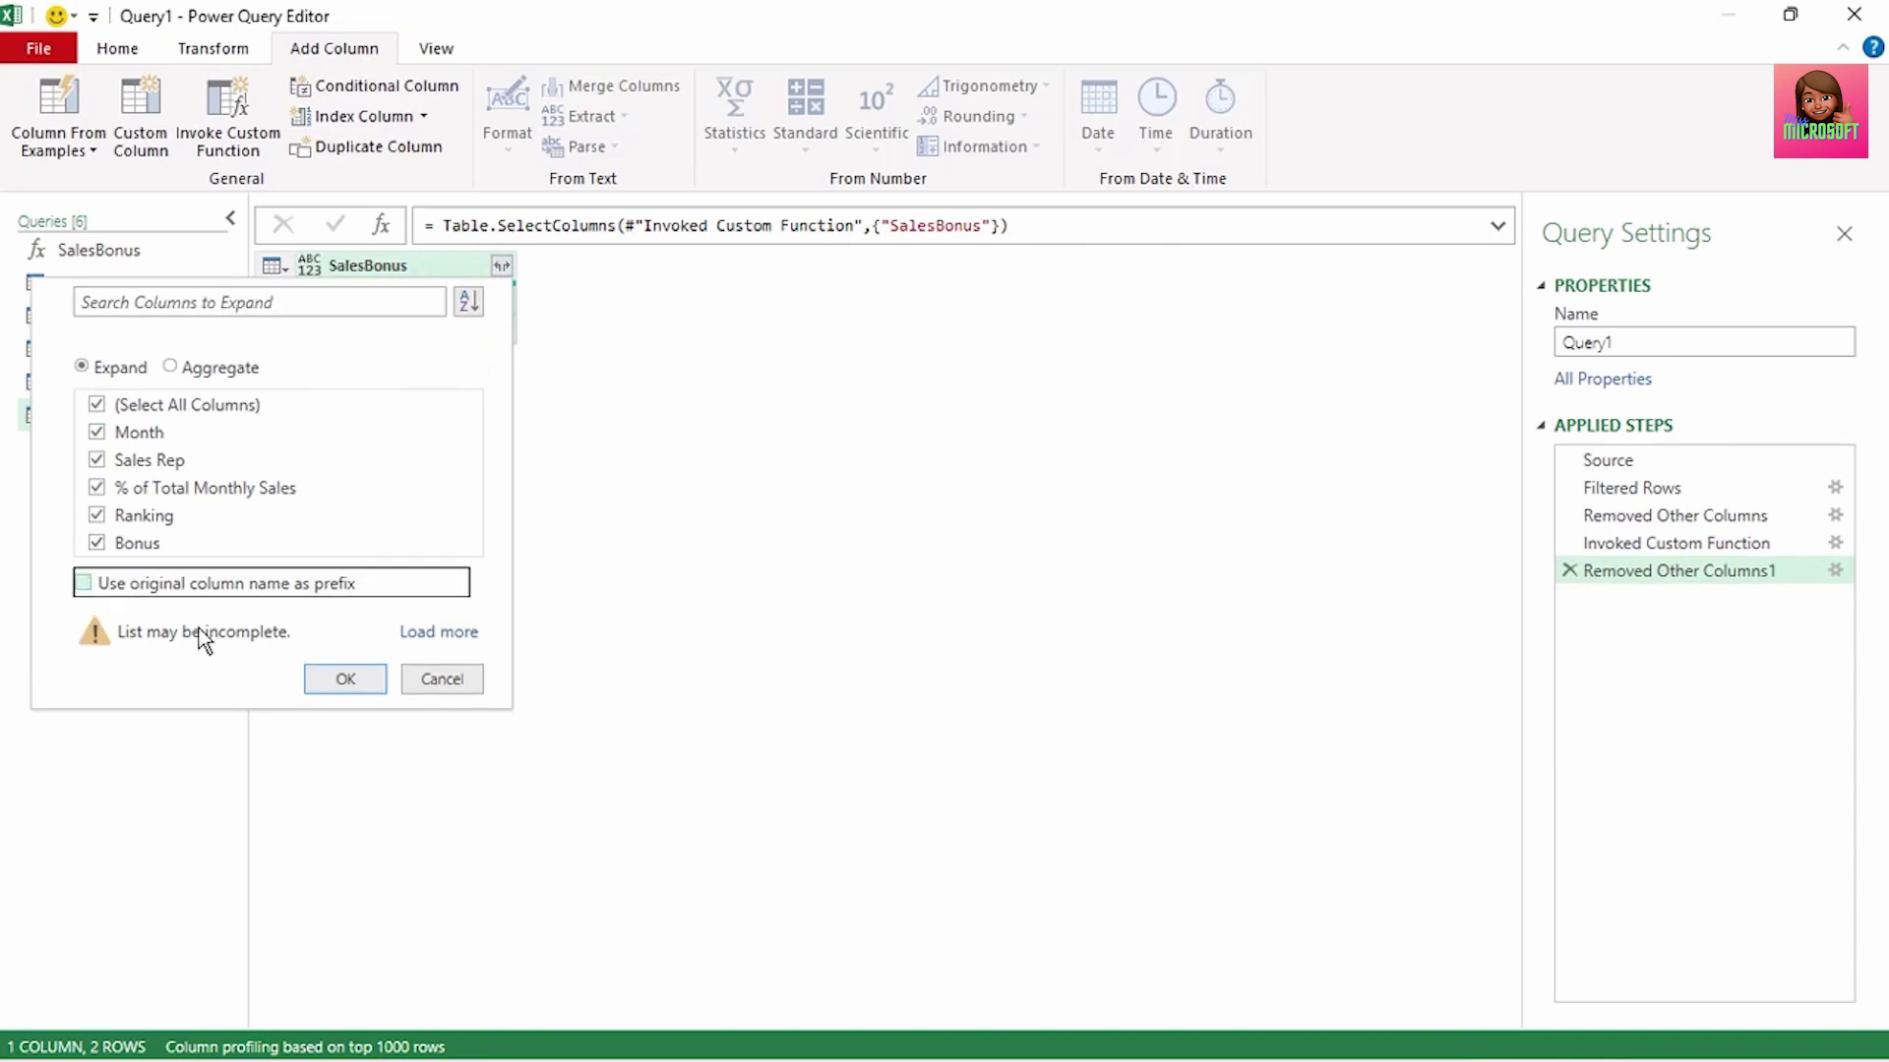
pyautogui.click(328, 689)
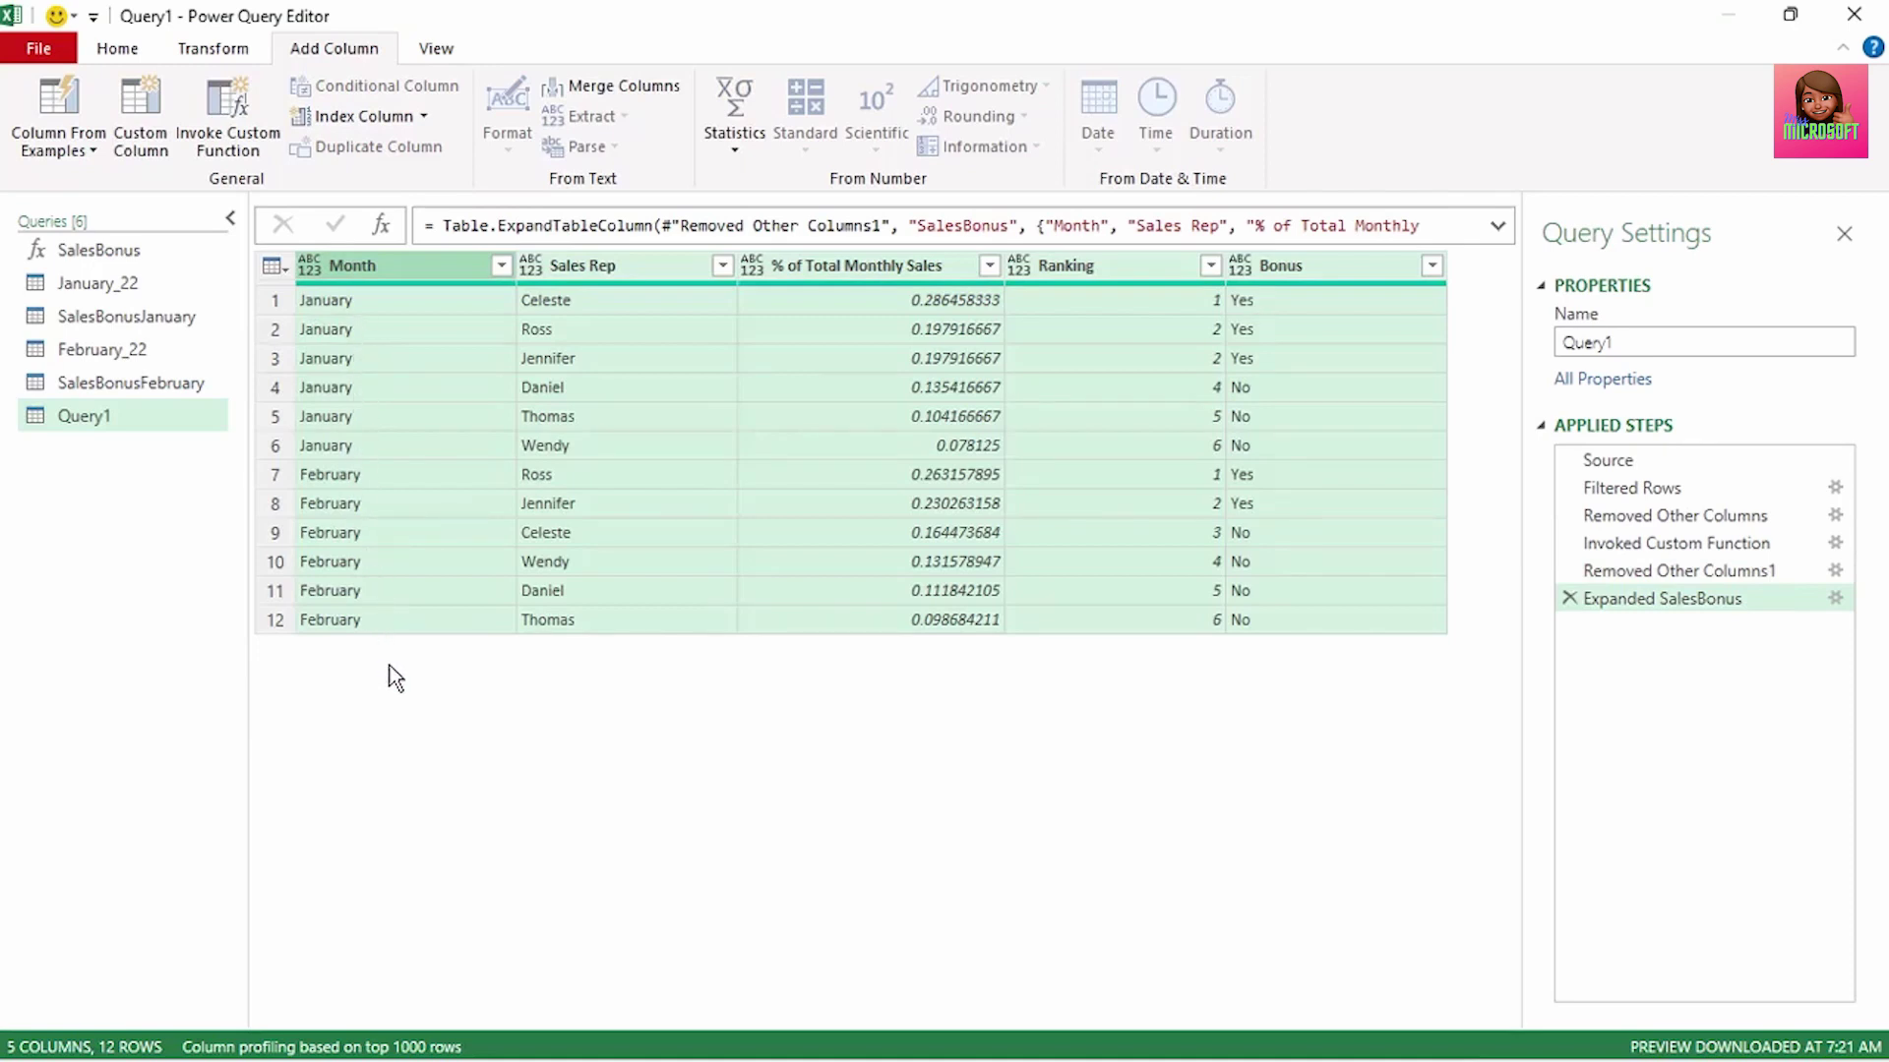
# Step: Rename Query1 as SalesBonusConsolidated, and close and load it to the workbook
pyautogui.moveTo(1631, 356); pyautogui.dragTo(1552, 354)
pyautogui.write('Sa')
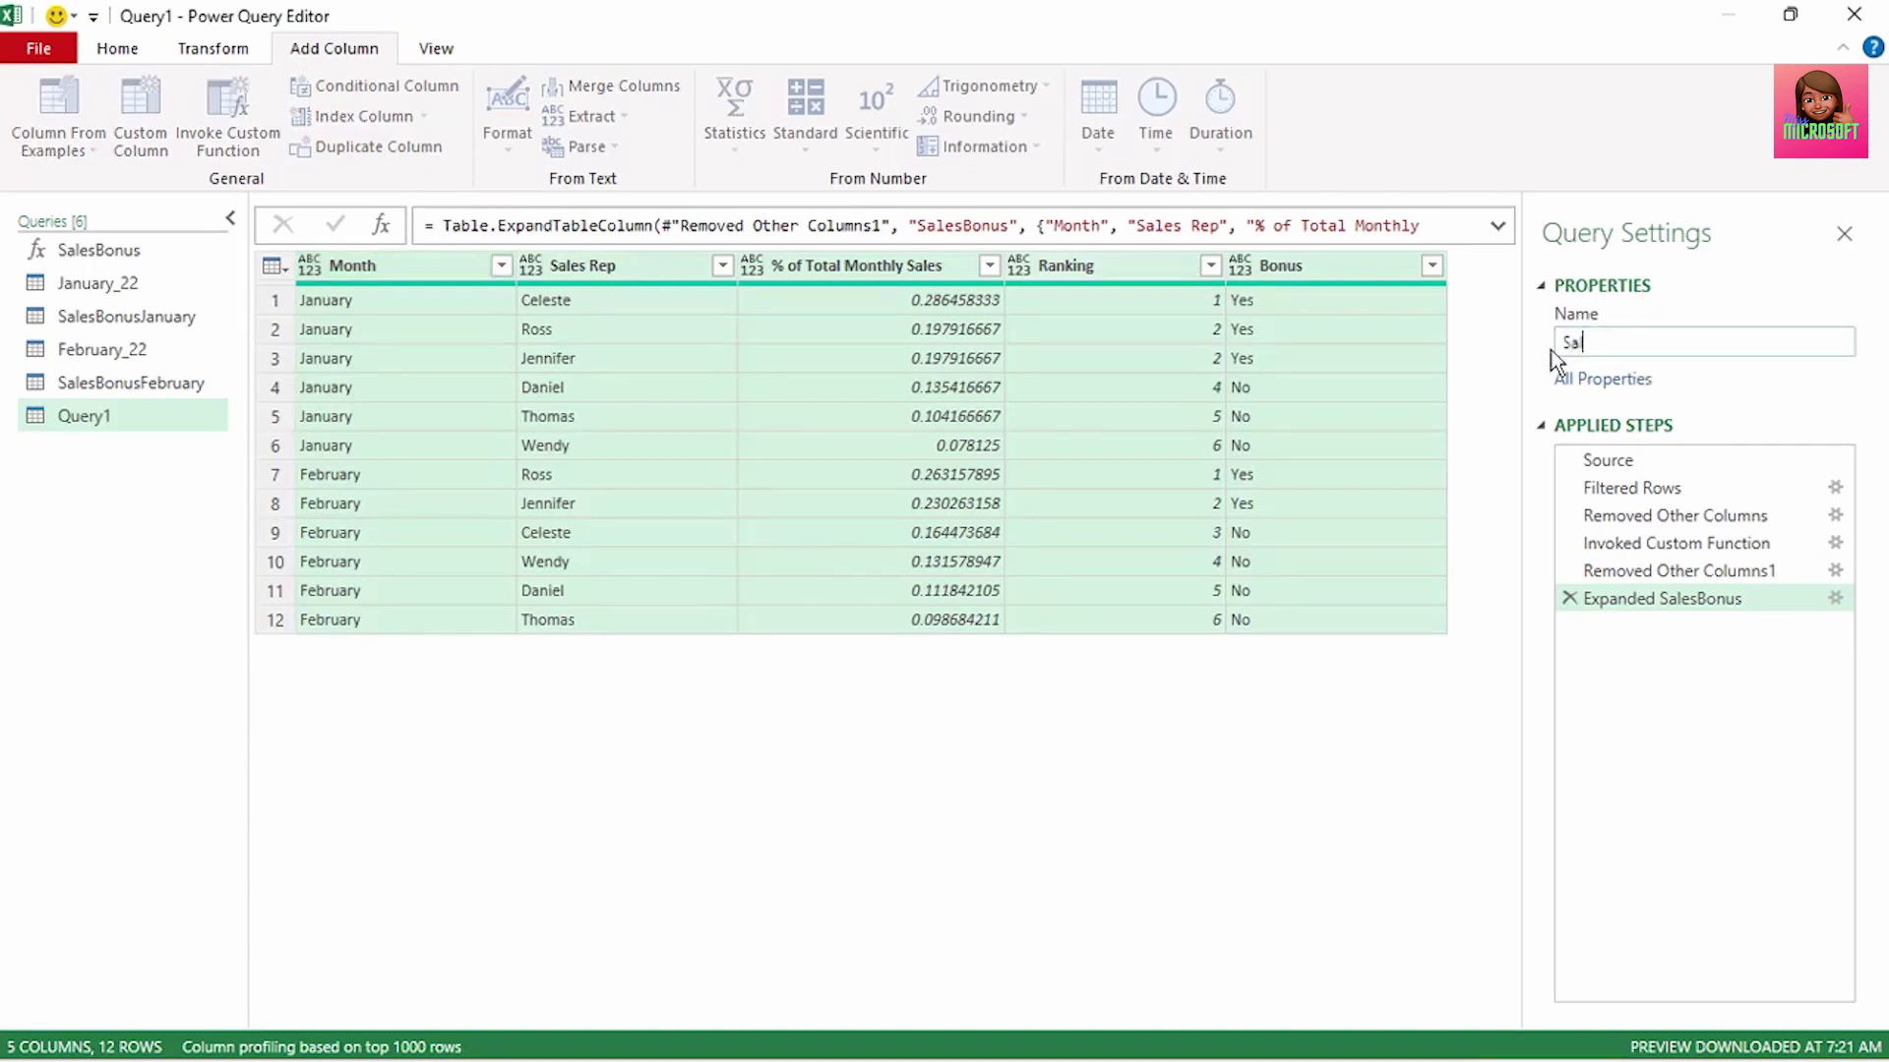
pyautogui.write('lesBonusConsolidated')
pyautogui.press('Return')
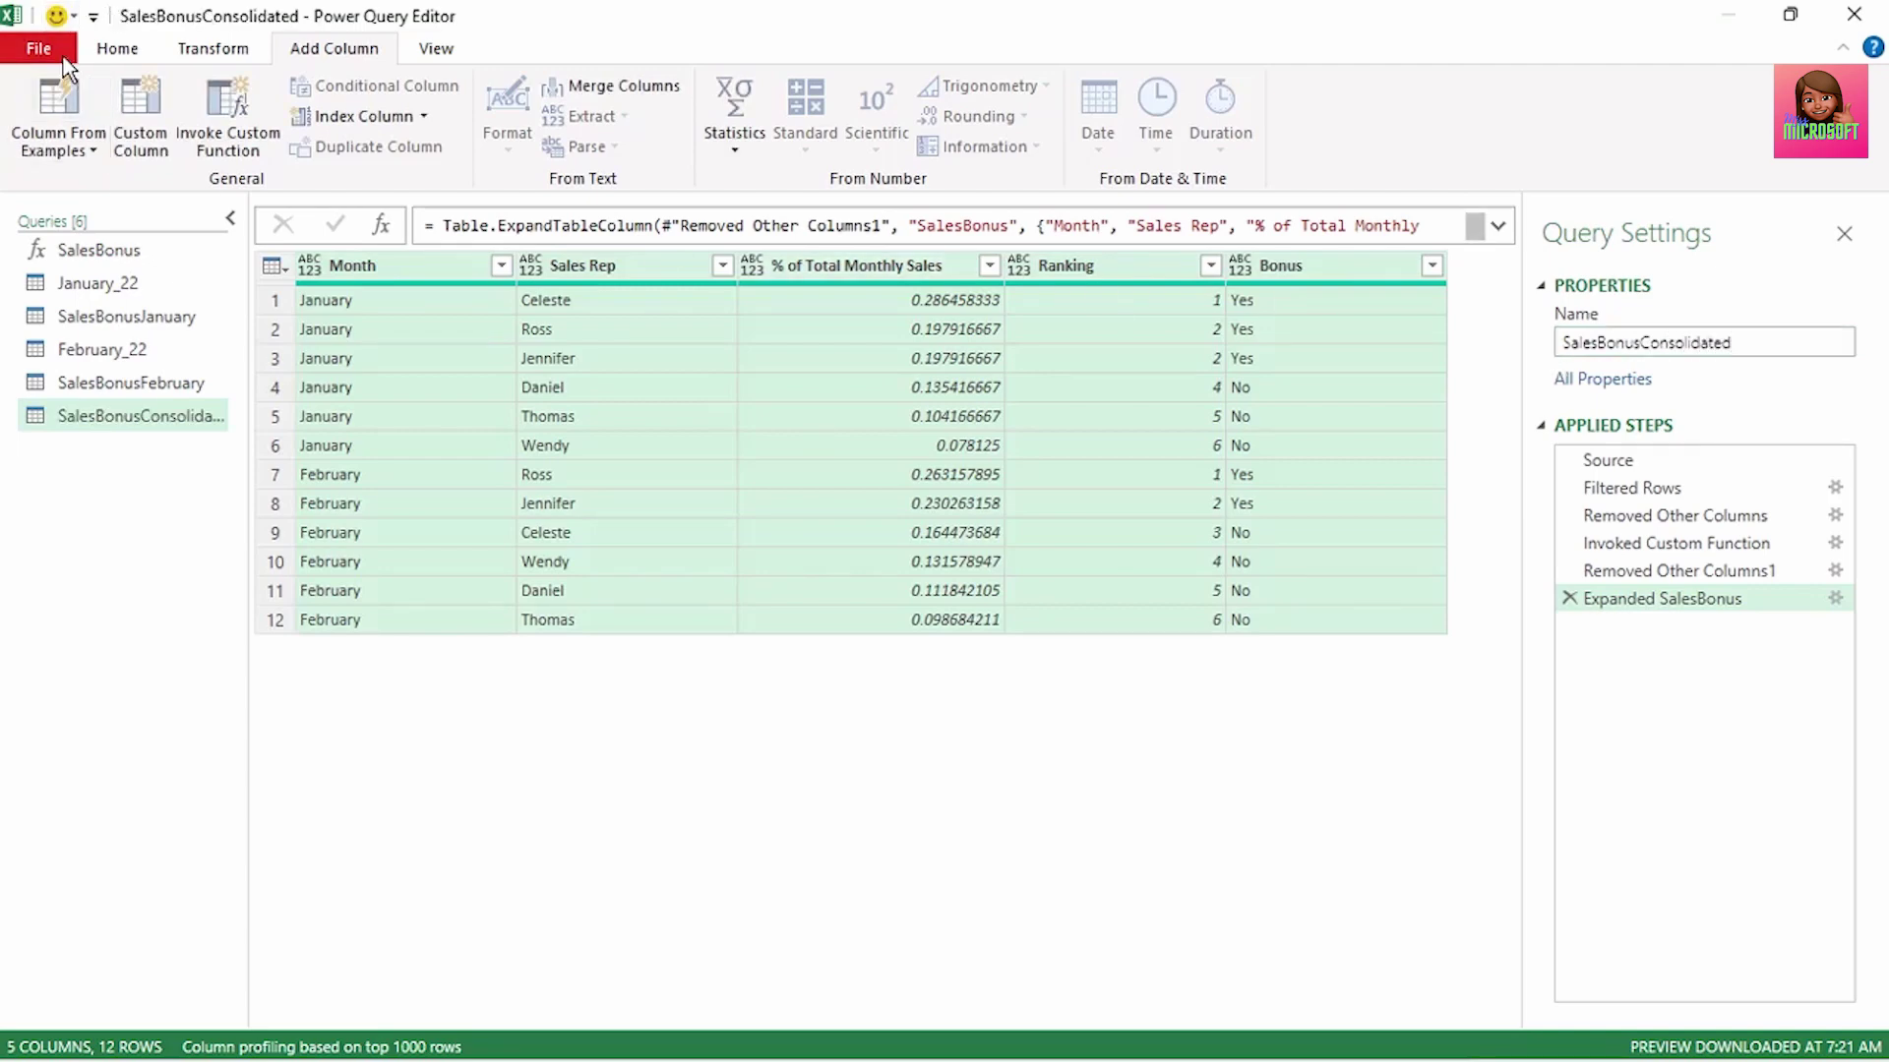
pyautogui.click(66, 69)
pyautogui.click(73, 99)
# Step: Format the % of Total Monthly Sales values in the SalesBonusConsolidated table as percentages
pyautogui.moveTo(379, 337); pyautogui.dragTo(382, 656)
pyautogui.rightClick(382, 656)
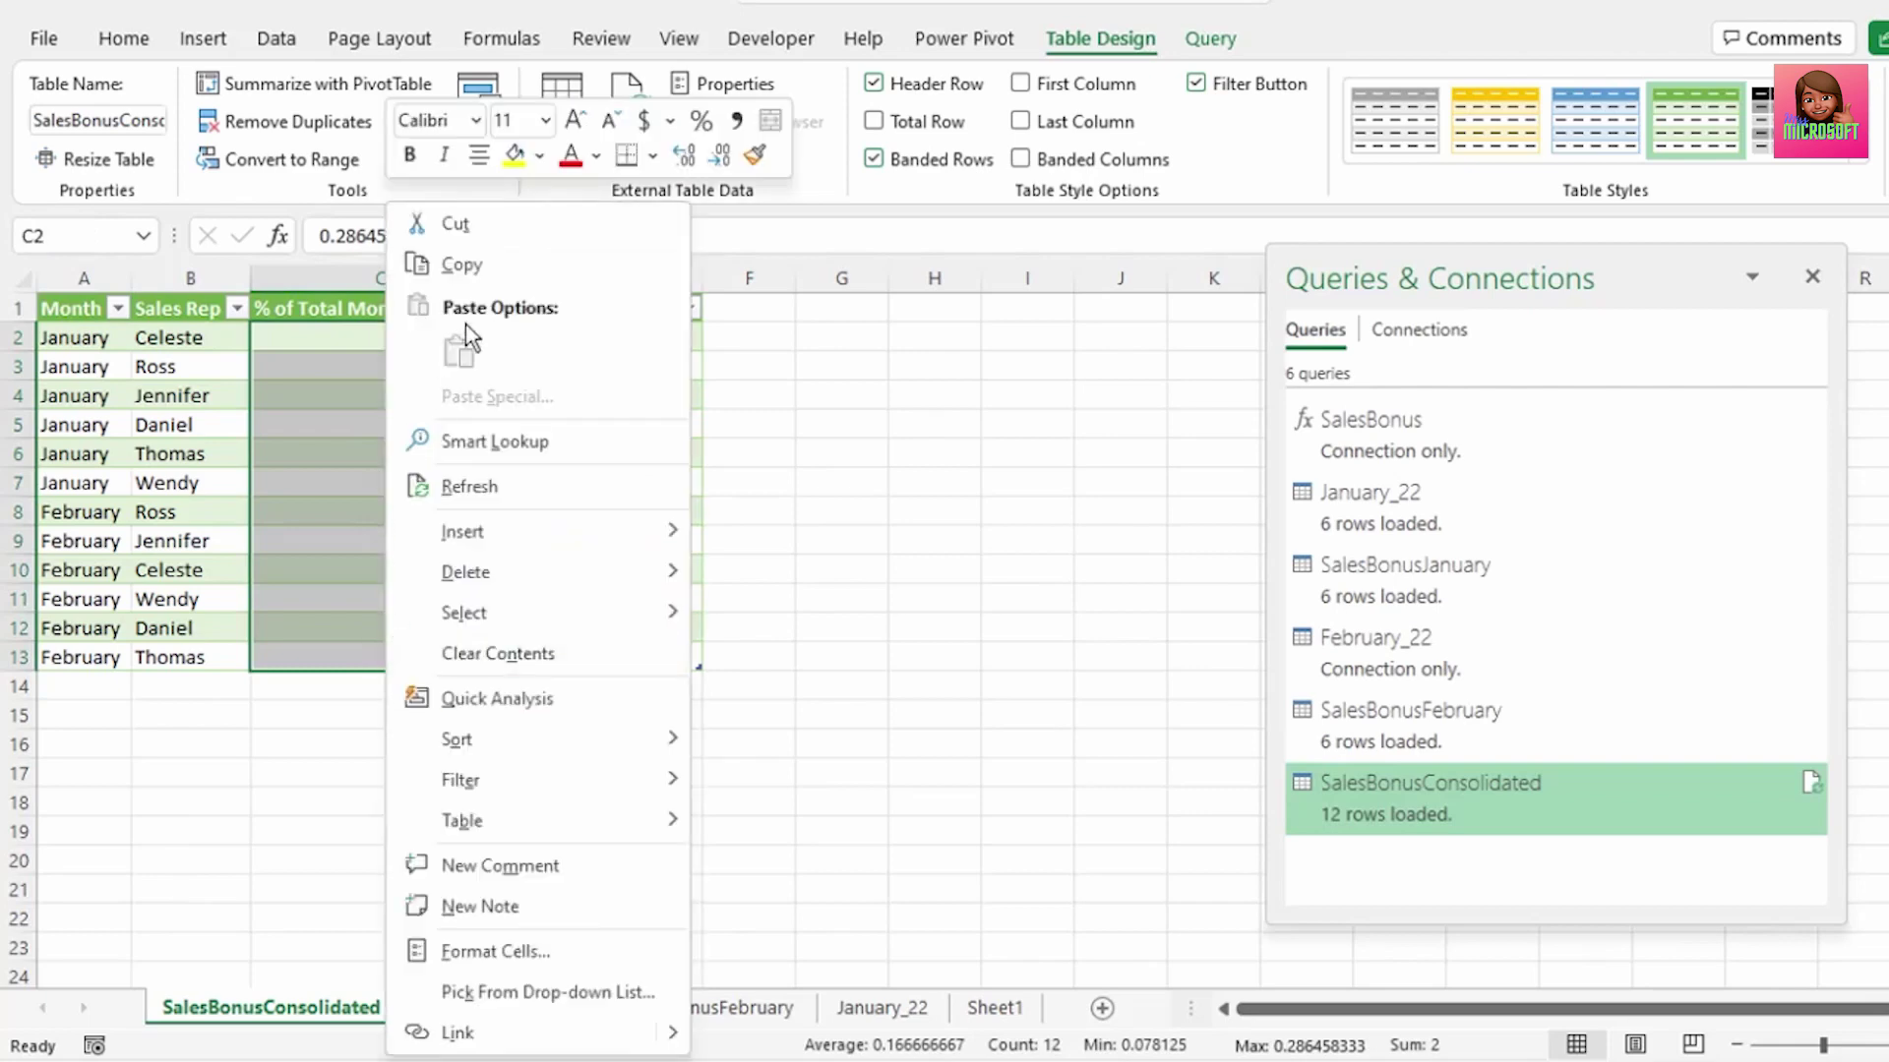
pyautogui.click(700, 120)
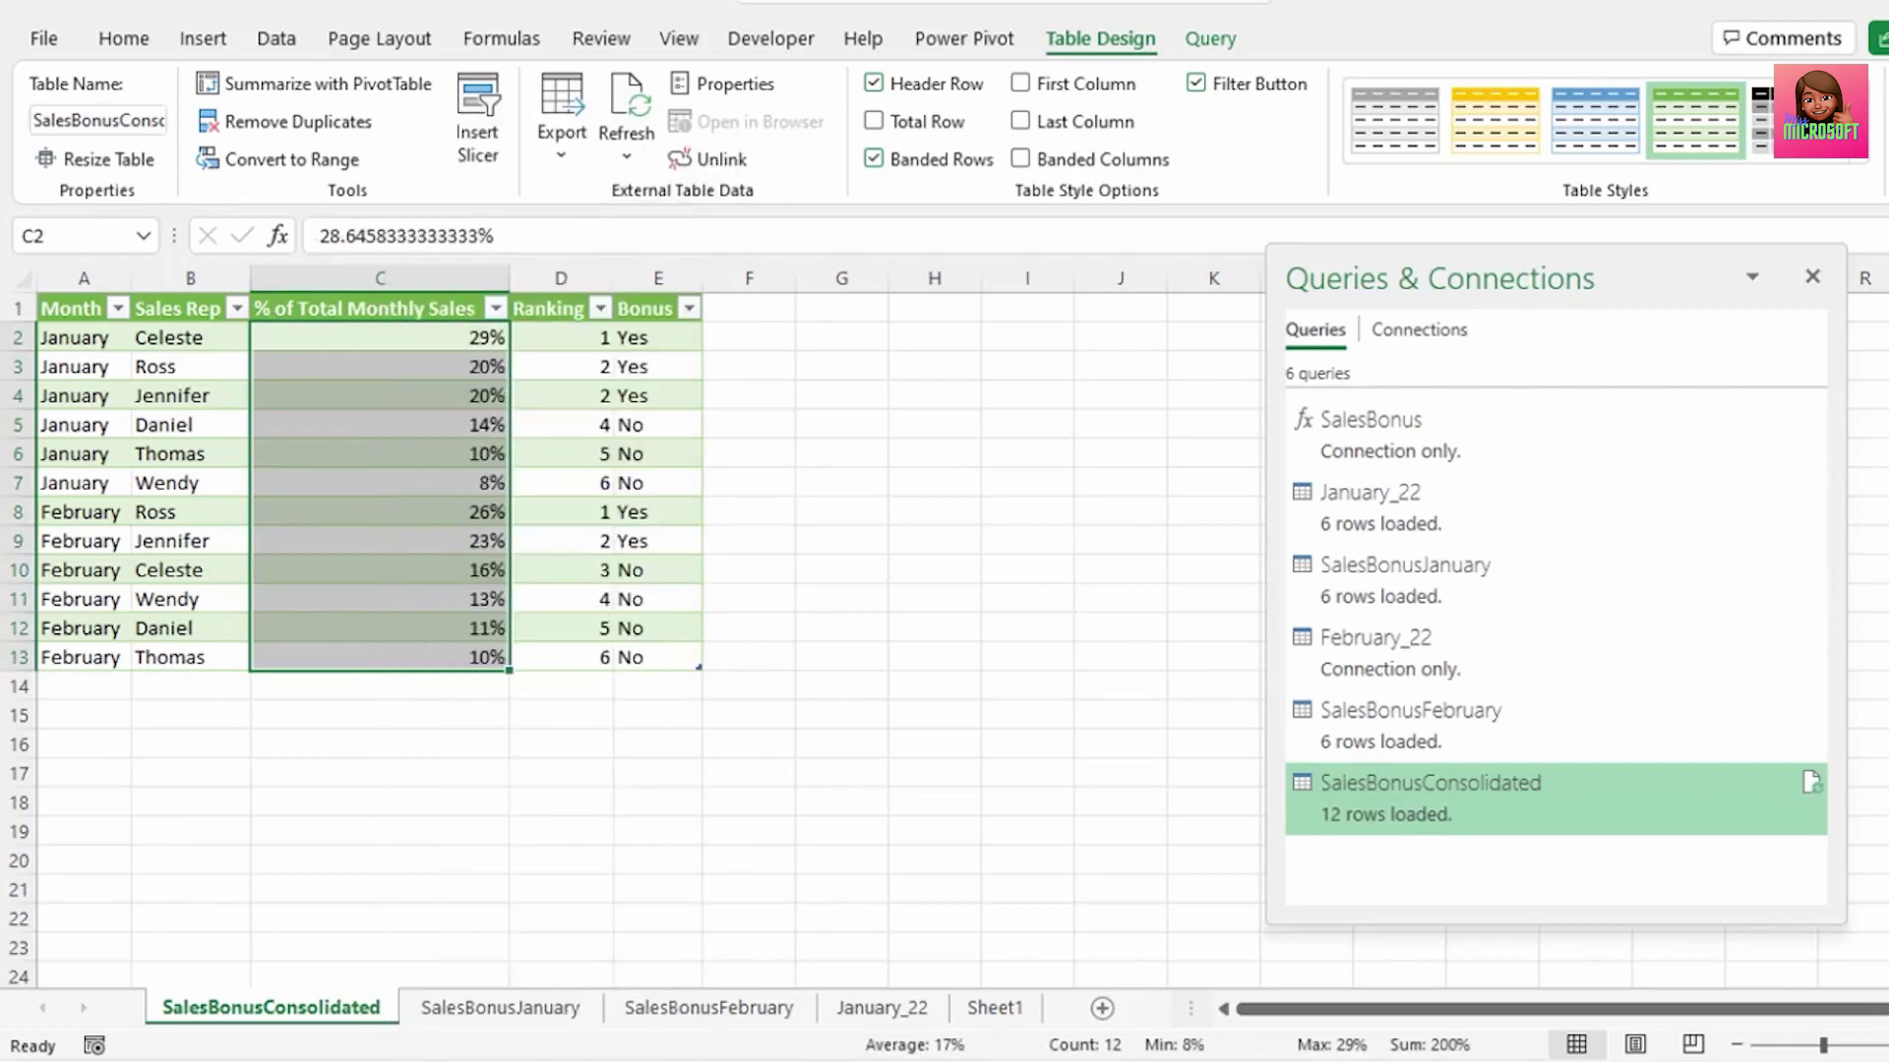
# Step: Select the whole March table on Sheet1 and review its rows and its table name
pyautogui.hotkey('ctrl', 'c')
pyautogui.click(994, 1008)
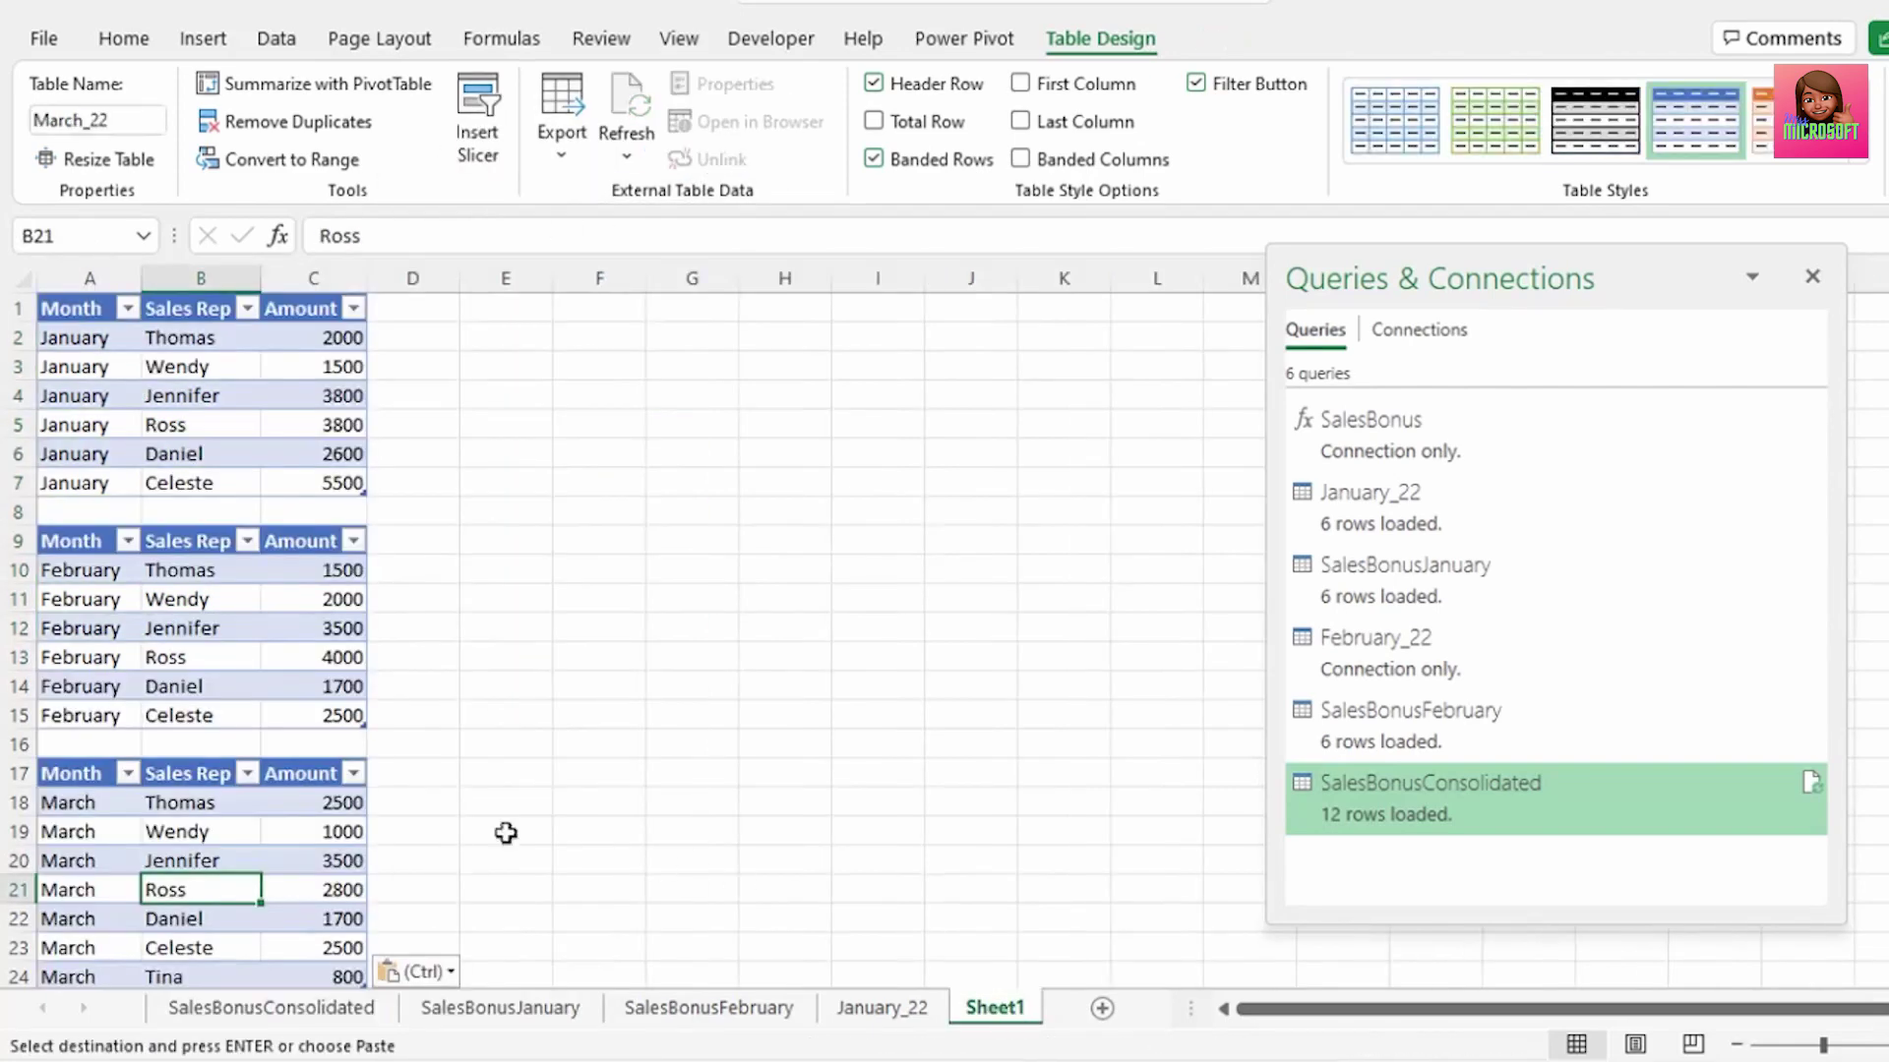
pyautogui.moveTo(79, 779); pyautogui.dragTo(338, 957)
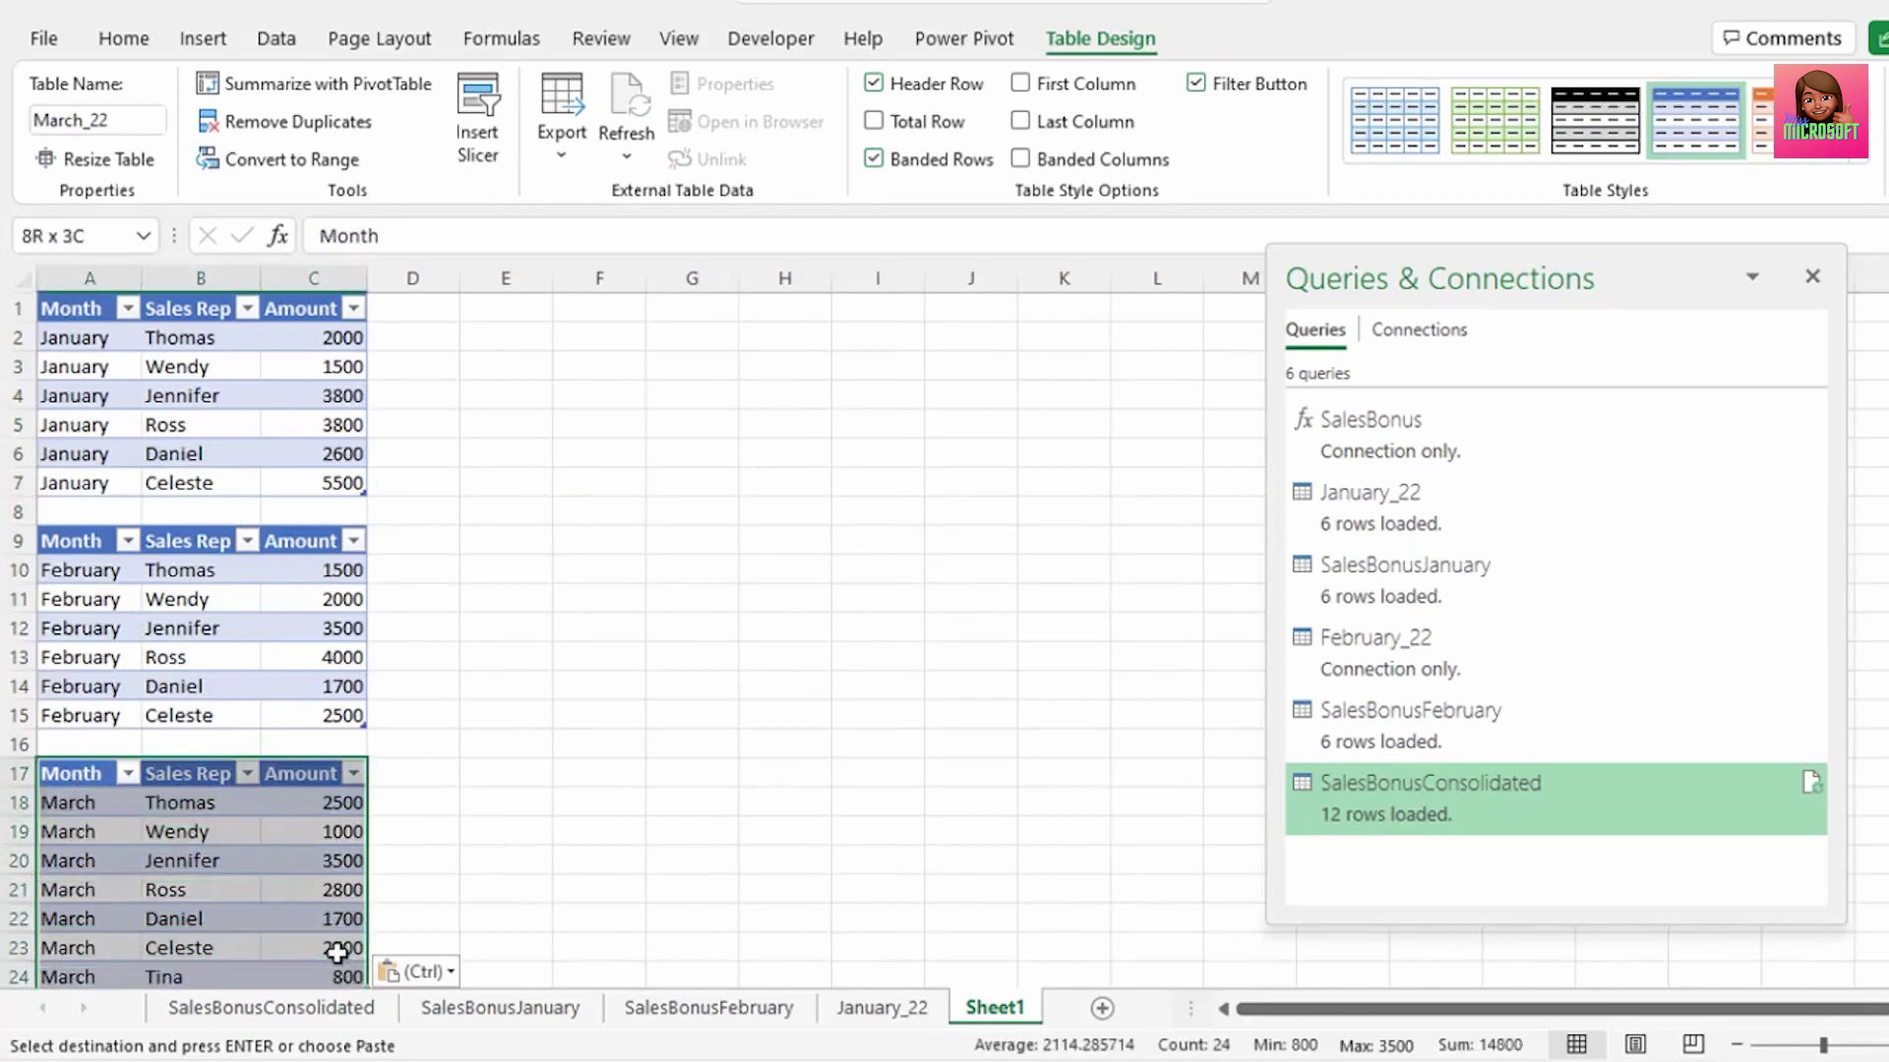
pyautogui.scroll(-2, 301, 876)
pyautogui.scroll(-1, 291, 843)
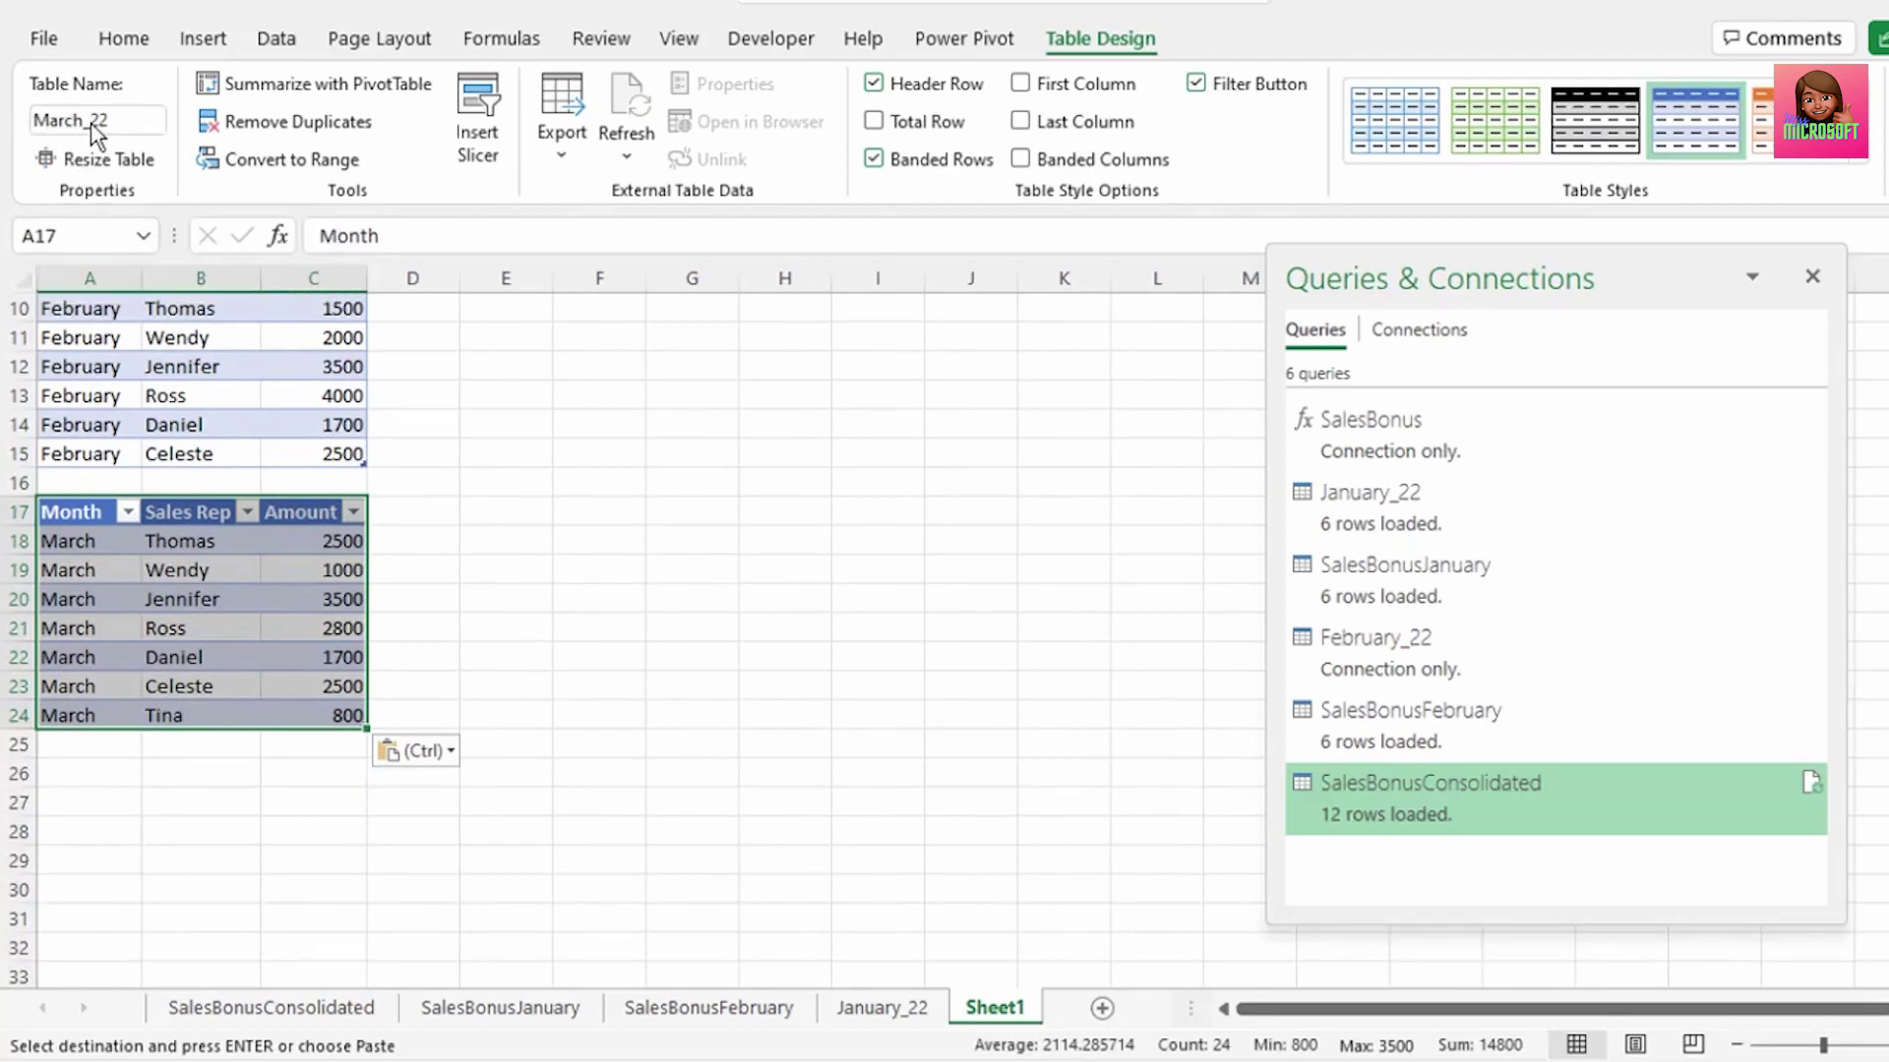
# Step: Refresh the SalesBonusConsolidated table to bring in the March data, and select the March entries in the Month column
pyautogui.click(222, 1009)
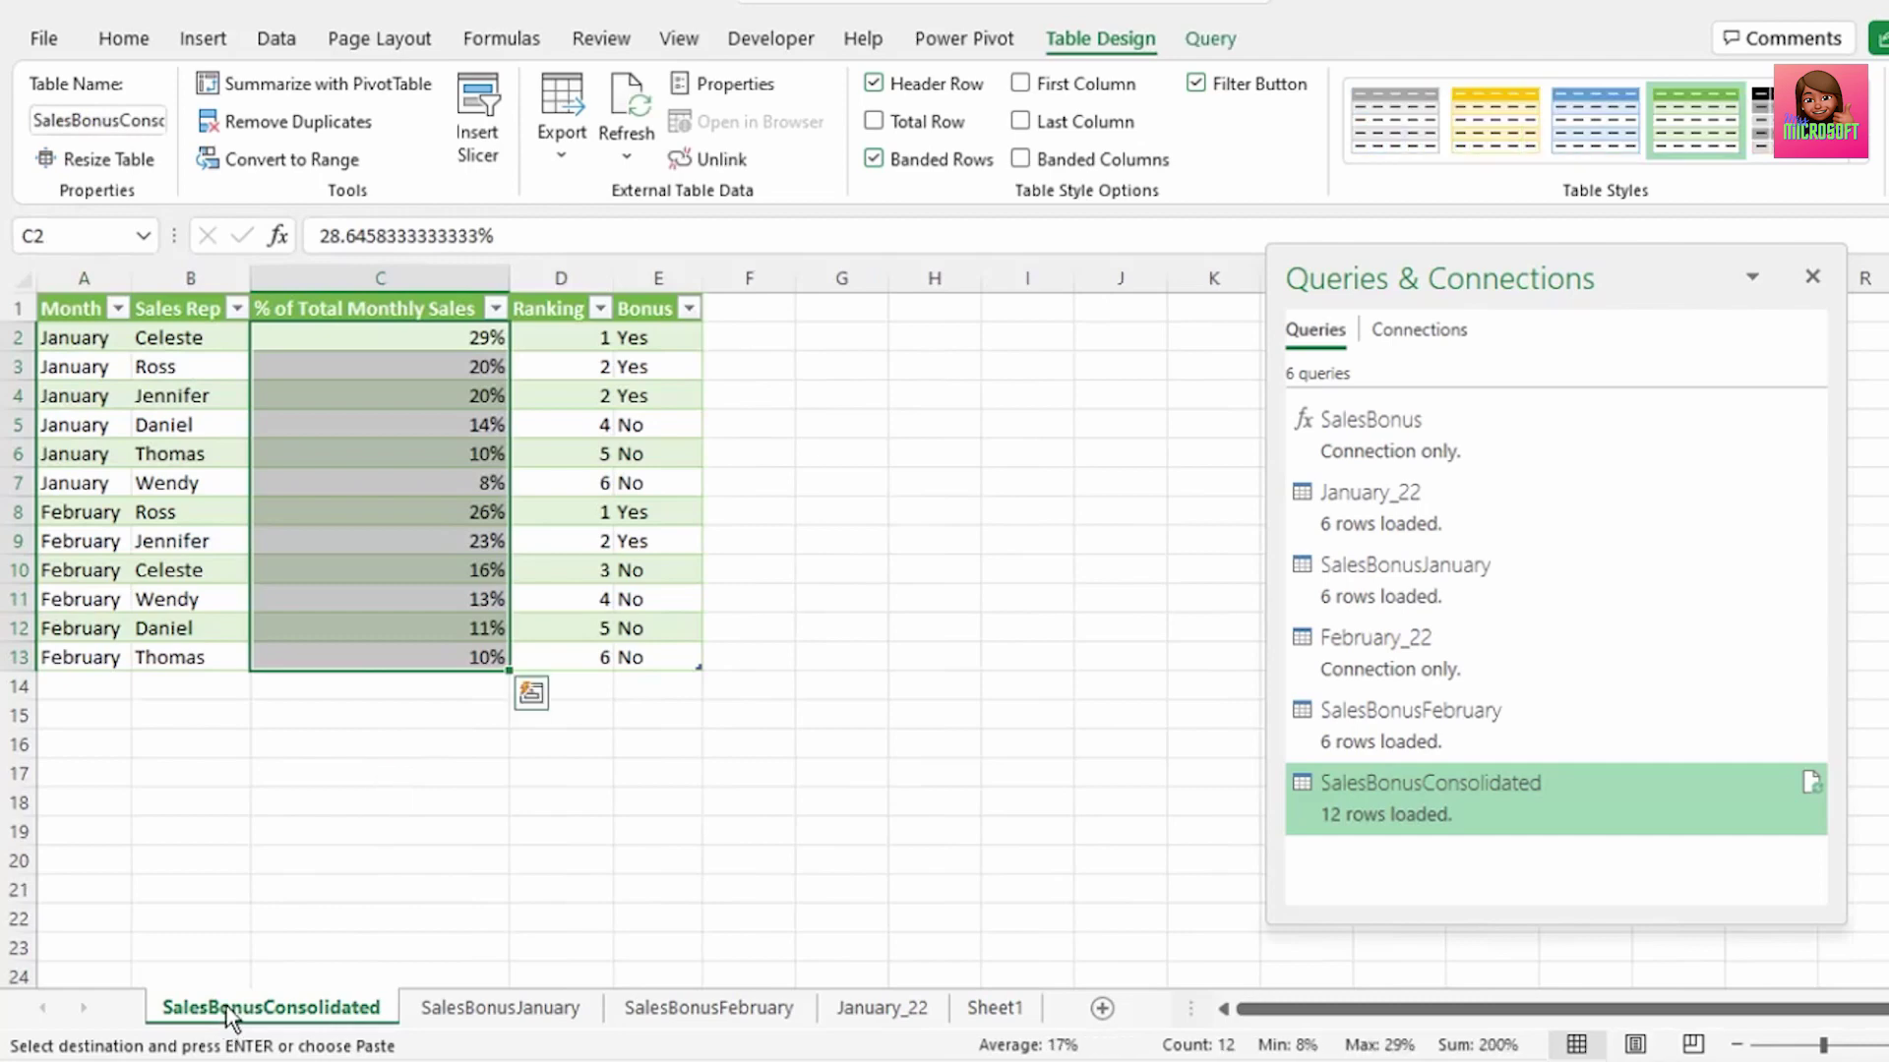
pyautogui.click(328, 458)
pyautogui.rightClick(329, 459)
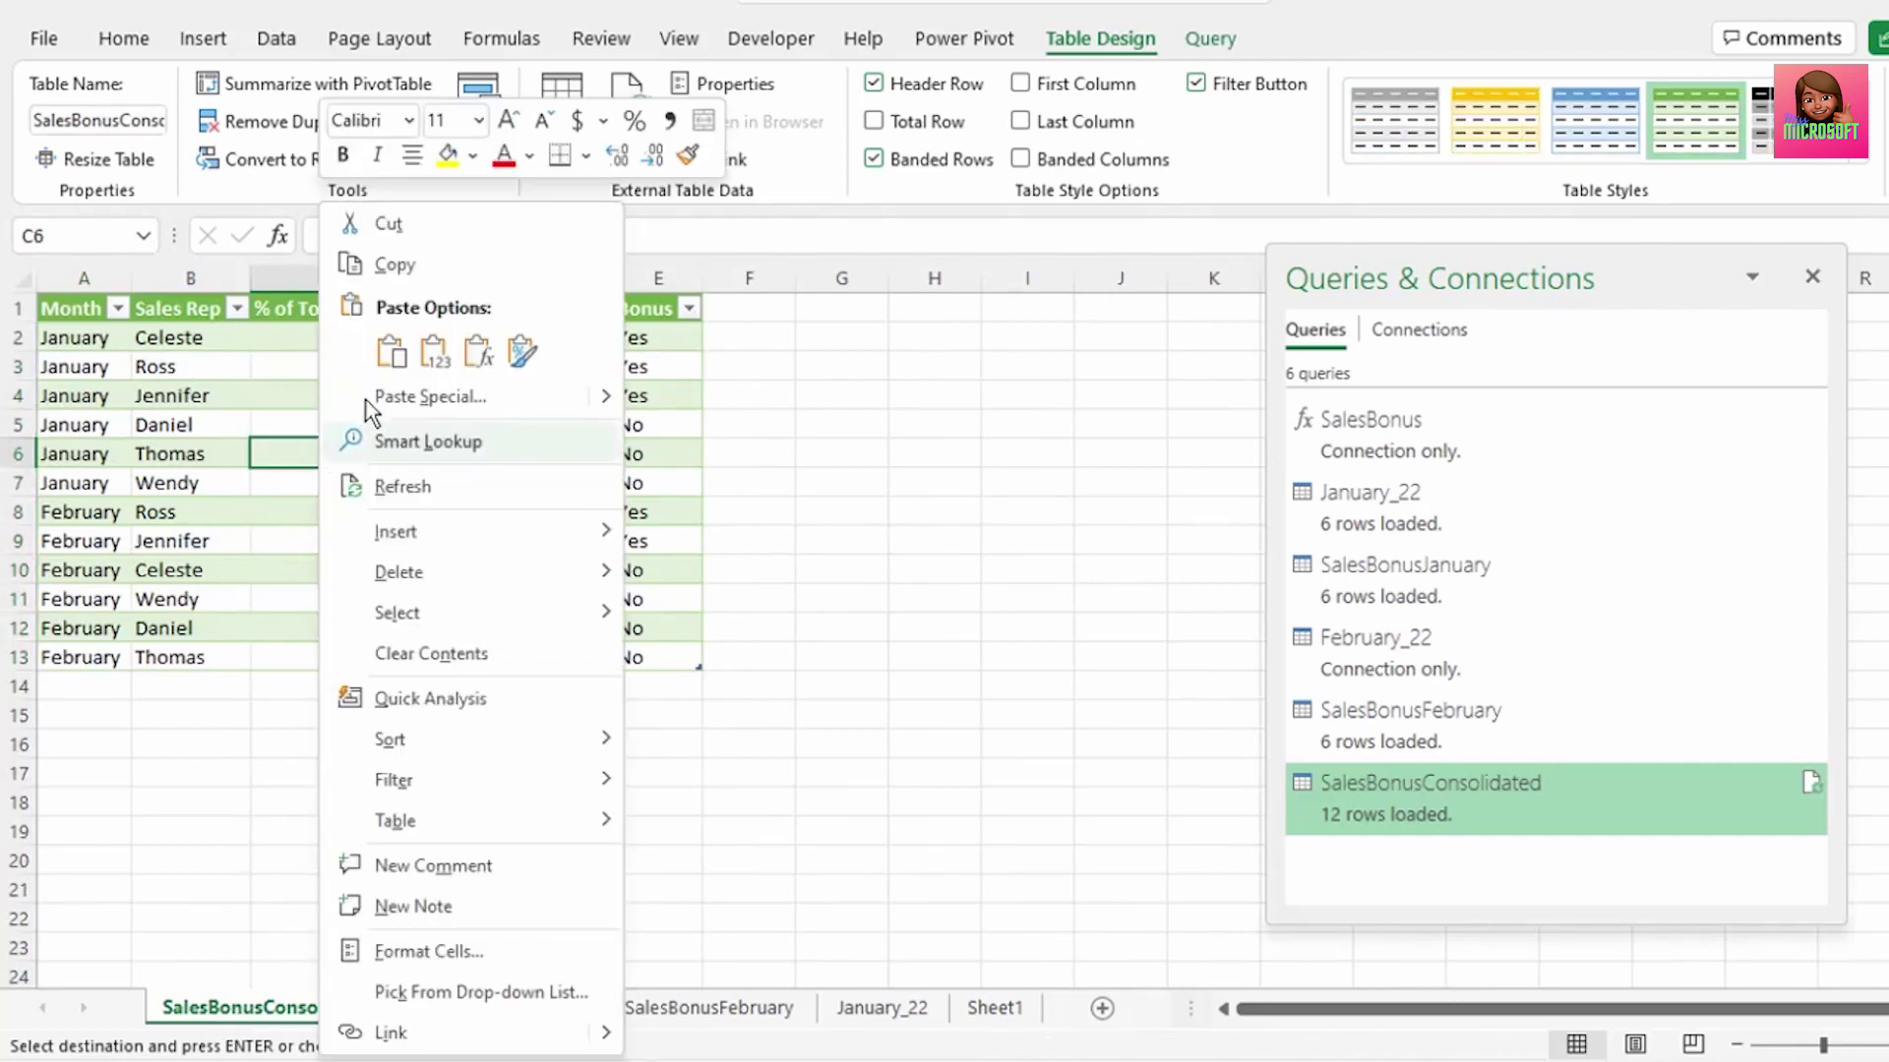
pyautogui.click(419, 497)
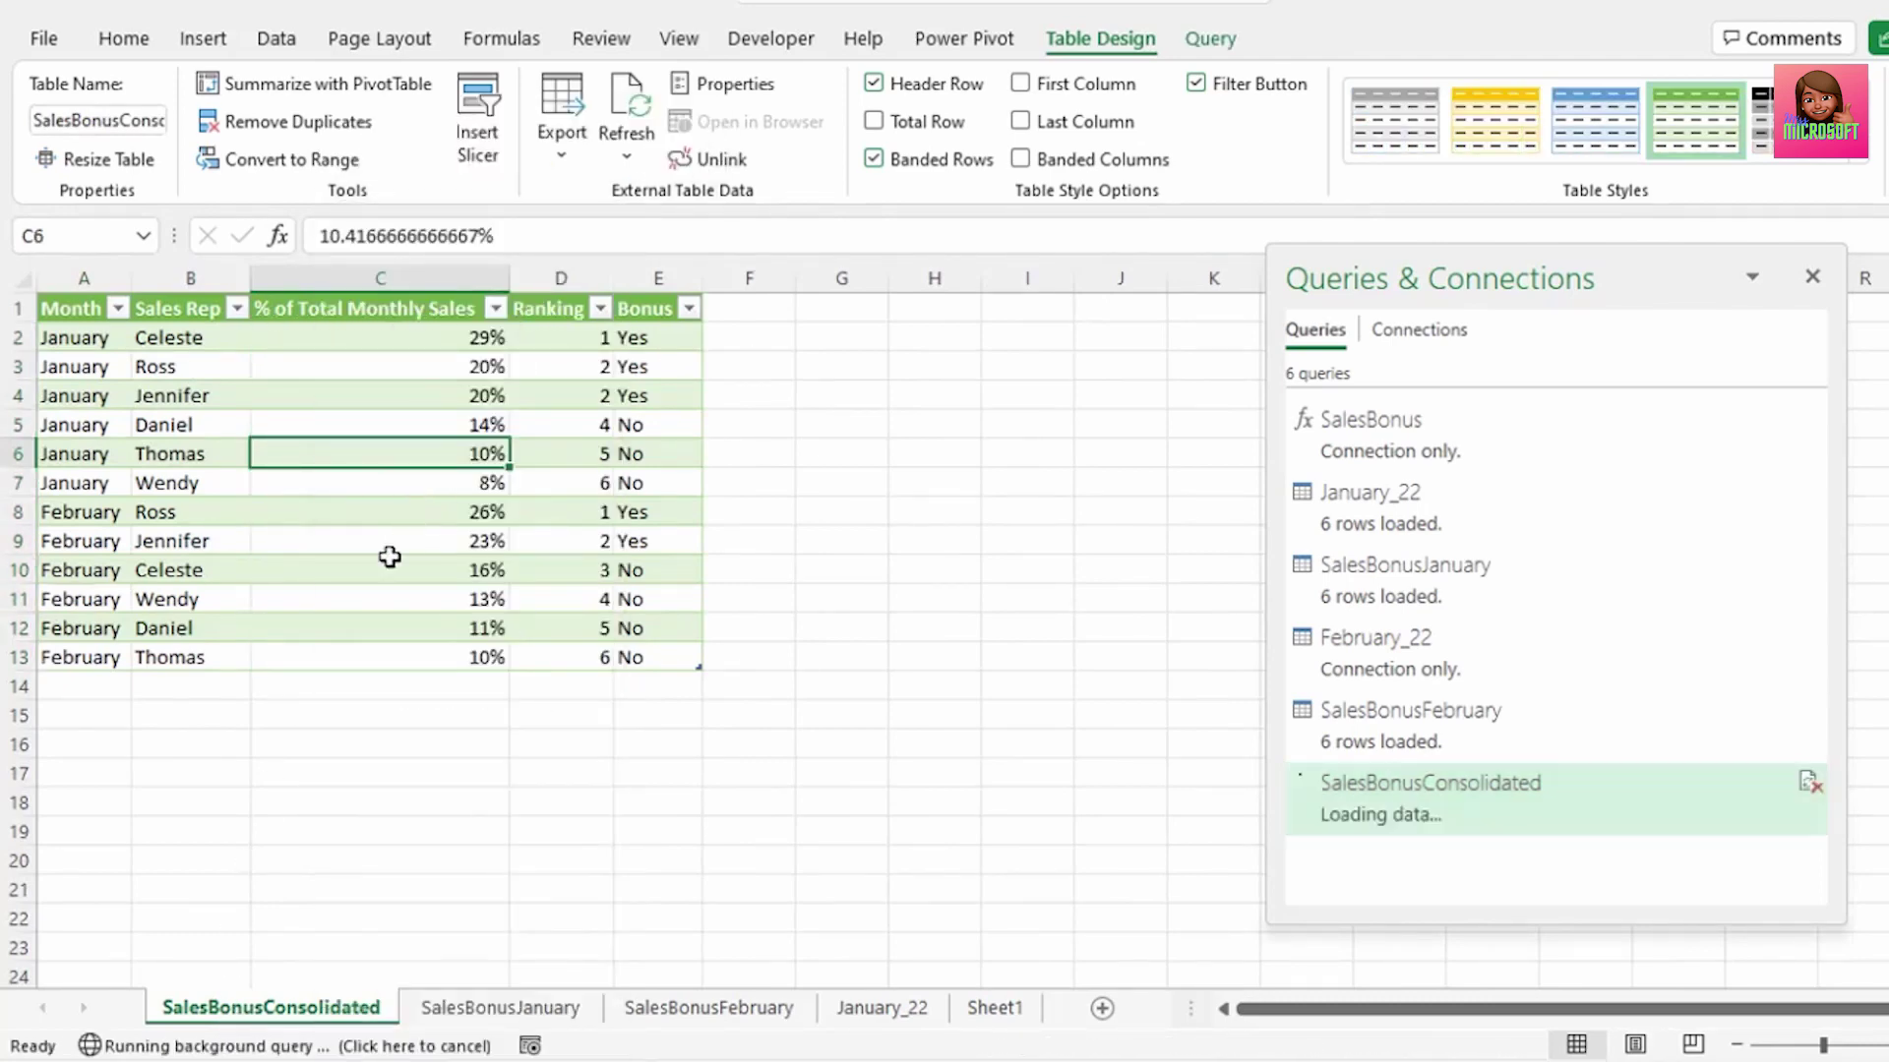
pyautogui.moveTo(67, 688); pyautogui.dragTo(79, 861)
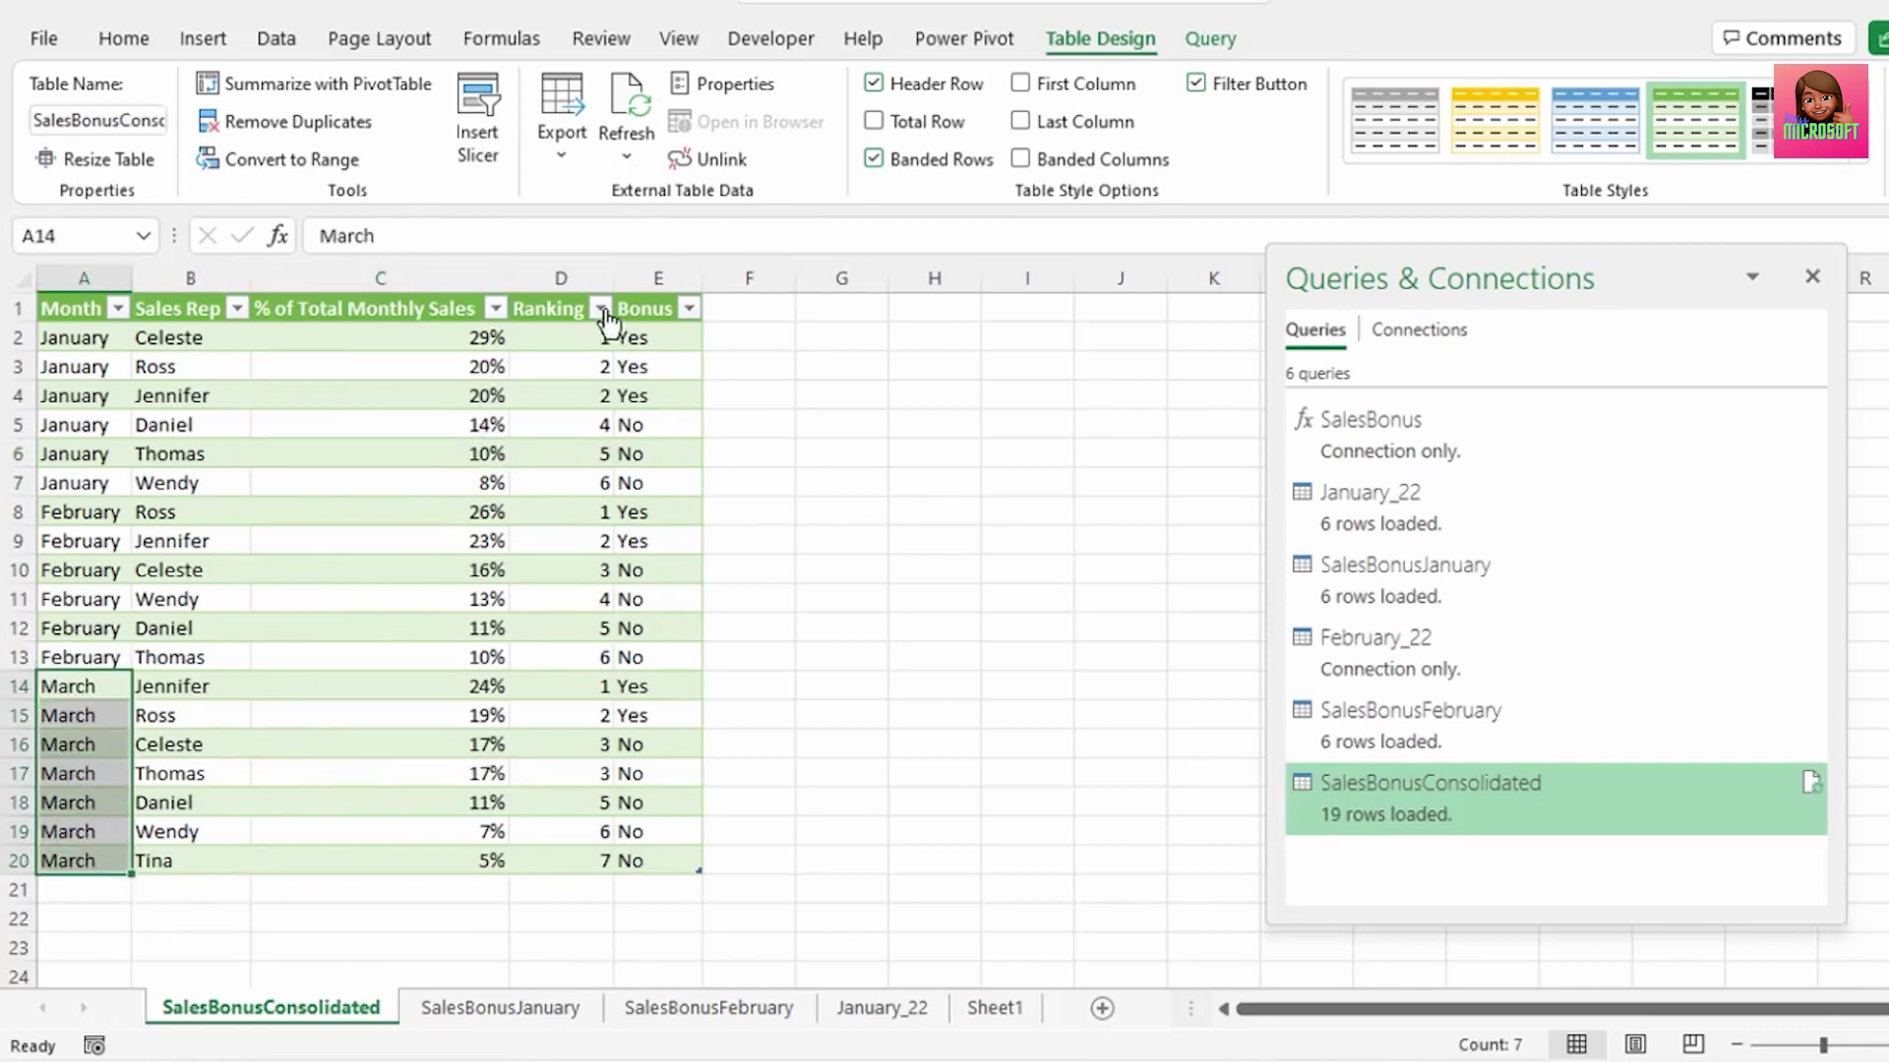
# Step: Filter the Ranking column to ranks 1 and 2, and review the sales reps with their ranking and bonus values
pyautogui.click(600, 309)
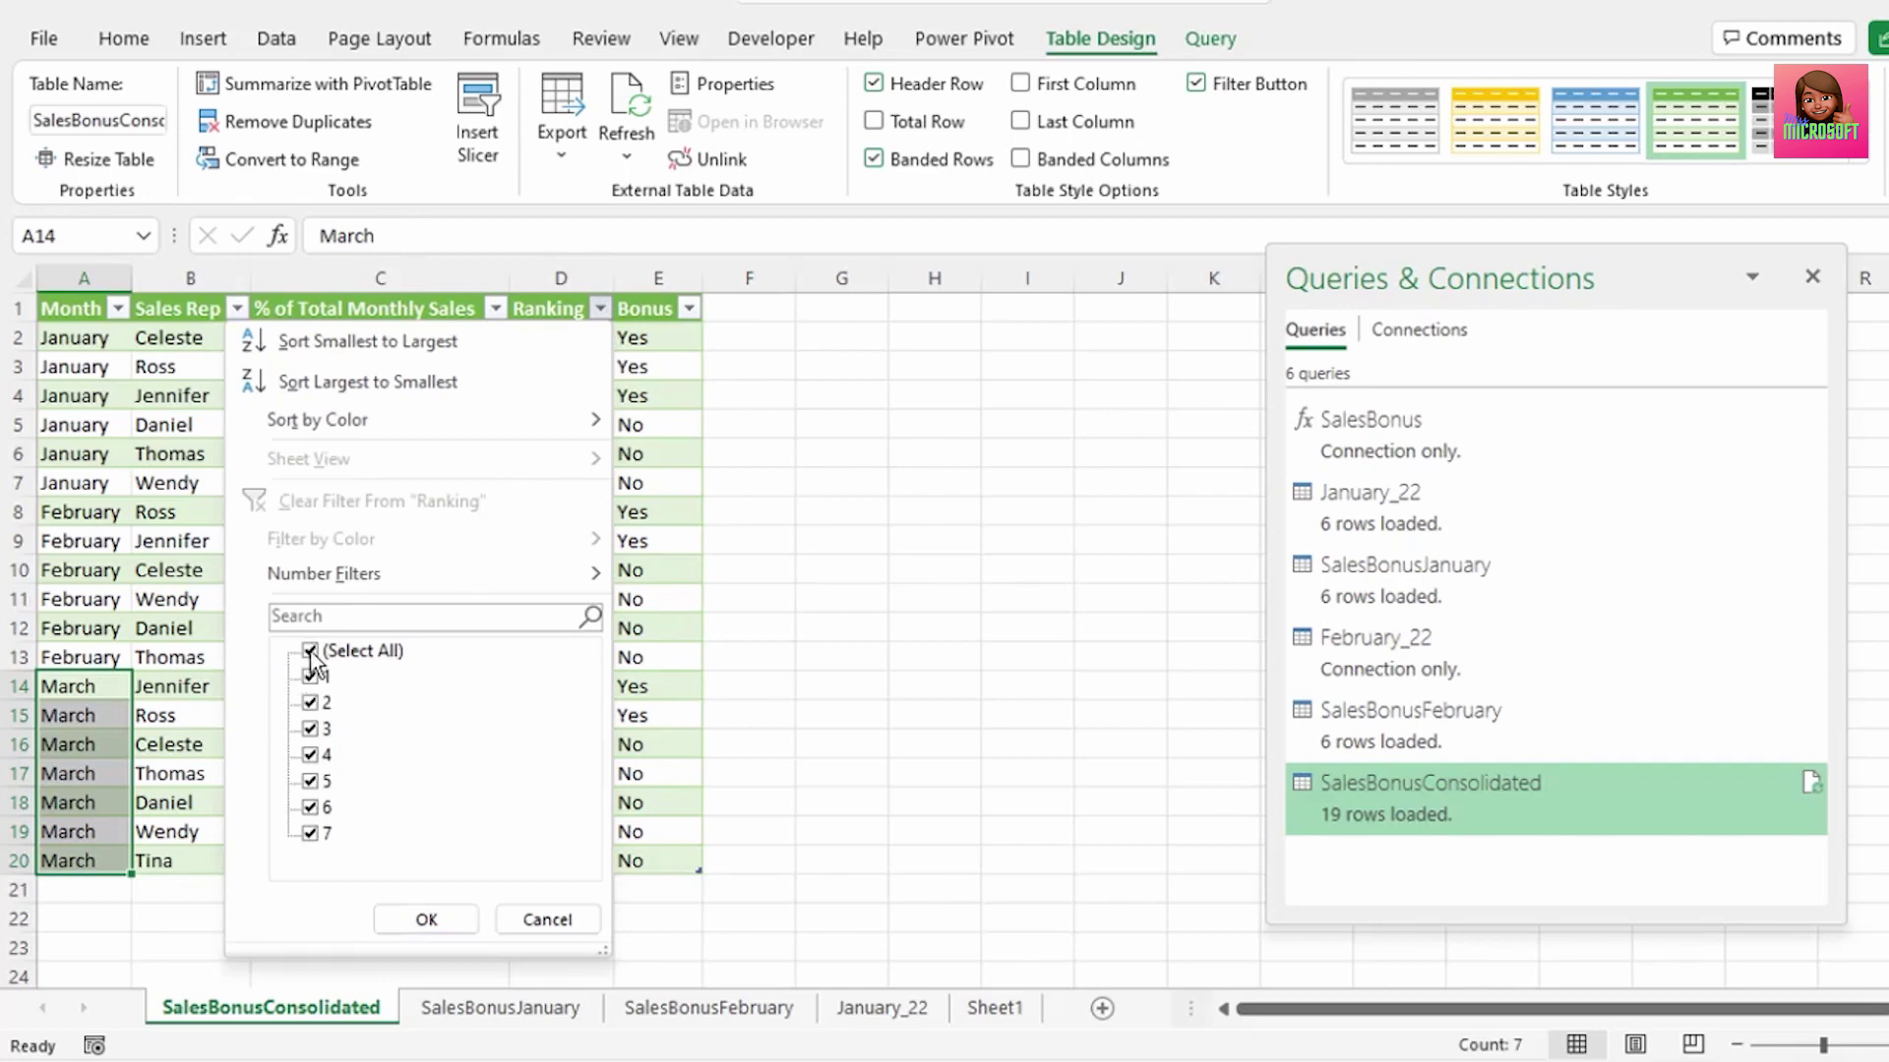
pyautogui.click(310, 652)
pyautogui.click(310, 677)
pyautogui.click(310, 702)
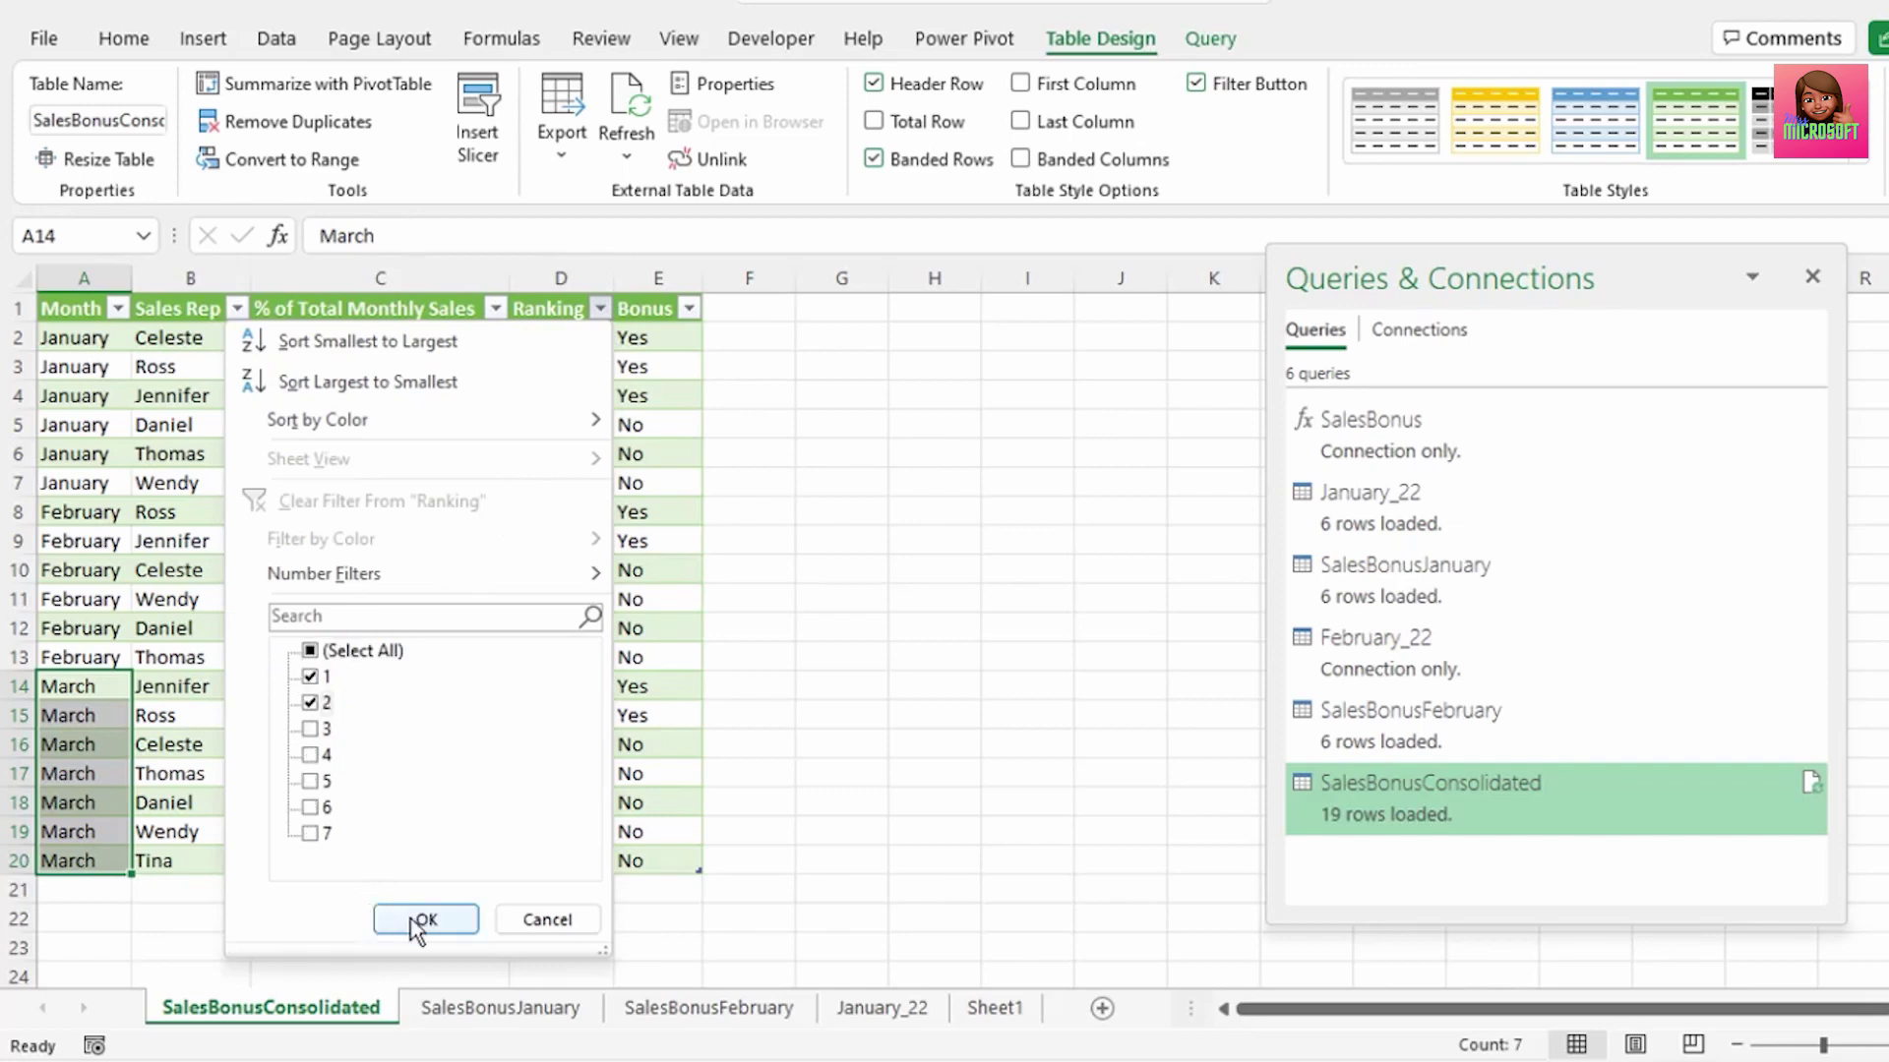
pyautogui.click(426, 920)
pyautogui.moveTo(93, 337); pyautogui.dragTo(241, 531)
pyautogui.moveTo(594, 345); pyautogui.dragTo(666, 519)
# Step: Filter the Ranking column to show only ranks 5, 6 and 7, and select the filtered rows for review
pyautogui.click(599, 307)
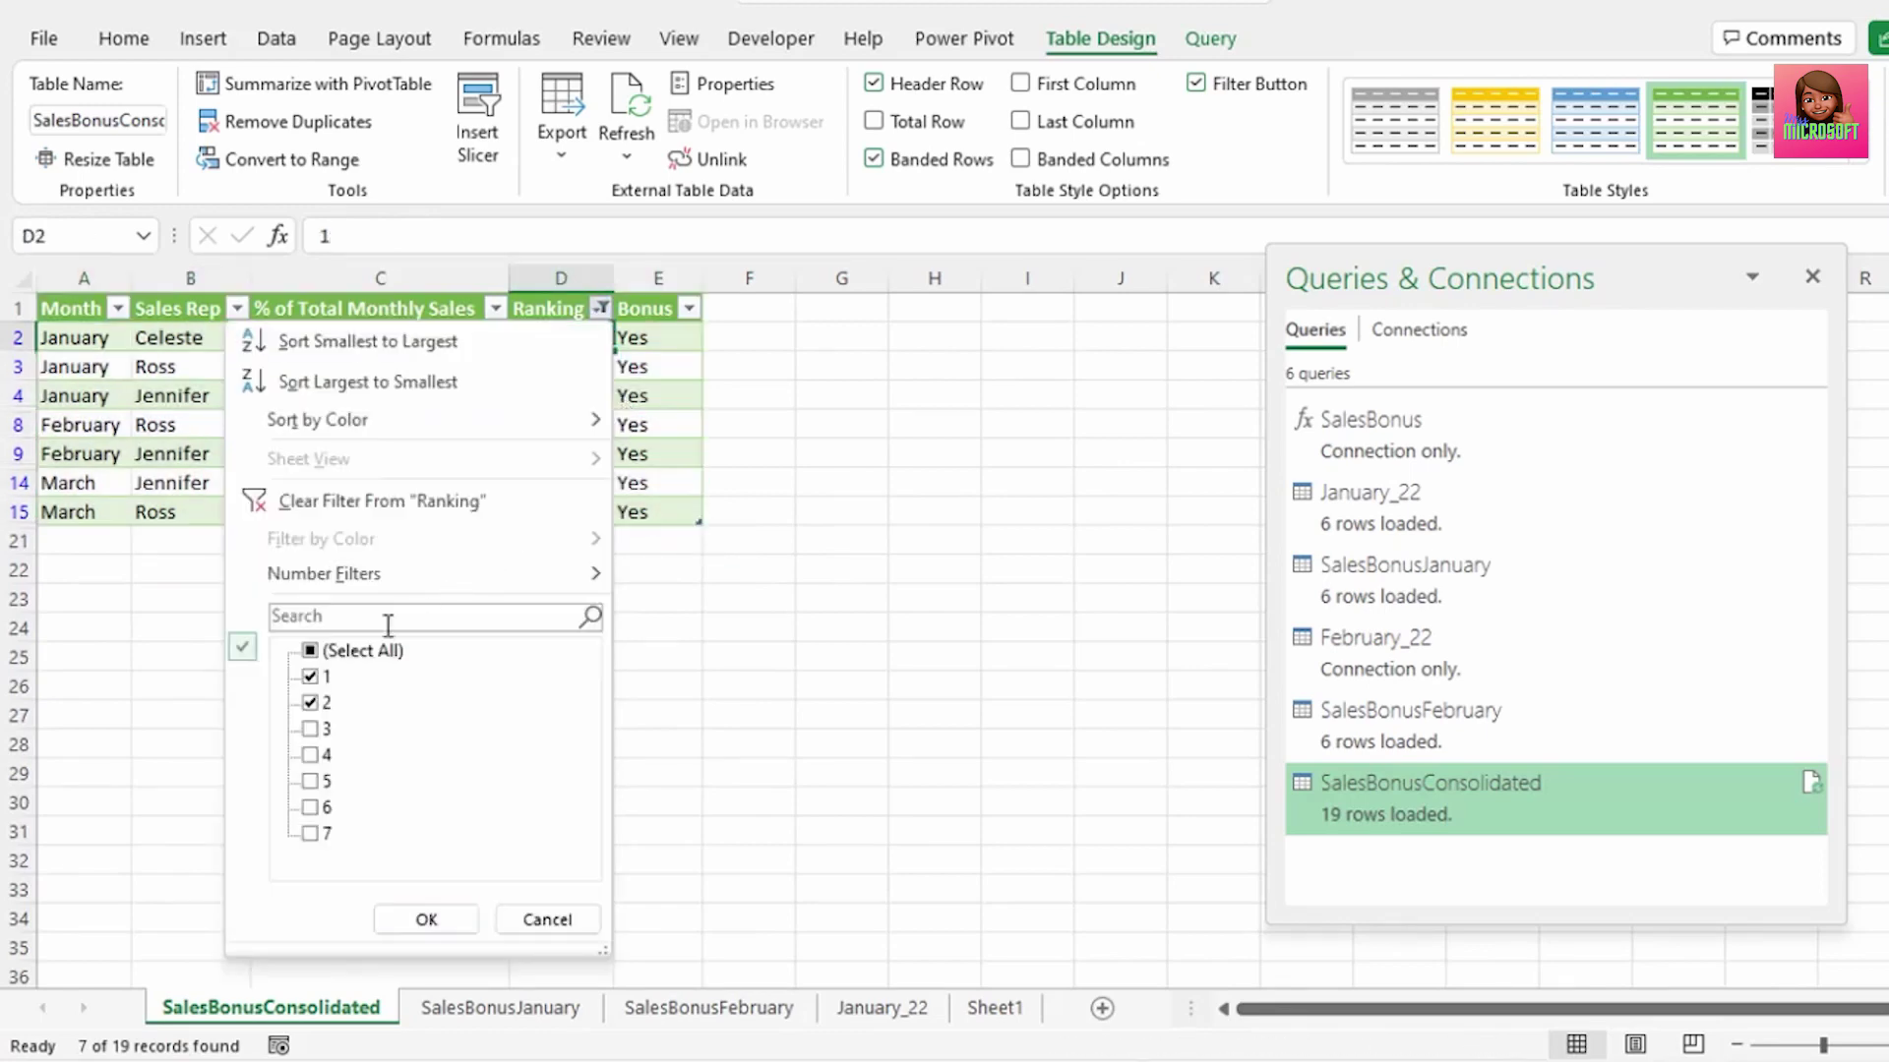
pyautogui.click(310, 651)
pyautogui.click(310, 651)
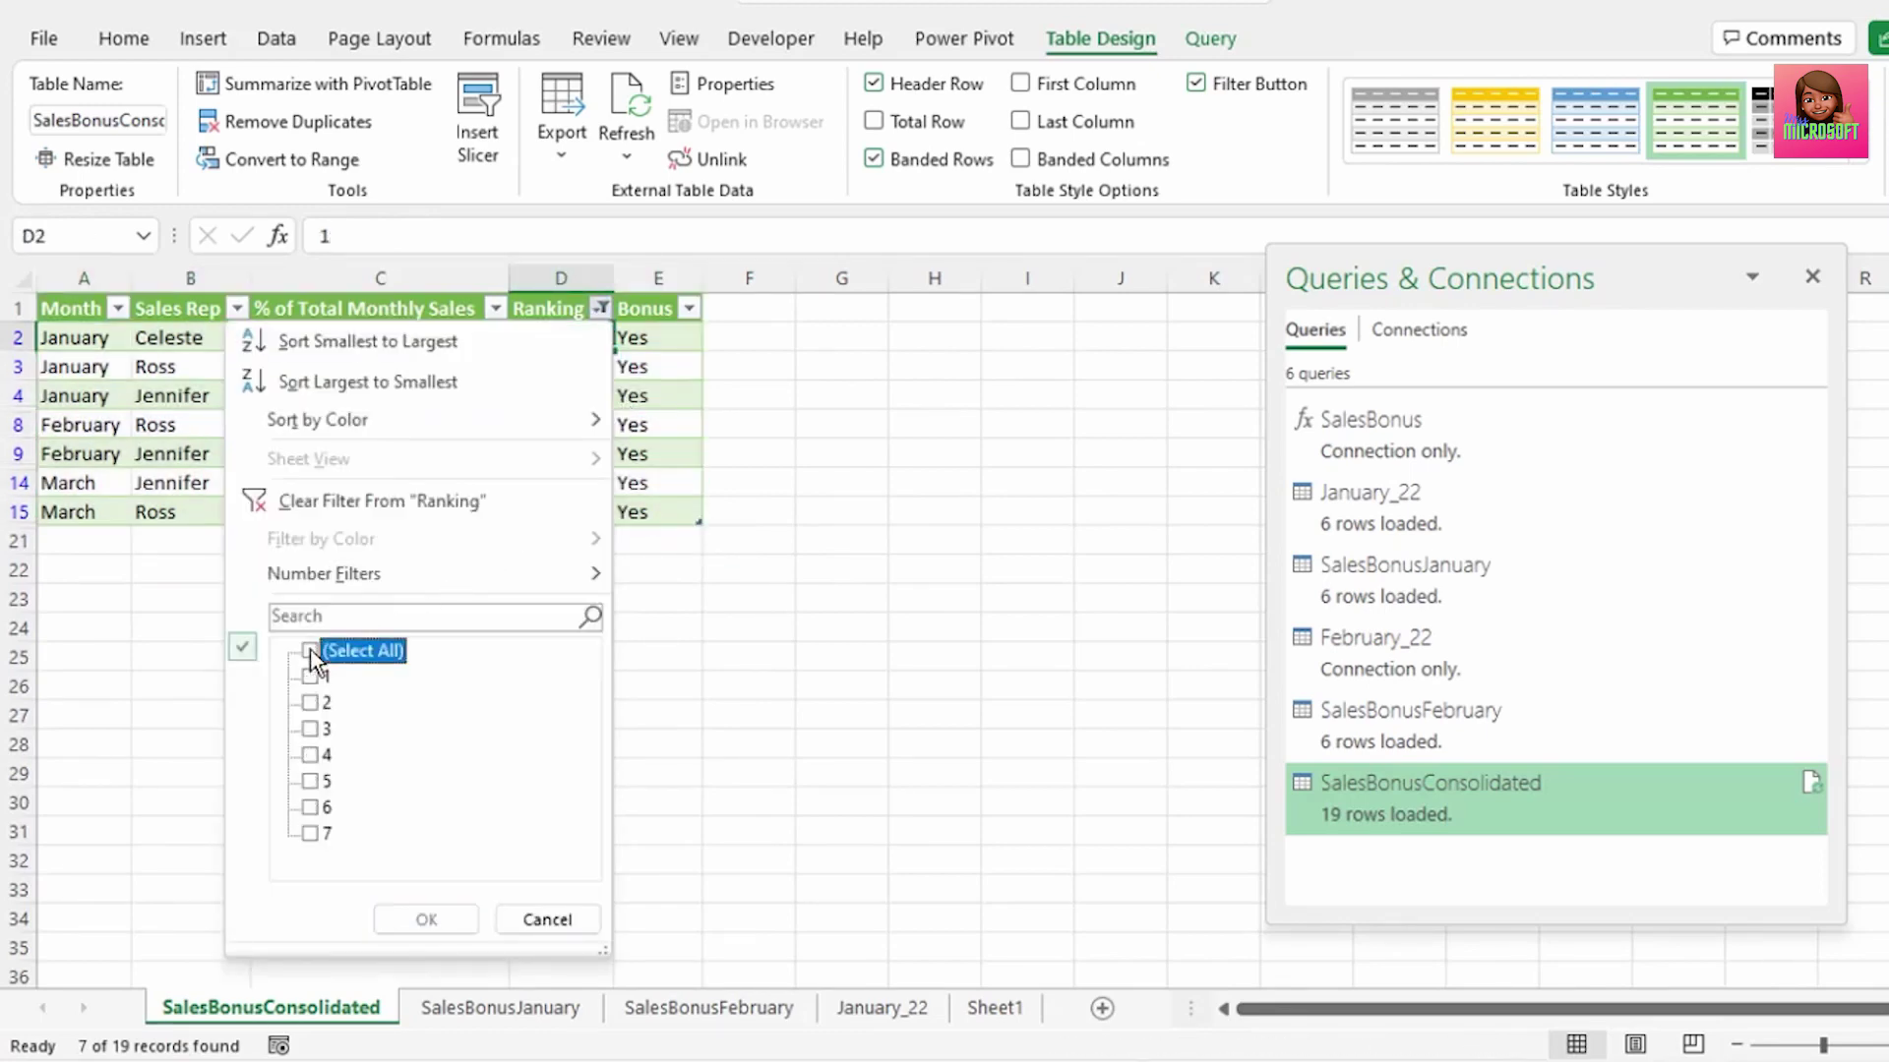
pyautogui.click(310, 781)
pyautogui.click(310, 808)
pyautogui.click(309, 833)
pyautogui.click(426, 919)
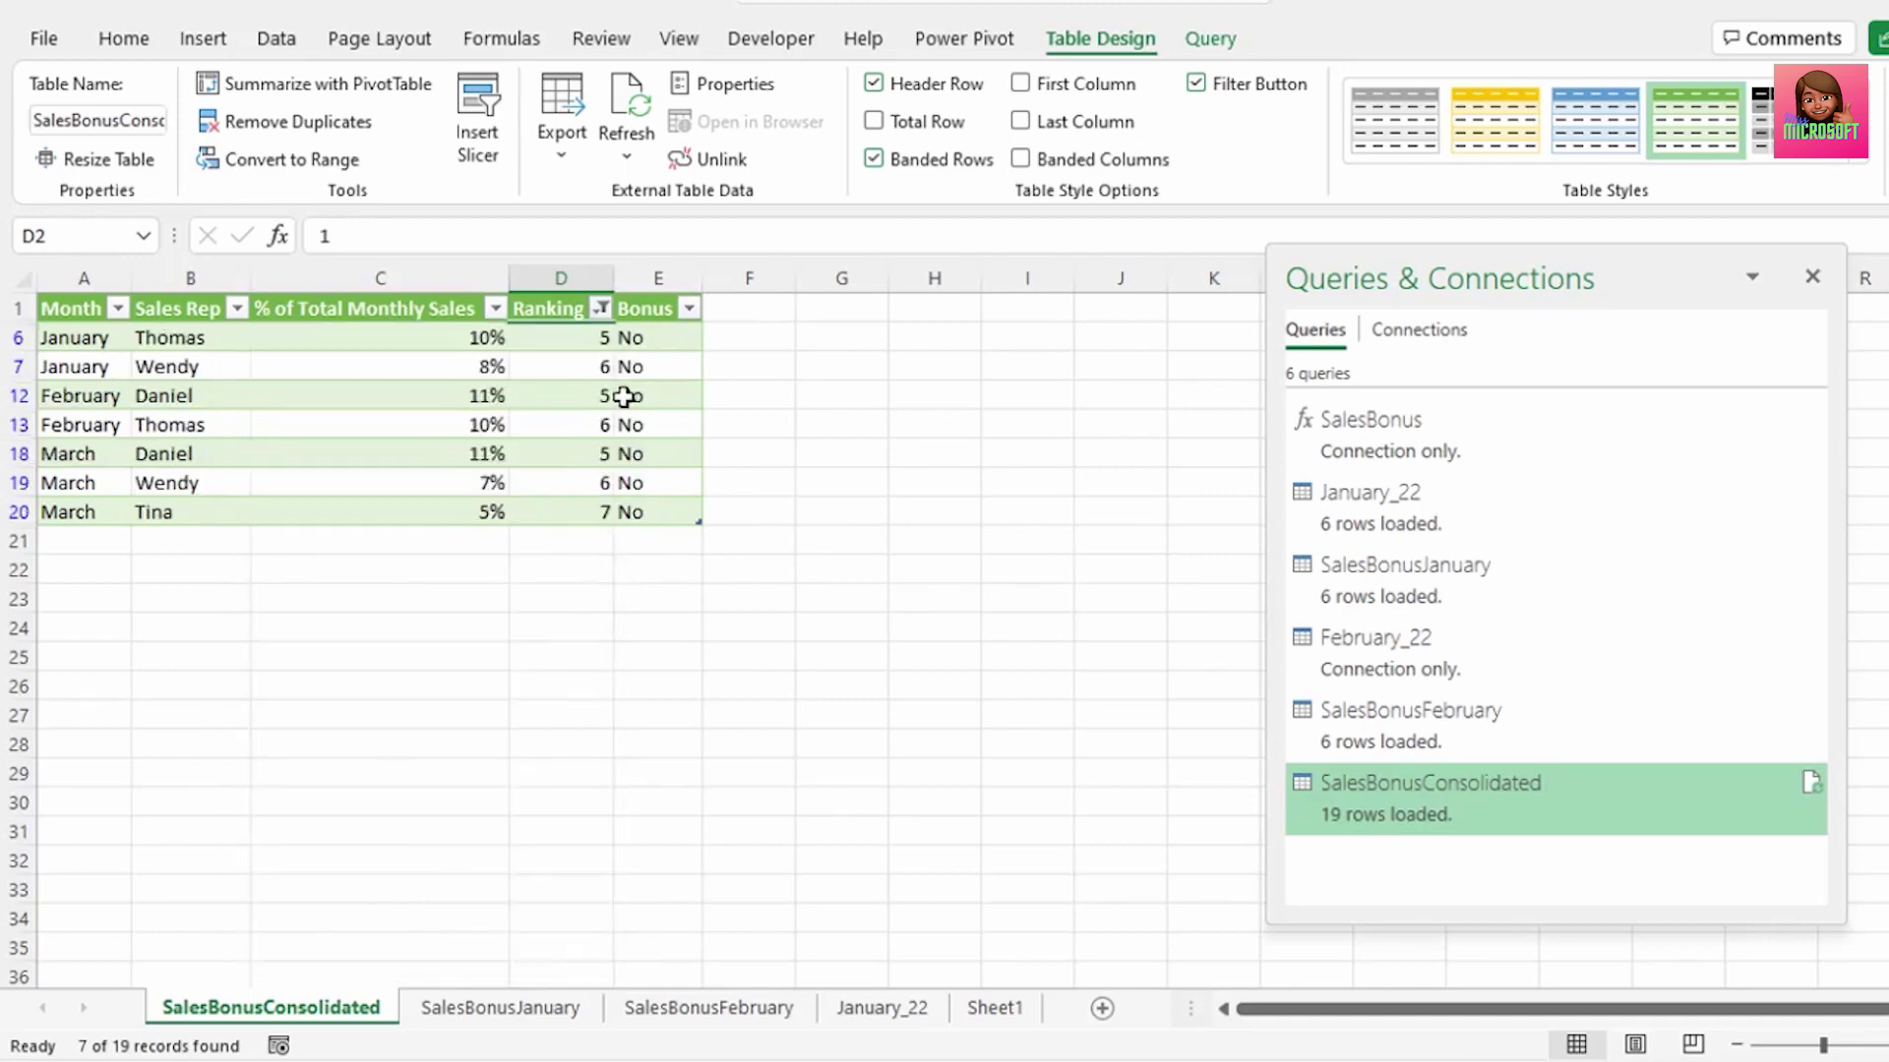
pyautogui.moveTo(86, 346); pyautogui.dragTo(679, 541)
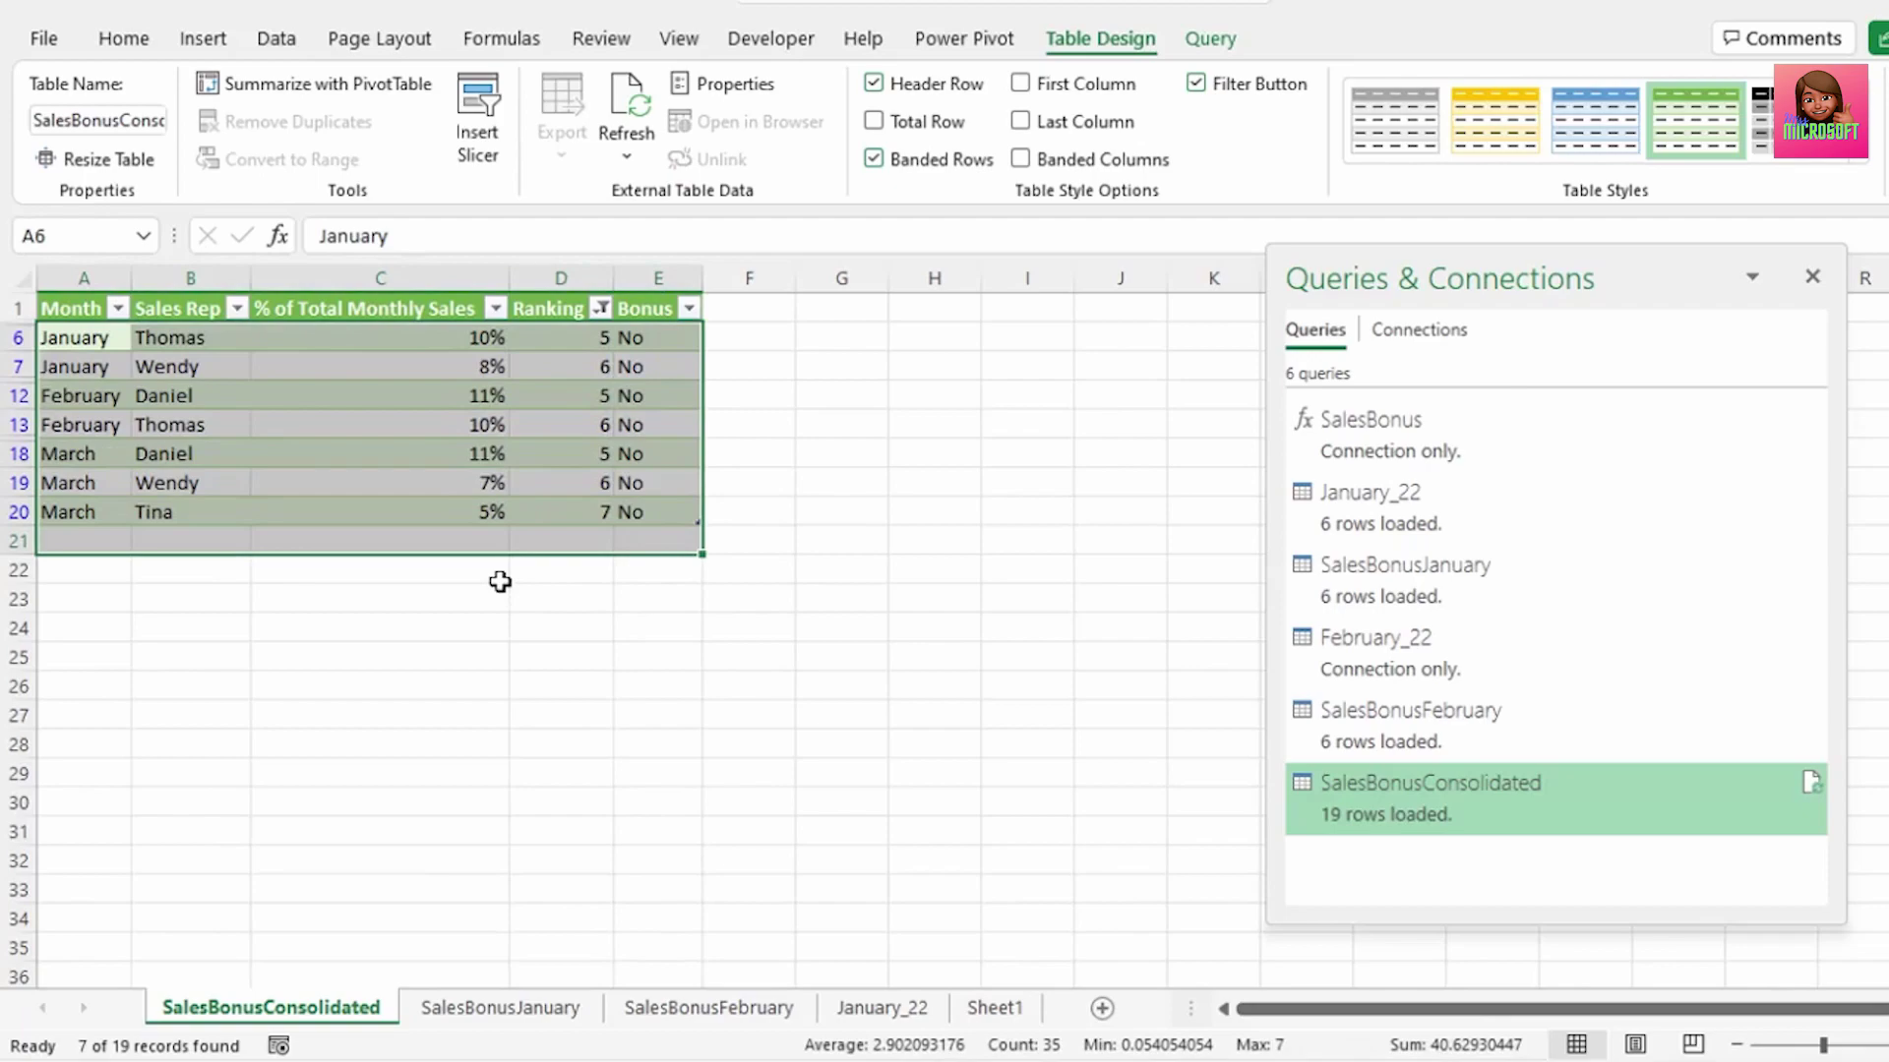